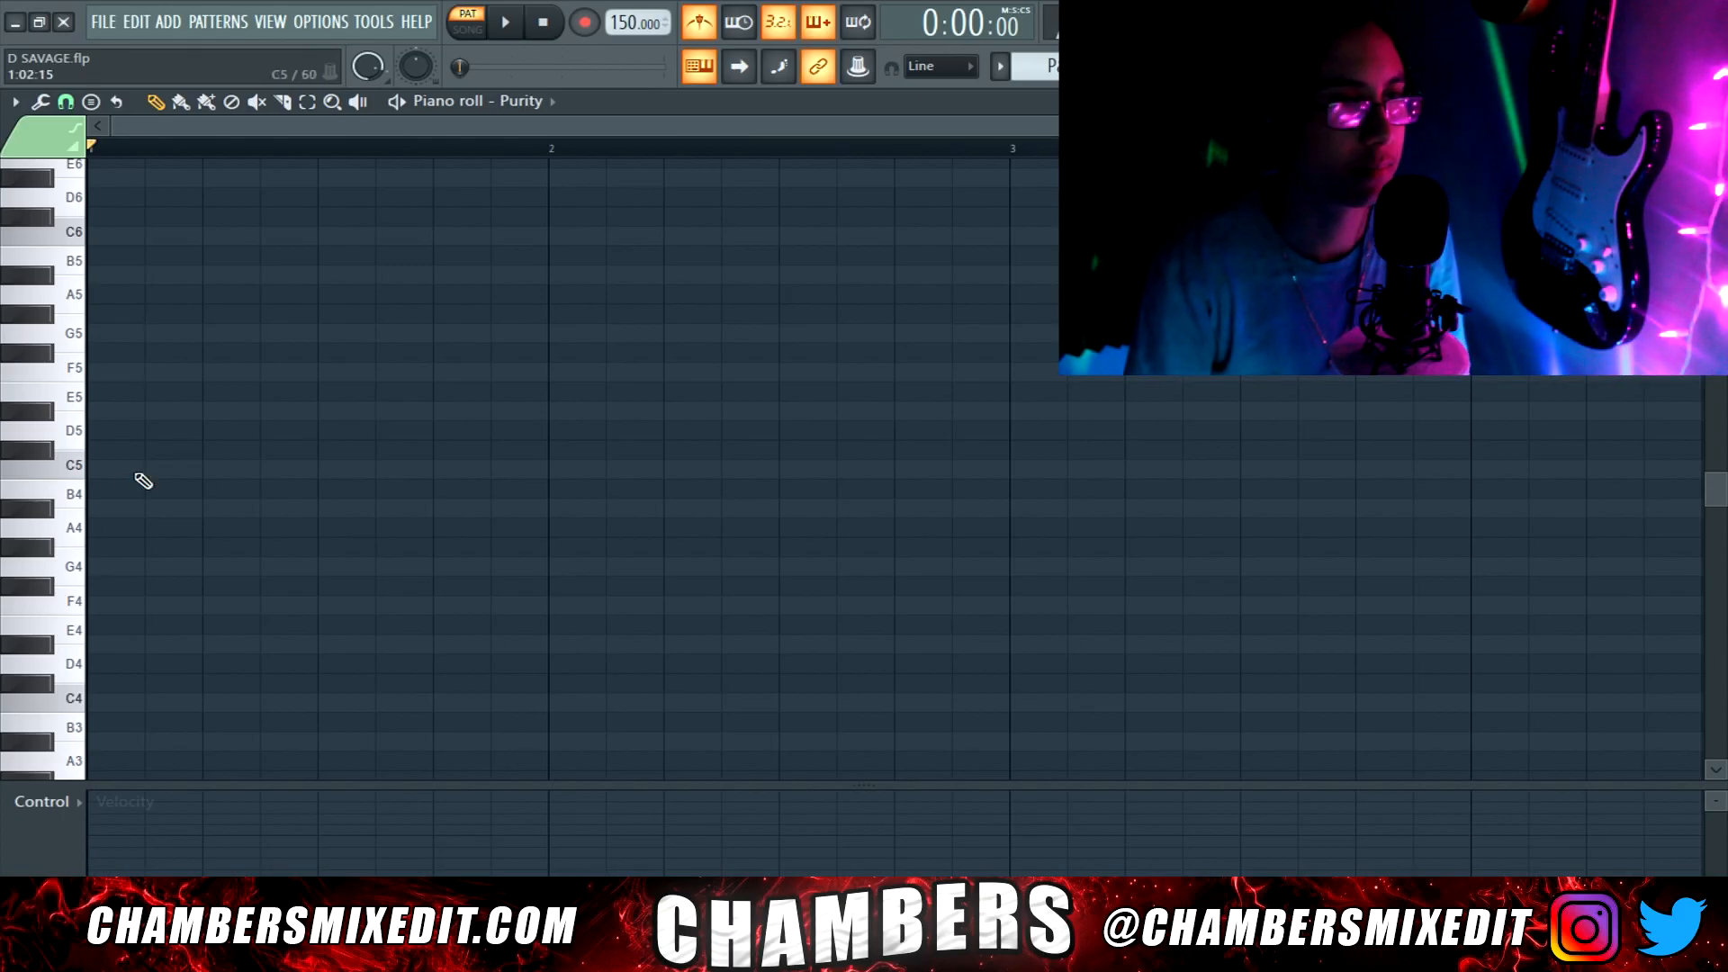
Lay out three long chords in the piano roll: C#5–E5–G#5–B5–D#6, C#5–E5–G5–A#5–C#6 and G#4–B4–D#5–F#5–A#5
{"action": "left_click_drag", "start_coordinate": [166, 591], "coordinate": [545, 621]}
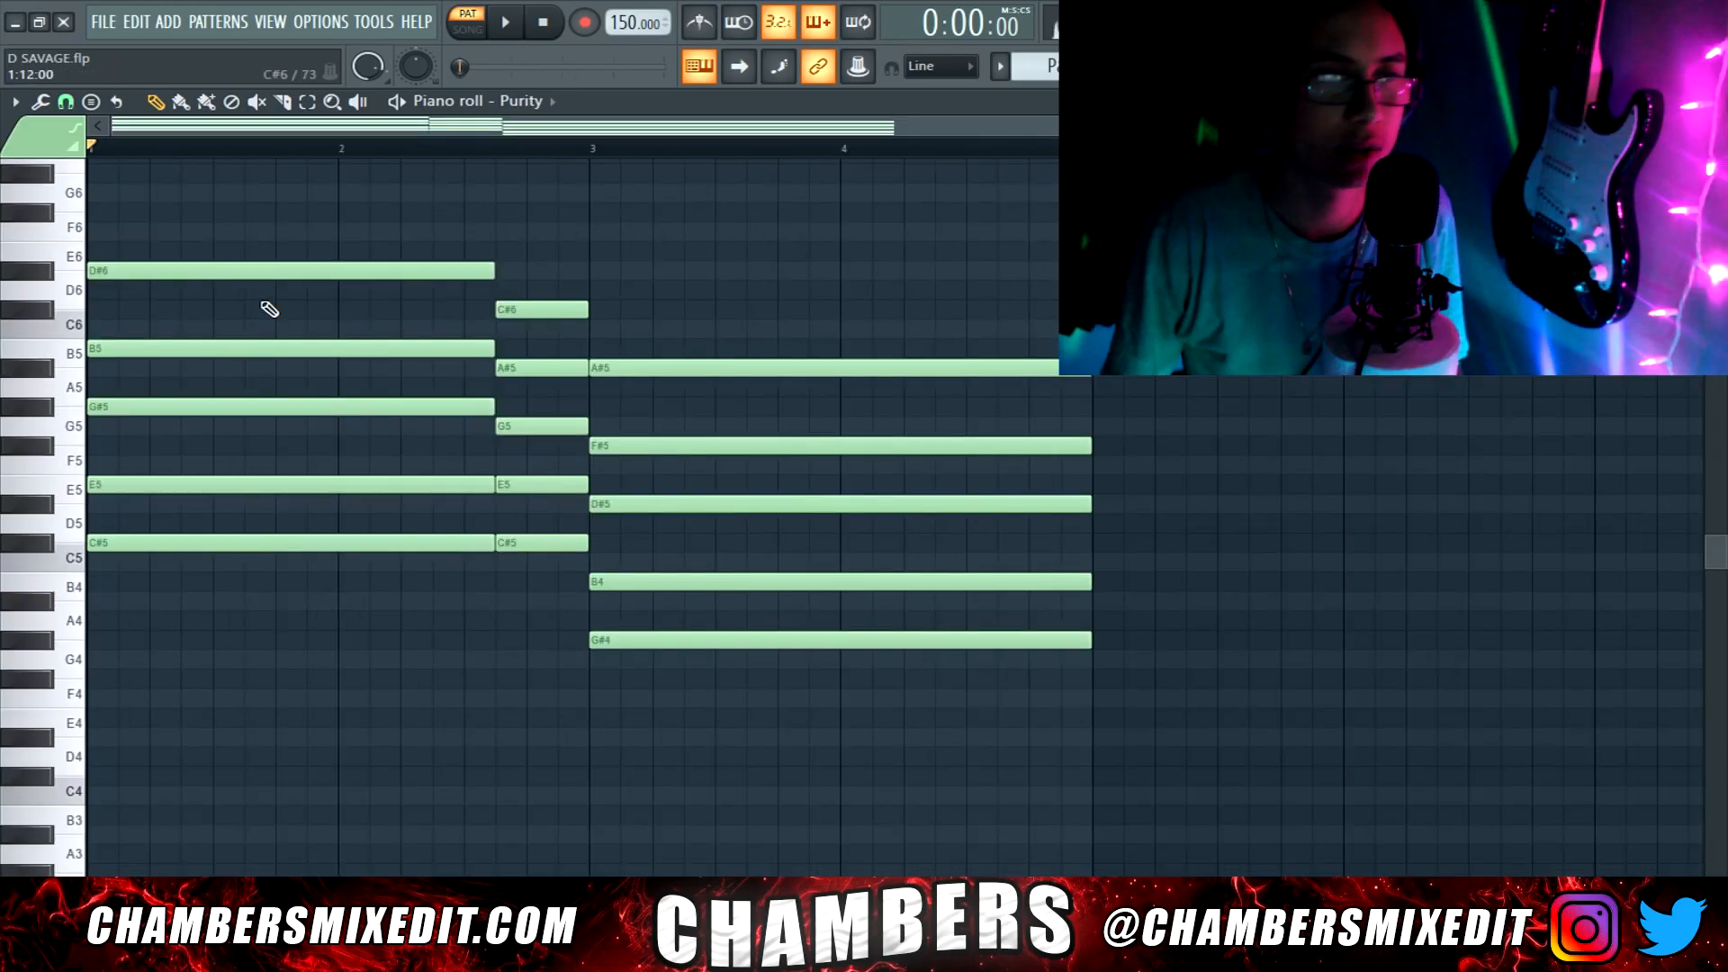
Examine the notes of each of the three chords in order and listen to the whole progression
{"action": "left_click_drag", "start_coordinate": [284, 227], "coordinate": [736, 873]}
{"action": "left_click", "coordinate": [527, 740]}
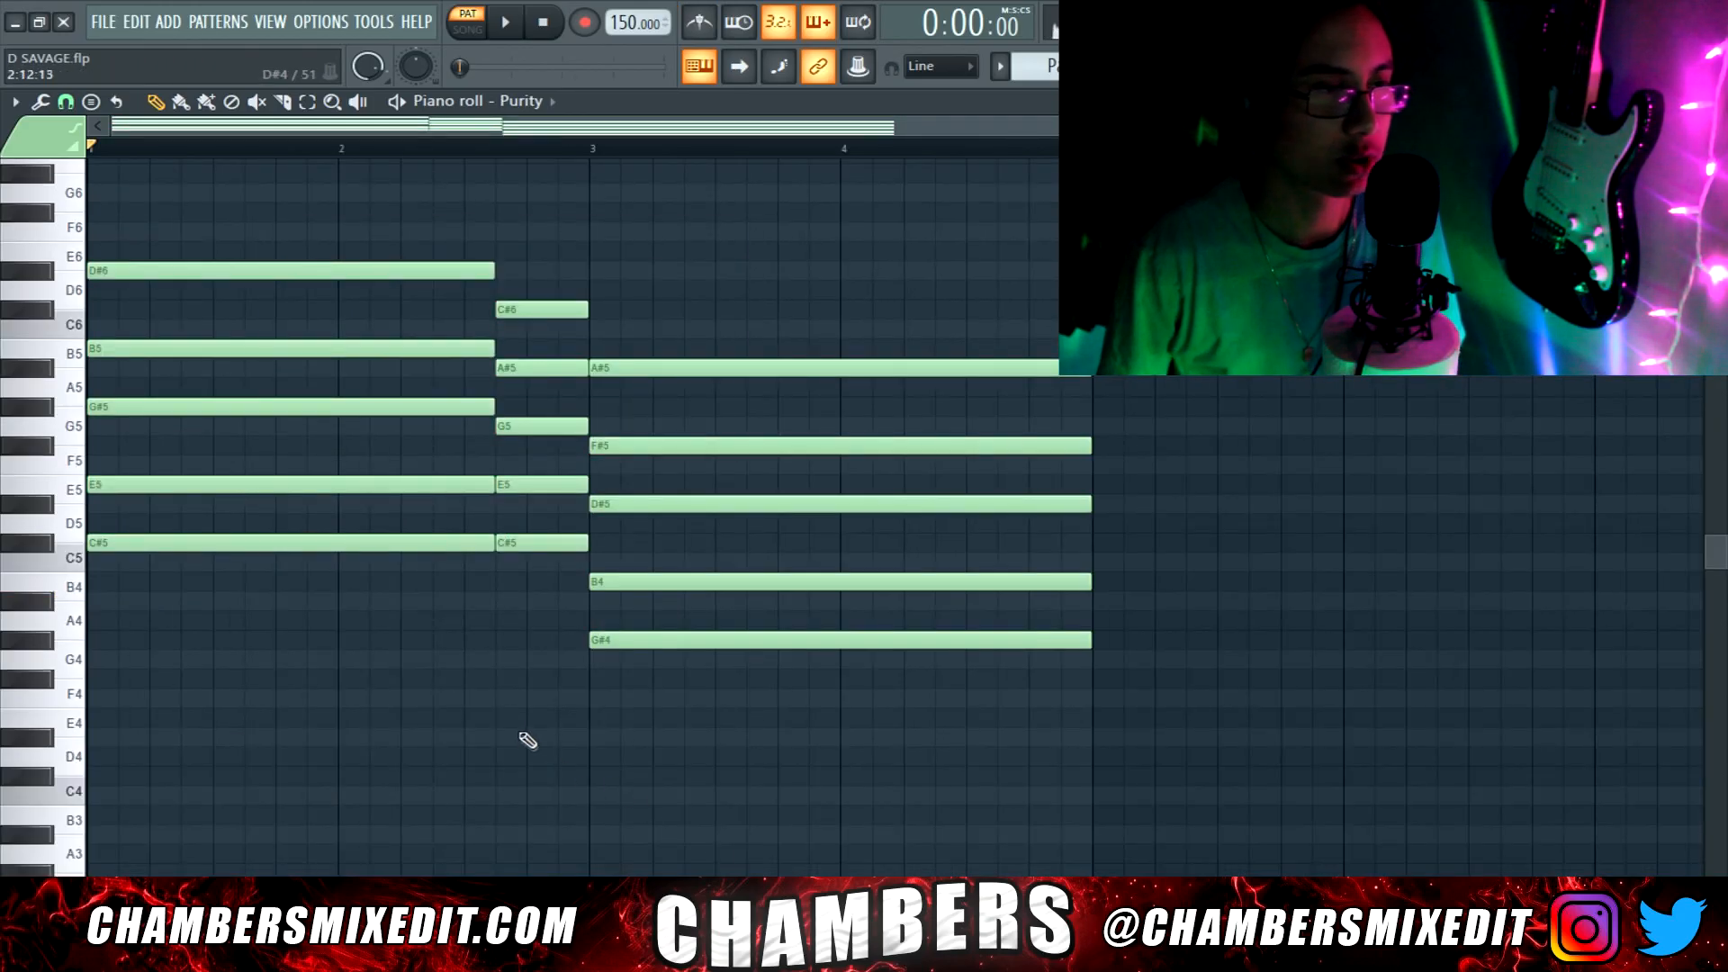
{"action": "left_click_drag", "start_coordinate": [340, 592], "coordinate": [289, 240]}
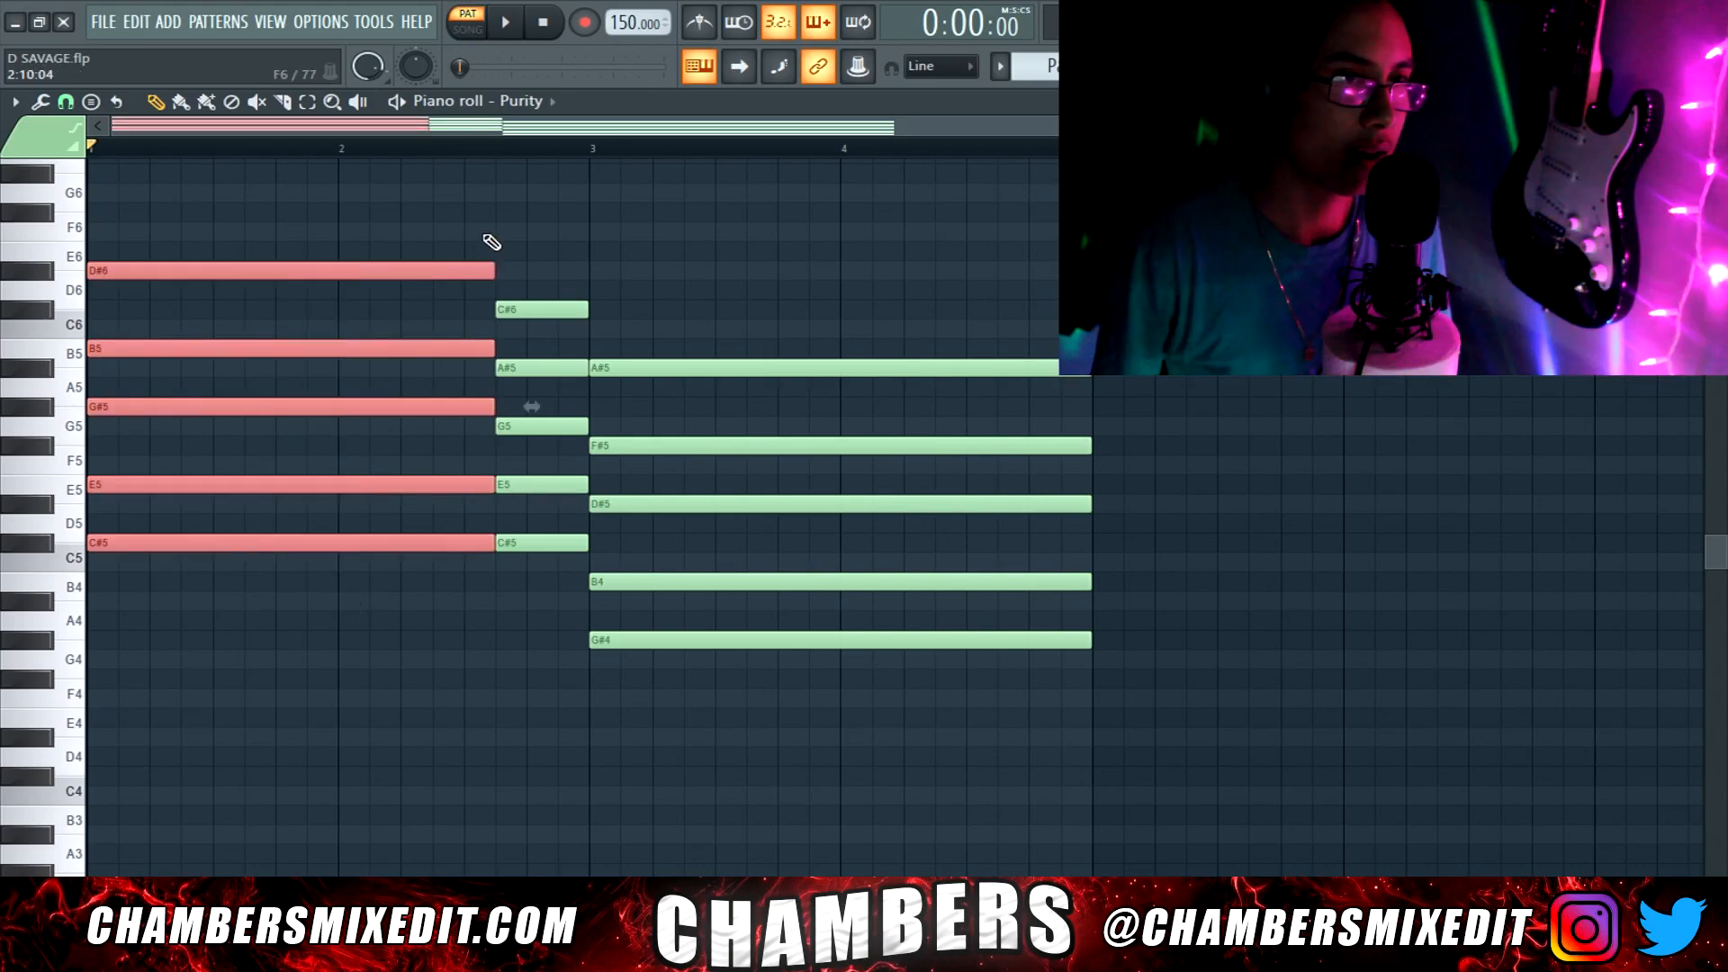
{"action": "left_click_drag", "start_coordinate": [531, 241], "coordinate": [574, 579]}
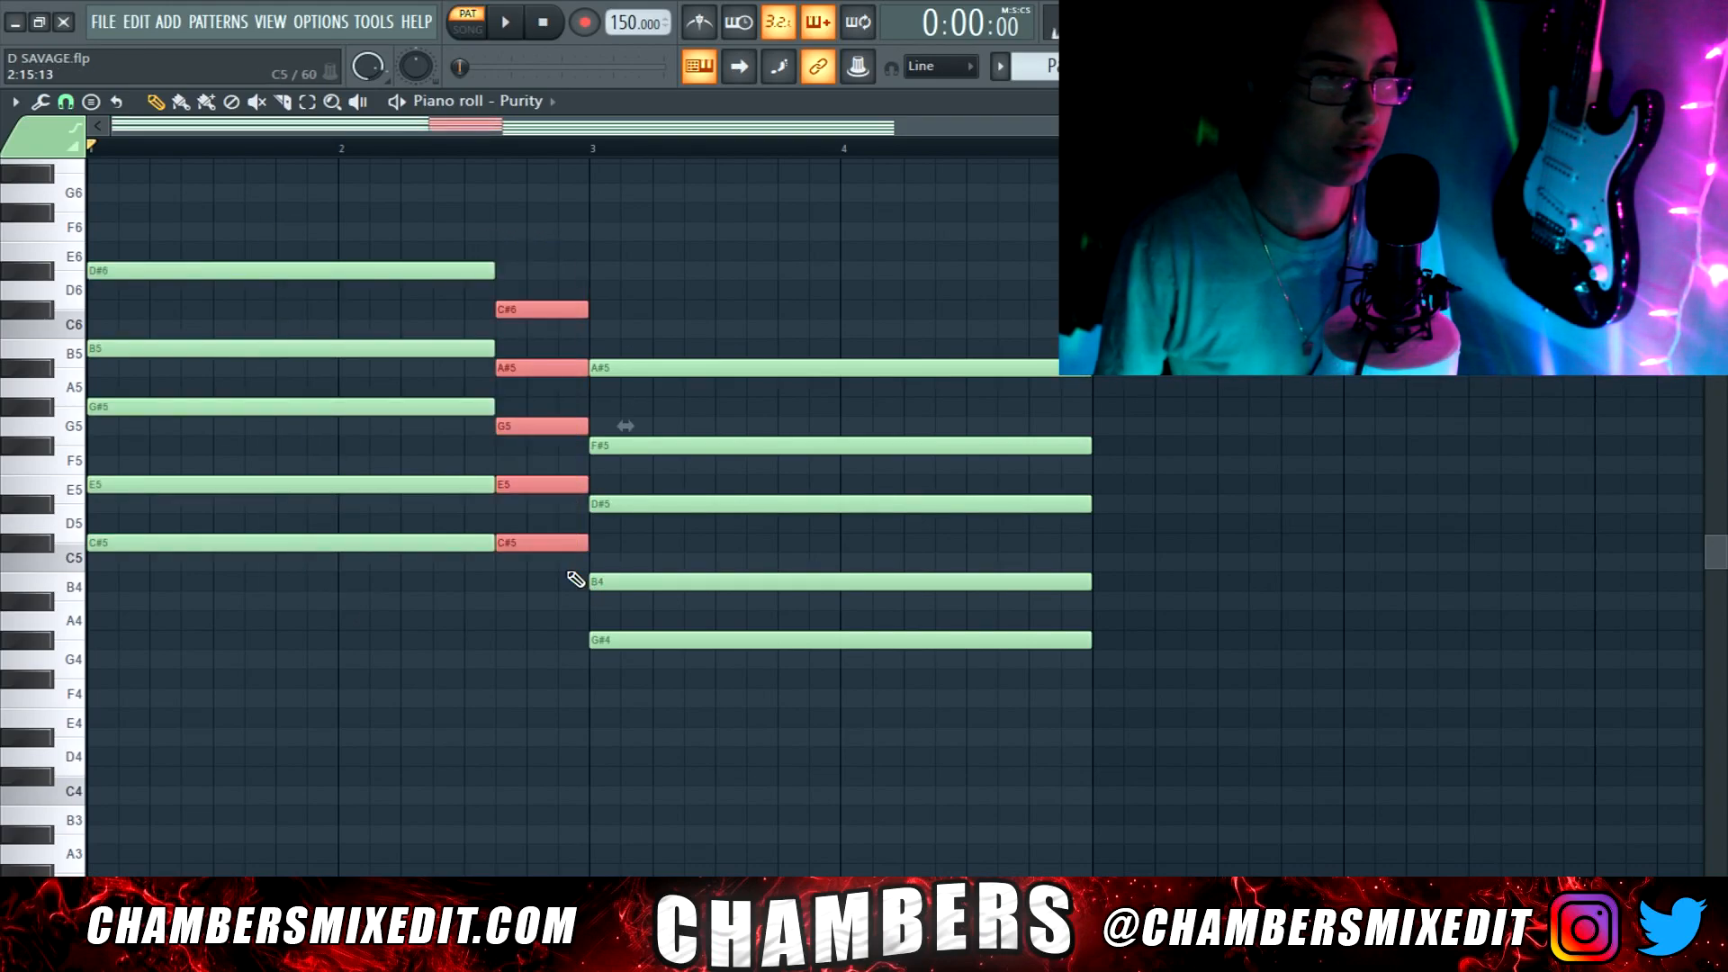
{"action": "left_click", "coordinate": [569, 598]}
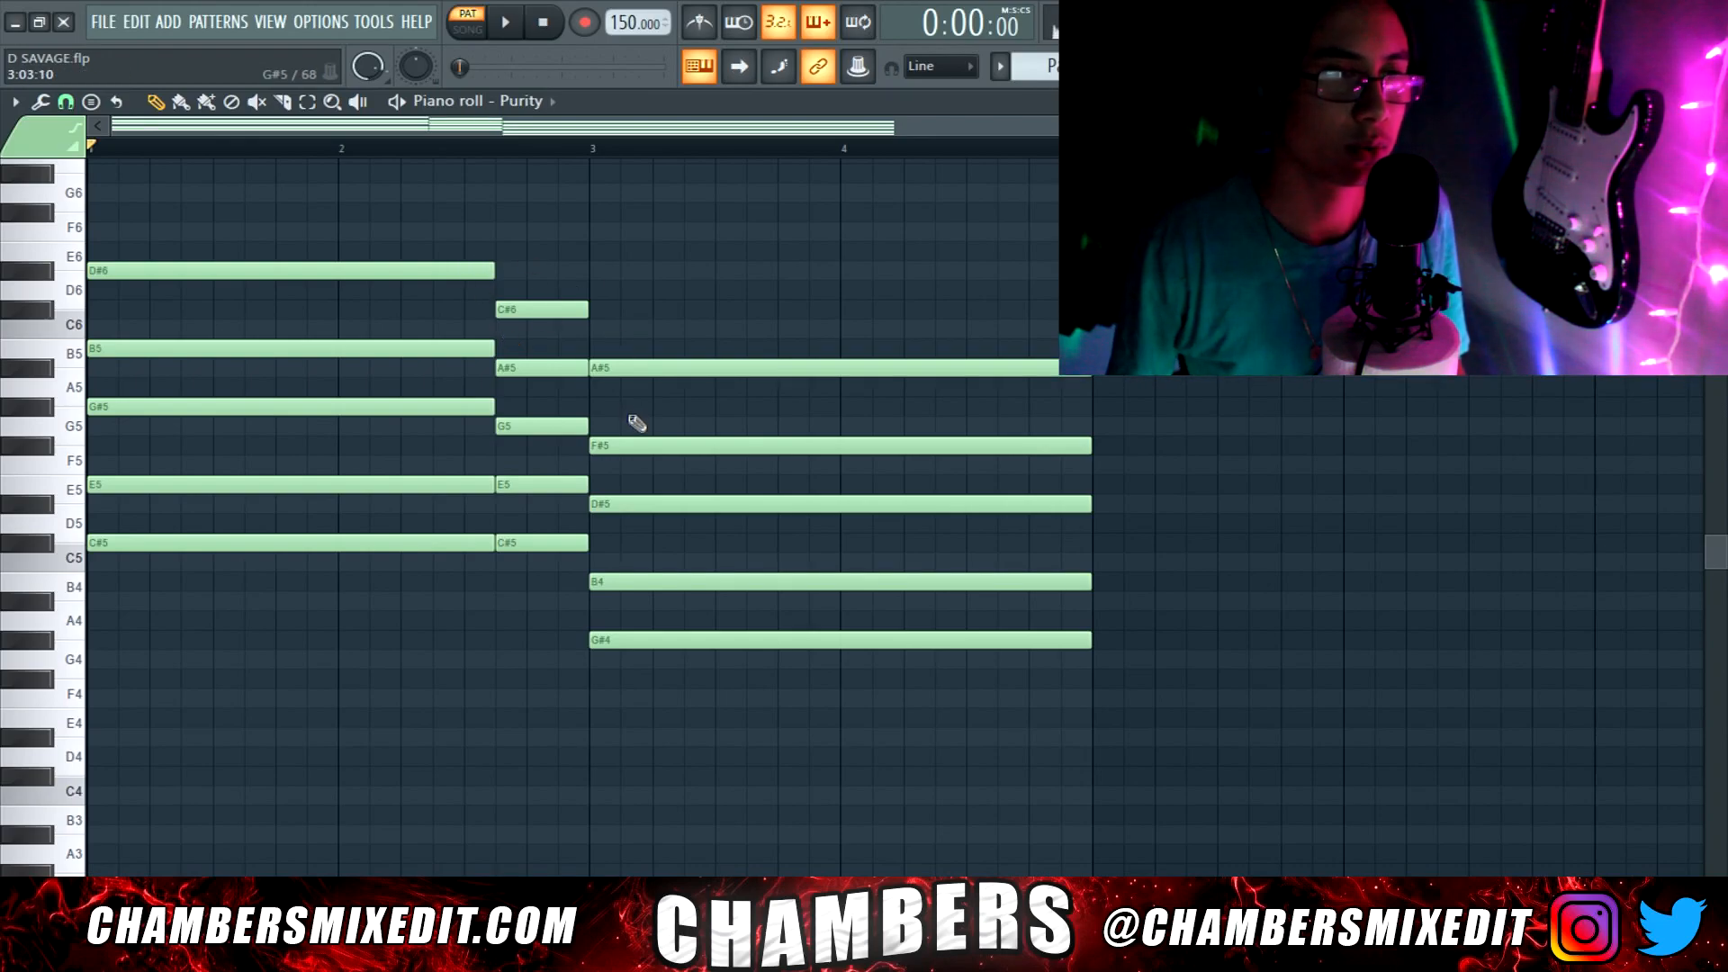
{"action": "left_click_drag", "start_coordinate": [662, 306], "coordinate": [906, 877]}
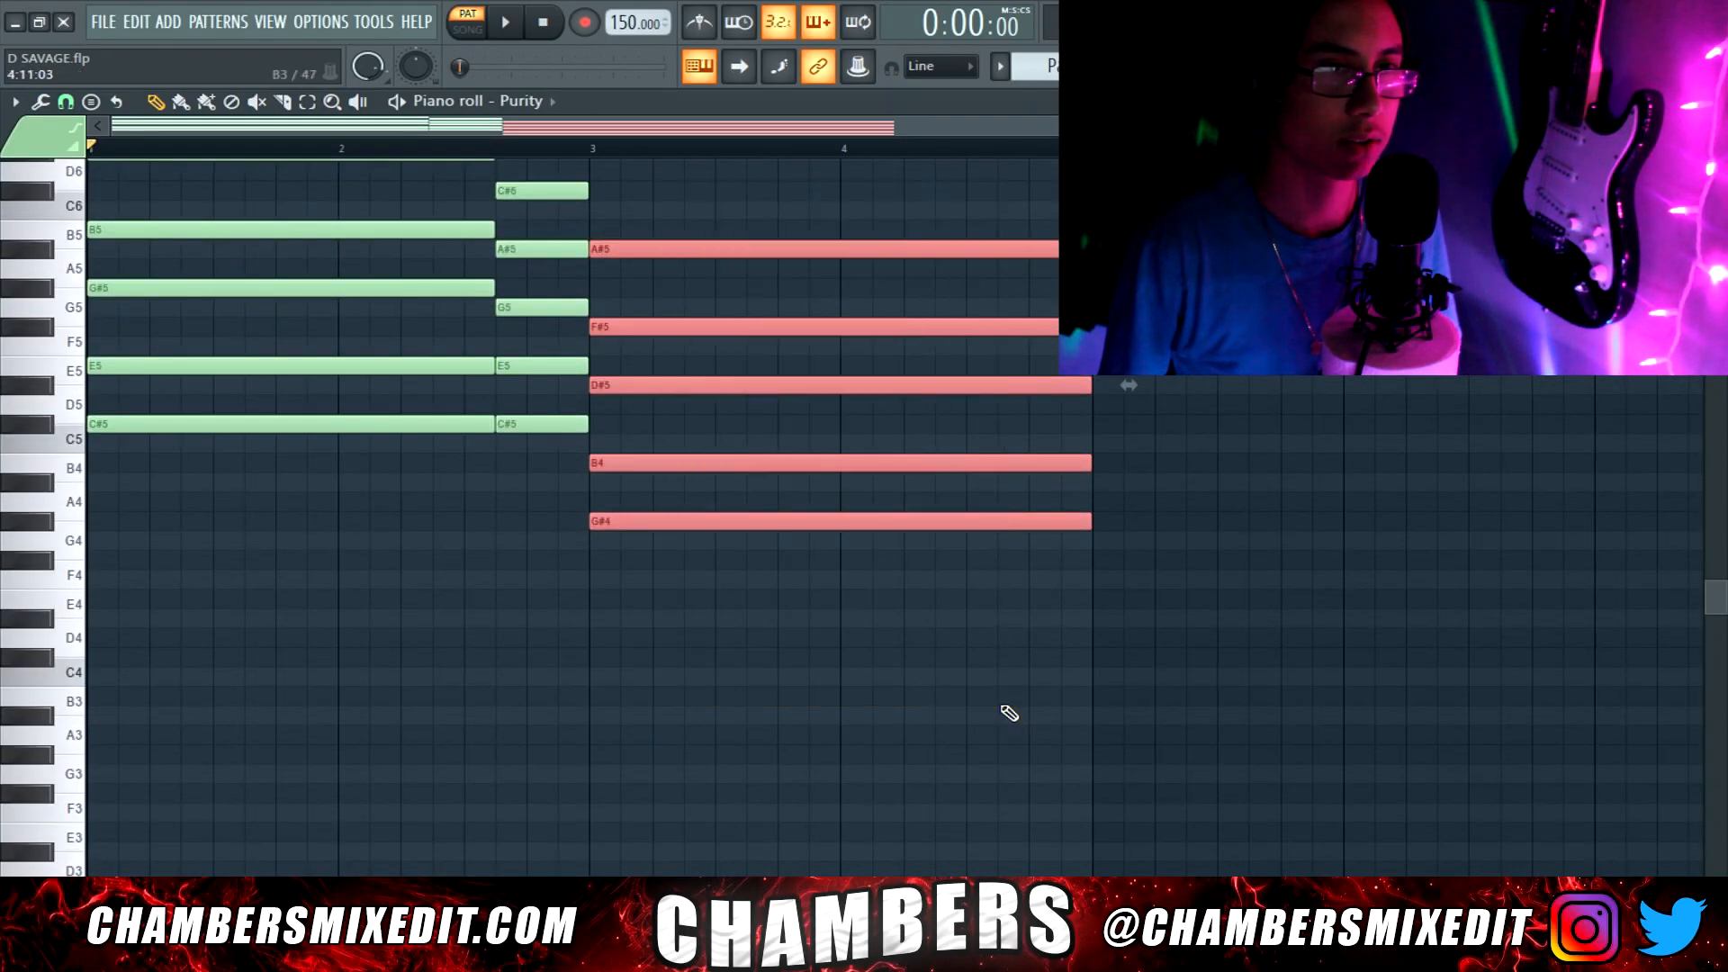
{"action": "scroll", "coordinate": [1006, 714], "scroll_direction": "up", "scroll_amount": 4}
{"action": "key", "text": "space"}
{"action": "left_click", "coordinate": [1009, 713]}
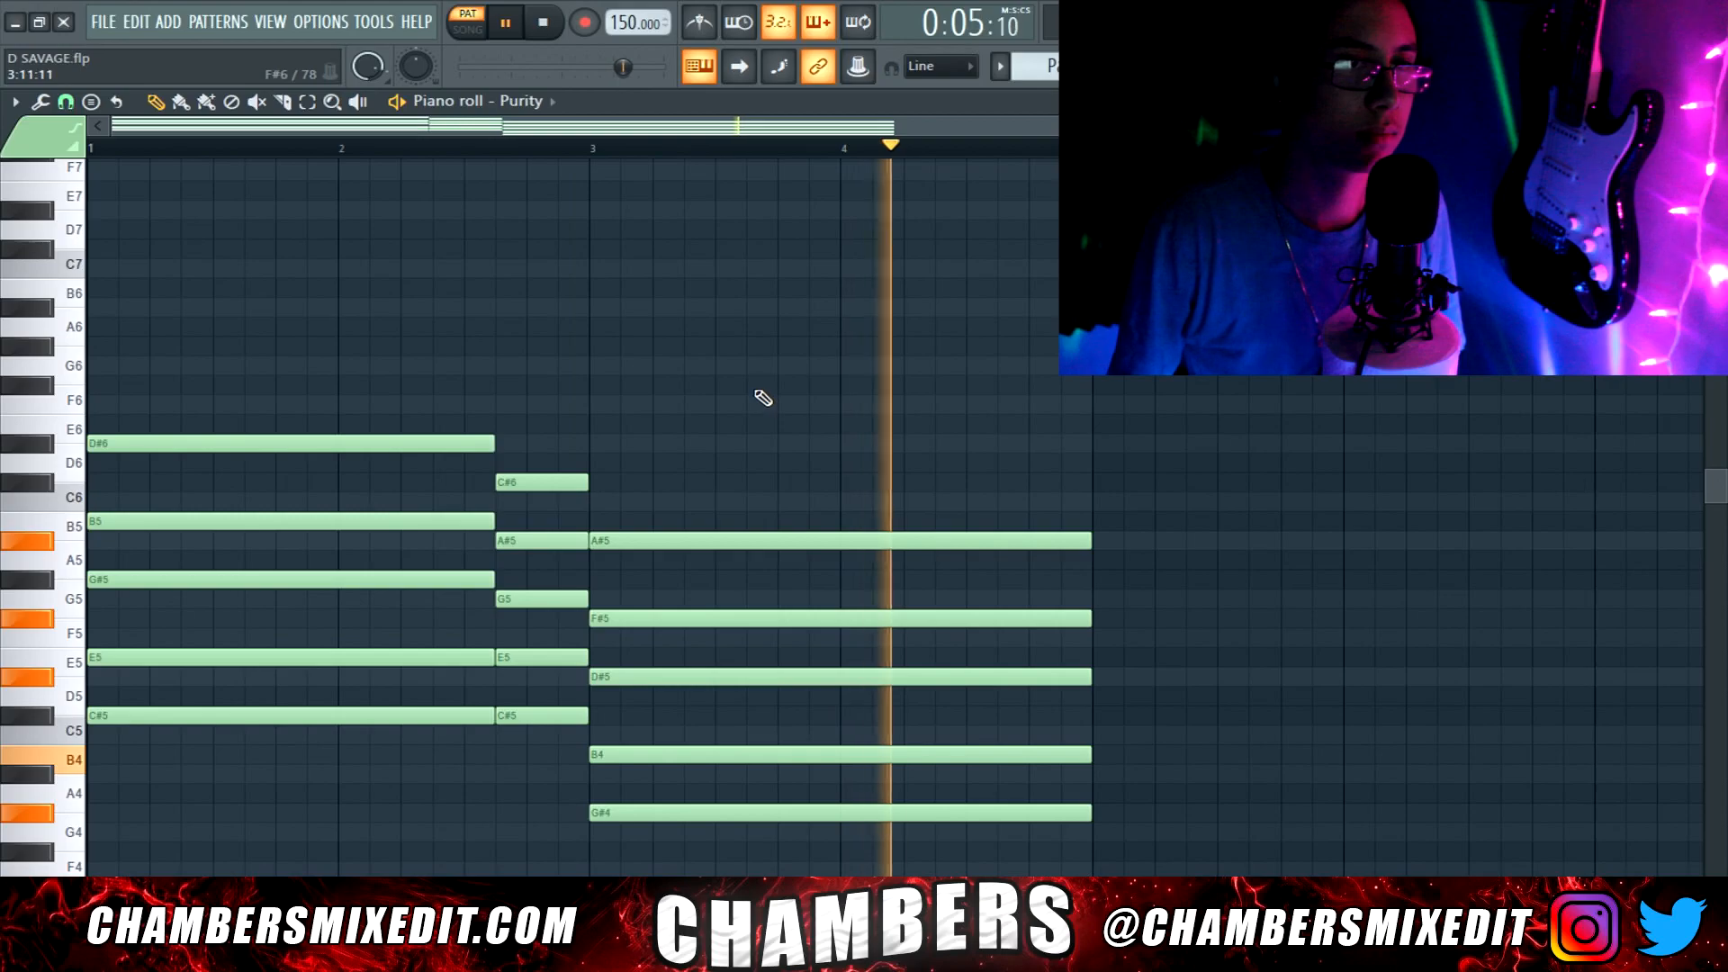
{"action": "key", "text": "space"}
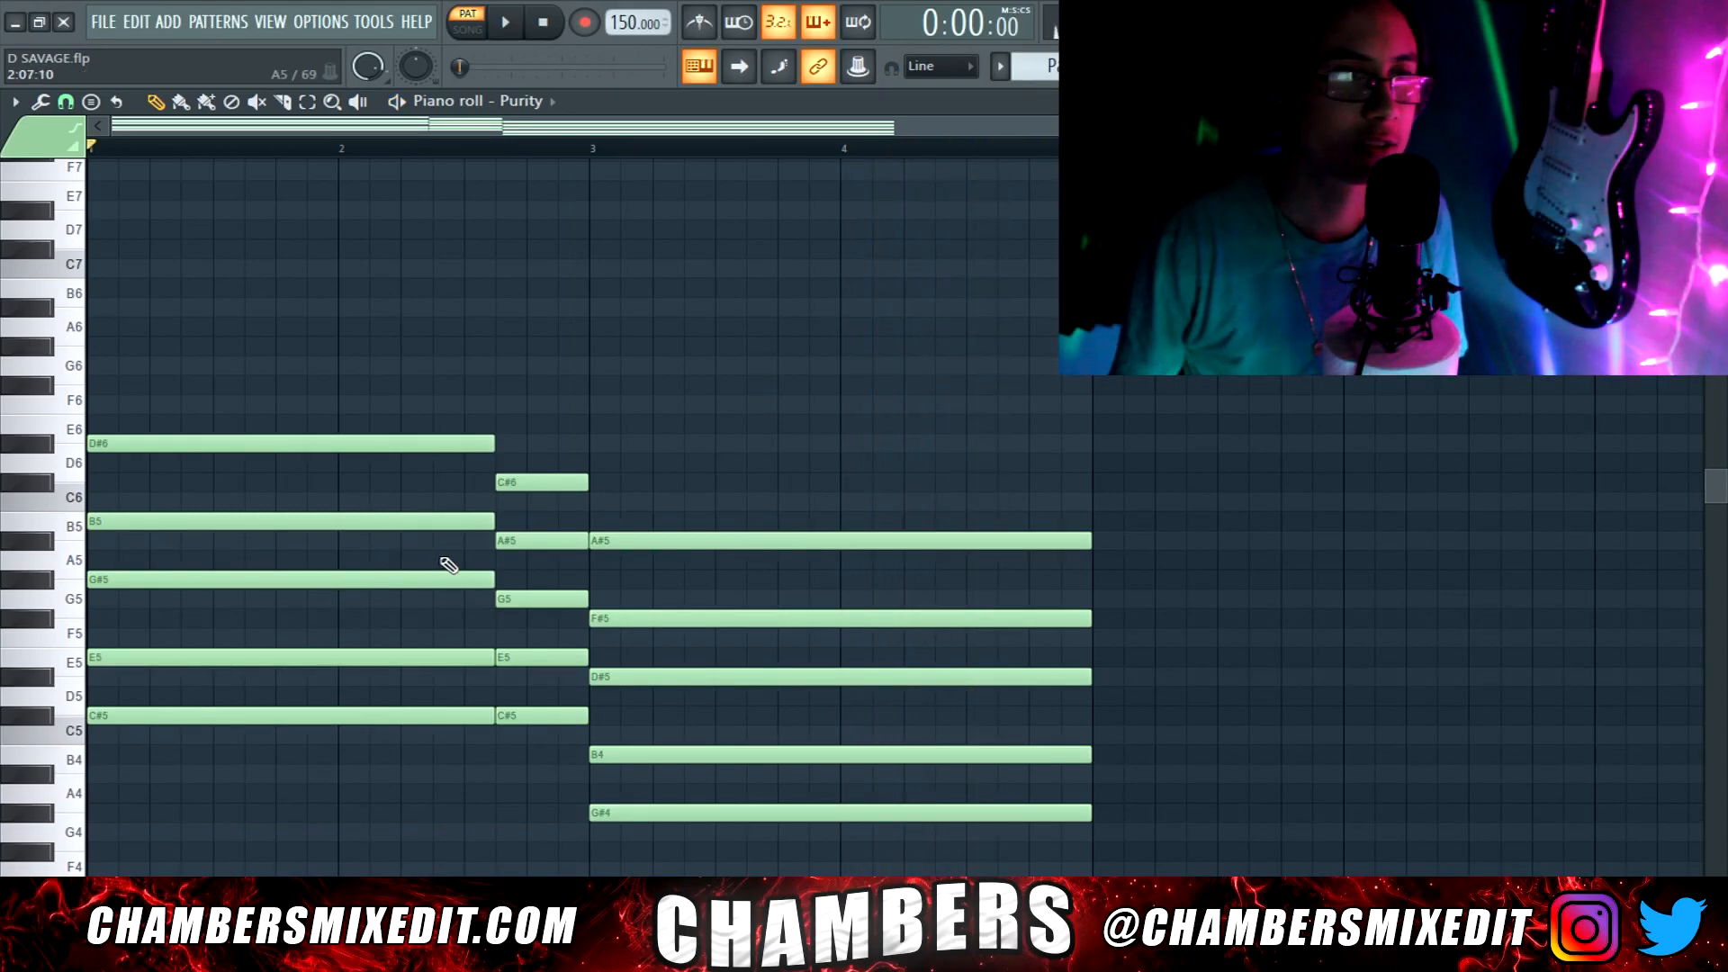
Add melody notes over the chords: C#6 in bar 1, D#6 in bar 2, G#5 in bar 3, and A#5, B5 and G5 in bar 4
{"action": "key", "text": "space"}
{"action": "key", "text": "space"}
{"action": "mouse_move", "coordinate": [344, 558]}
{"action": "left_mouse_down"}
{"action": "mouse_move", "coordinate": [216, 532]}
{"action": "mouse_move", "coordinate": [253, 465]}
{"action": "left_mouse_up"}
{"action": "key", "text": "space"}
{"action": "key", "text": "space"}
{"action": "key", "text": "space"}
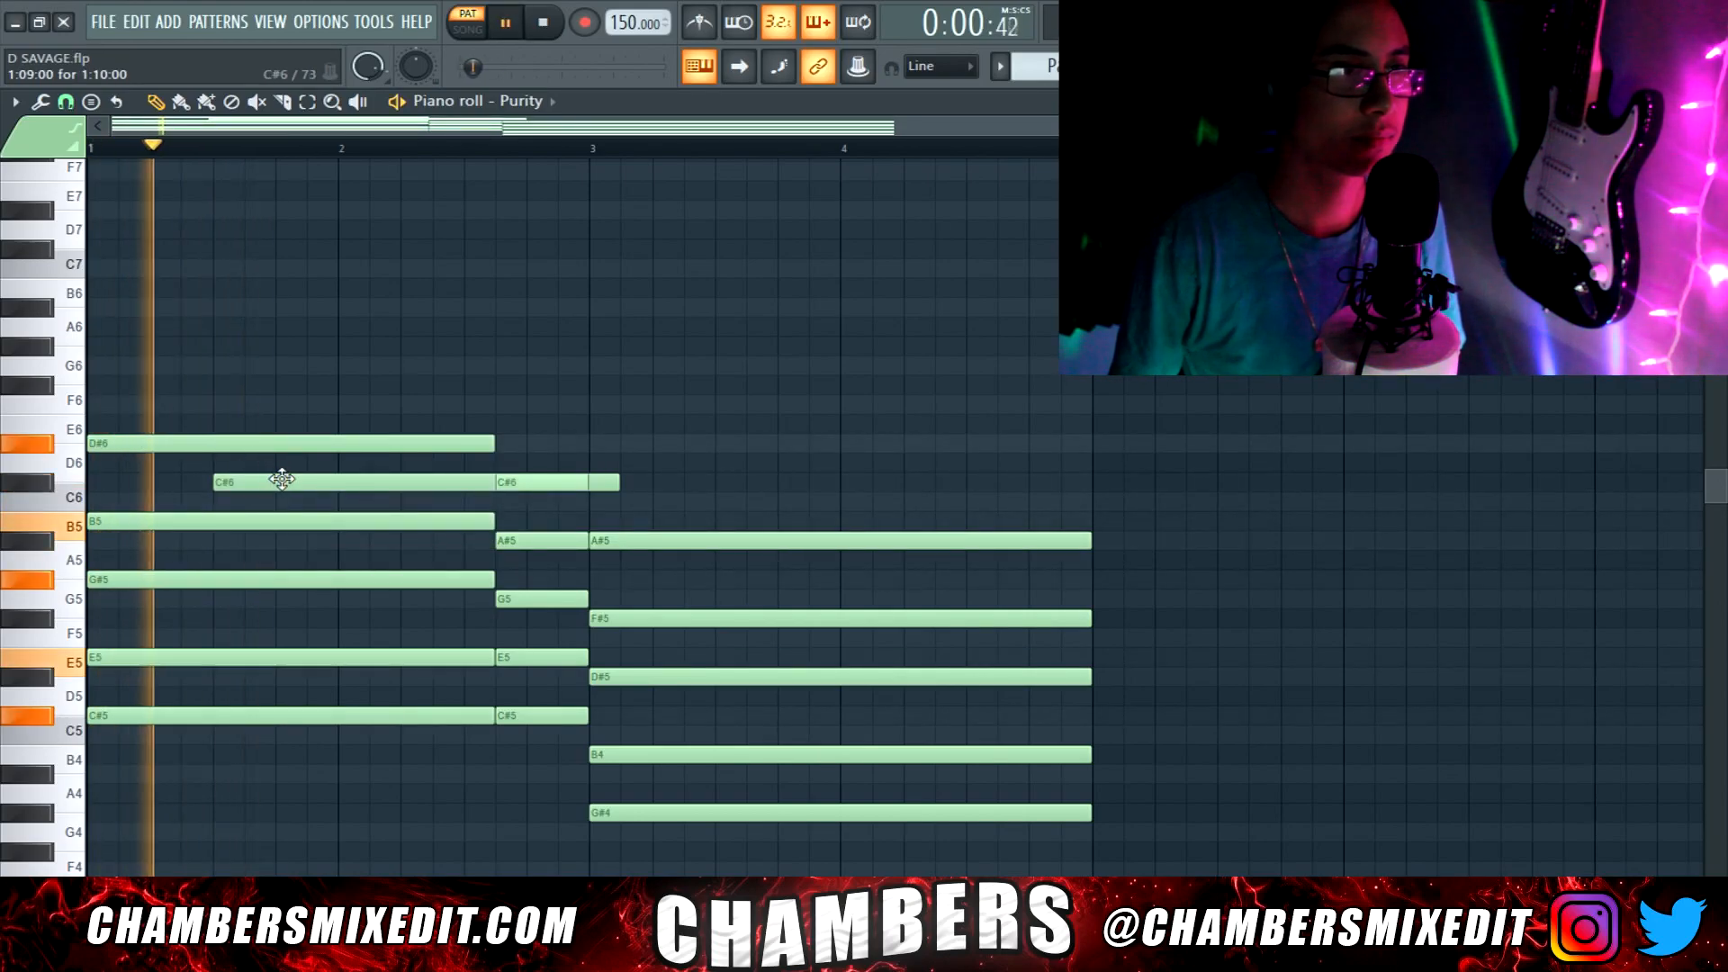
{"action": "left_click", "coordinate": [363, 482], "text": "ctrl"}
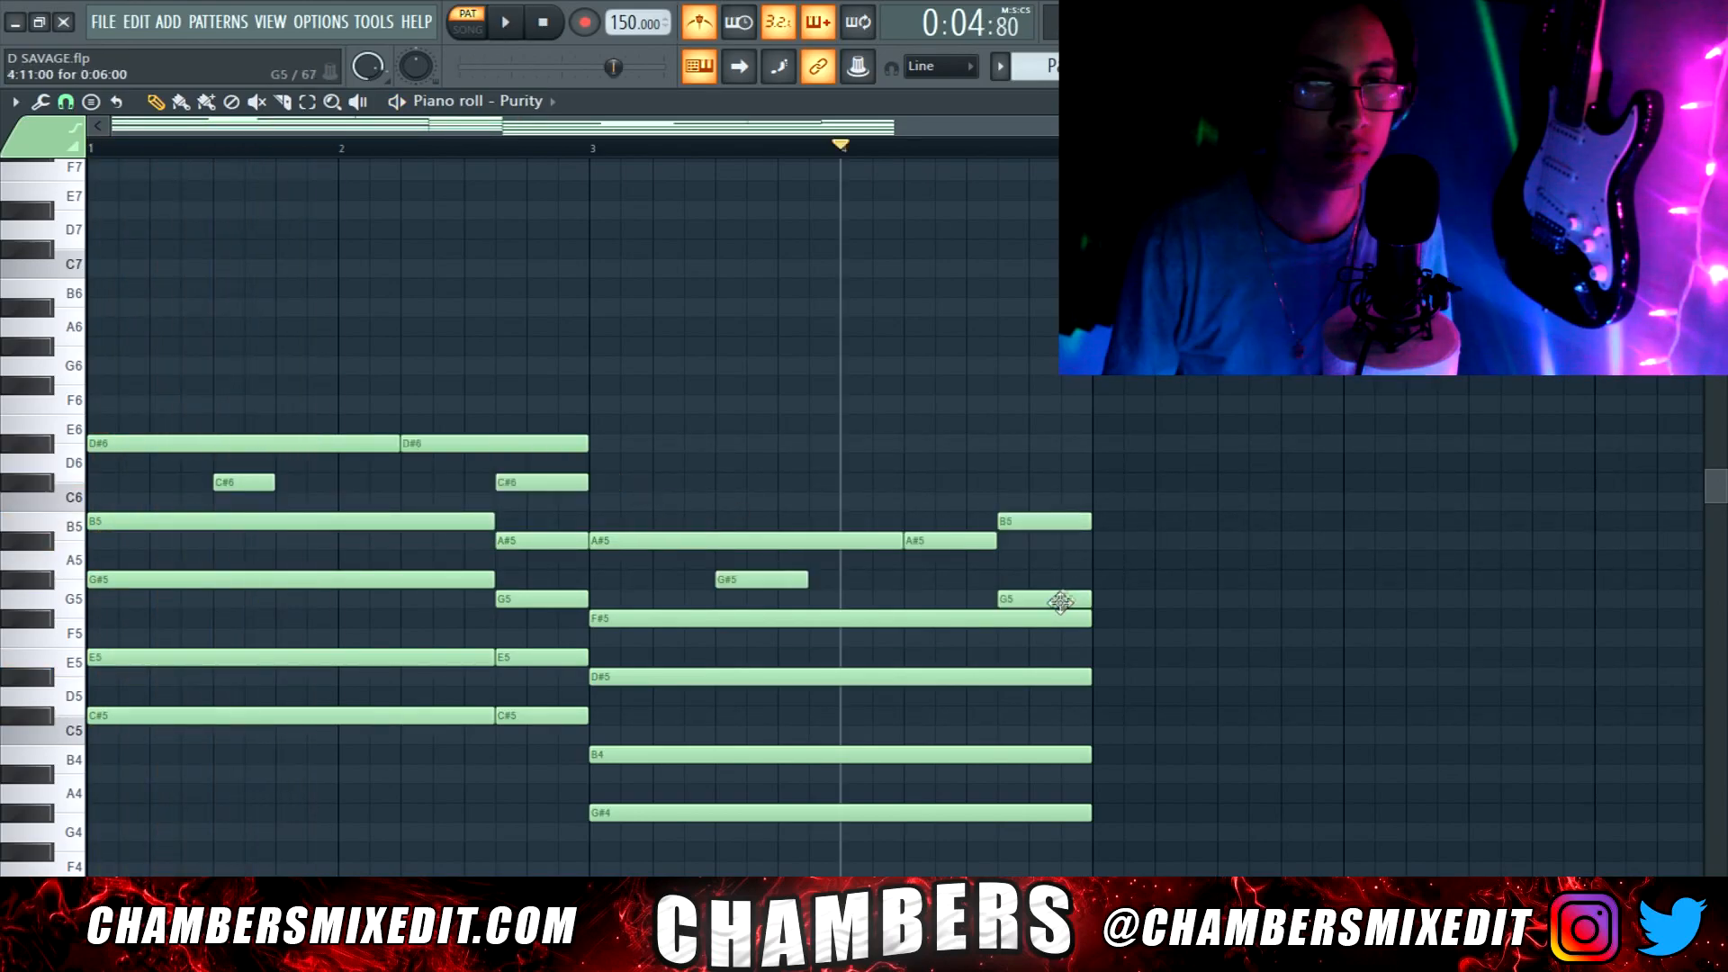
Raise the short G5 note at the end of bar 4 to G#5 and check it by playback
{"action": "mouse_move", "coordinate": [1049, 598]}
{"action": "left_mouse_down"}
{"action": "mouse_move", "coordinate": [1049, 617]}
{"action": "mouse_move", "coordinate": [1032, 581]}
{"action": "left_mouse_up"}
{"action": "key", "text": "space"}
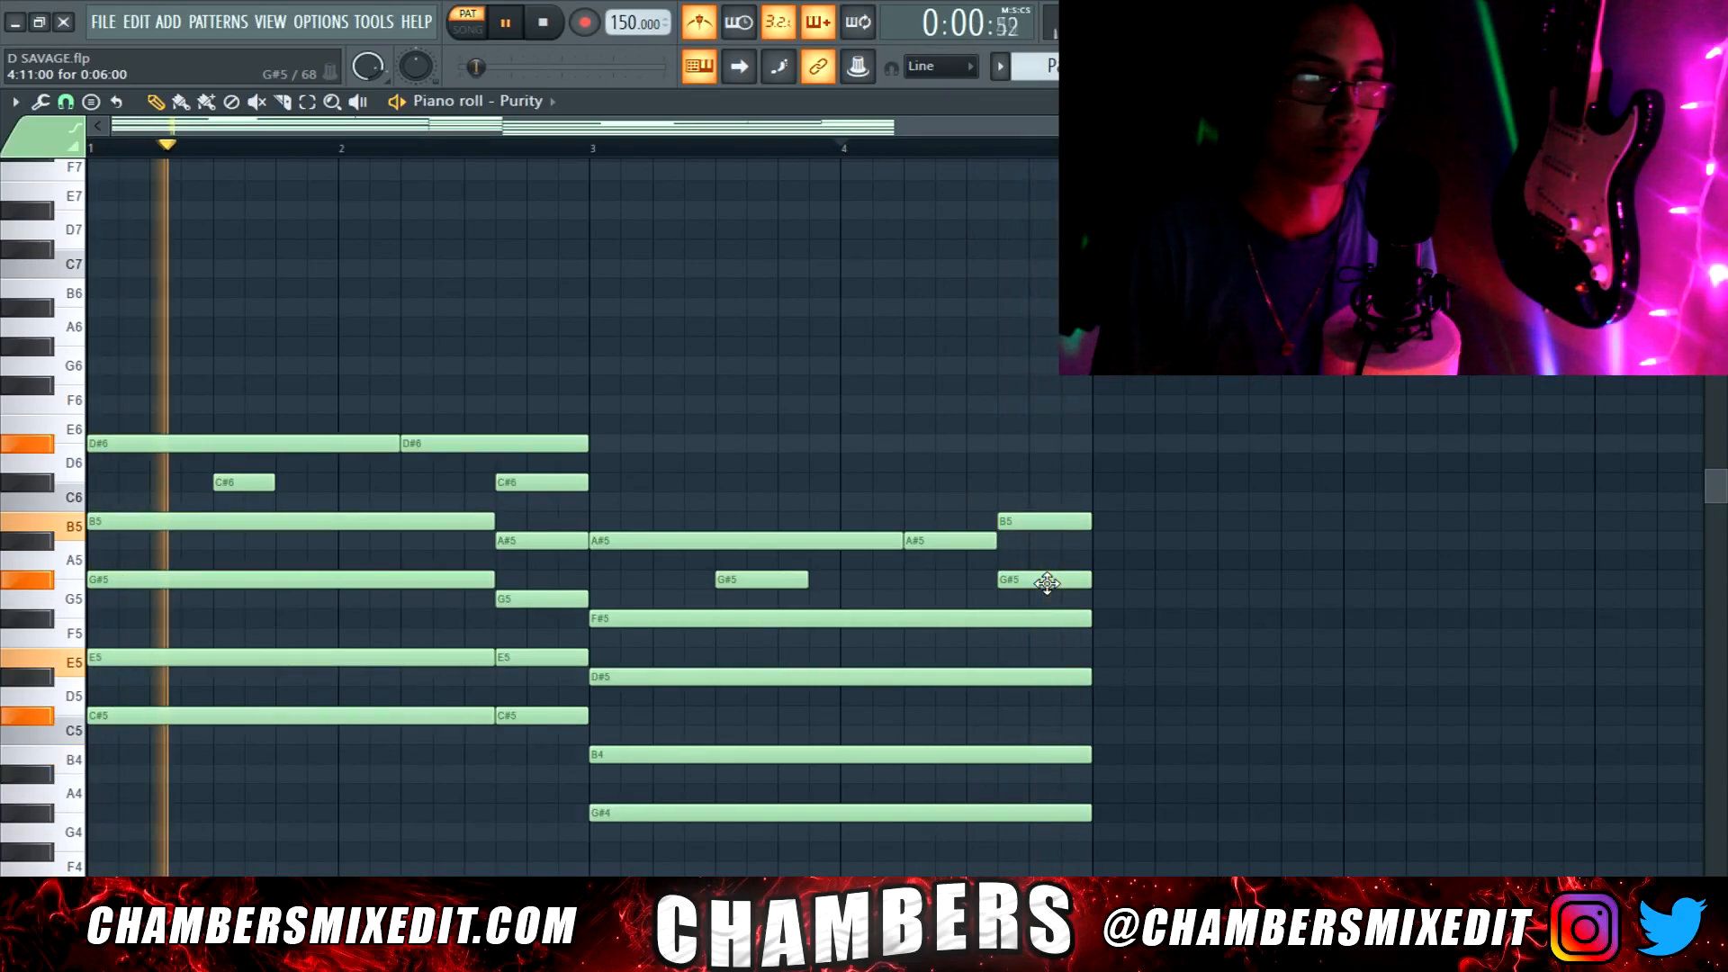
{"action": "key", "text": "space"}
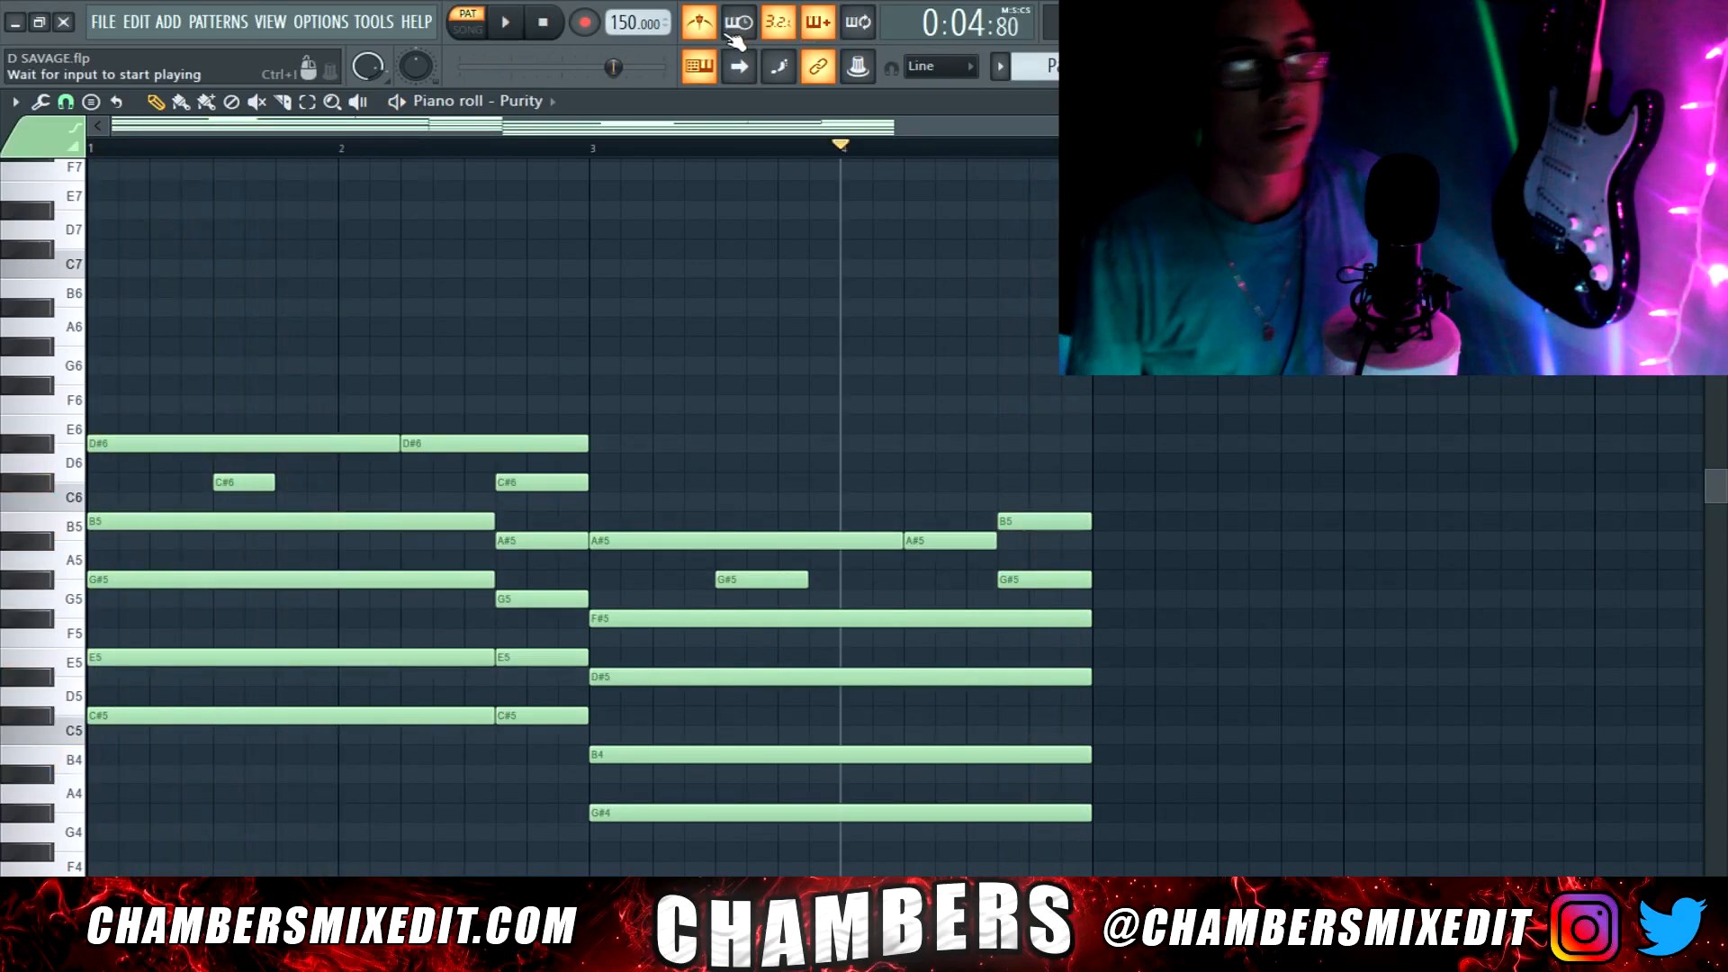
{"action": "left_click", "coordinate": [90, 147]}
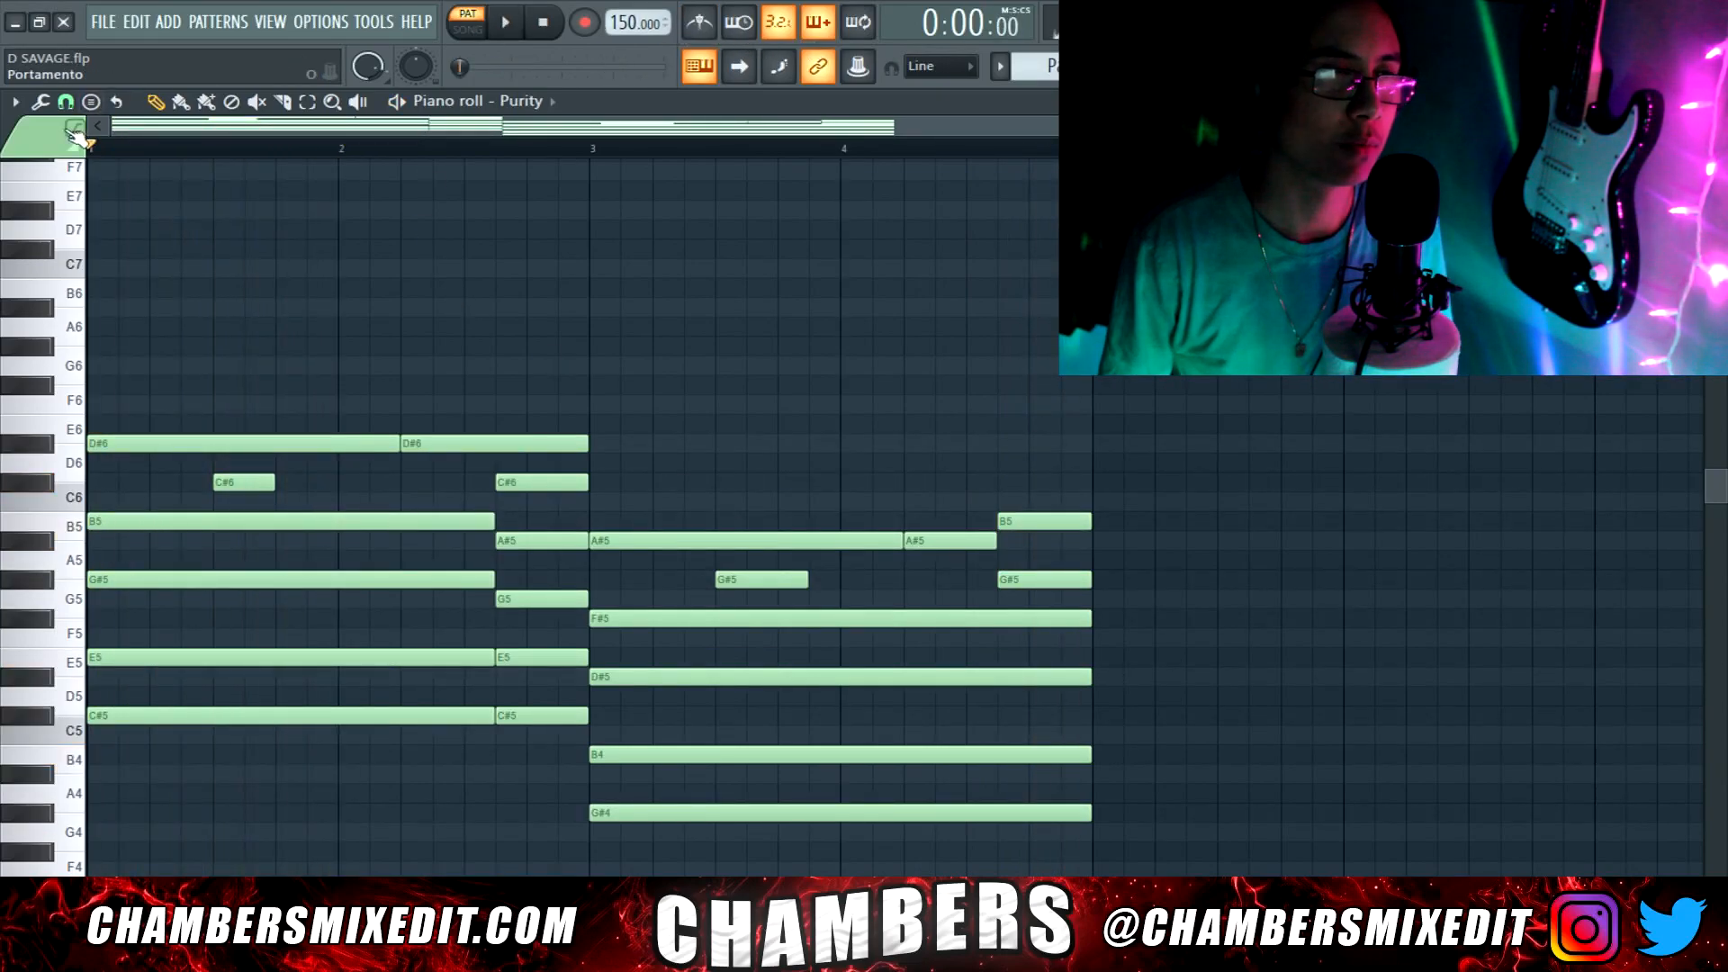
Try the Strum tool on the chords, adjusting its start time strength, and listen to the effect
{"action": "left_click", "coordinate": [49, 105]}
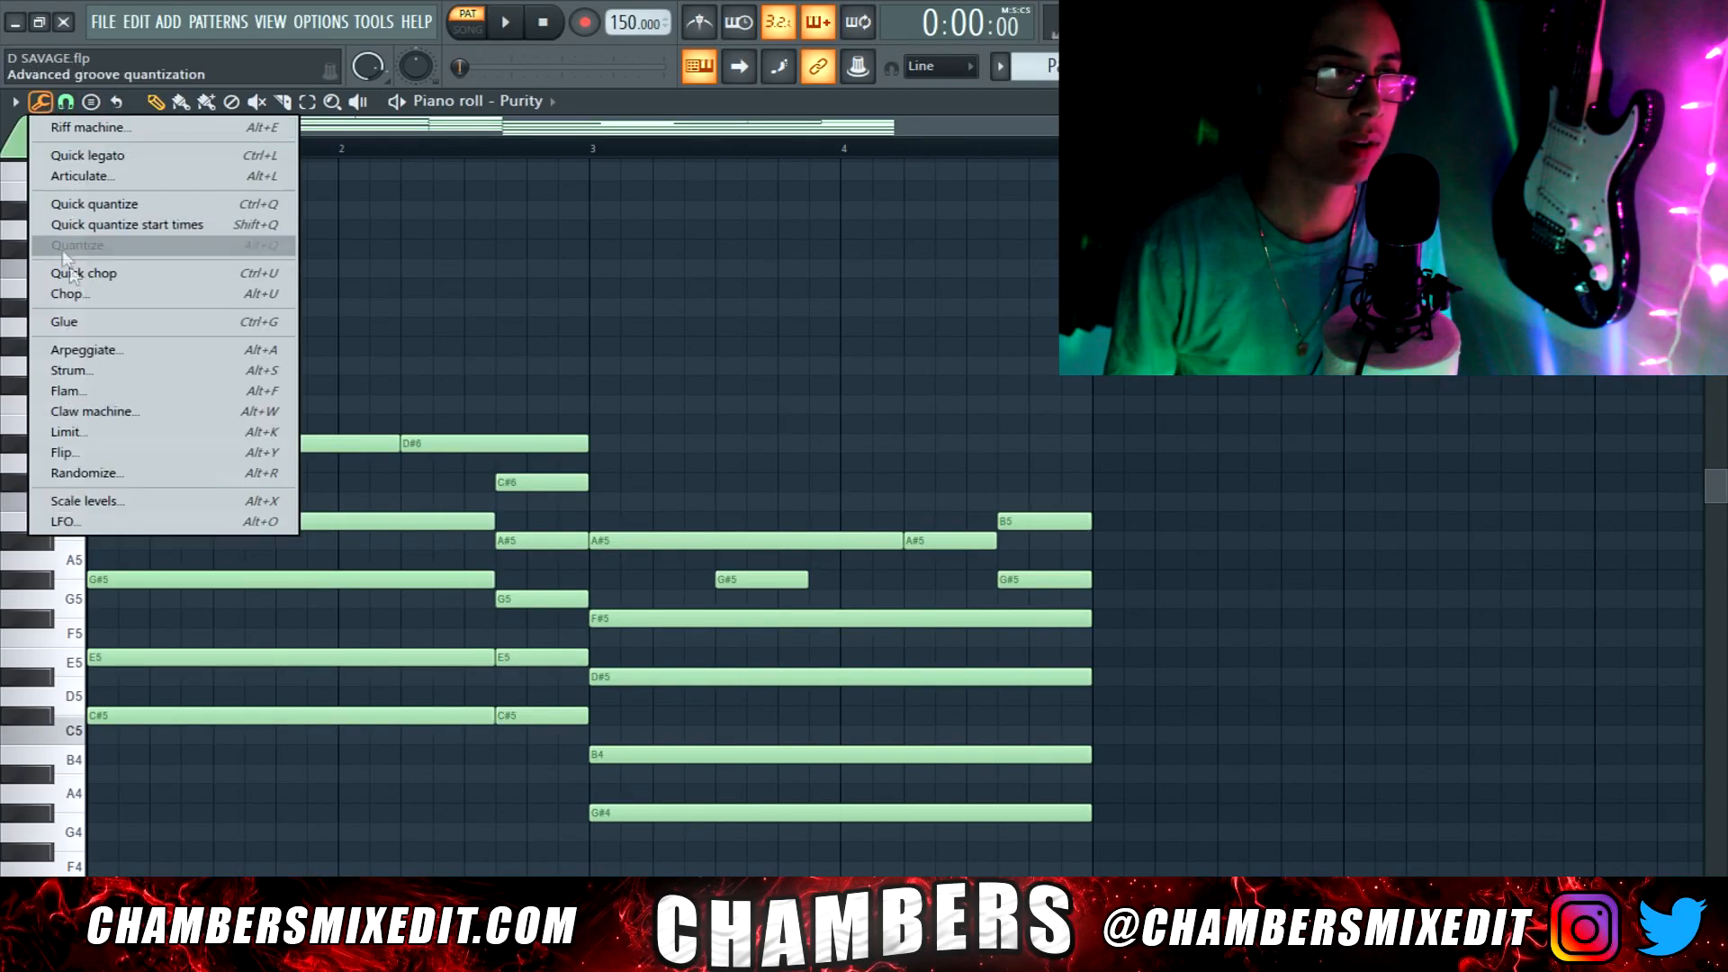
{"action": "left_click", "coordinate": [100, 373]}
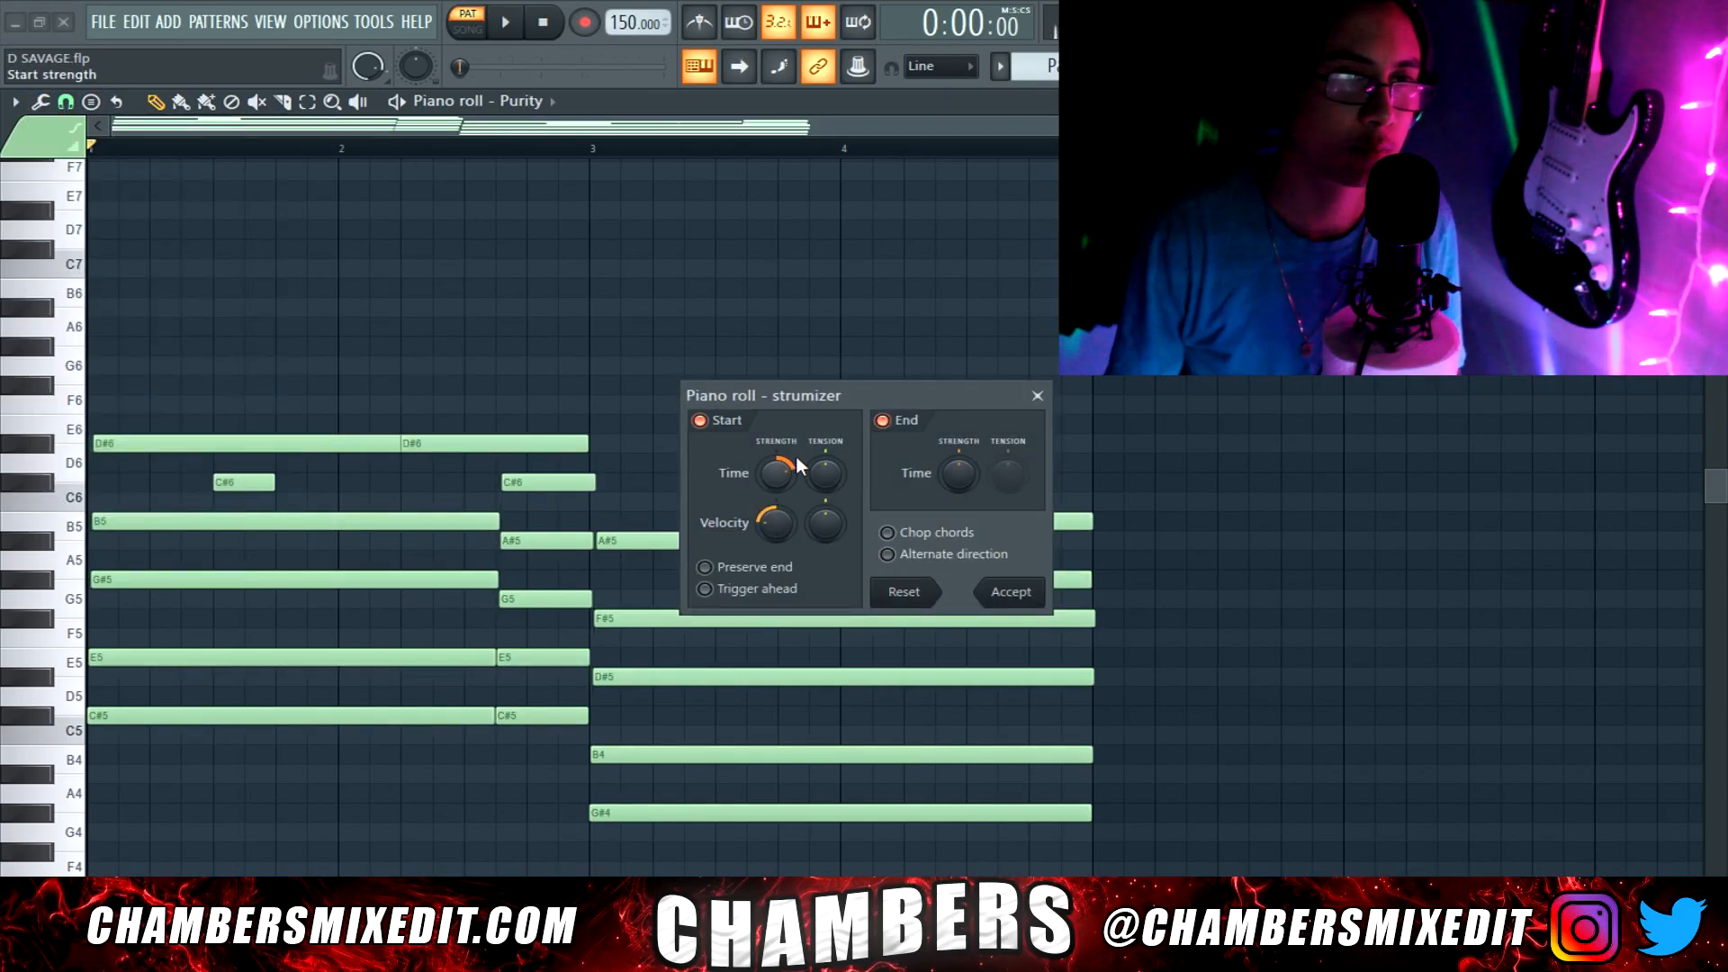
{"action": "key", "text": "space"}
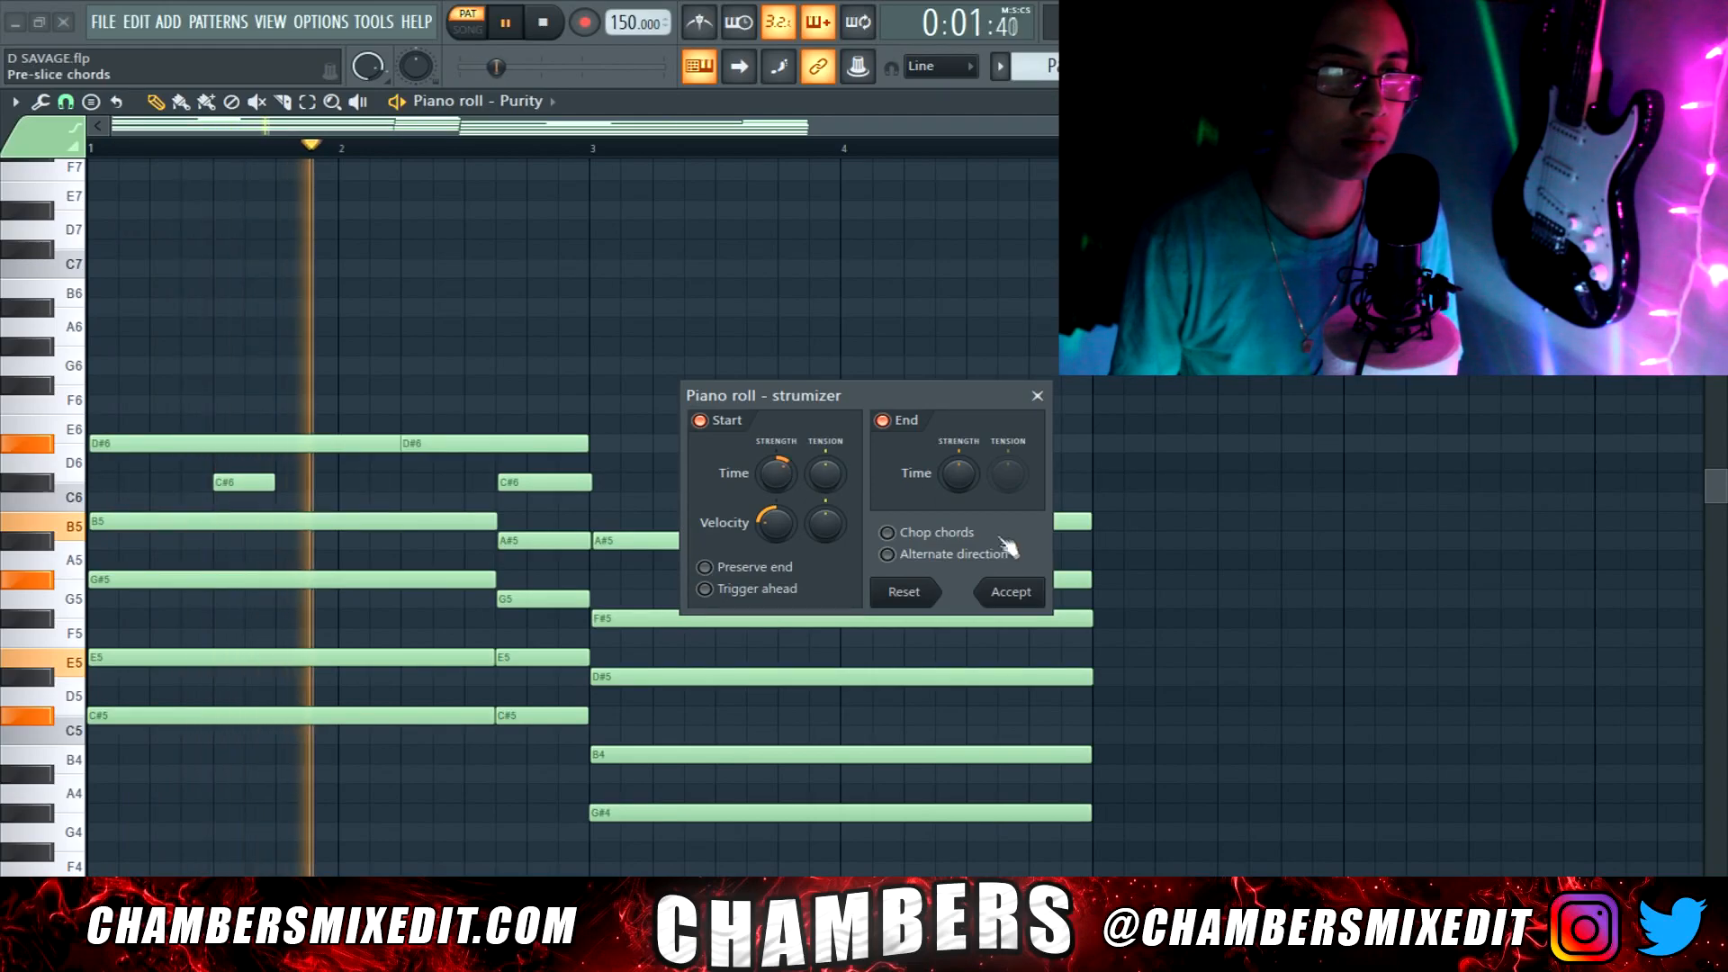
{"action": "left_click", "coordinate": [986, 593]}
{"action": "left_click", "coordinate": [282, 101]}
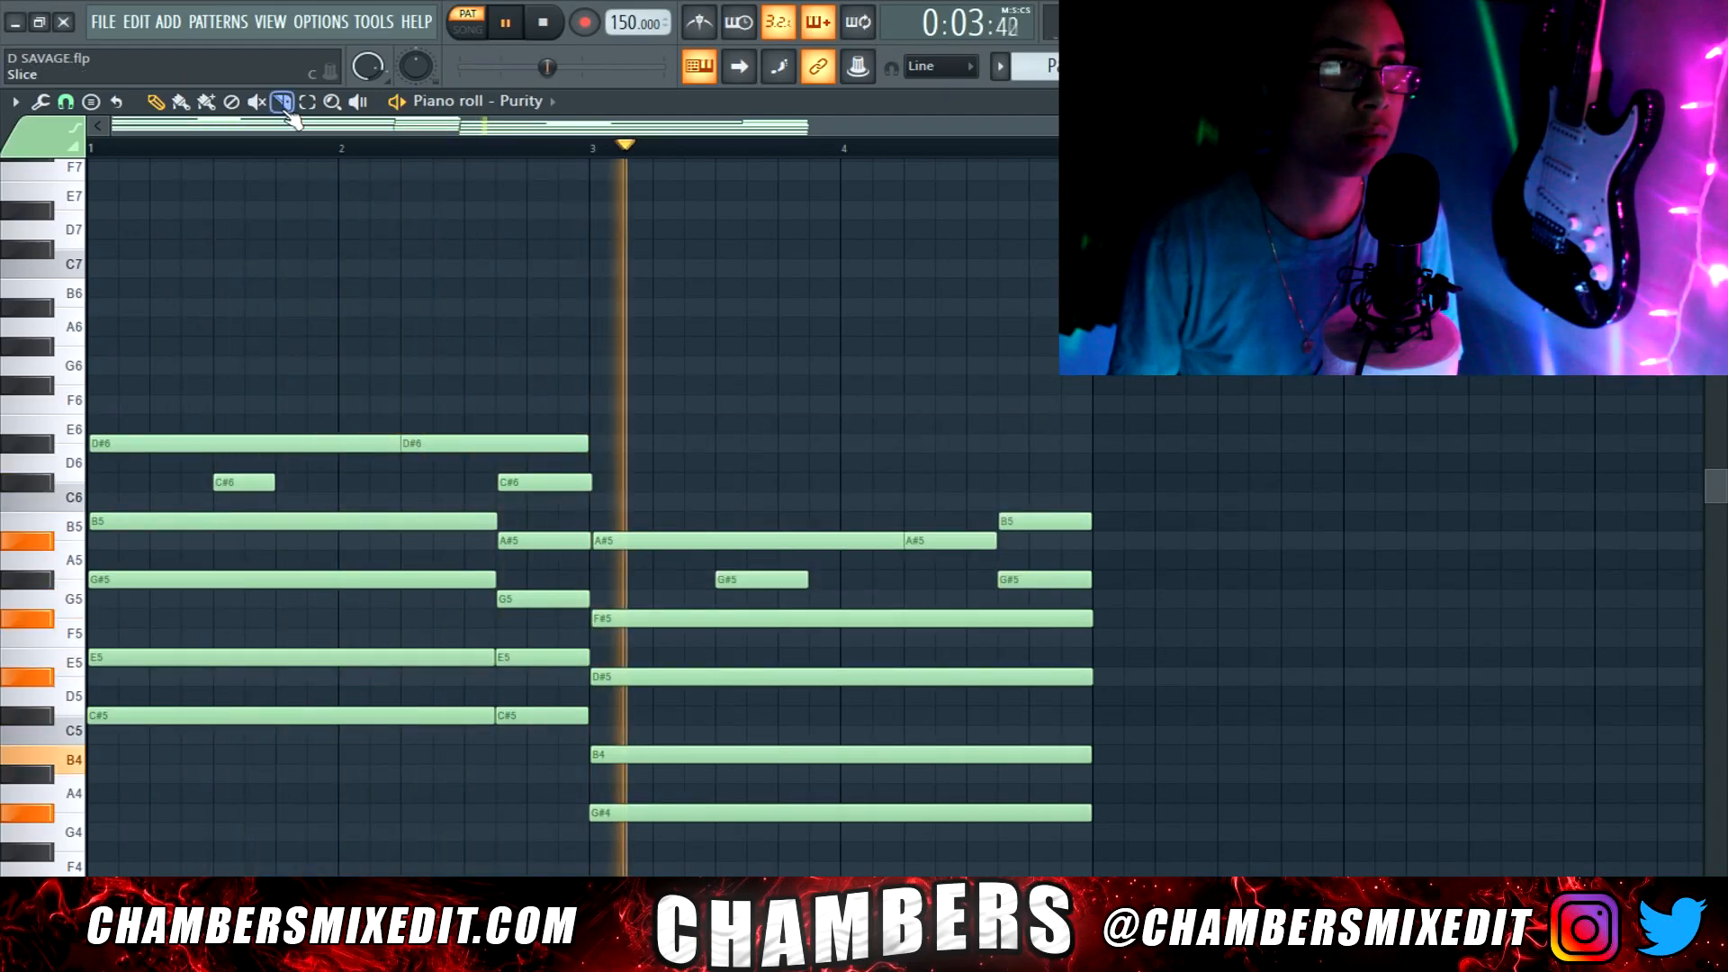
{"action": "key", "text": "space"}
Turn note snapping off and nudge the first chord's D#6 note slightly later than the other chord notes
{"action": "left_click", "coordinate": [40, 102]}
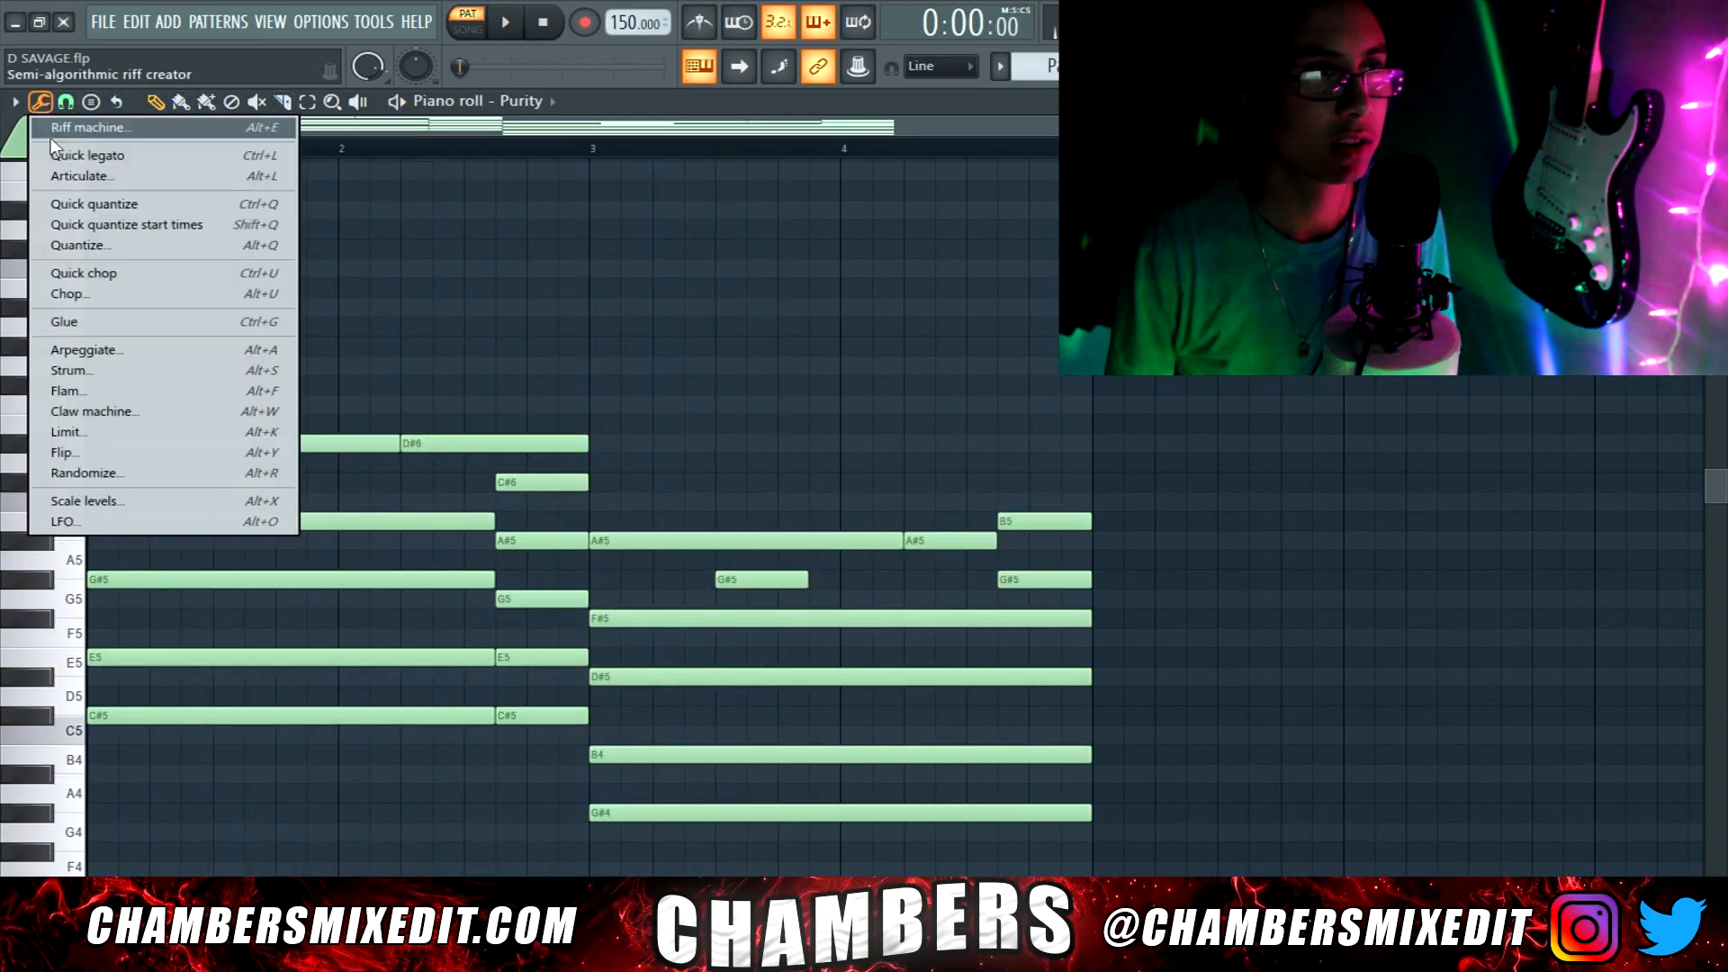
{"action": "left_click", "coordinate": [66, 105]}
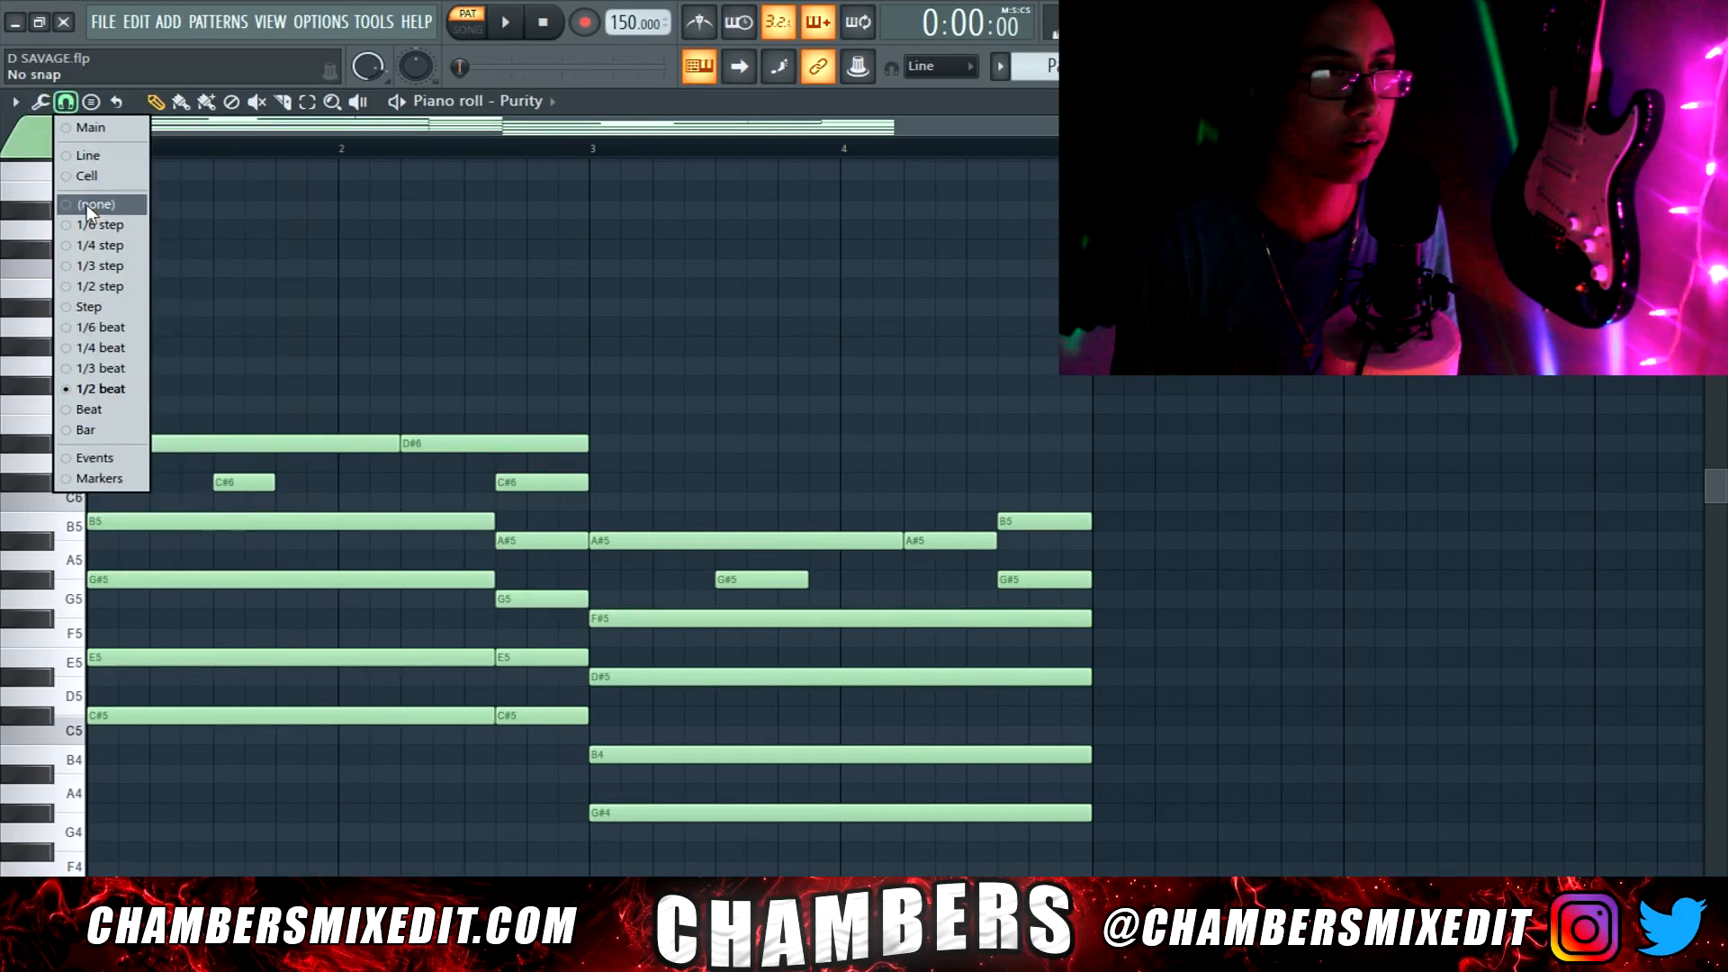
{"action": "left_click", "coordinate": [86, 206]}
{"action": "left_click_drag", "start_coordinate": [140, 442], "coordinate": [145, 442]}
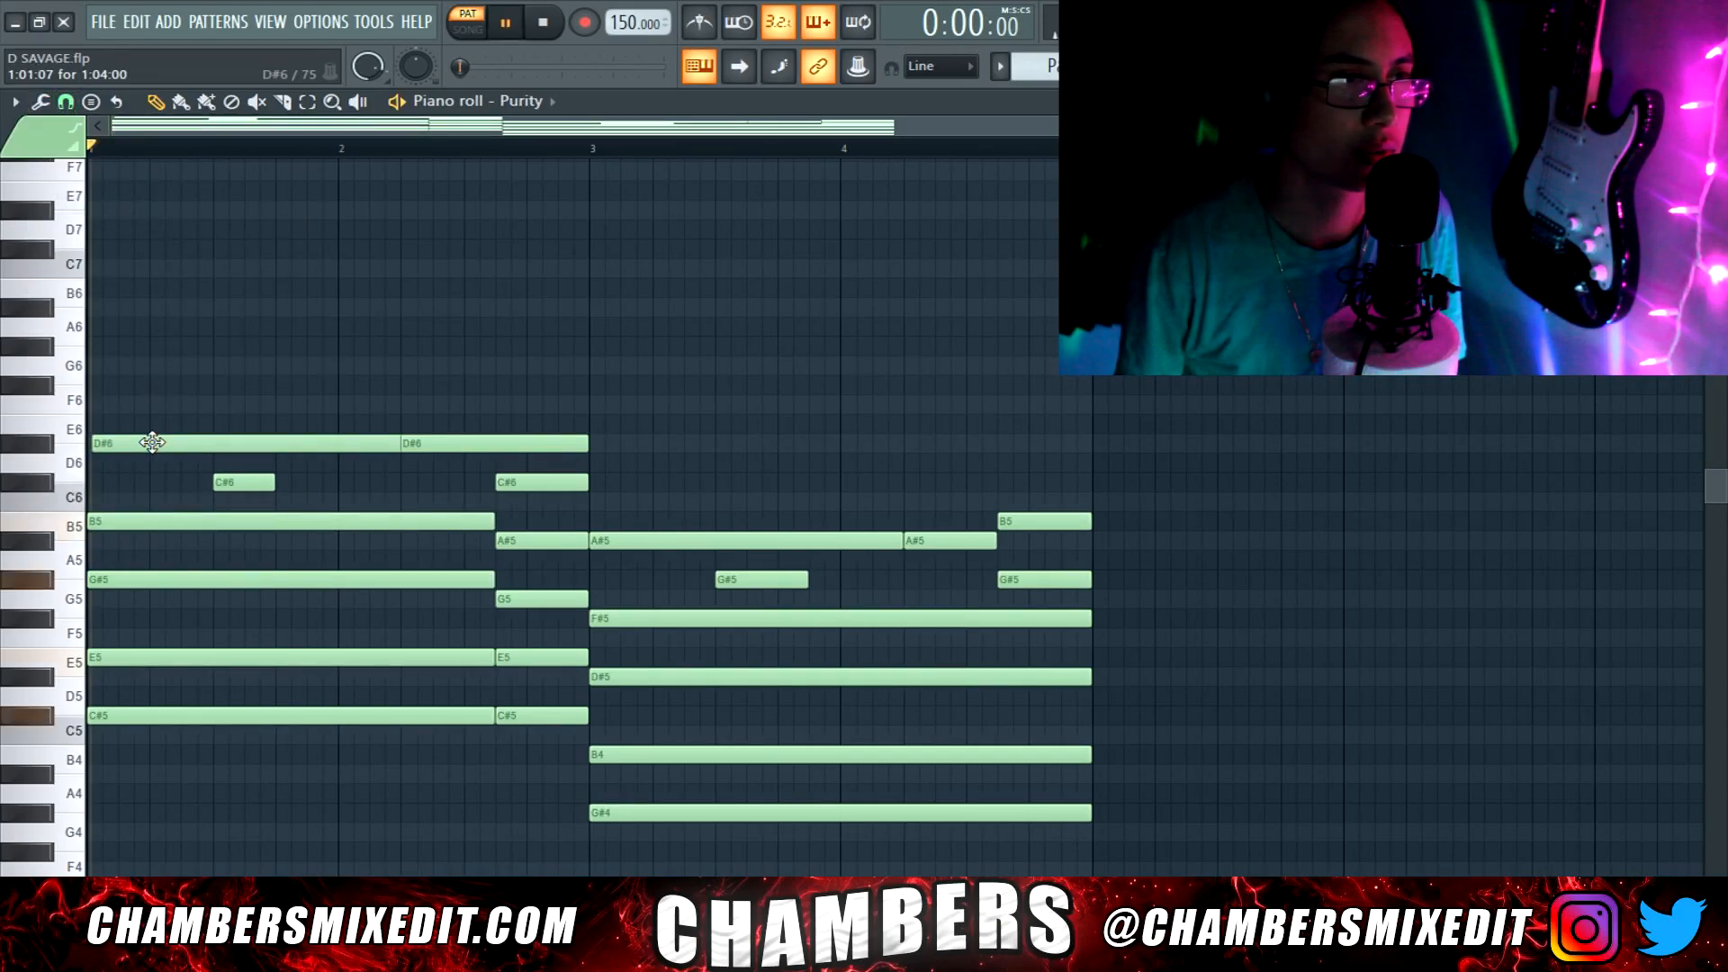
{"action": "key", "text": "space"}
{"action": "scroll", "coordinate": [95, 445], "scroll_direction": "up", "scroll_amount": 5}
{"action": "key", "text": "space"}
Nudge the first chord's B5 note slightly later and refine the D#6 offset, checking the timing by playback
{"action": "left_click", "coordinate": [284, 104]}
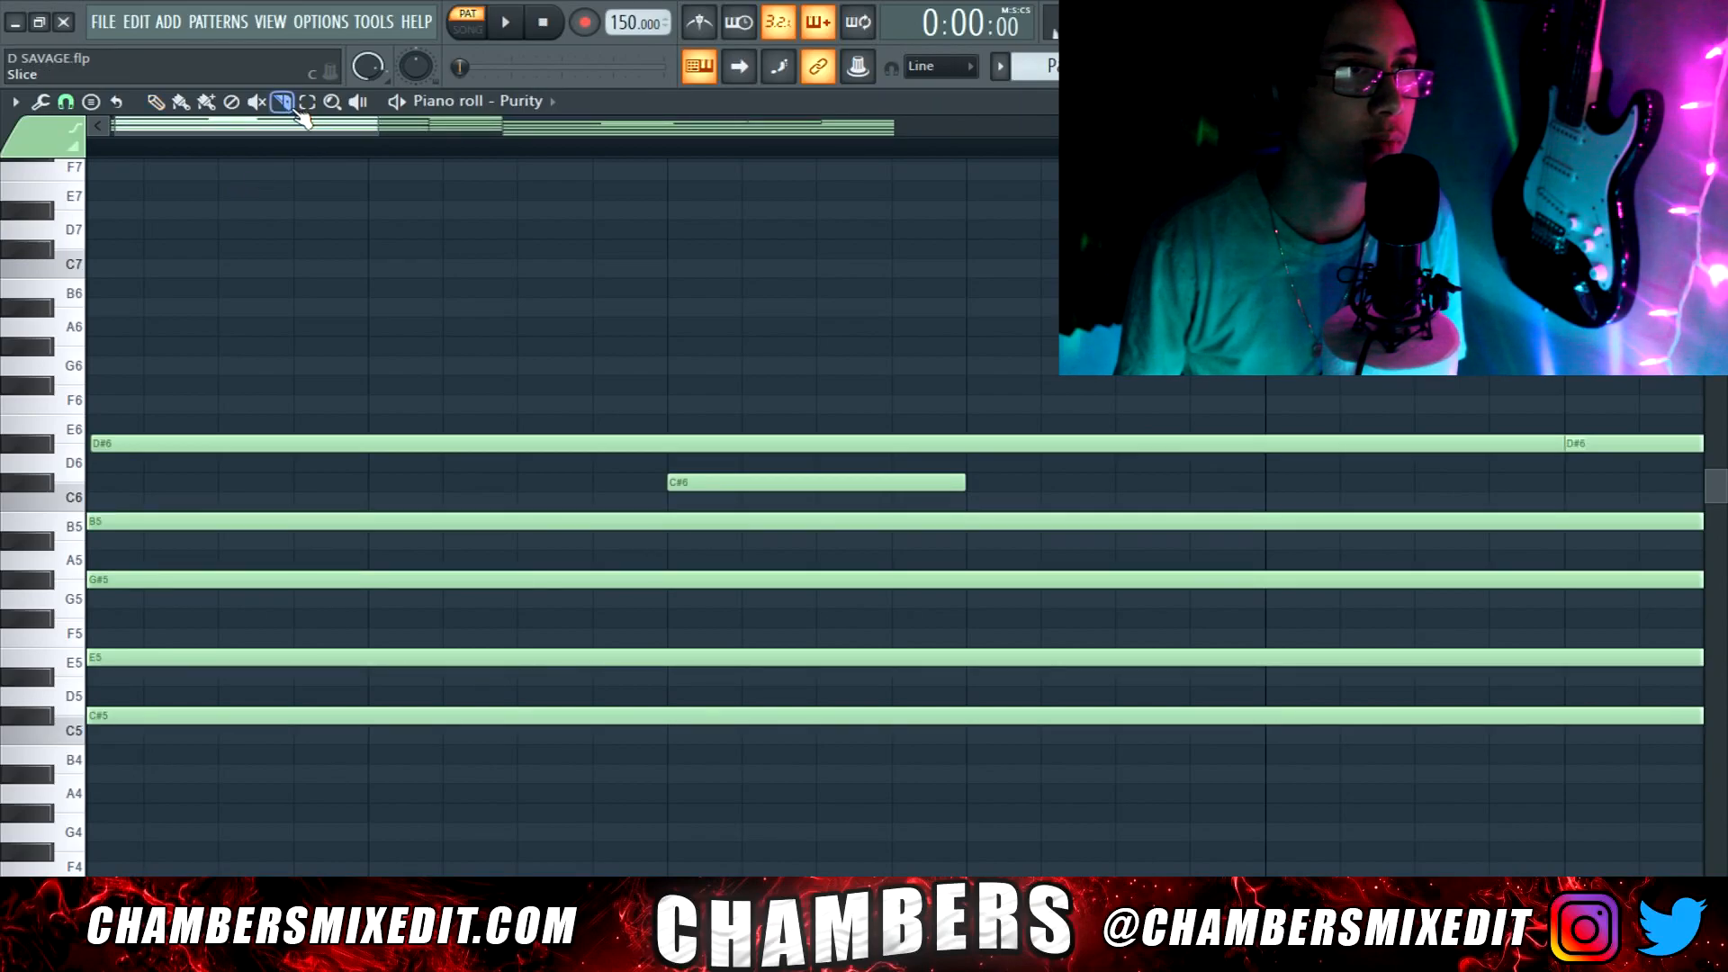
{"action": "left_click", "coordinate": [155, 102]}
{"action": "left_click_drag", "start_coordinate": [135, 514], "coordinate": [145, 515]}
{"action": "key", "text": "space"}
{"action": "key", "text": "space"}
{"action": "left_click_drag", "start_coordinate": [181, 446], "coordinate": [185, 445]}
{"action": "key", "text": "space"}
Shift the second chord's C#6 and A#5 notes slightly later and check the staggered timing by playback
{"action": "scroll", "coordinate": [433, 463], "scroll_direction": "down", "scroll_amount": 1}
{"action": "scroll", "coordinate": [433, 464], "scroll_direction": "down", "scroll_amount": 5}
{"action": "scroll", "coordinate": [430, 472], "scroll_direction": "up", "scroll_amount": 4}
{"action": "key", "text": "space"}
{"action": "mouse_move", "coordinate": [421, 483]}
{"action": "left_mouse_down"}
{"action": "mouse_move", "coordinate": [448, 539]}
{"action": "mouse_move", "coordinate": [450, 482]}
{"action": "left_mouse_up"}
{"action": "key", "text": "space"}
{"action": "key", "text": "space"}
{"action": "key", "text": "space"}
Stagger the third chord around the start of bar 3, moving A#5, F#5 and B4 slightly later and D#5 slightly earlier
{"action": "scroll", "coordinate": [741, 568], "scroll_direction": "up", "scroll_amount": 4}
{"action": "left_click_drag", "start_coordinate": [710, 539], "coordinate": [776, 533]}
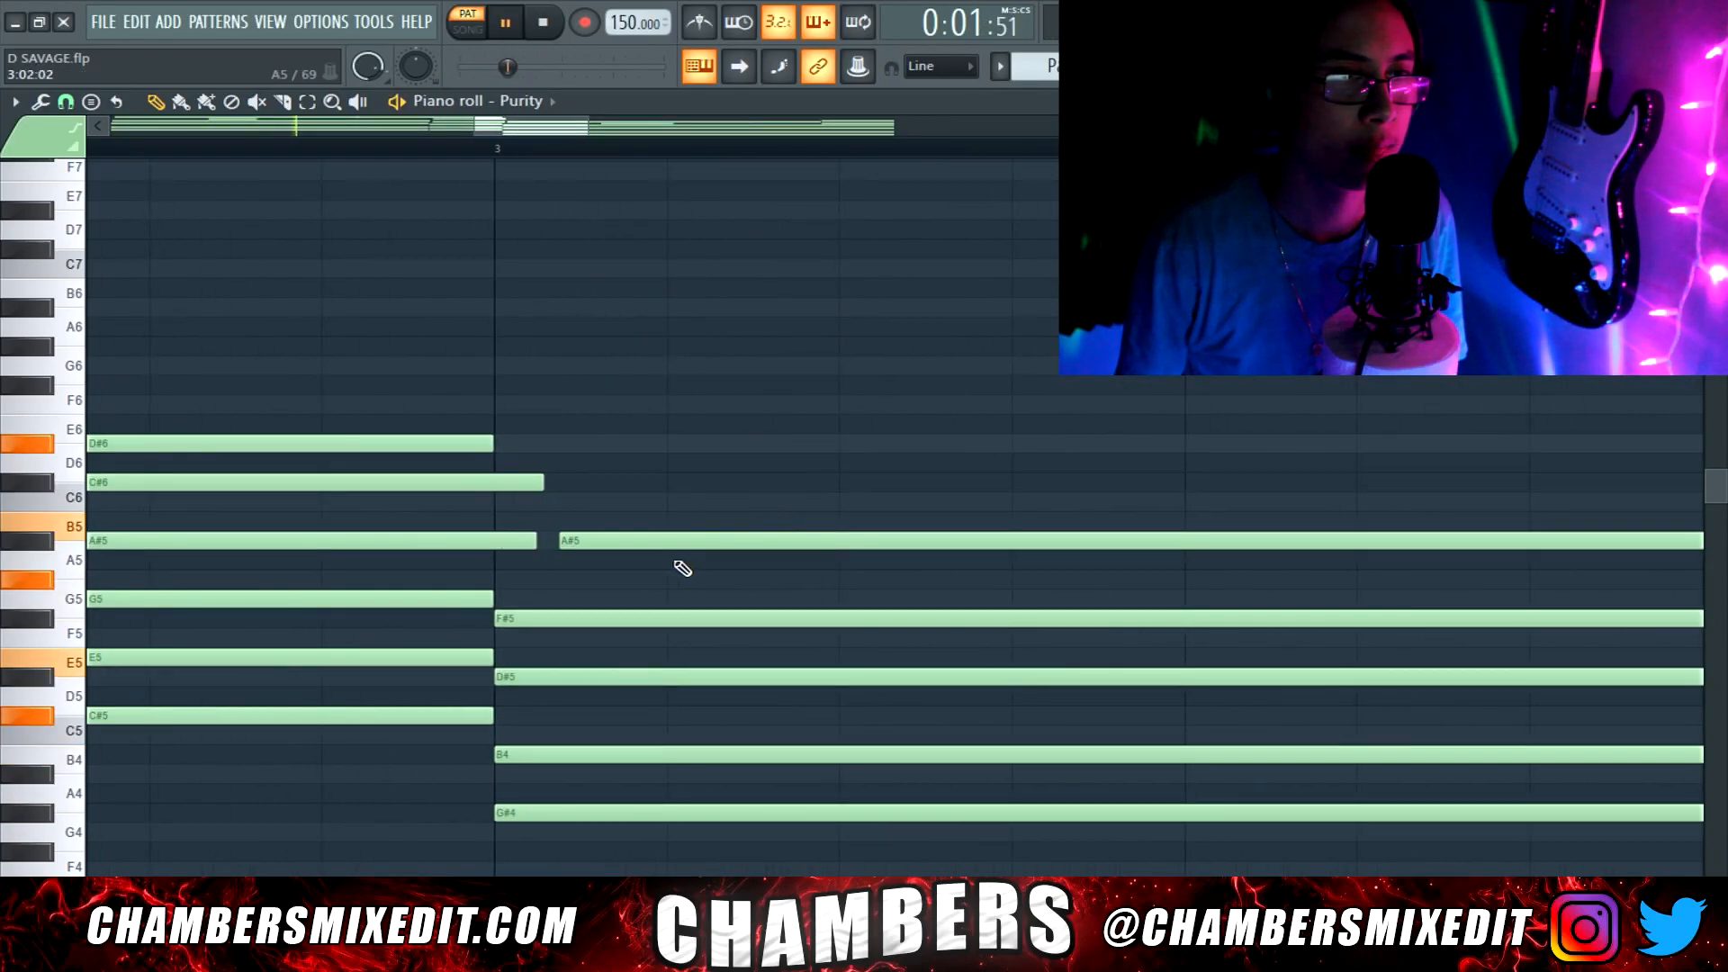
{"action": "left_click_drag", "start_coordinate": [650, 618], "coordinate": [687, 617]}
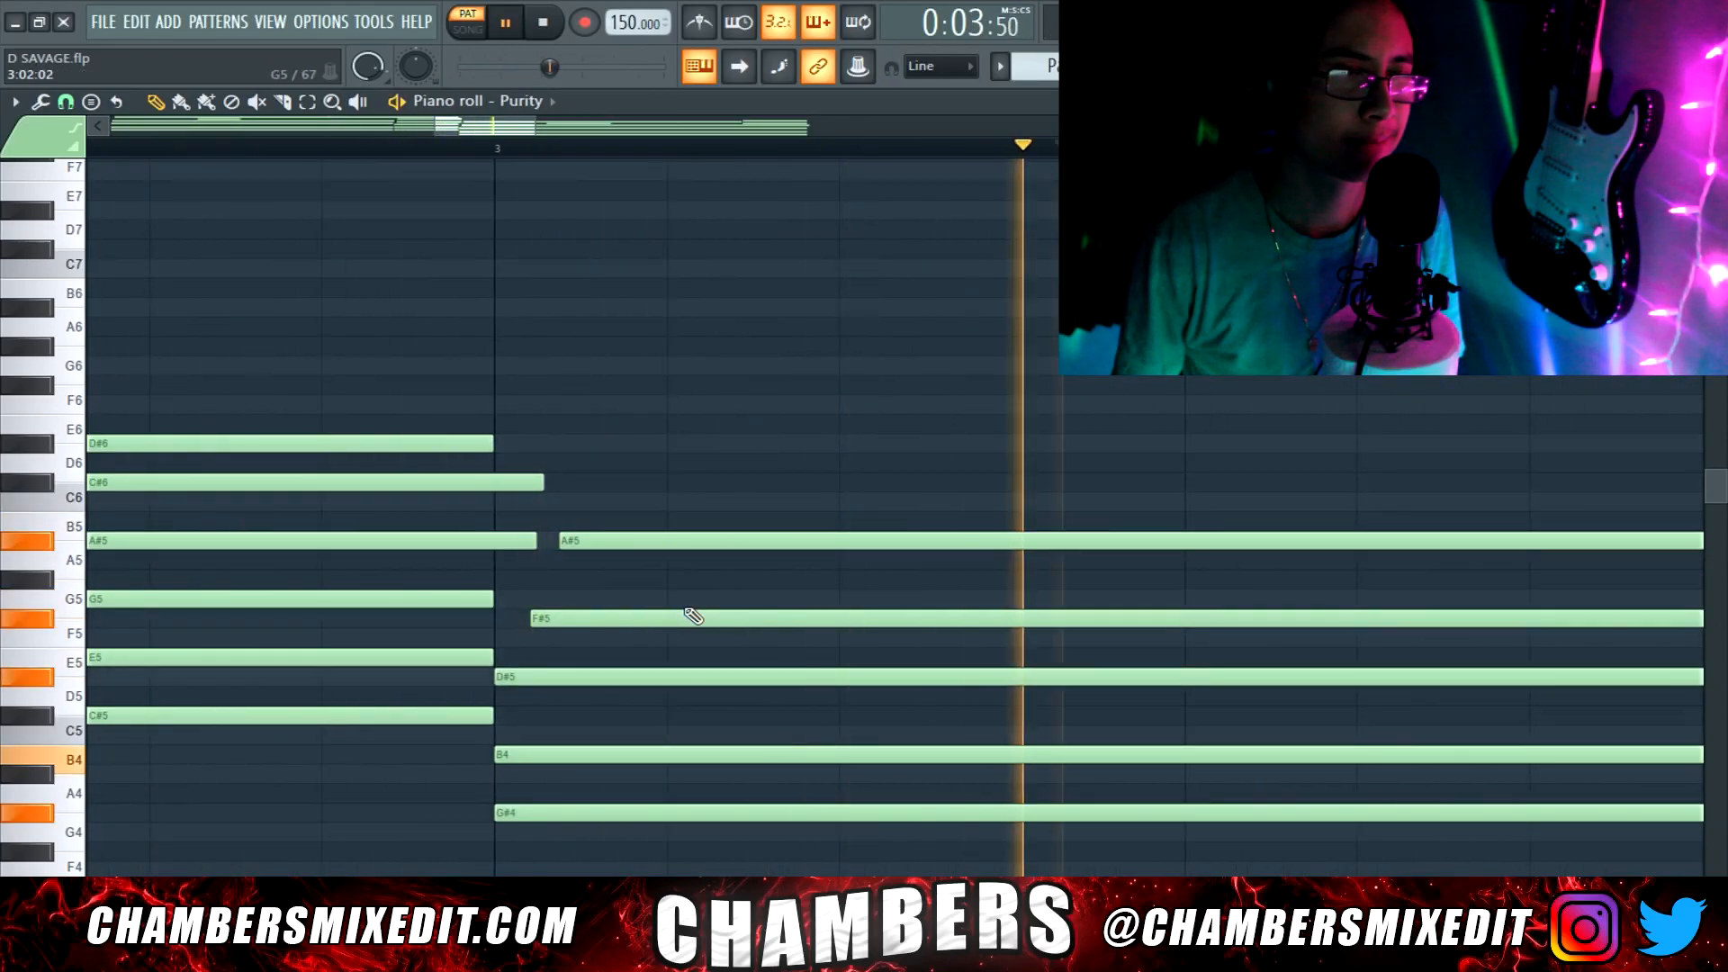
{"action": "key", "text": "space"}
{"action": "key", "text": "space"}
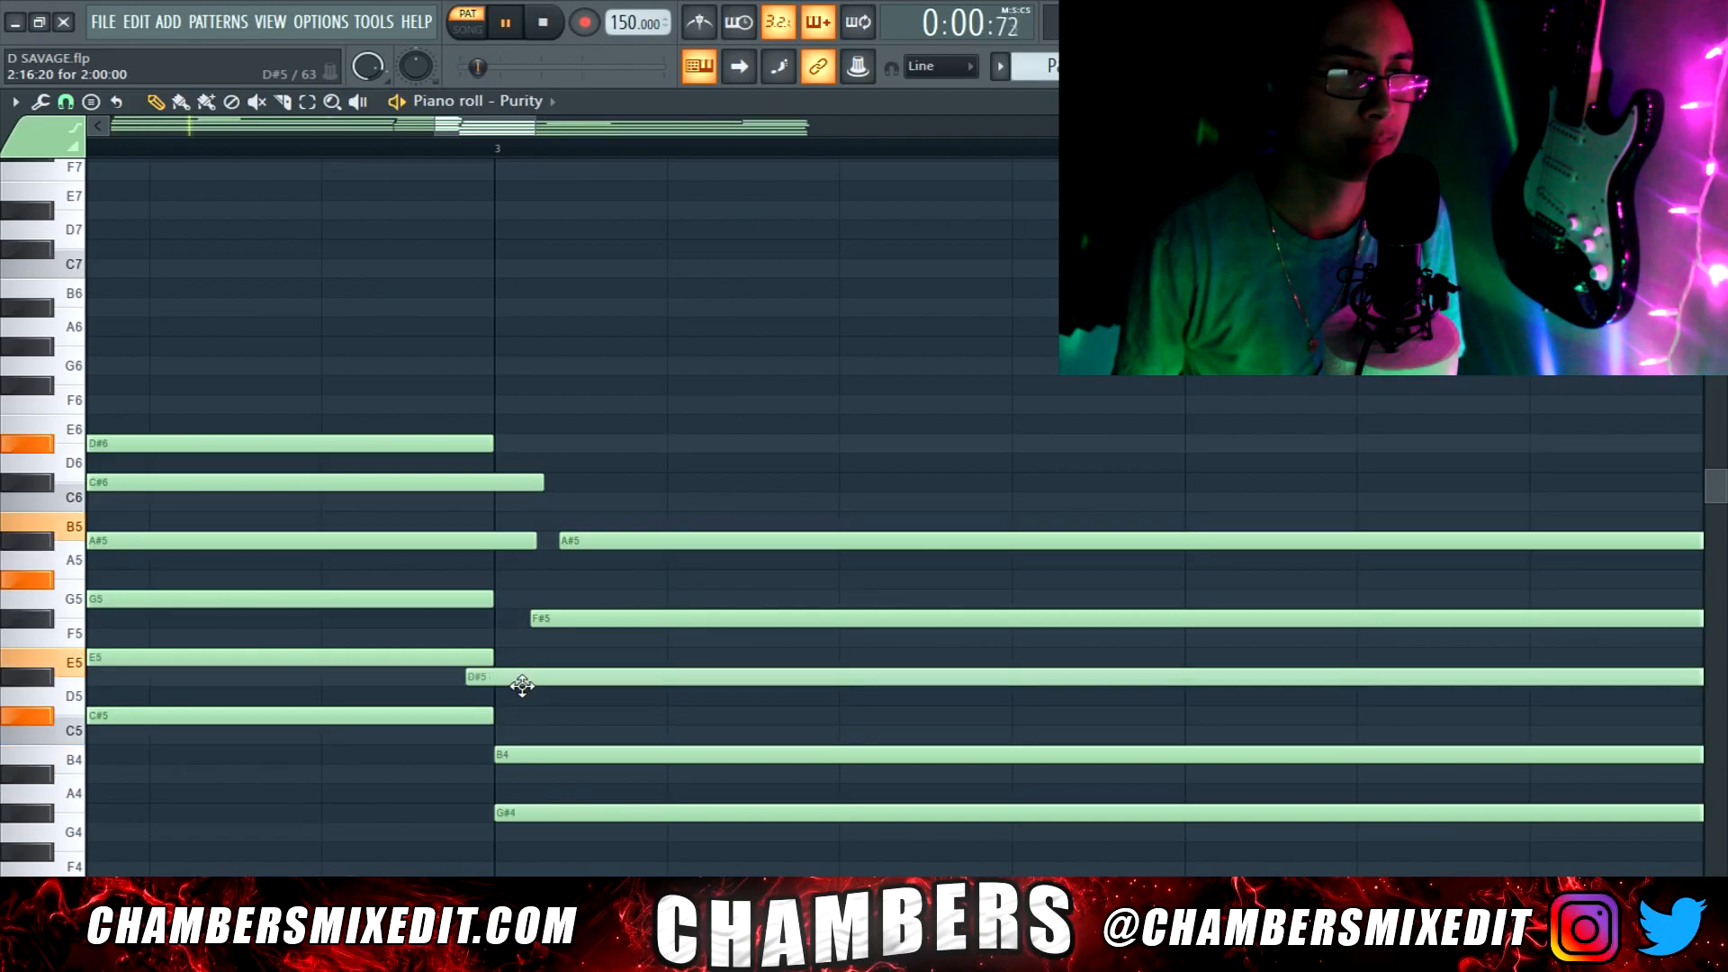
{"action": "left_click_drag", "start_coordinate": [504, 749], "coordinate": [555, 745]}
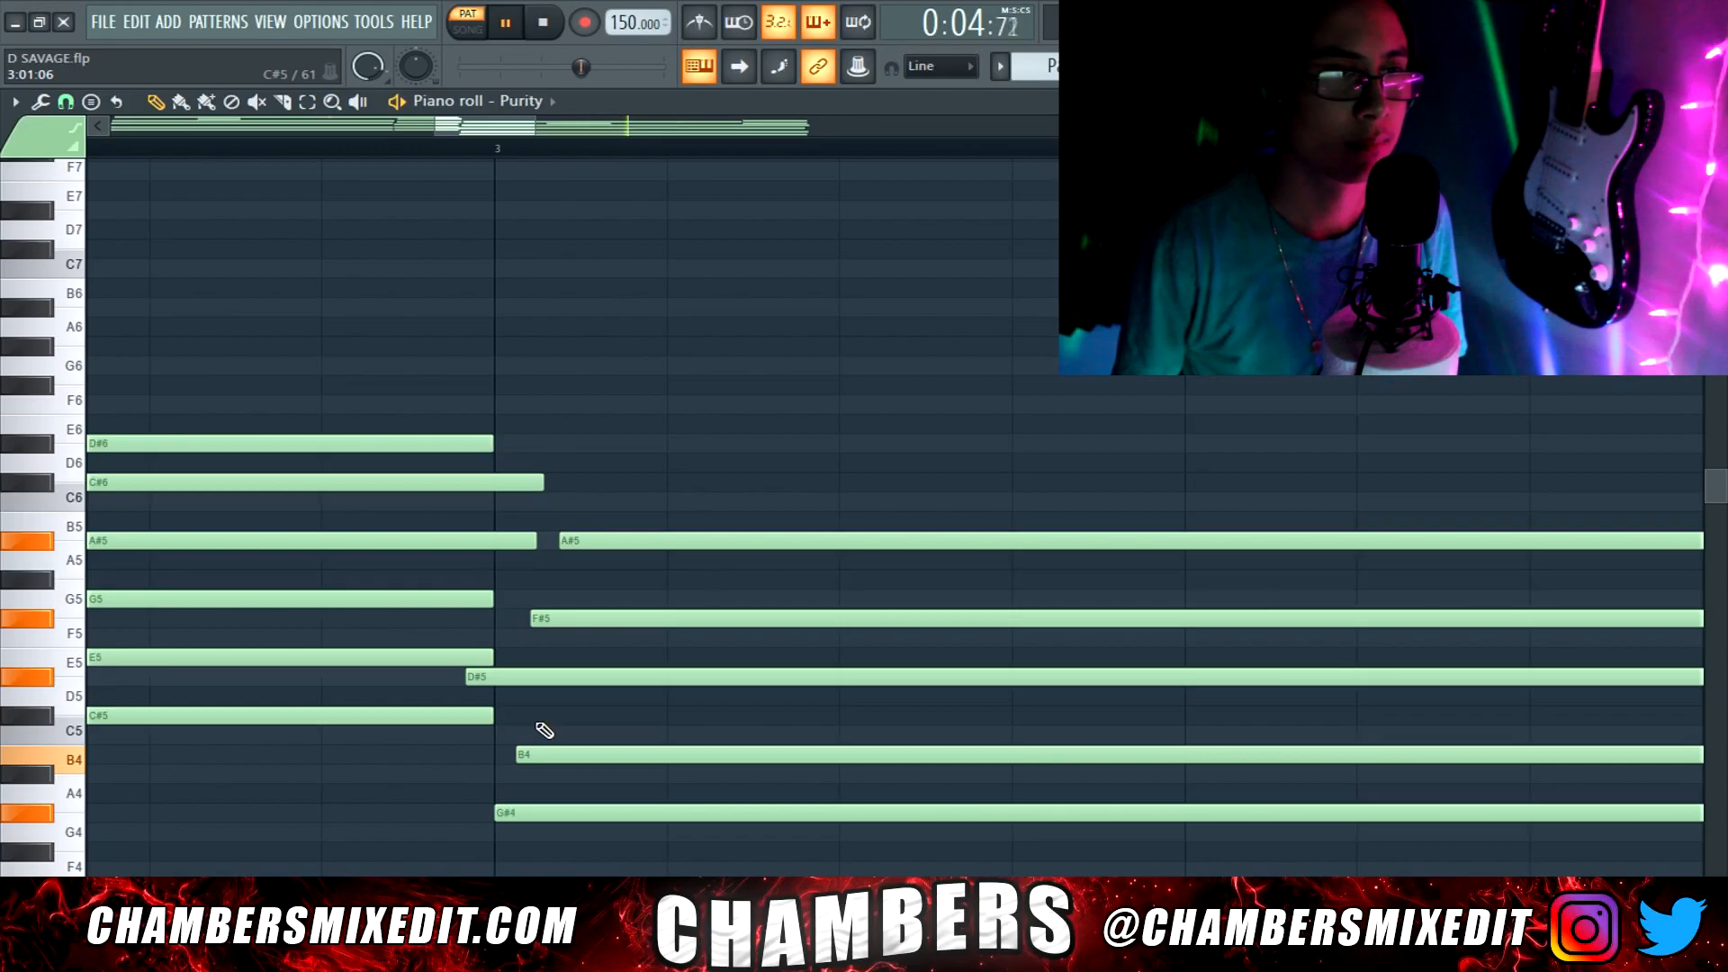
{"action": "scroll", "coordinate": [540, 725], "scroll_direction": "down", "scroll_amount": 3}
{"action": "key", "text": "space"}
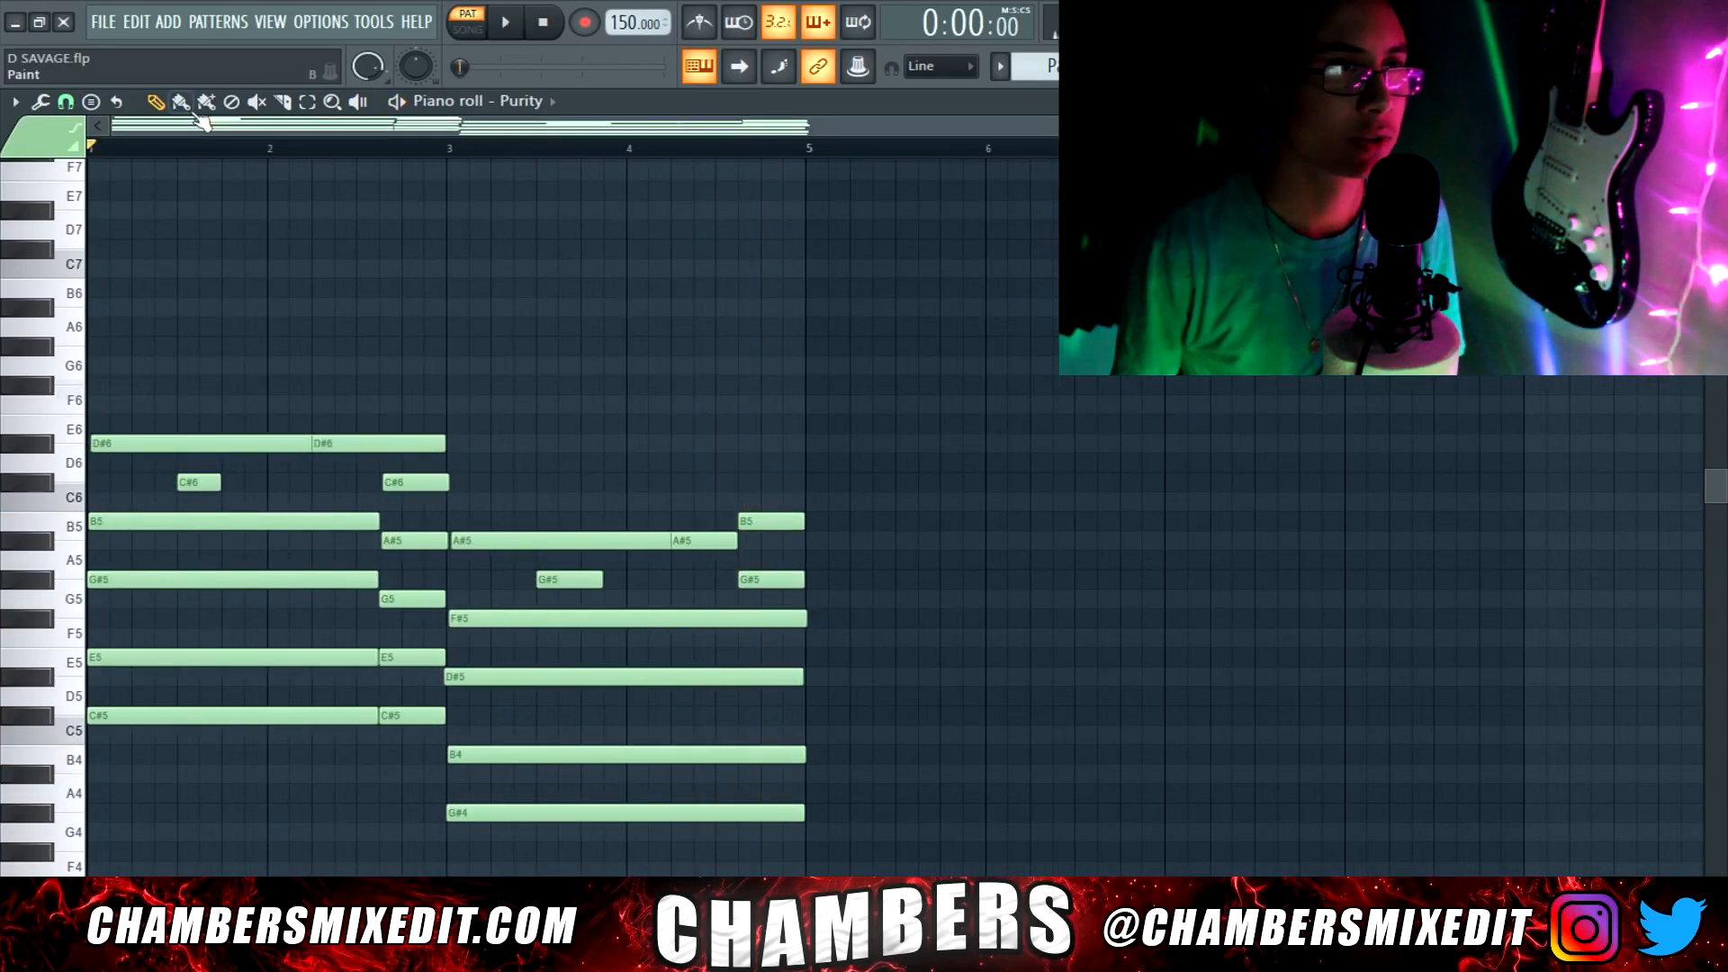
Slice off the note ends that overhang where the chord changes in bar 2, at bar 3 and at bar 5
{"action": "left_click", "coordinate": [282, 101]}
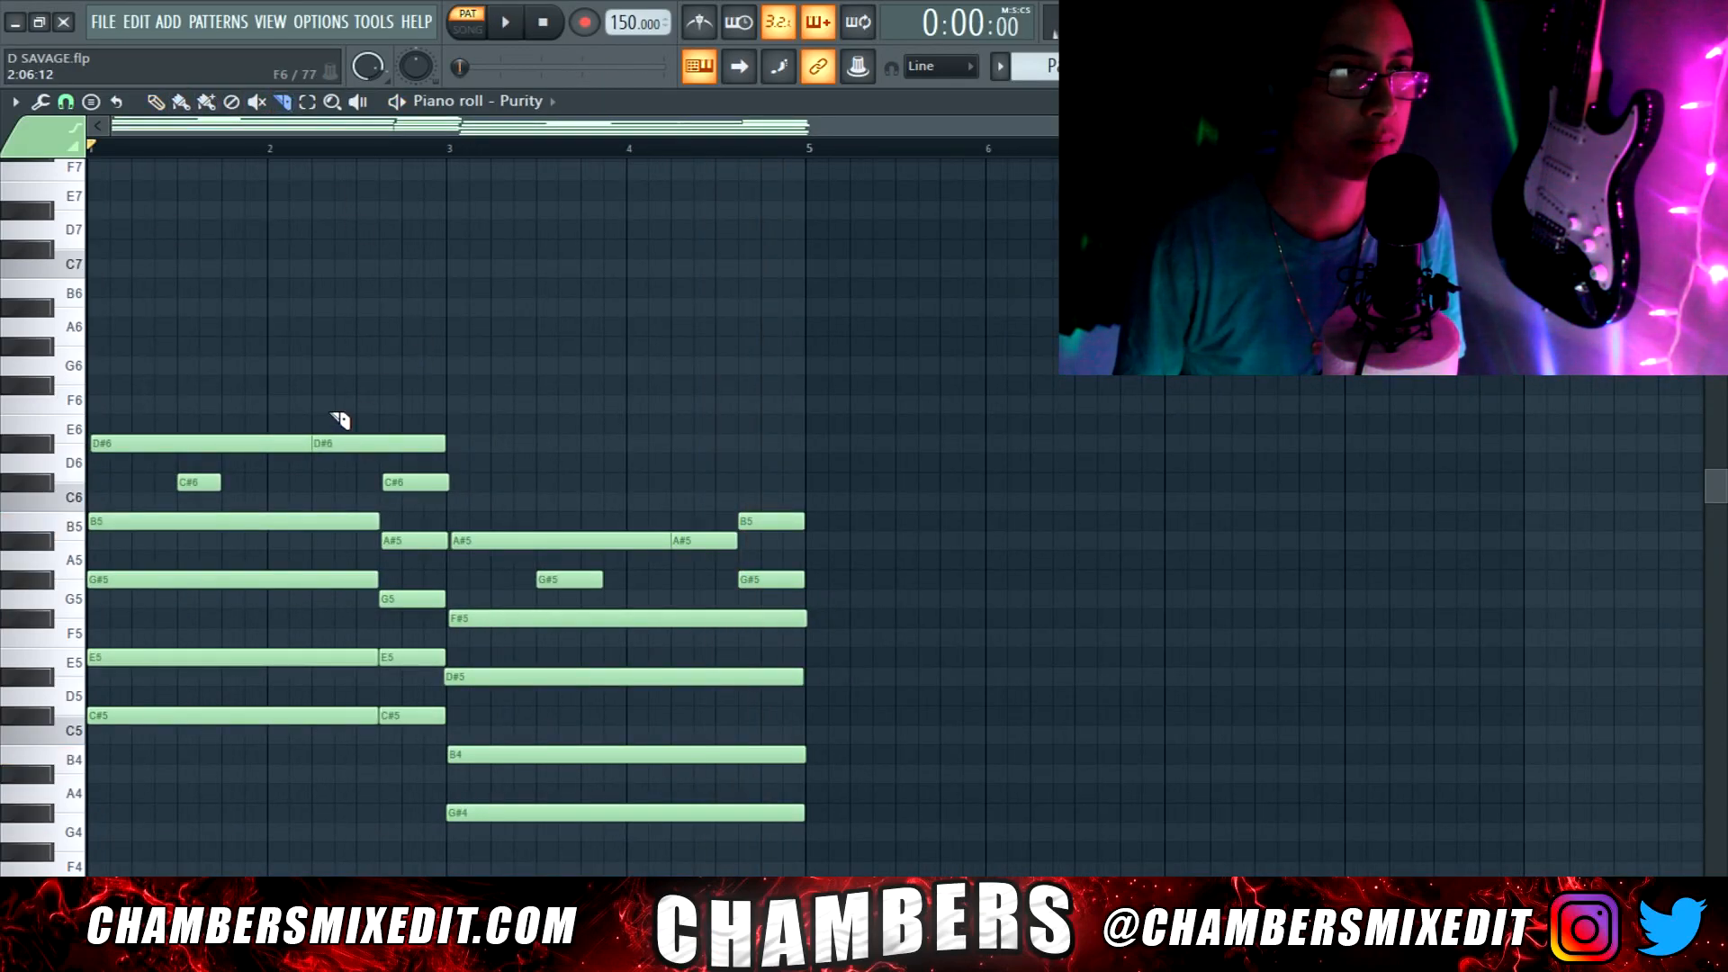
{"action": "left_click_drag", "start_coordinate": [312, 402], "coordinate": [316, 462]}
{"action": "left_click_drag", "start_coordinate": [446, 456], "coordinate": [466, 635]}
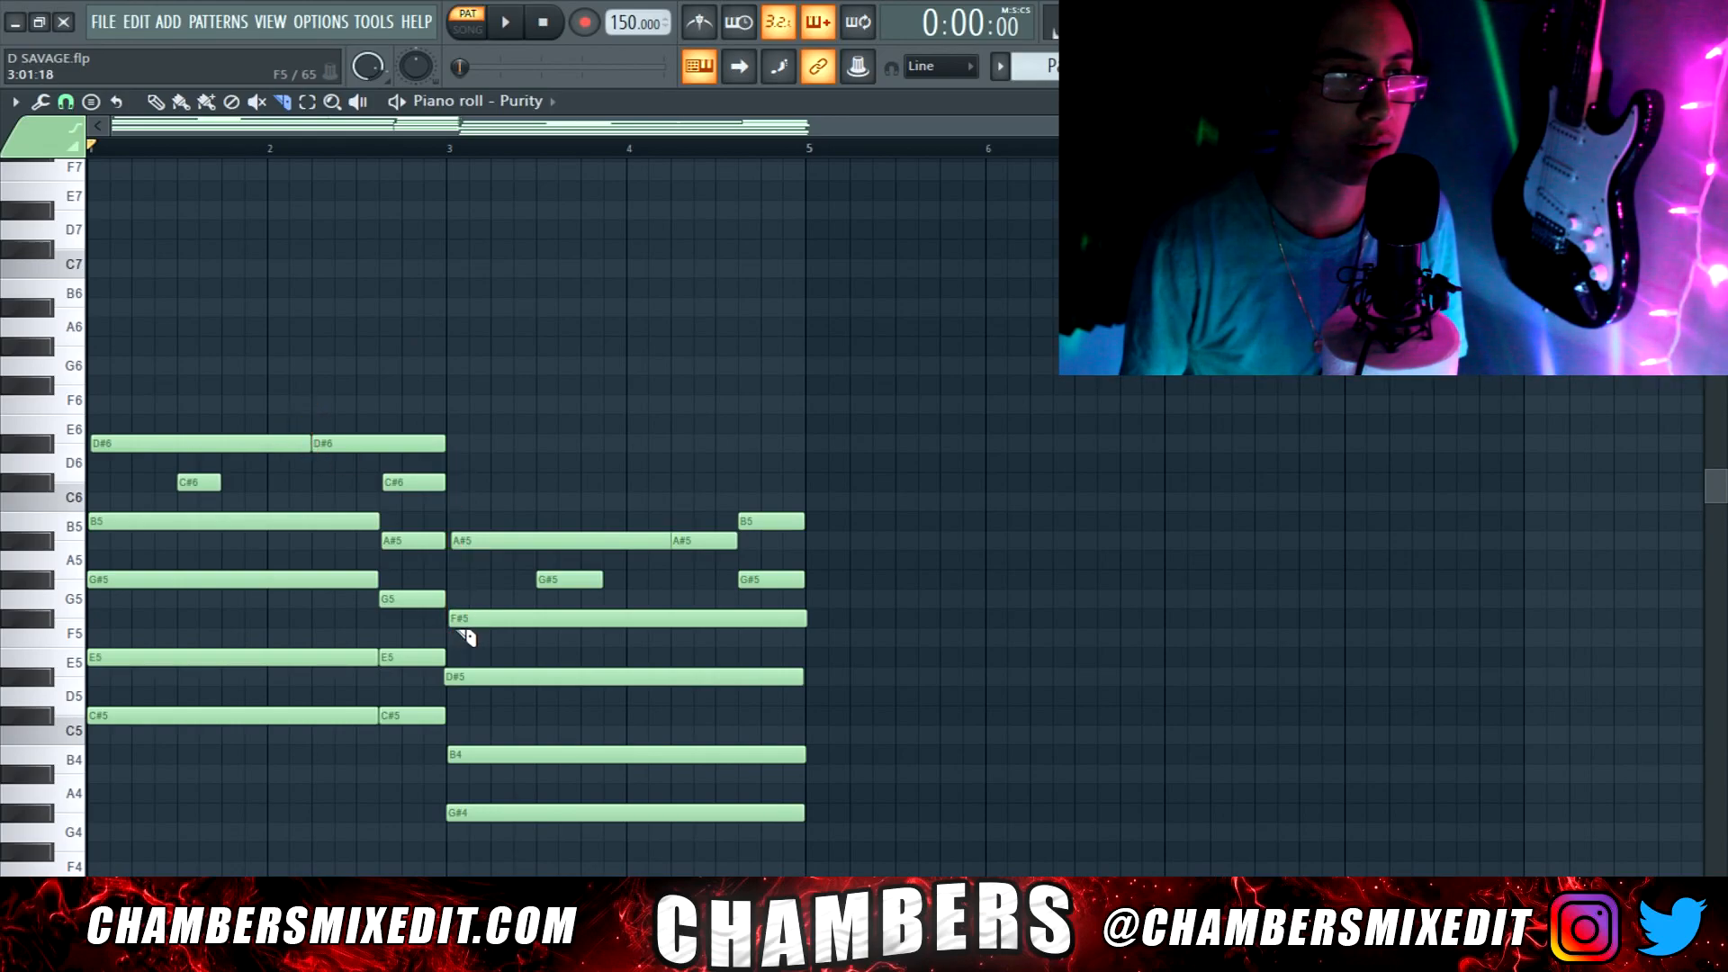
{"action": "left_click_drag", "start_coordinate": [806, 837], "coordinate": [829, 499]}
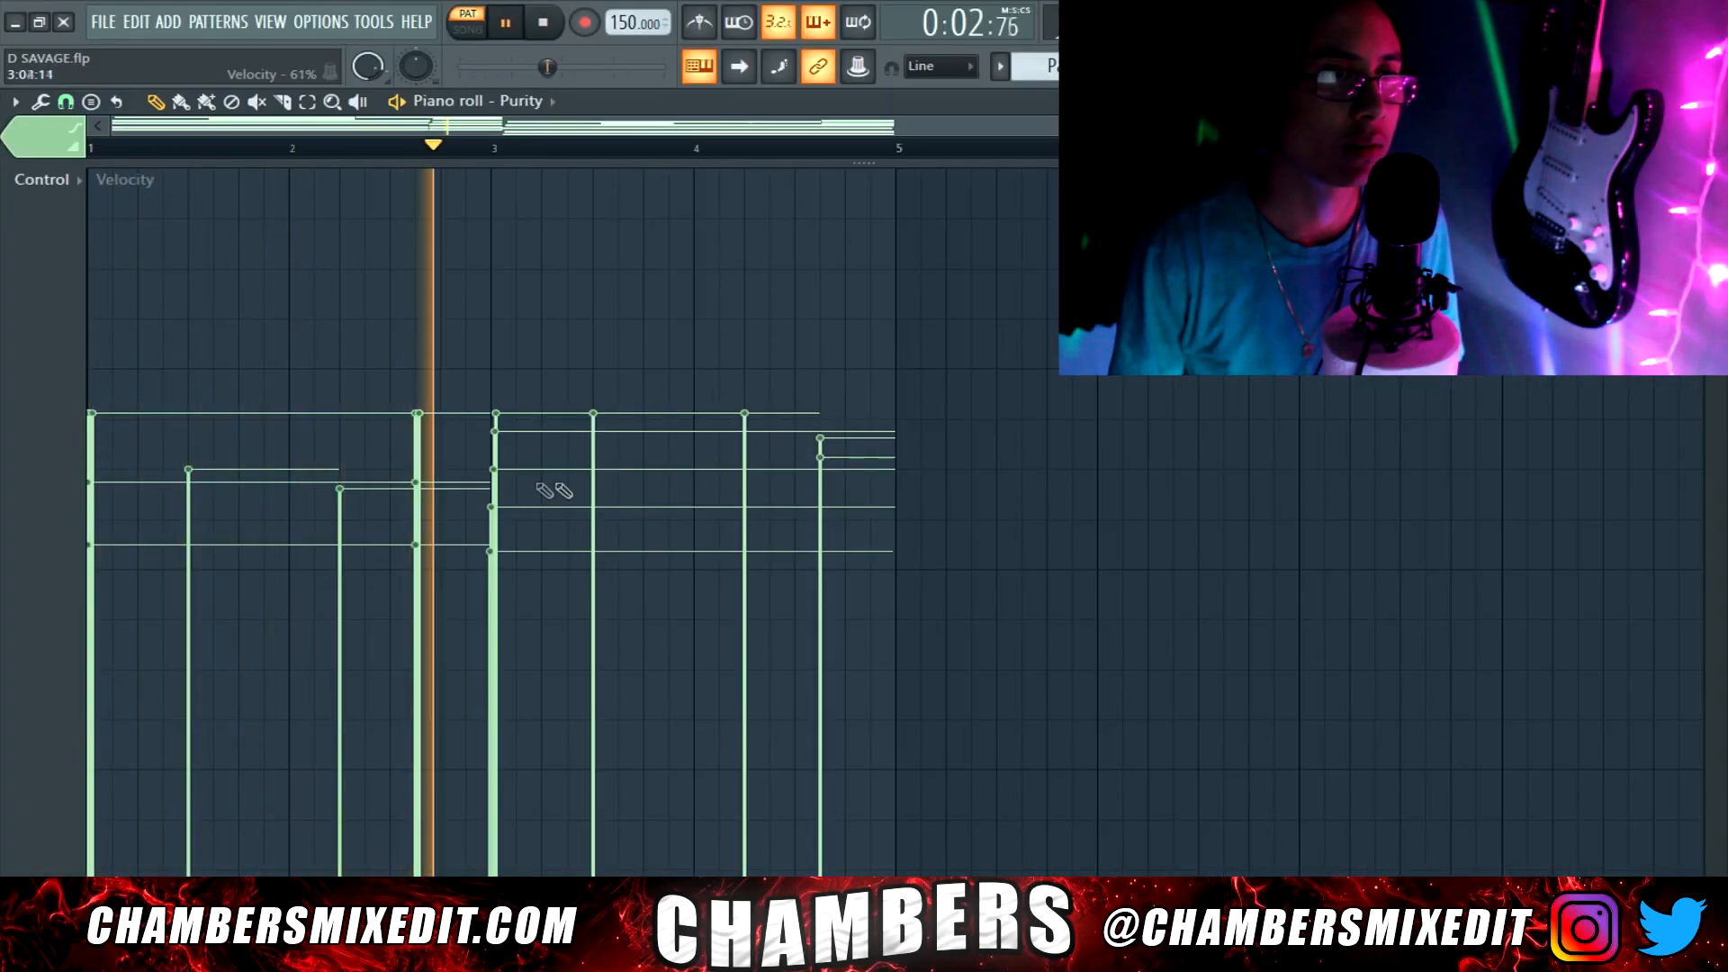
Lower the velocities of the short G#5 note in bar 3 and the A#5 note in bar 4, and listen to the pattern
{"action": "left_click", "coordinate": [603, 451]}
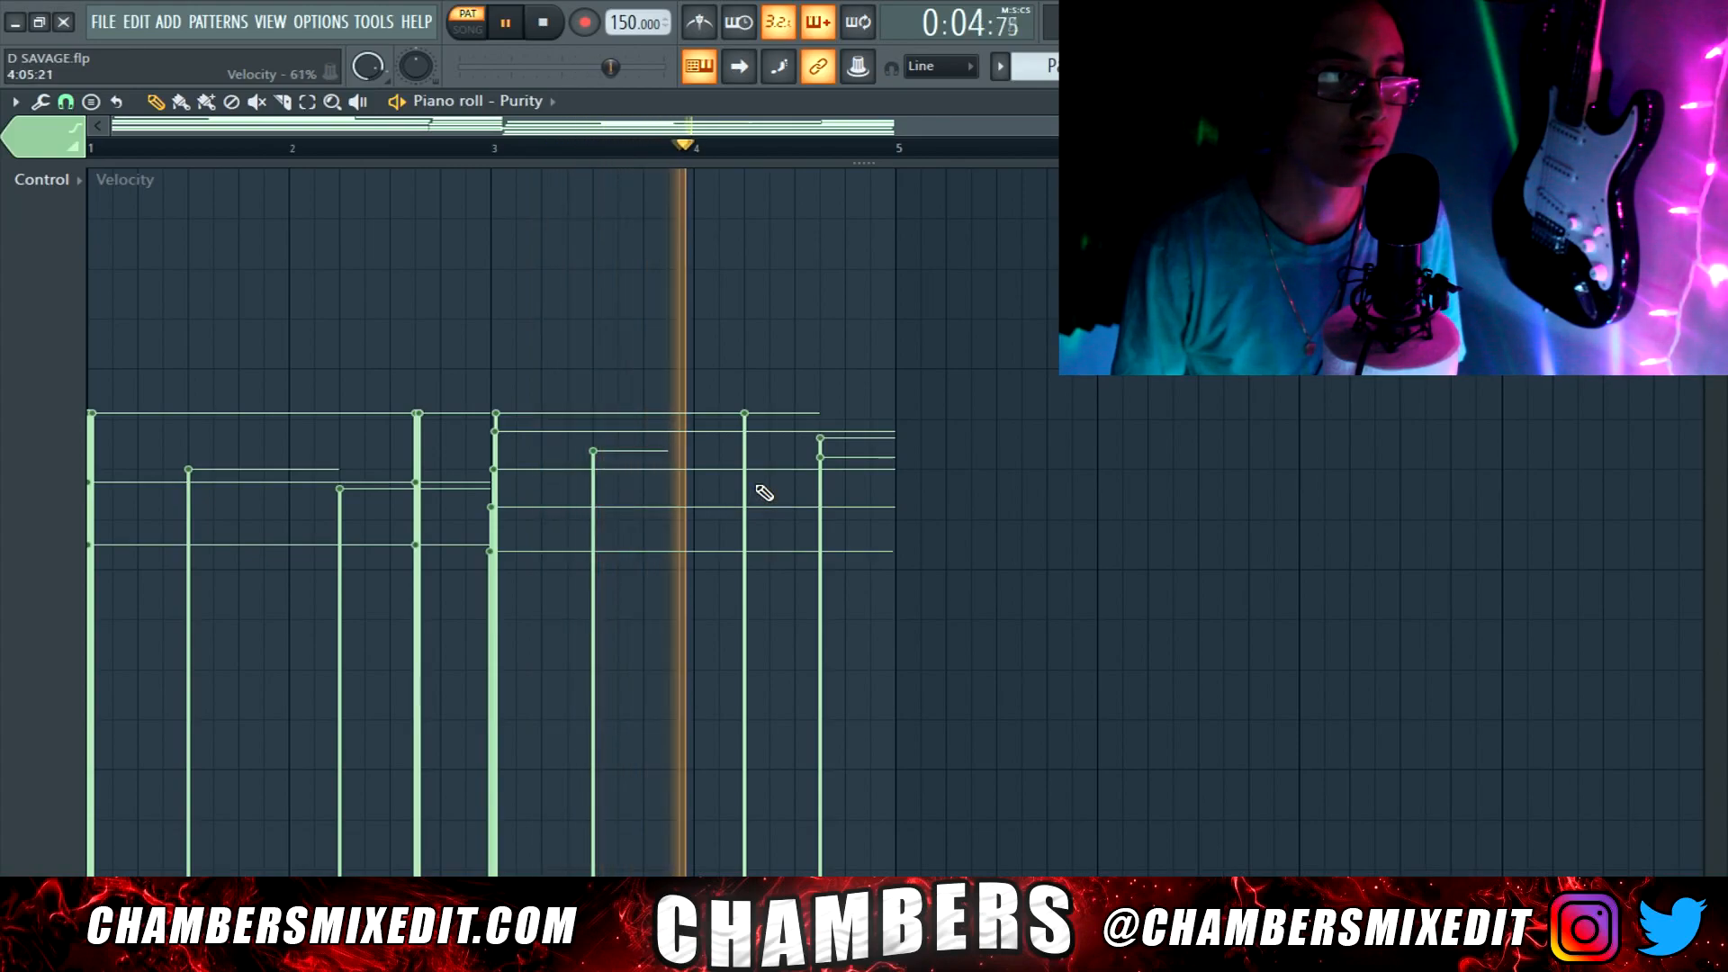
{"action": "left_click", "coordinate": [752, 483]}
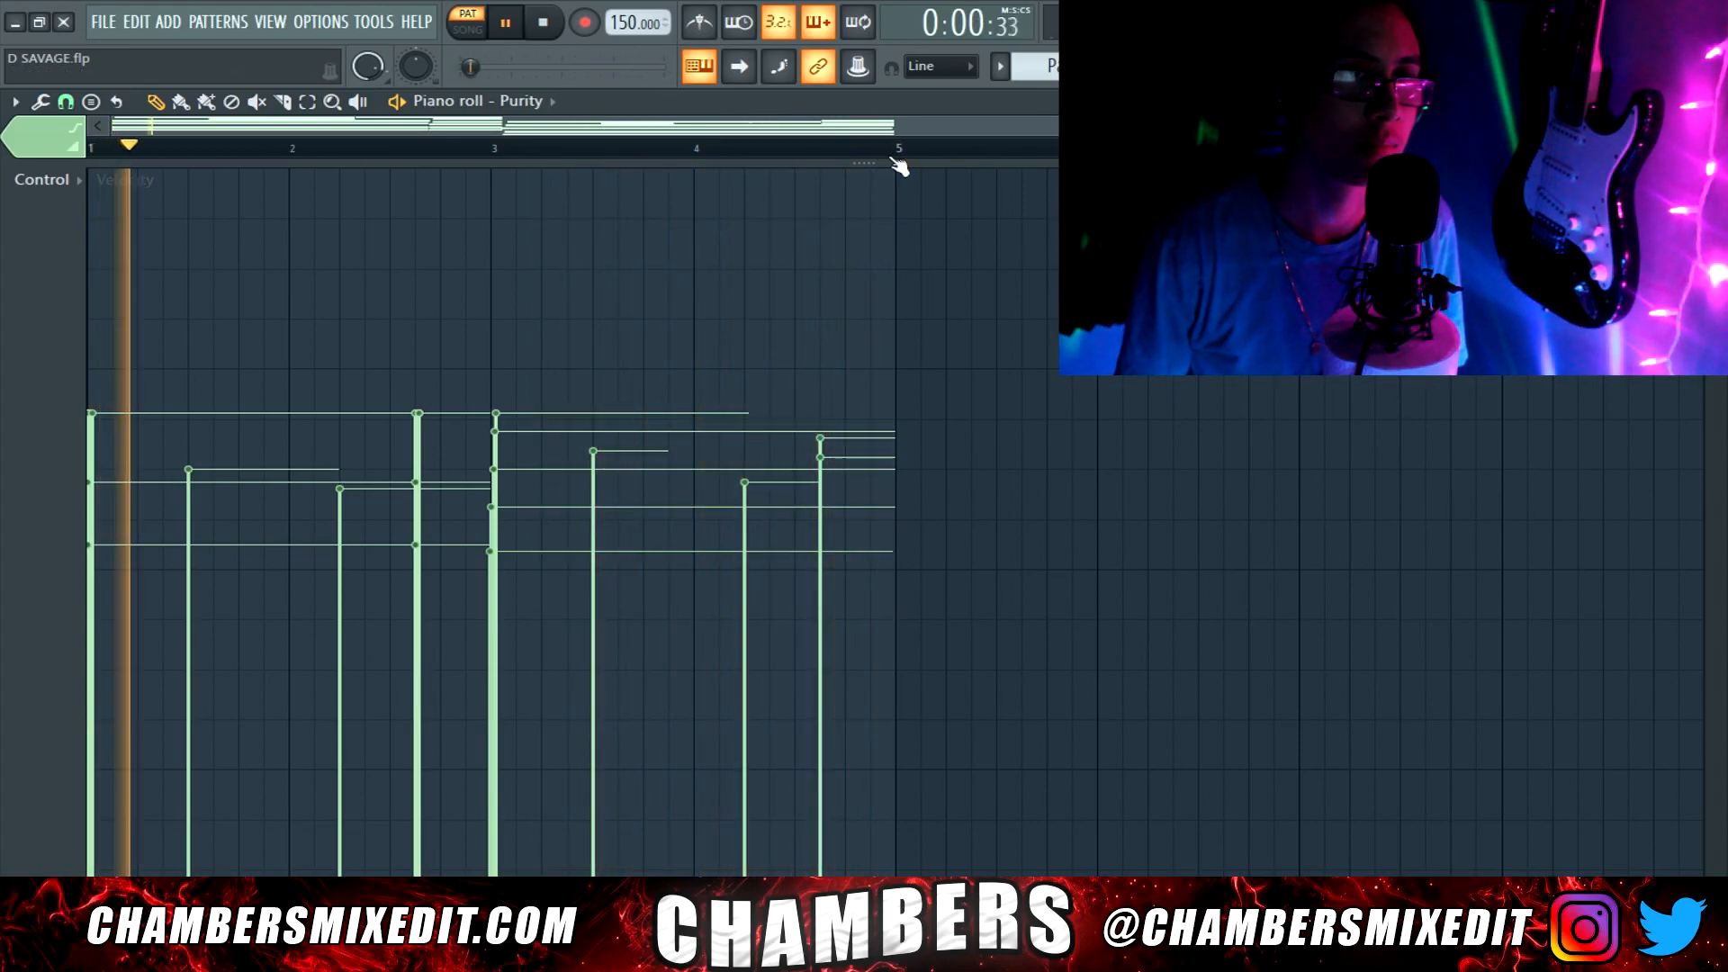
{"action": "left_click_drag", "start_coordinate": [888, 163], "coordinate": [846, 864]}
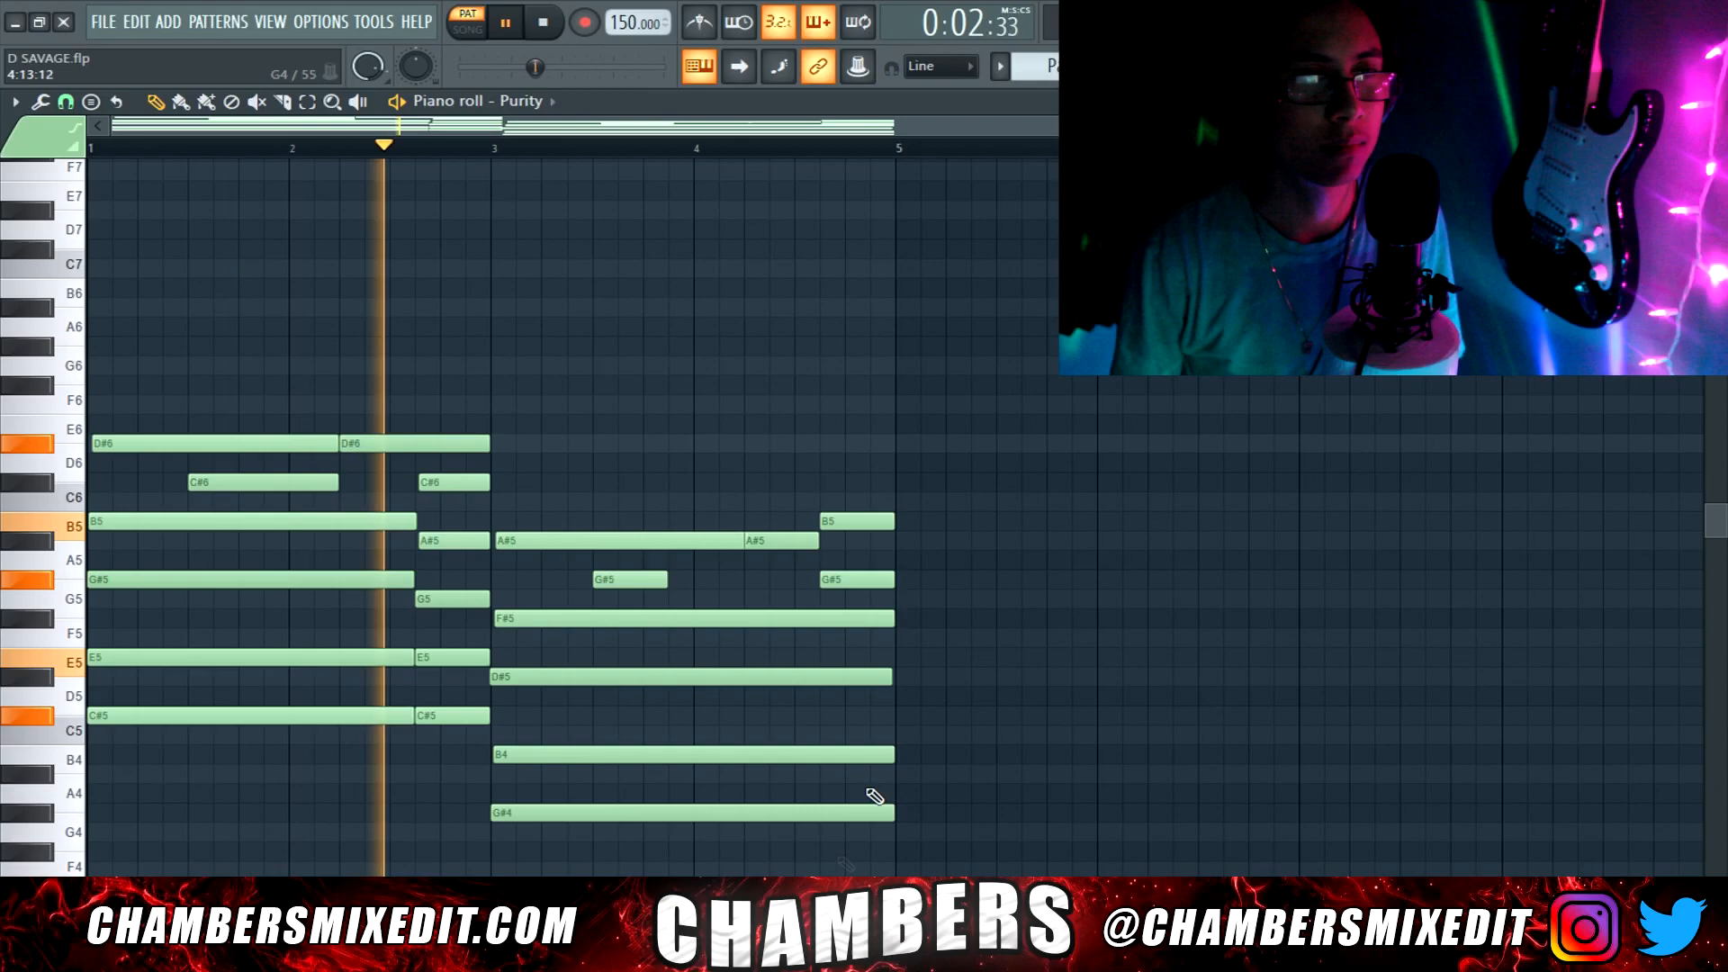
{"action": "key", "text": "space"}
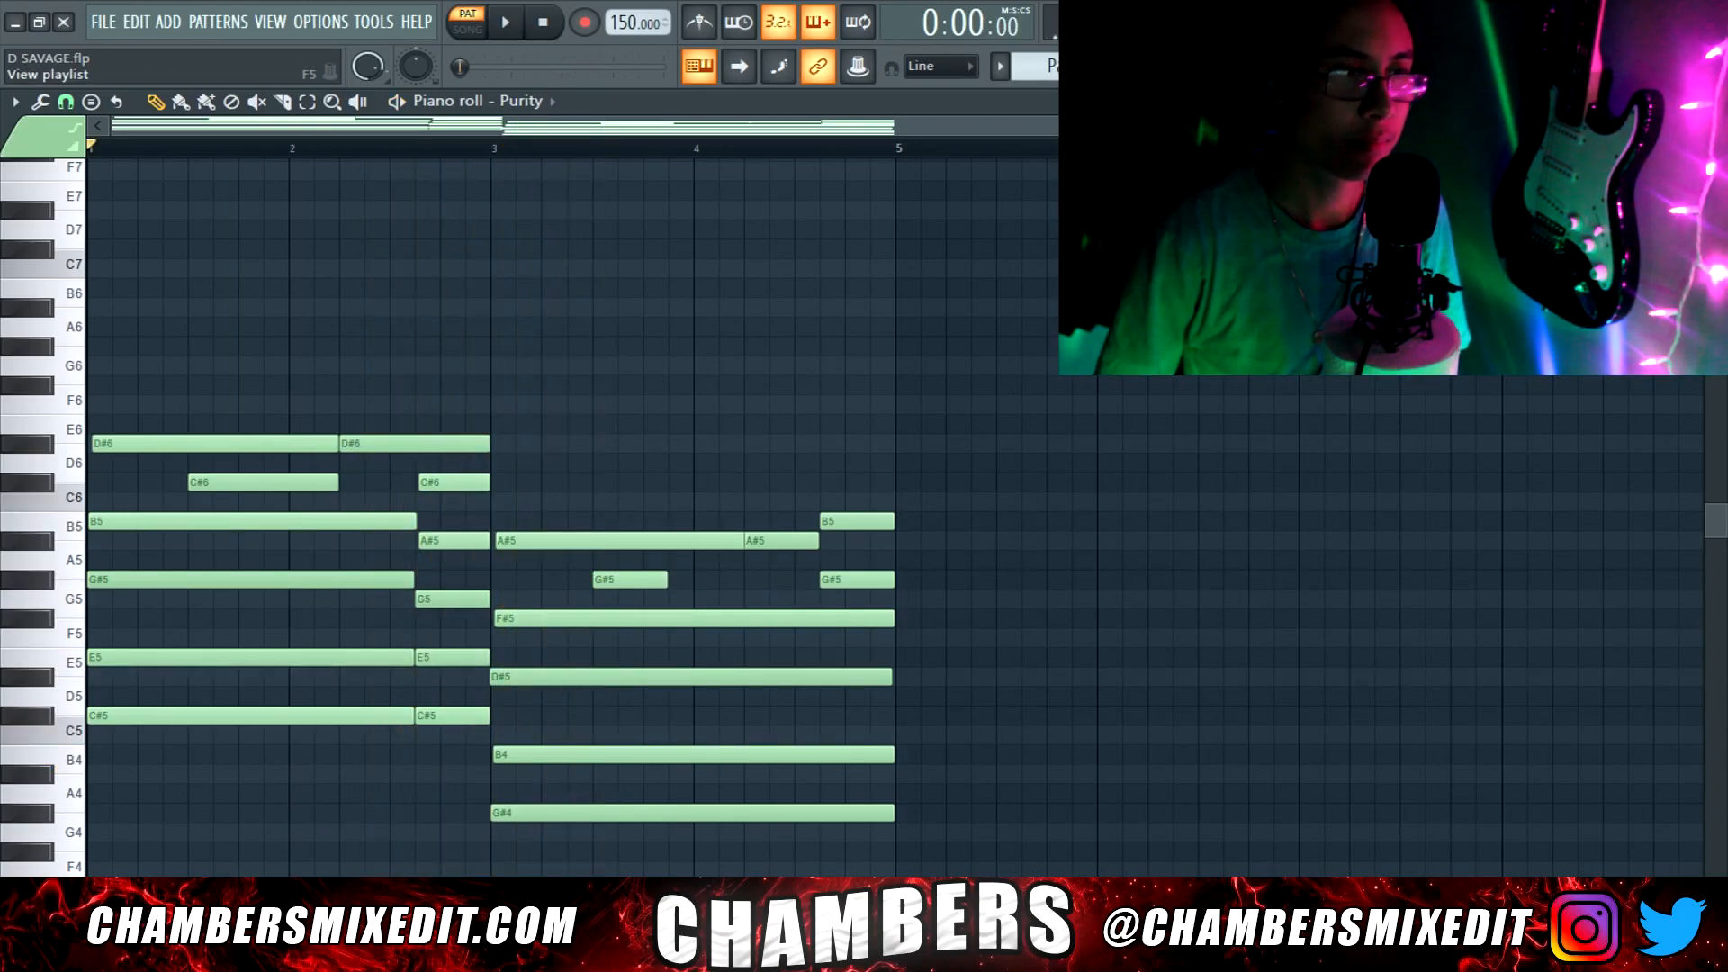
Transpose the whole pattern down two semitones and open the playlist while it plays
{"action": "key", "text": "Down"}
{"action": "key", "text": "Down"}
{"action": "key", "text": "space"}
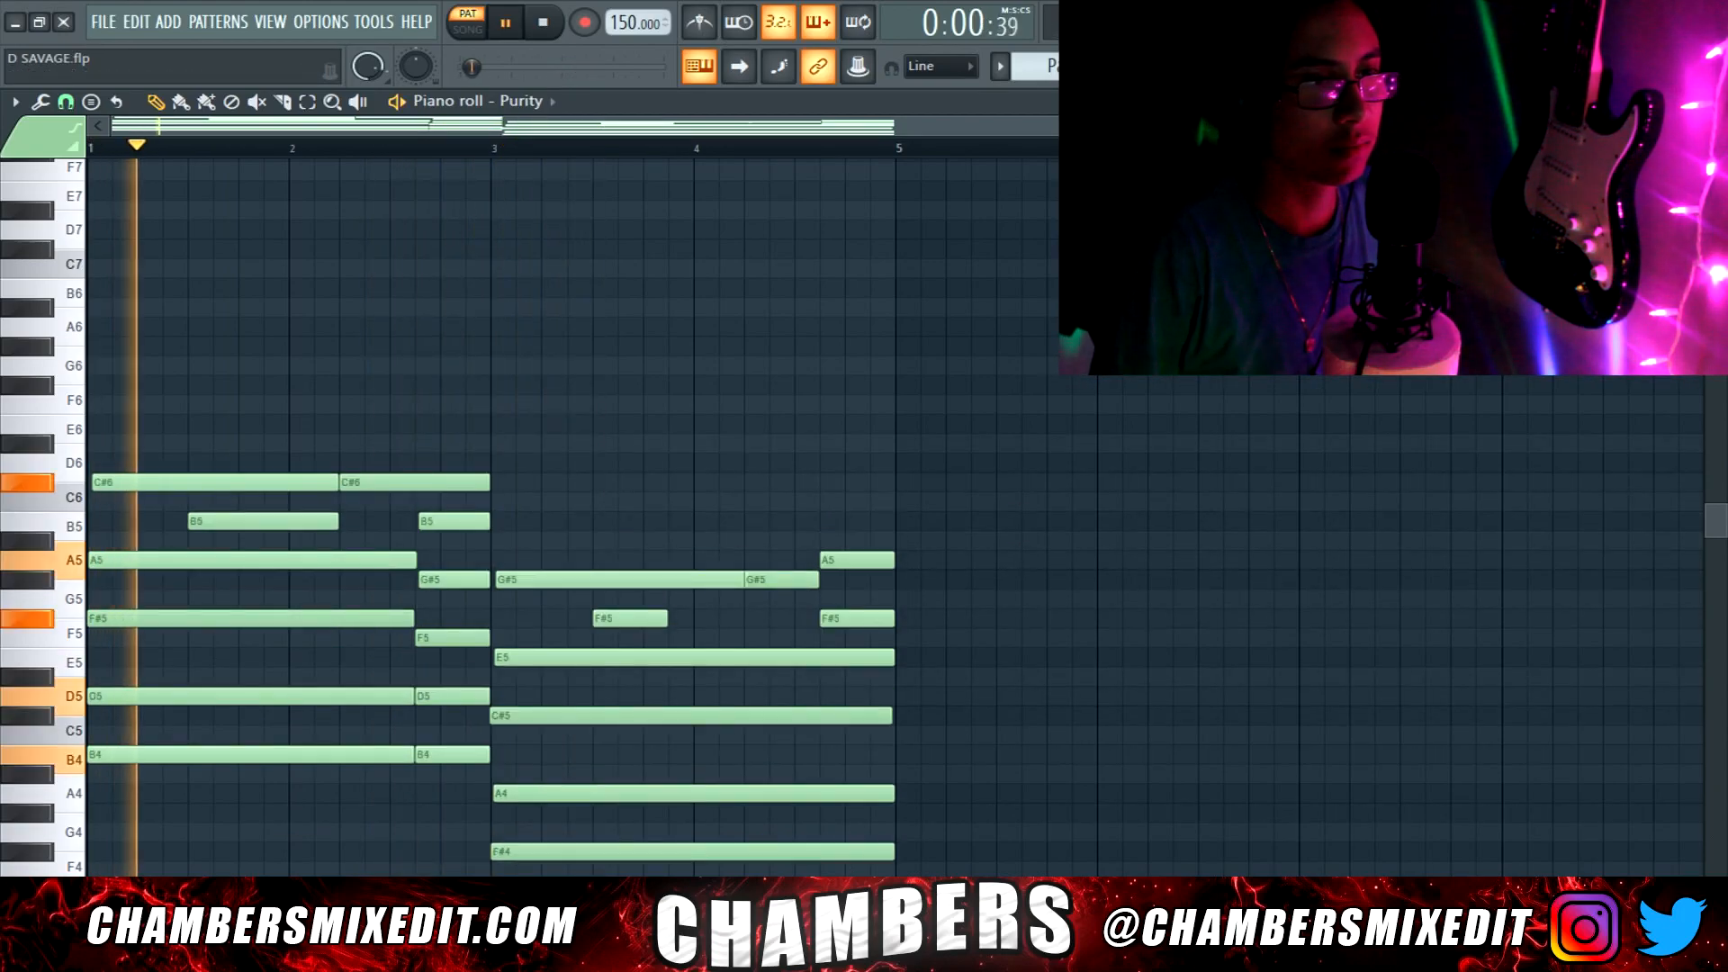
{"action": "key", "text": "F5"}
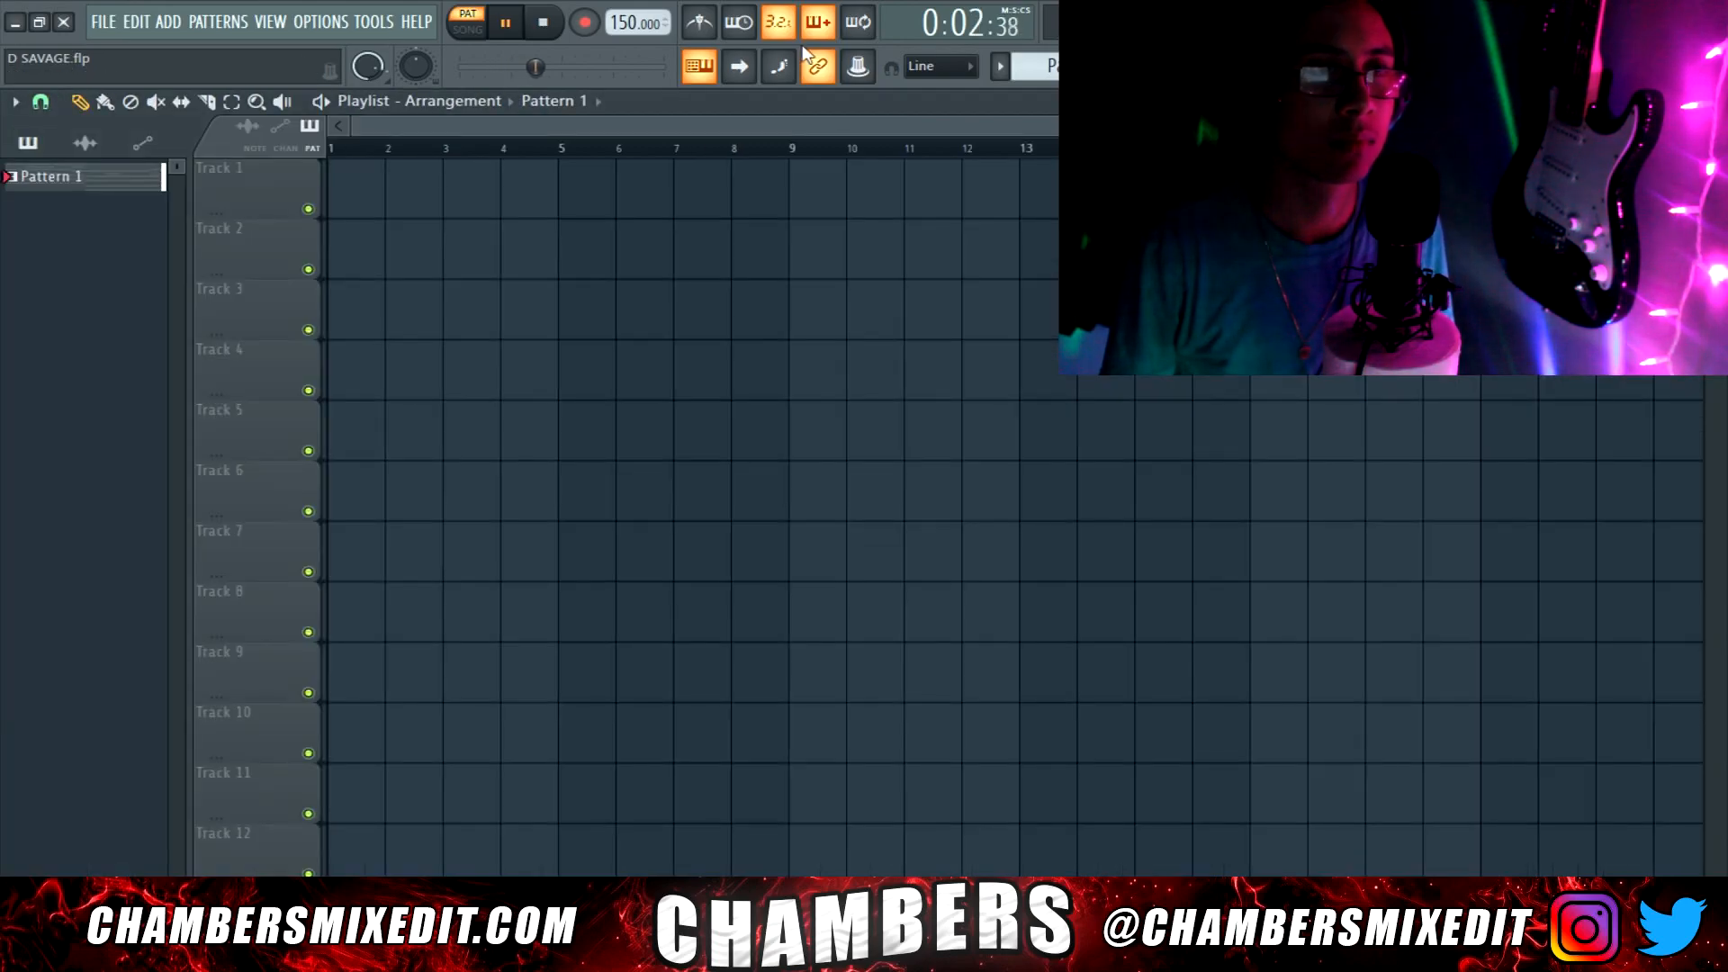
Place two consecutive Pattern 1 clips on Track 1 in the playlist, starting at bars 1 and 5
{"action": "left_click", "coordinate": [343, 185]}
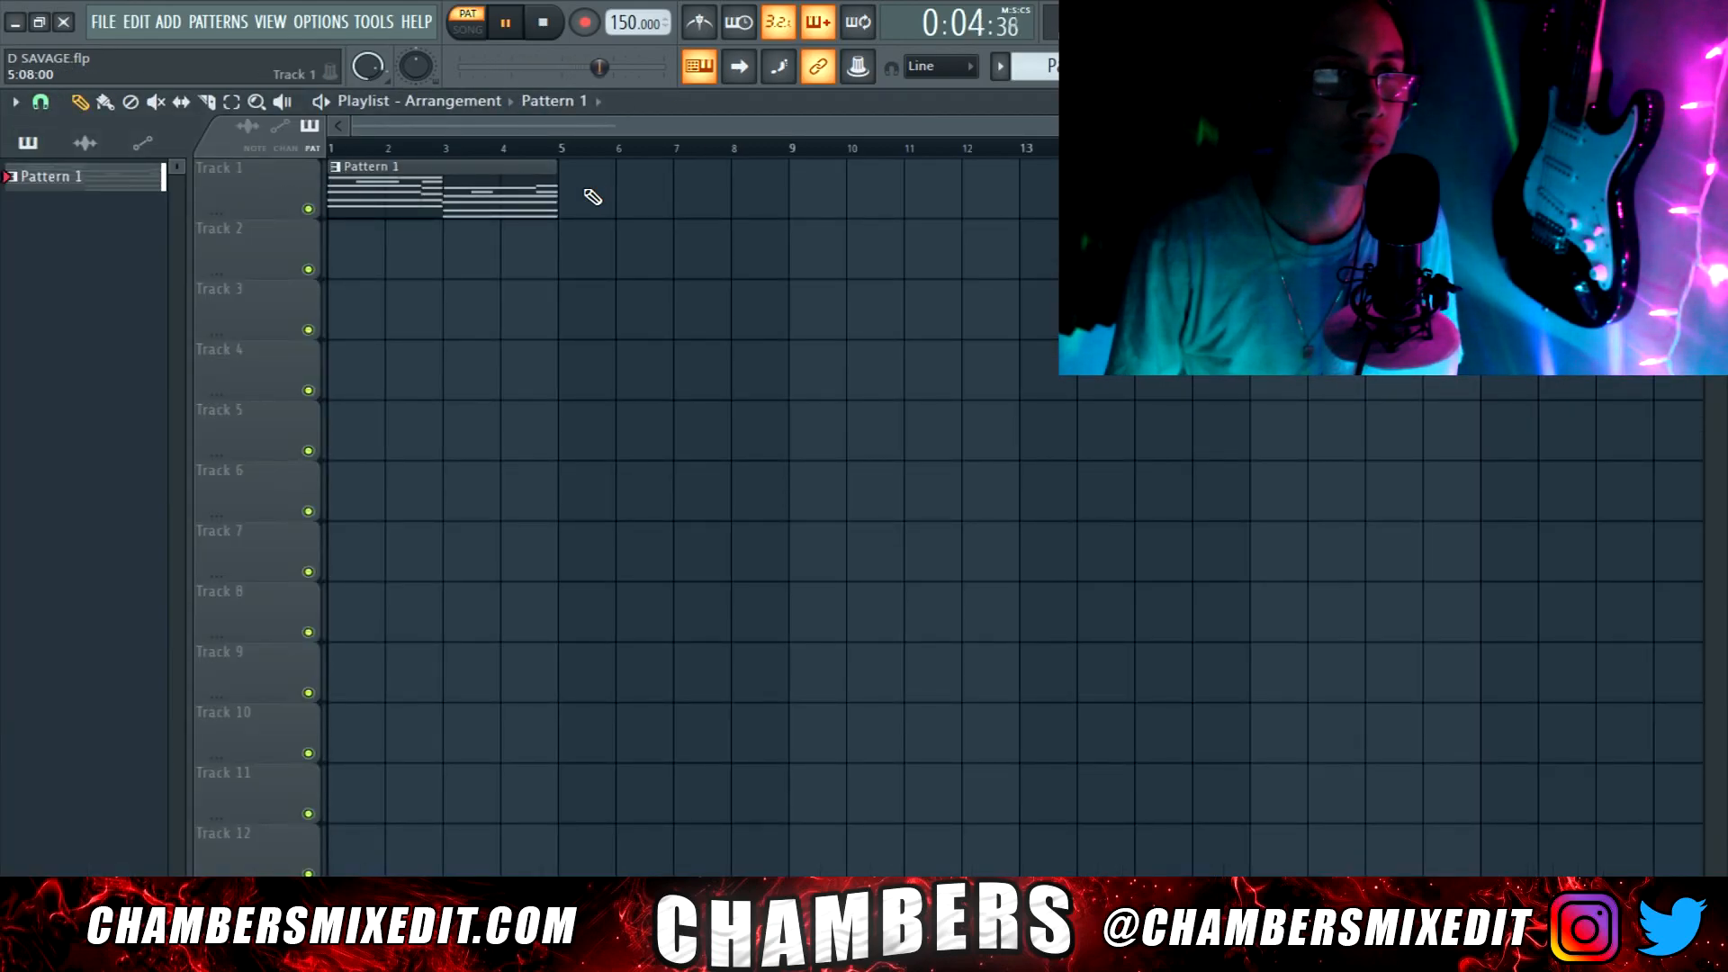
{"action": "left_click", "coordinate": [590, 192]}
Insert Fruity Parametric EQ 2 on the Purity mixer track, change its low band's type and position, and adjust the track equalizer slightly
{"action": "left_click", "coordinate": [1318, 67]}
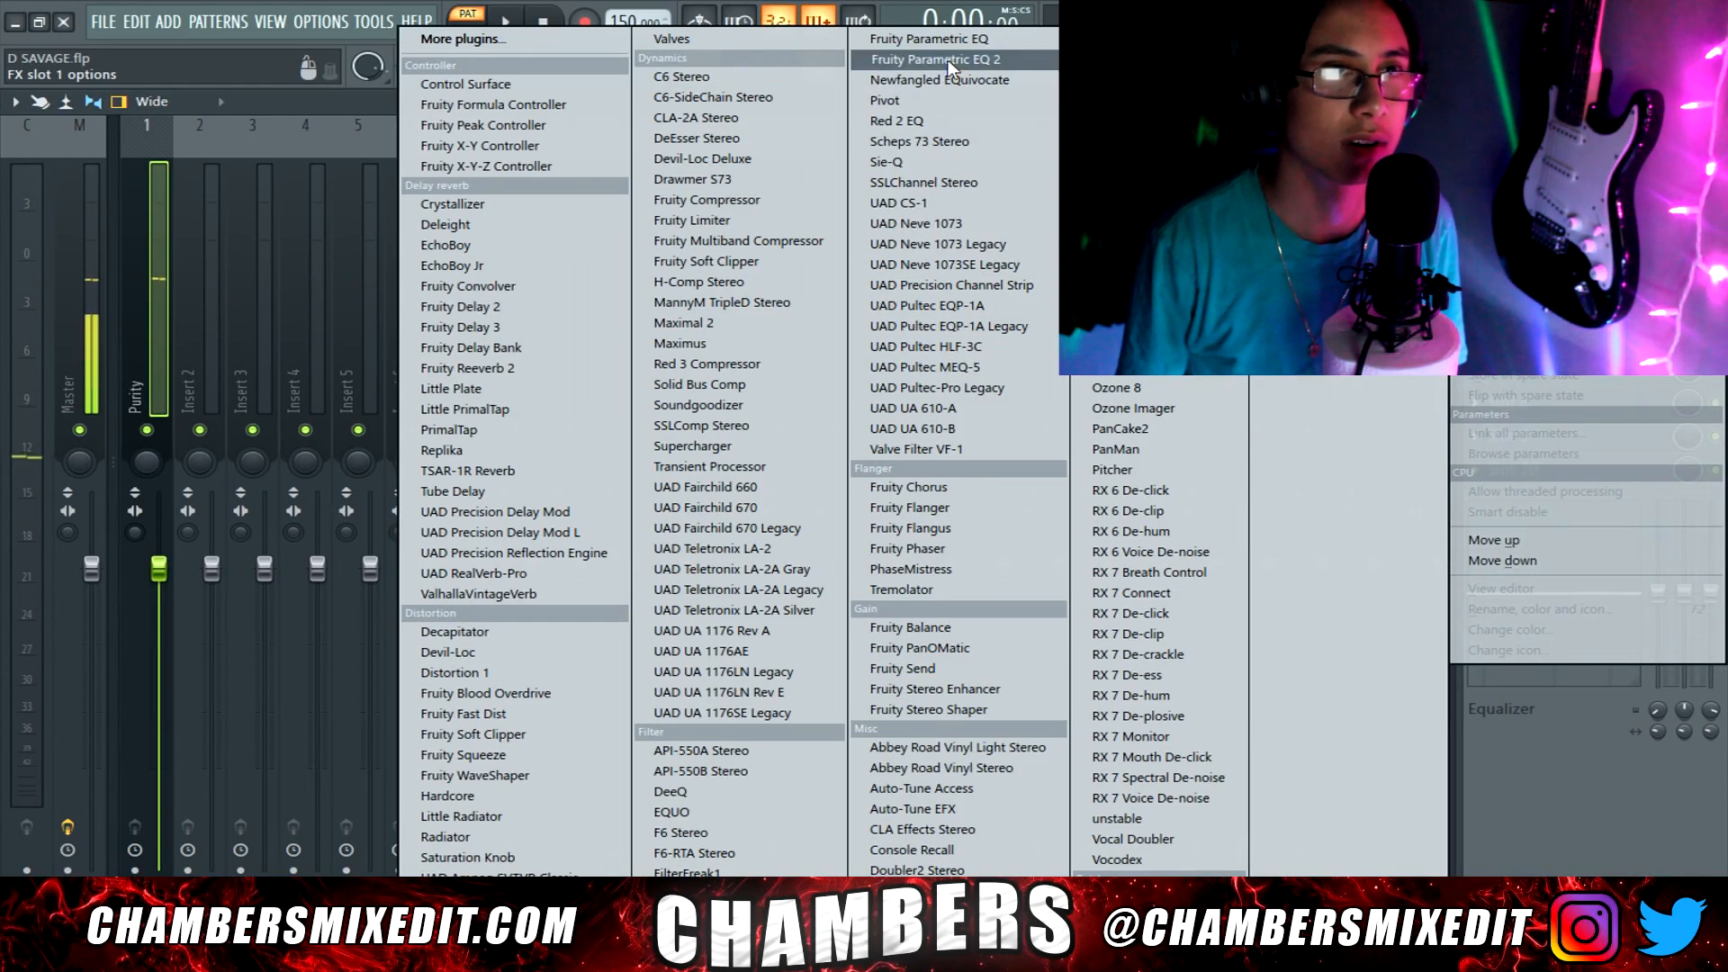
{"action": "left_click", "coordinate": [981, 59]}
{"action": "right_click", "coordinate": [249, 489]}
{"action": "mouse_move", "coordinate": [290, 565]}
{"action": "left_click", "coordinate": [353, 567]}
{"action": "left_click_drag", "start_coordinate": [250, 489], "coordinate": [310, 598]}
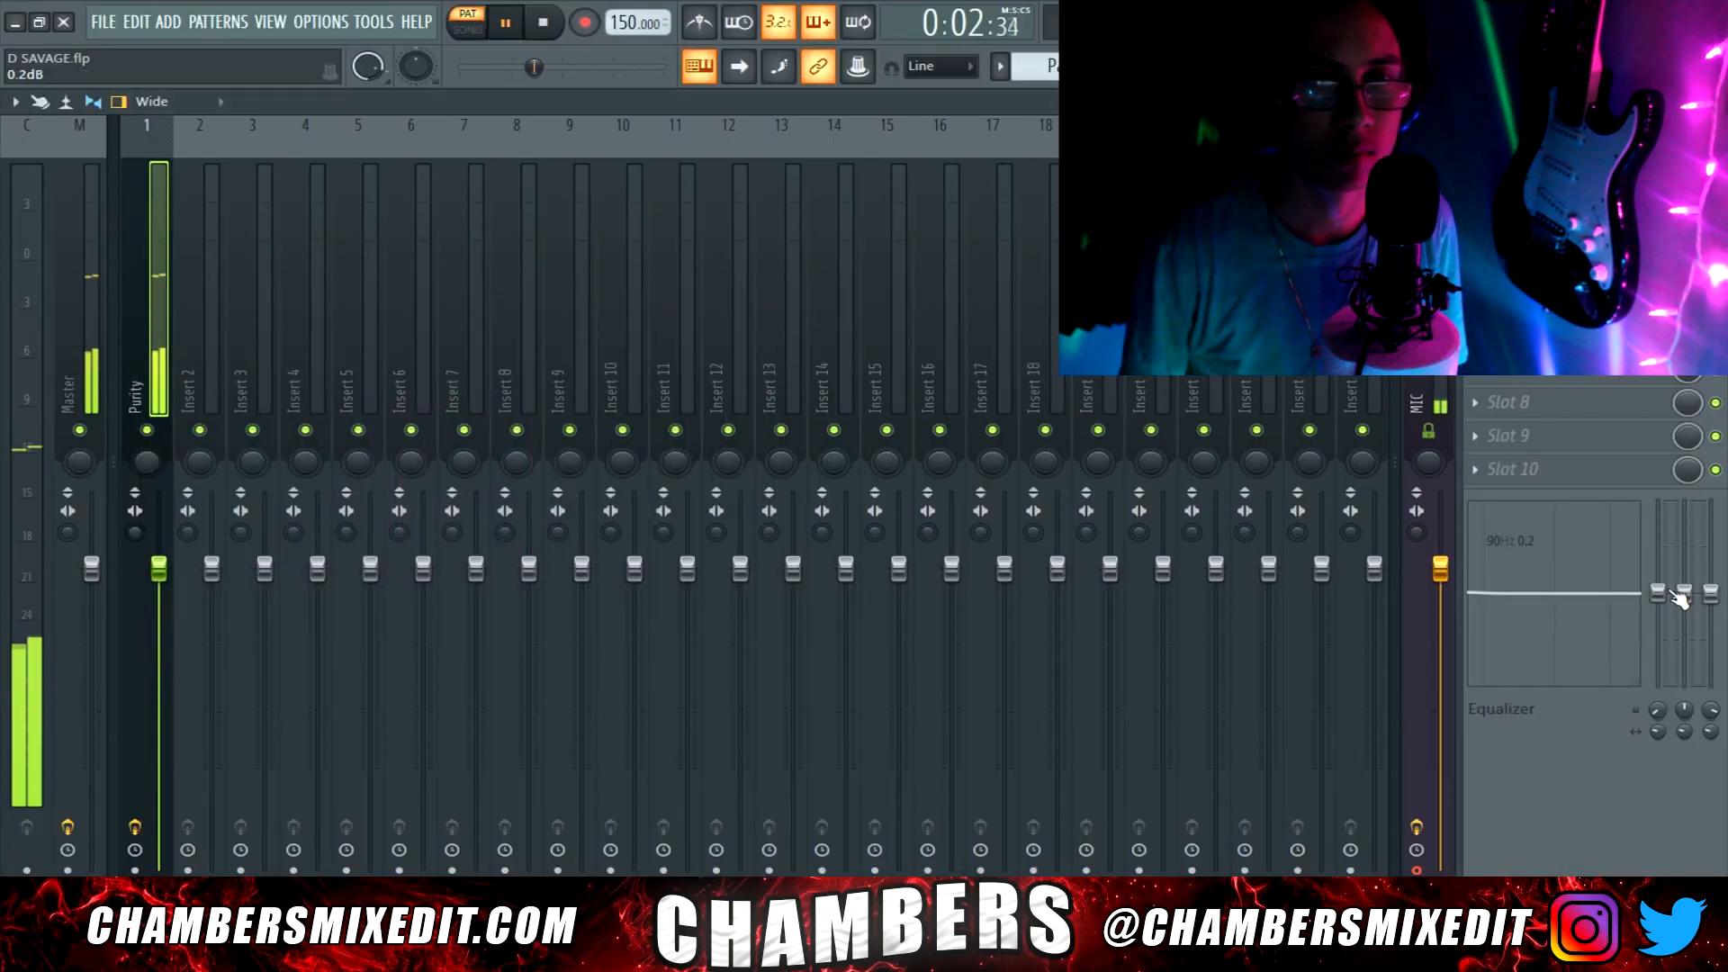
{"action": "left_click_drag", "start_coordinate": [1654, 731], "coordinate": [1651, 727]}
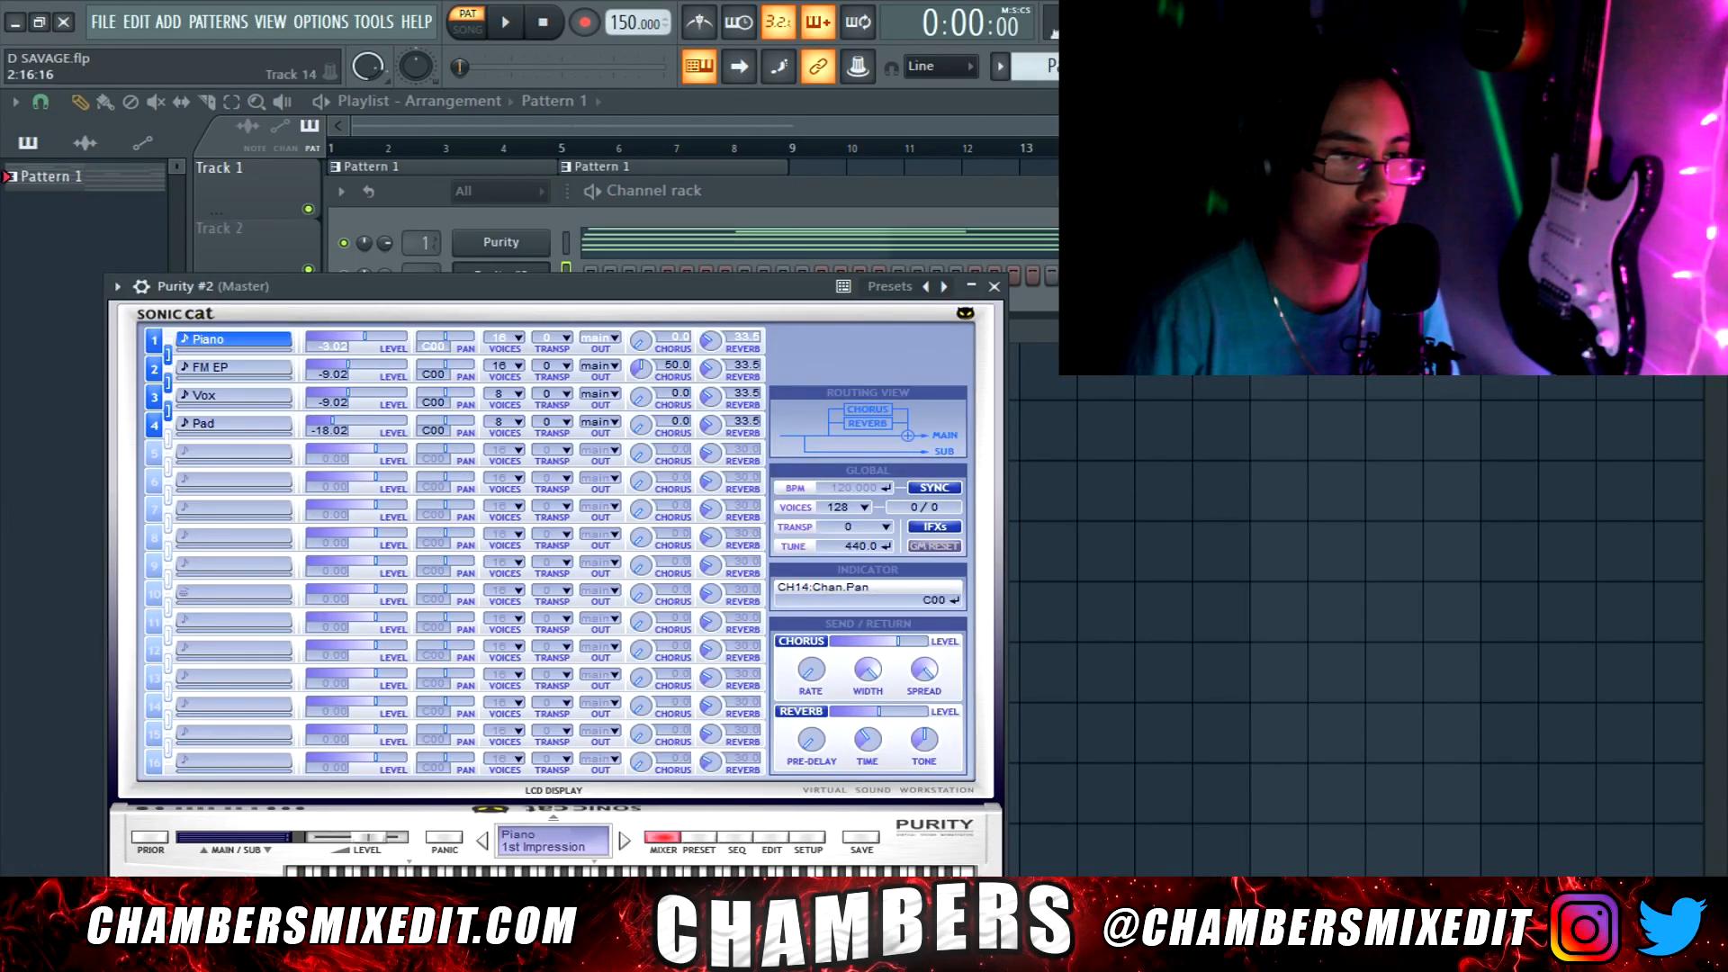
Audition Breath Harmonics in Purity #2, load Bell w Harmonics from the Bell & Perc category and adjust its layer levels
{"action": "left_click", "coordinate": [705, 836]}
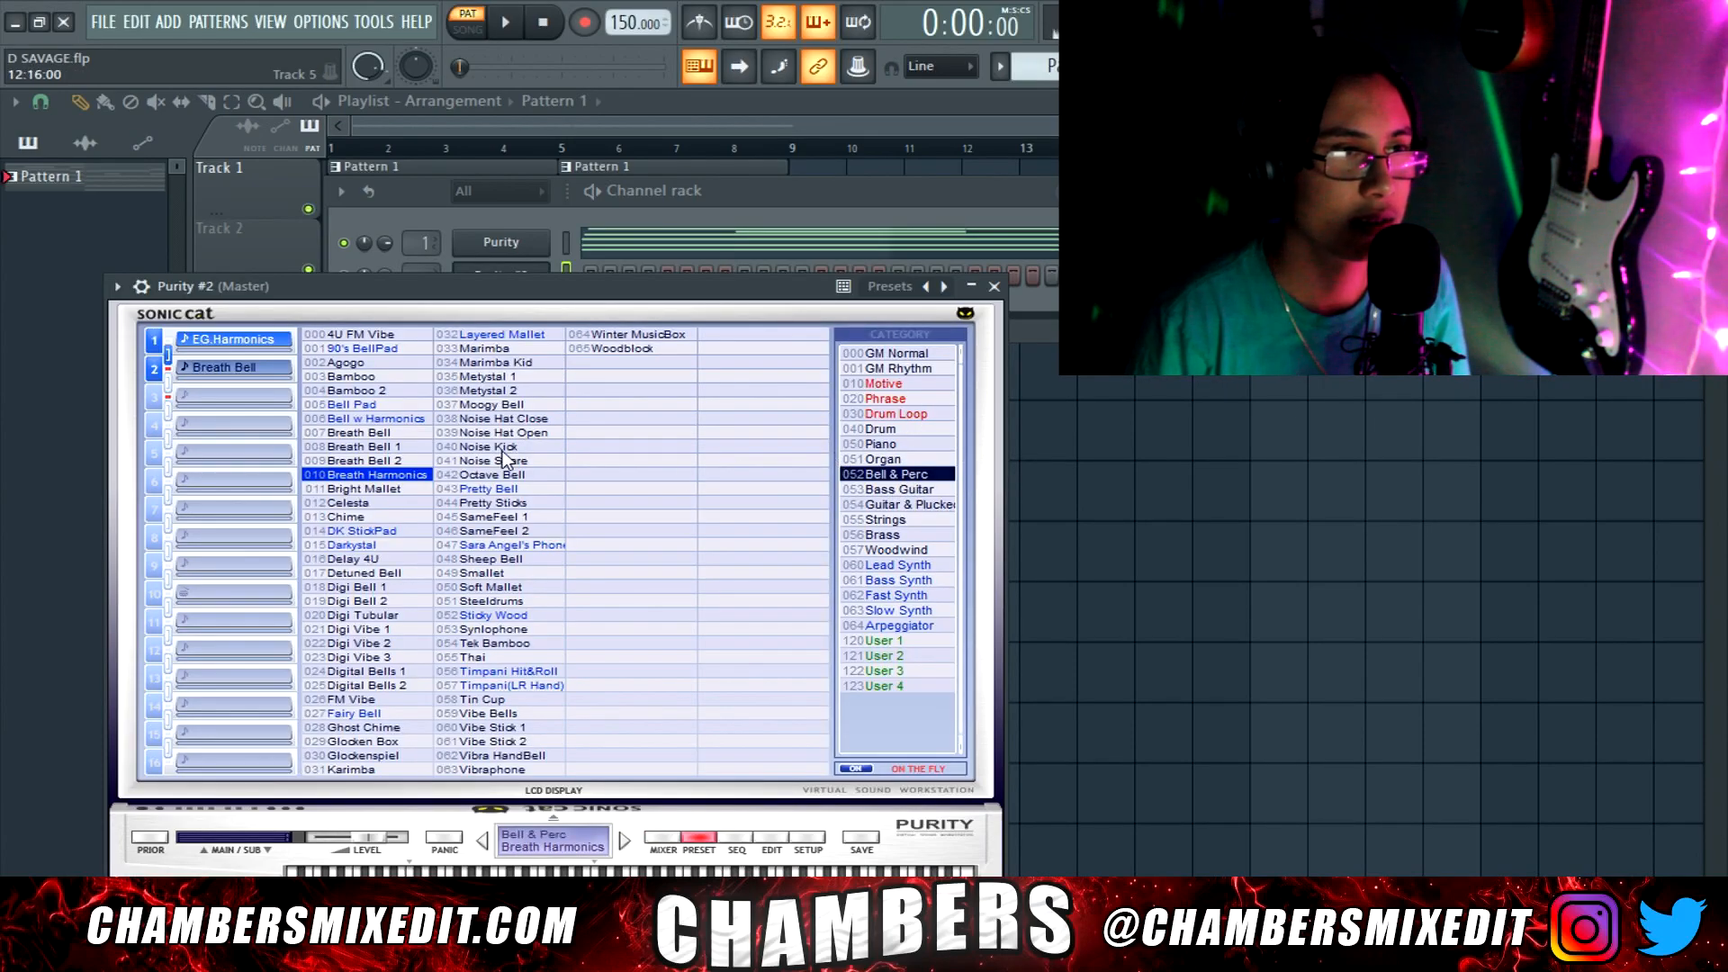
{"action": "left_click", "coordinate": [668, 841]}
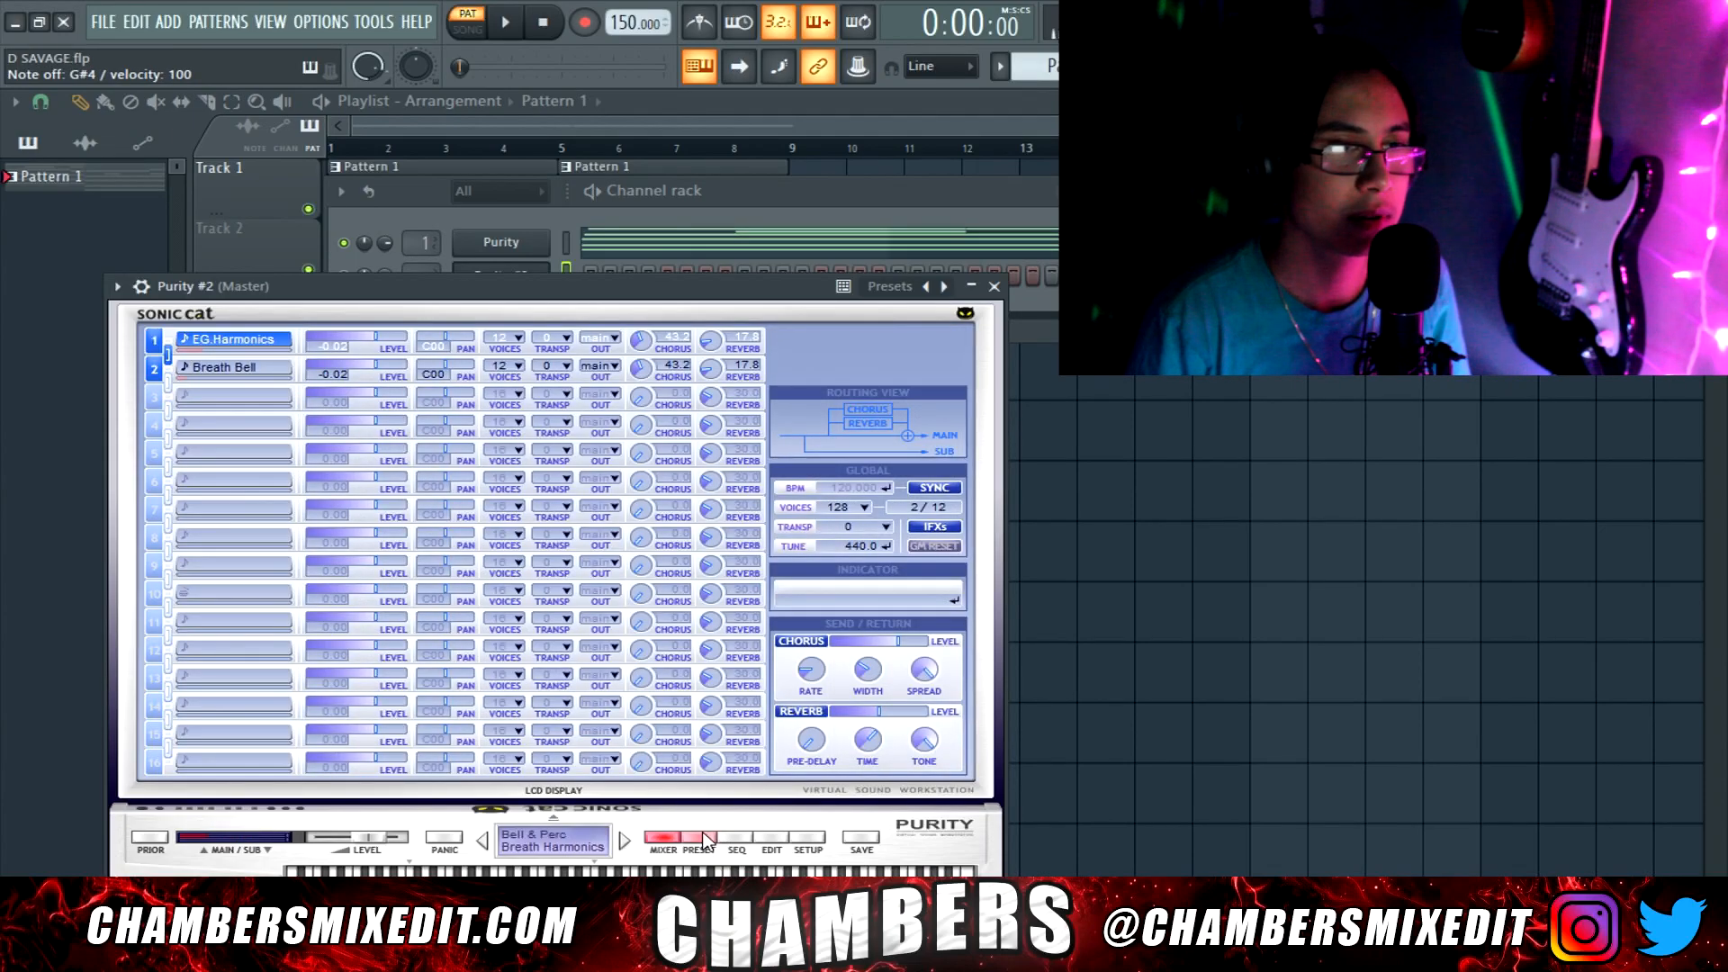
{"action": "left_click", "coordinate": [698, 837]}
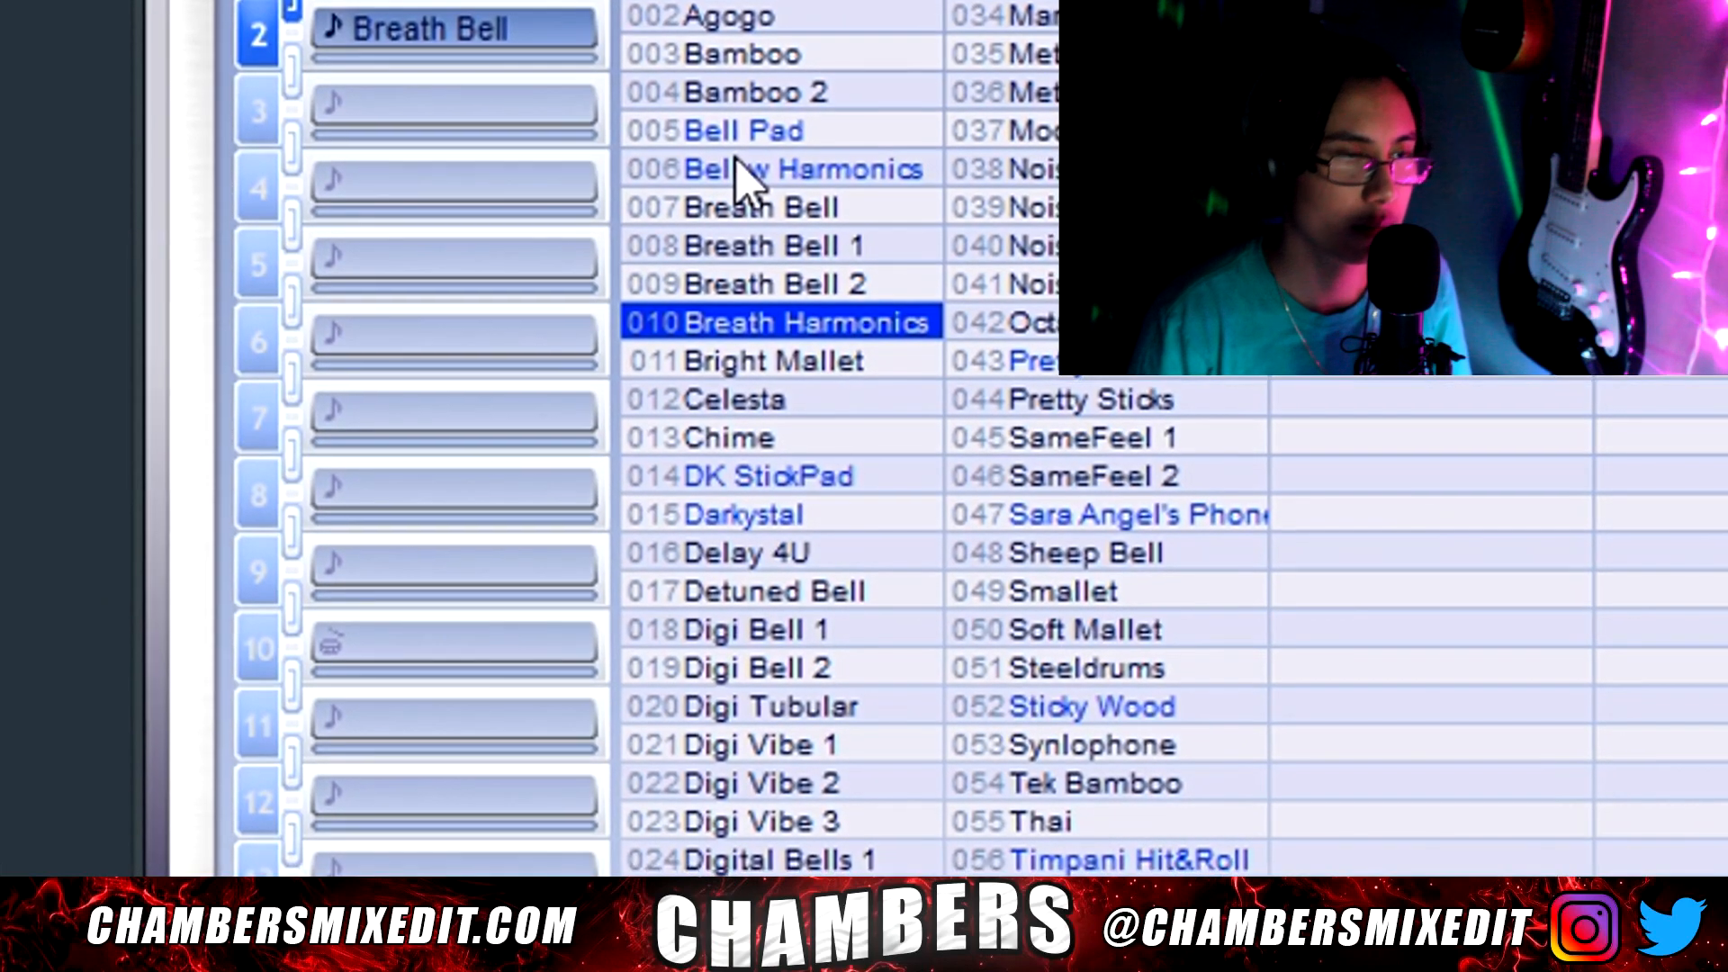
{"action": "left_click", "coordinate": [346, 419]}
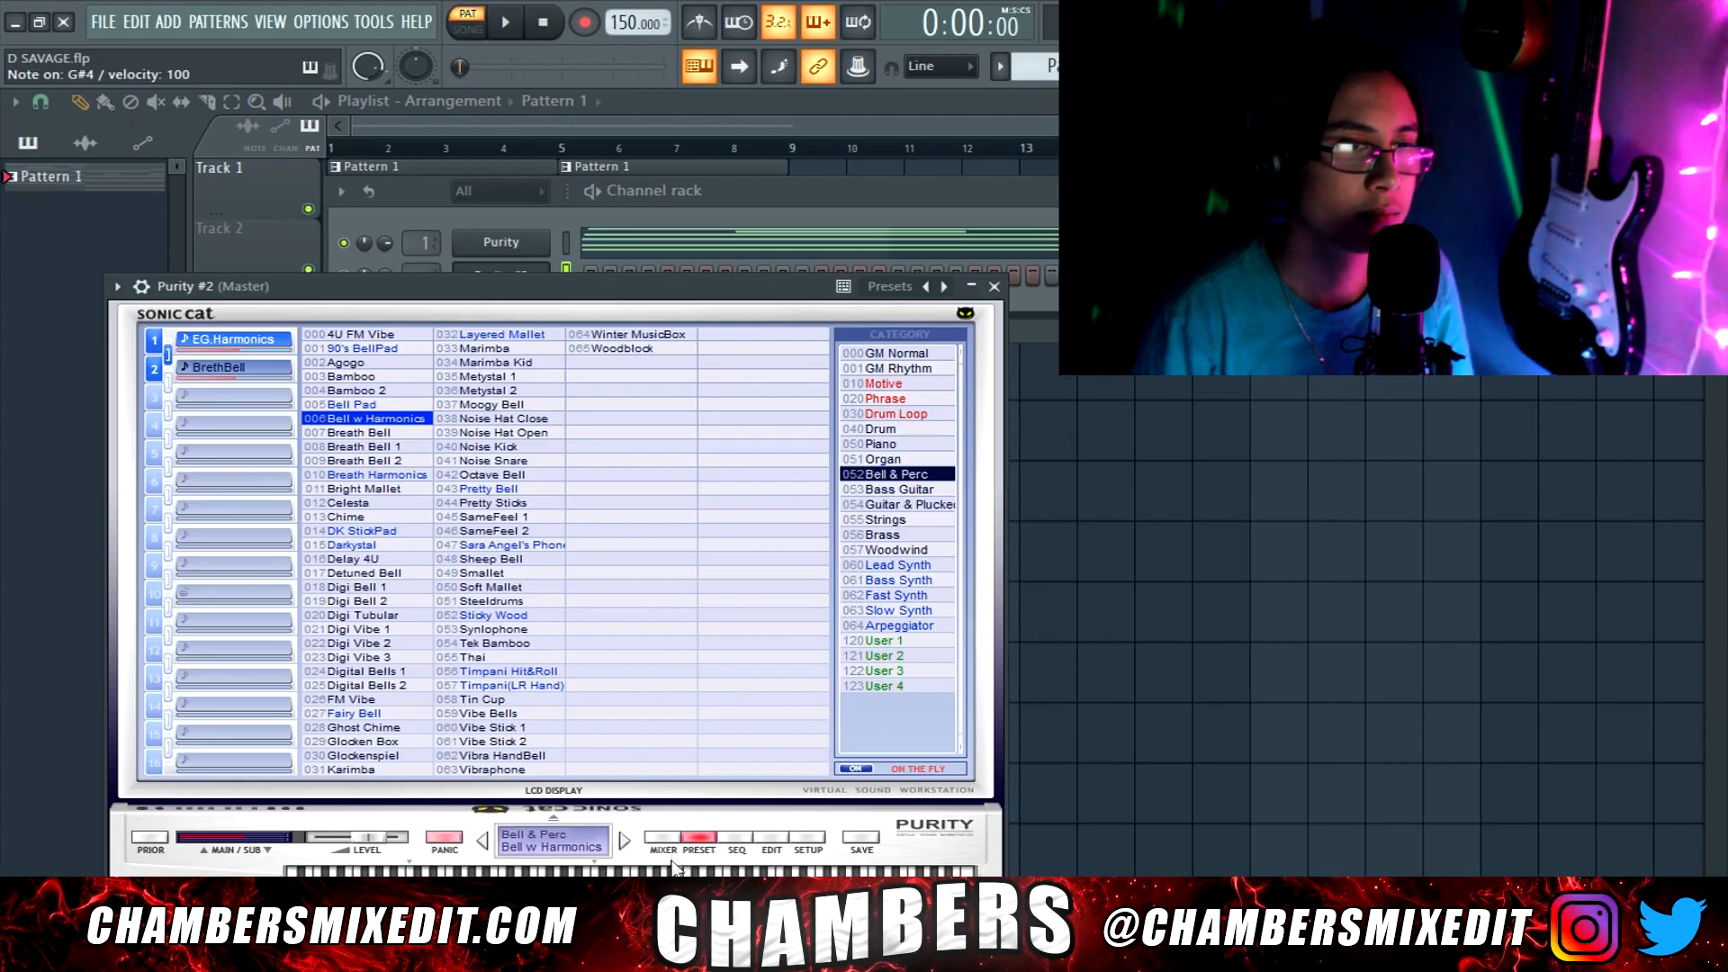
{"action": "left_click", "coordinate": [663, 838]}
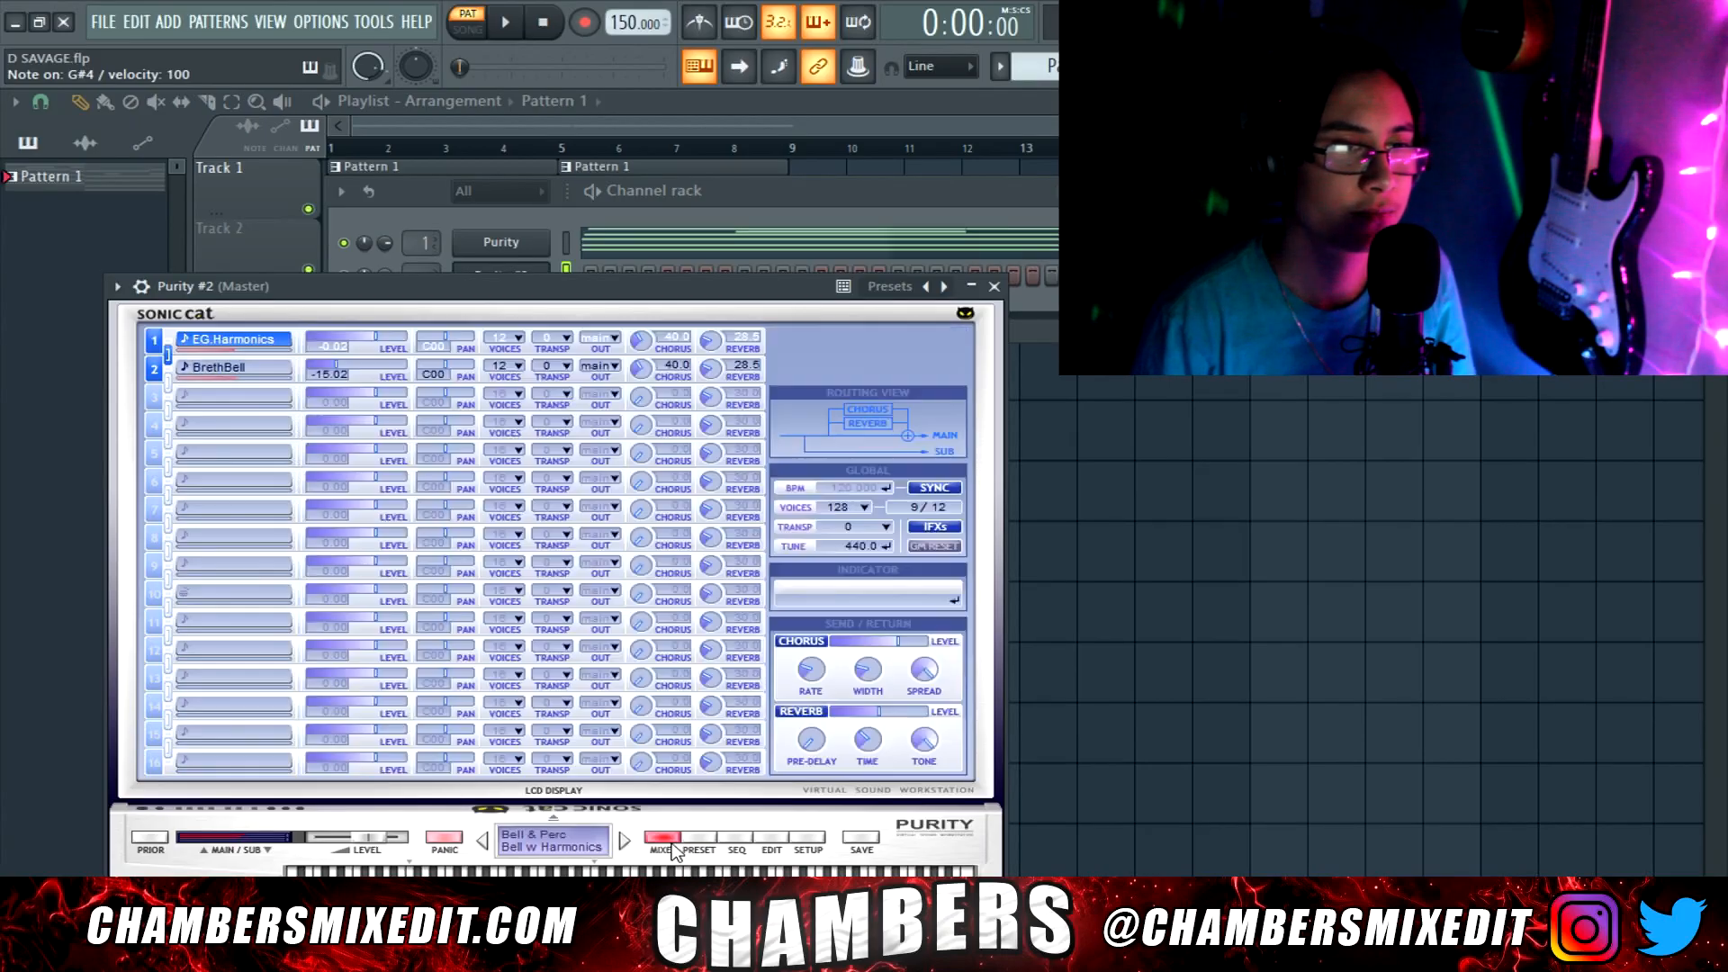
{"action": "left_click_drag", "start_coordinate": [373, 340], "coordinate": [351, 366]}
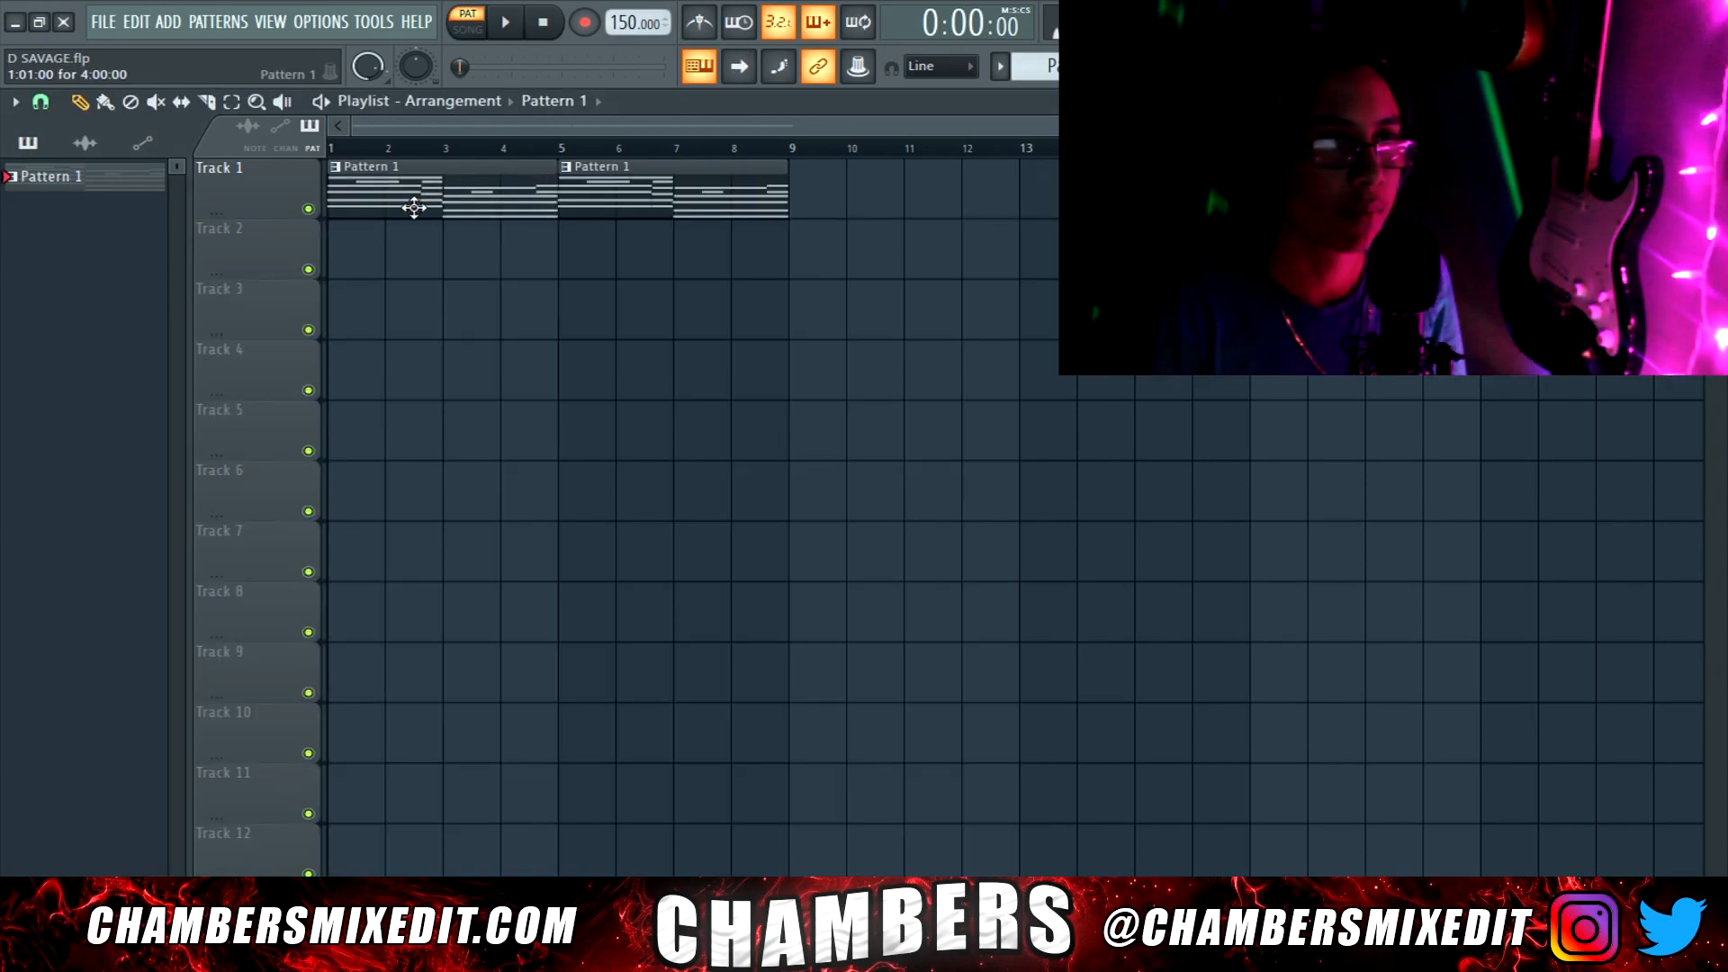
In Pattern 1's piano roll for Purity #2, add a C#6 at bar 1 and extend it towards the middle of bar 2
{"action": "double_click", "coordinate": [413, 206]}
{"action": "left_click", "coordinate": [531, 101]}
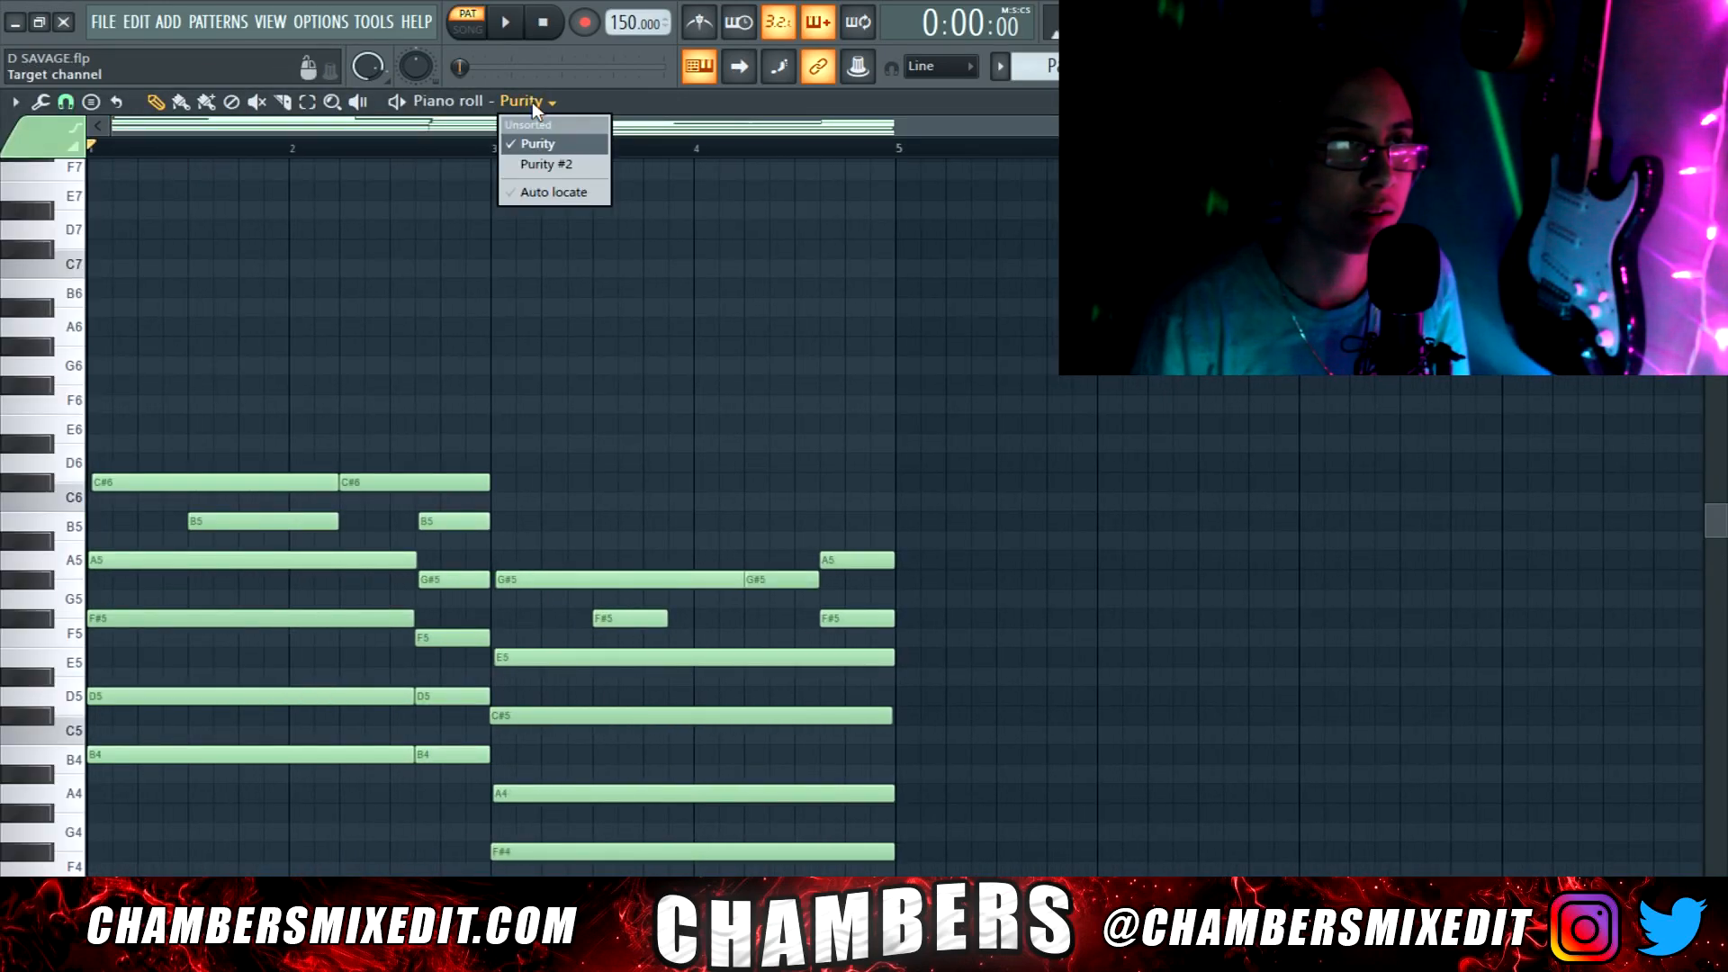
{"action": "left_click", "coordinate": [546, 165]}
{"action": "left_click_drag", "start_coordinate": [342, 484], "coordinate": [107, 482]}
{"action": "key", "text": "space"}
{"action": "left_click_drag", "start_coordinate": [238, 483], "coordinate": [364, 483]}
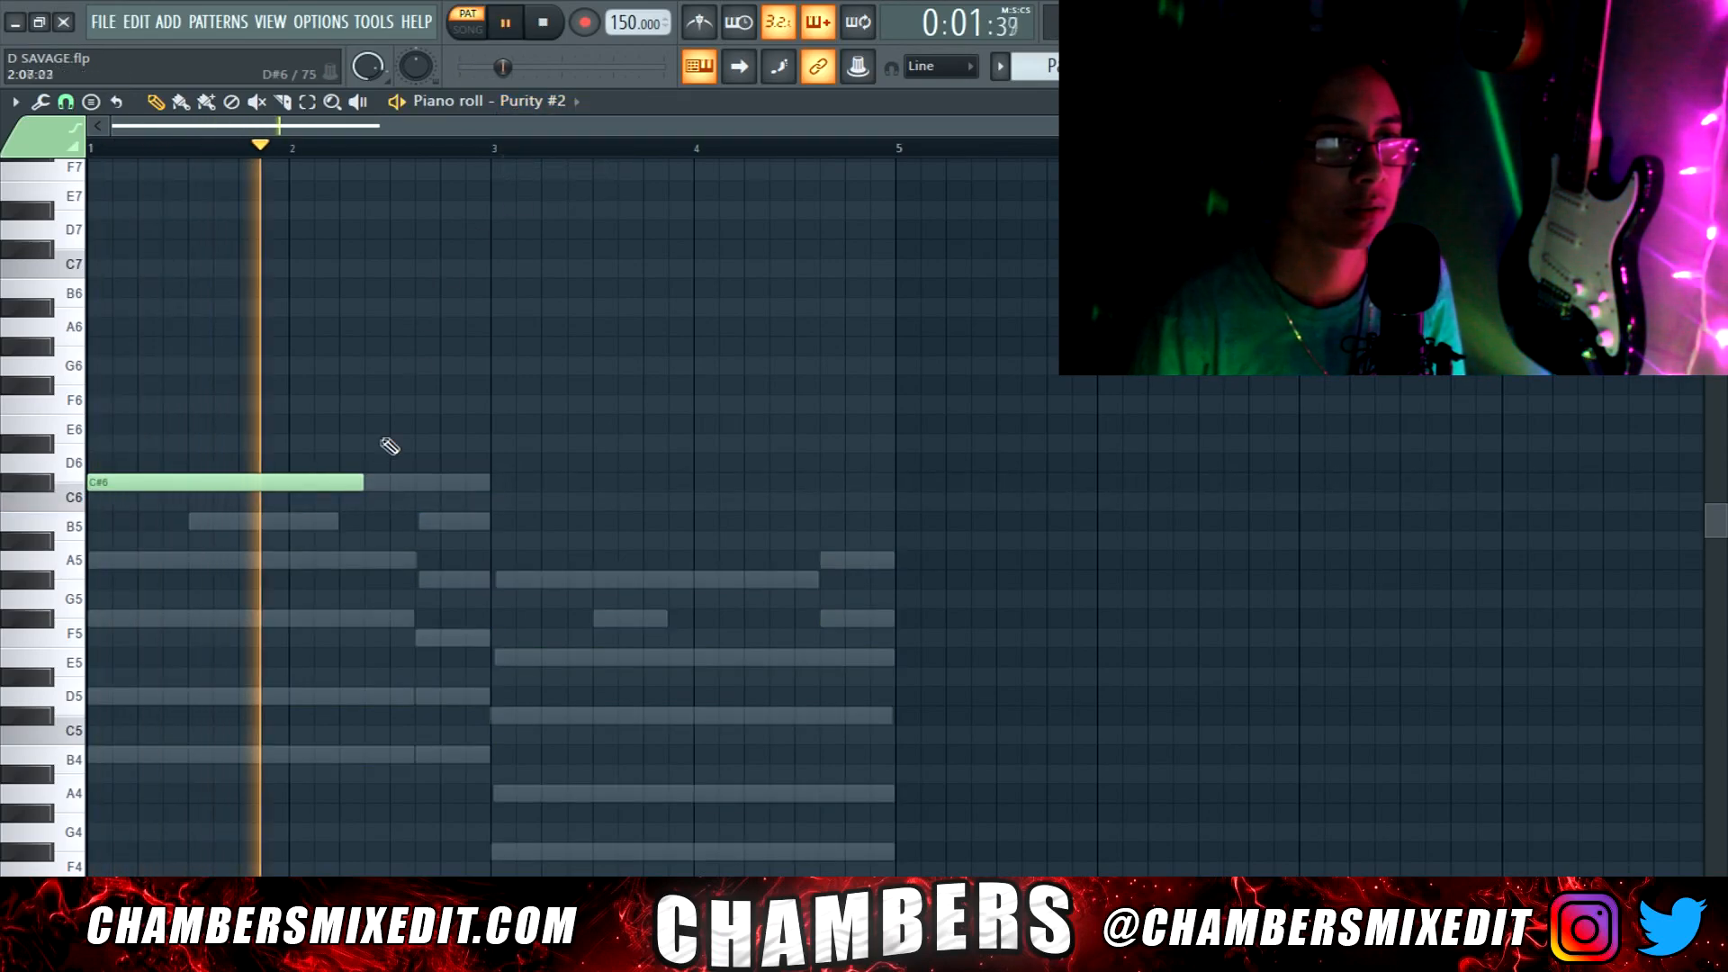
Add E6 and F#6 late in bar 2, G#5 and A5 from bar 3, and a short D6 ending at bar 5
{"action": "left_click", "coordinate": [393, 424]}
{"action": "left_click", "coordinate": [504, 580]}
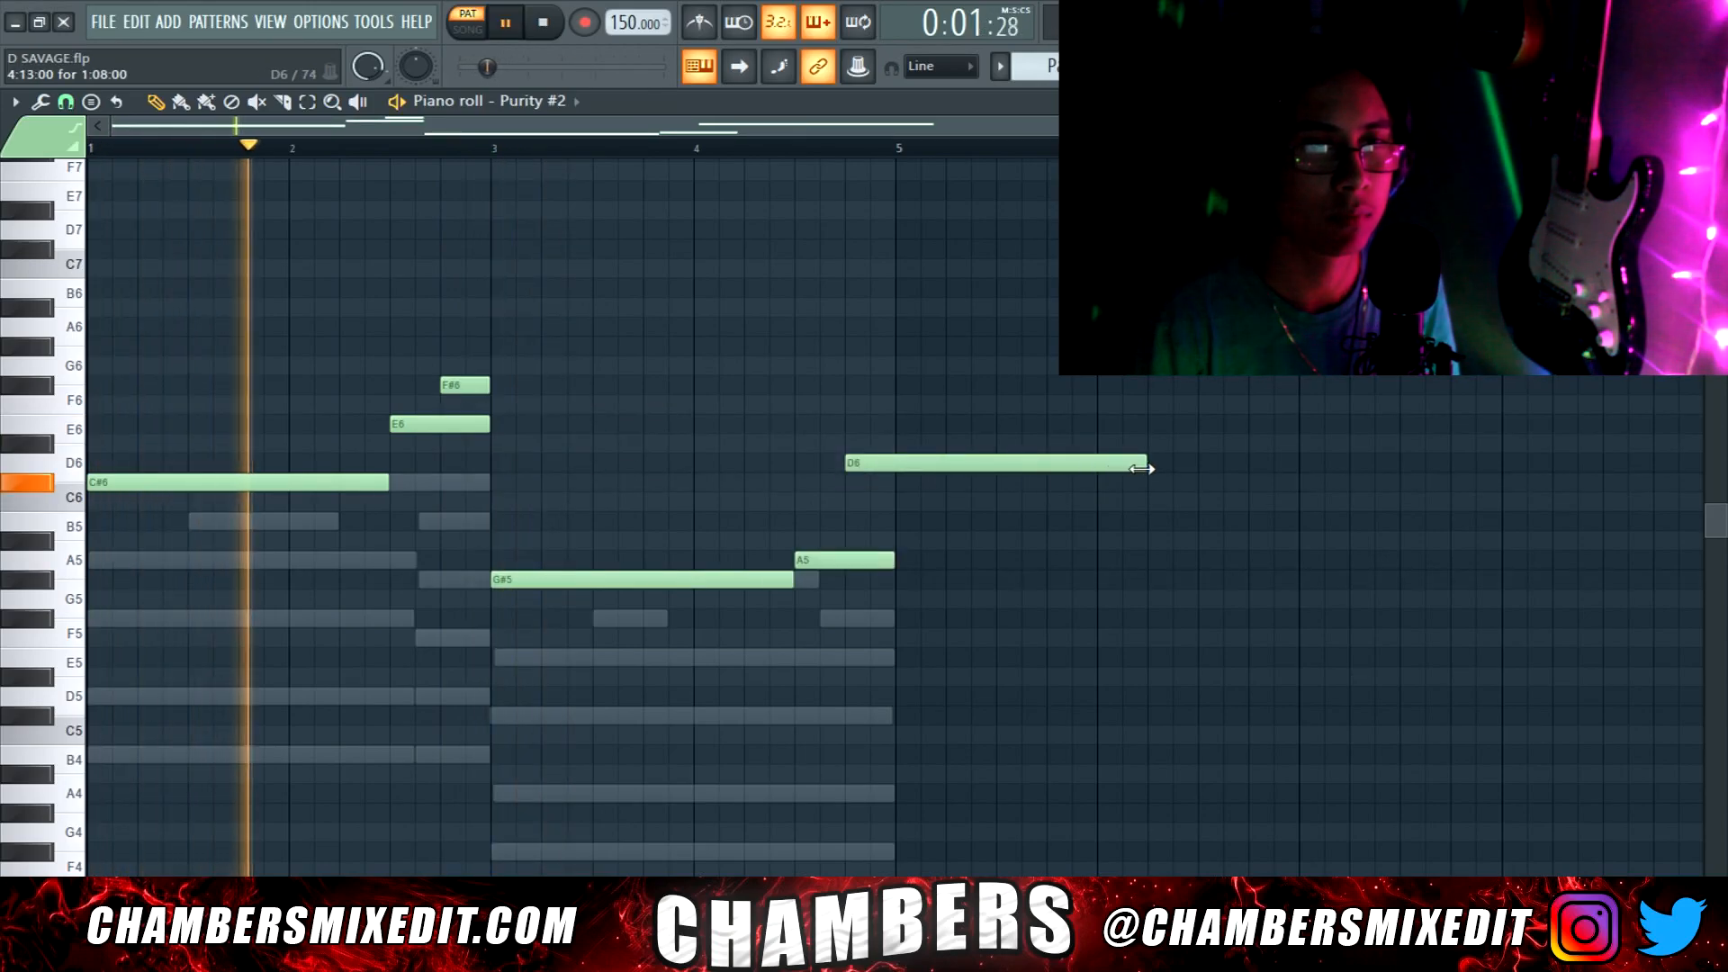
{"action": "left_click_drag", "start_coordinate": [1146, 465], "coordinate": [898, 468]}
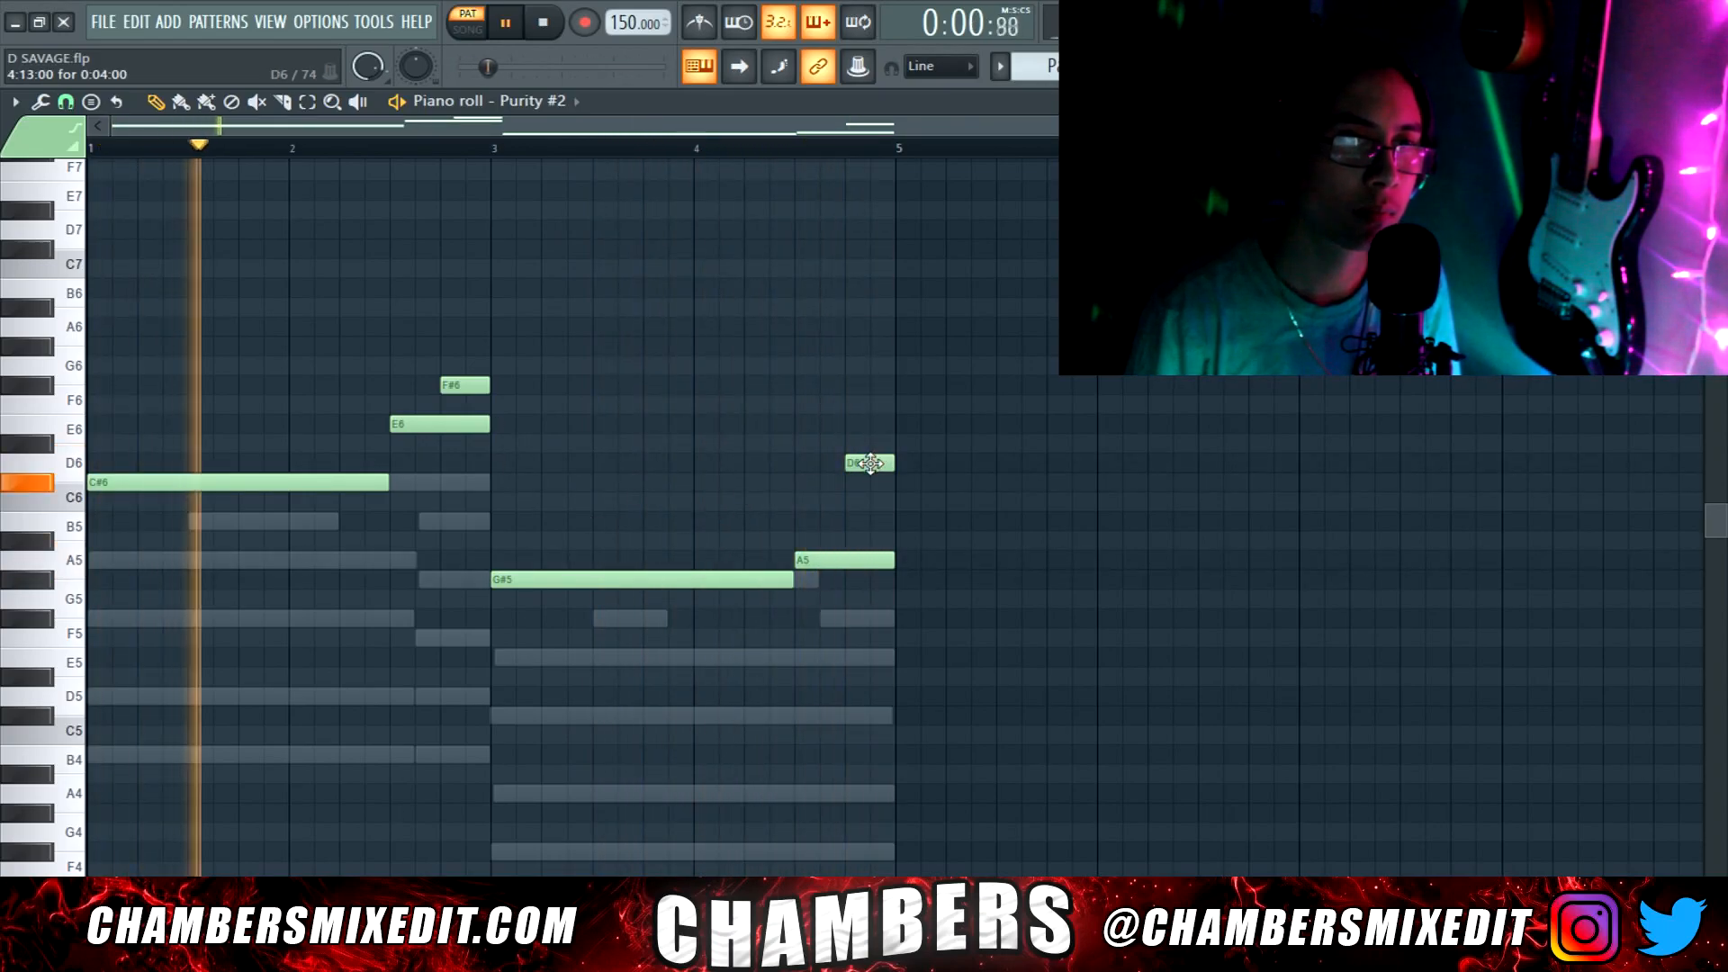
{"action": "key", "text": "space"}
Split the bar 4 A5 into two two-step notes, listen from bar 4, and move the first one earlier to 4:05
{"action": "left_click_drag", "start_coordinate": [891, 565], "coordinate": [816, 572]}
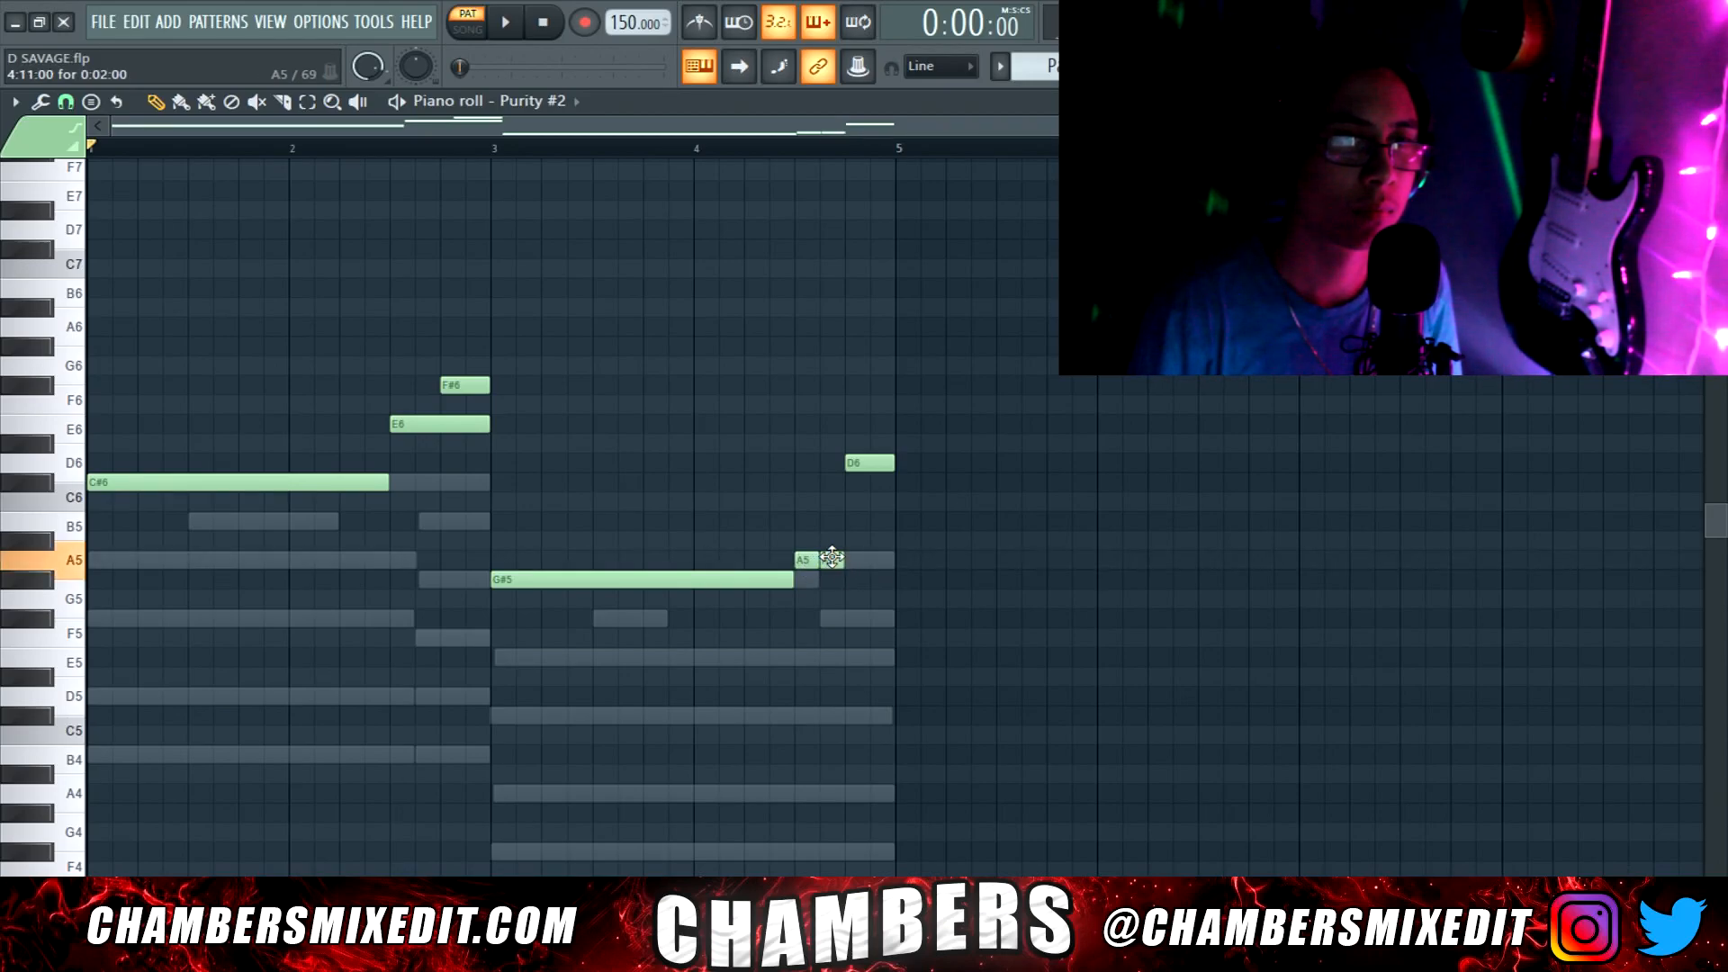
{"action": "left_click", "coordinate": [707, 147]}
{"action": "key", "text": "space"}
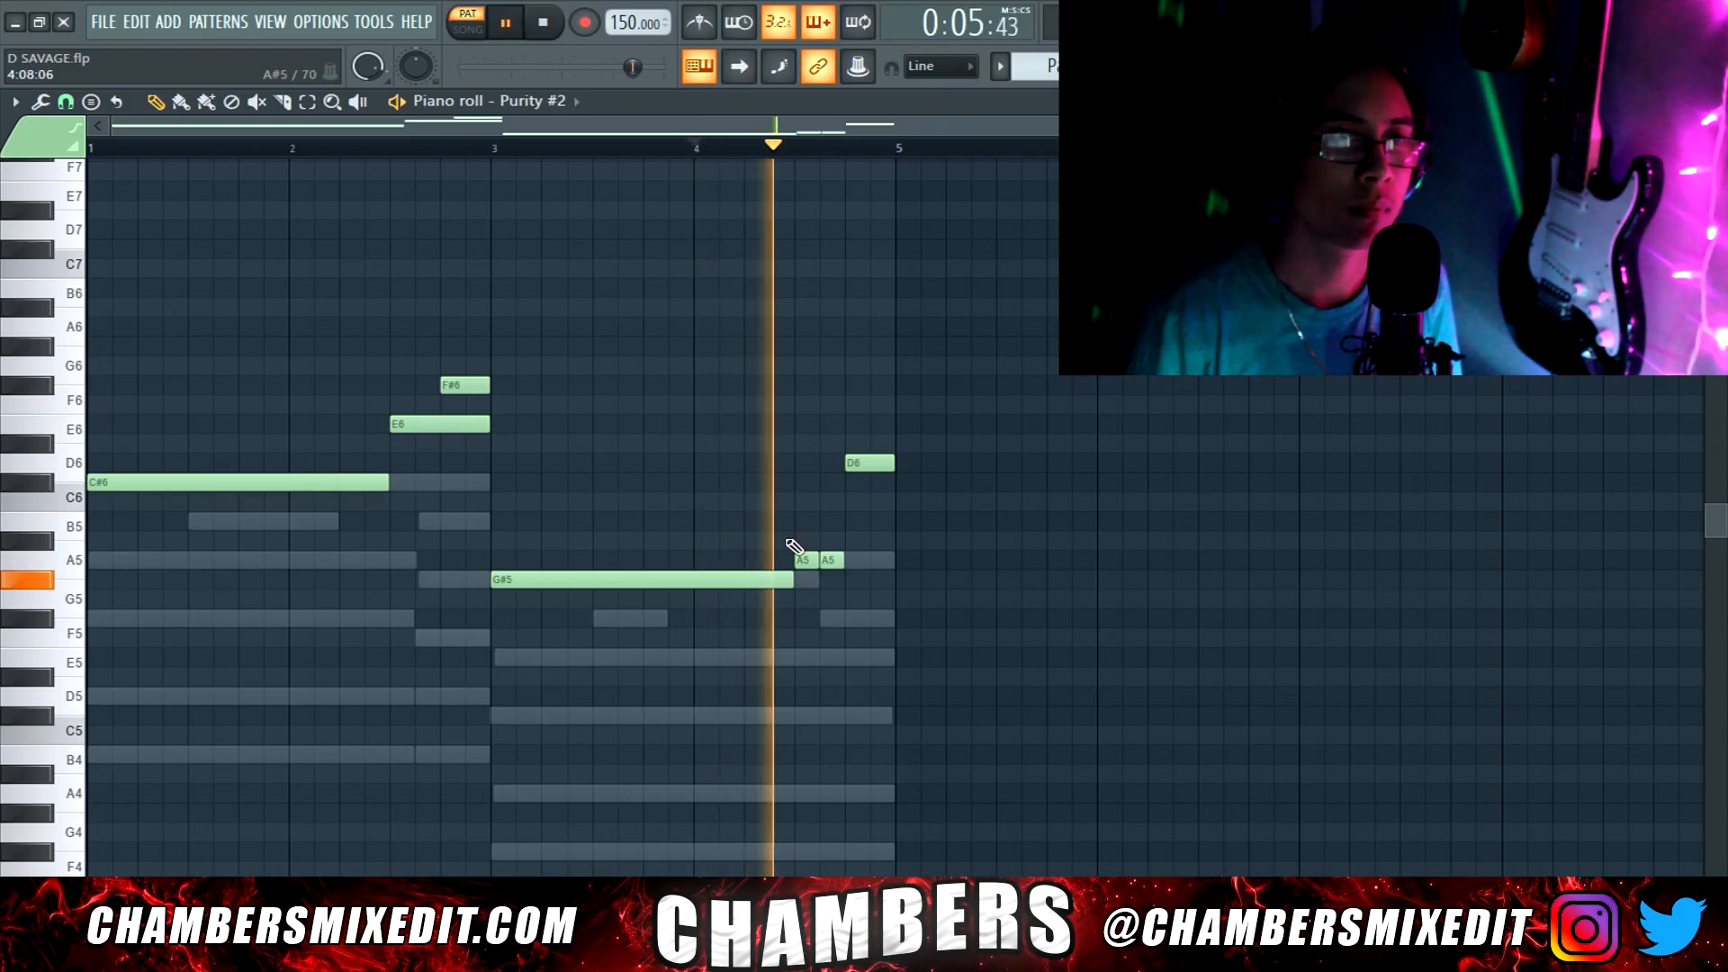
{"action": "key", "text": "space"}
{"action": "left_click_drag", "start_coordinate": [810, 562], "coordinate": [759, 562]}
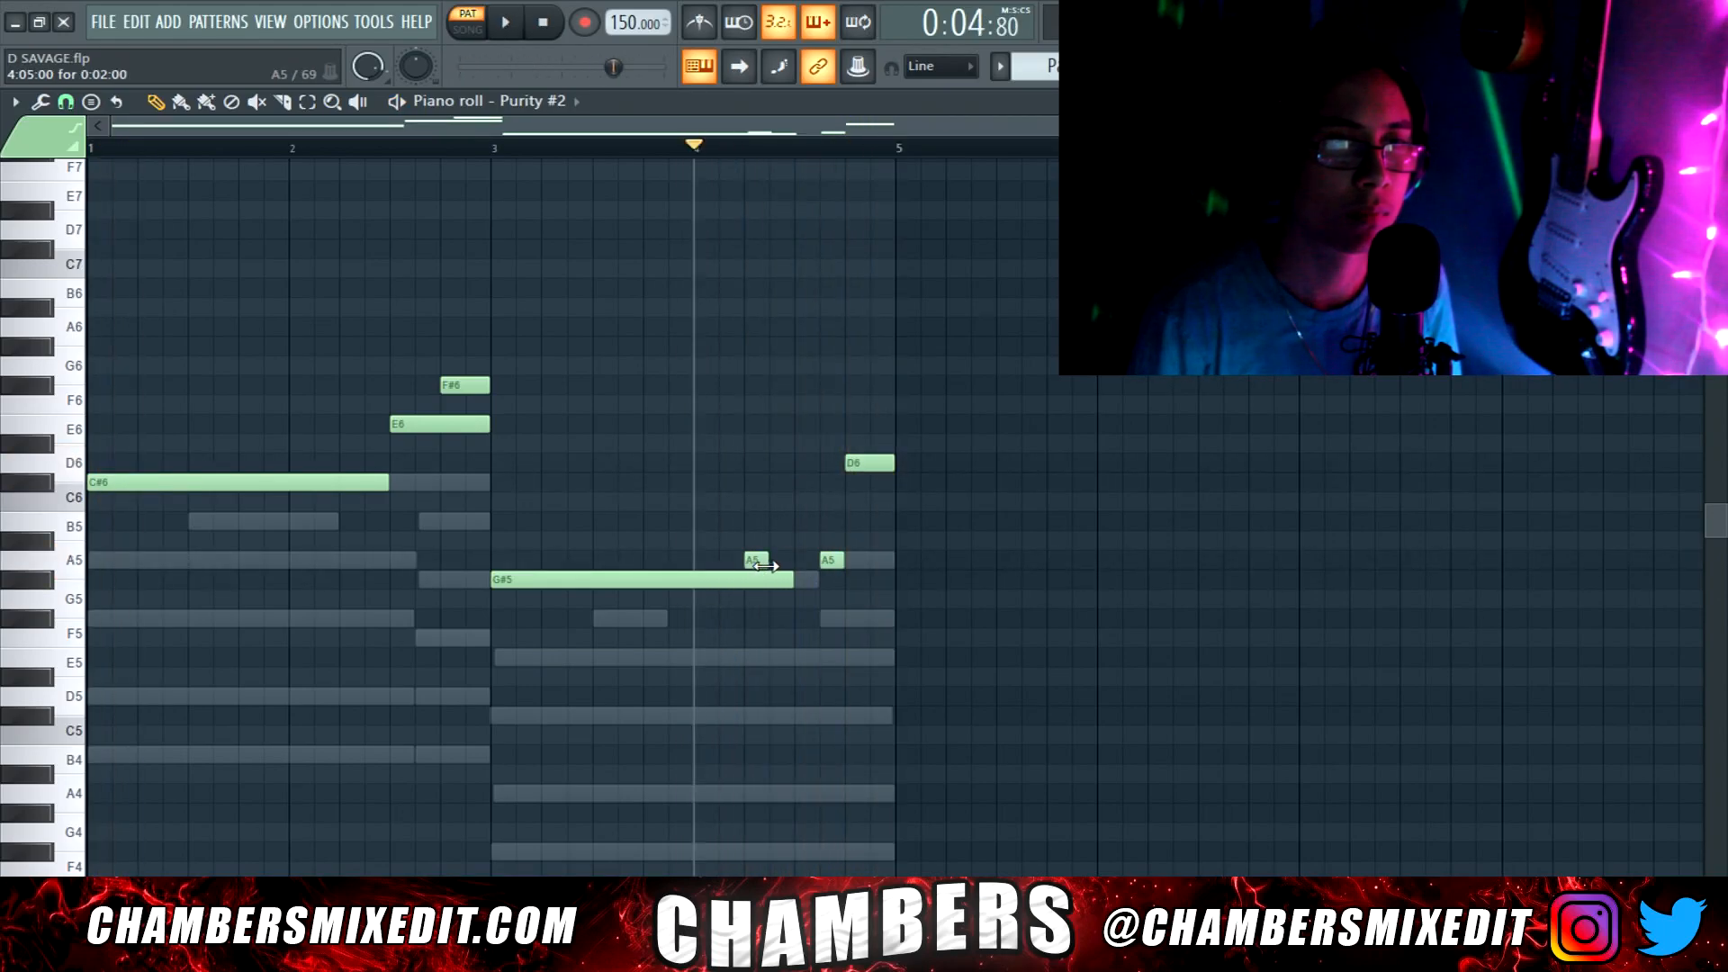
Replace the second A5 in bar 4 with a four-step B5, extend the first A5 to meet it and shorten G#5
{"action": "left_click", "coordinate": [798, 524]}
{"action": "key", "text": "space"}
{"action": "right_click", "coordinate": [833, 562]}
{"action": "left_click_drag", "start_coordinate": [816, 523], "coordinate": [837, 523]}
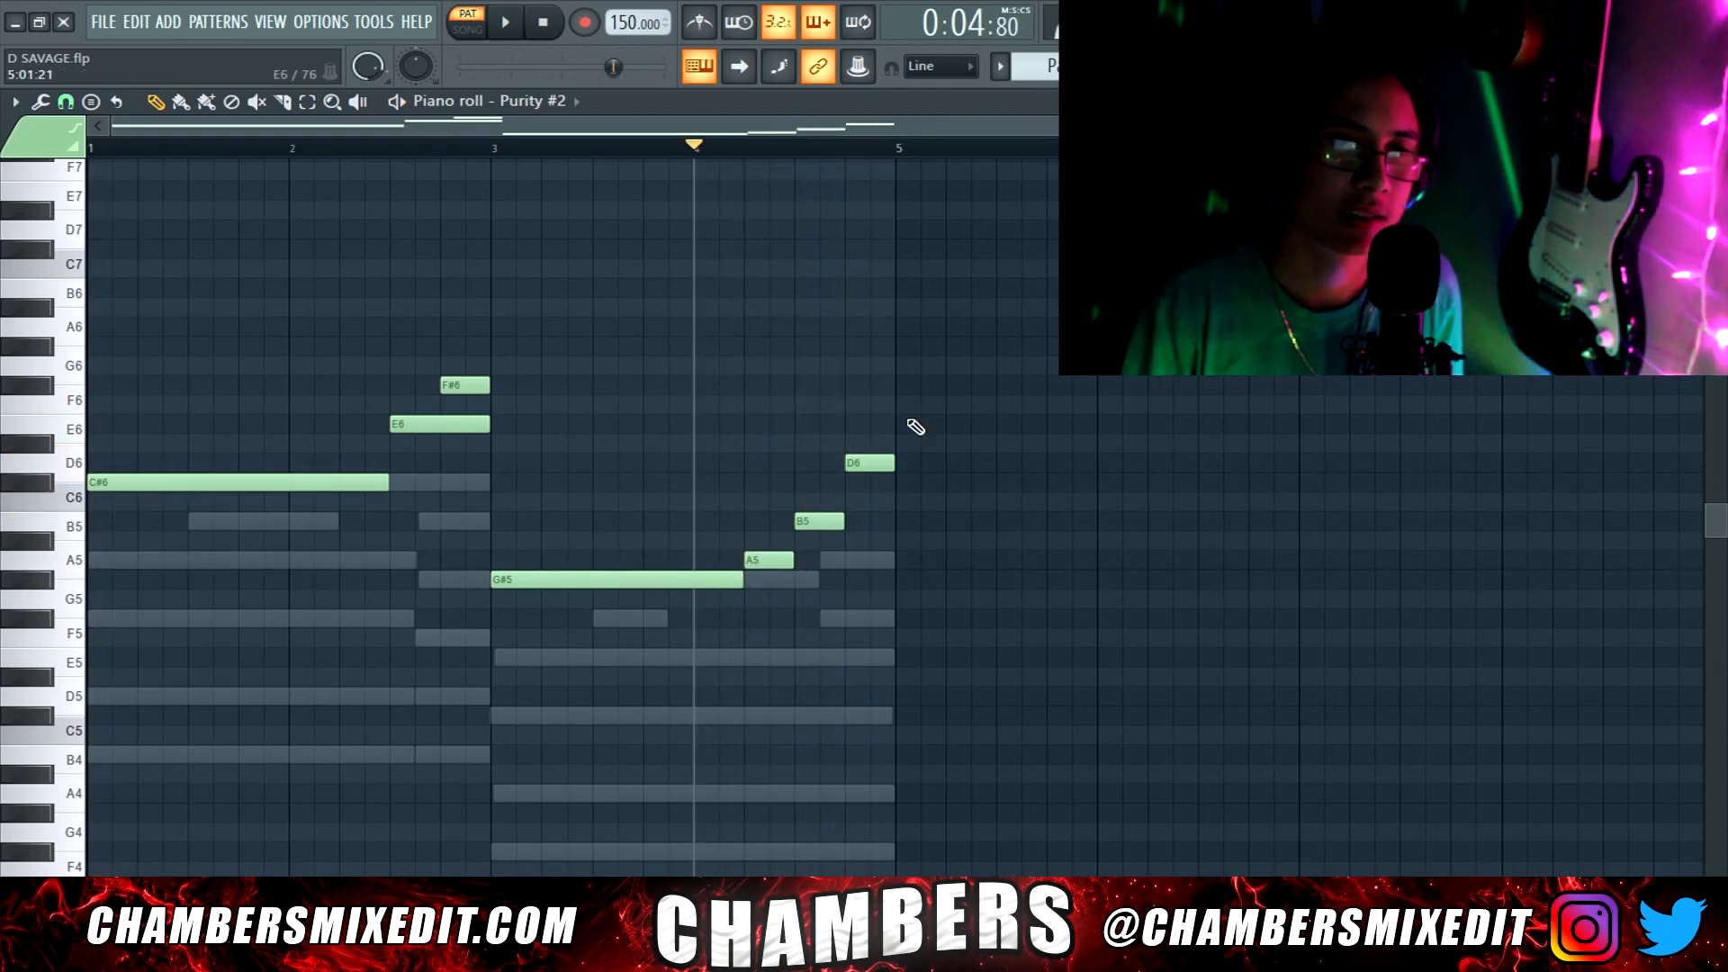
Play the pattern back with the revised melody and delete the F#5 at the end of bar 4 in the Purity part
{"action": "left_click_drag", "start_coordinate": [908, 424], "coordinate": [770, 587]}
{"action": "key", "text": "space"}
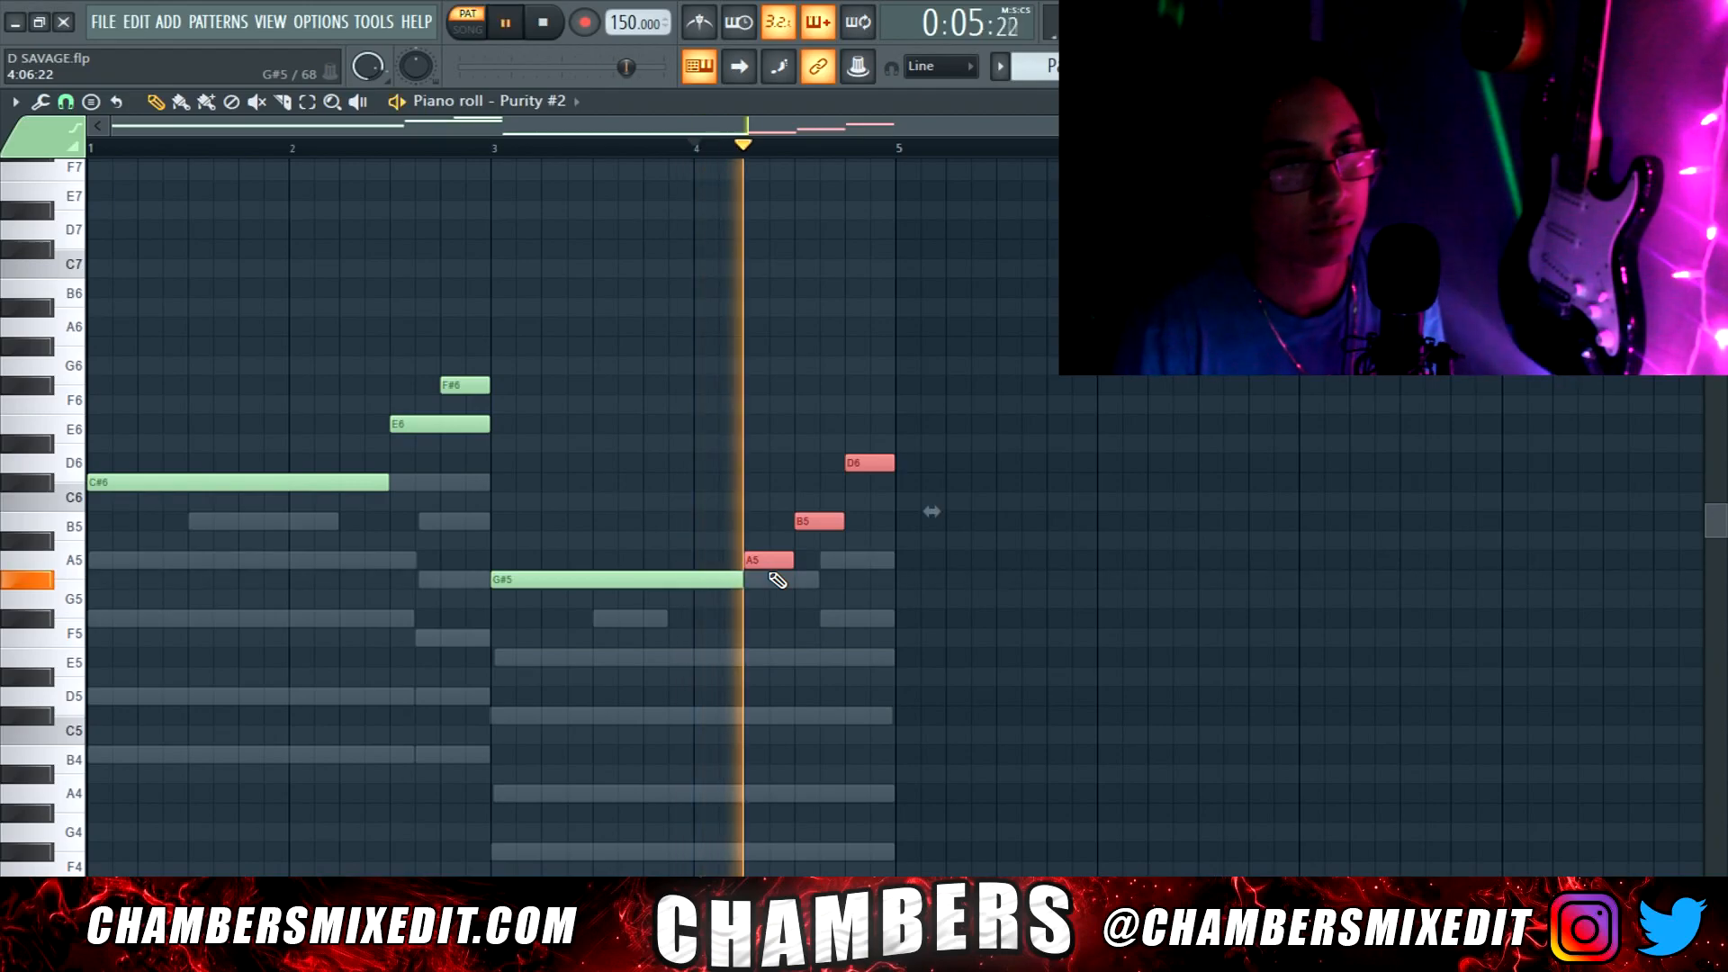
{"action": "left_click", "coordinate": [776, 581]}
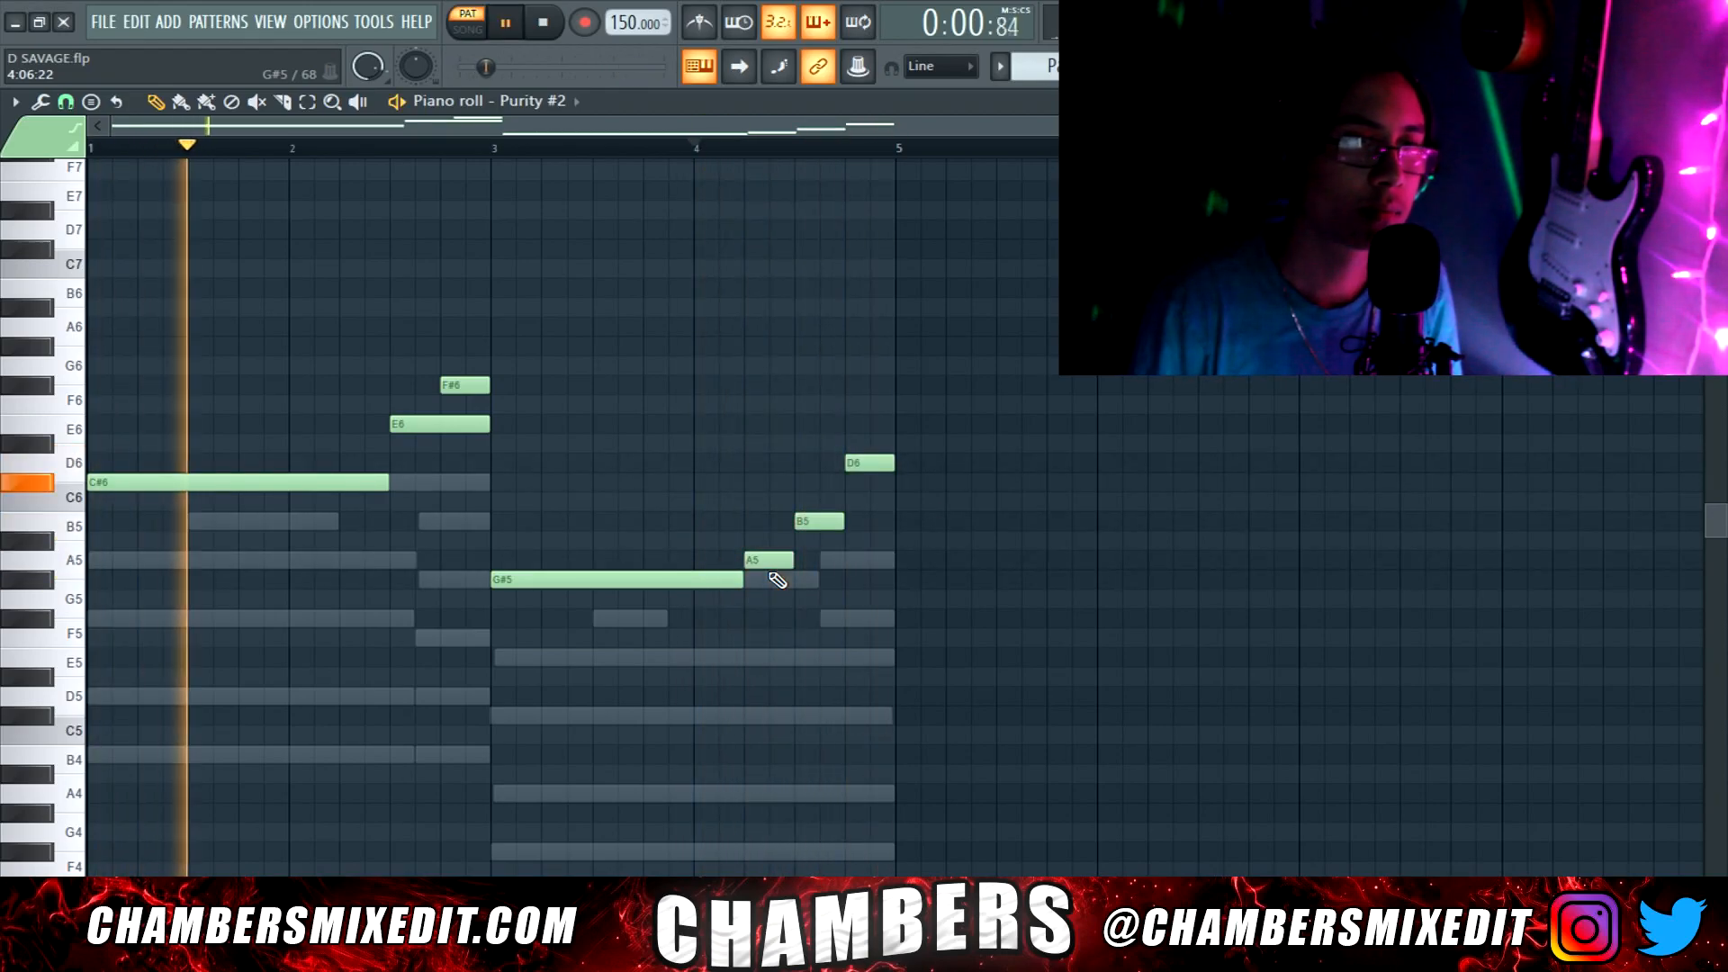
{"action": "left_click", "coordinate": [538, 101]}
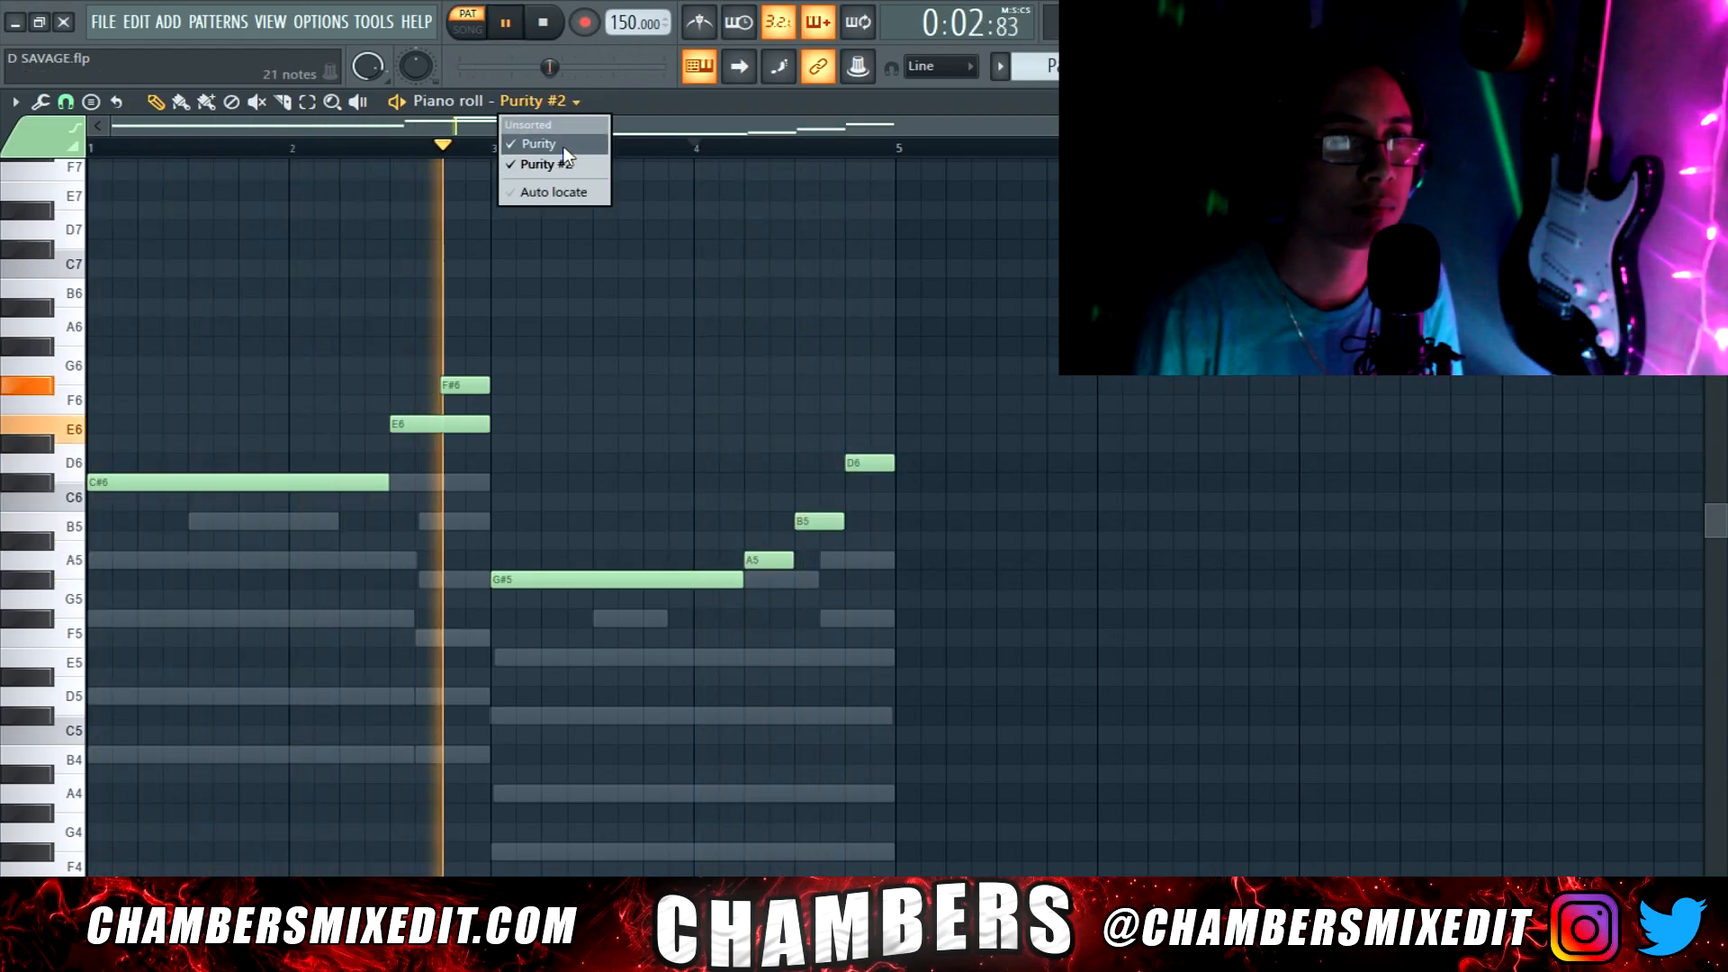
{"action": "left_click", "coordinate": [537, 143]}
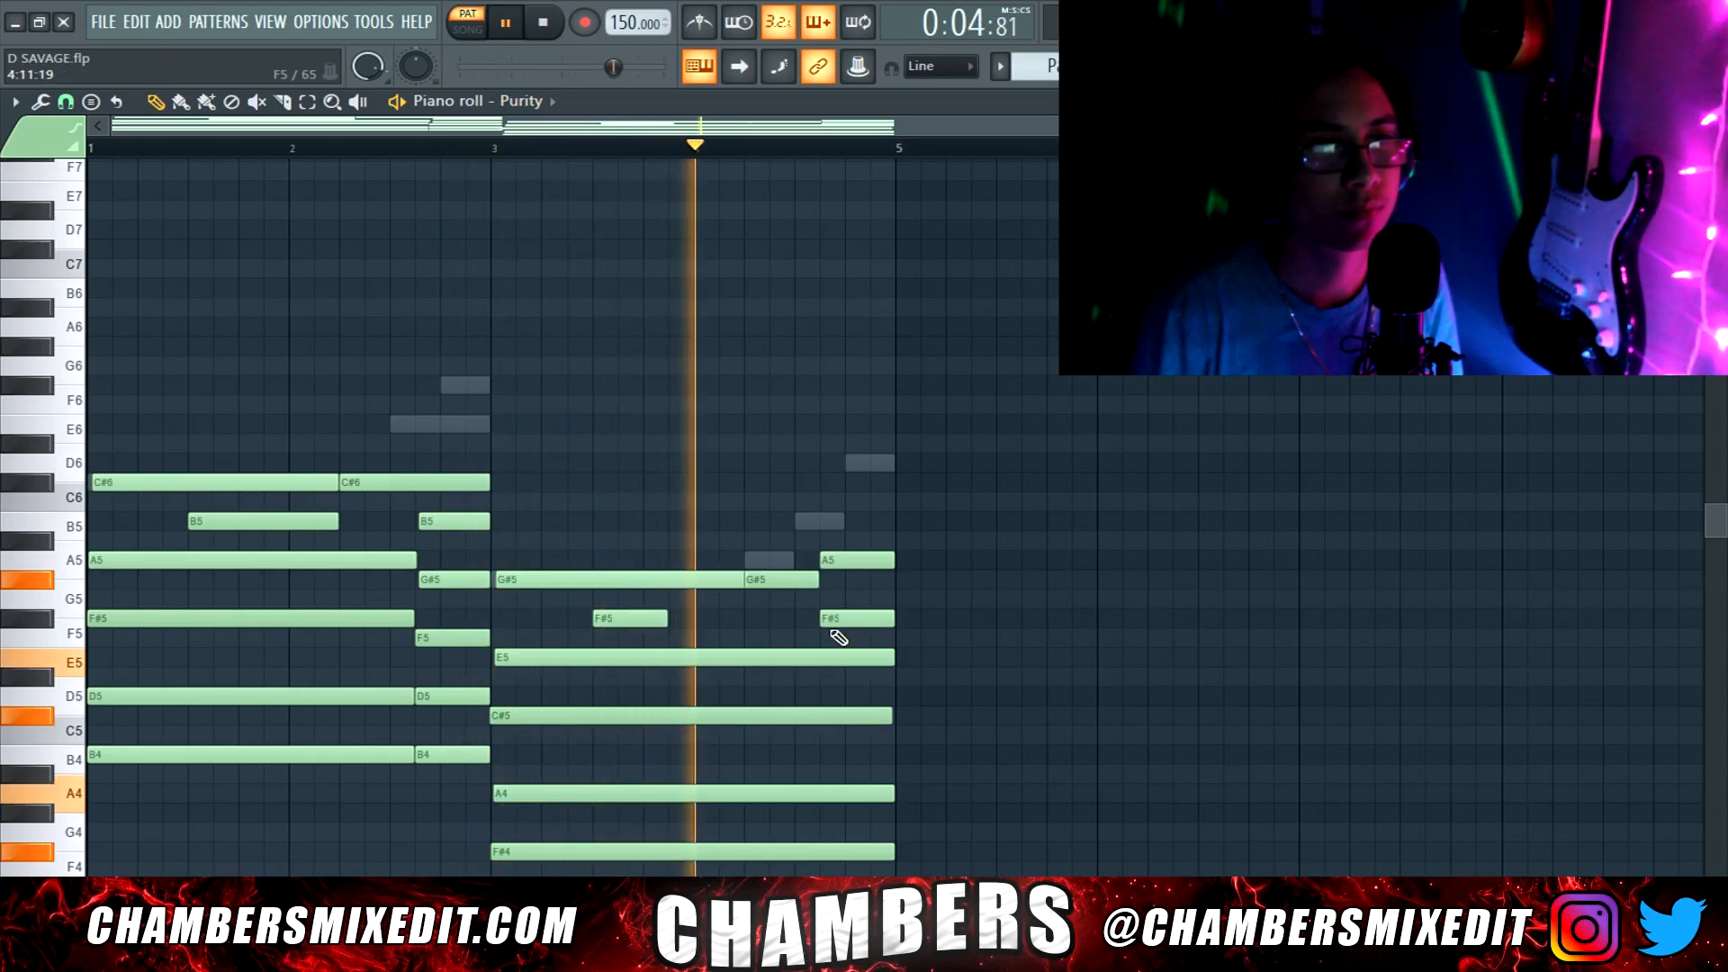
{"action": "right_click", "coordinate": [830, 622]}
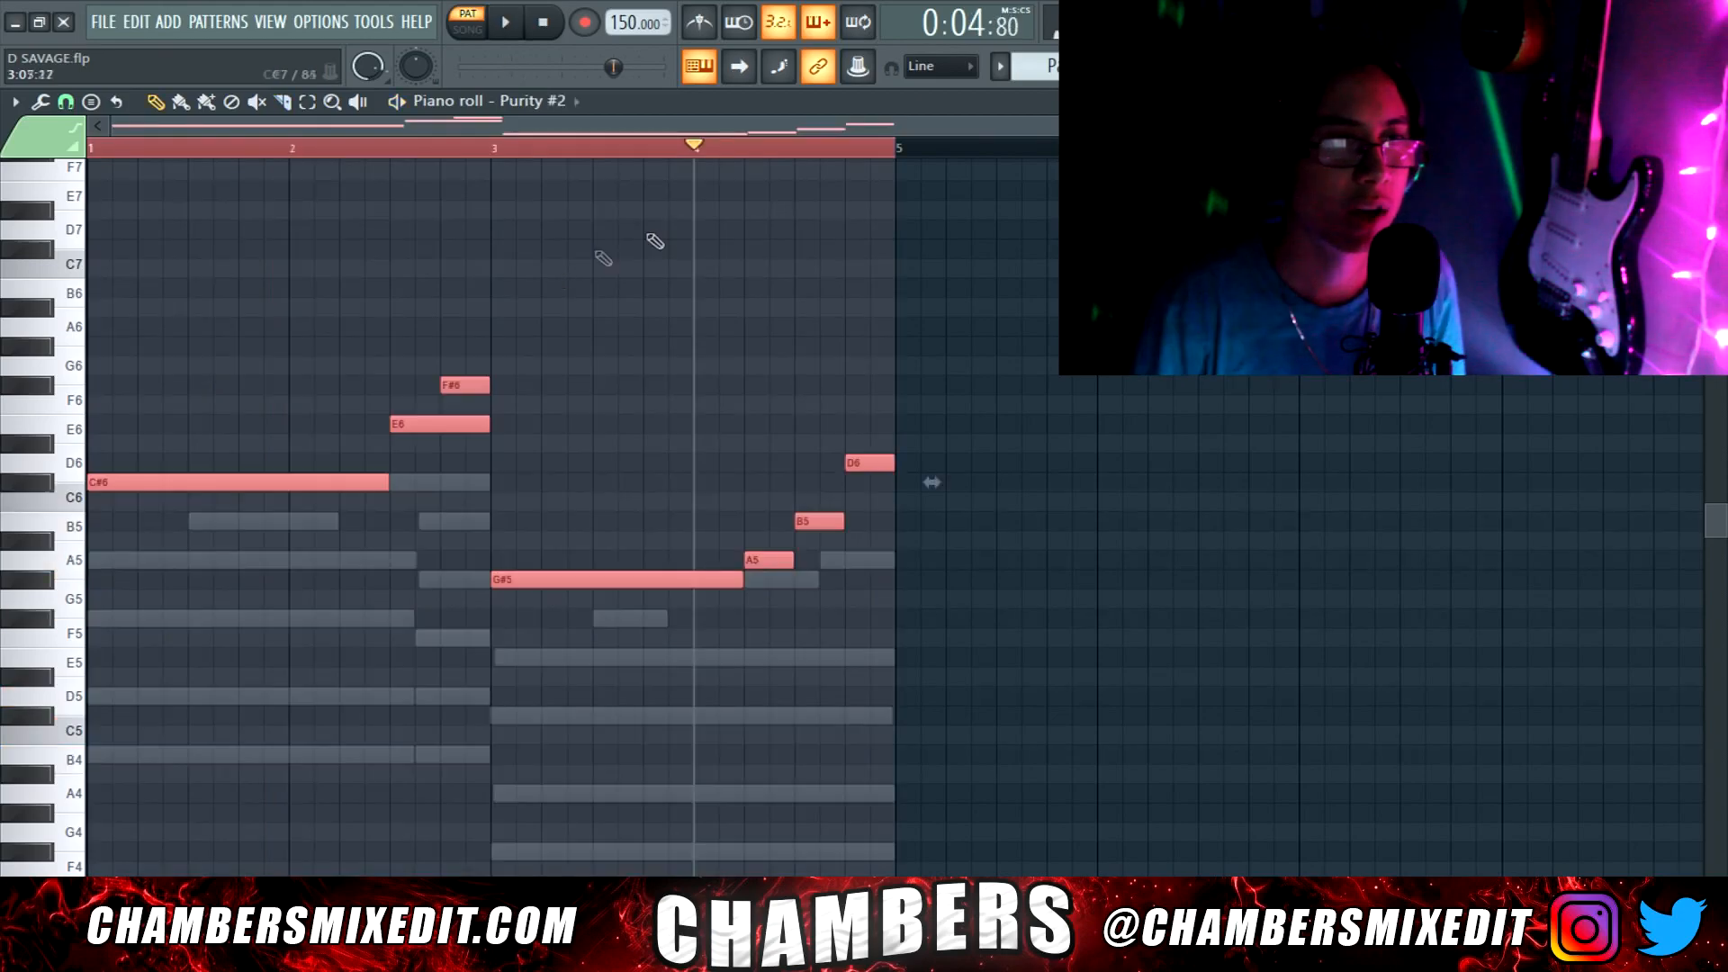
Move the Purity #2 melody from Pattern 1 into Pattern 2 and place that pattern on Track 2 at bar 1
{"action": "key", "text": "Delete"}
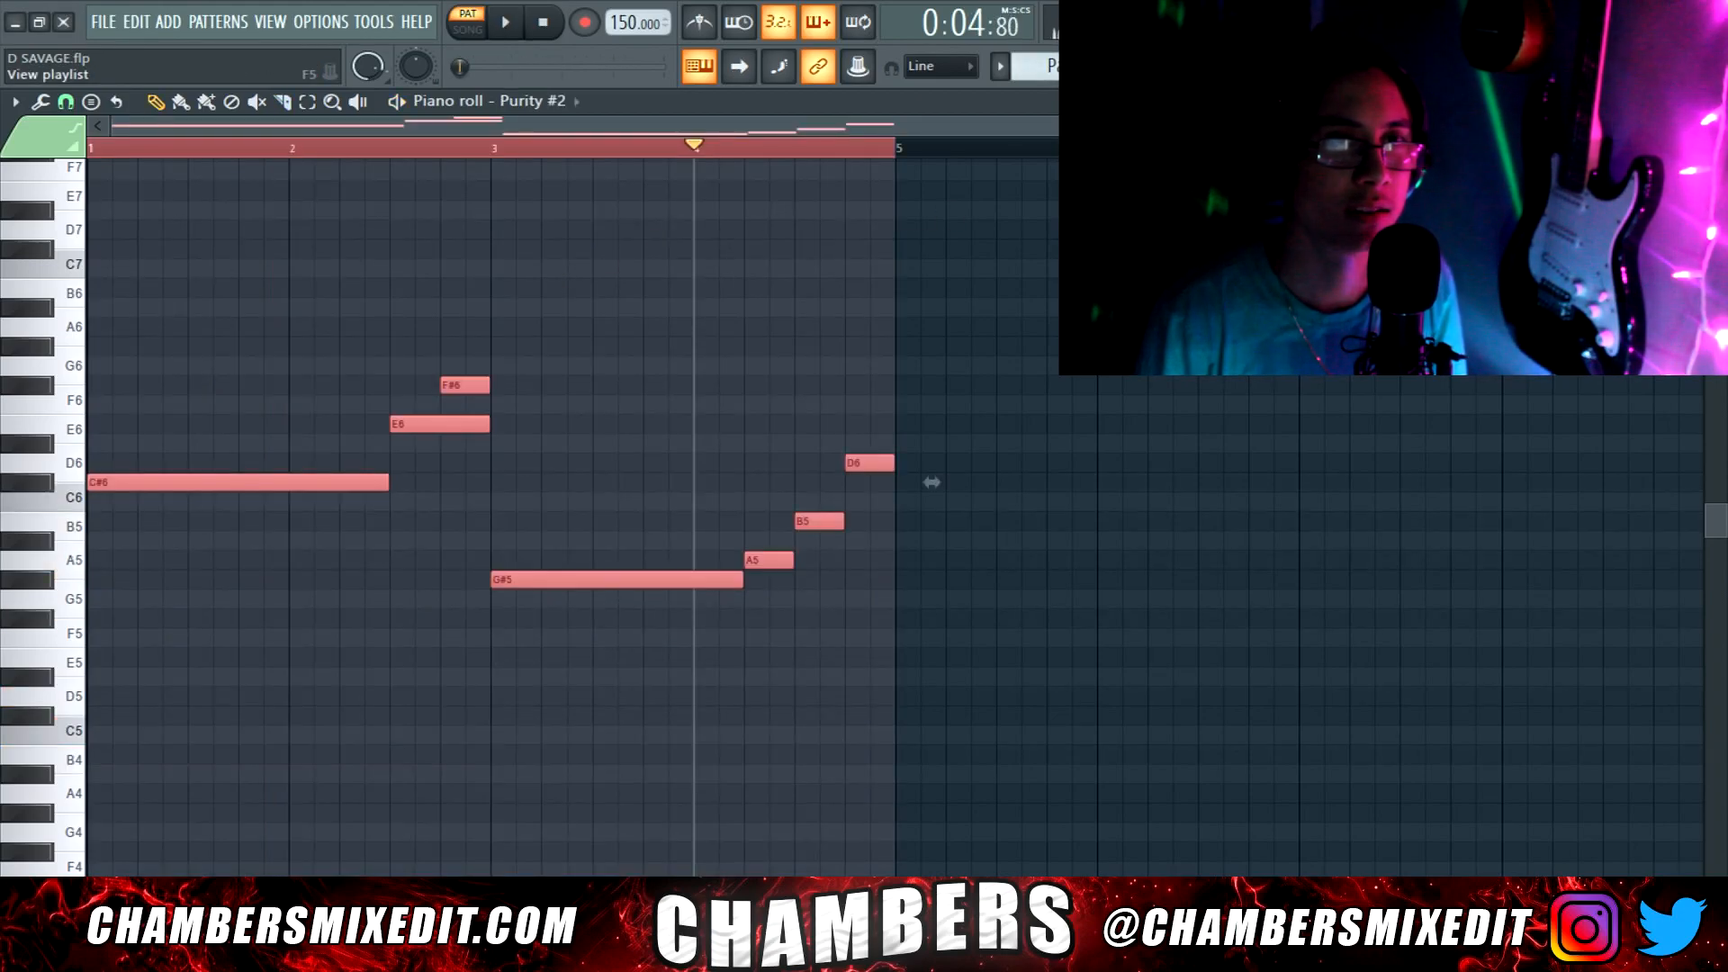
{"action": "key", "text": "F5"}
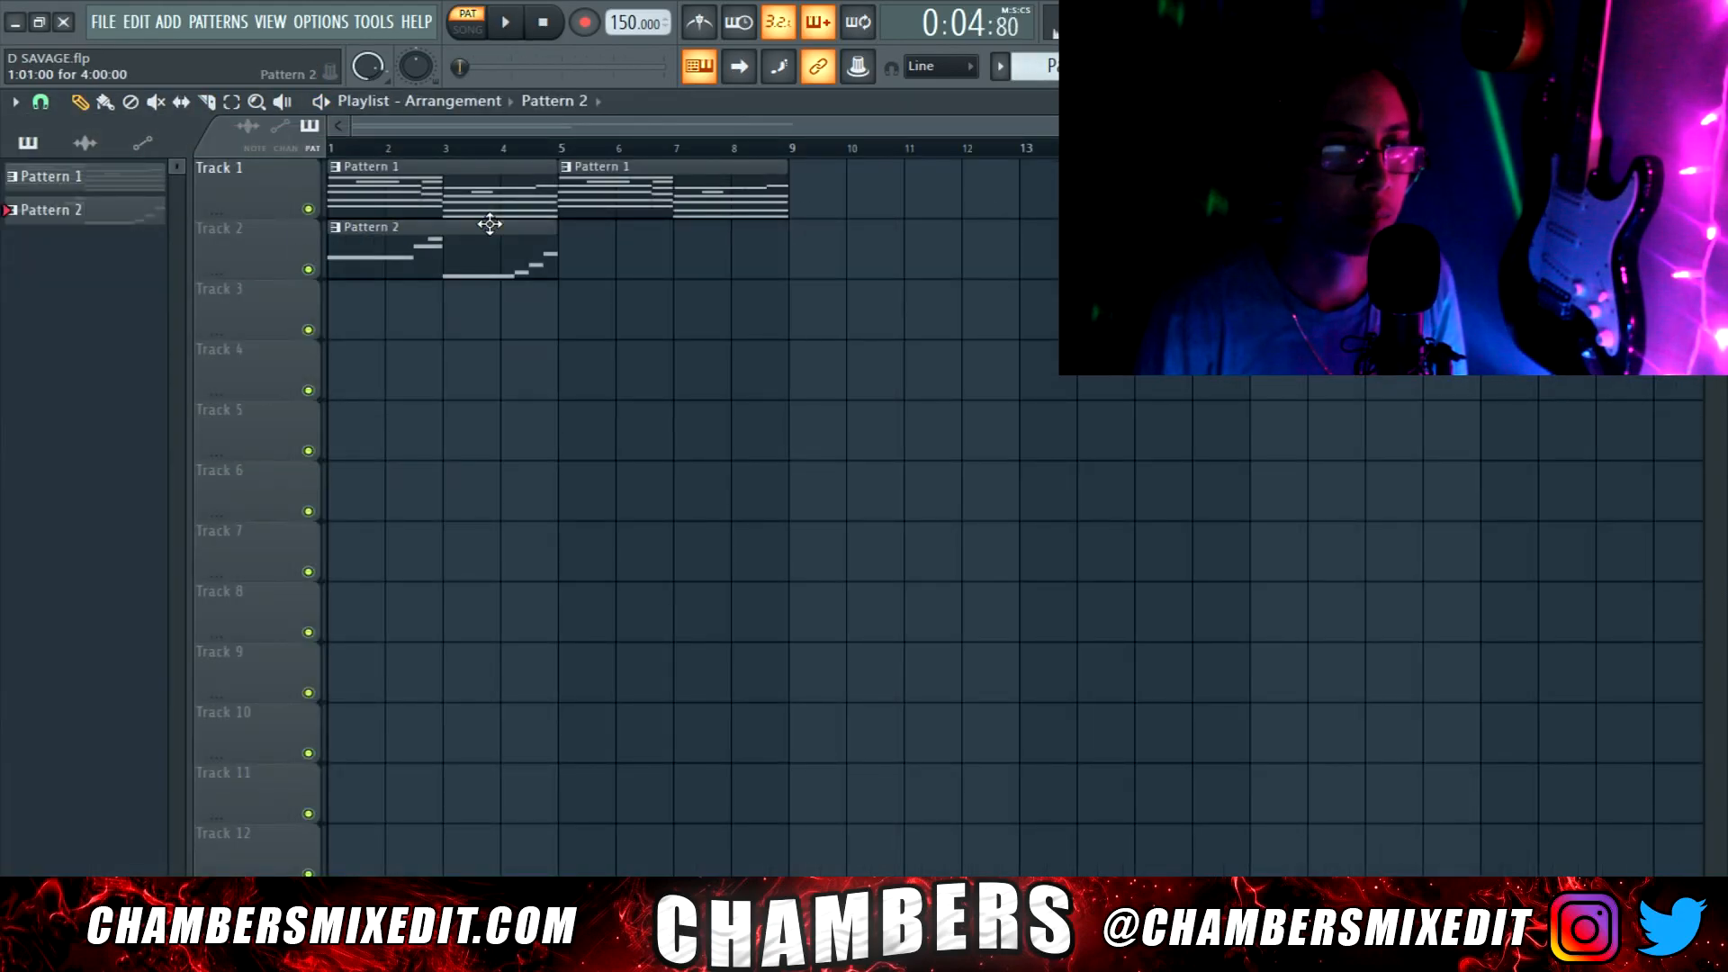
Add a third Purity channel and load the Vibra HandBell preset from the Bell & Perc category
{"action": "key", "text": "F6"}
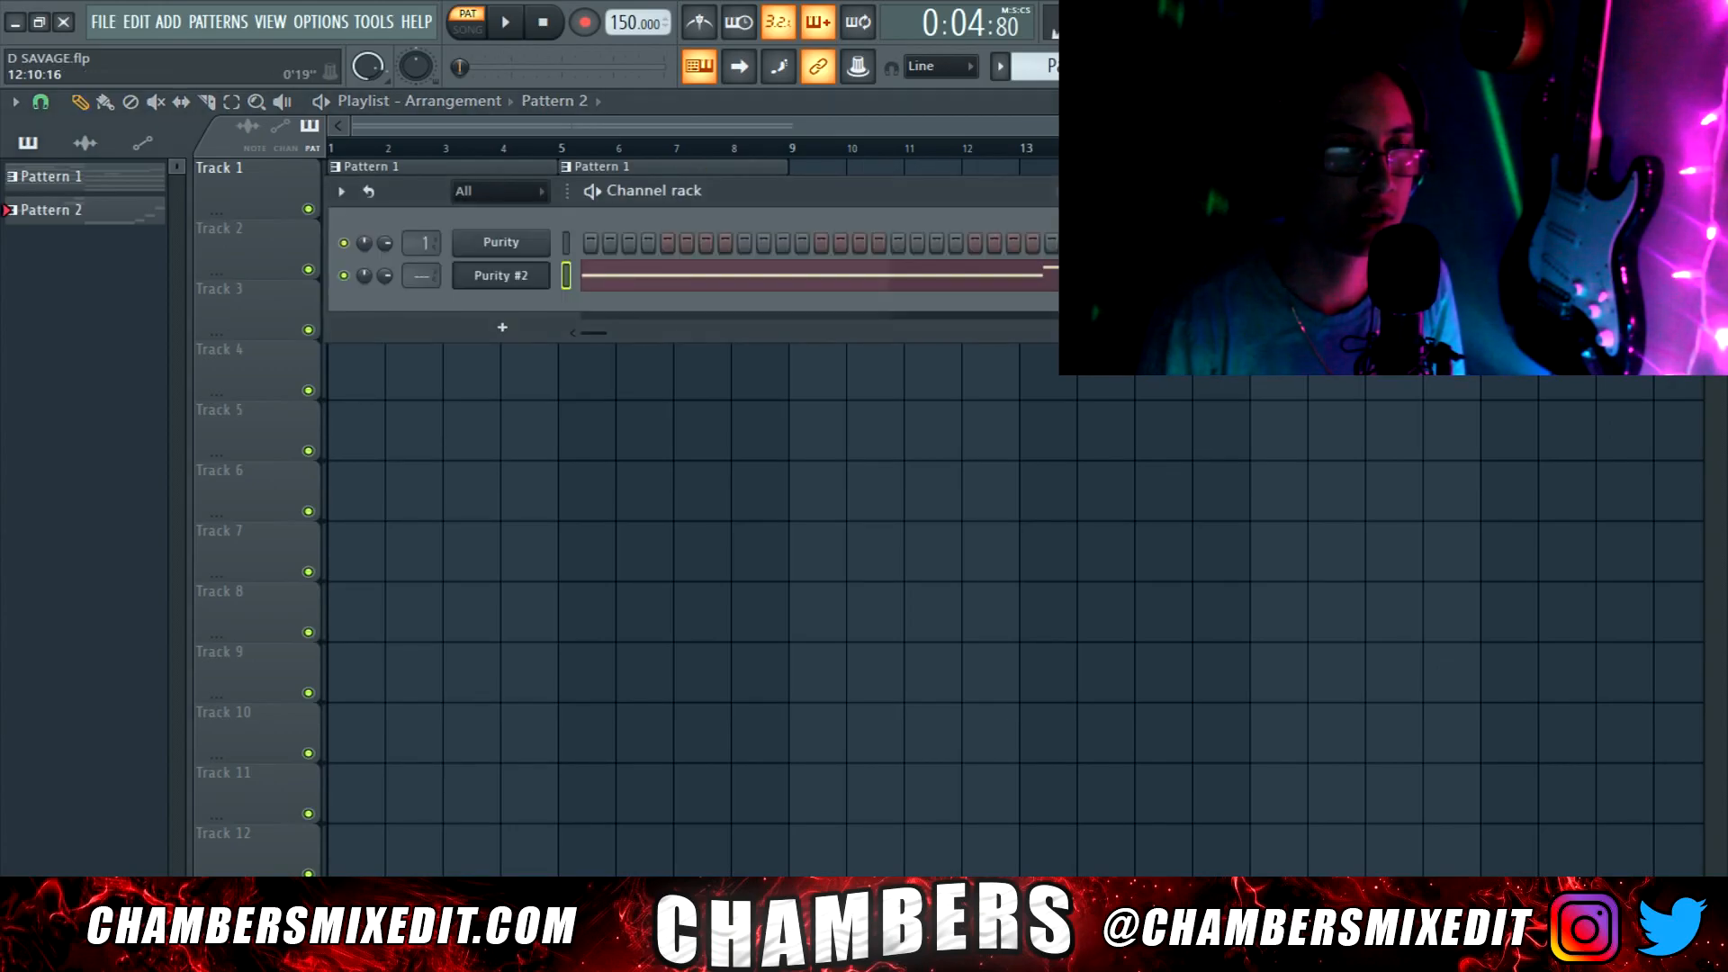
{"action": "left_click", "coordinate": [502, 327]}
{"action": "left_click", "coordinate": [709, 315]}
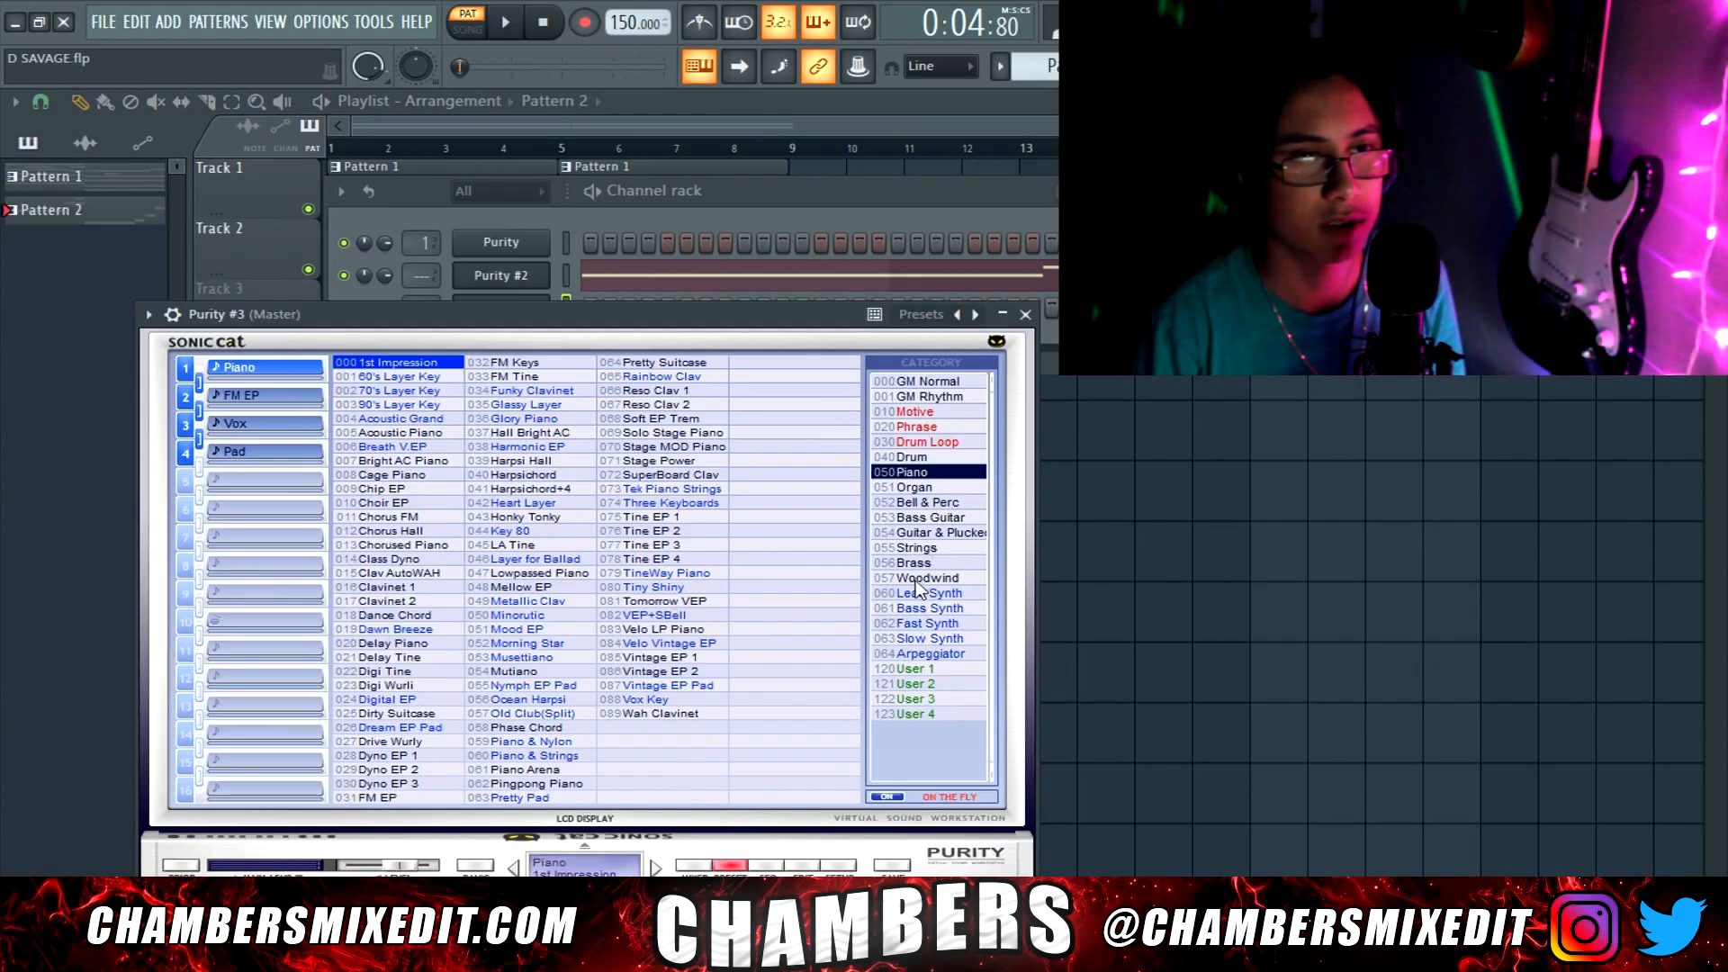
{"action": "left_click", "coordinate": [924, 504]}
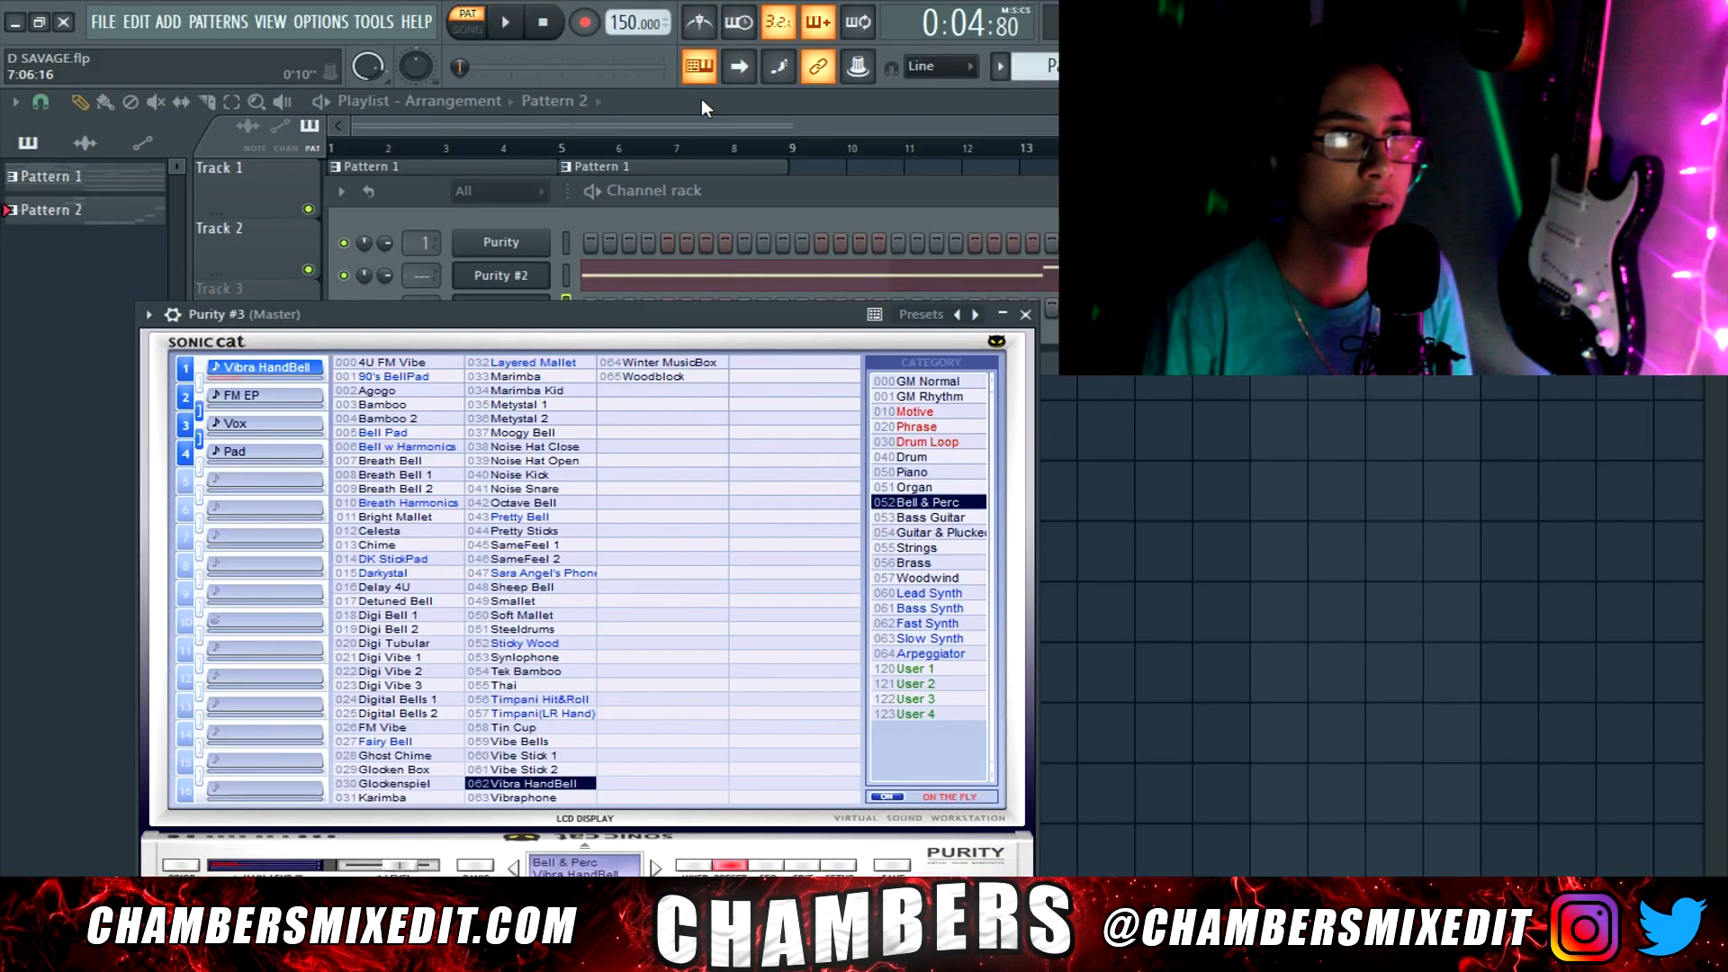
In the piano roll for Purity #3, place a C#6 at the start of bar 1 and shorten it to two steps
{"action": "left_click", "coordinate": [700, 101]}
{"action": "double_click", "coordinate": [439, 171]}
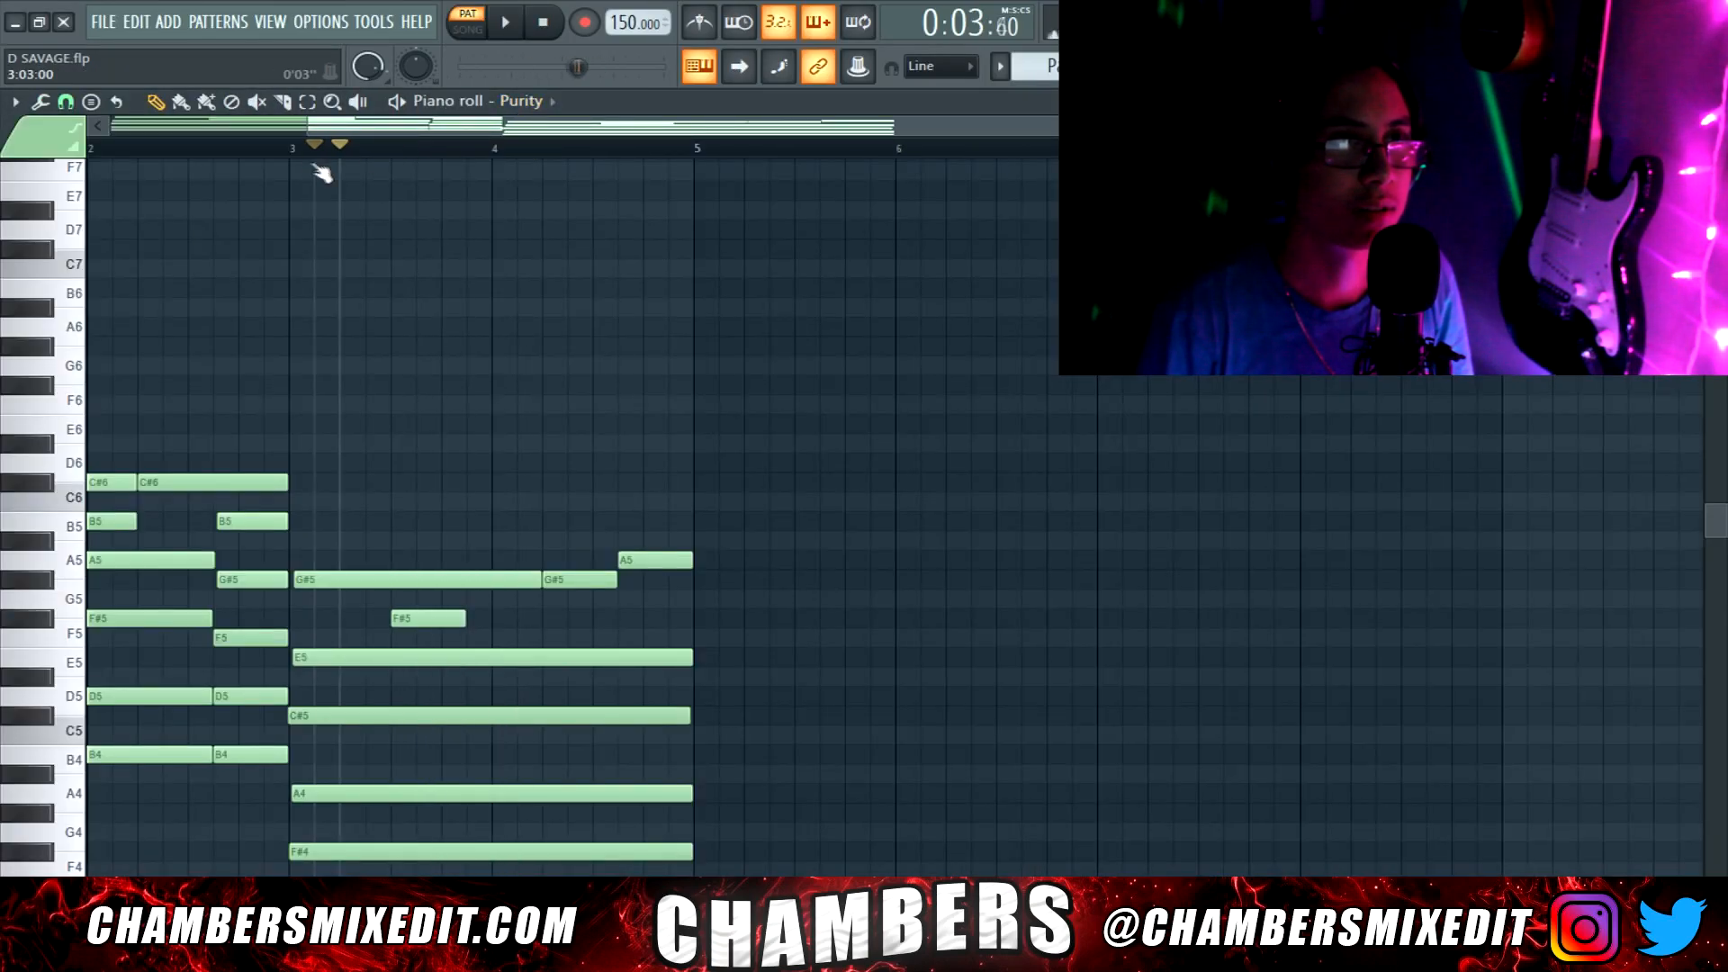
{"action": "left_click_drag", "start_coordinate": [463, 136], "coordinate": [306, 149]}
{"action": "left_click", "coordinate": [553, 101]}
{"action": "left_click", "coordinate": [537, 185]}
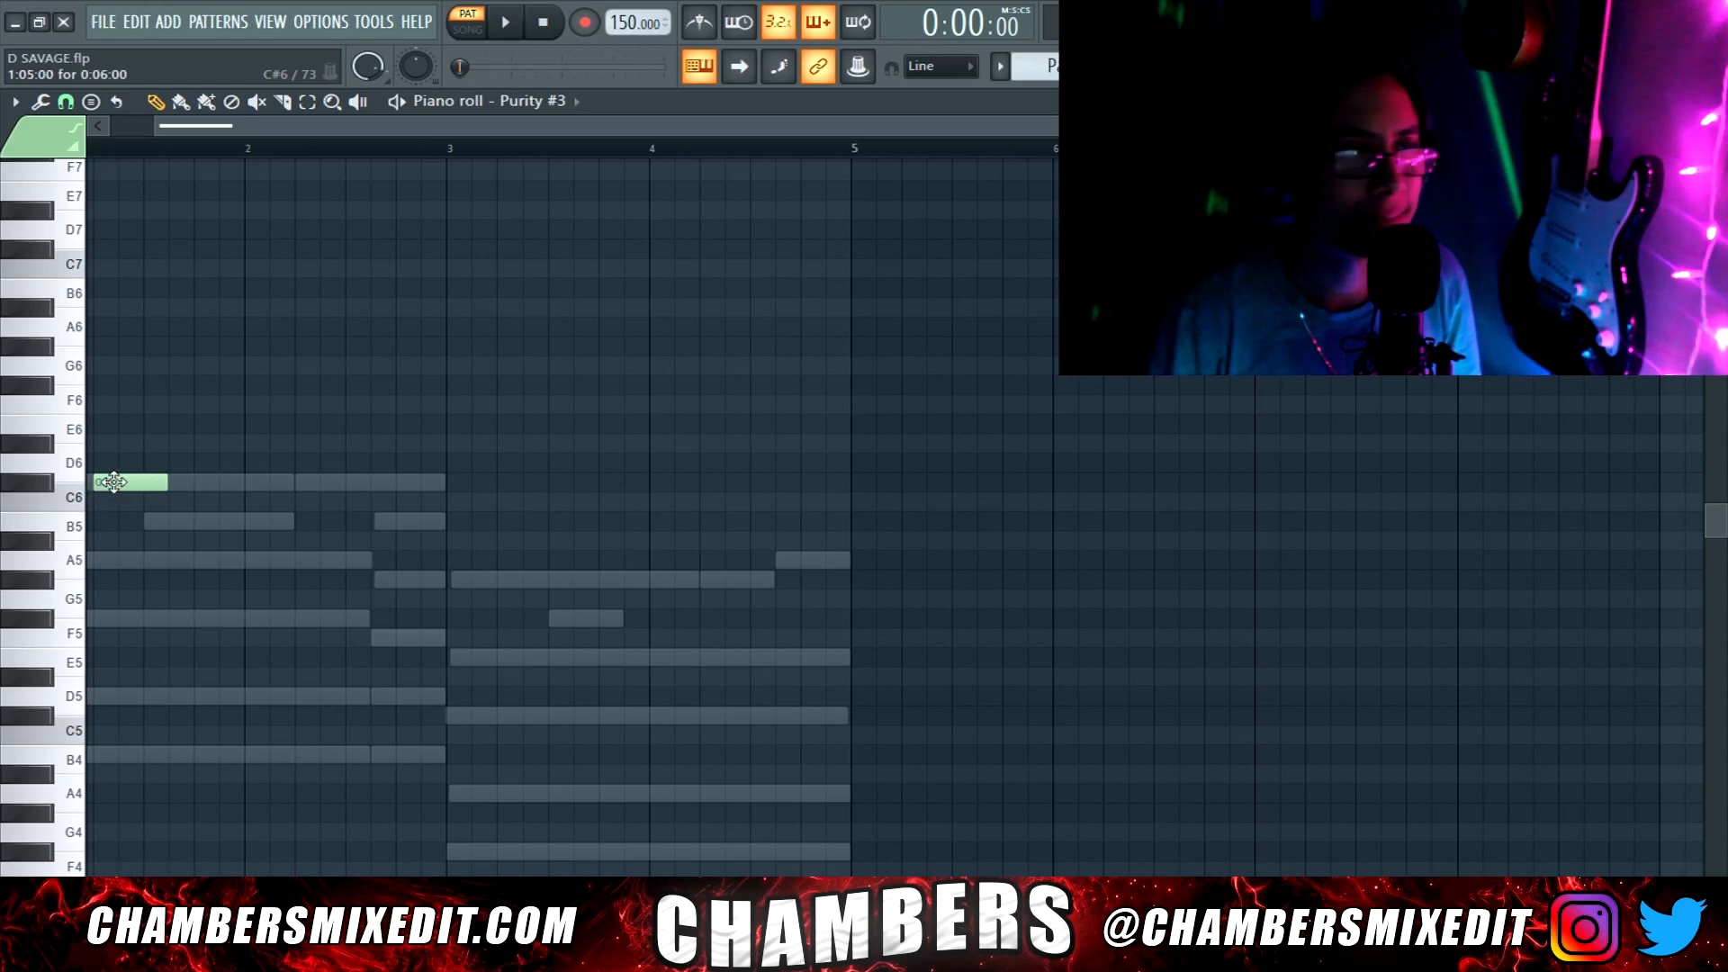
{"action": "left_click_drag", "start_coordinate": [114, 482], "coordinate": [43, 499]}
{"action": "left_click_drag", "start_coordinate": [158, 486], "coordinate": [109, 491]}
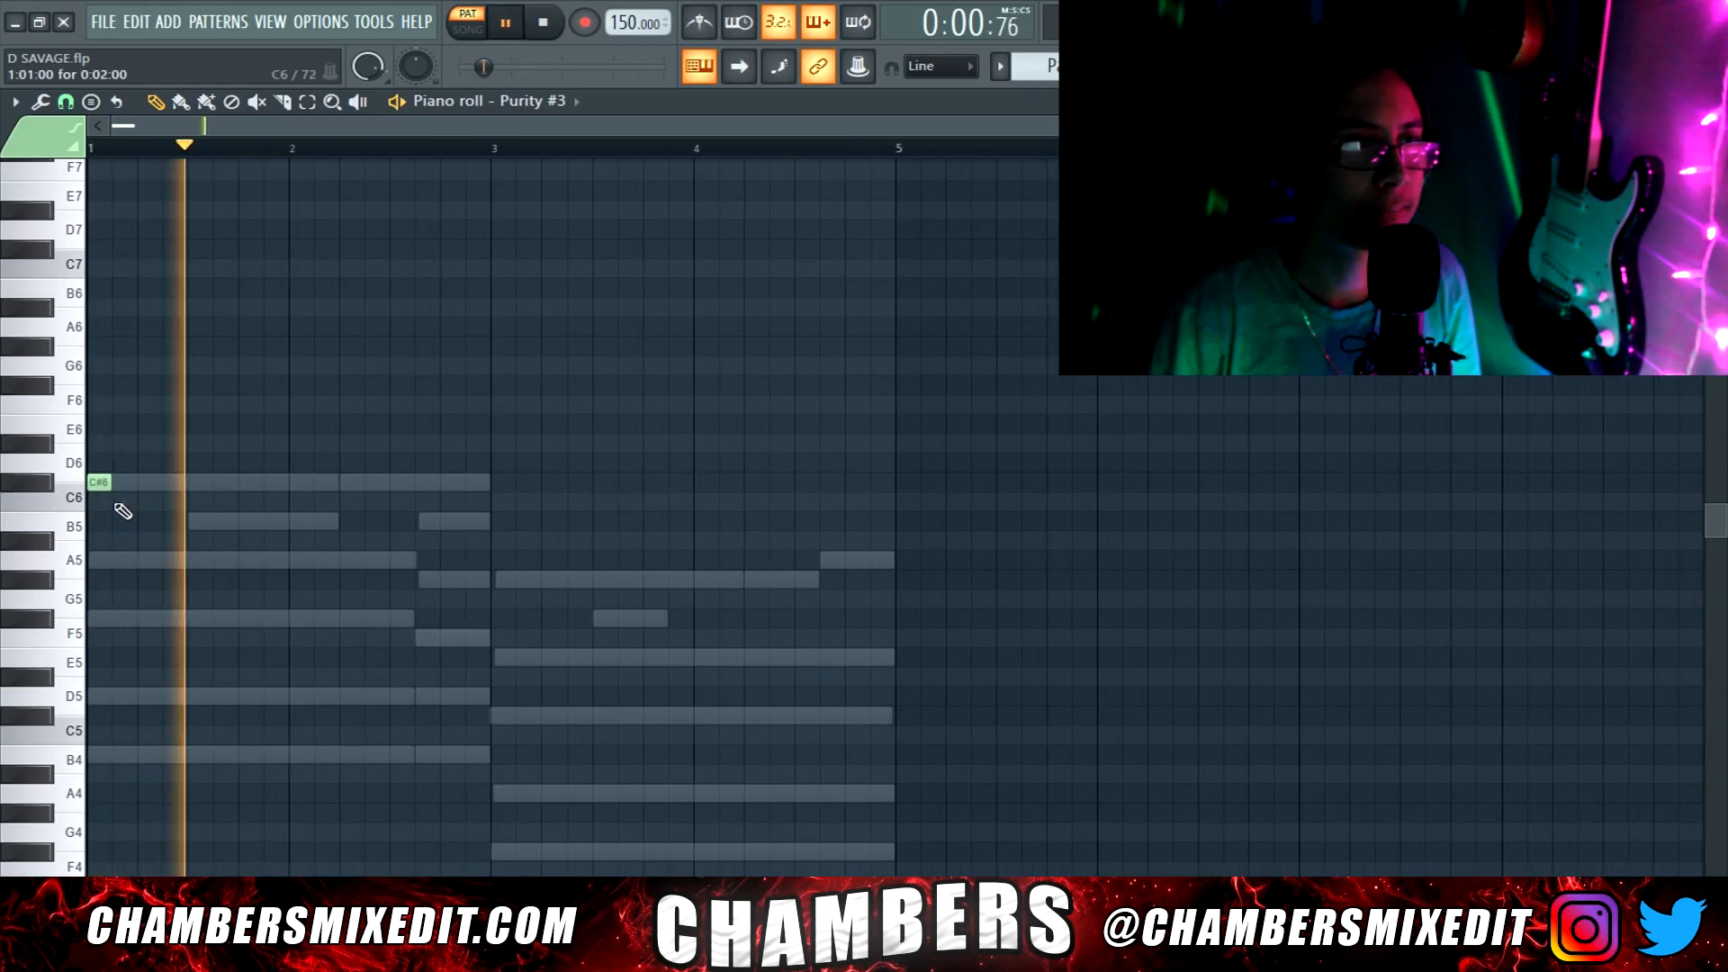
Add two-step B5, C#6 and G#5 notes across bars 1 and 2, listen in song mode, and try the last note a semitone higher
{"action": "left_click", "coordinate": [244, 521]}
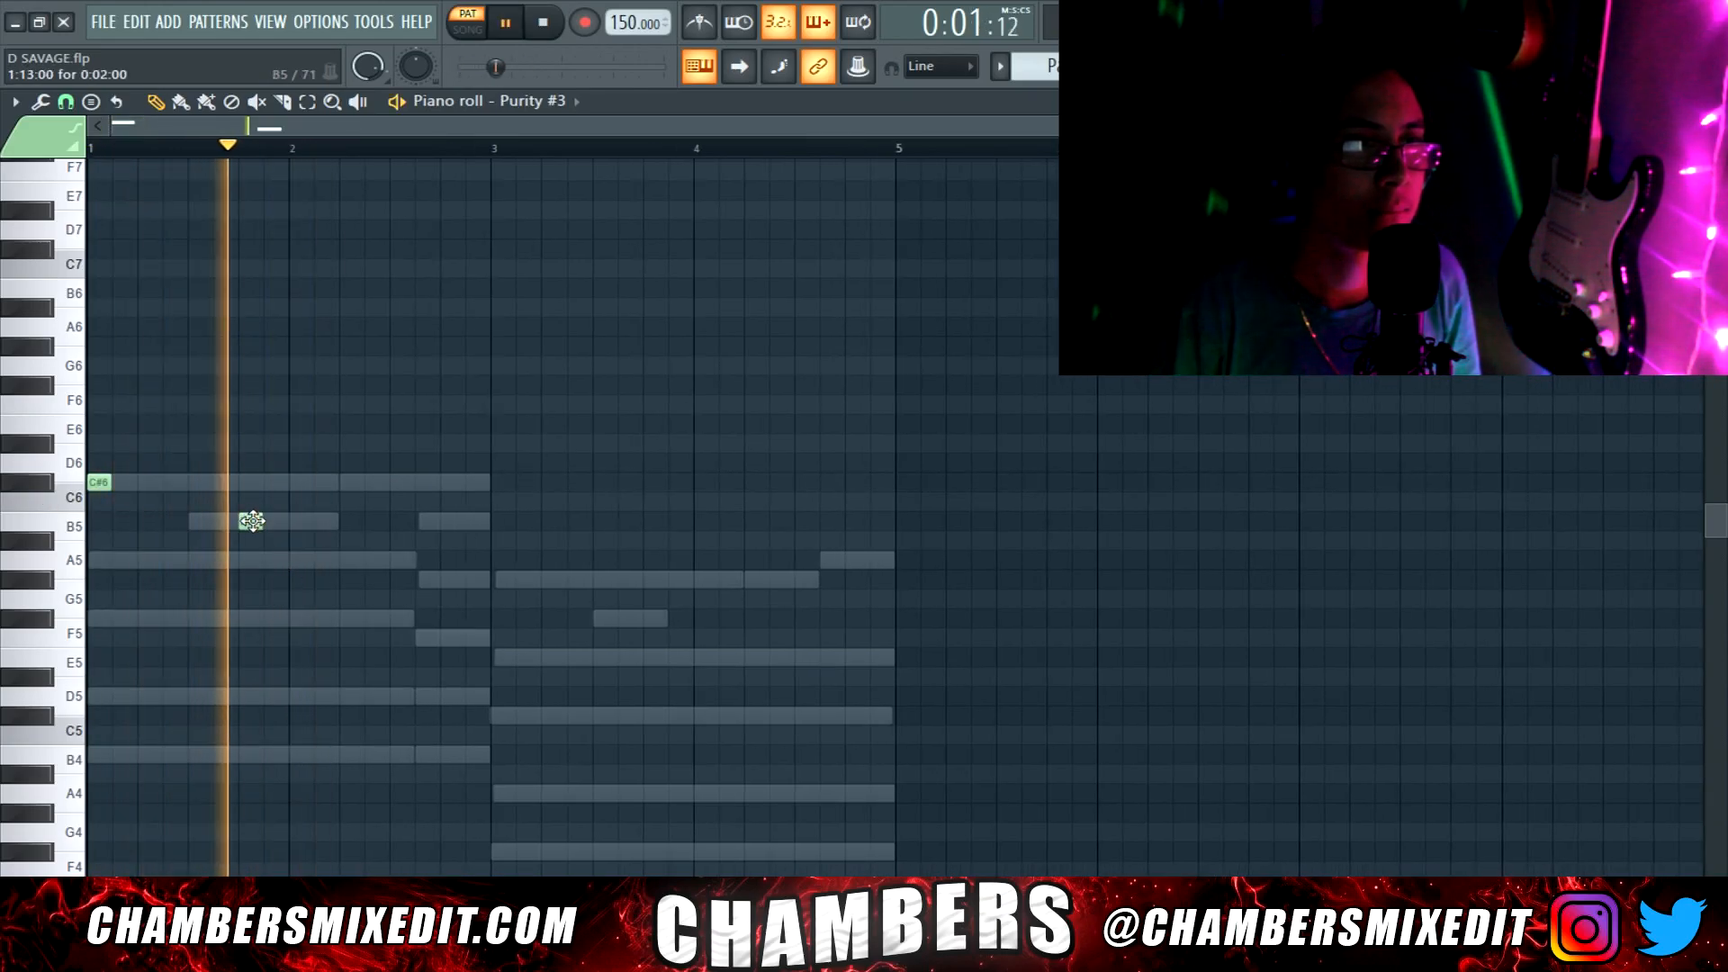
{"action": "left_click", "coordinate": [425, 483]}
{"action": "key", "text": "space"}
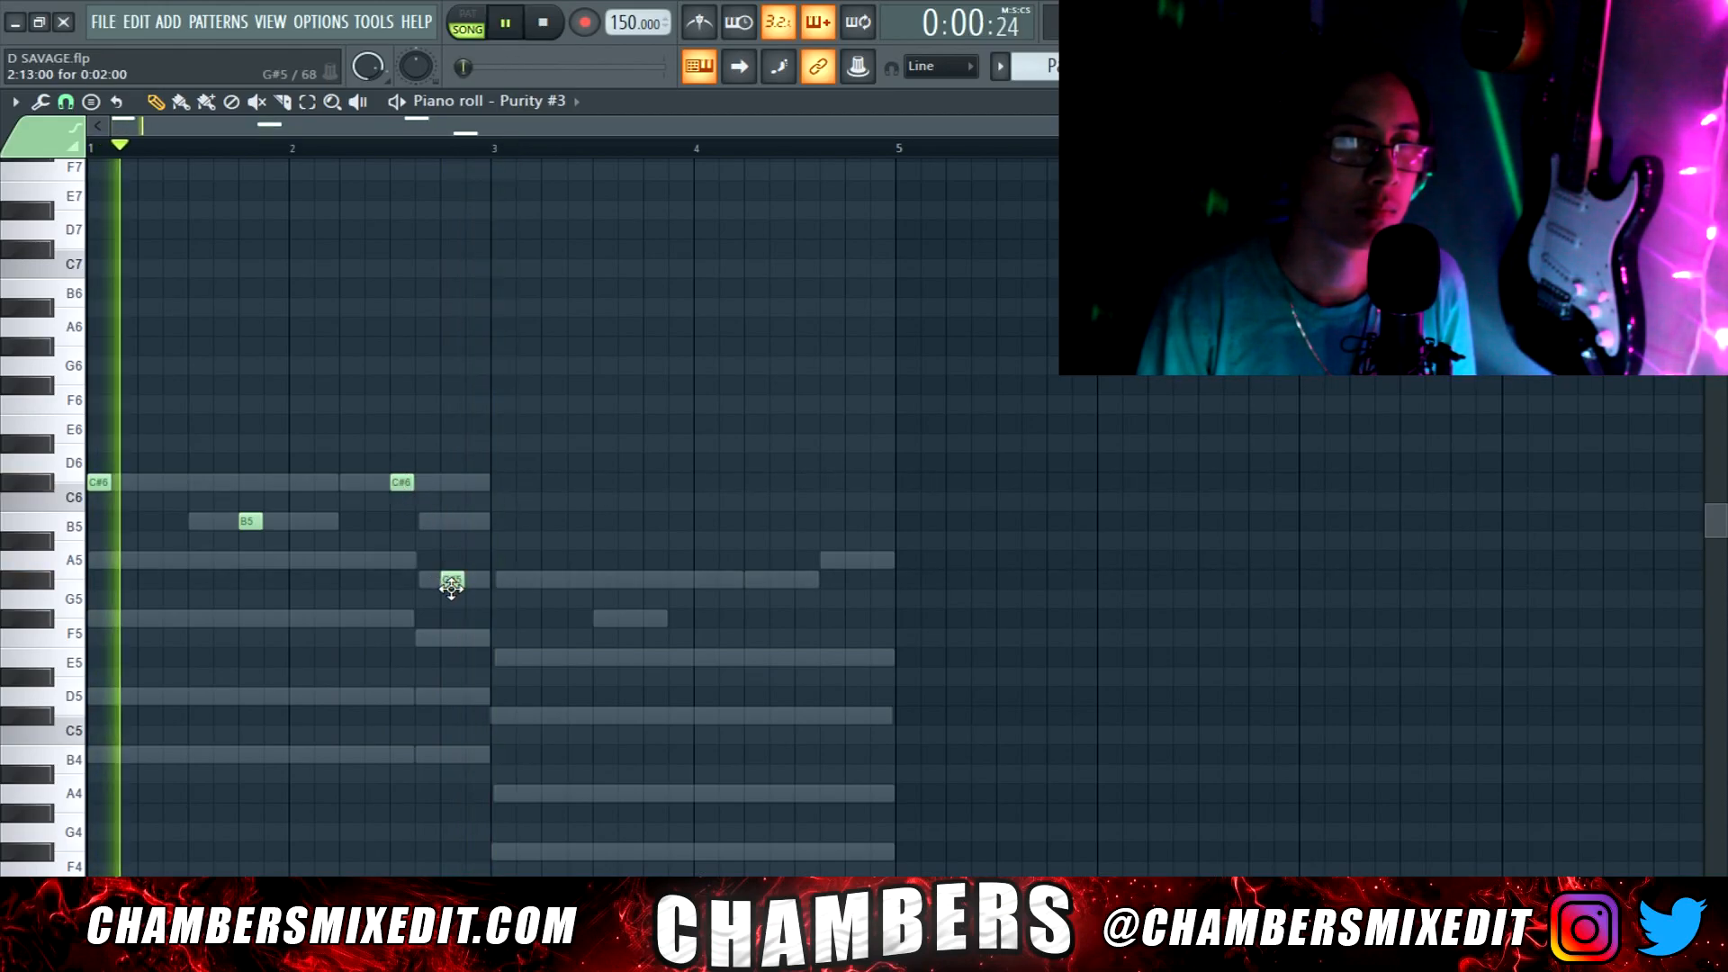
{"action": "left_click_drag", "start_coordinate": [452, 581], "coordinate": [452, 560]}
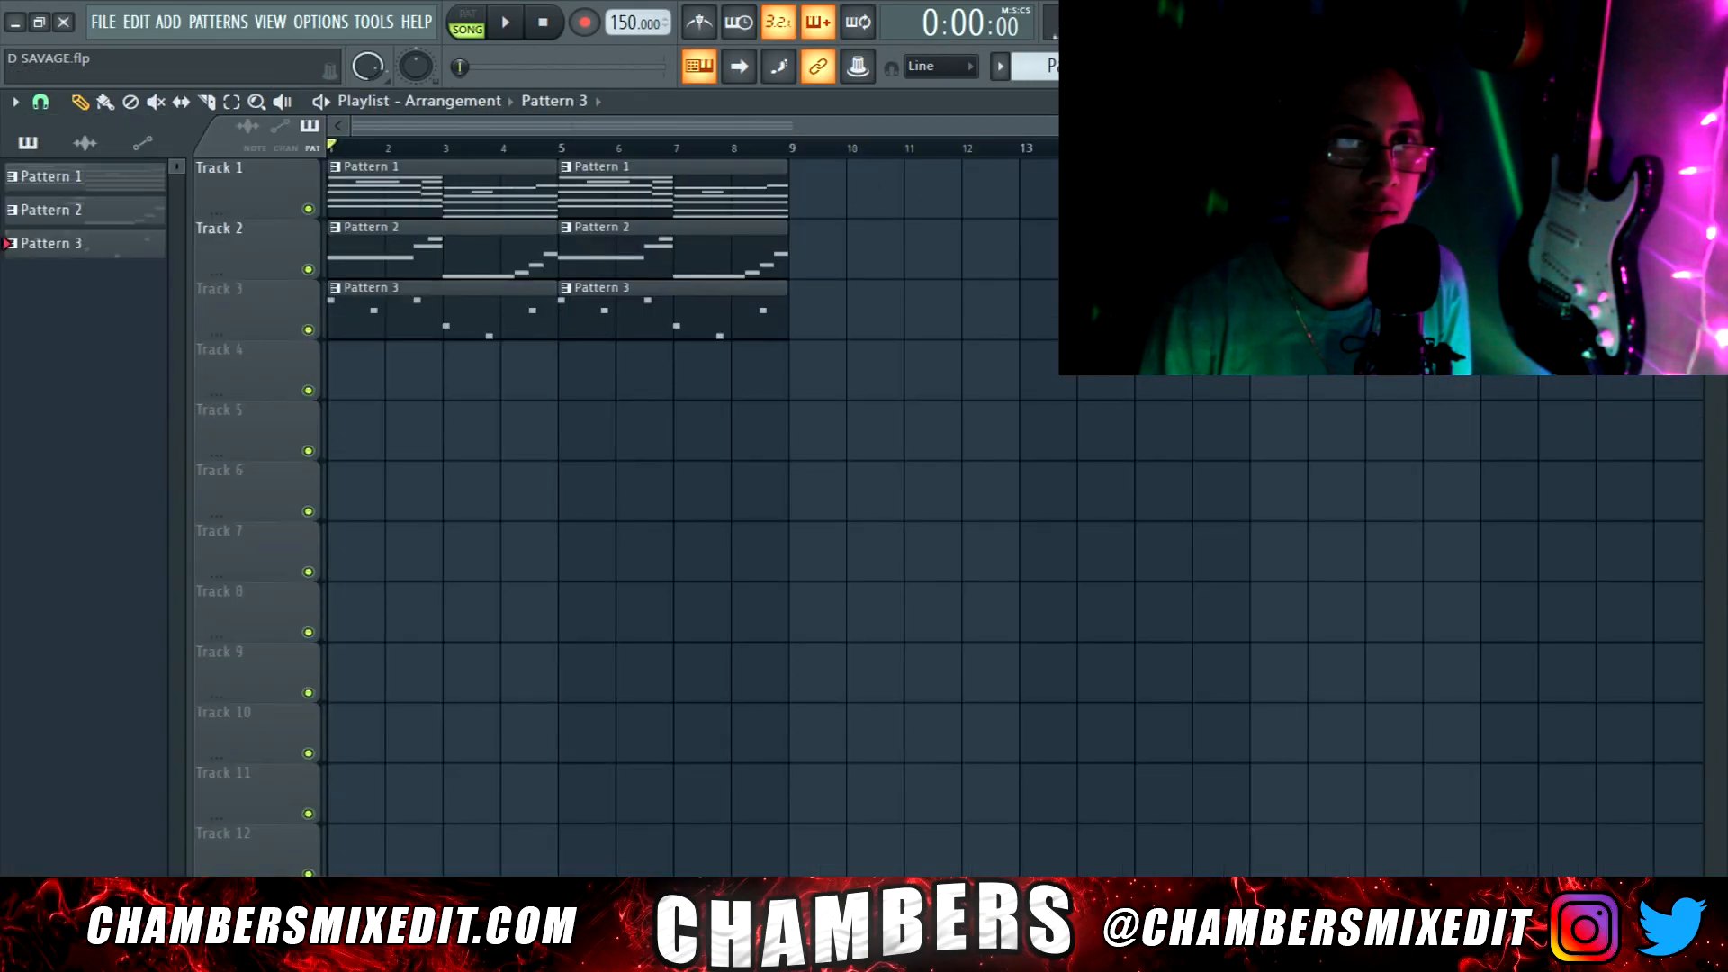
Add a fourth Purity channel and open the Fast Synth category of its presets
{"action": "key", "text": "F6"}
{"action": "left_click", "coordinate": [520, 367]}
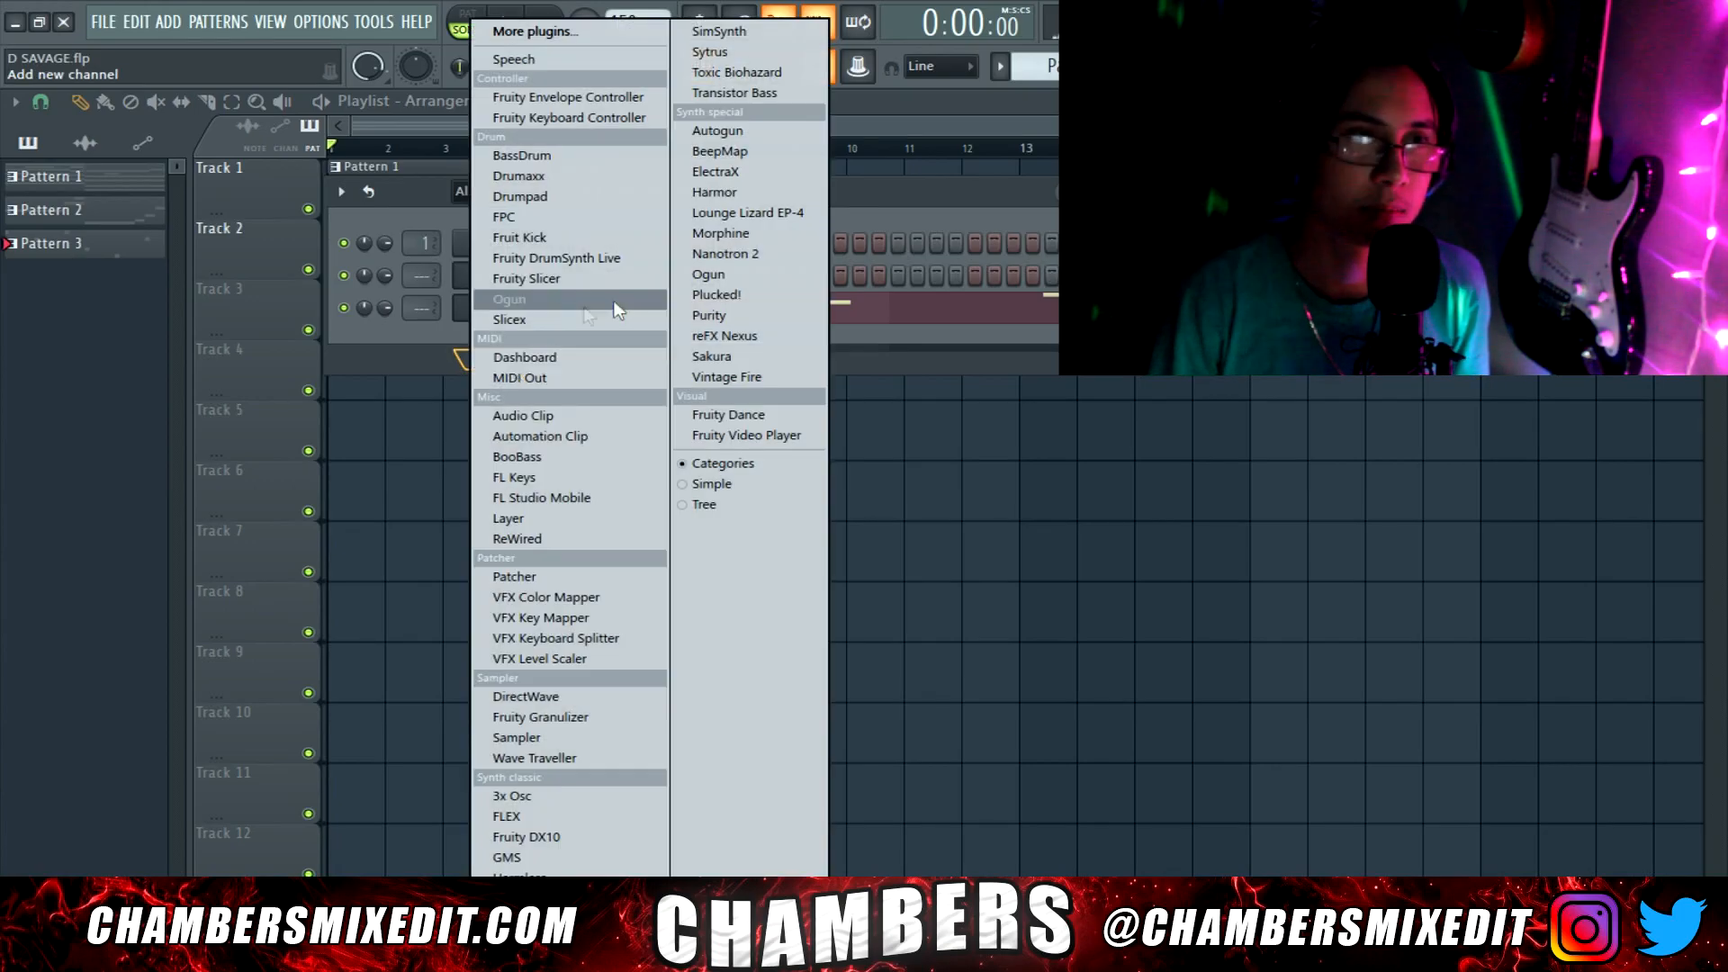
{"action": "left_click", "coordinate": [710, 317]}
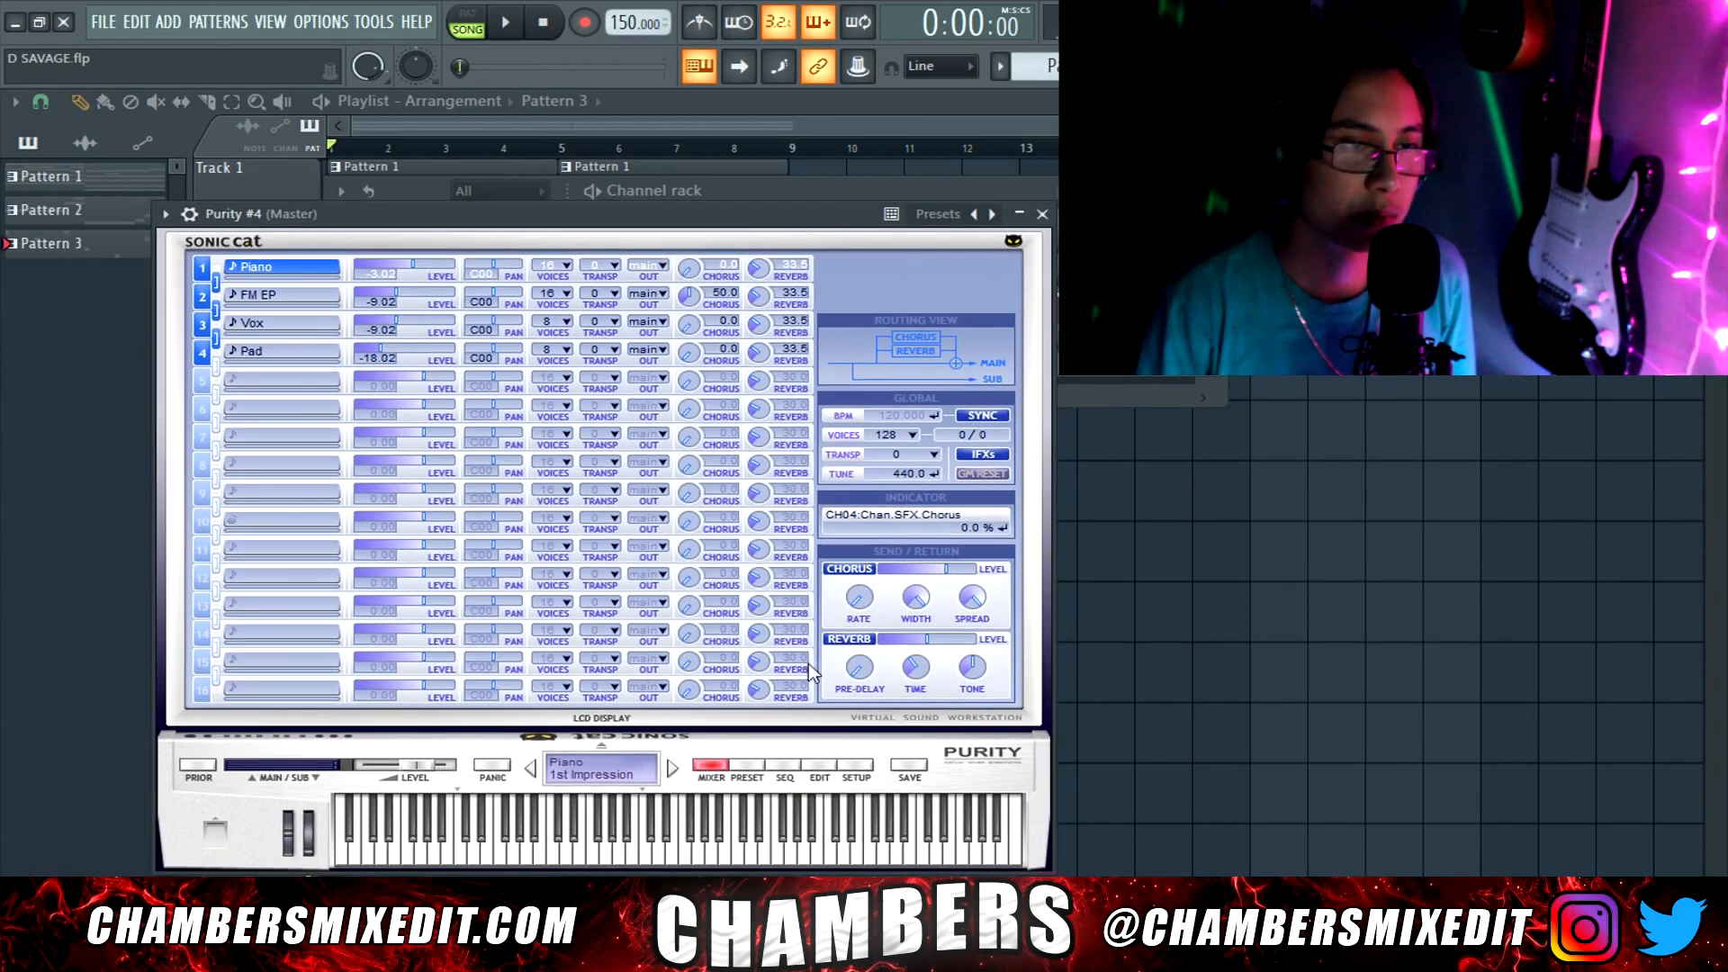
{"action": "left_click", "coordinate": [743, 766]}
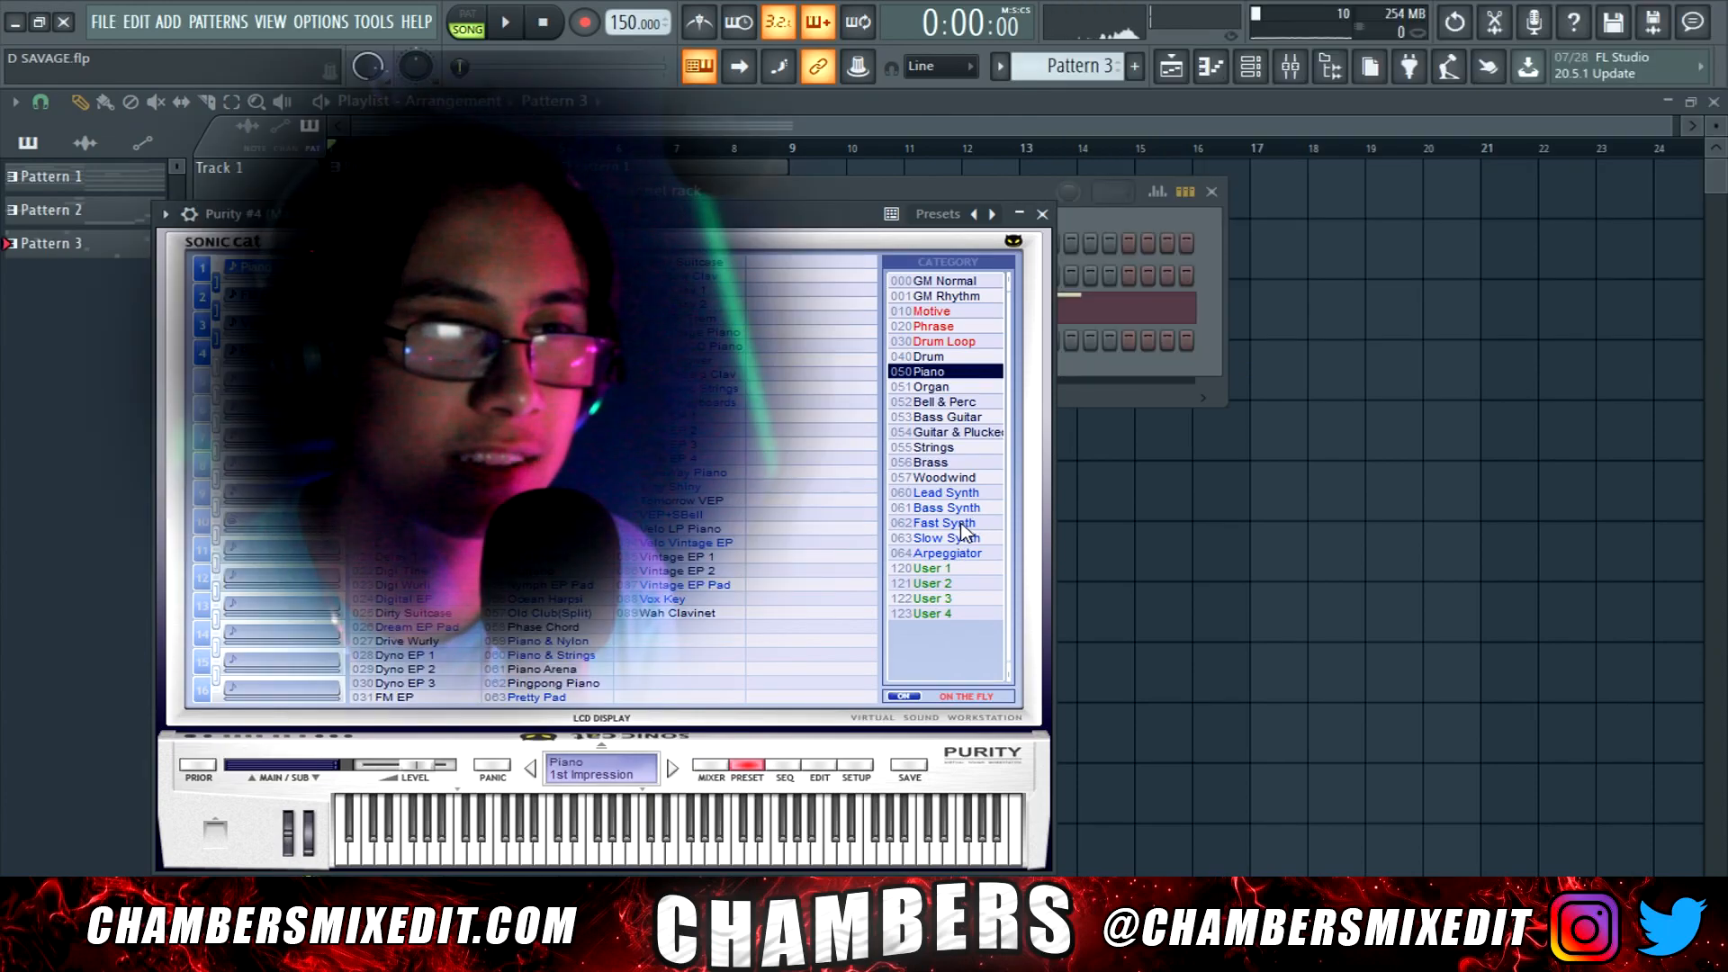
{"action": "left_click", "coordinate": [954, 523]}
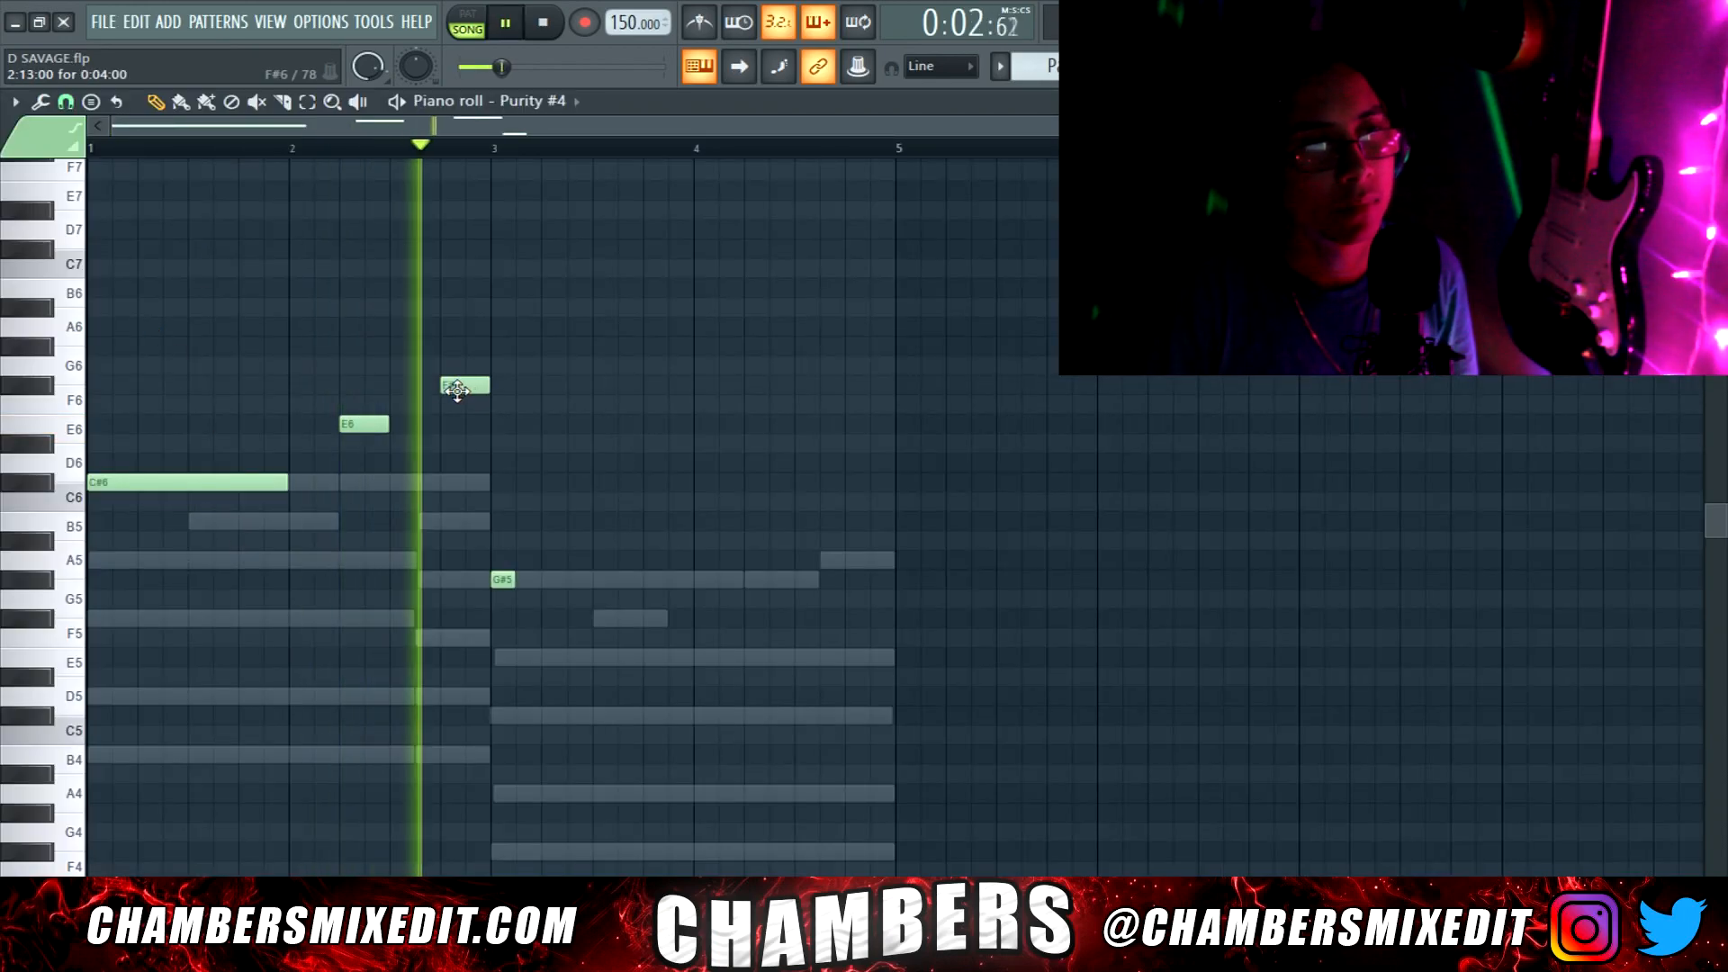
Listen to the Purity #4 melody and move the F#6 in bar 2 earlier so it directly follows the E6
{"action": "key", "text": "space"}
{"action": "key", "text": "space"}
{"action": "left_click_drag", "start_coordinate": [441, 394], "coordinate": [390, 392]}
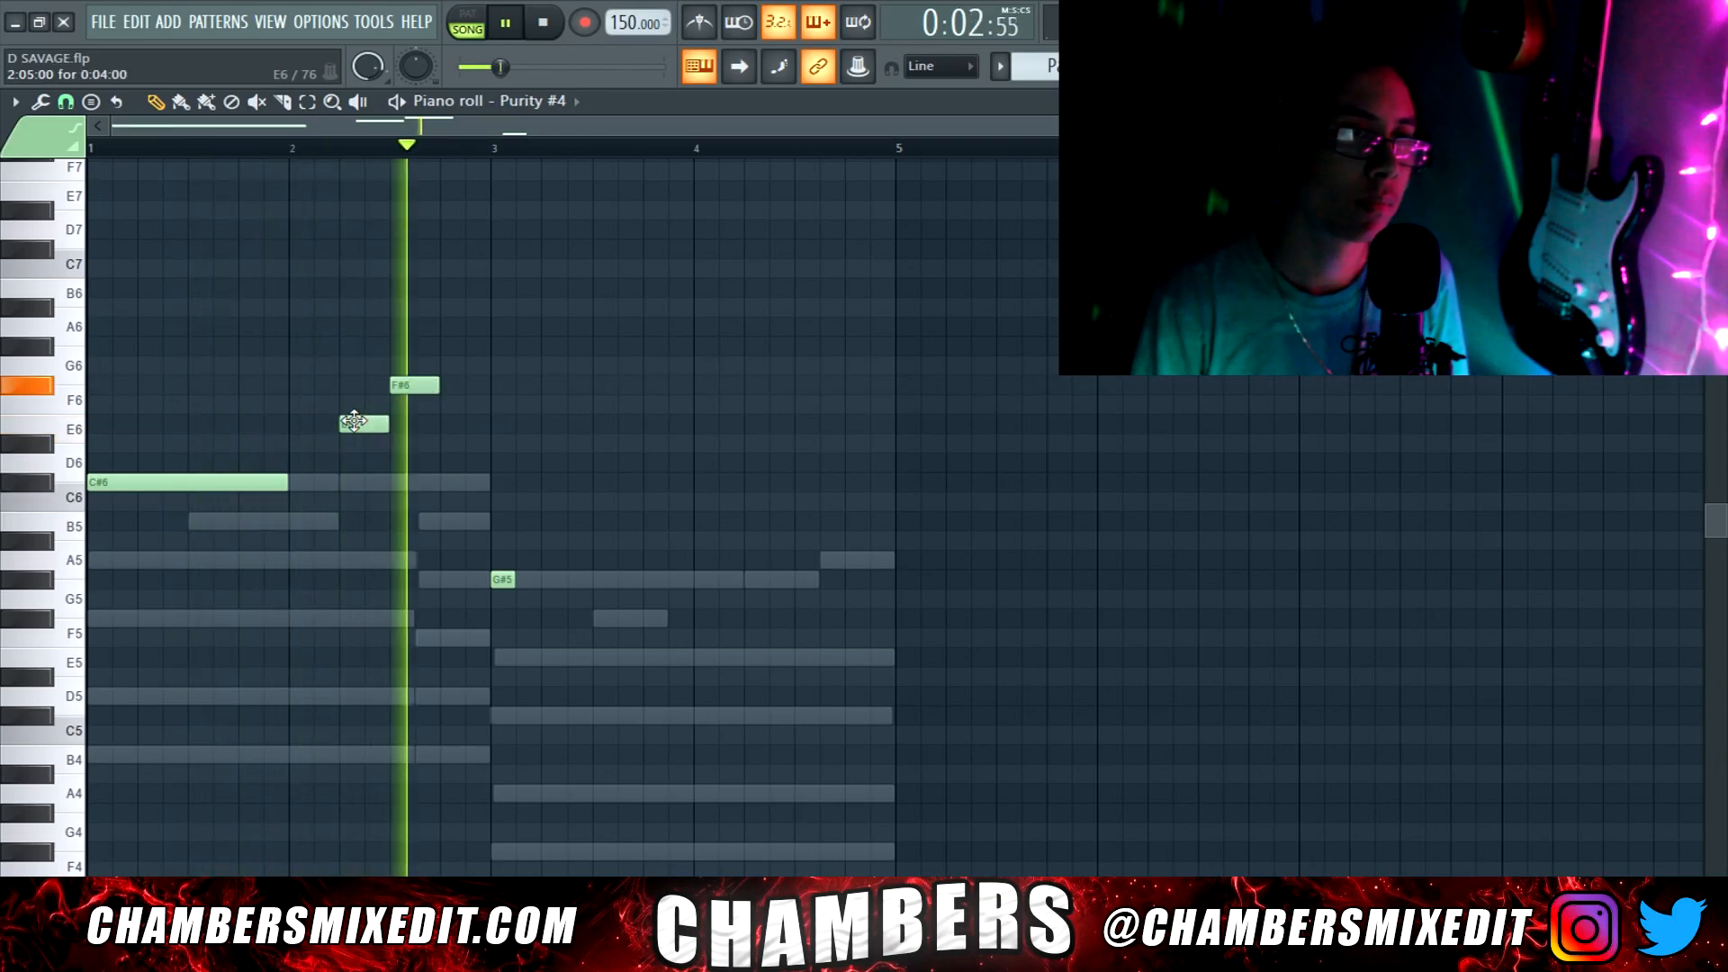
With snap at 1/4 step, insert a very short second E6 at 2:09 and shift the F#6 to start right after it
{"action": "left_click", "coordinate": [64, 100]}
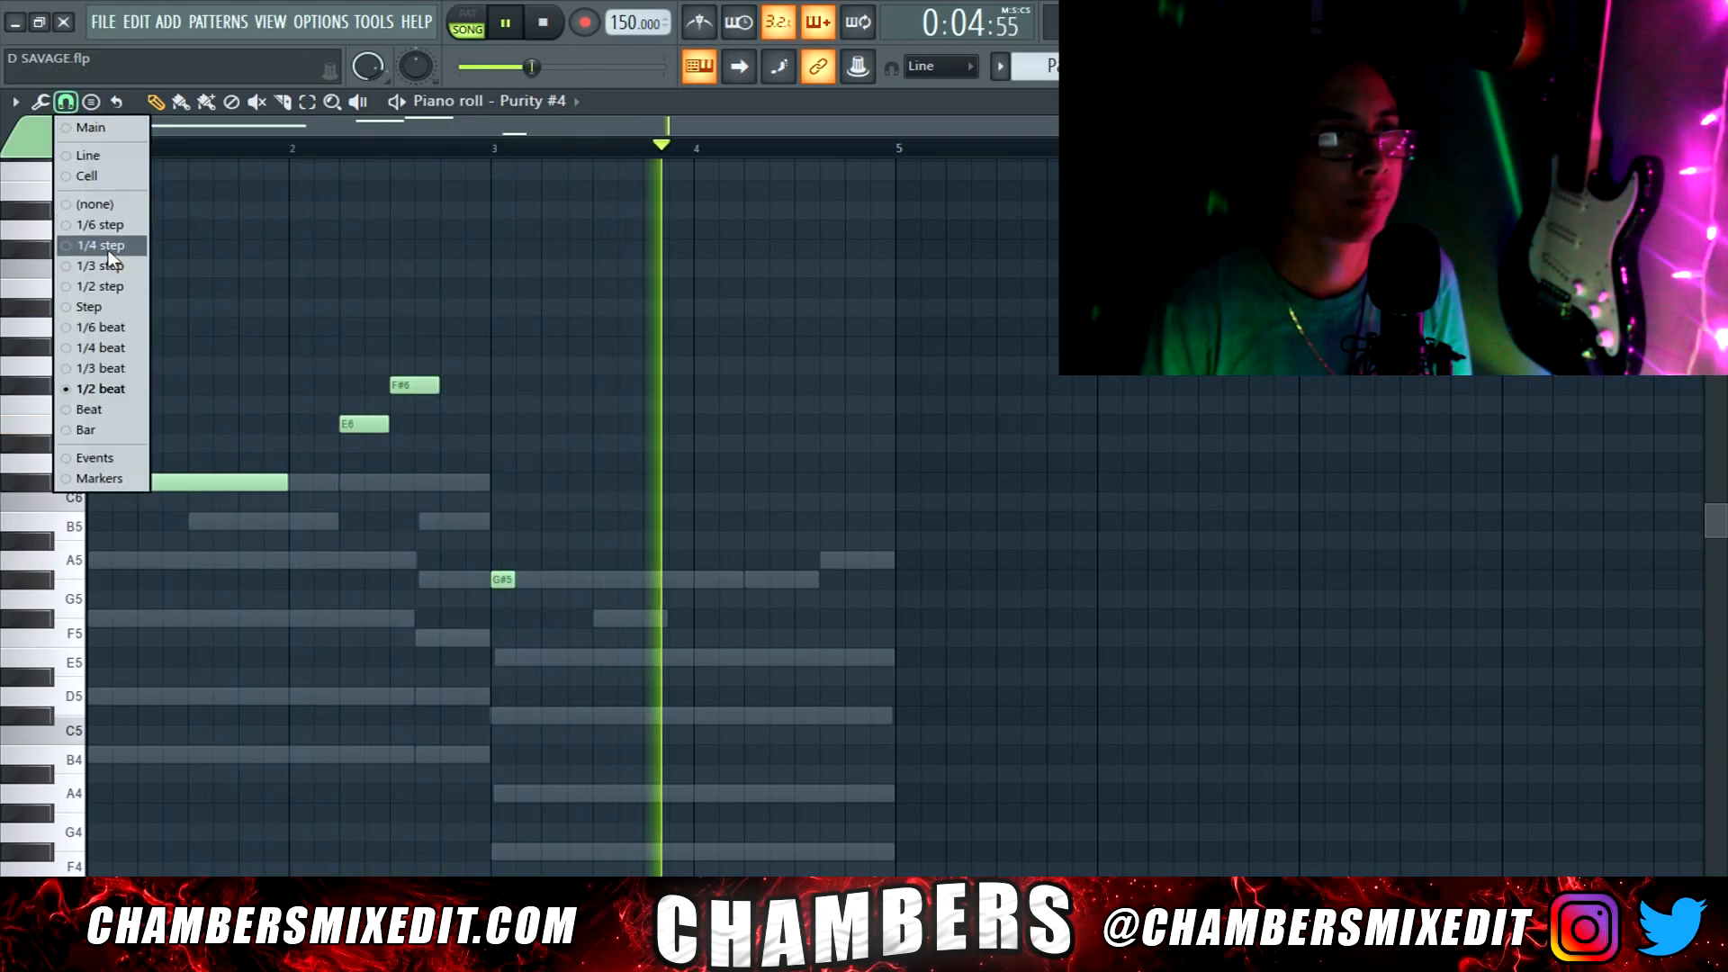
{"action": "left_click", "coordinate": [95, 244]}
{"action": "key", "text": "space"}
{"action": "scroll", "coordinate": [406, 462], "scroll_direction": "up", "scroll_amount": 5}
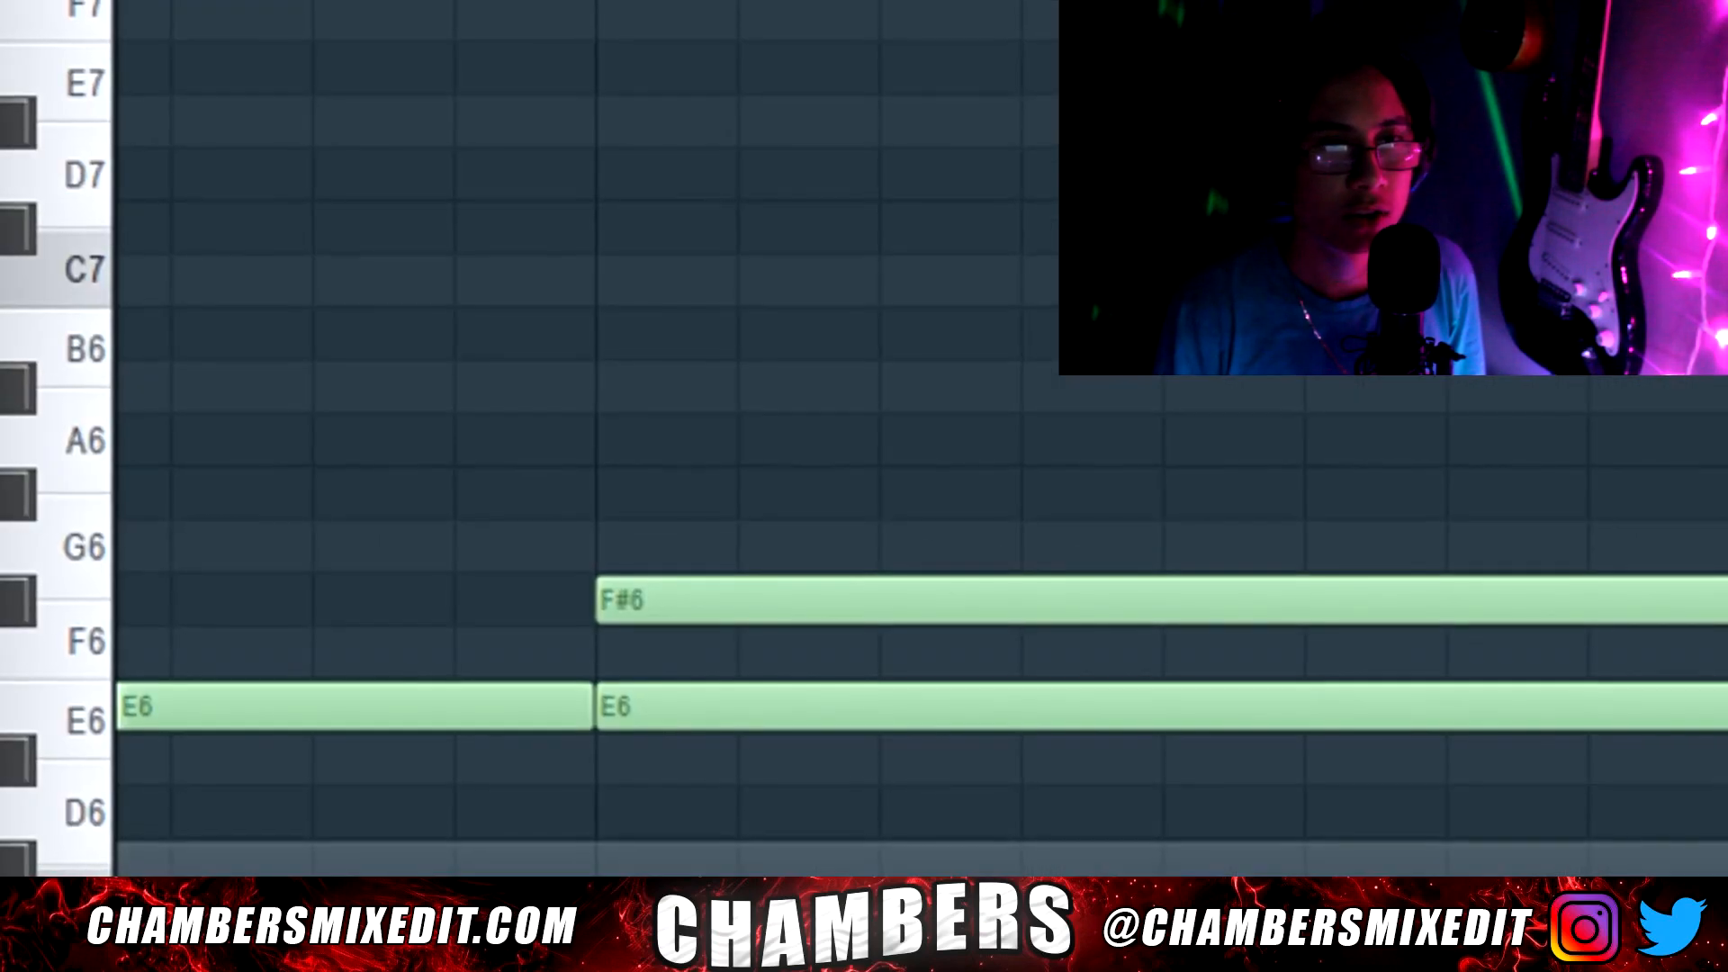
{"action": "left_click_drag", "start_coordinate": [1211, 418], "coordinate": [457, 386]}
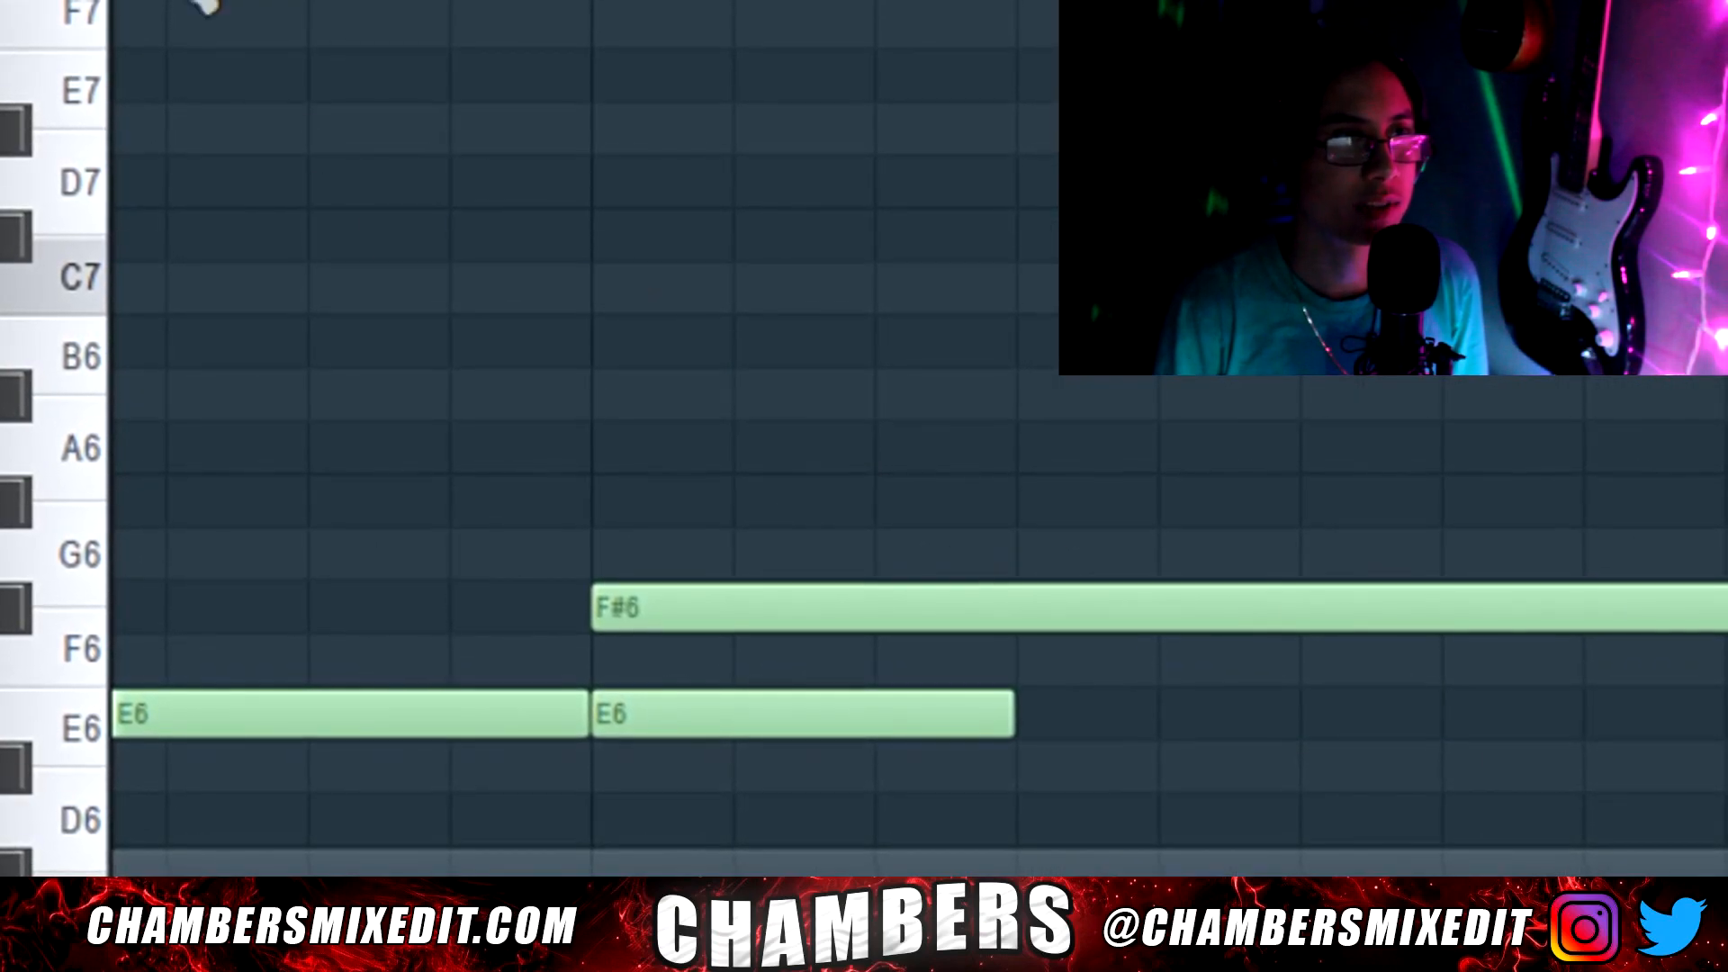
{"action": "left_click_drag", "start_coordinate": [842, 612], "coordinate": [1188, 629]}
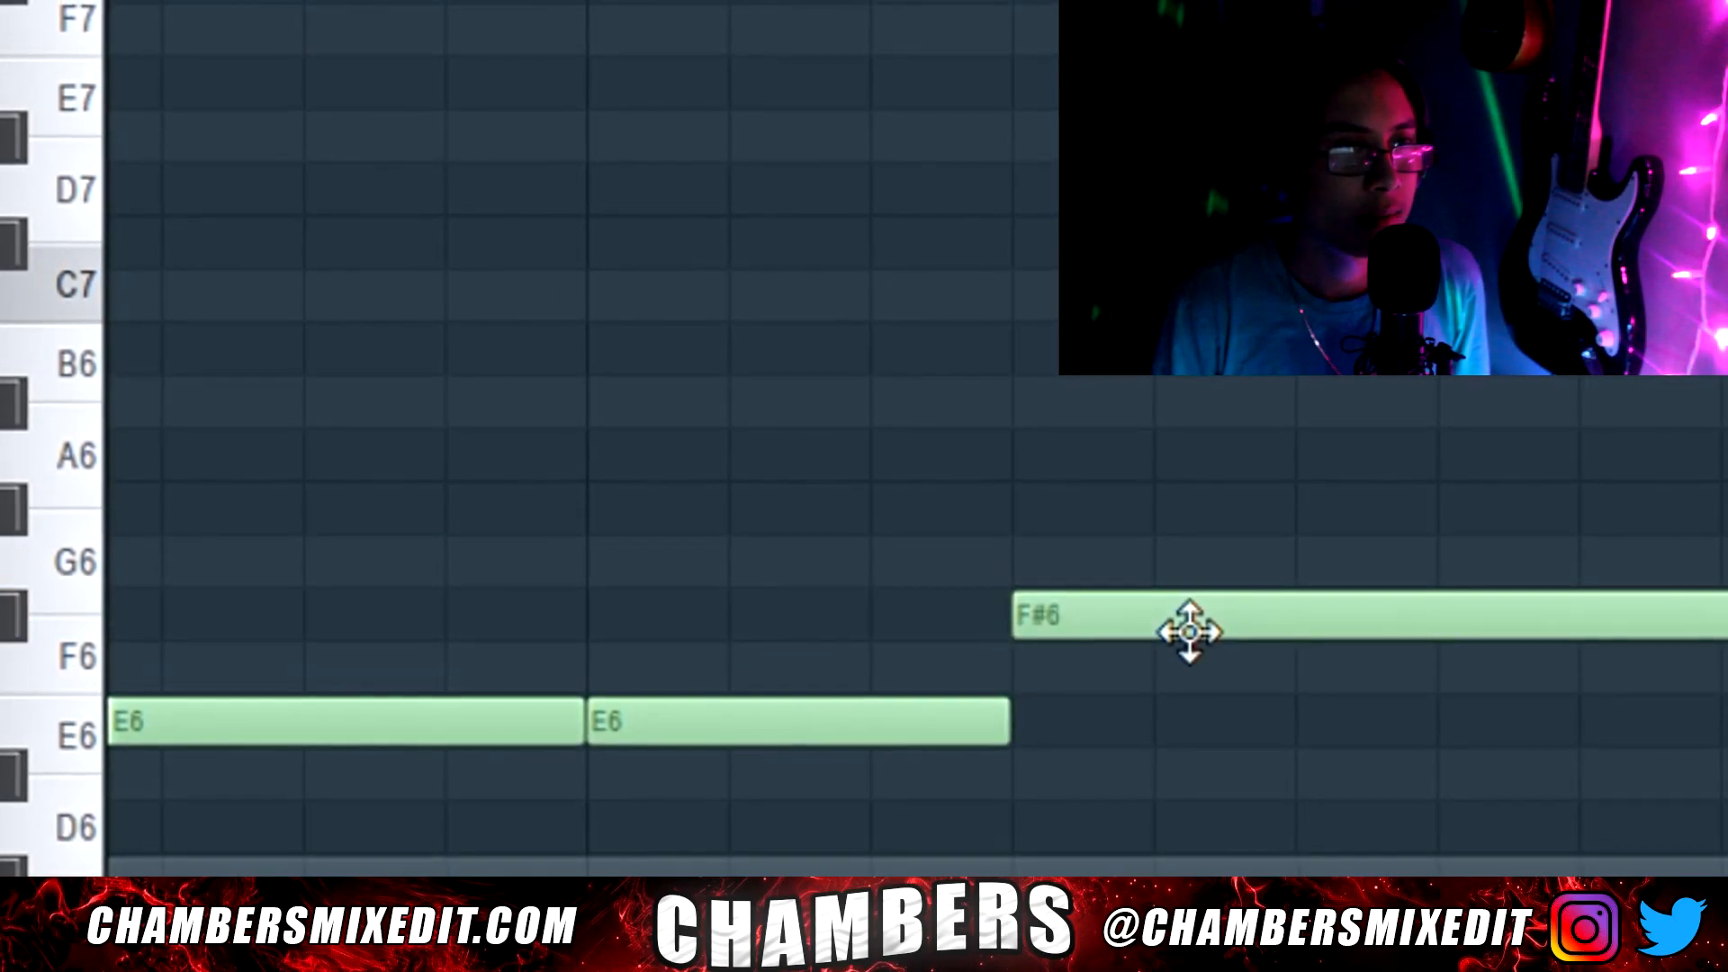
{"action": "left_click_drag", "start_coordinate": [864, 641], "coordinate": [868, 643]}
{"action": "scroll", "coordinate": [885, 641], "scroll_direction": "down", "scroll_amount": 6}
{"action": "scroll", "coordinate": [884, 643], "scroll_direction": "down", "scroll_amount": 2}
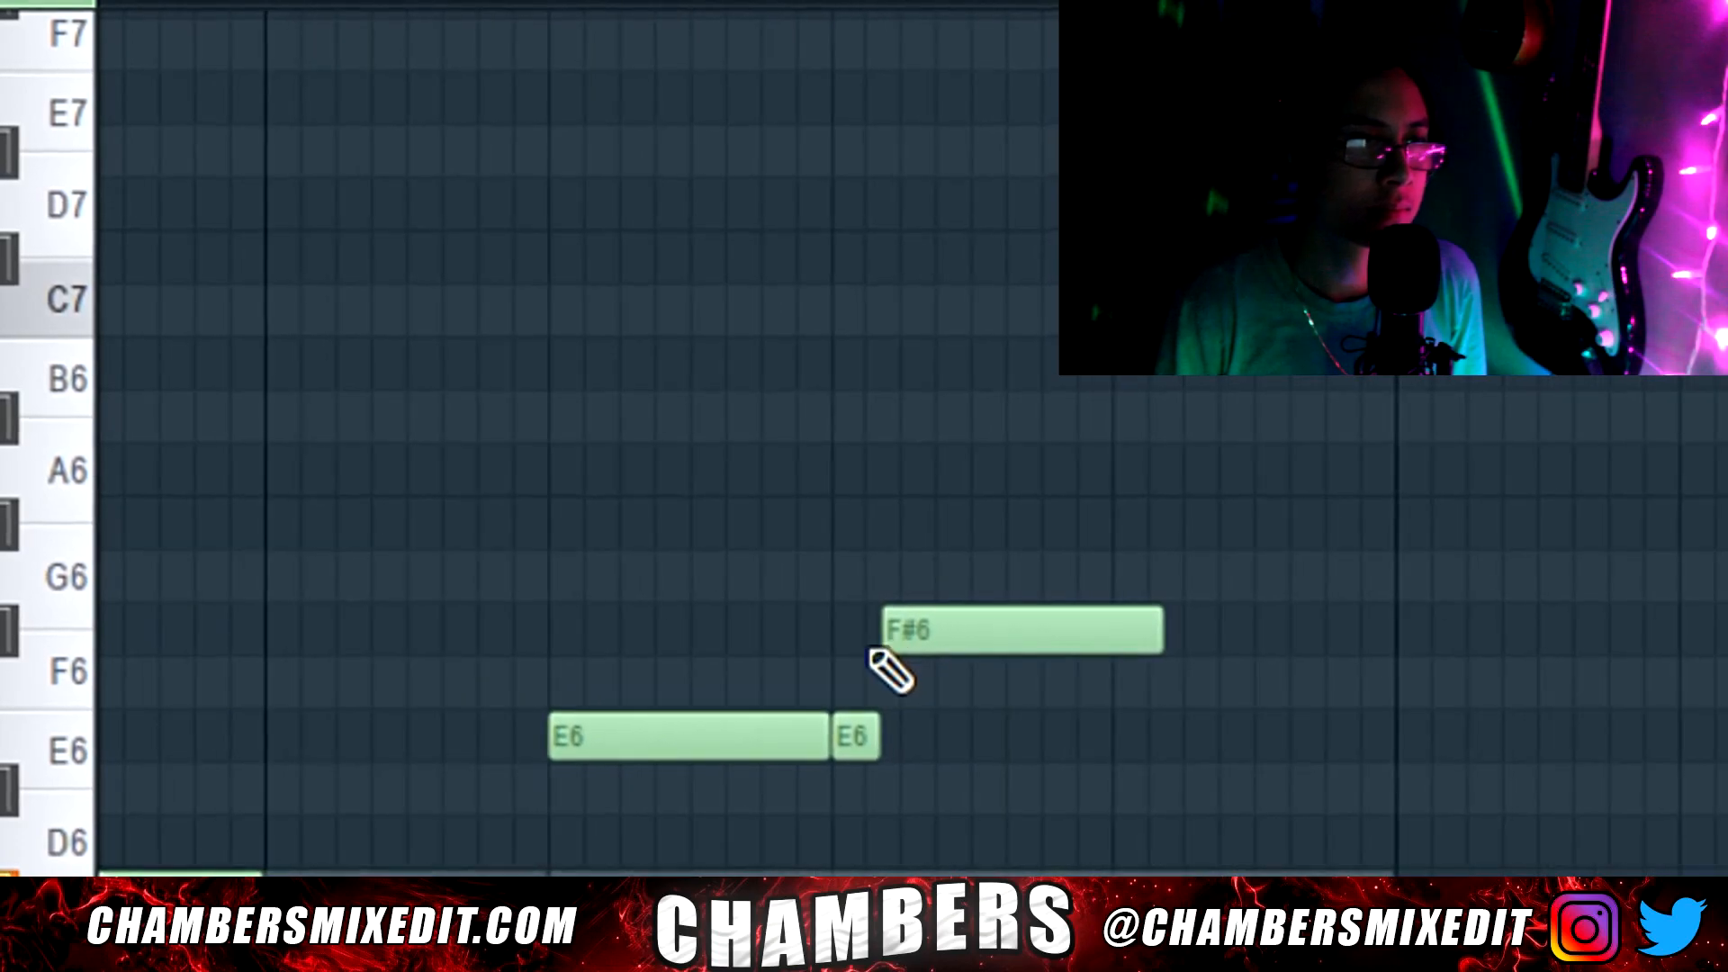
Shorten the first E6 in bar 2 to three steps, keeping the snap at 1/4 step
{"action": "left_click_drag", "start_coordinate": [821, 738], "coordinate": [754, 742]}
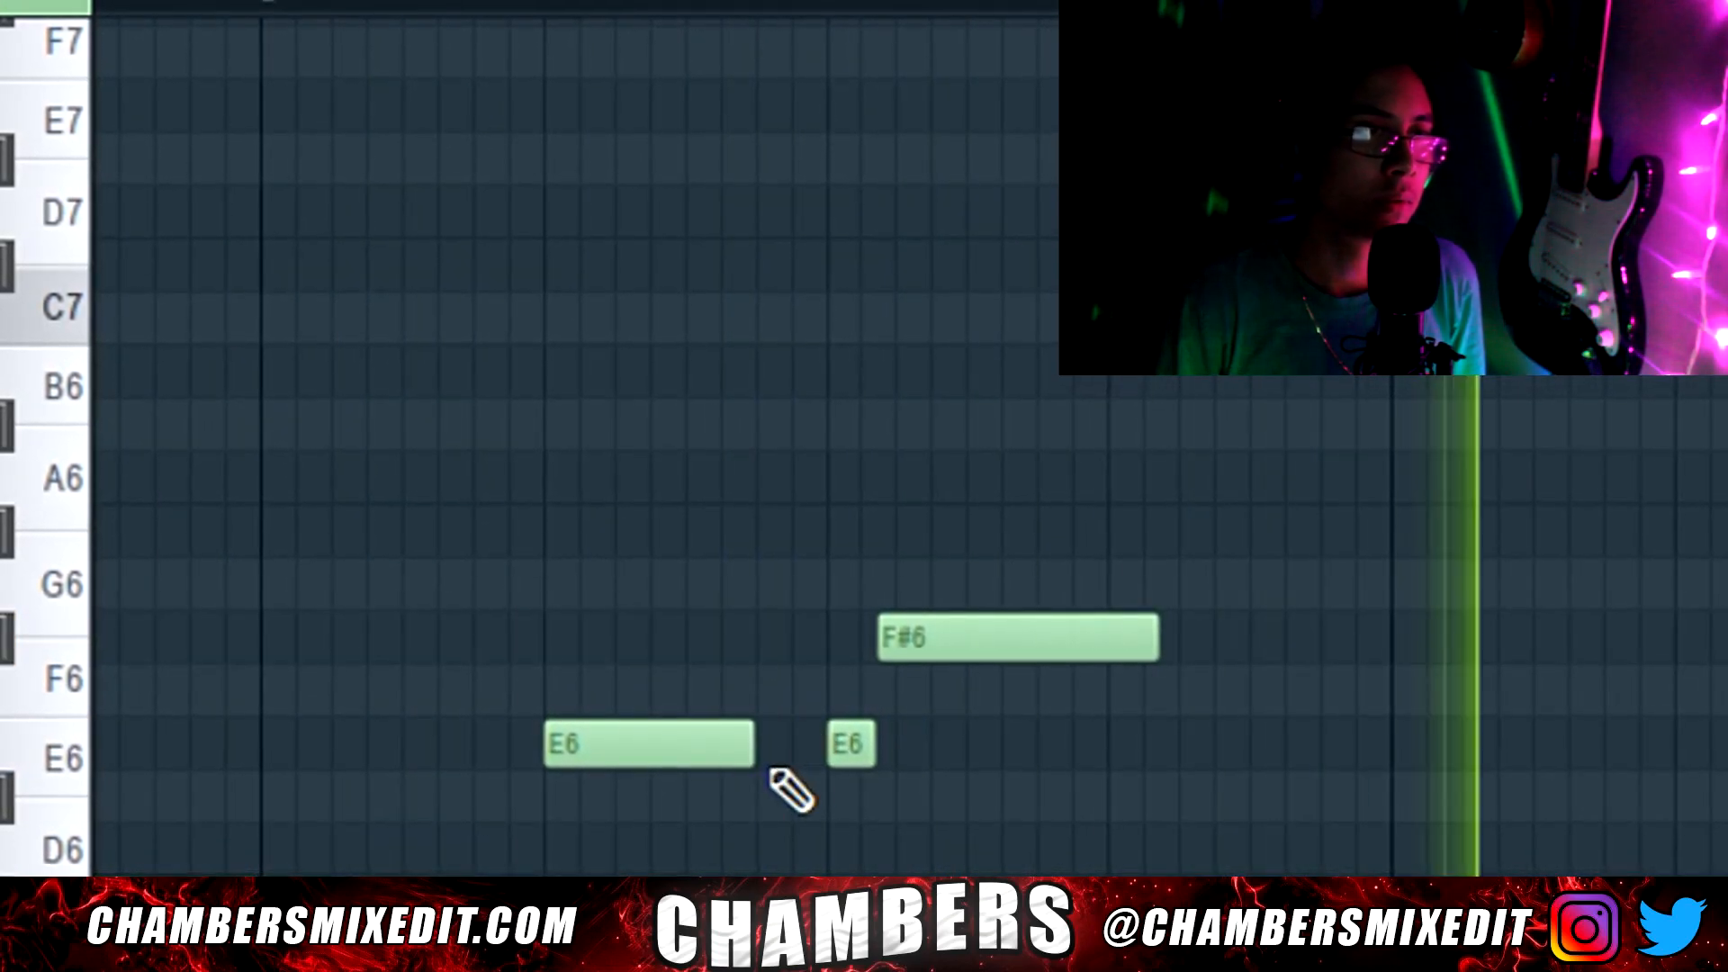
{"action": "left_click", "coordinate": [69, 104]}
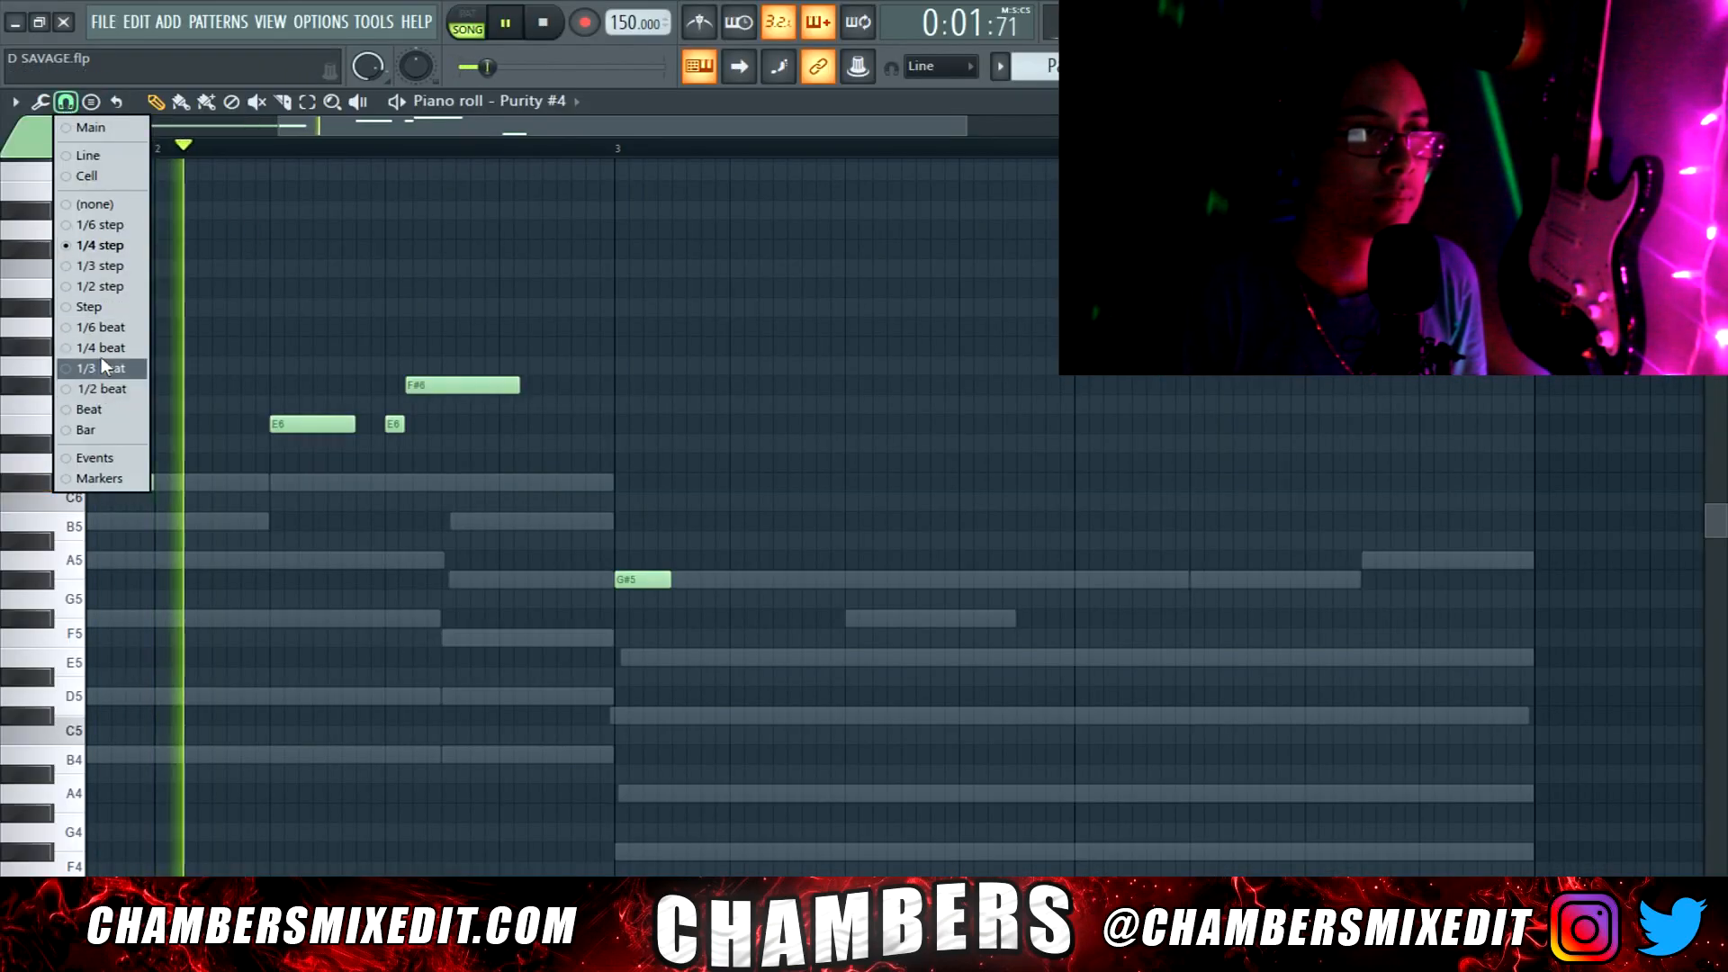
{"action": "left_click", "coordinate": [111, 245]}
{"action": "key", "text": "space"}
{"action": "scroll", "coordinate": [404, 404], "scroll_direction": "up", "scroll_amount": 6}
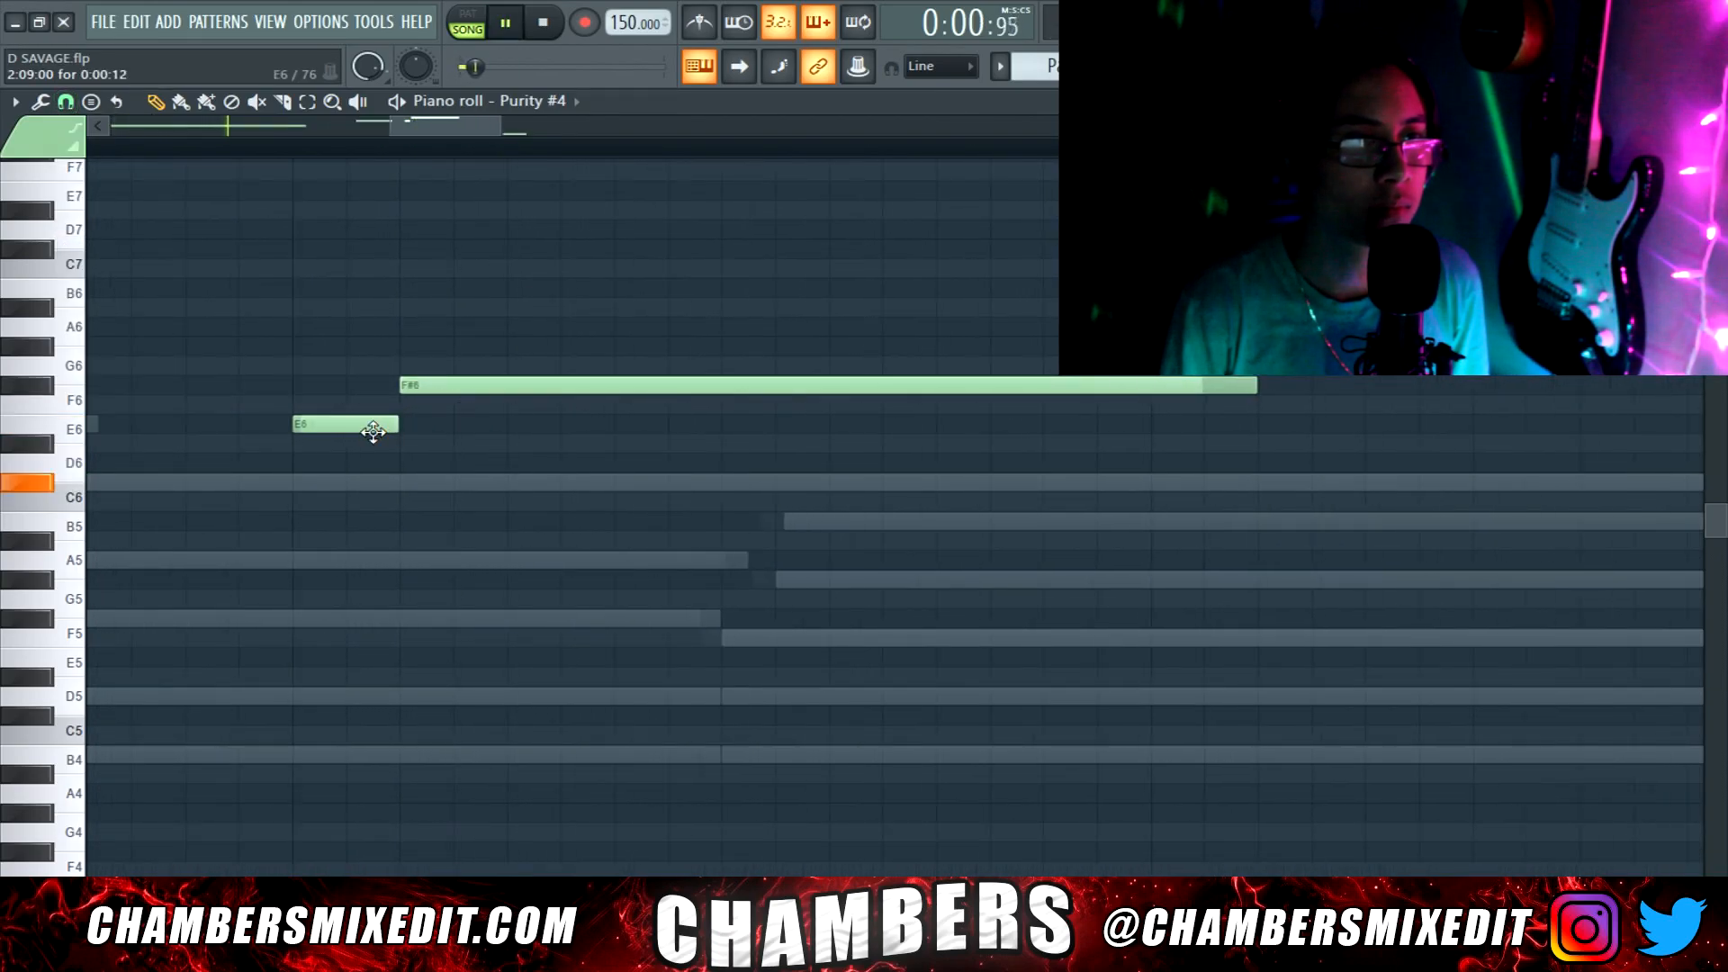
{"action": "scroll", "coordinate": [374, 432], "scroll_direction": "down", "scroll_amount": 6}
Add a C#6 from 2:13 to the start of bar 3 and trim the F#6 to end where it begins
{"action": "key", "text": "space"}
{"action": "scroll", "coordinate": [485, 481], "scroll_direction": "up", "scroll_amount": 3}
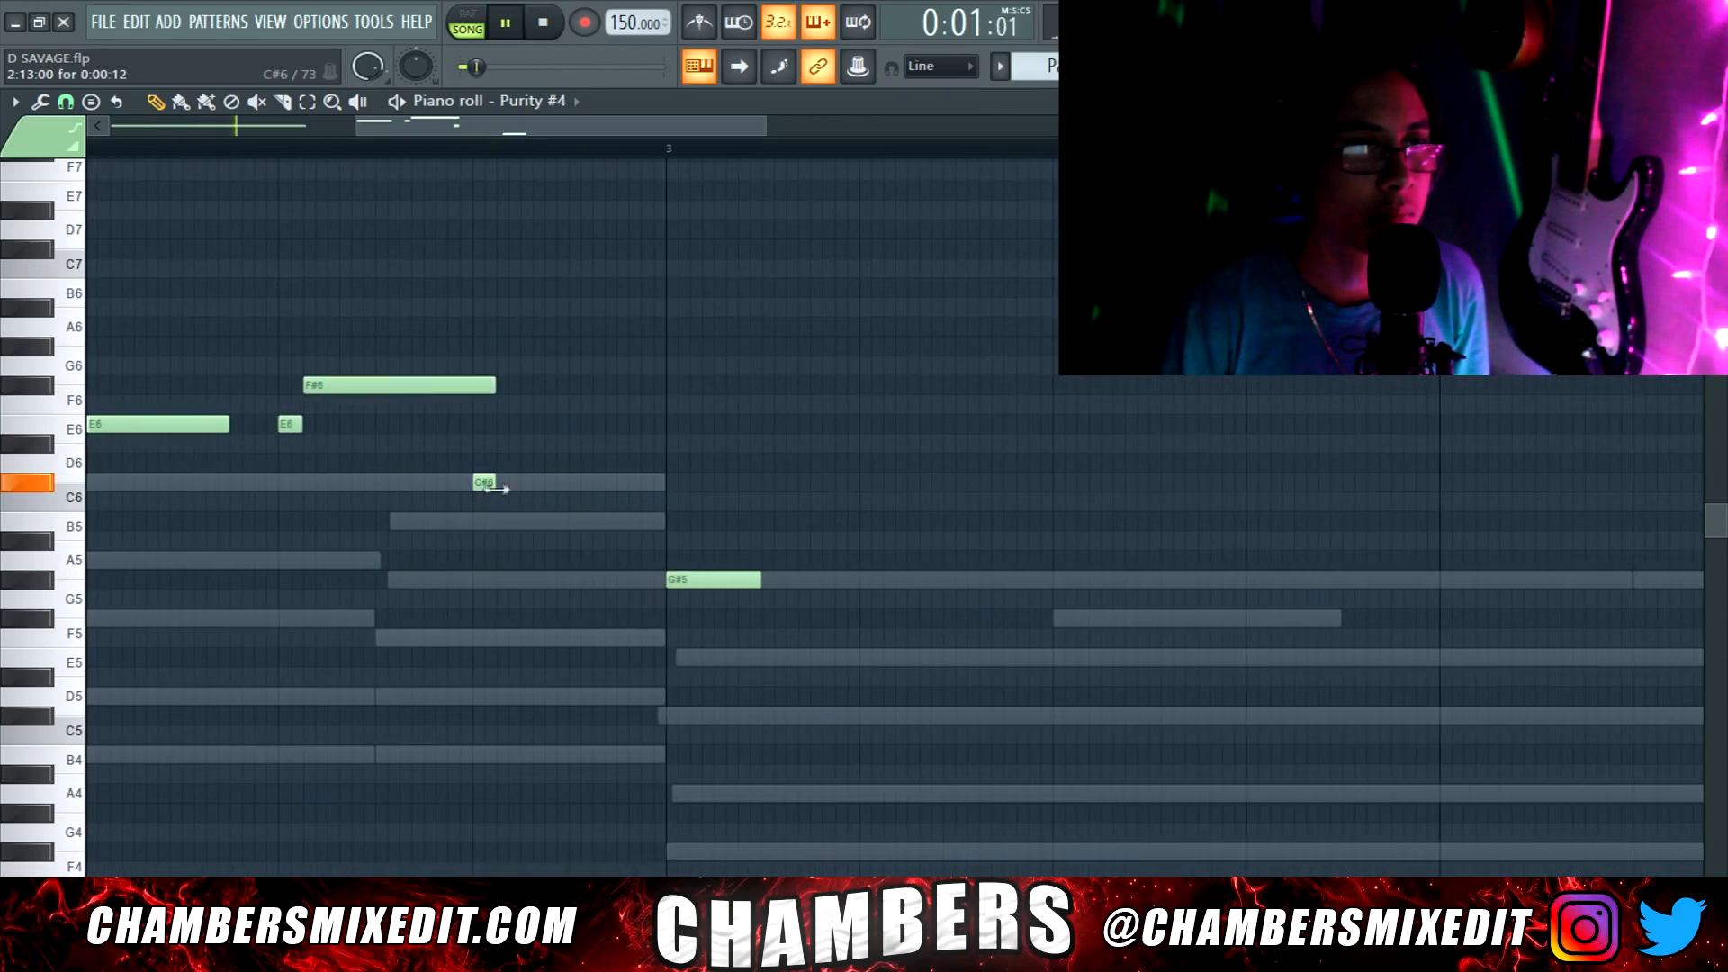
{"action": "left_click_drag", "start_coordinate": [698, 478], "coordinate": [677, 481]}
{"action": "key", "text": "space"}
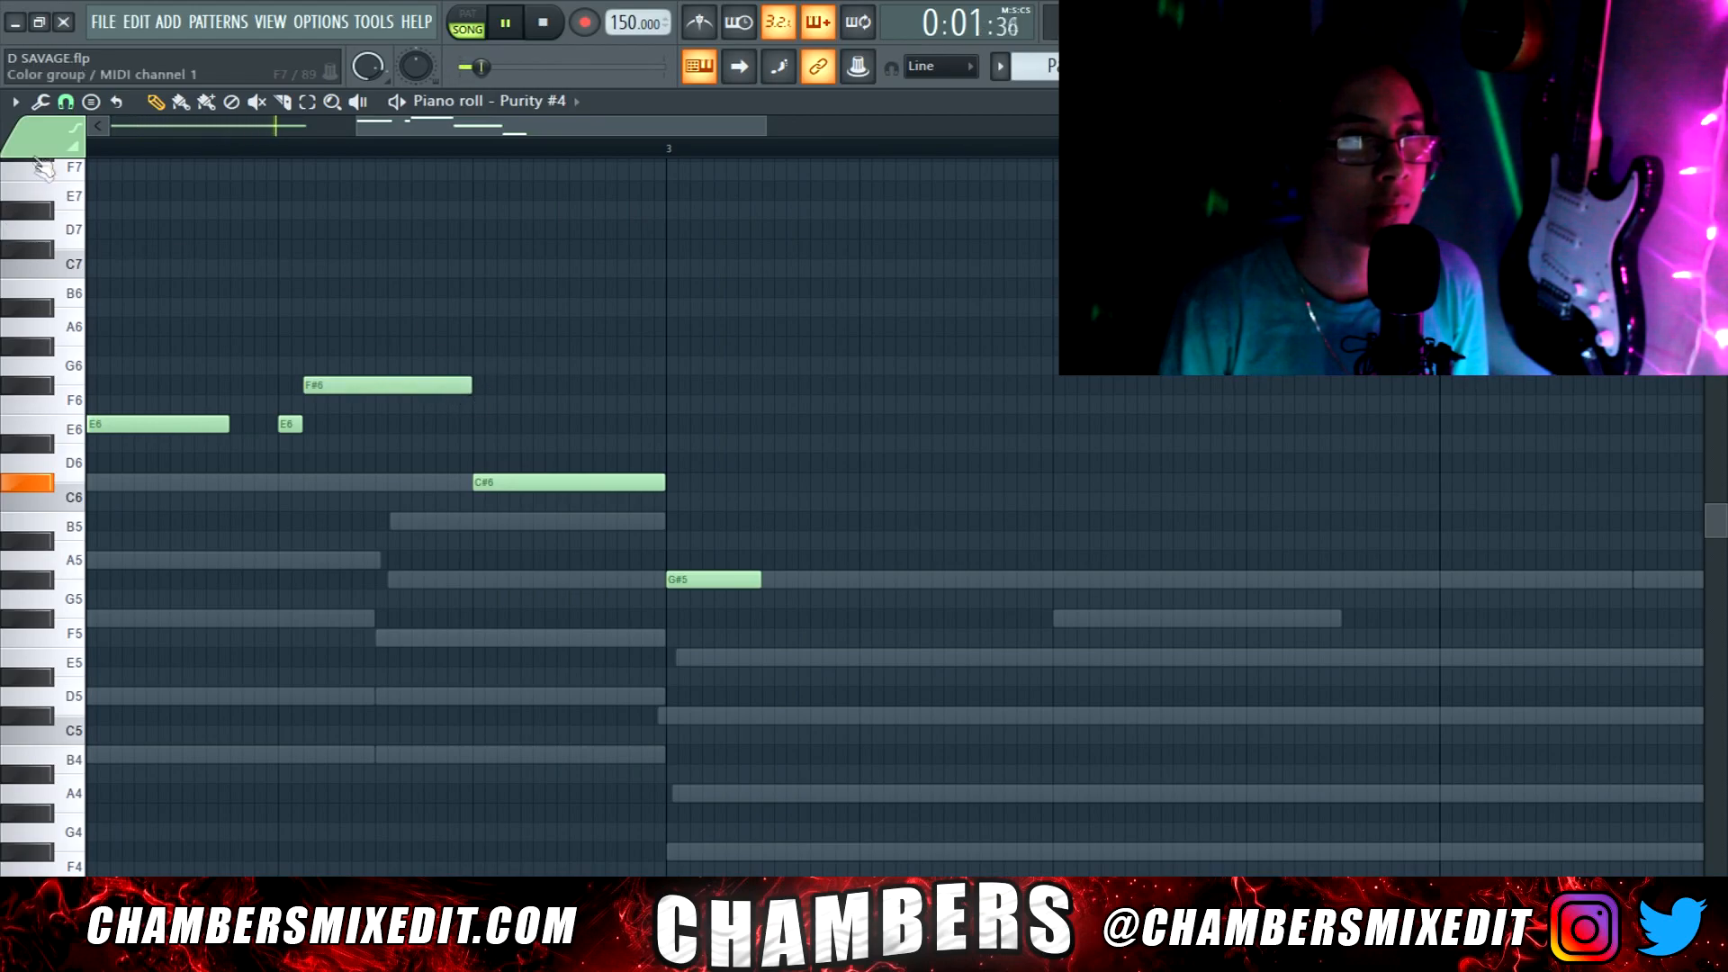
With snap at 1/2 beat, add a G#5 across bar 3 and B5, G#5 and A5 notes in bar 4, deleting the B5 above the G#5
{"action": "left_click", "coordinate": [65, 102]}
{"action": "left_click", "coordinate": [121, 387]}
{"action": "scroll", "coordinate": [499, 484], "scroll_direction": "down", "scroll_amount": 5}
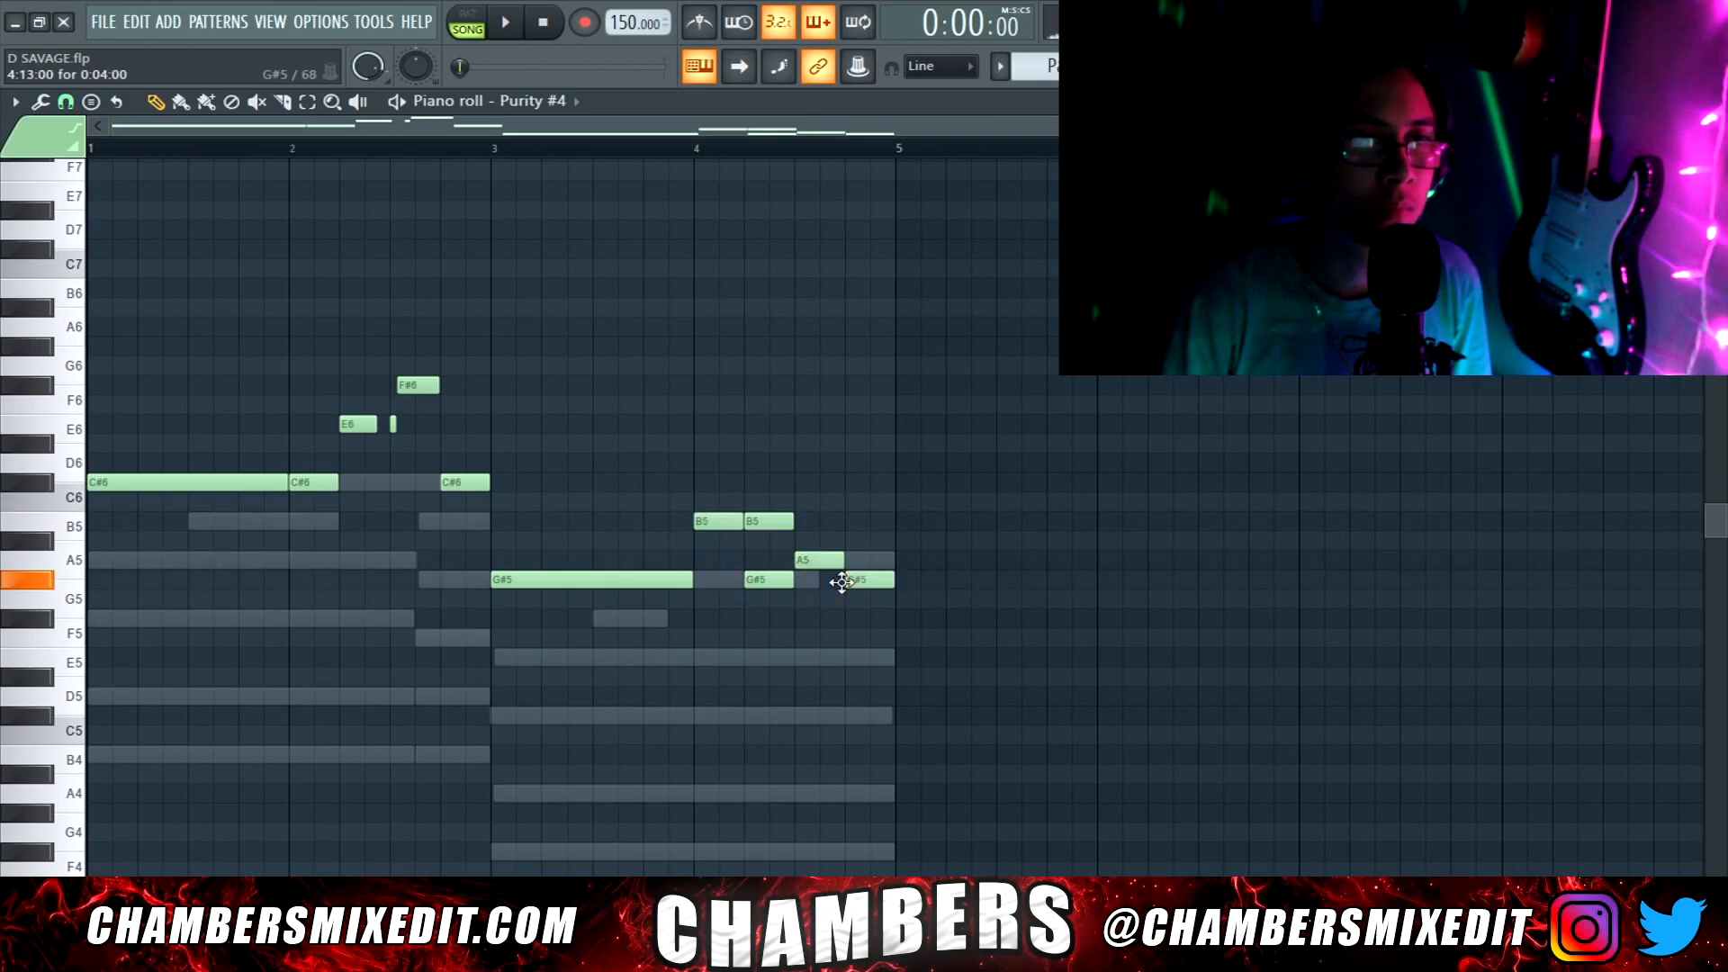
{"action": "right_click", "coordinate": [776, 525]}
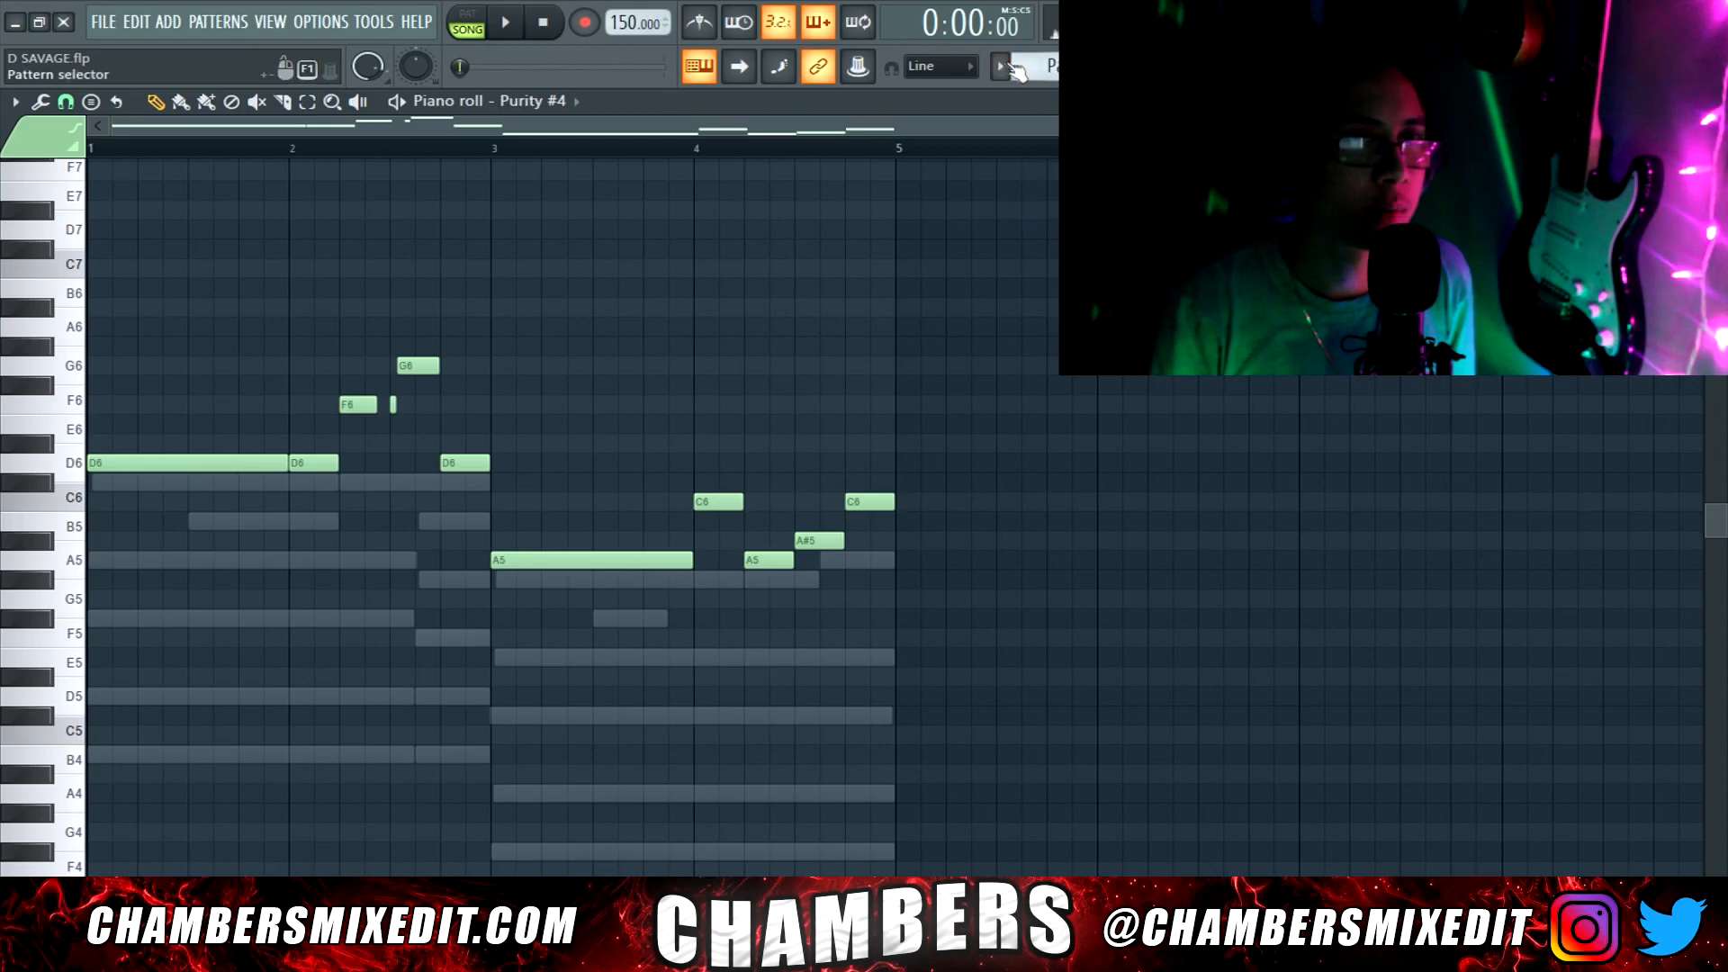
Transpose the notes of all the Purity channels up one semitone across the patterns, and return to the playlist
{"action": "left_click", "coordinate": [1001, 66]}
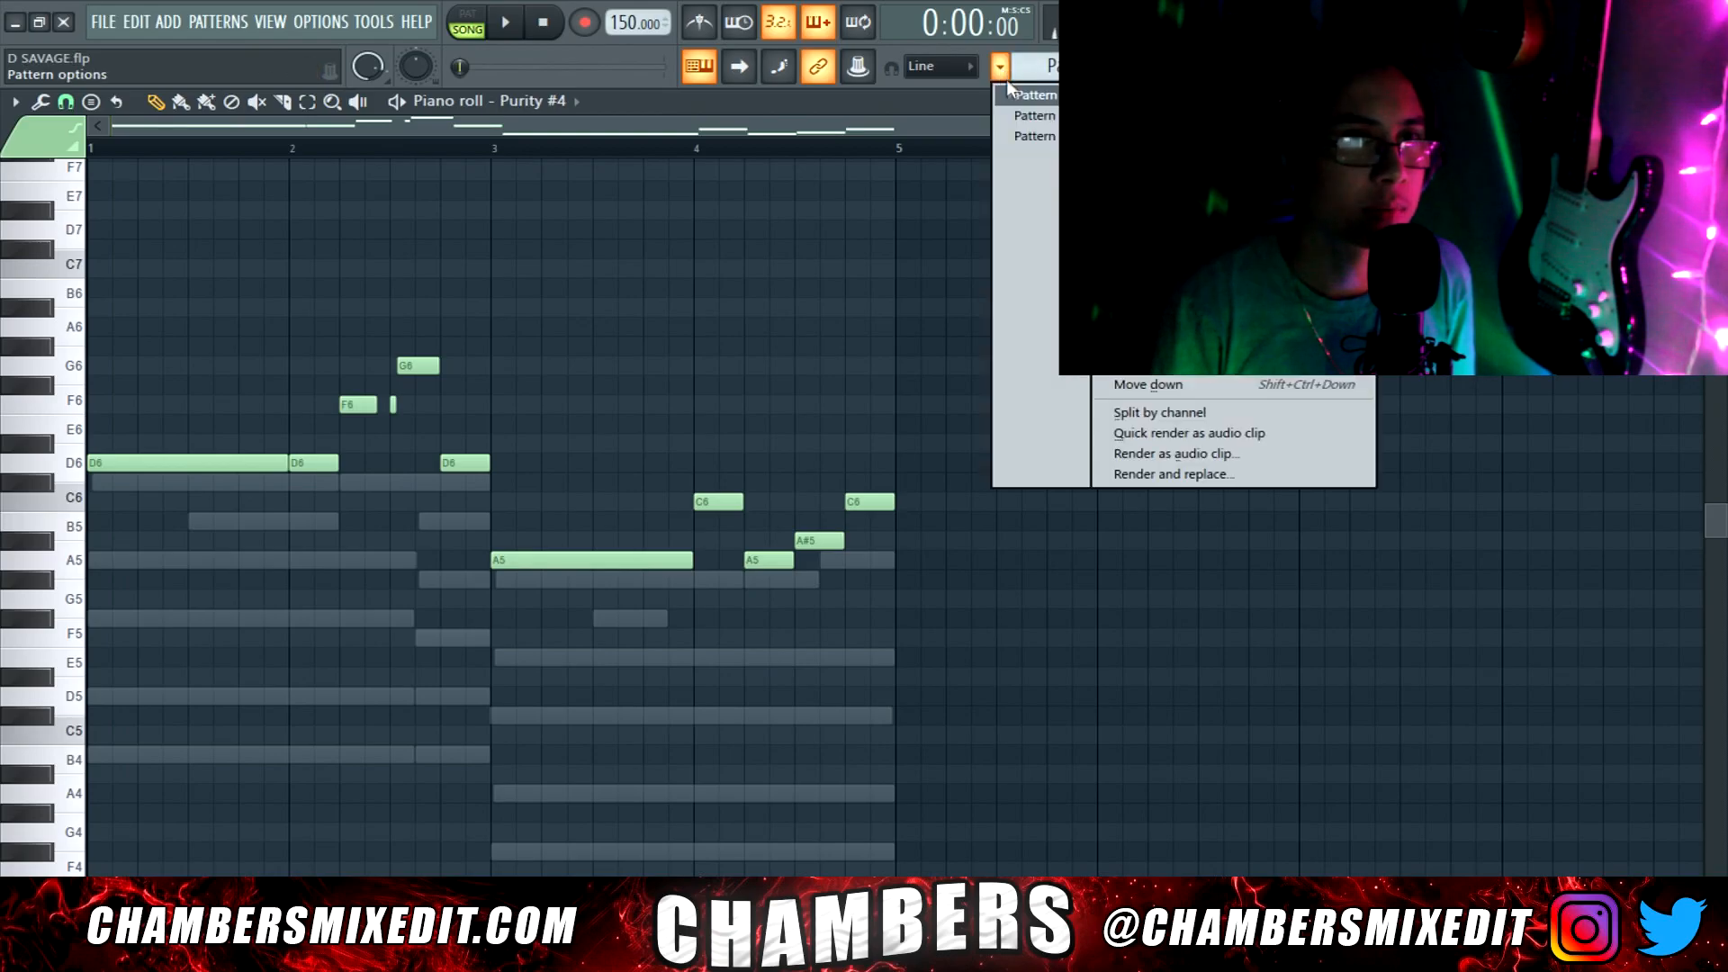
{"action": "left_click", "coordinate": [543, 100]}
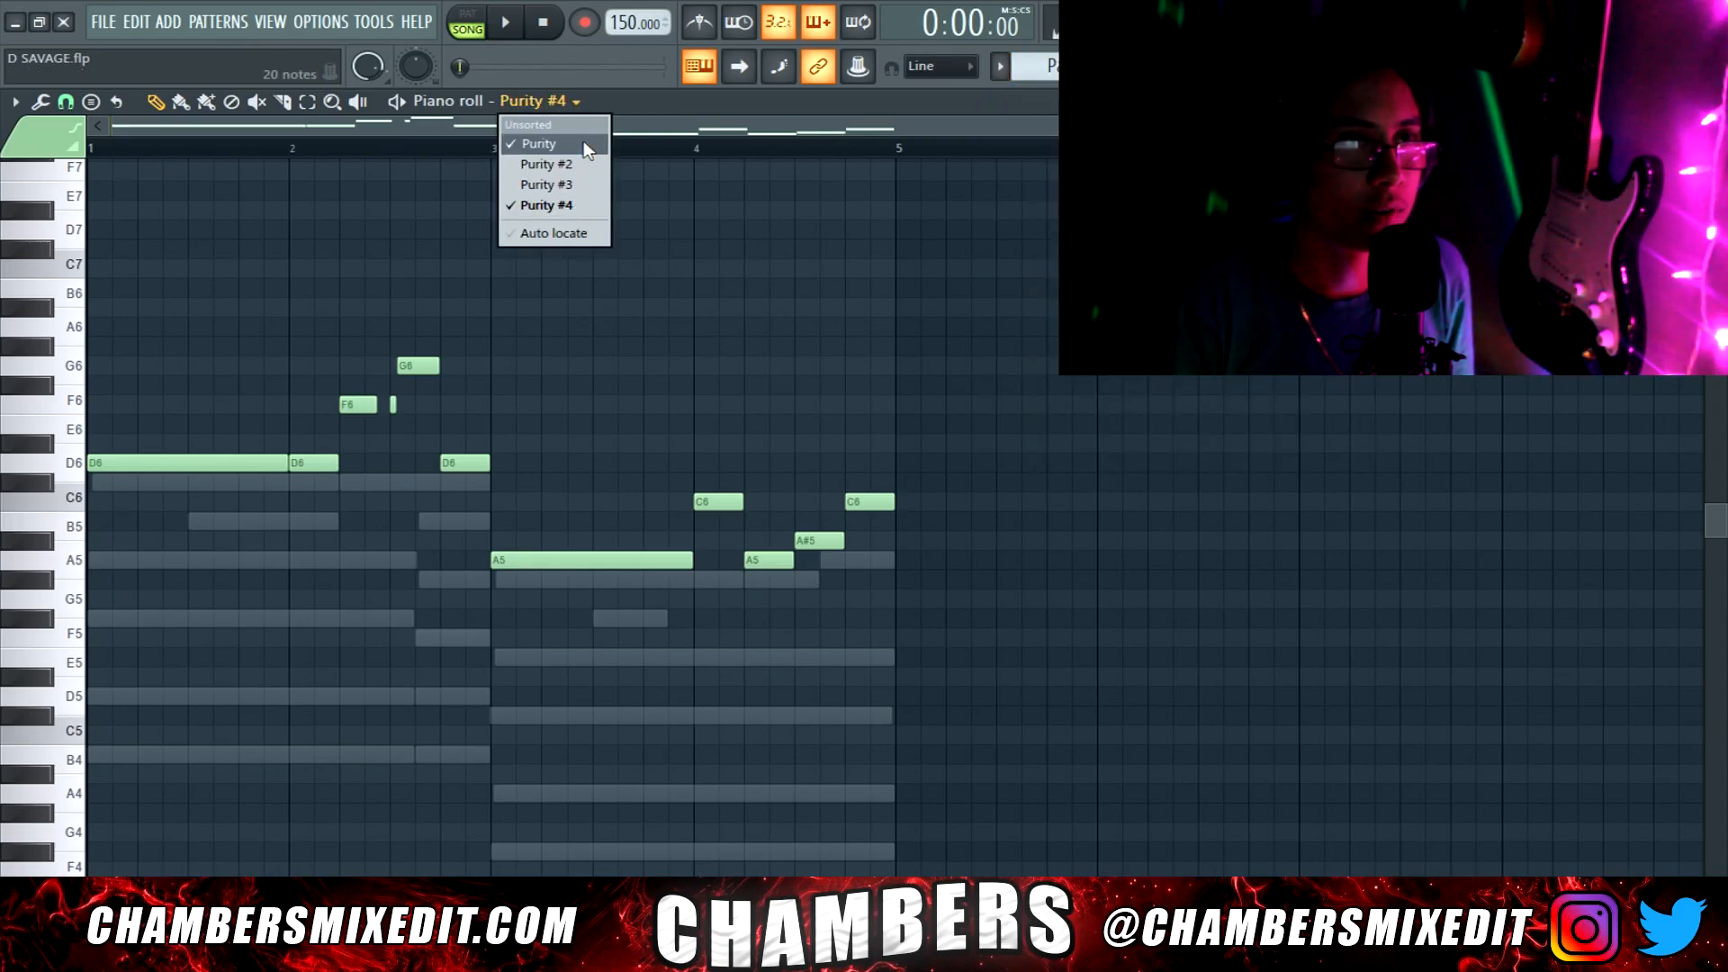
{"action": "left_click", "coordinate": [581, 143]}
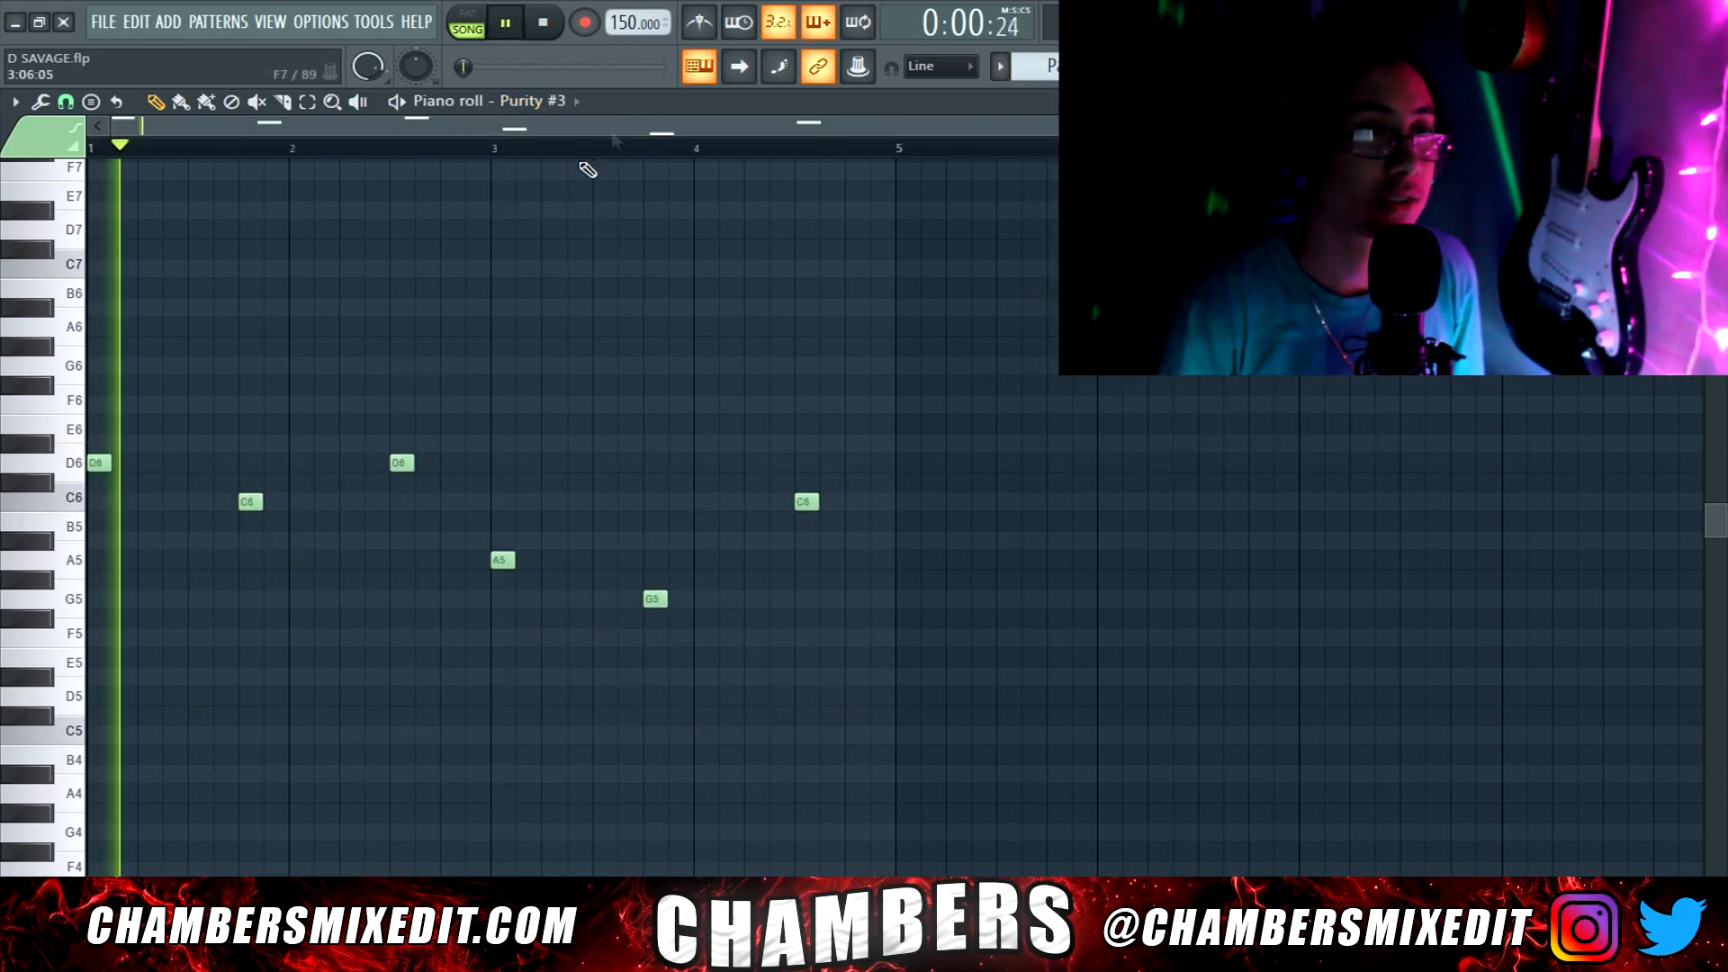
{"action": "key", "text": "F5"}
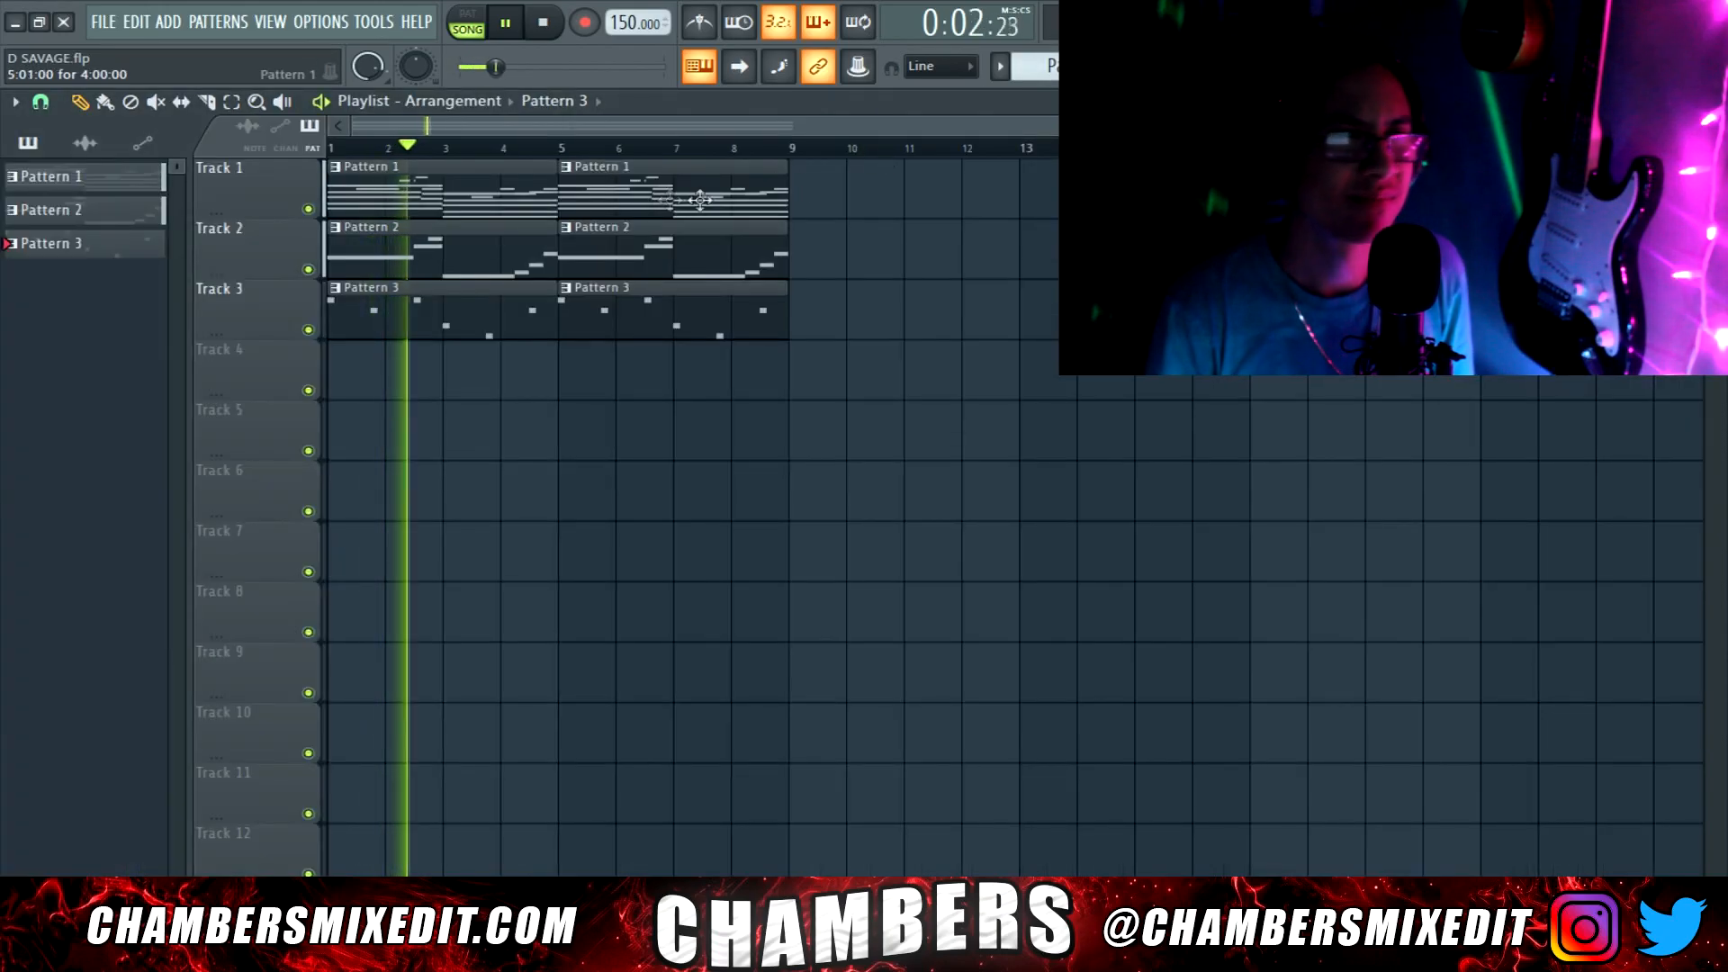
Reopen the Purity #4 melody in Pattern 1 and lengthen the G6 in bar 2 to the start of bar 3
{"action": "double_click", "coordinate": [477, 181]}
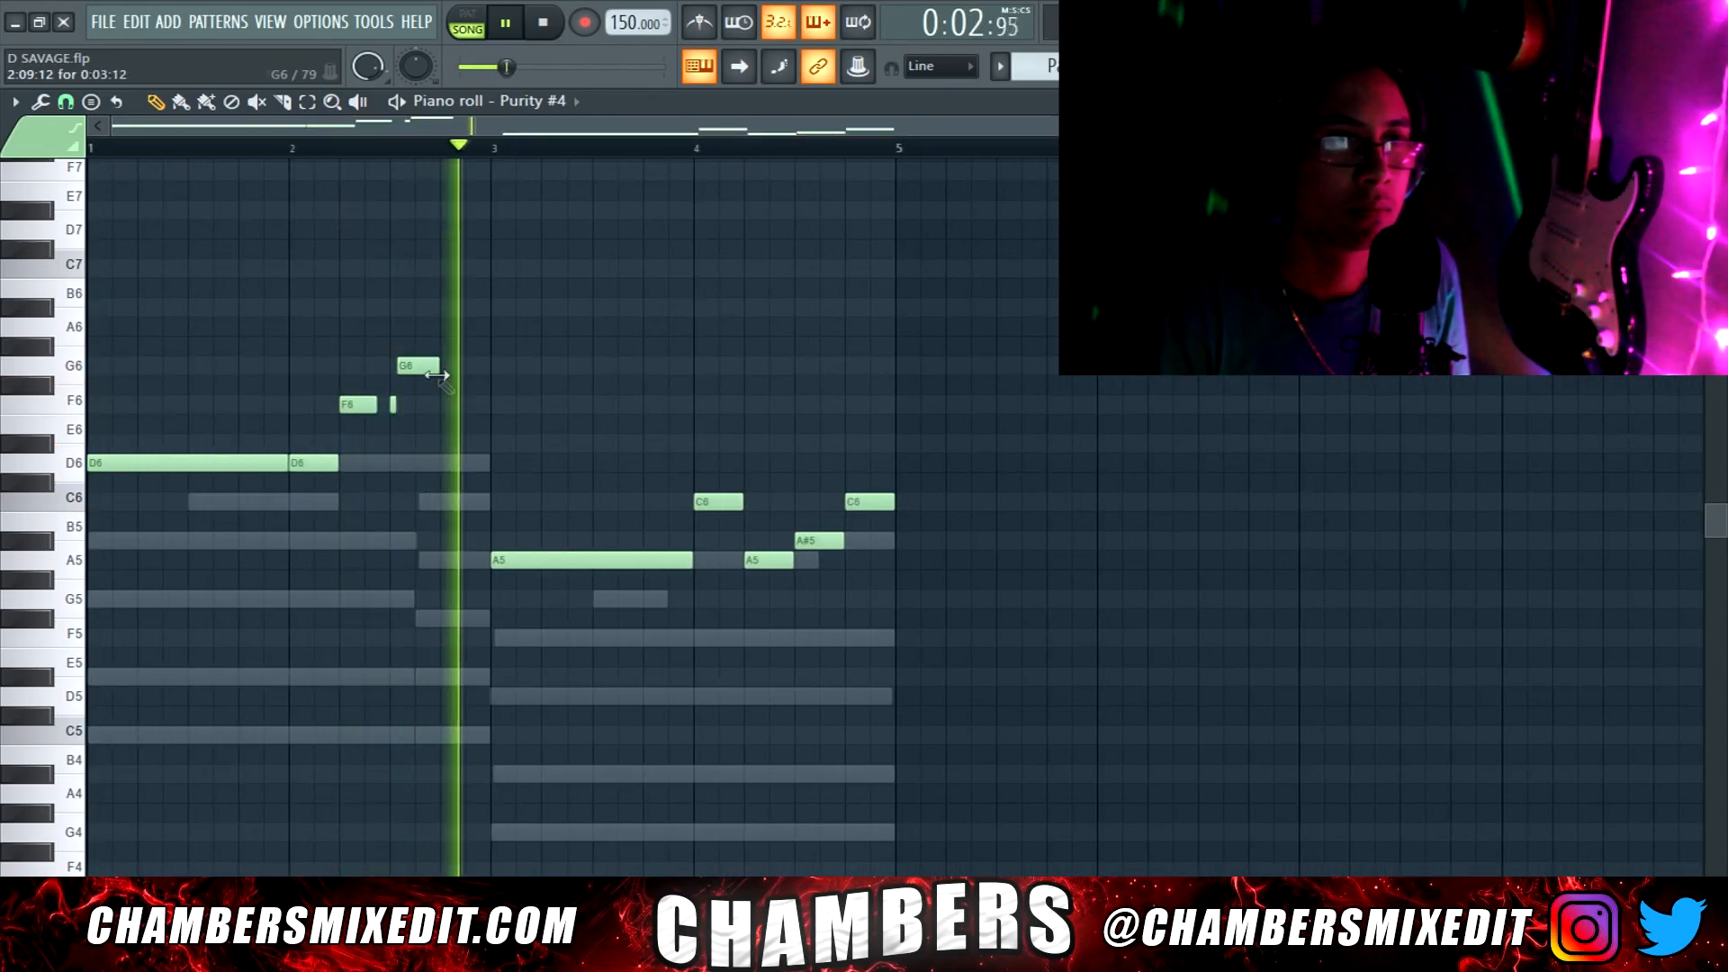
{"action": "left_click_drag", "start_coordinate": [441, 367], "coordinate": [490, 367]}
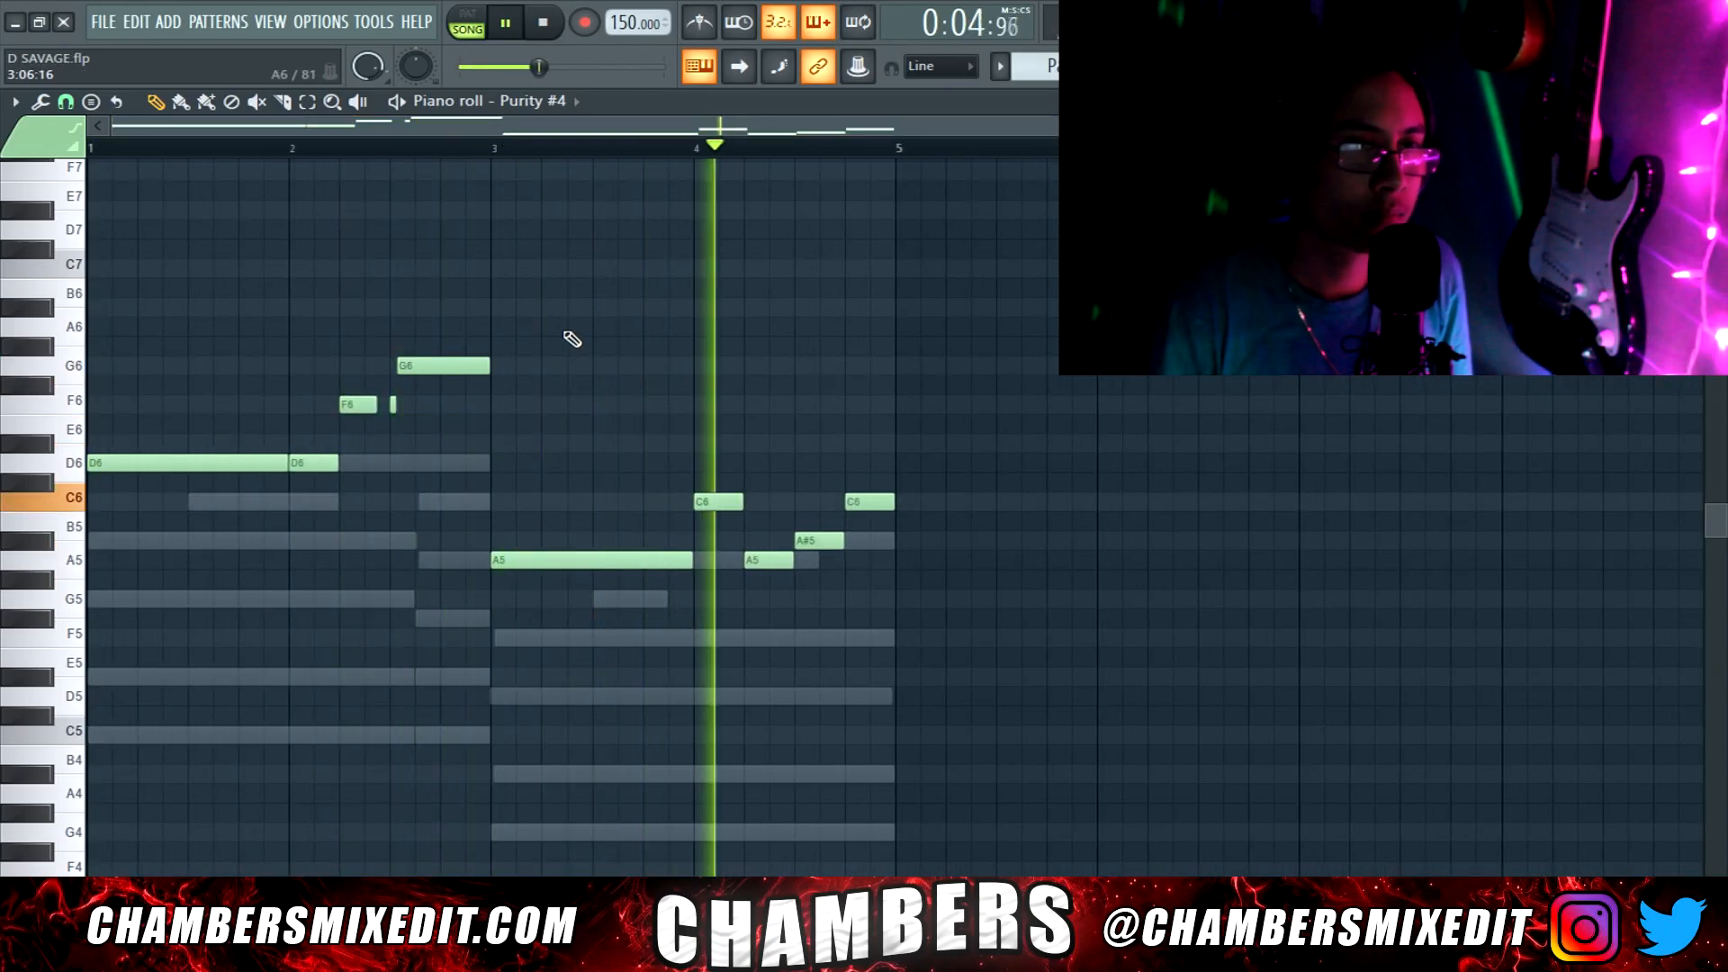
{"action": "key", "text": "space"}
Delete the closing C6 in bar 4 and extend the A#5 to the end of the bar
{"action": "right_click", "coordinate": [846, 507]}
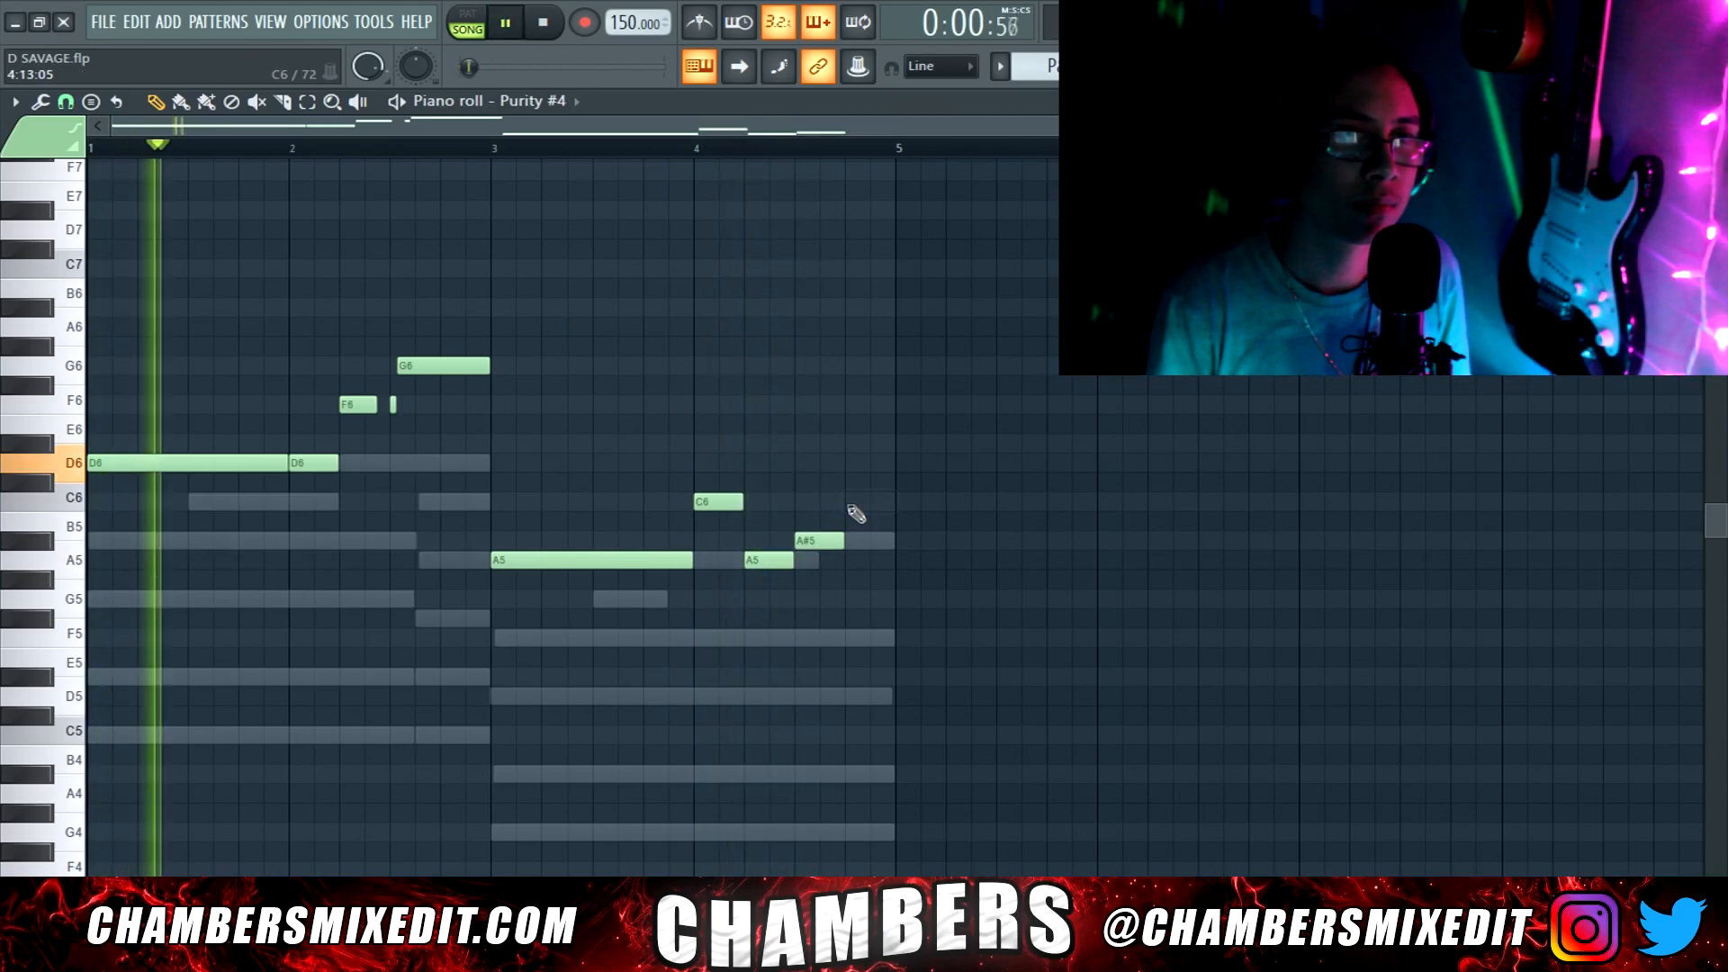
{"action": "left_click_drag", "start_coordinate": [843, 539], "coordinate": [918, 531]}
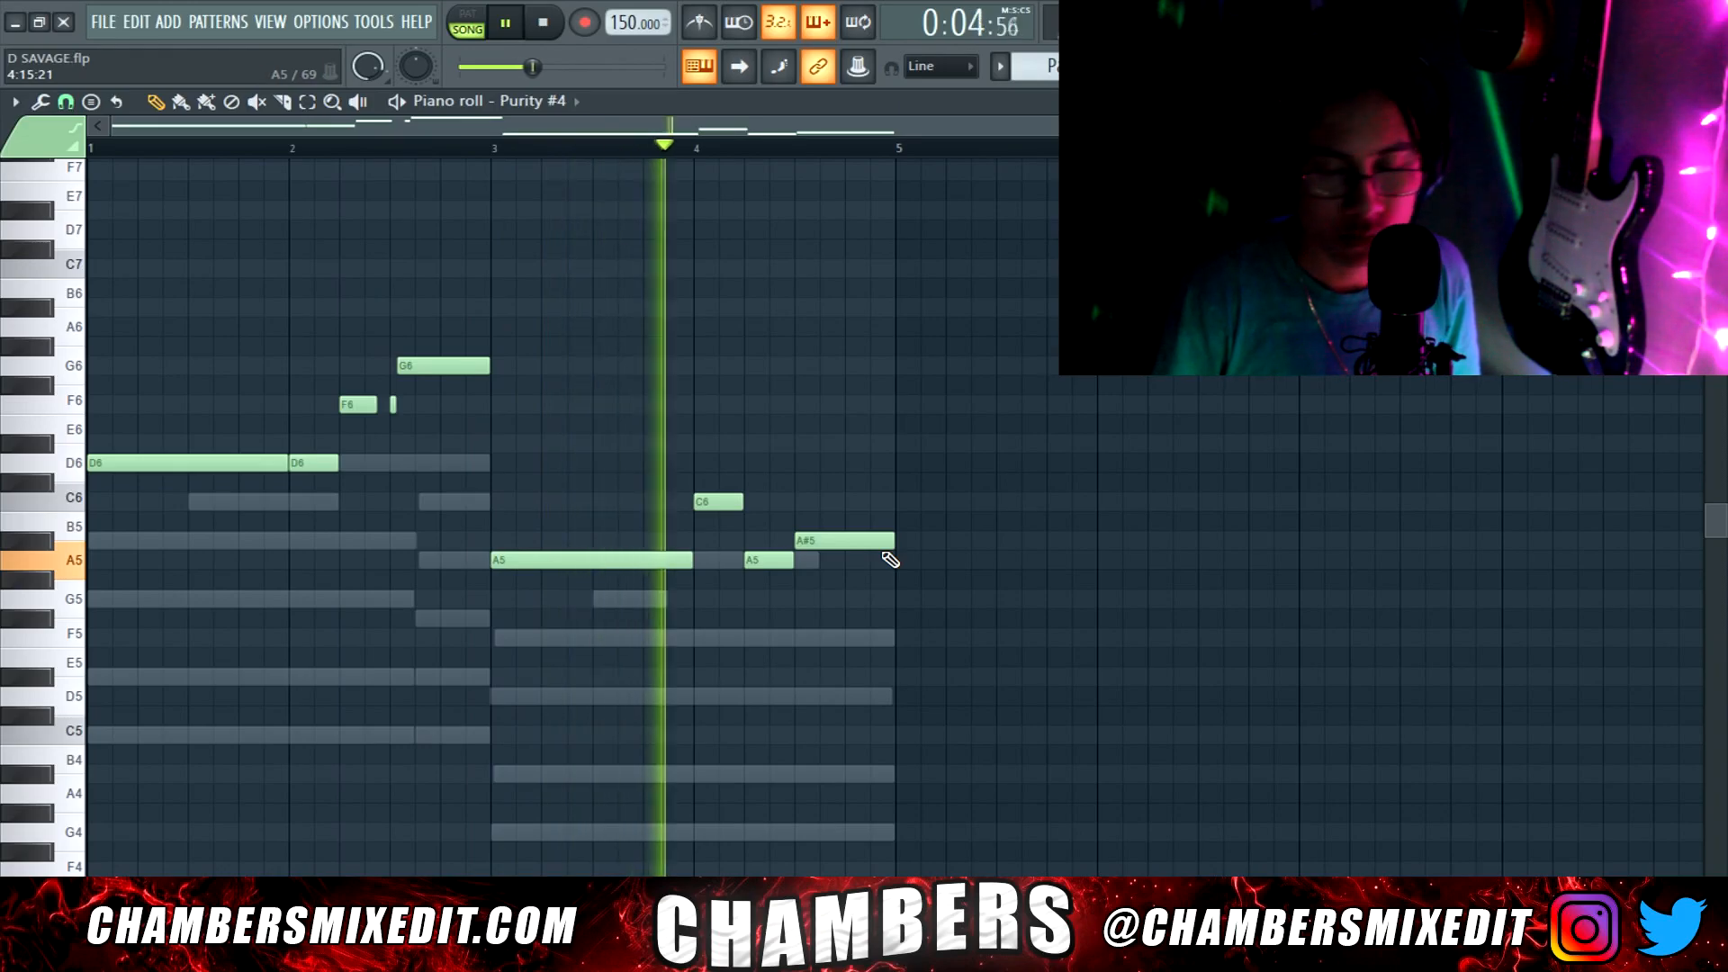
{"action": "key", "text": "space"}
Move the Purity #4 melody from Pattern 1 into Pattern 4 and place that pattern on Track 4 at bar 1
{"action": "key", "text": "ctrl+a"}
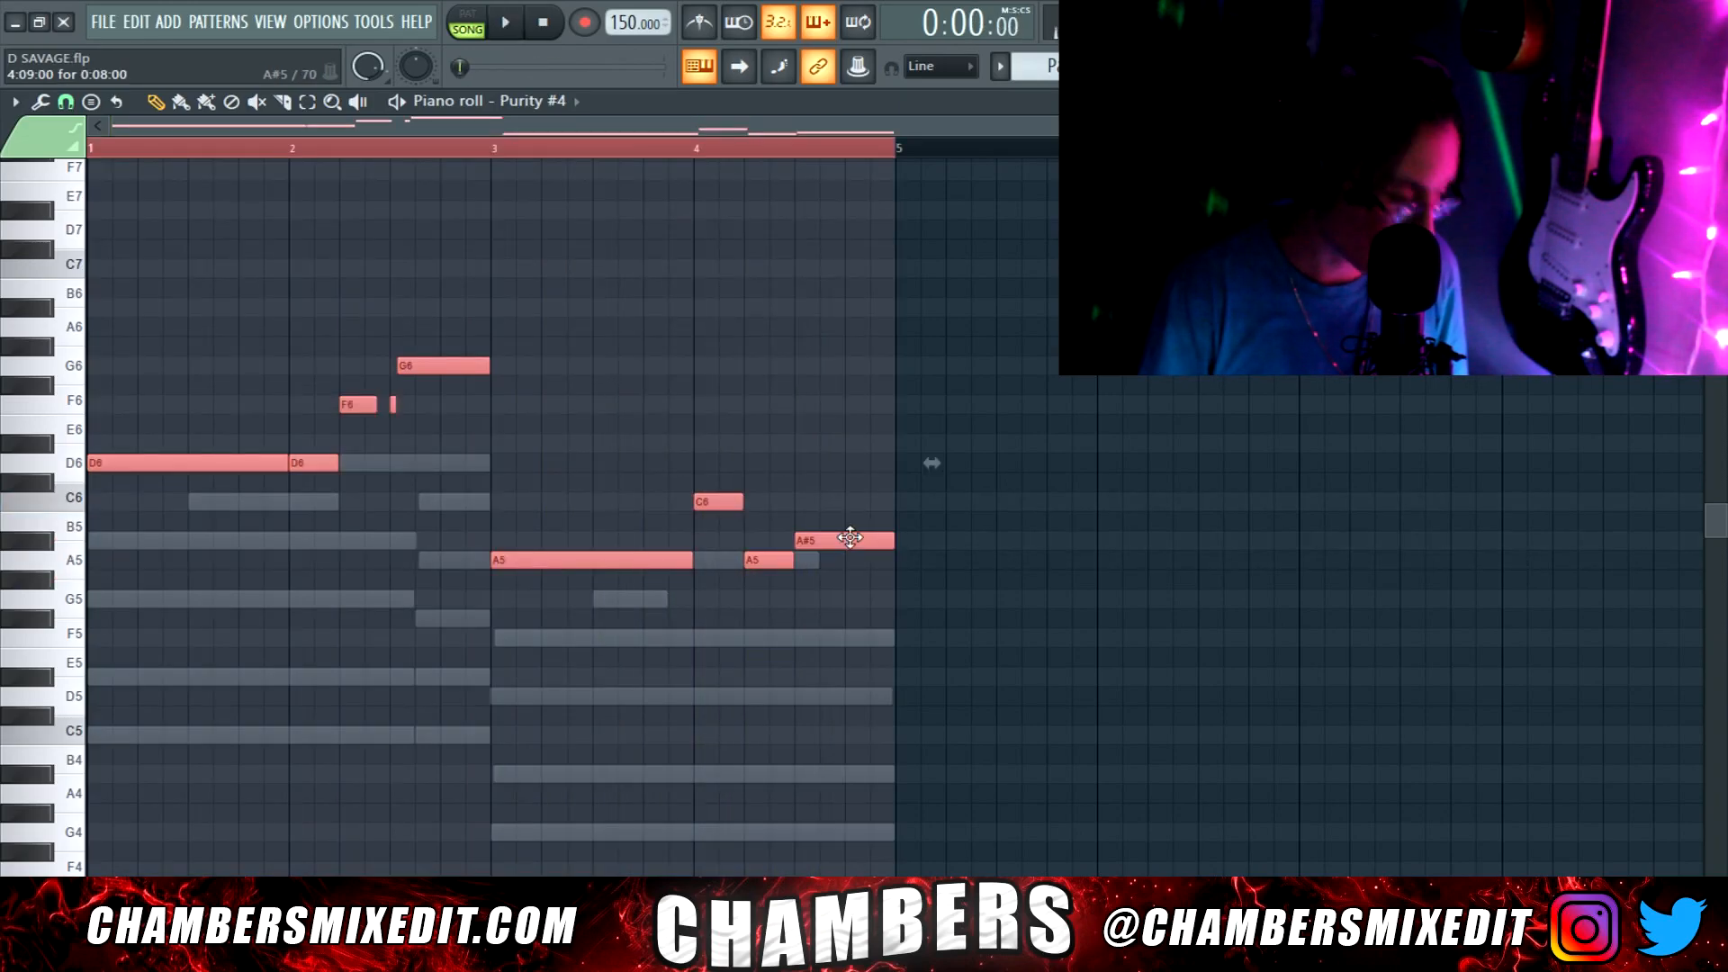
{"action": "key", "text": "Delete"}
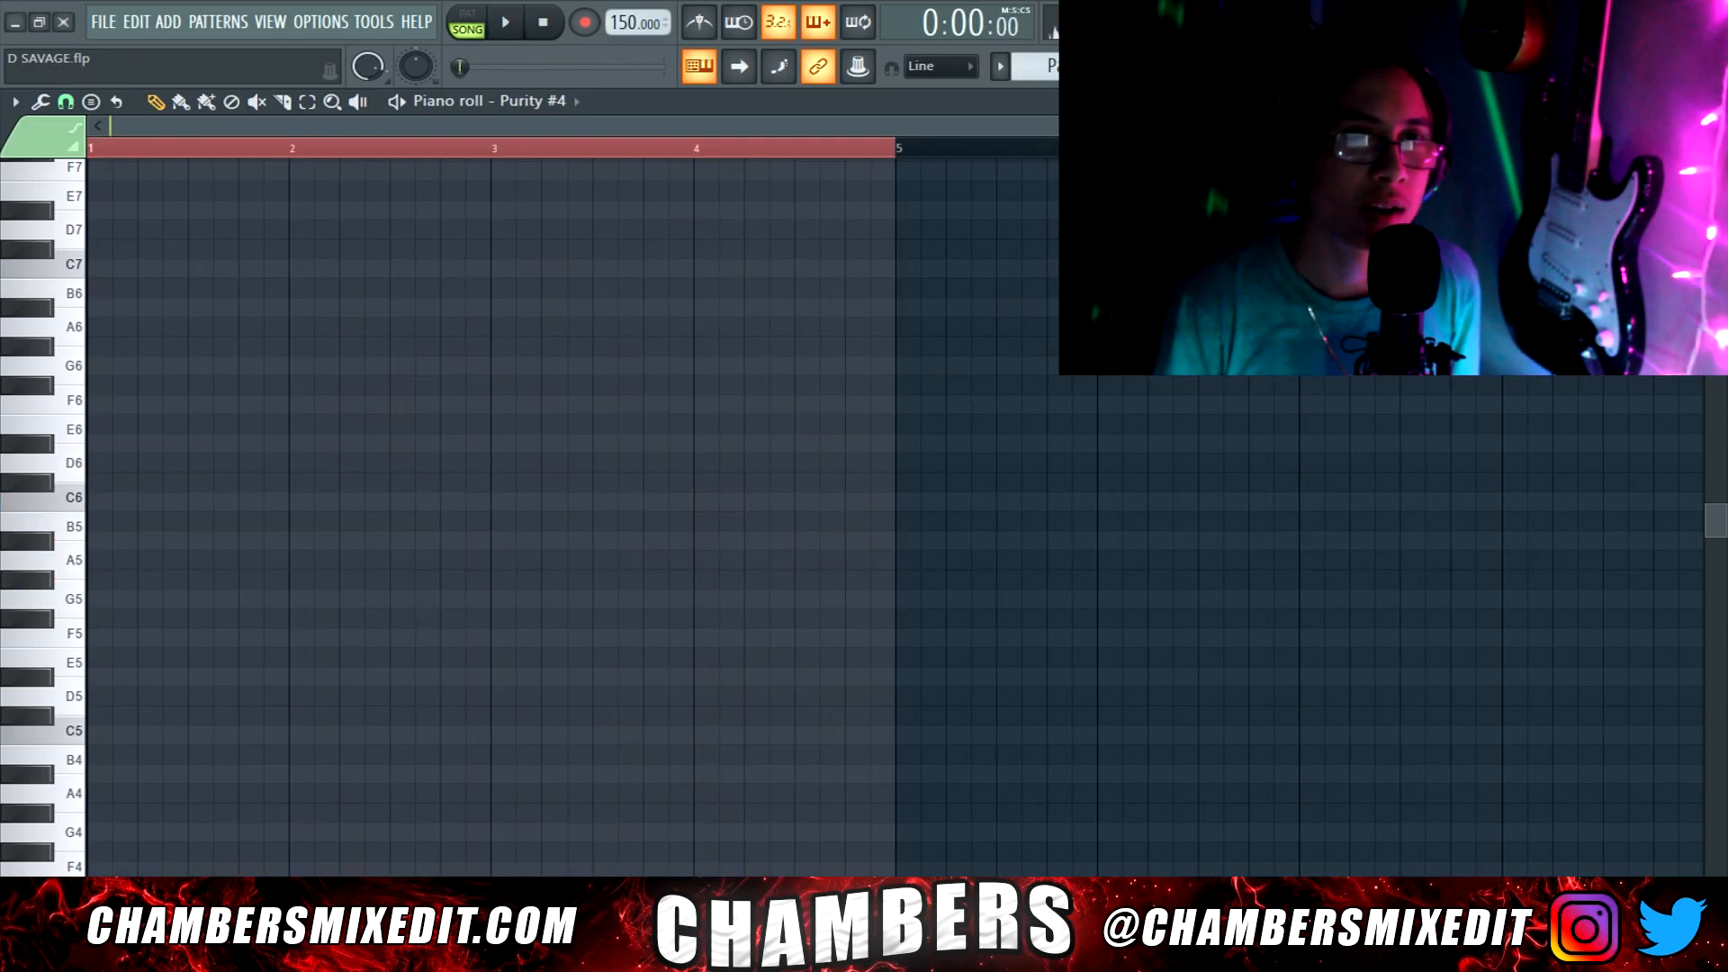
{"action": "key", "text": "F5"}
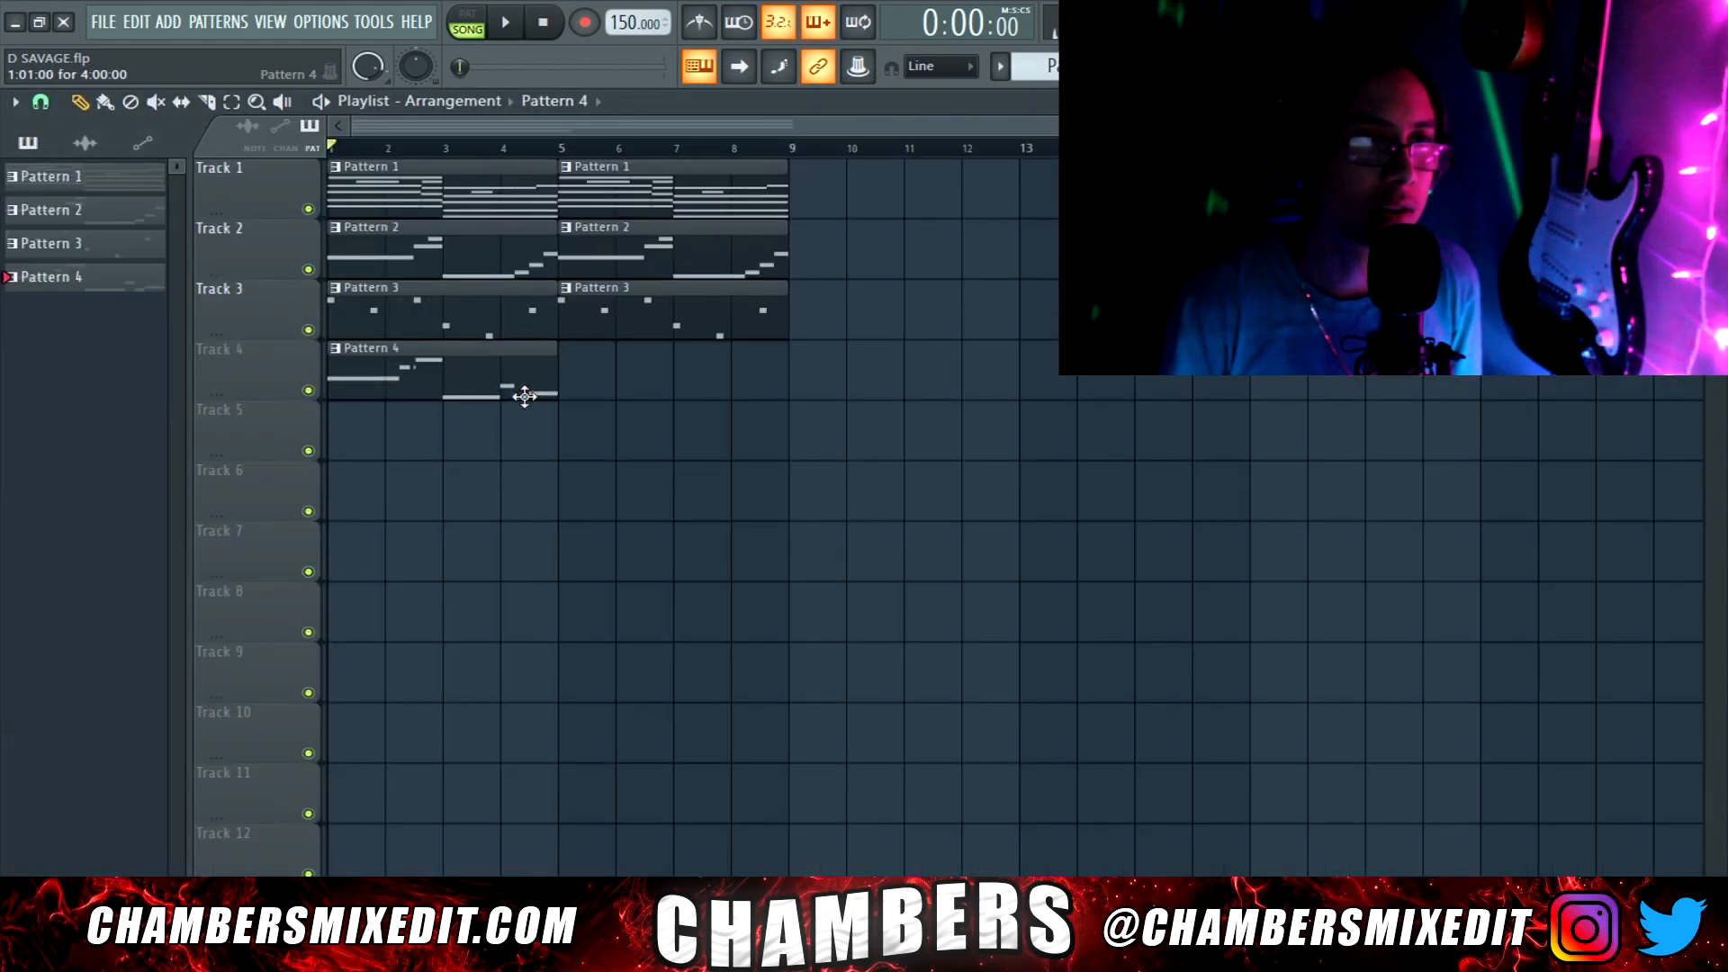
Add a fifth Purity channel and open the Fast Synth category of its presets
{"action": "key", "text": "F6"}
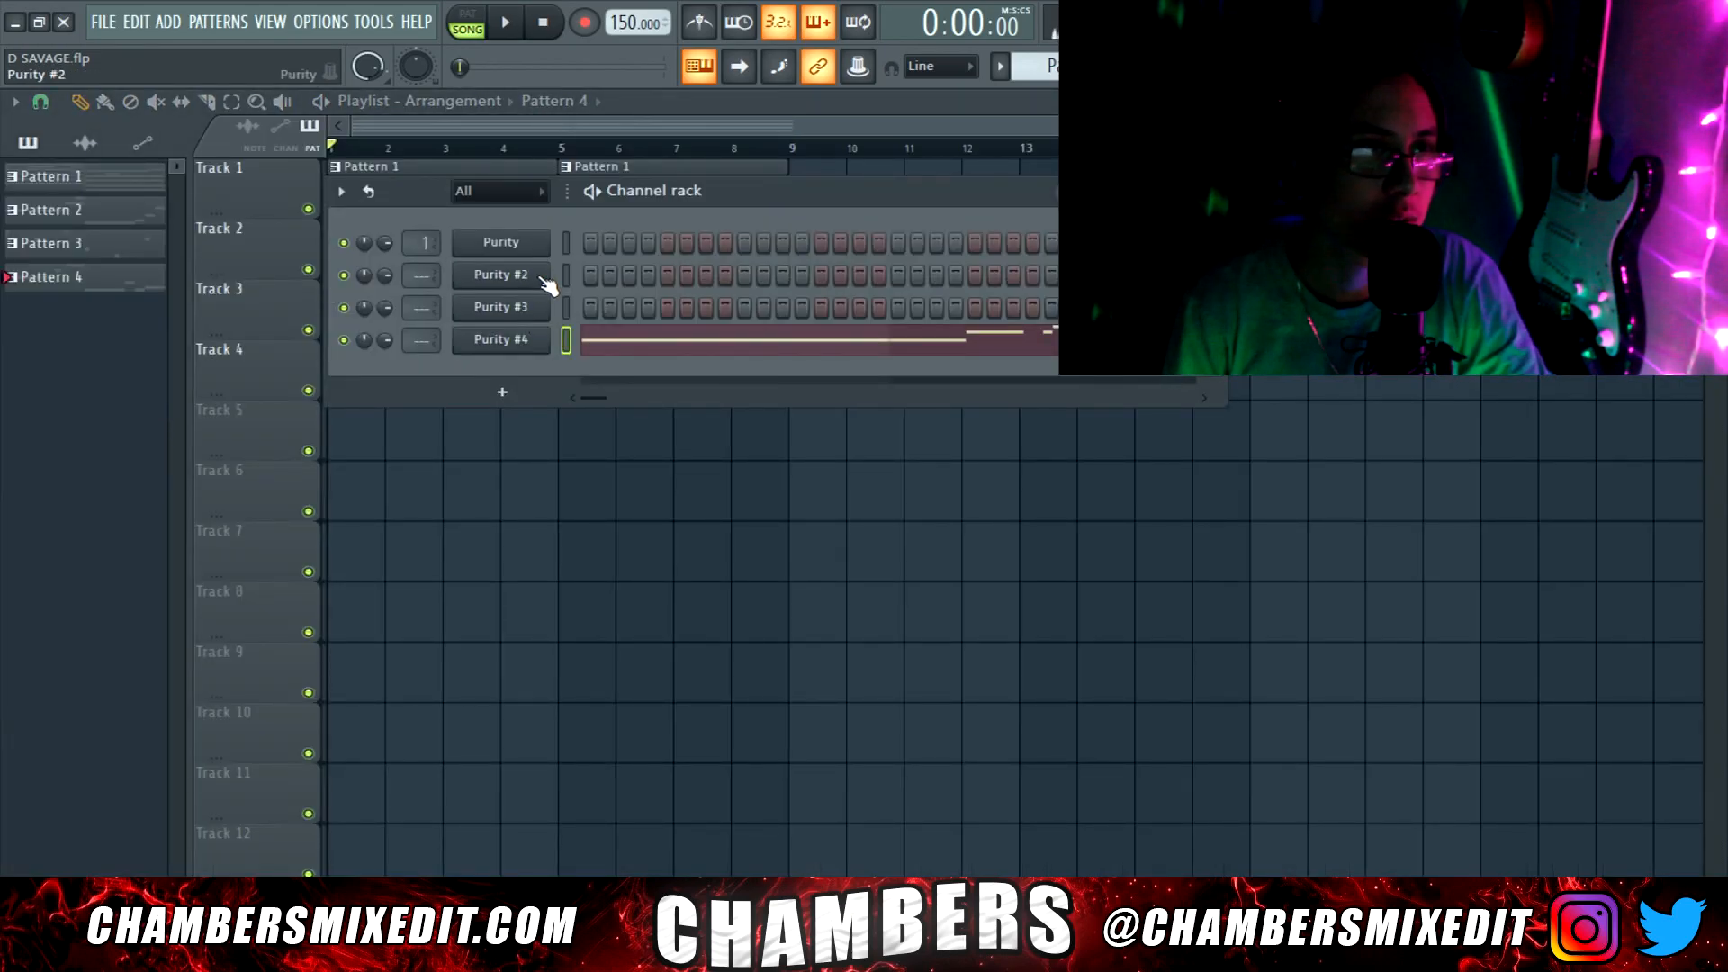
{"action": "left_click", "coordinate": [502, 391]}
{"action": "left_click", "coordinate": [720, 320]}
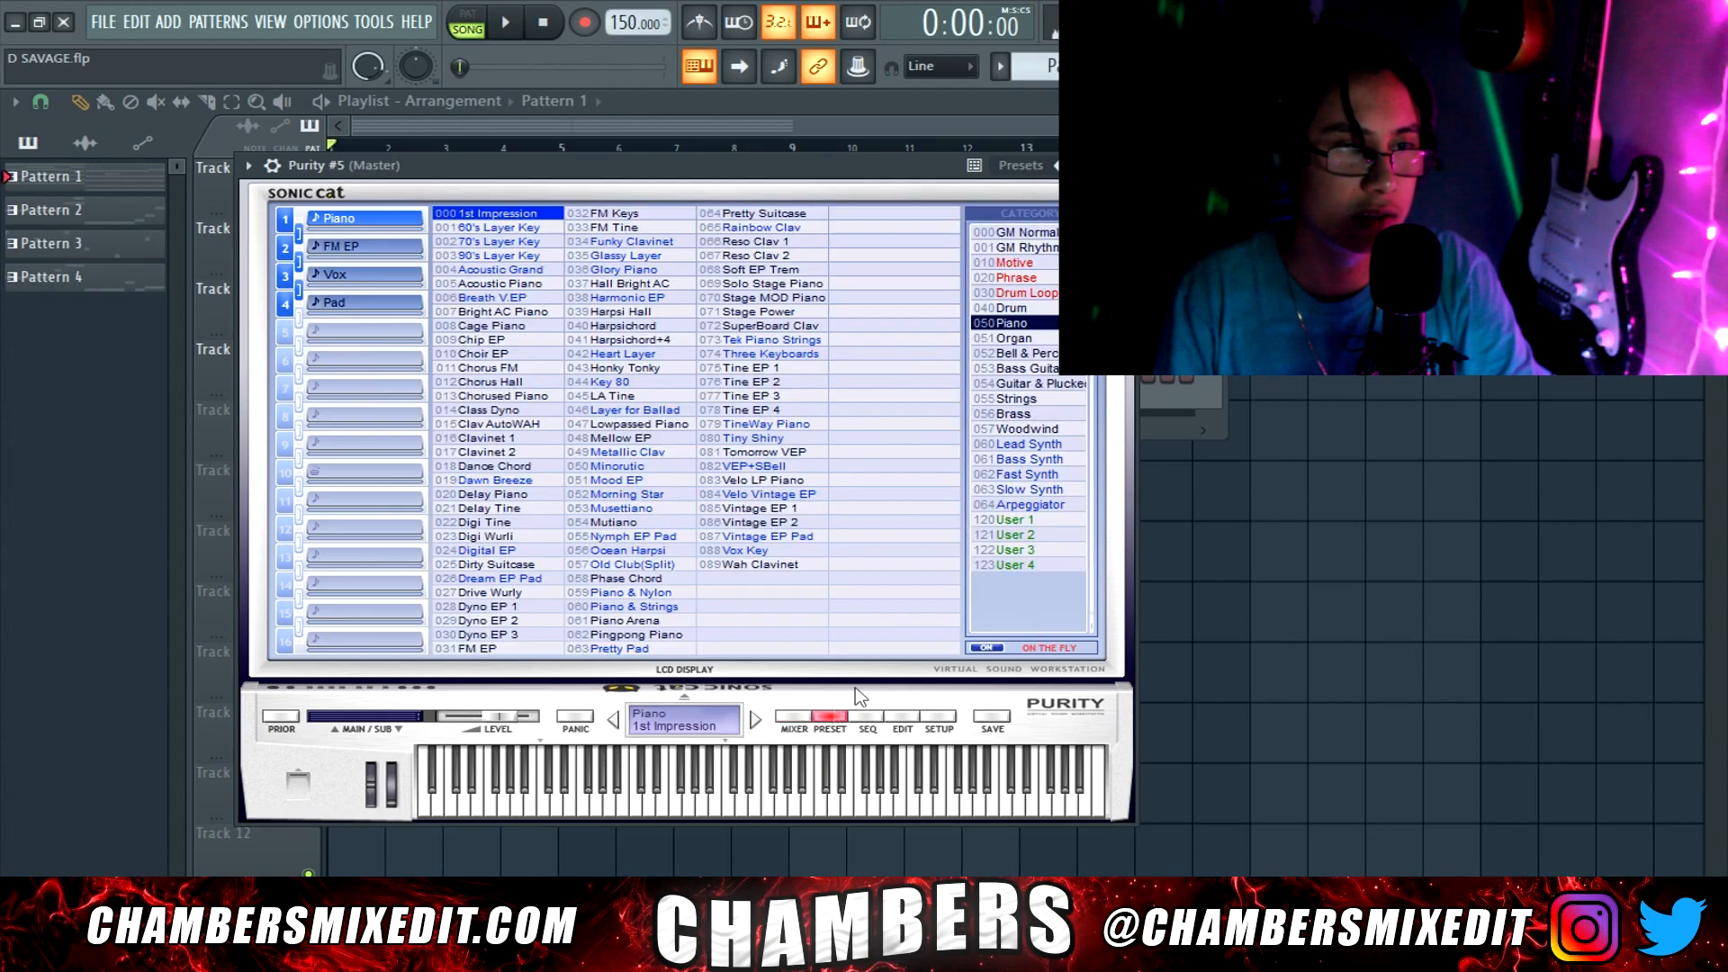
{"action": "left_click", "coordinate": [1060, 474]}
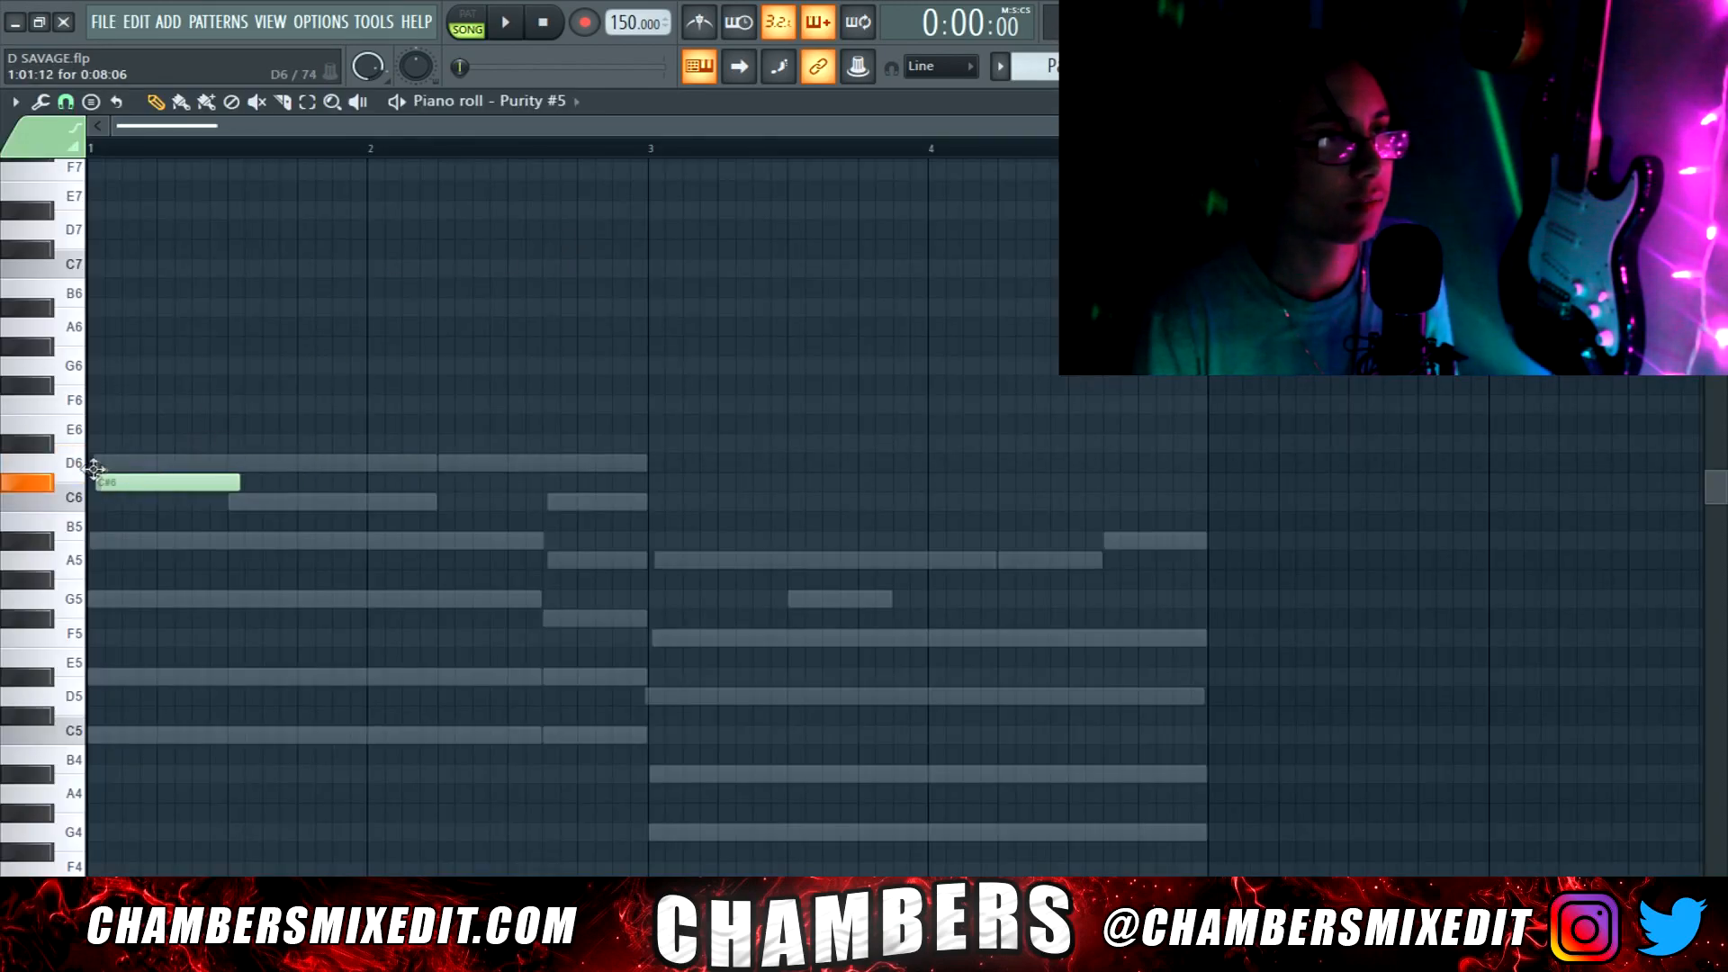
Draw the Purity #5 melody with short notes: D6 in bar 1, A#5 and G6 in bar 2, A5 starting bars 3 and 4, and a closing A#5
{"action": "key", "text": "space"}
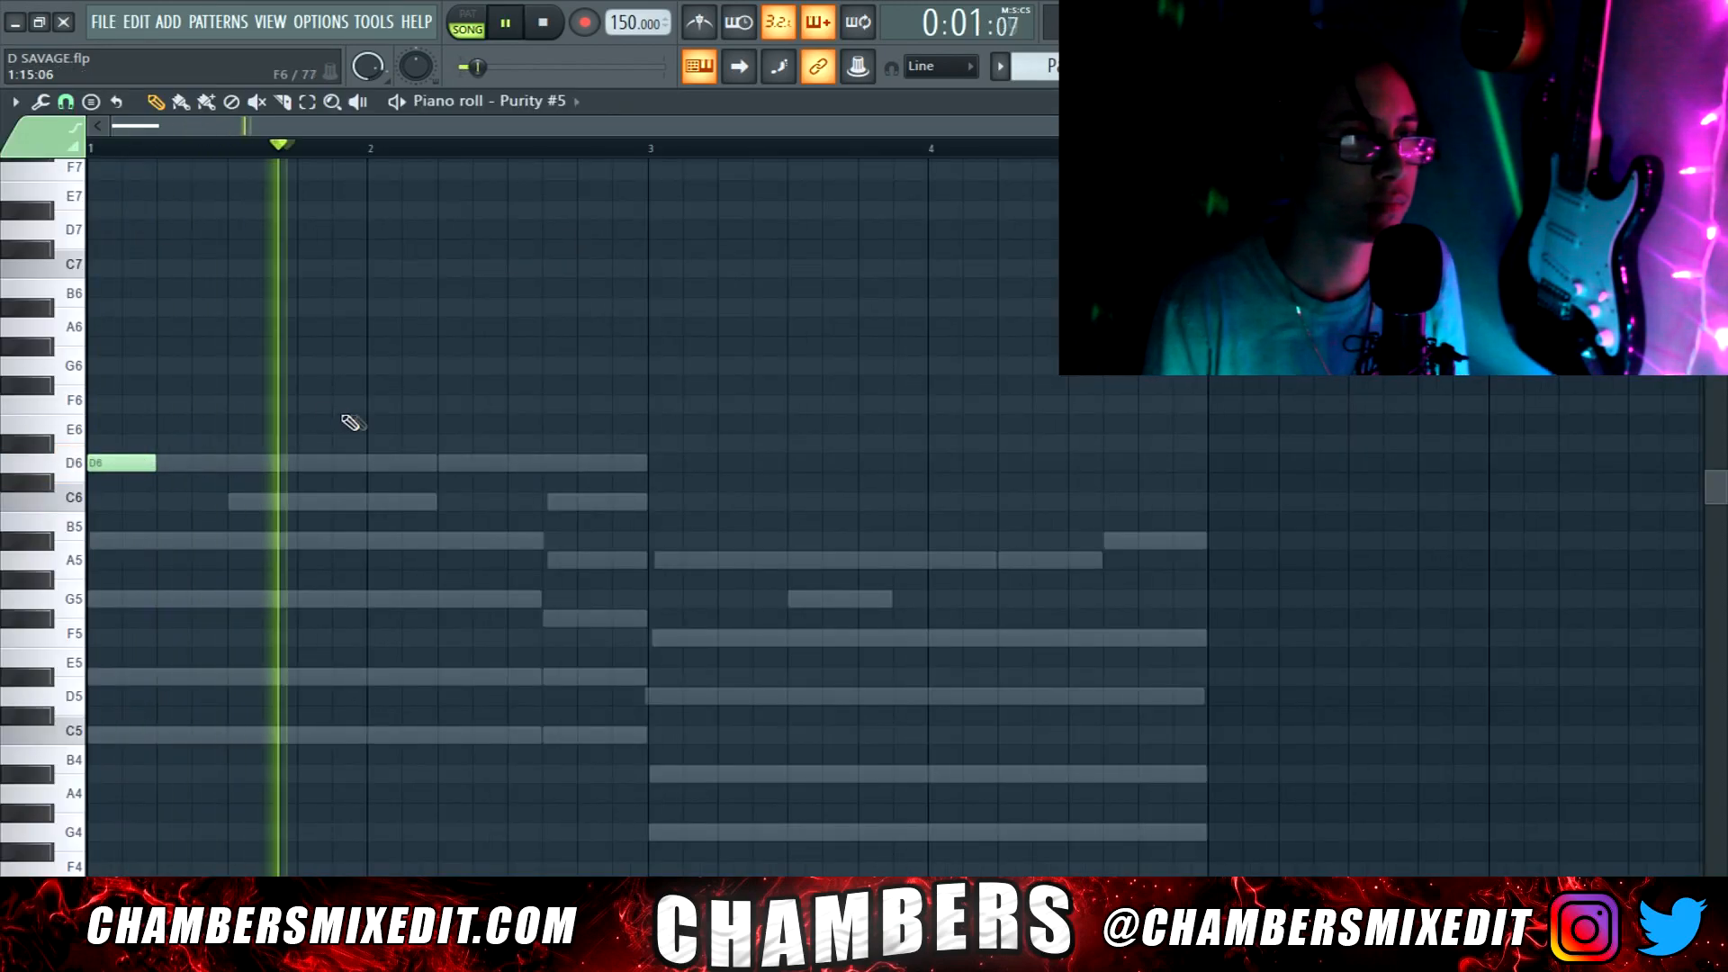
{"action": "left_click", "coordinate": [448, 384]}
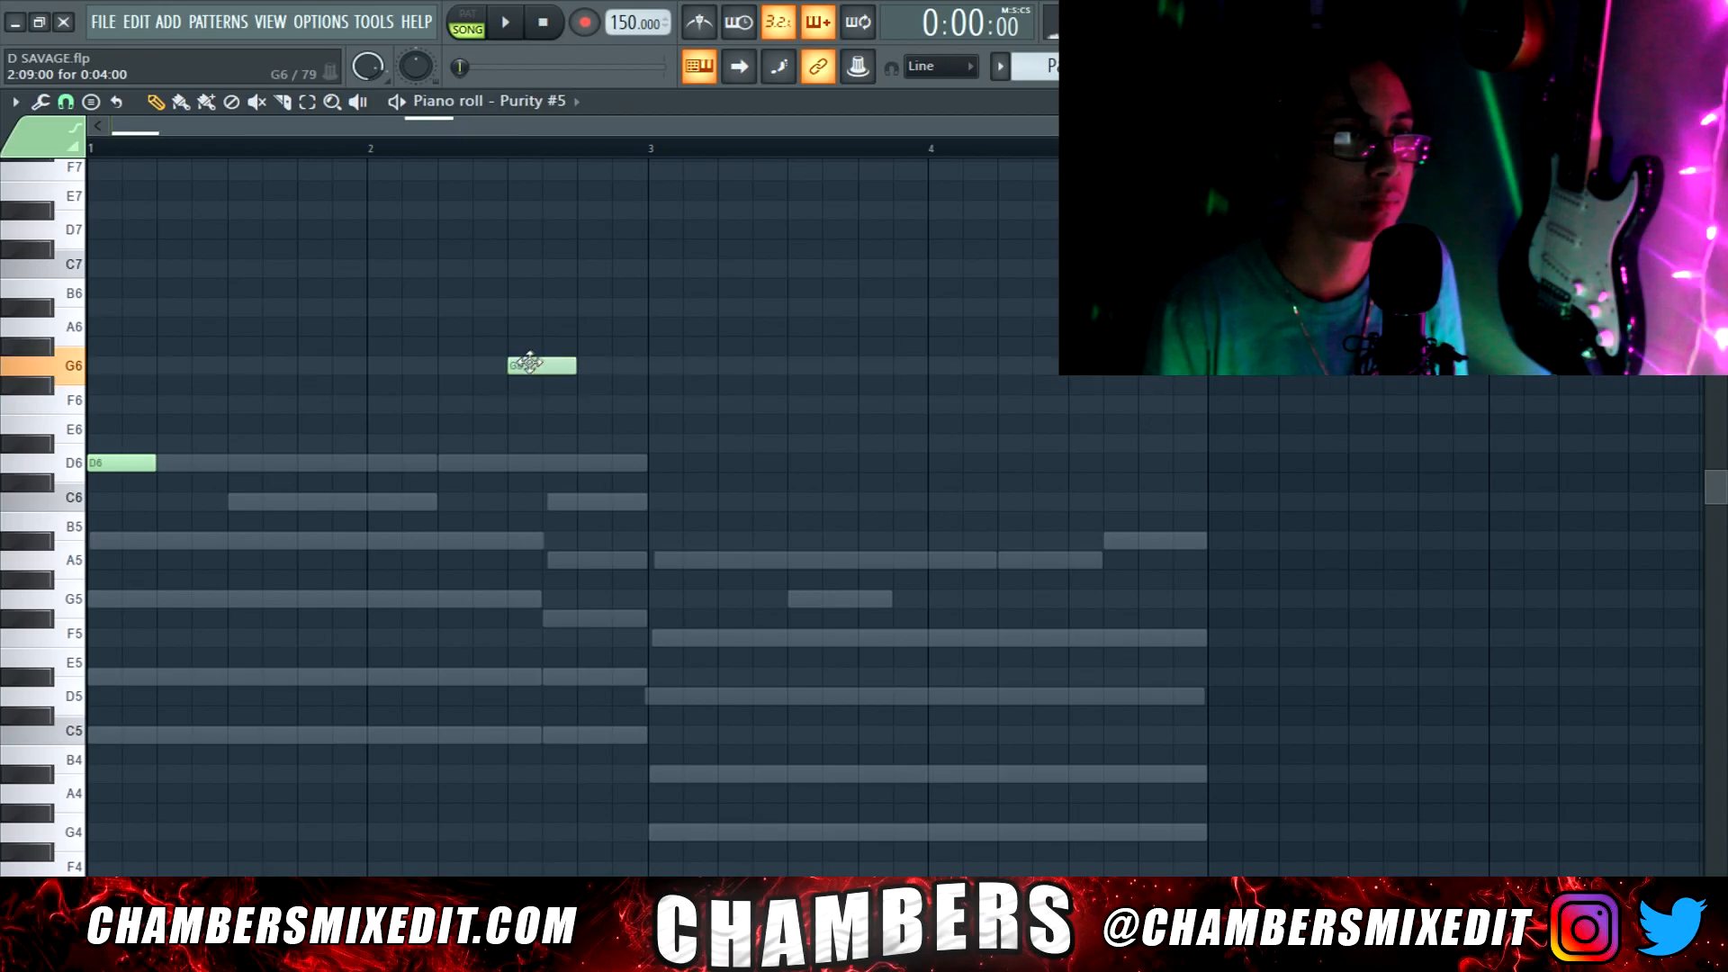
{"action": "left_click", "coordinate": [662, 560]}
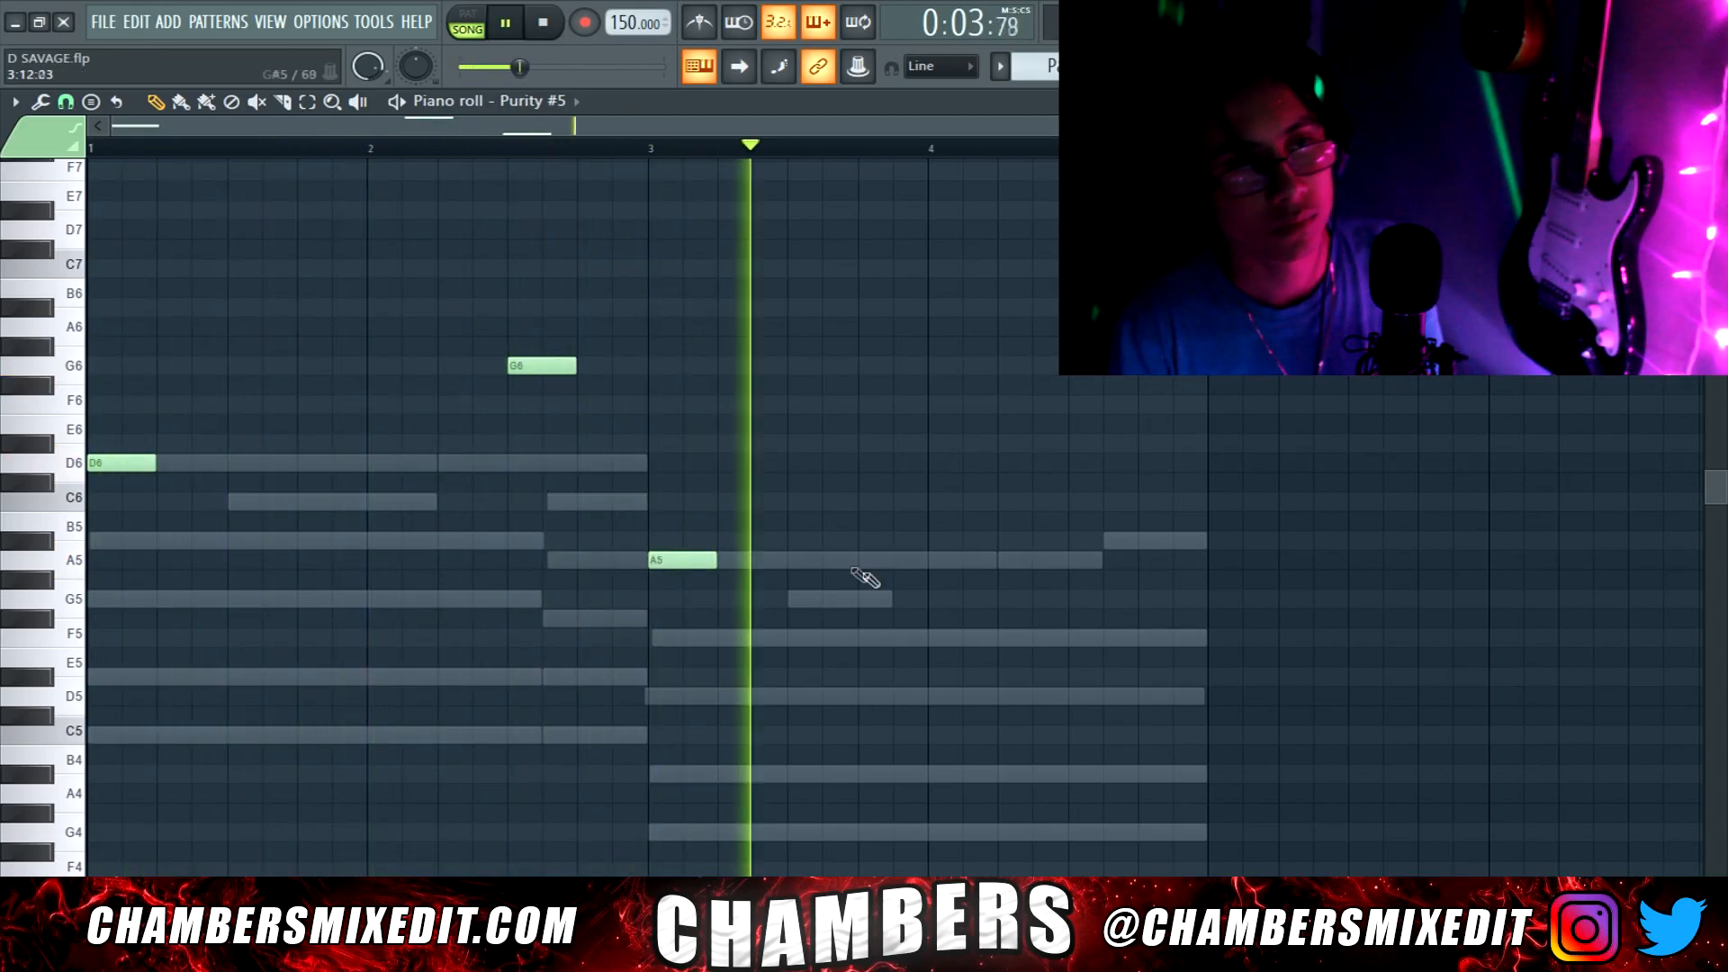
{"action": "key", "text": "space"}
{"action": "left_click", "coordinate": [378, 503]}
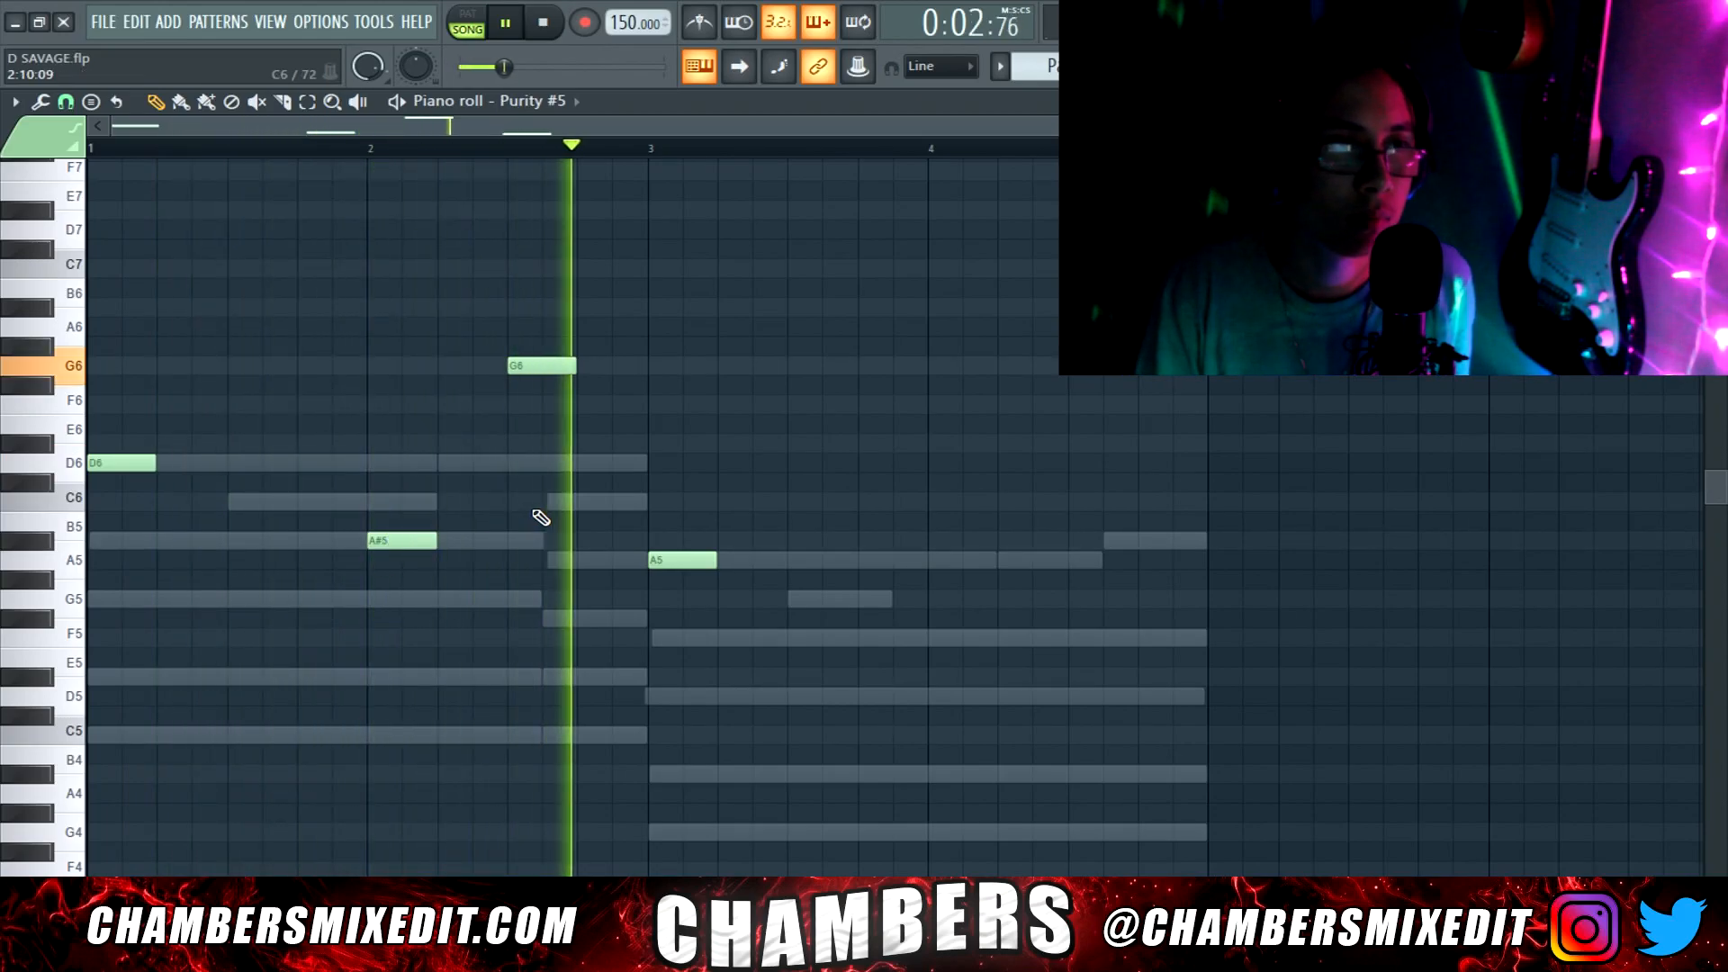
{"action": "left_click", "coordinate": [936, 560]}
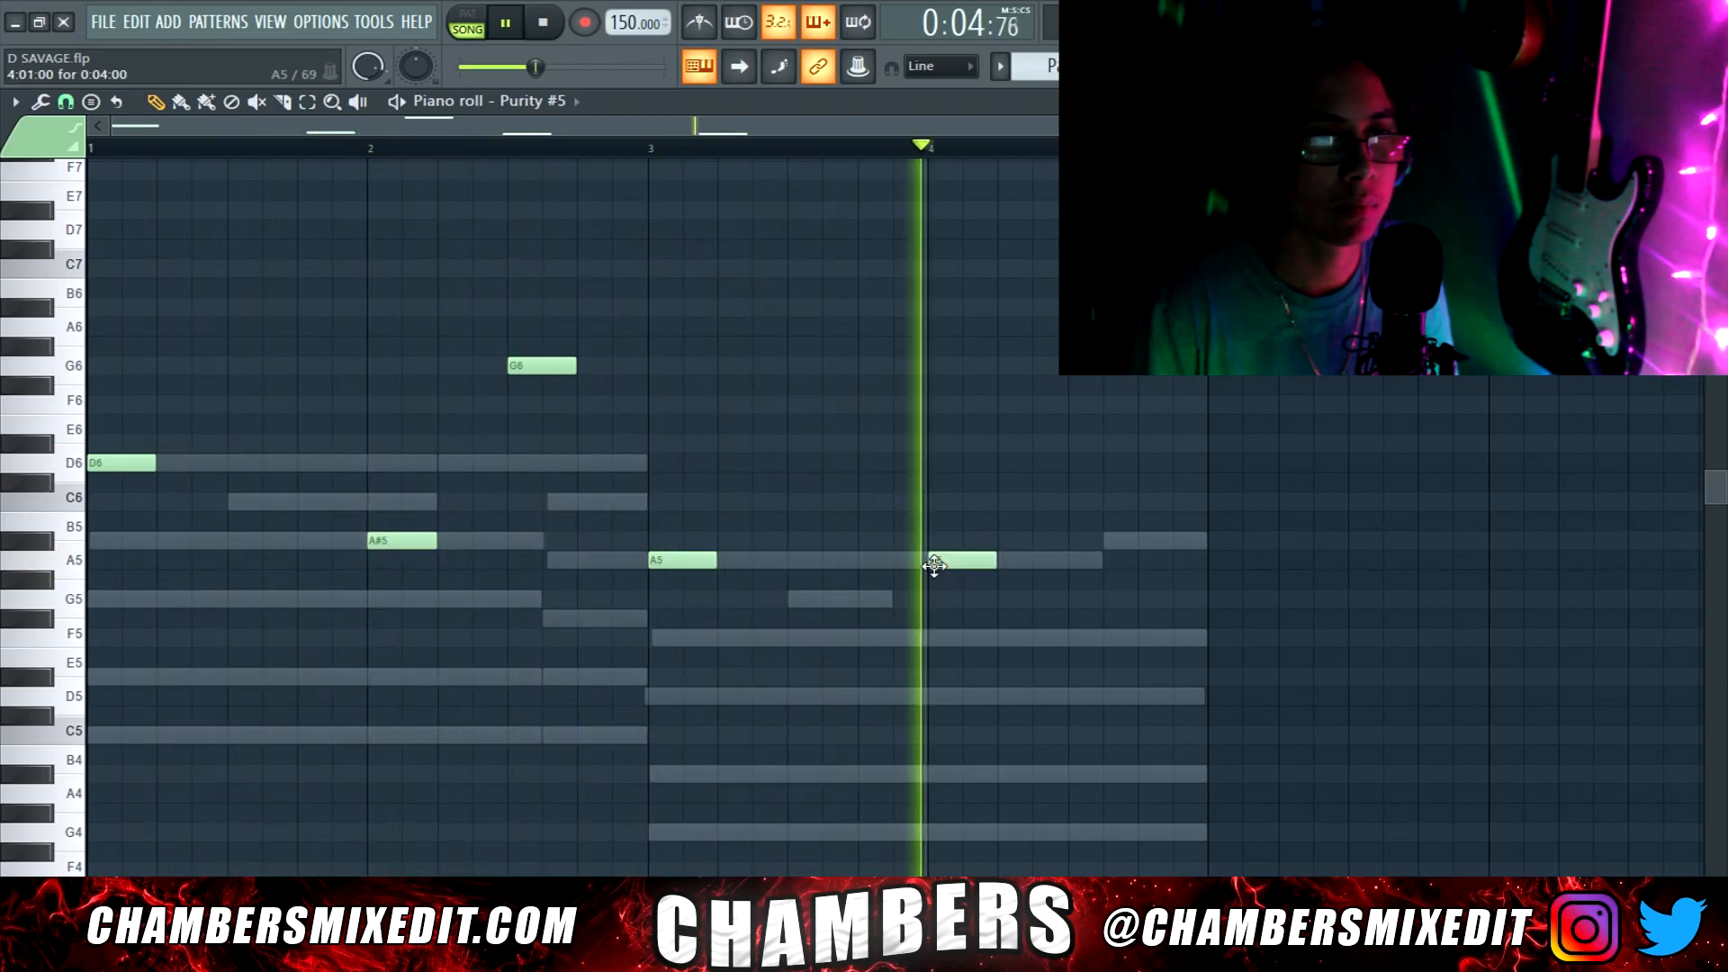
{"action": "left_click", "coordinate": [1075, 540]}
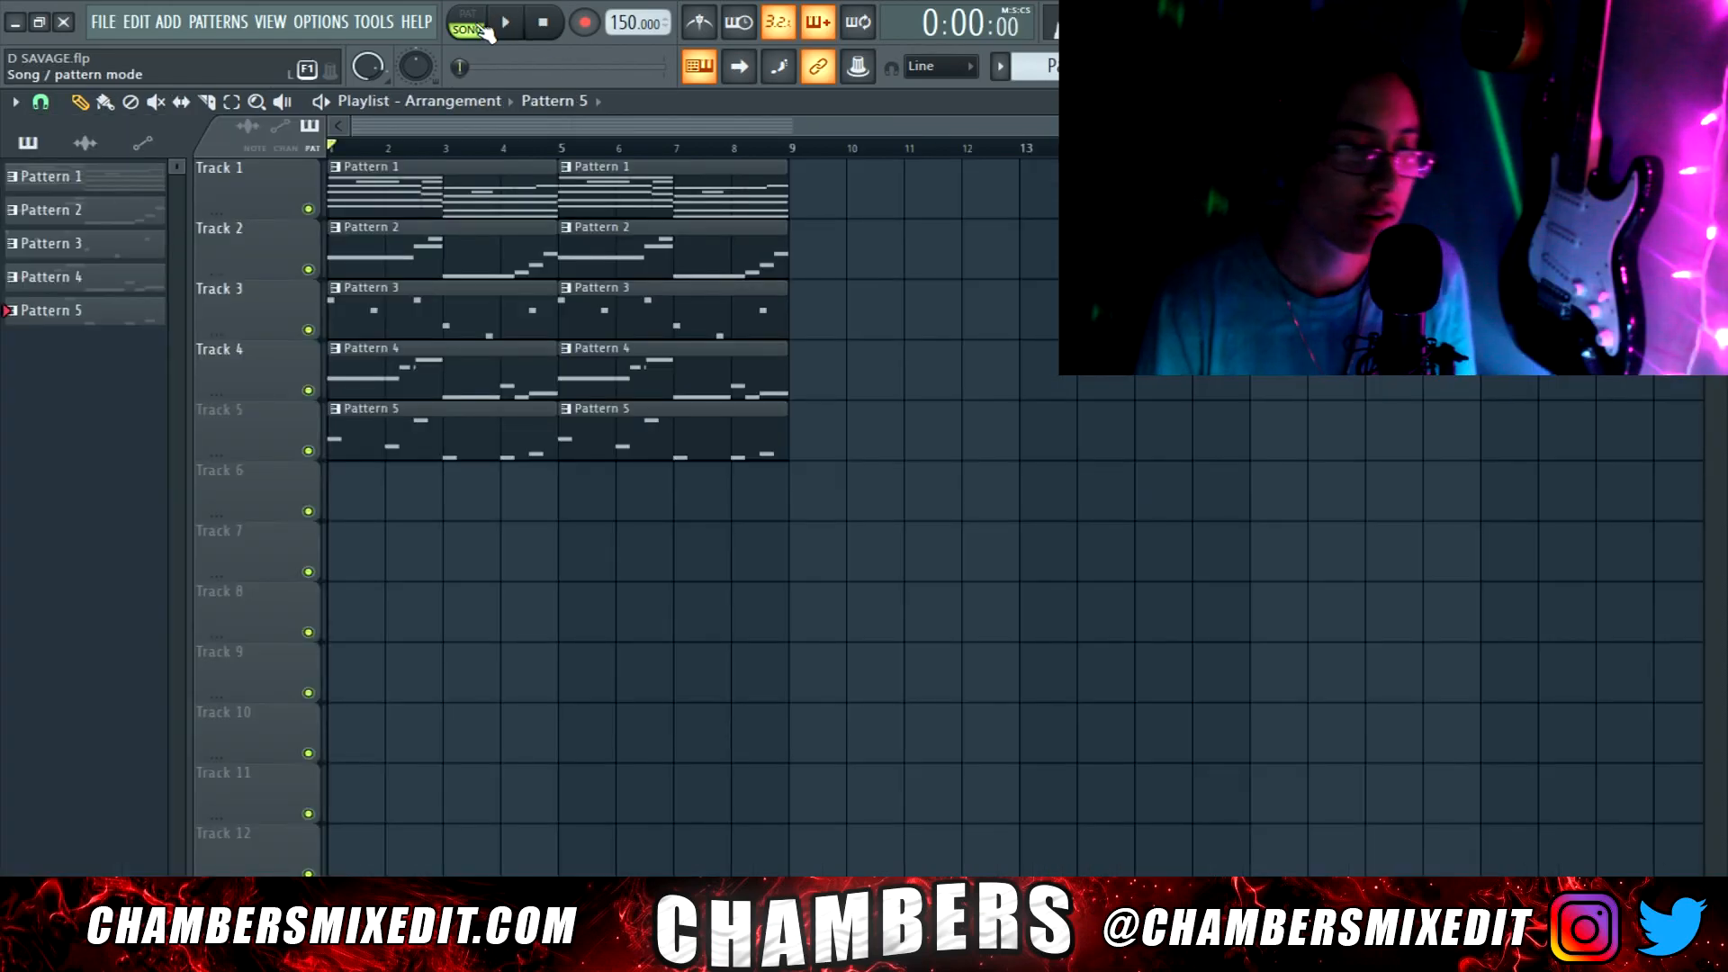
Play back the arrangement and route the Purity #2 to Purity #5 channels to mixer tracks 2 to 5
{"action": "left_click", "coordinate": [506, 21]}
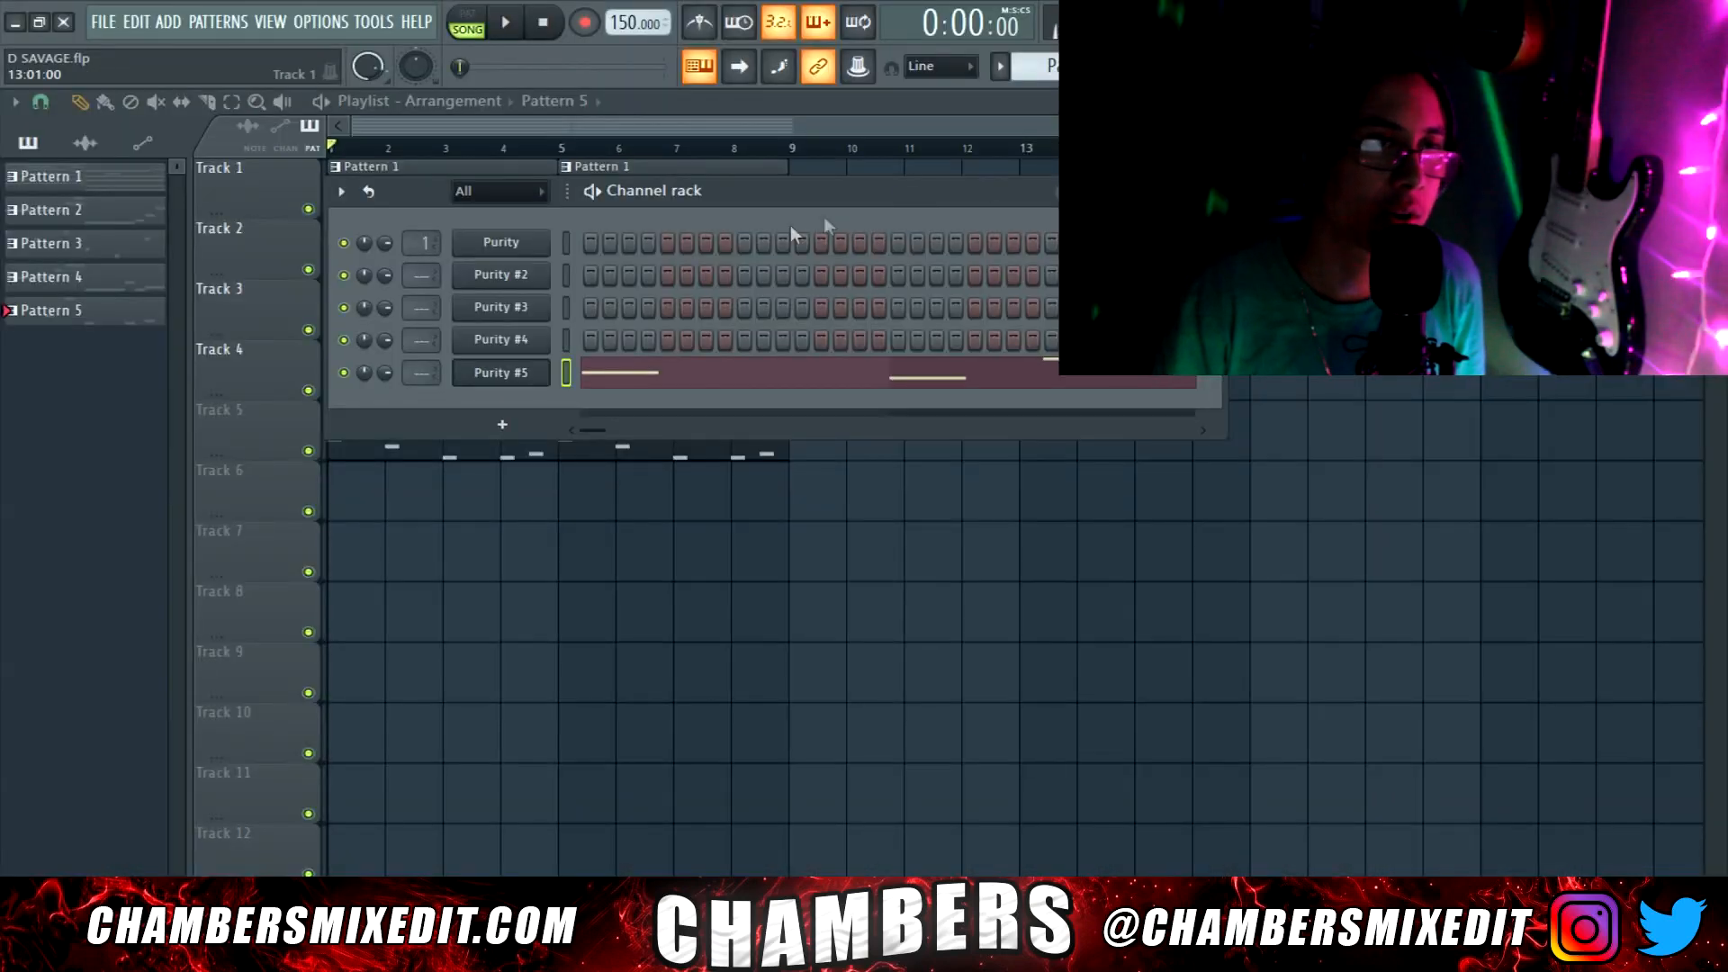
{"action": "left_click", "coordinate": [567, 276]}
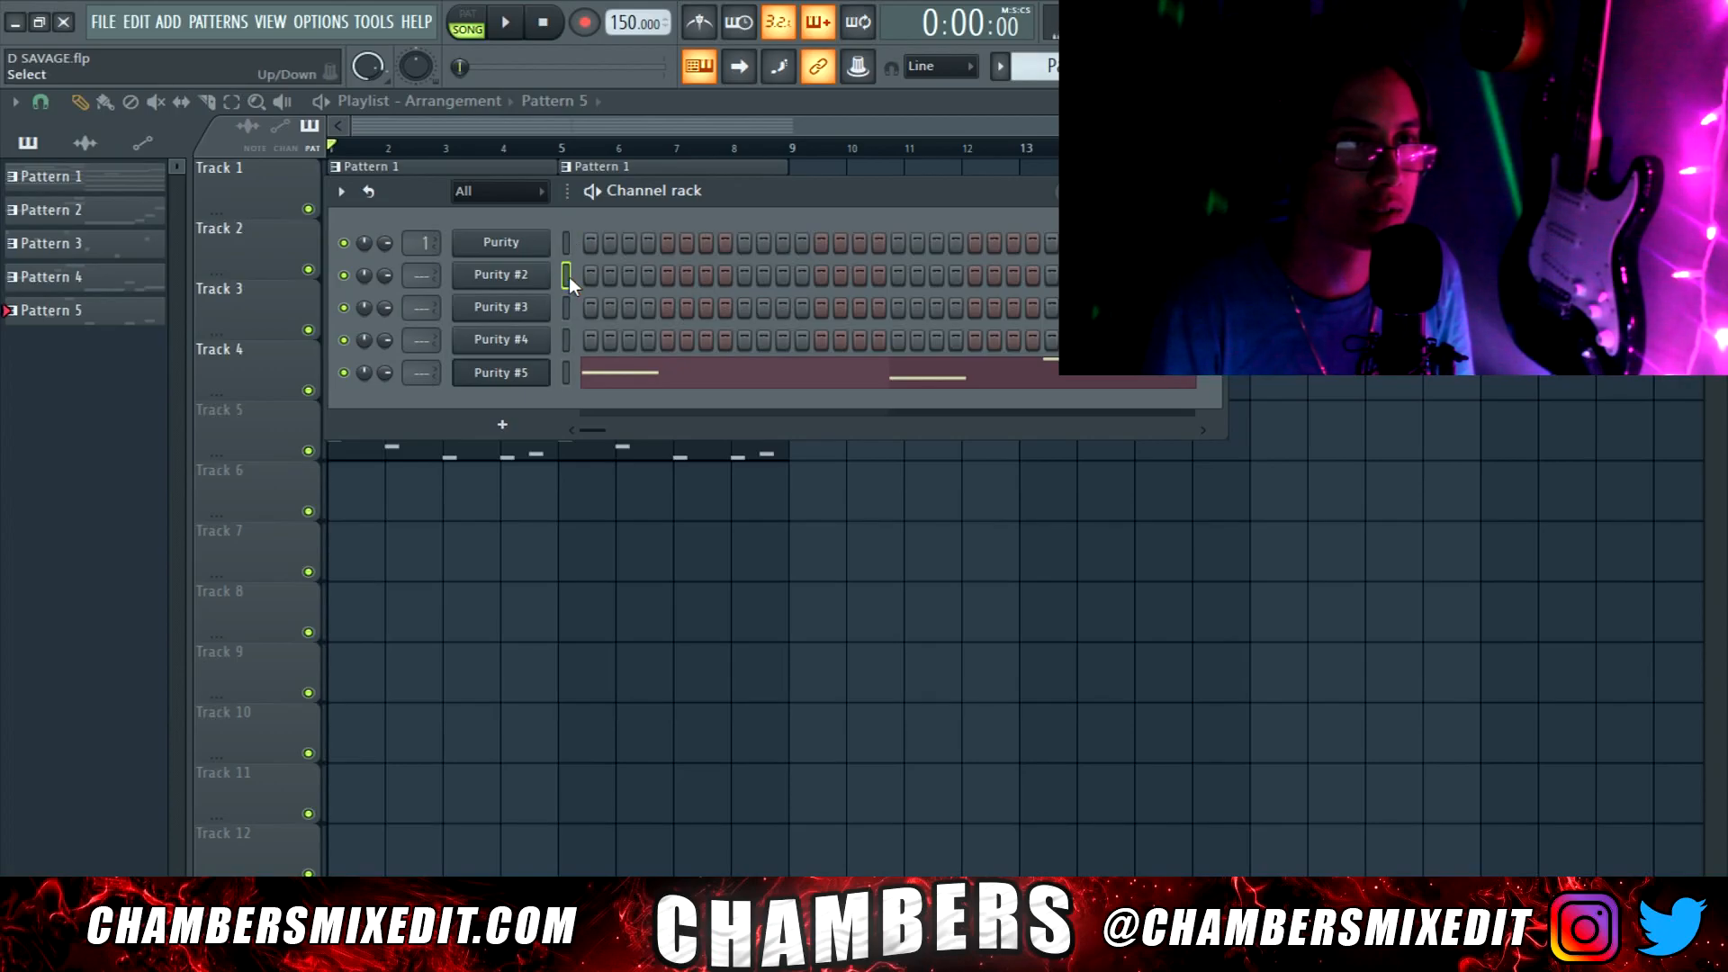
{"action": "key", "text": "F9"}
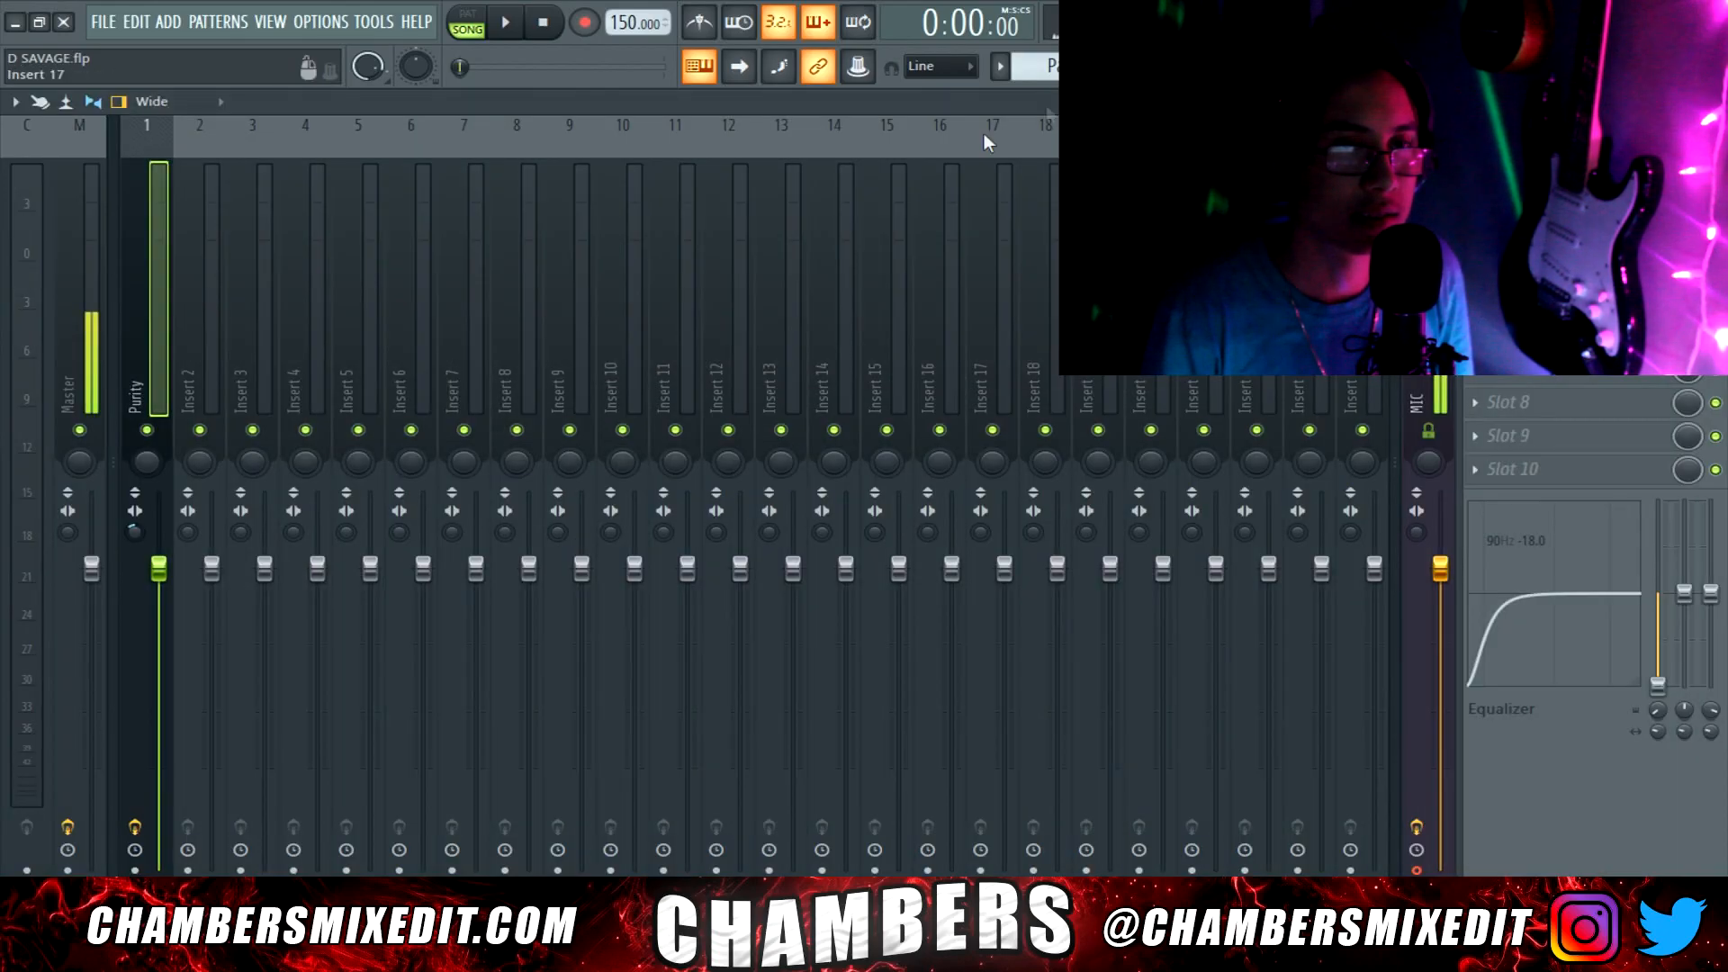
{"action": "left_click", "coordinate": [209, 366]}
{"action": "right_click", "coordinate": [208, 366]}
{"action": "mouse_move", "coordinate": [397, 314]}
{"action": "left_click", "coordinate": [513, 334]}
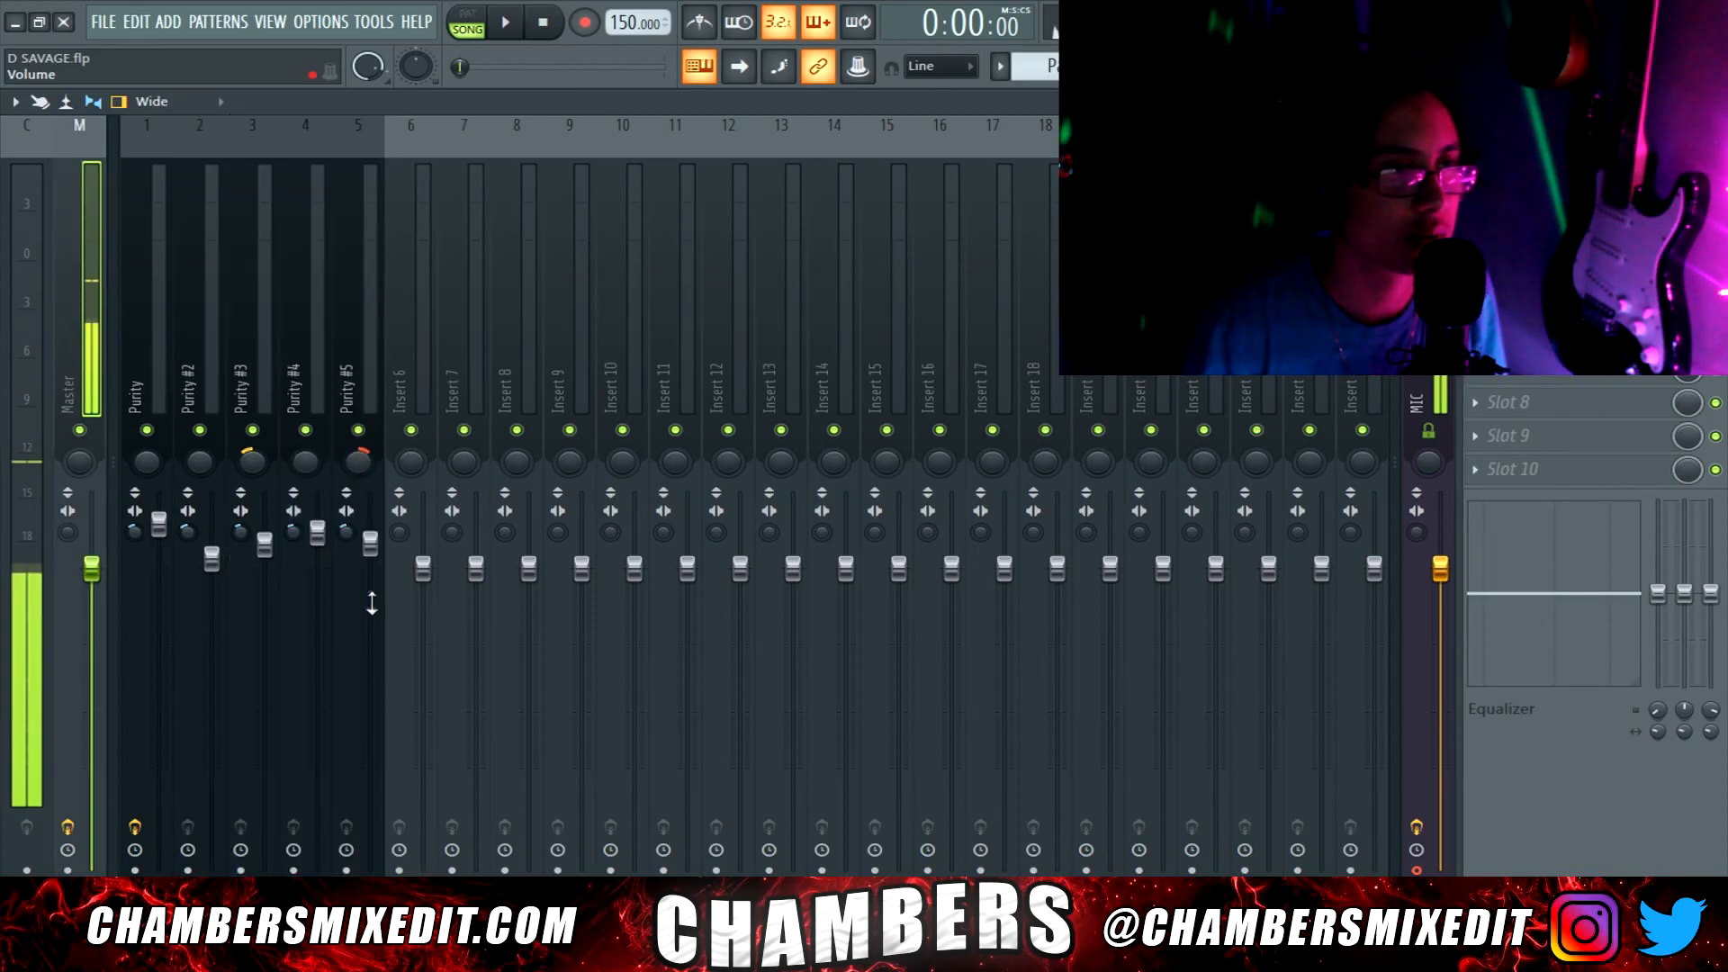
Inspect the low-cut equalizer curve on the first Purity mixer track
{"action": "left_click", "coordinate": [164, 385]}
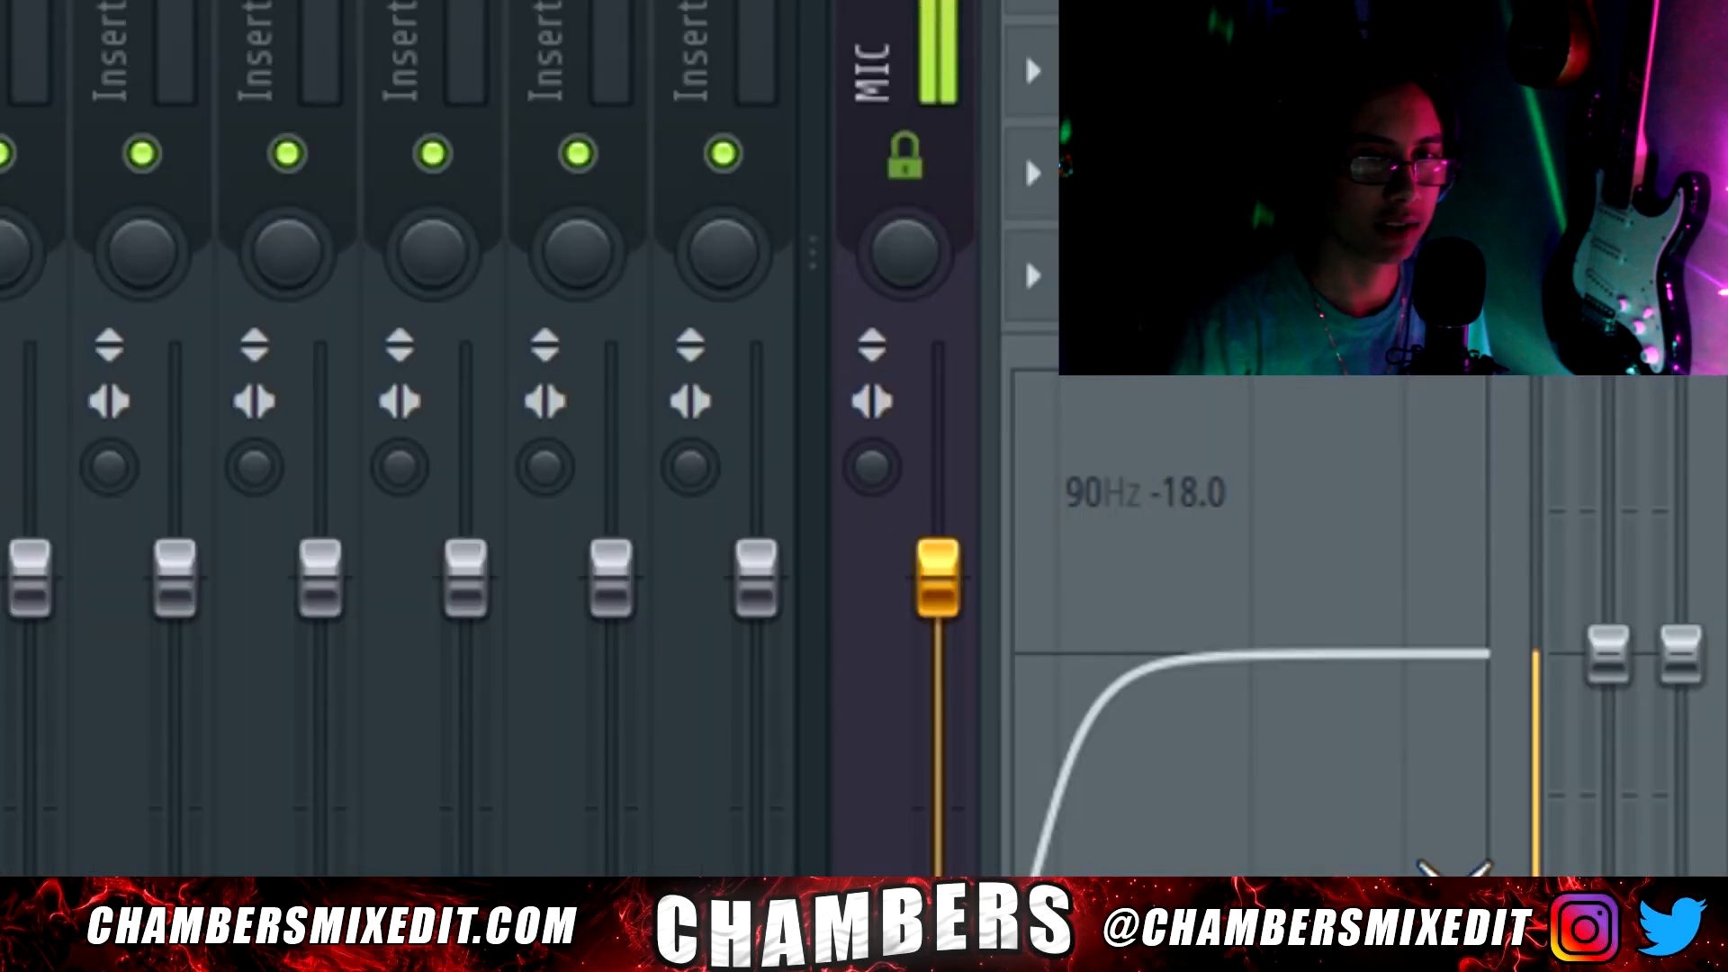
{"action": "key", "text": "Right"}
{"action": "key", "text": "Right"}
{"action": "key", "text": "Right"}
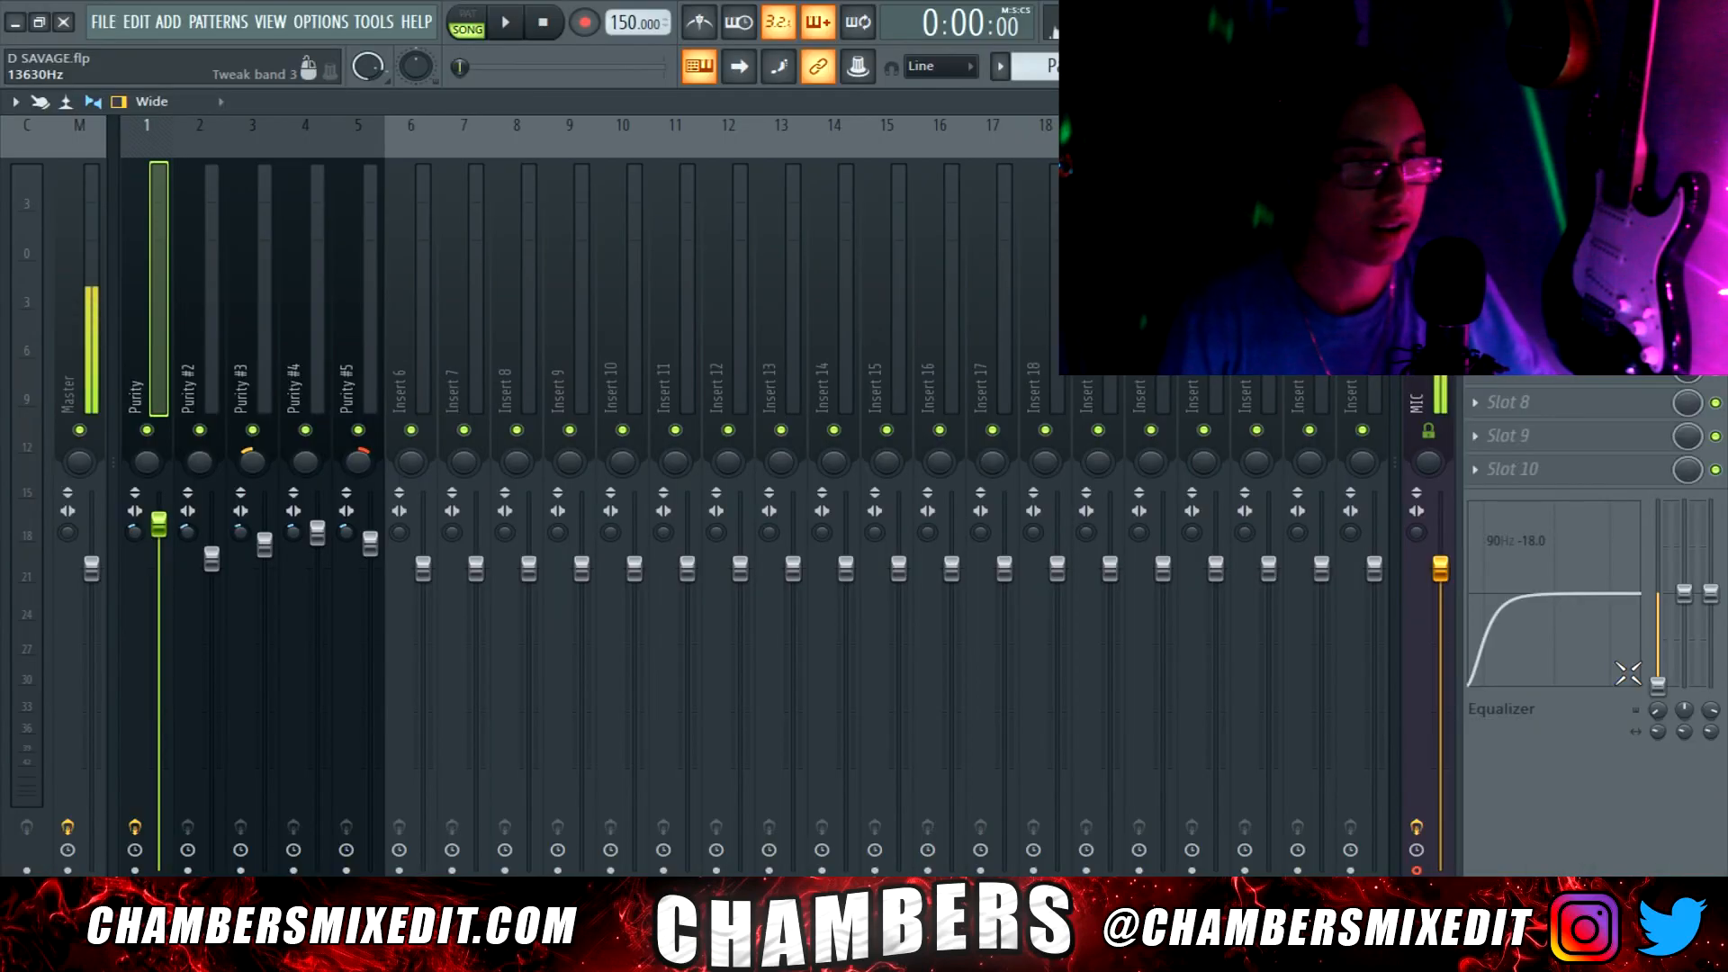
{"action": "key", "text": "Left"}
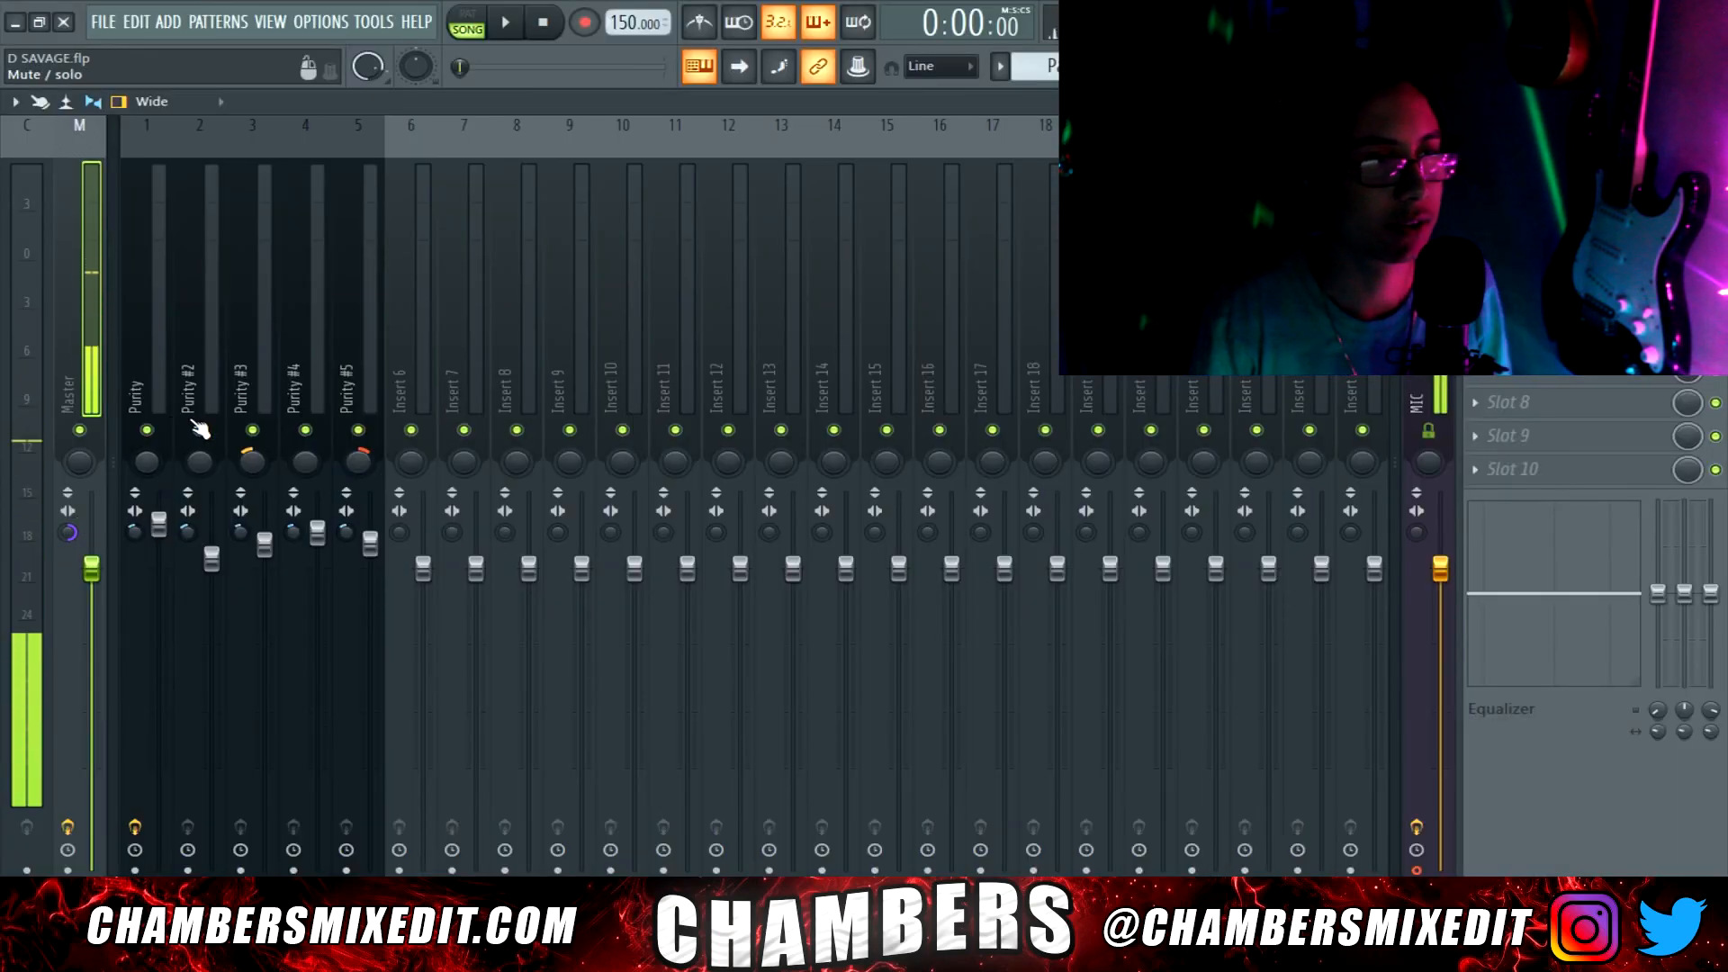
Play back the mix and inspect the equalizer settings of the Purity #2, Purity #3 and Purity #4 mixer tracks
{"action": "key", "text": "space"}
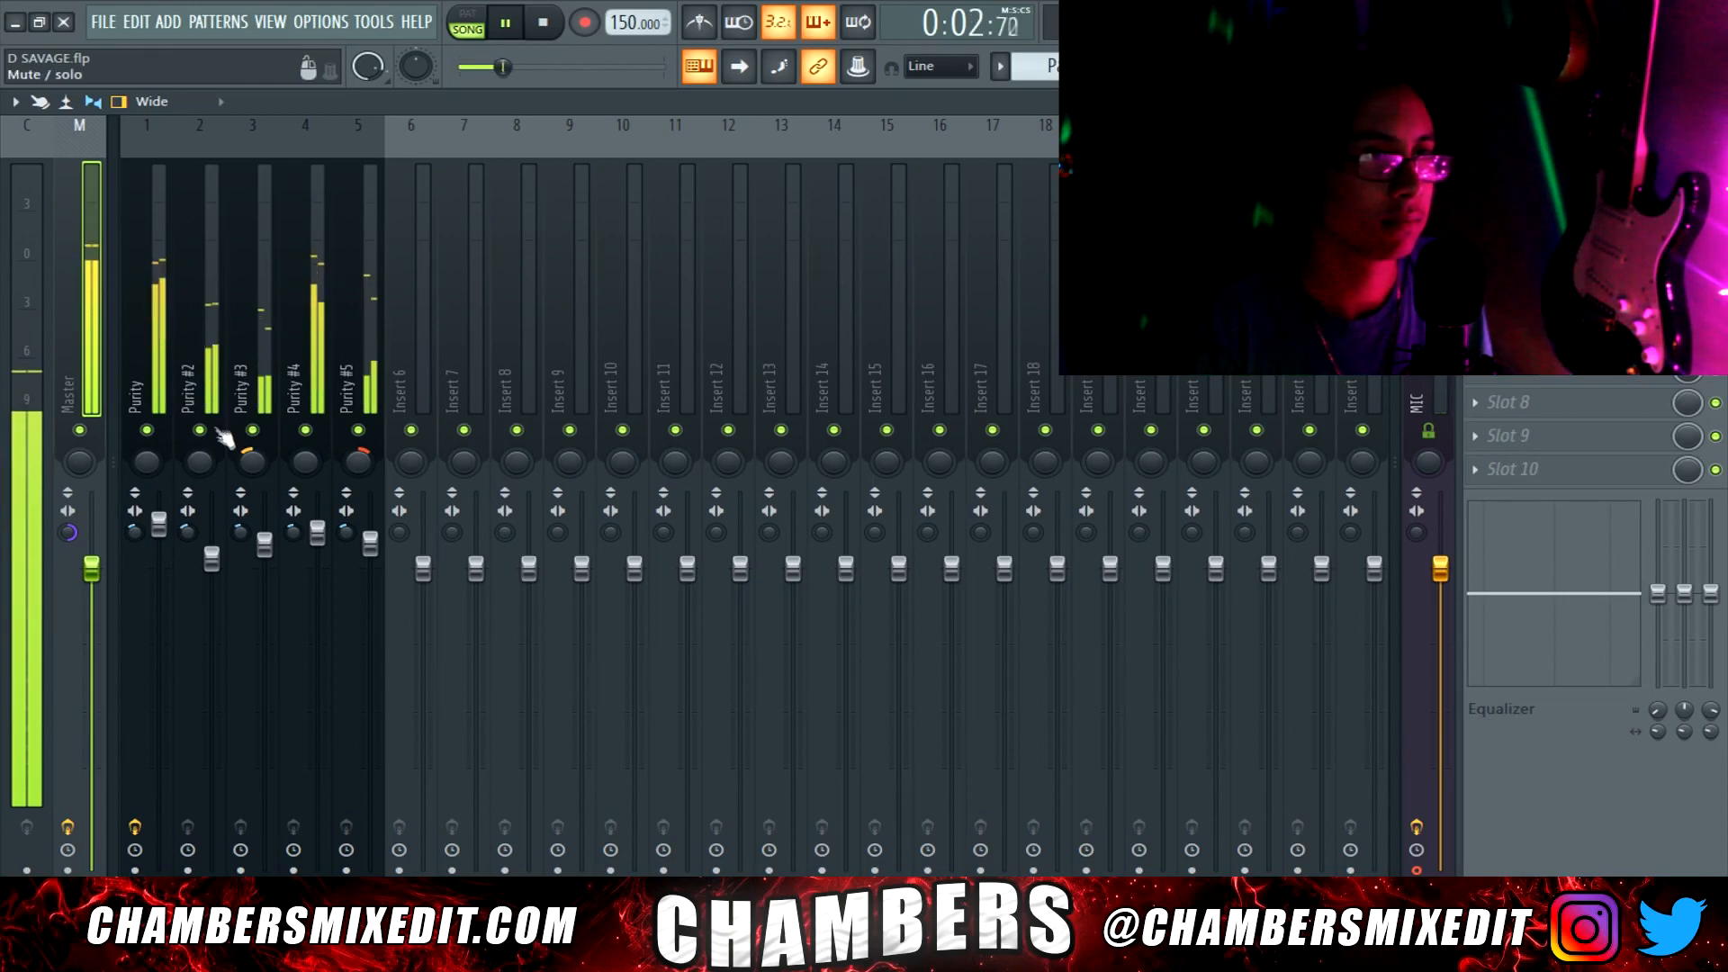
{"action": "key", "text": "space"}
{"action": "left_click", "coordinate": [211, 393]}
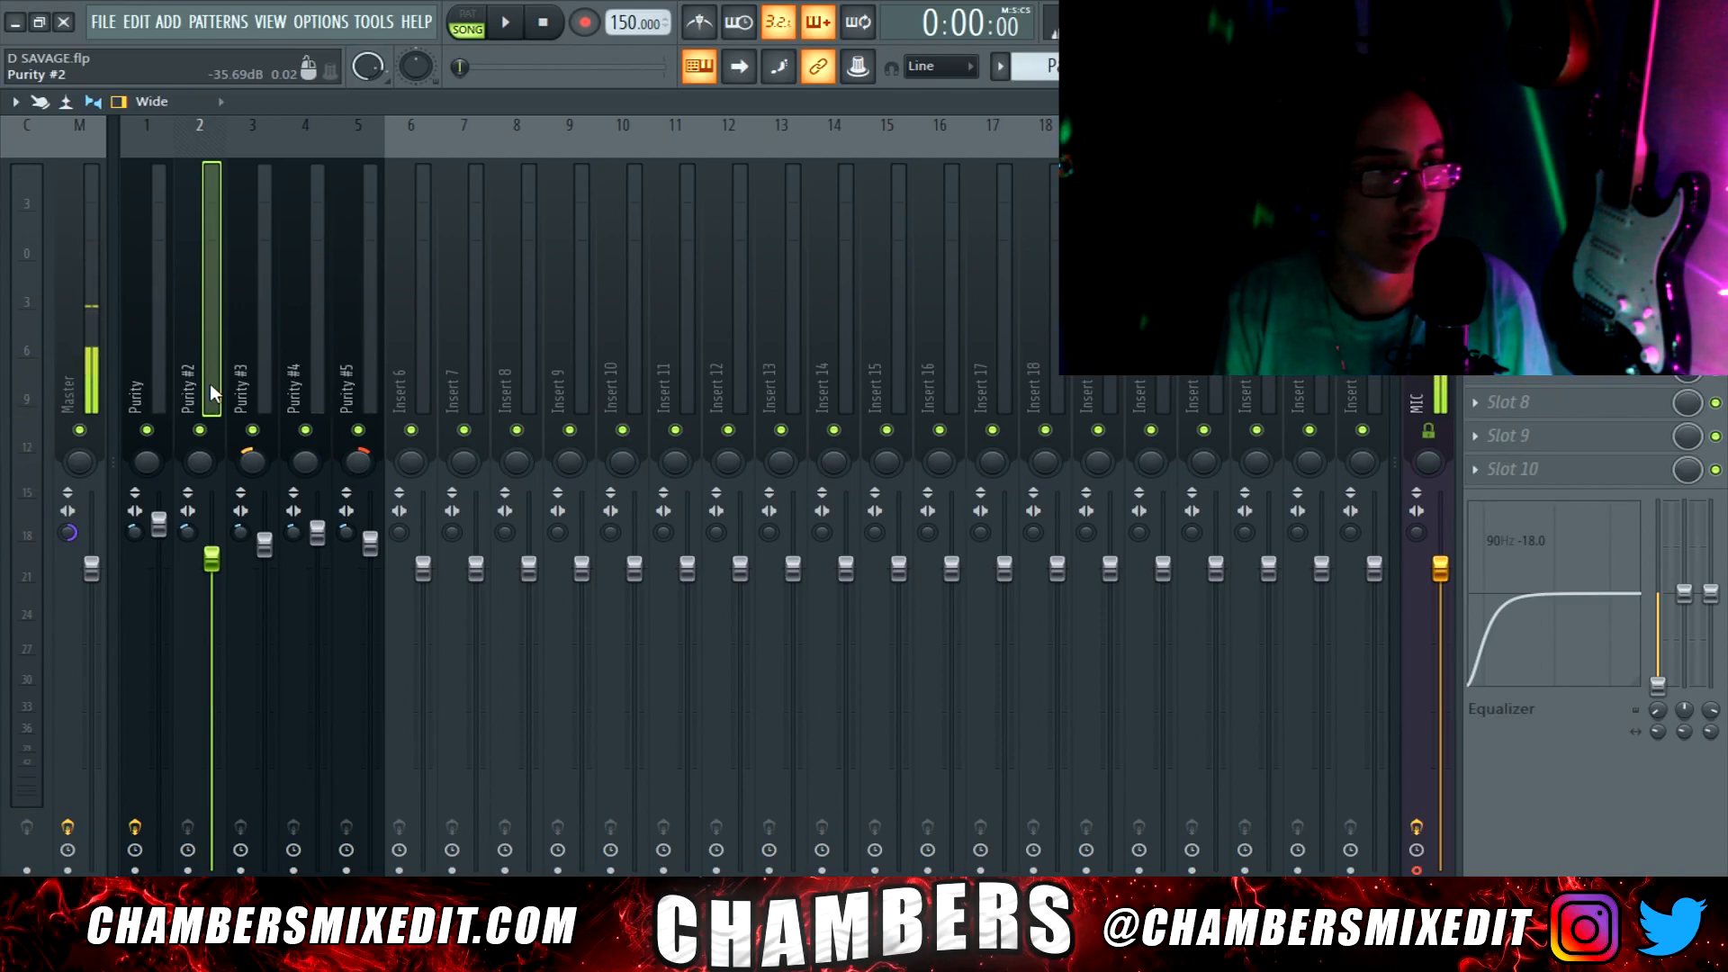
{"action": "left_click", "coordinate": [261, 373]}
{"action": "left_click", "coordinate": [298, 377]}
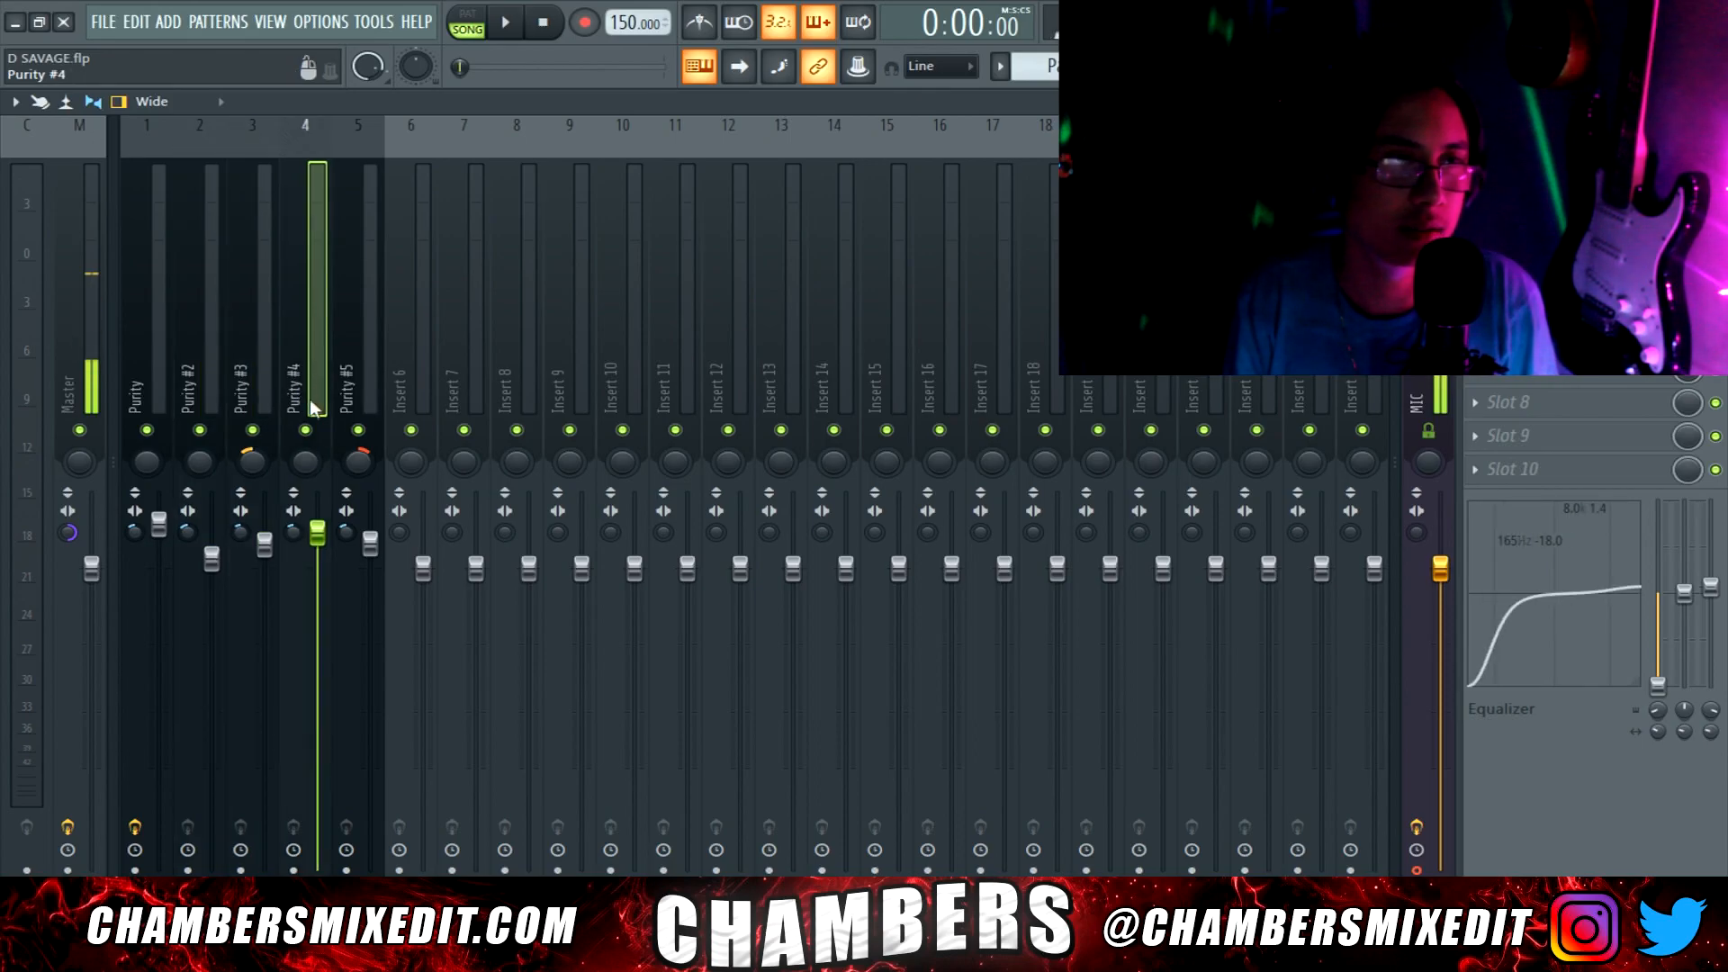
Reset the Master track's stereo separation and listen to the mix again
{"action": "right_click", "coordinate": [68, 533]}
{"action": "left_click", "coordinate": [77, 550]}
{"action": "key", "text": "space"}
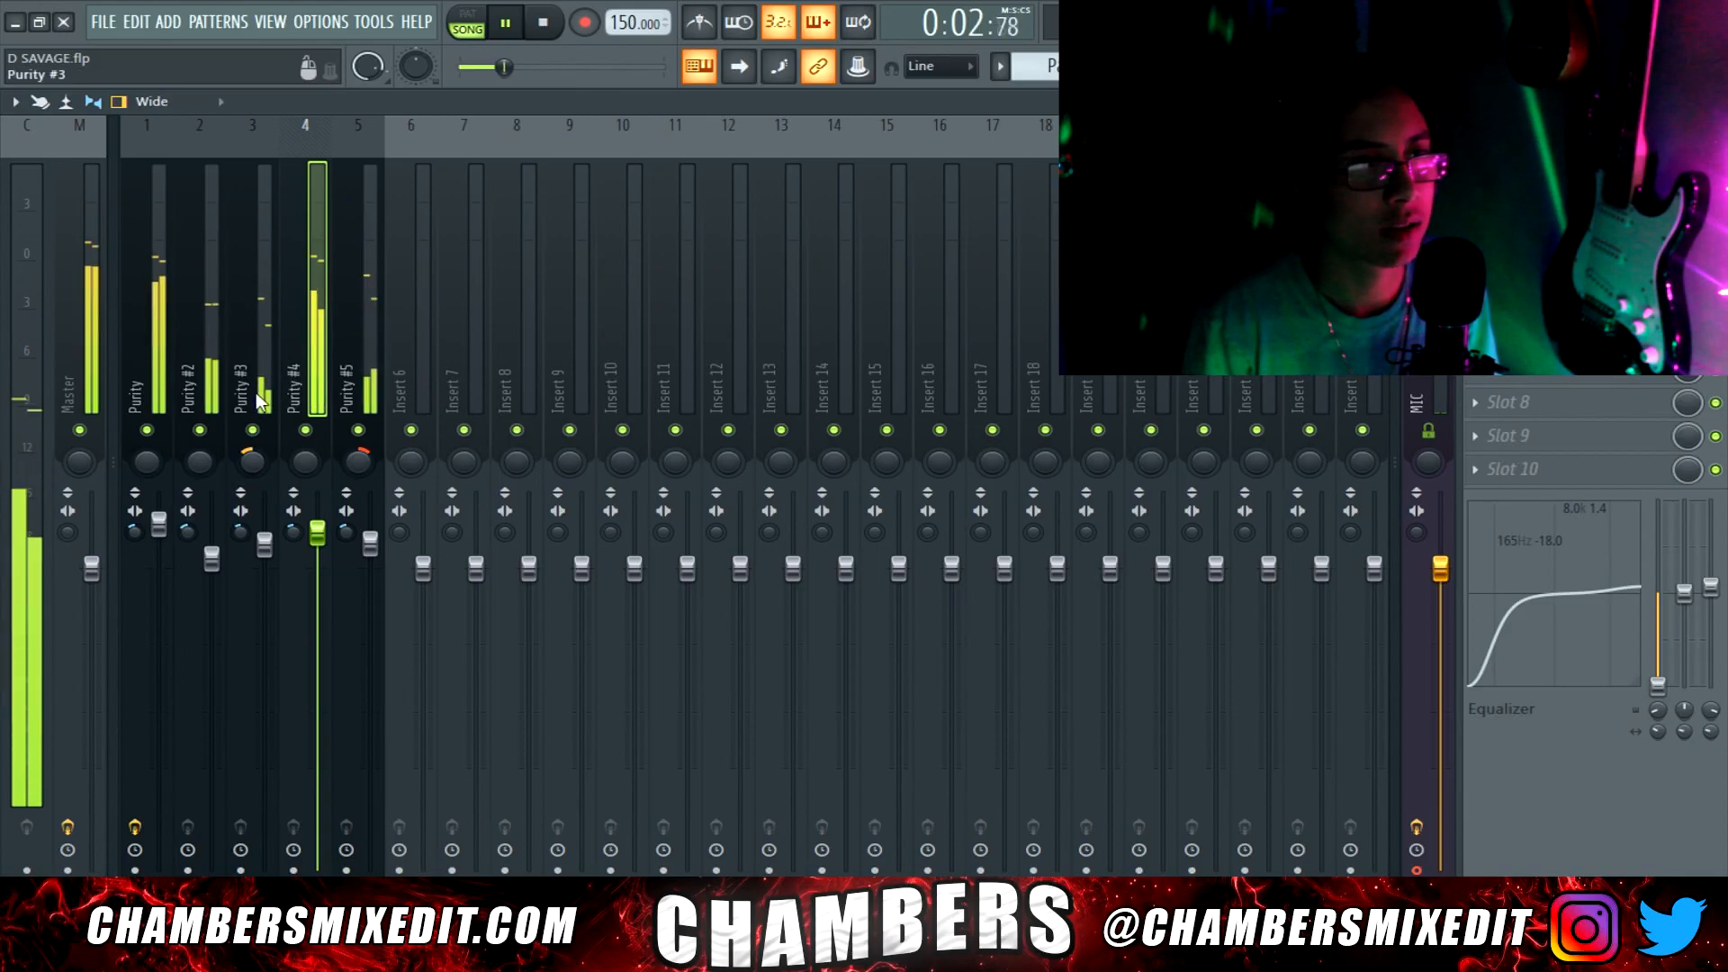
{"action": "key", "text": "space"}
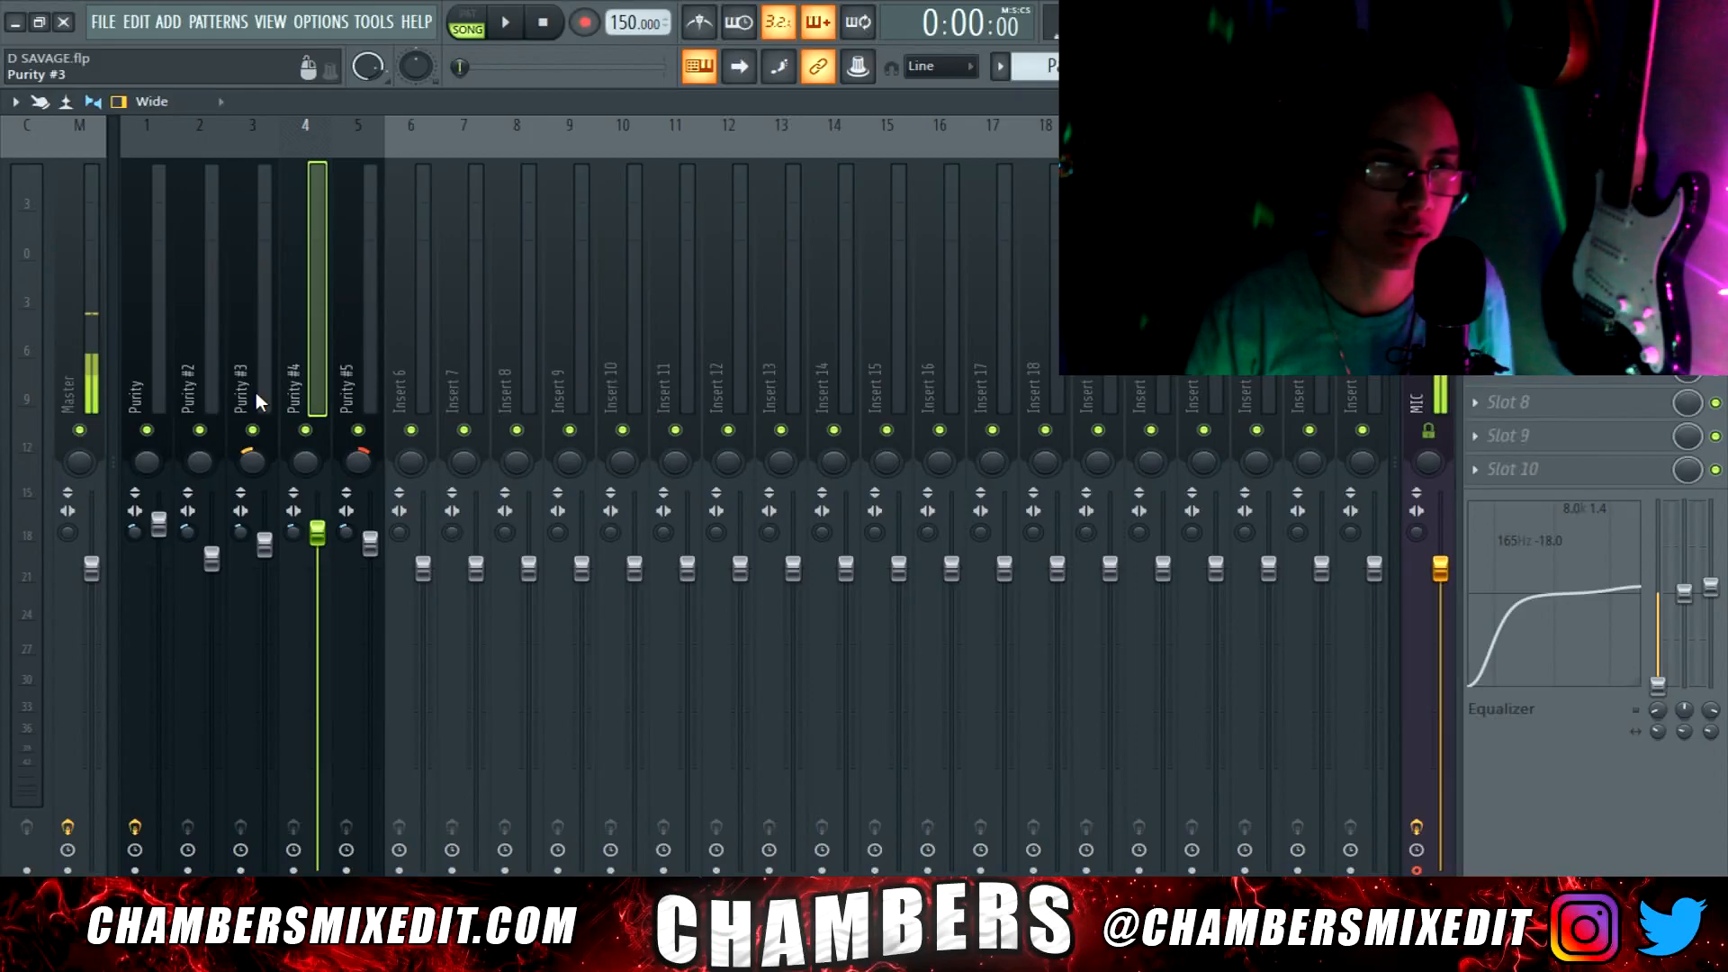
{"action": "key", "text": "space"}
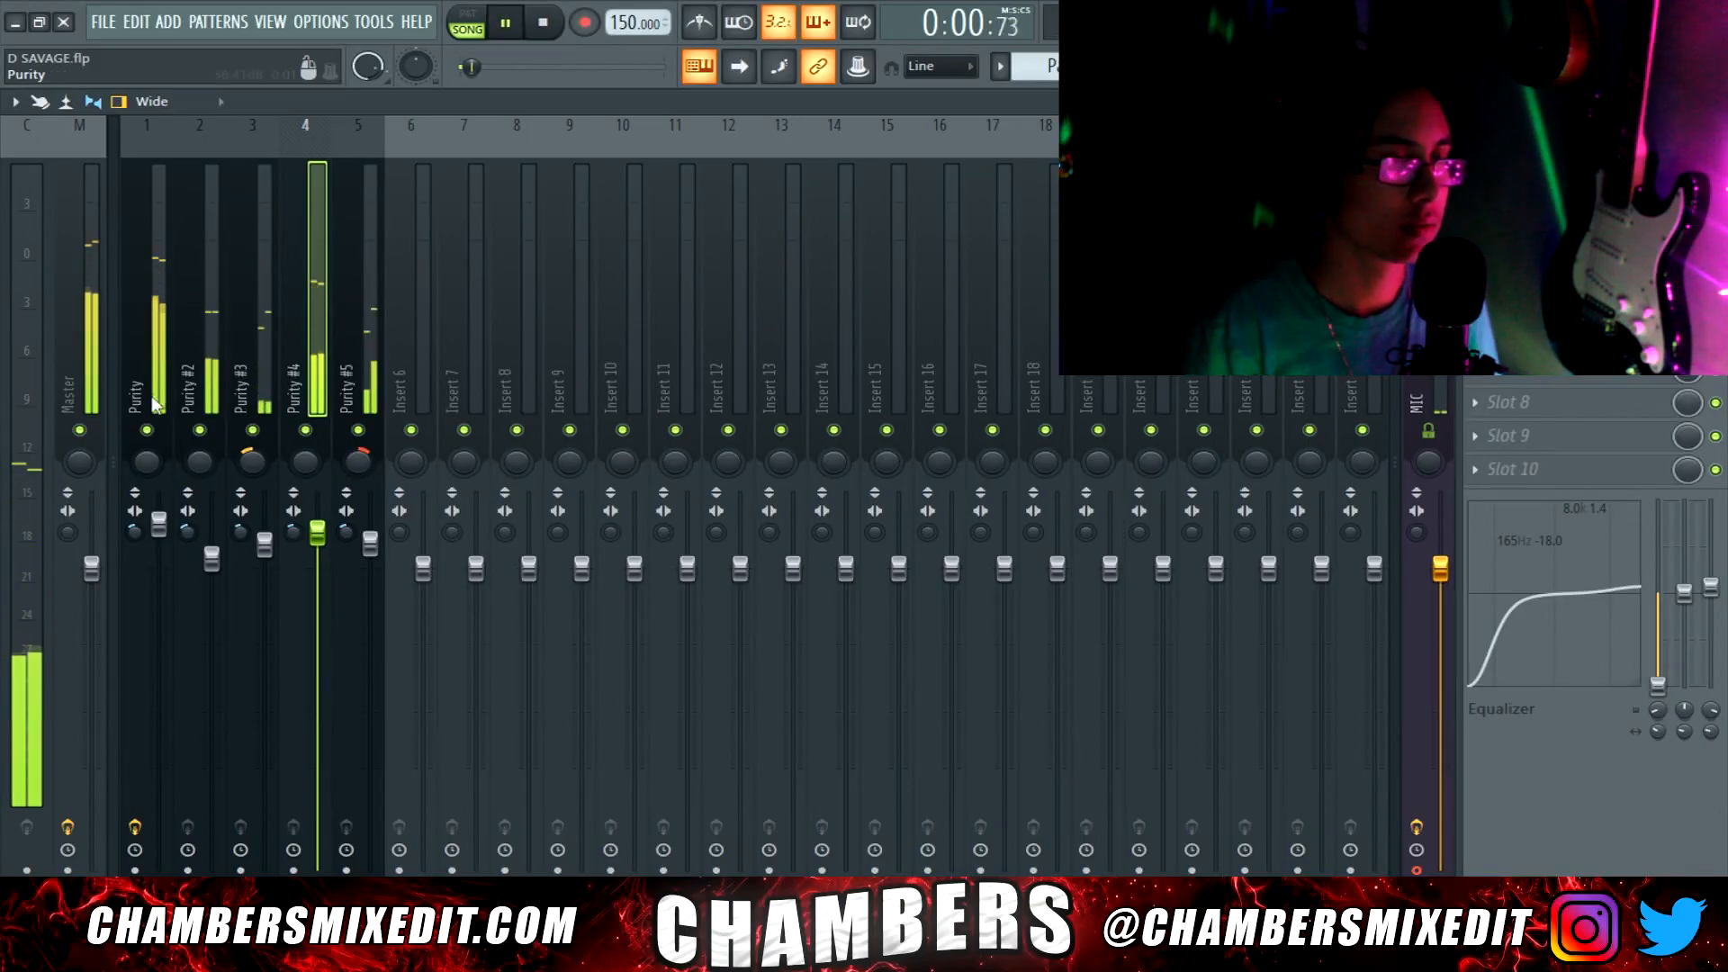
{"action": "left_click", "coordinate": [70, 309]}
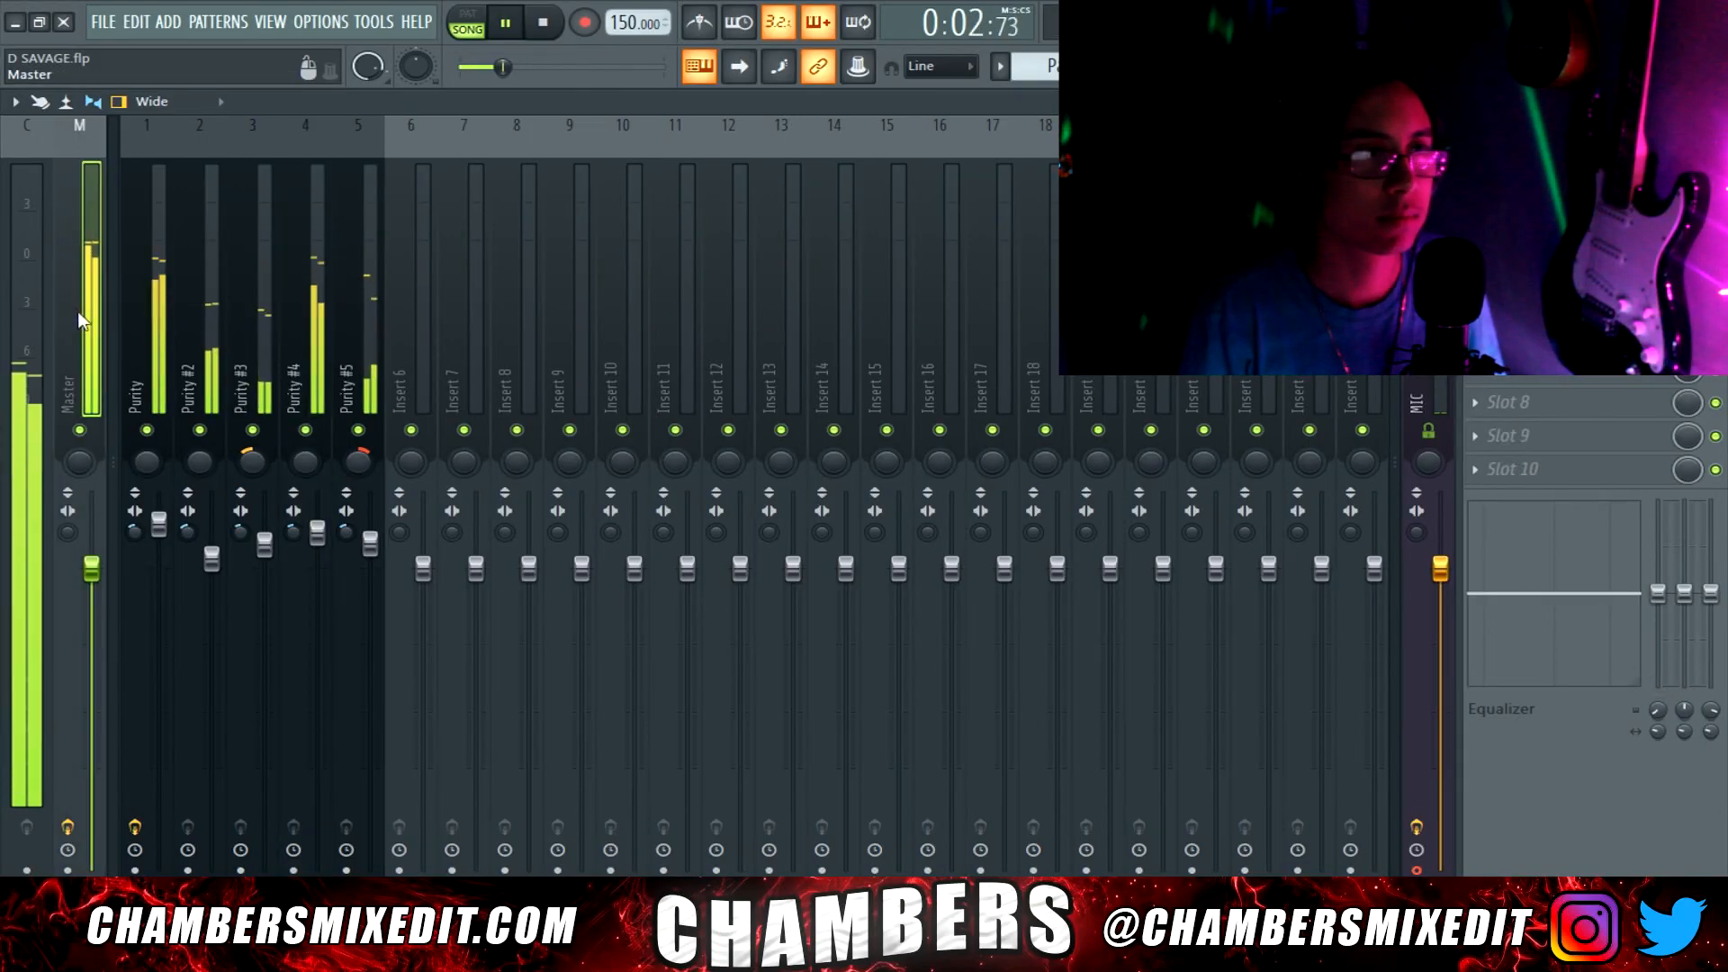
{"action": "key", "text": "space"}
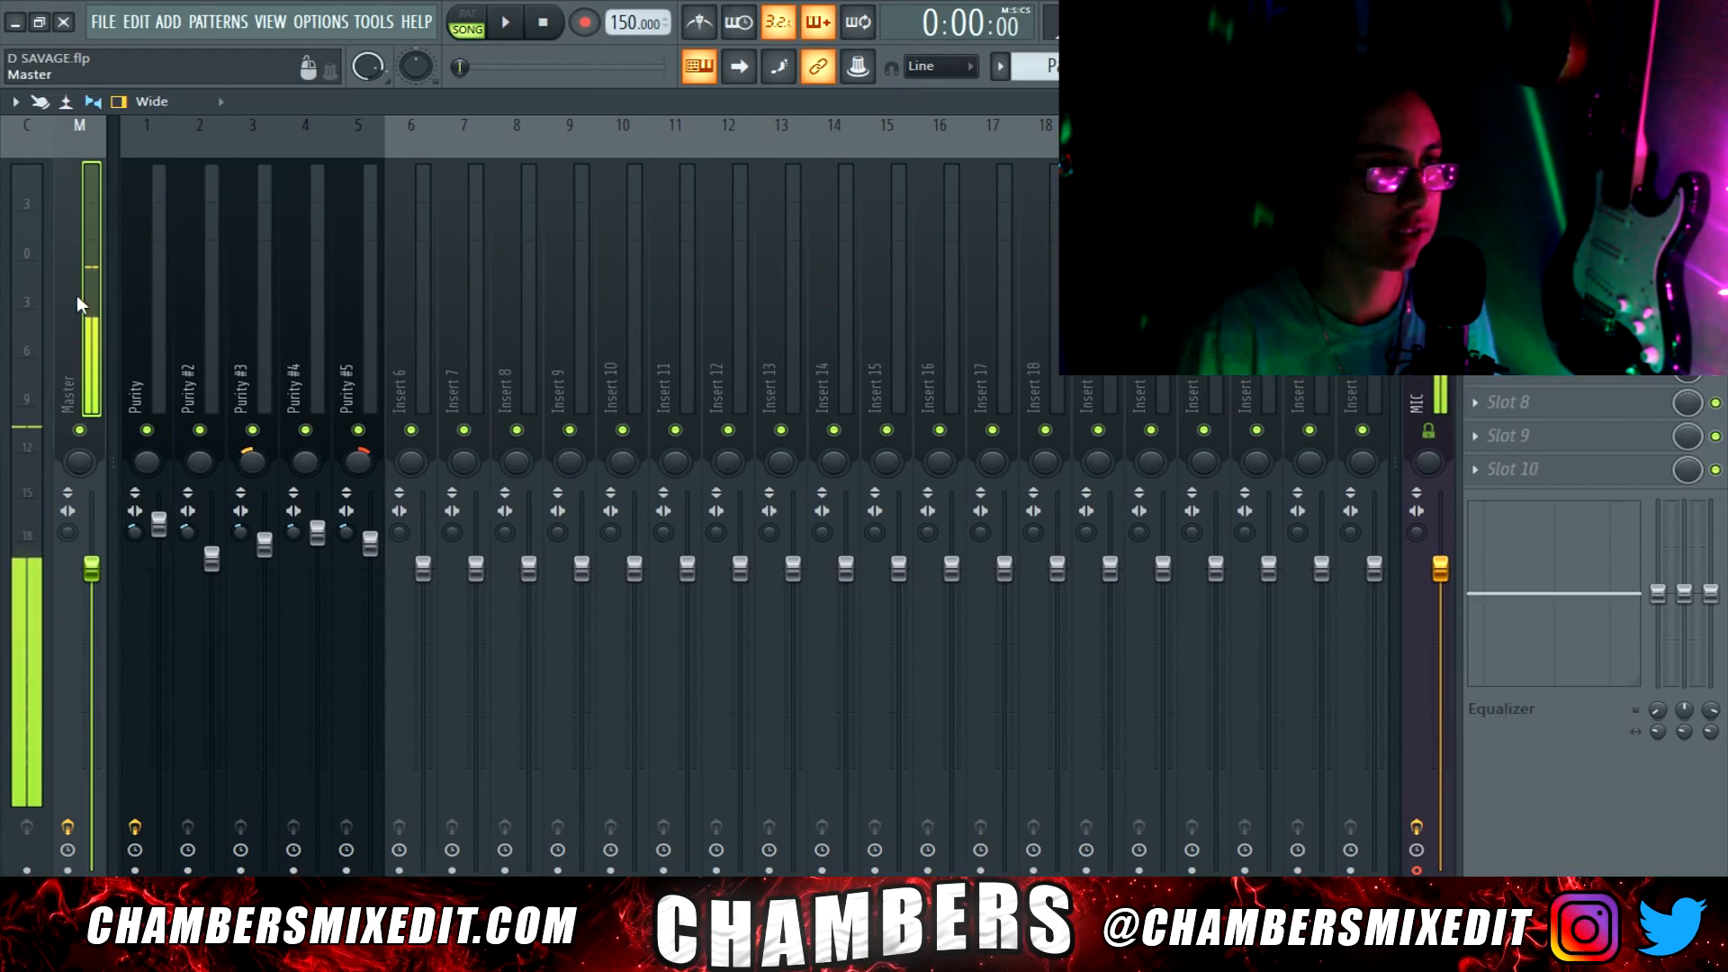
{"action": "key", "text": "space"}
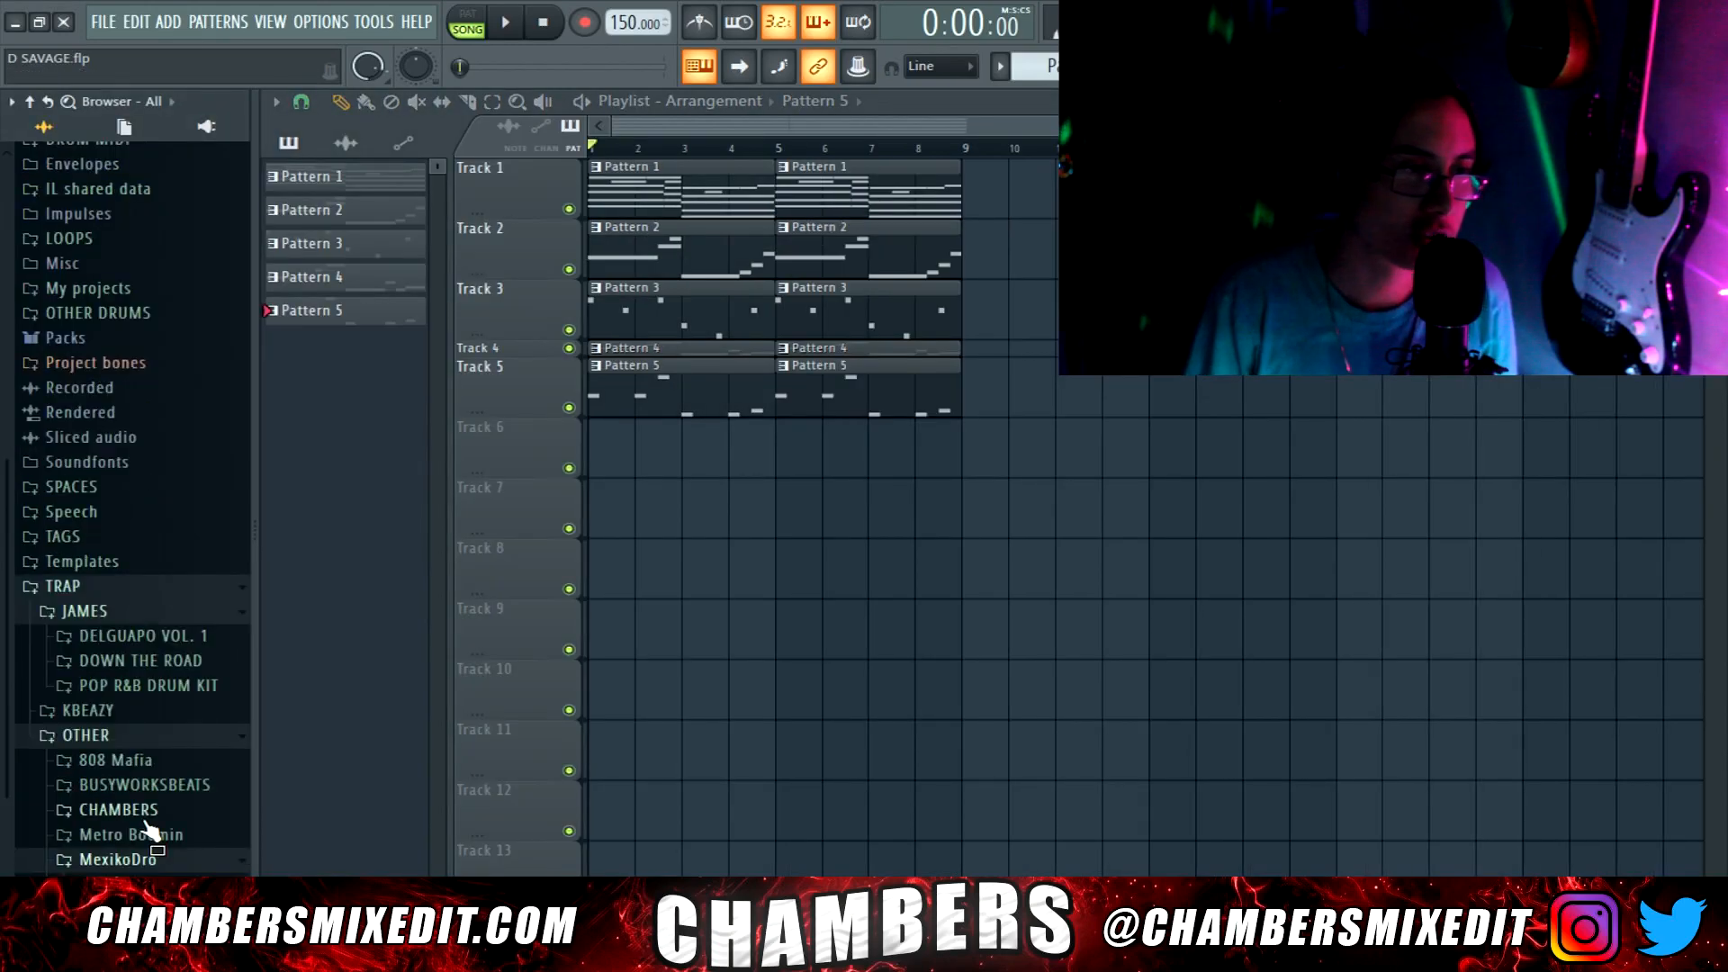
Open the 808s folder of the MexikoDro drum kit and preview the (SXJ) 808 (2) sample
{"action": "left_click", "coordinate": [135, 856]}
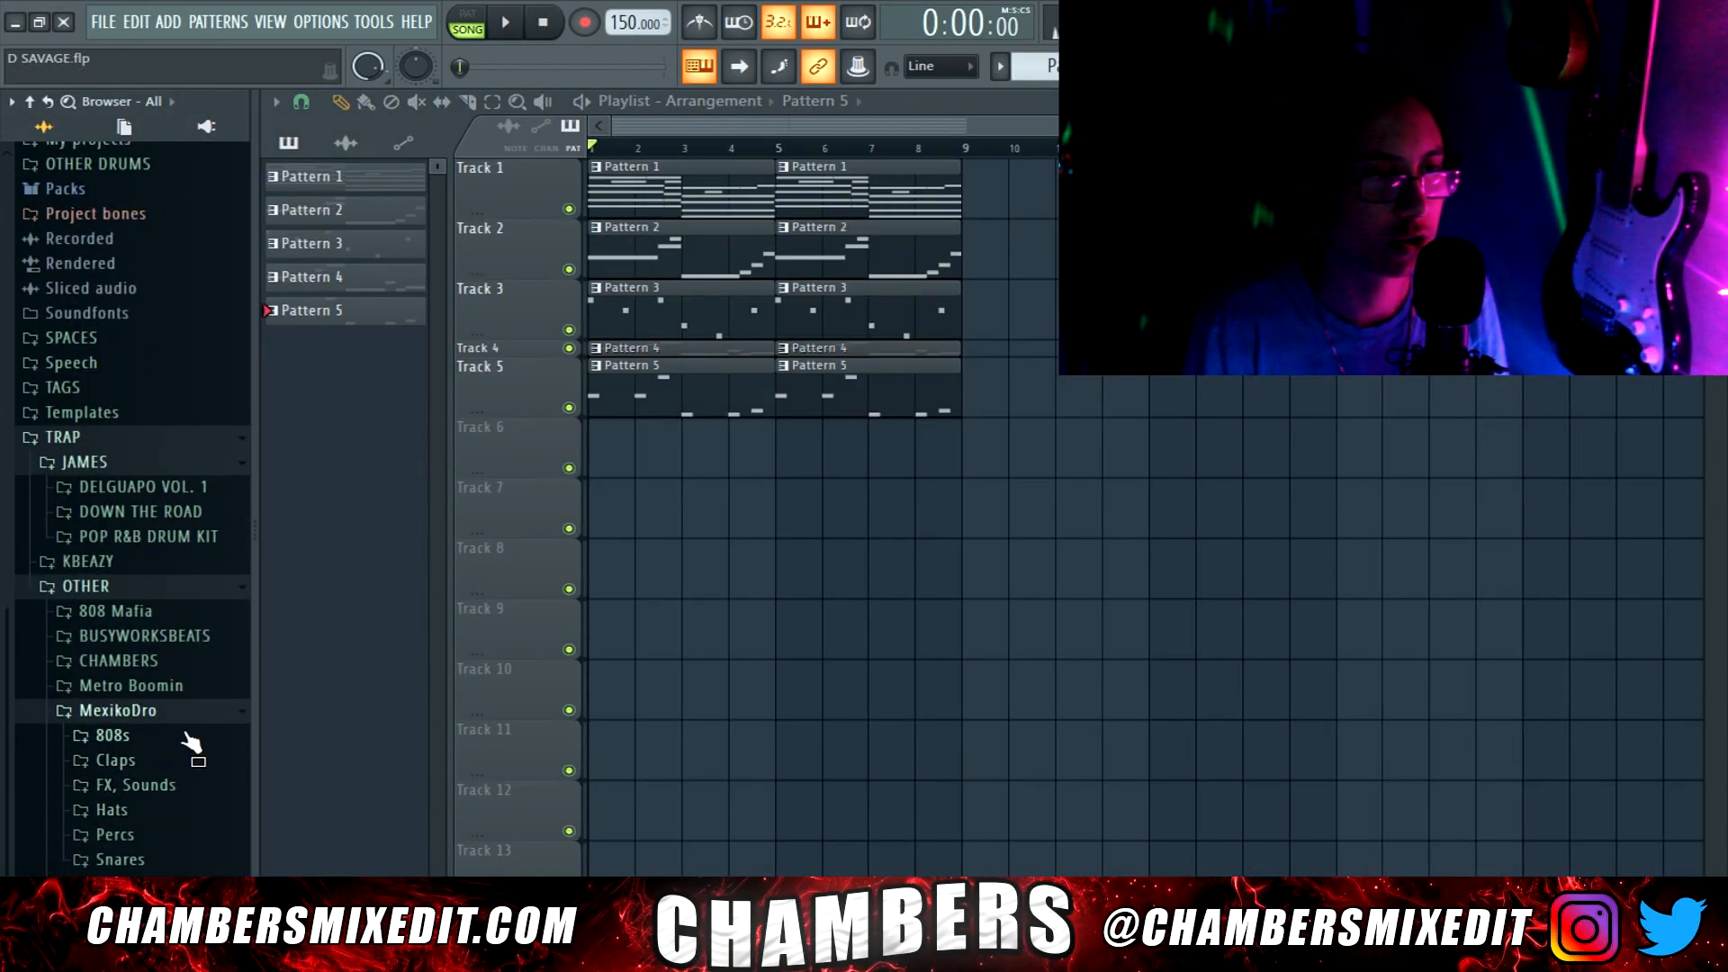
{"action": "left_click", "coordinate": [173, 743]}
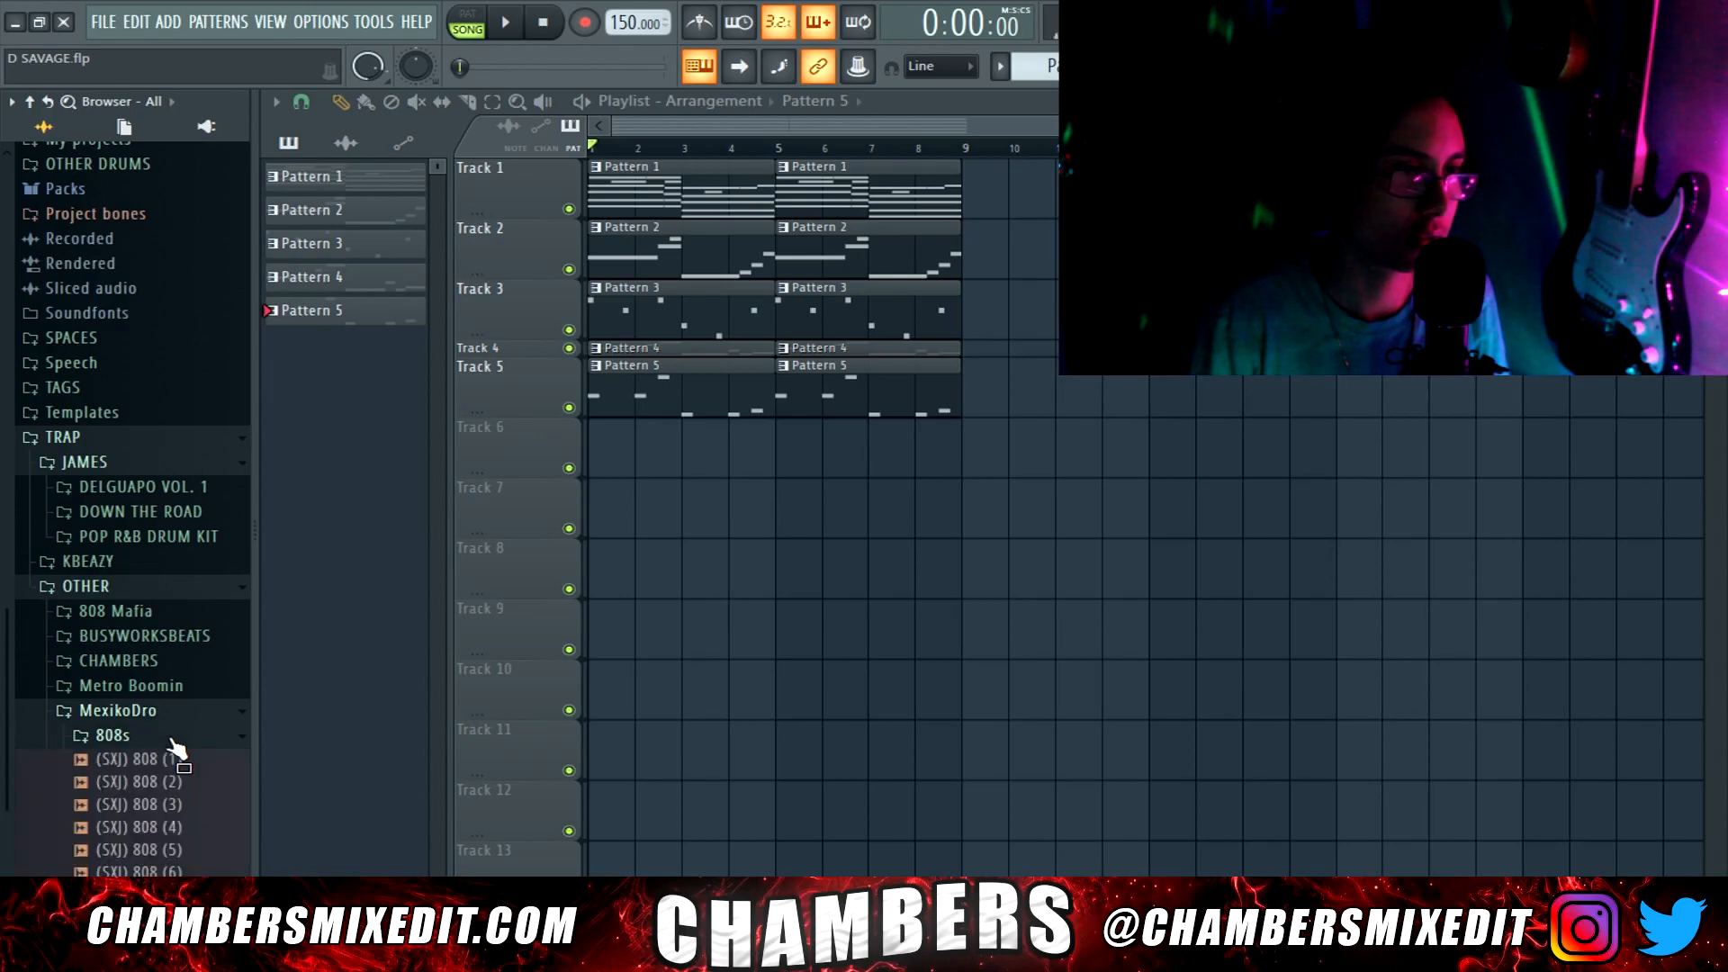
{"action": "left_click_drag", "start_coordinate": [177, 774], "coordinate": [585, 216]}
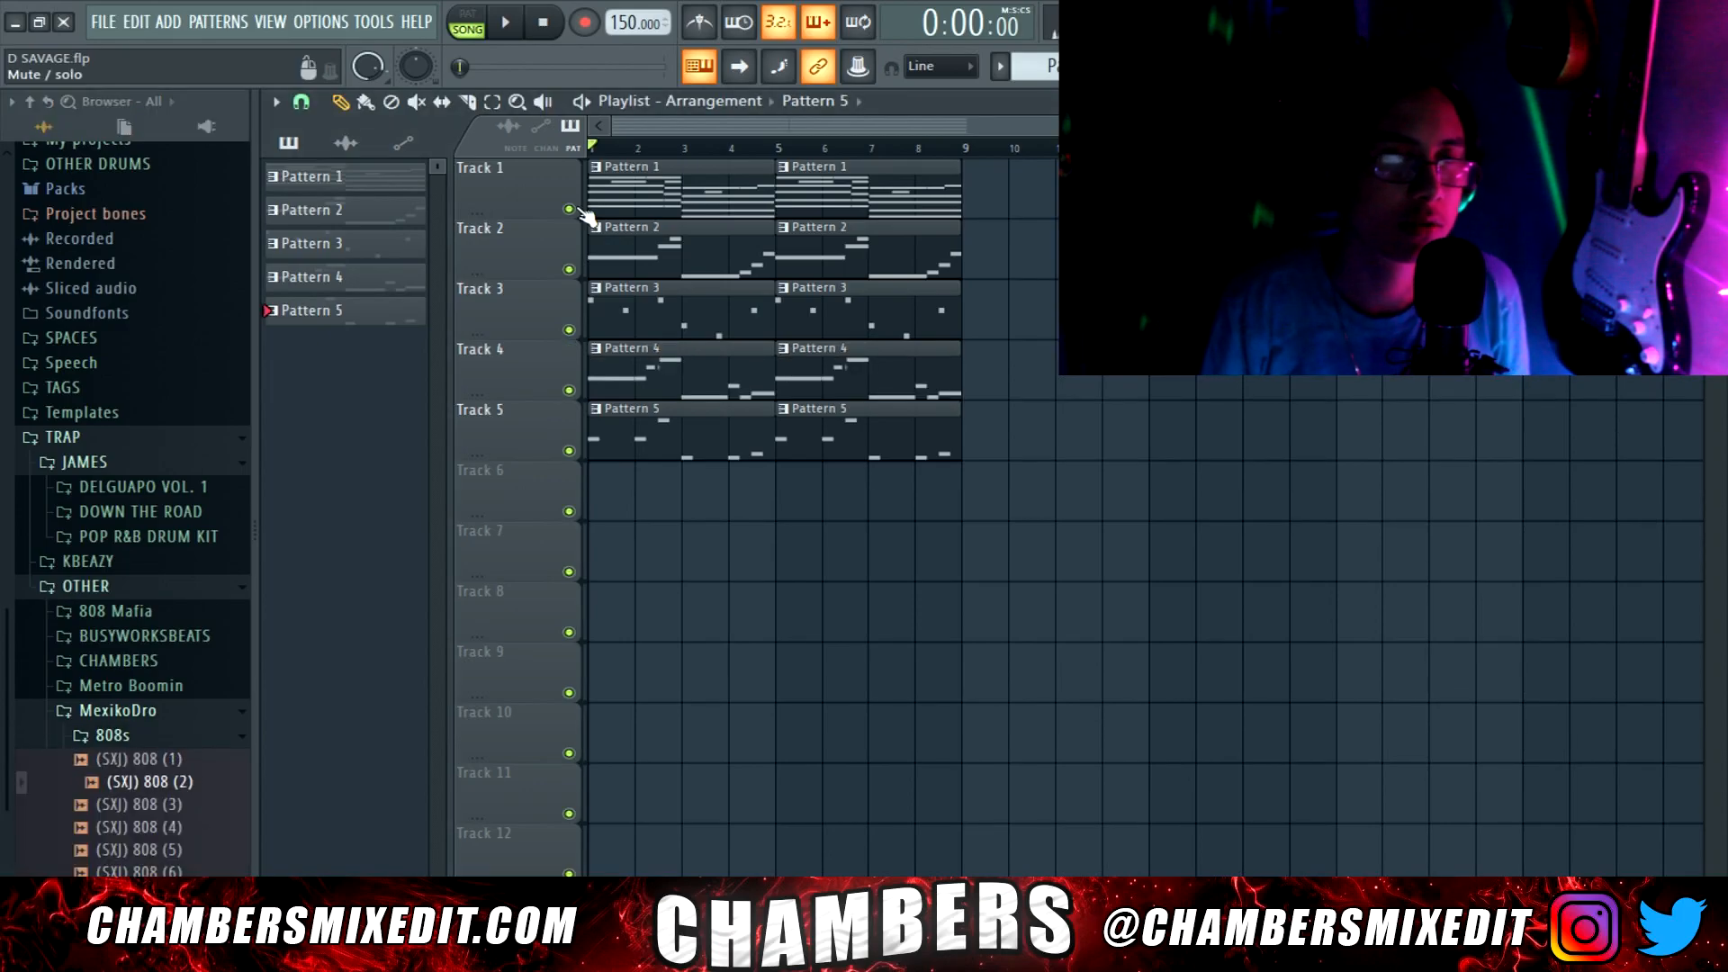
Solo Track 1 and audition the (SXJ) 808 (2) and (SXJ) 808 (1) samples over its chords
{"action": "right_click", "coordinate": [569, 209]}
{"action": "key", "text": "space"}
{"action": "left_click", "coordinate": [126, 785]}
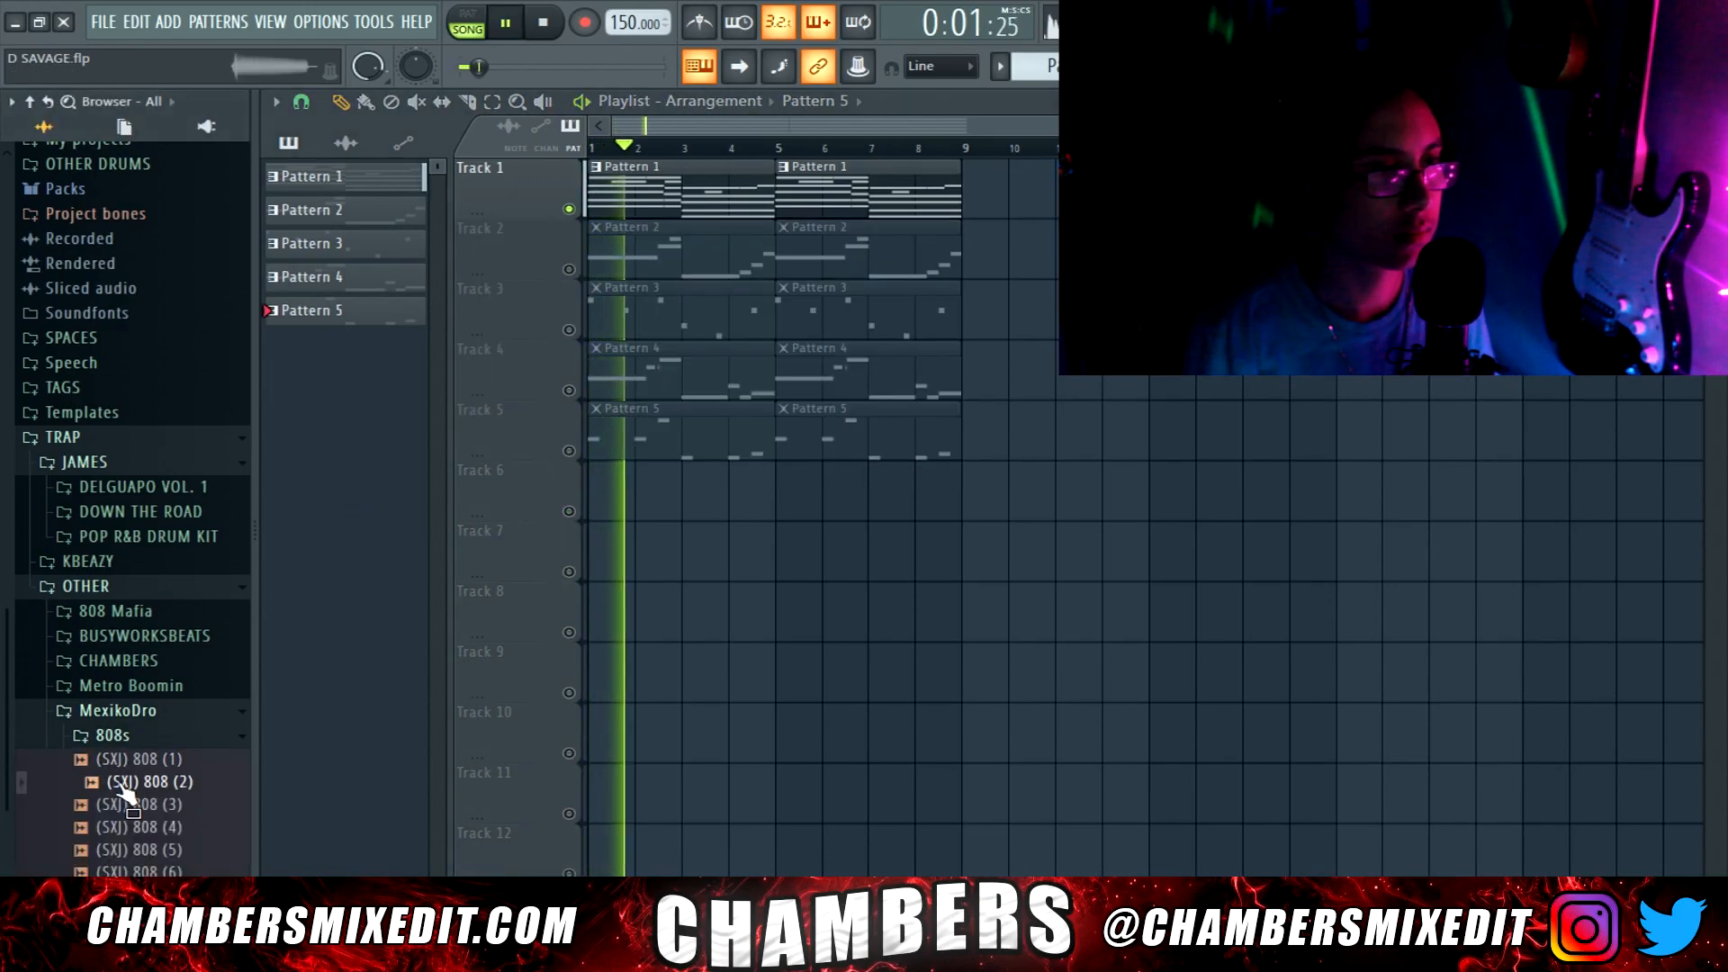
{"action": "left_click", "coordinate": [140, 768]}
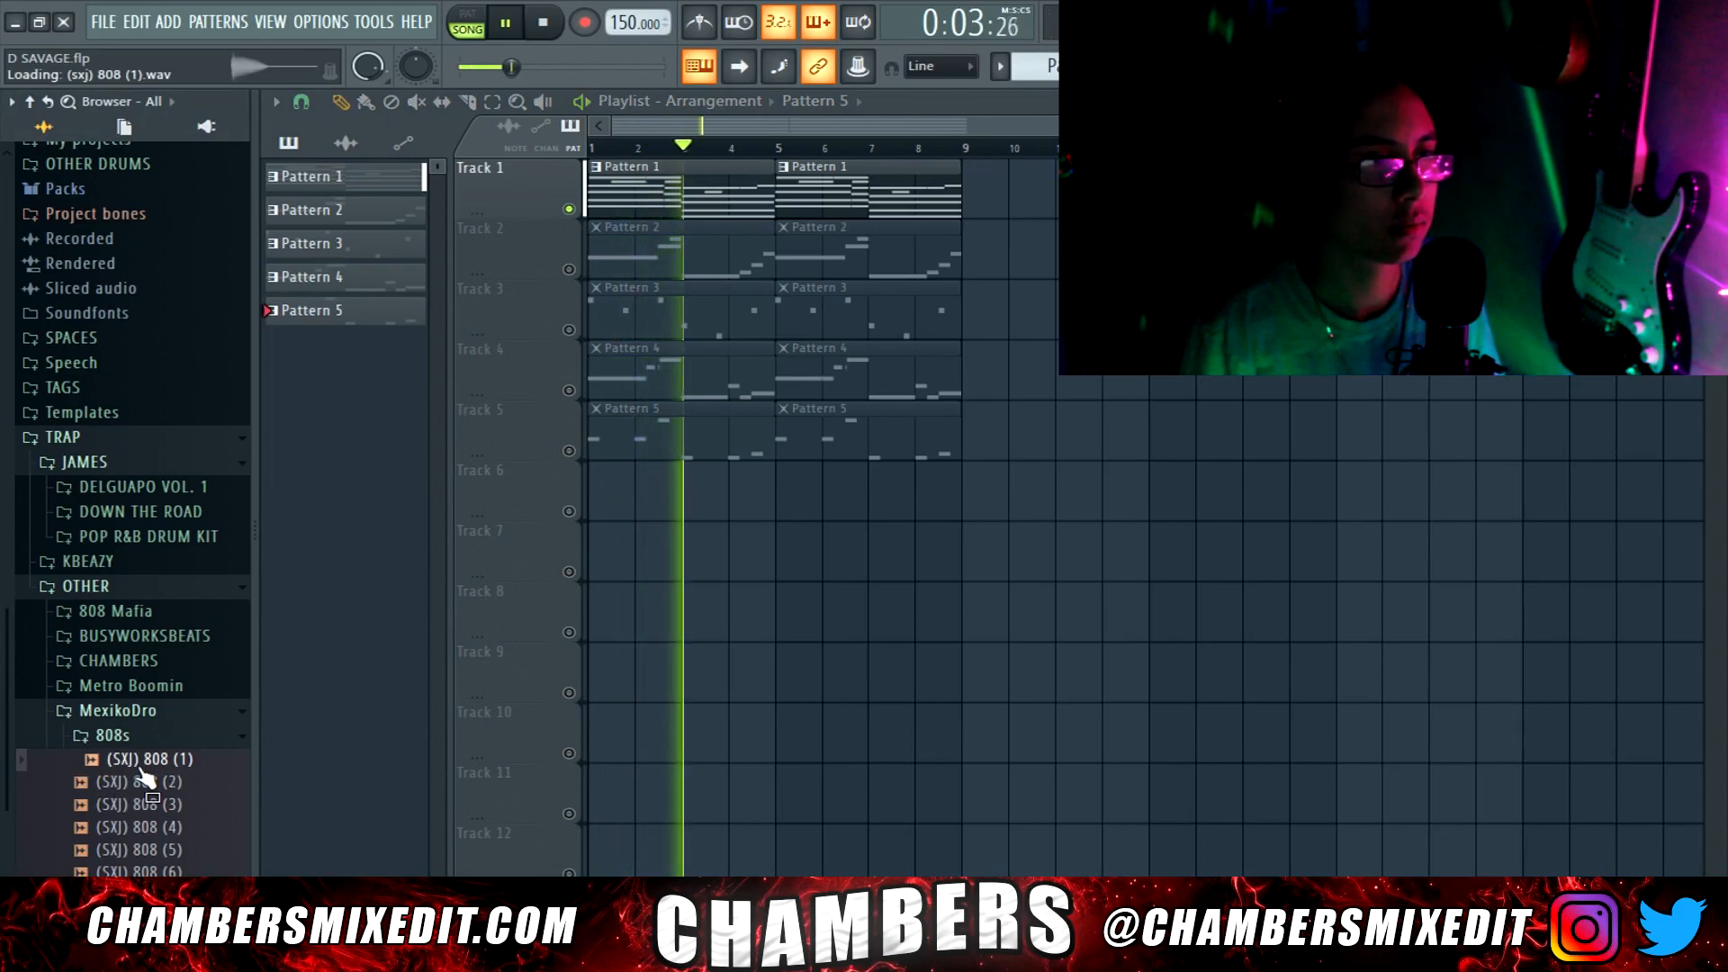
{"action": "key", "text": "space"}
Load (SXJ) 808 (2) into a new channel and shape its enabled volume envelope with minimal attack and a long hold
{"action": "left_click", "coordinate": [140, 783]}
{"action": "right_click", "coordinate": [140, 786]}
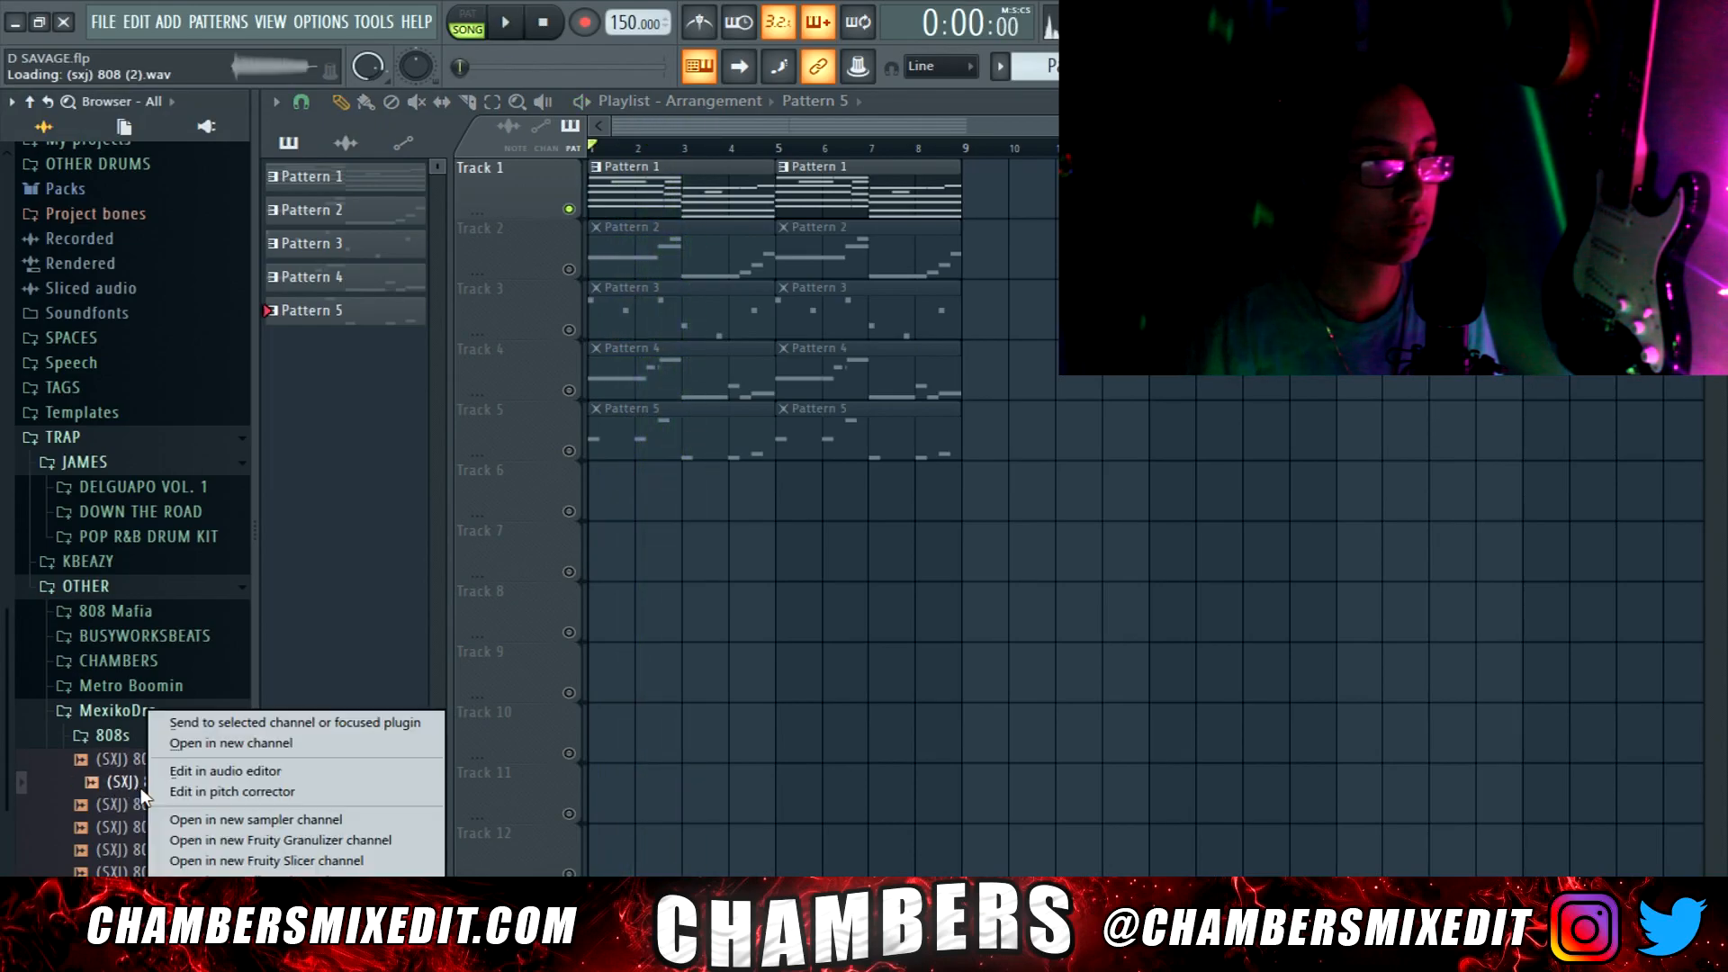
{"action": "left_click", "coordinate": [213, 743]}
{"action": "left_click", "coordinate": [747, 441]}
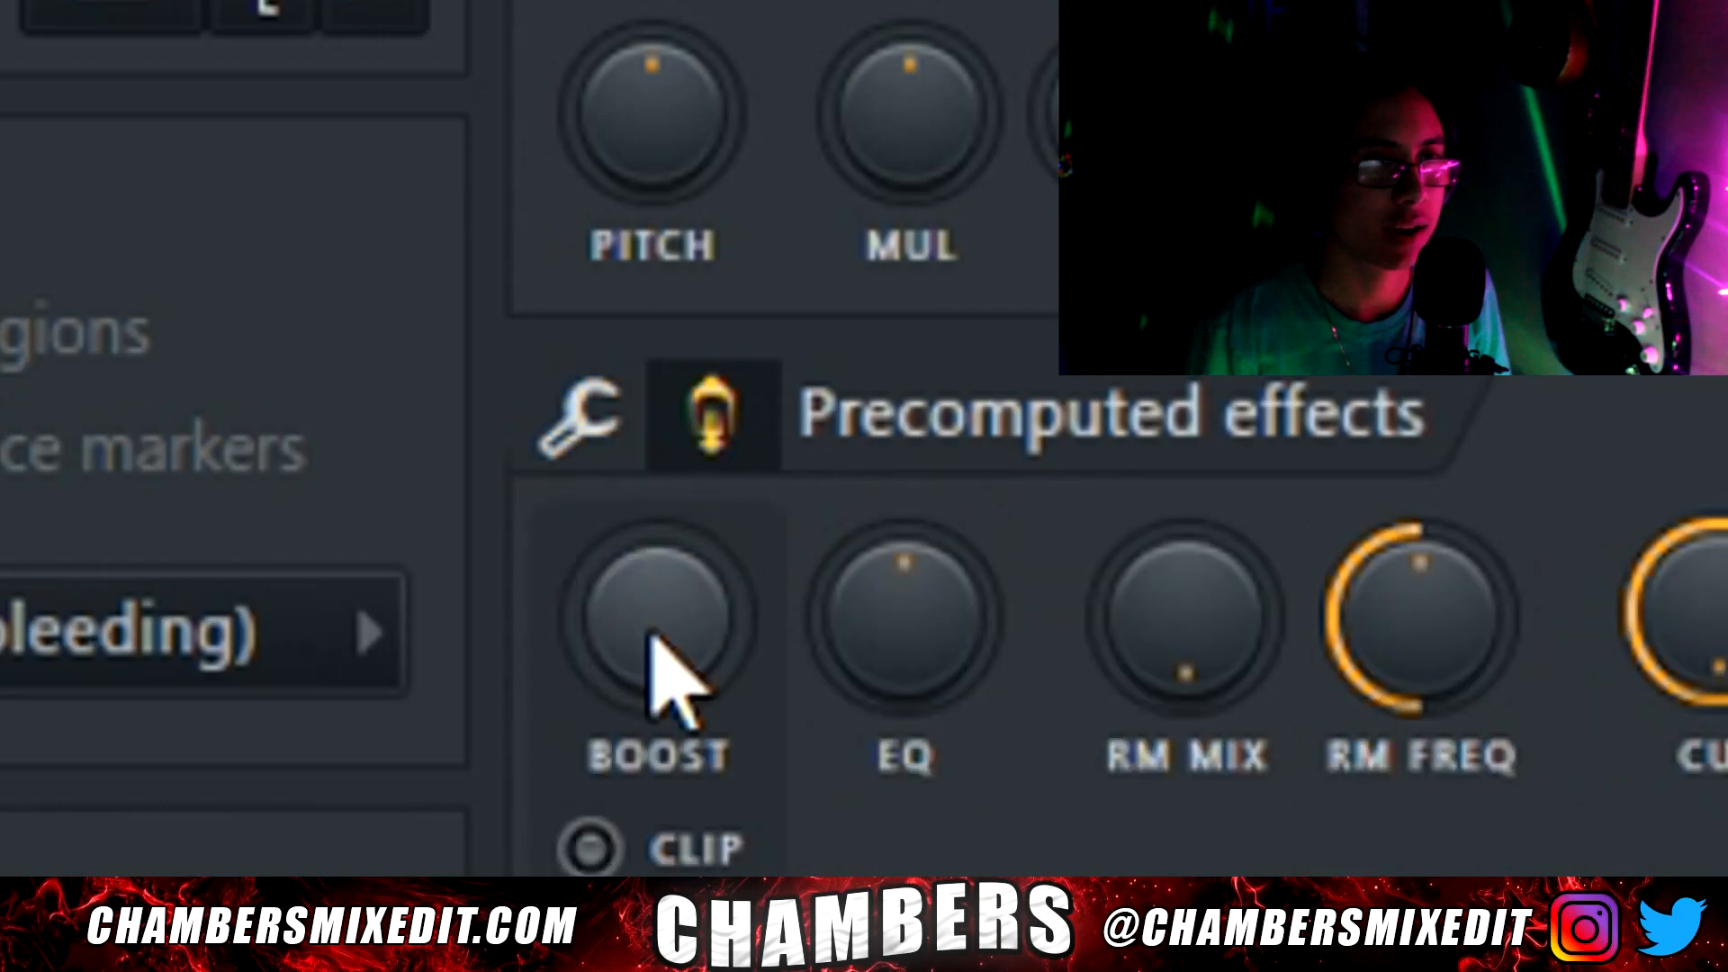
{"action": "left_click_drag", "start_coordinate": [349, 449], "coordinate": [349, 449]}
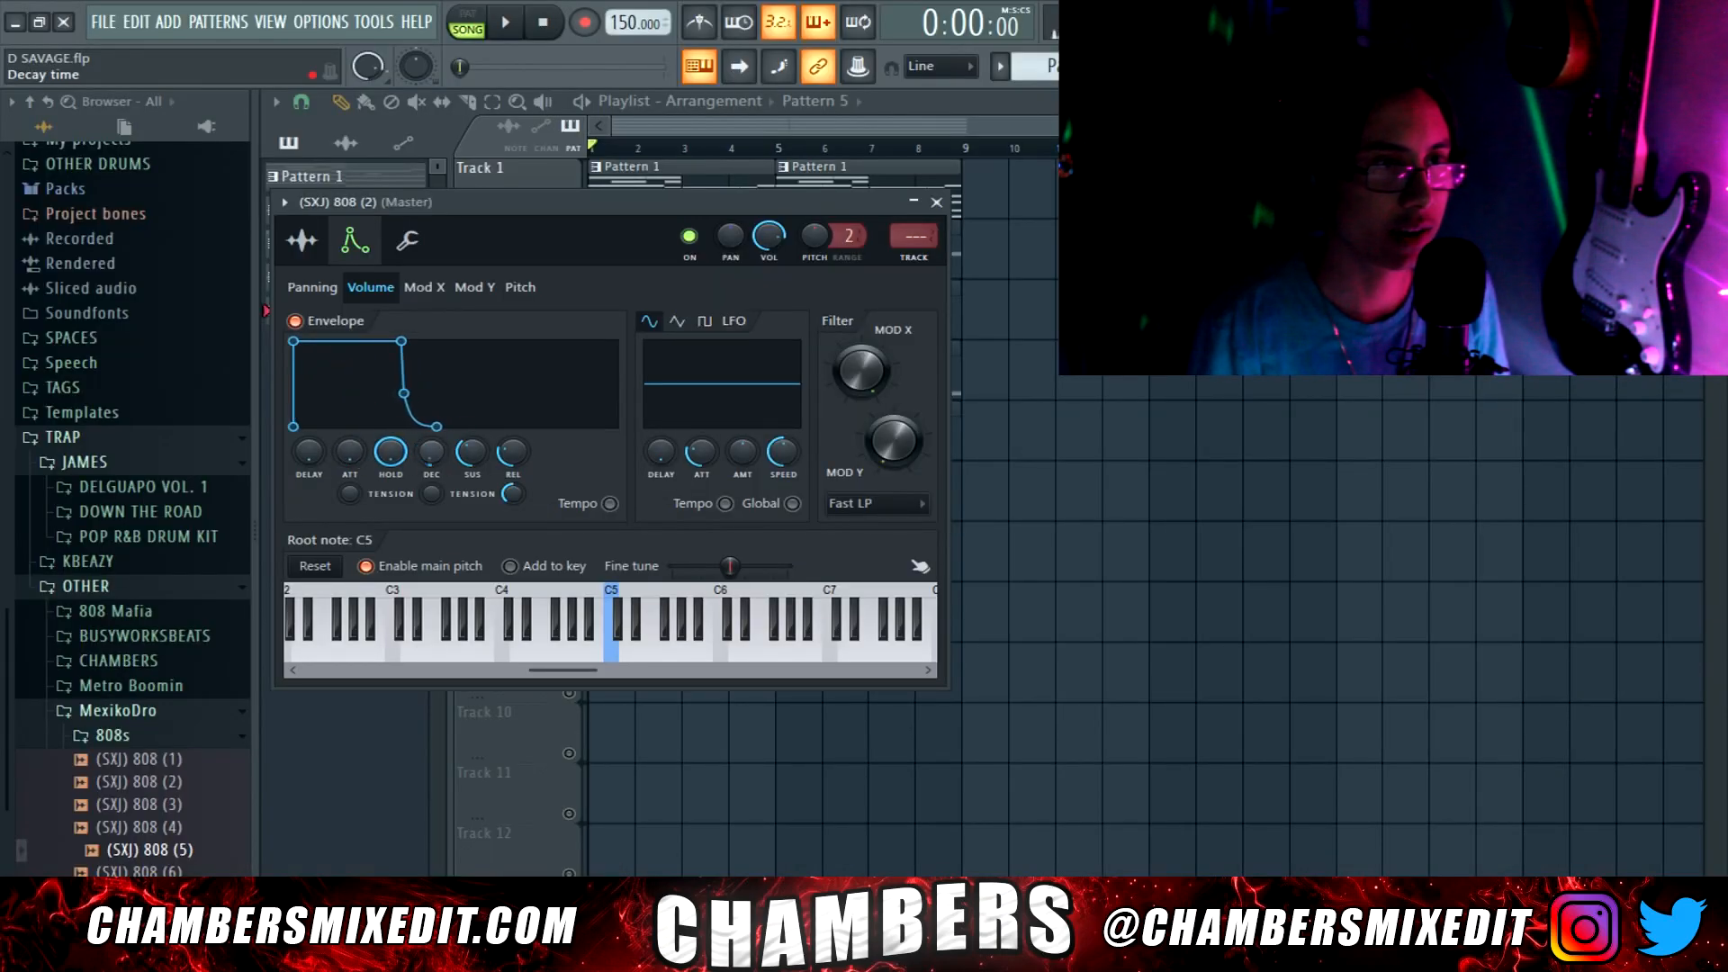
{"action": "left_click", "coordinate": [936, 202]}
Open the MexikoDro Claps folder and audition its clap samples up to (SXJ) Clap (5)
{"action": "left_click", "coordinate": [162, 898]}
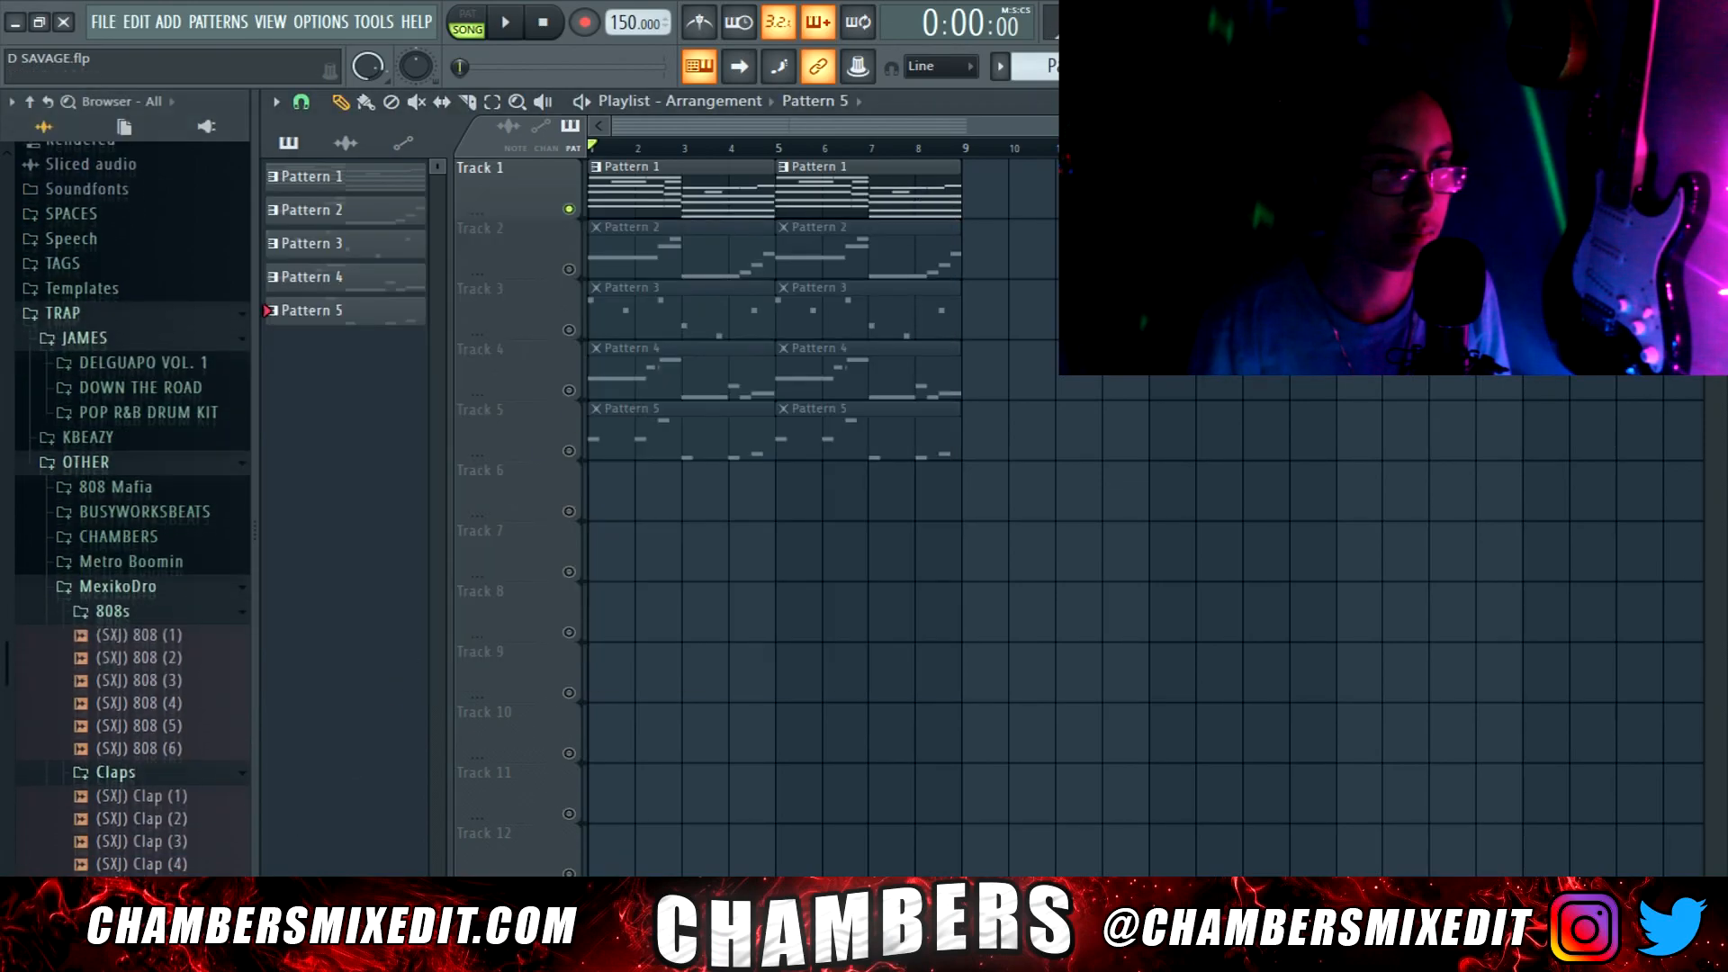
{"action": "left_click", "coordinate": [162, 897]}
{"action": "left_click", "coordinate": [167, 813]}
{"action": "left_click", "coordinate": [187, 858]}
{"action": "key", "text": "Down"}
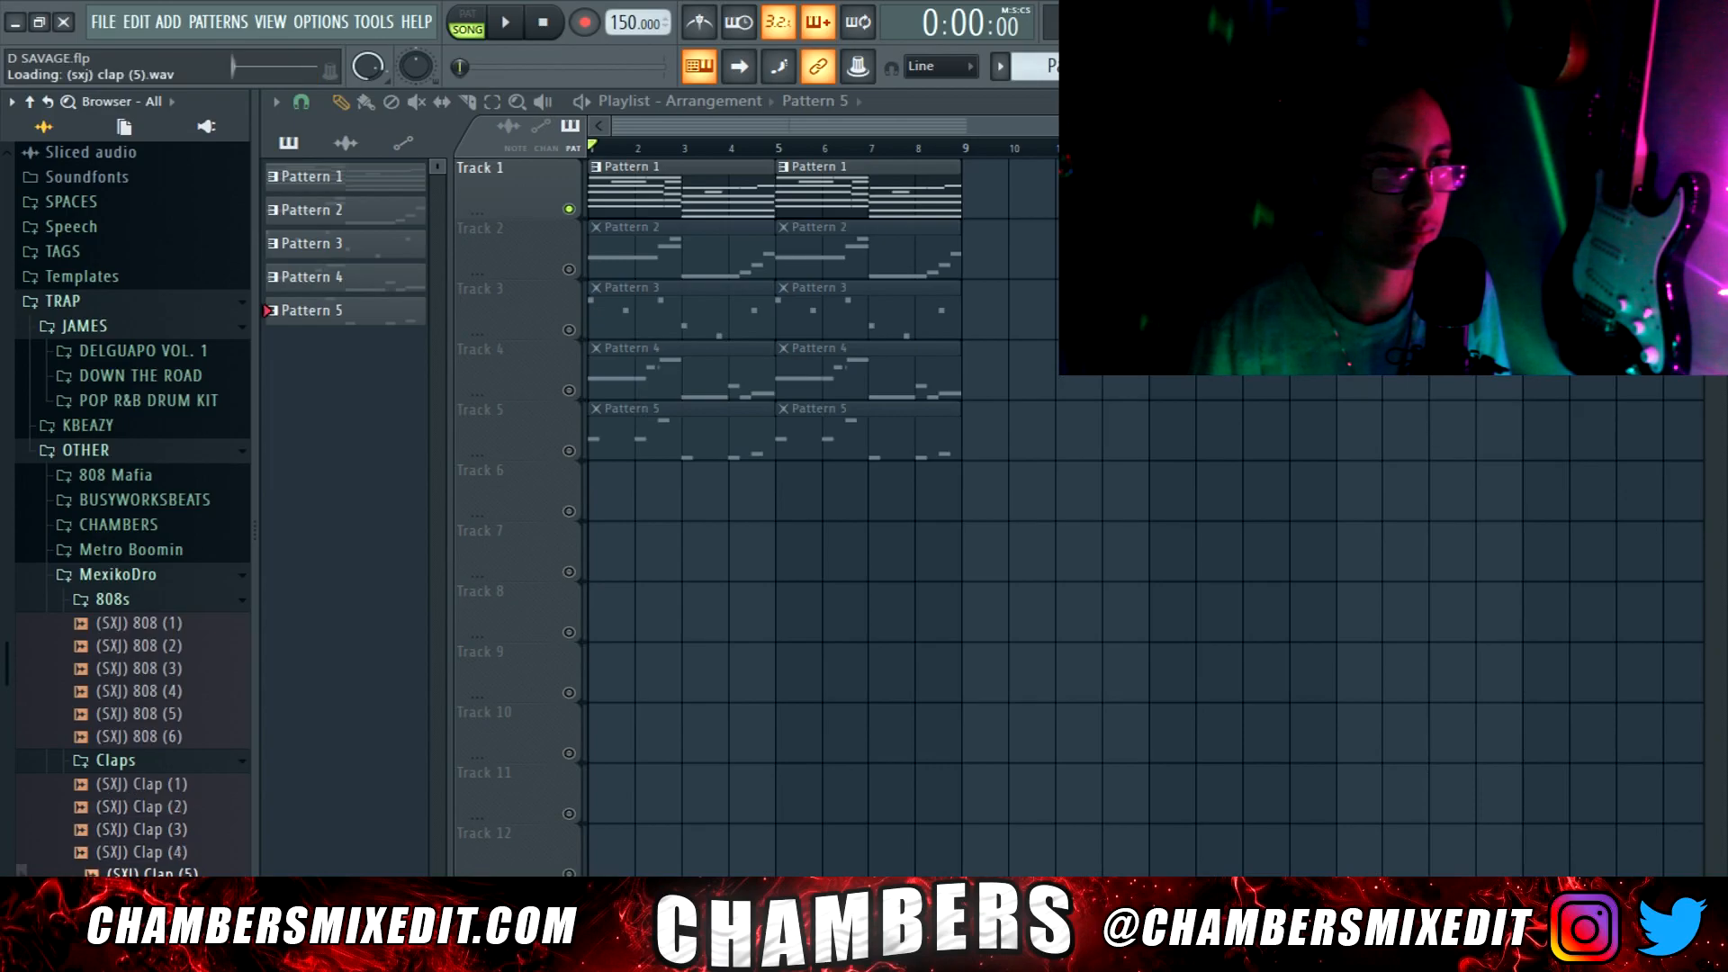
Preview the (SXJ) Clap (6) sample and load it into a new channel
{"action": "key", "text": "space"}
{"action": "left_click", "coordinate": [195, 898]}
{"action": "key", "text": "space"}
{"action": "right_click", "coordinate": [195, 898]}
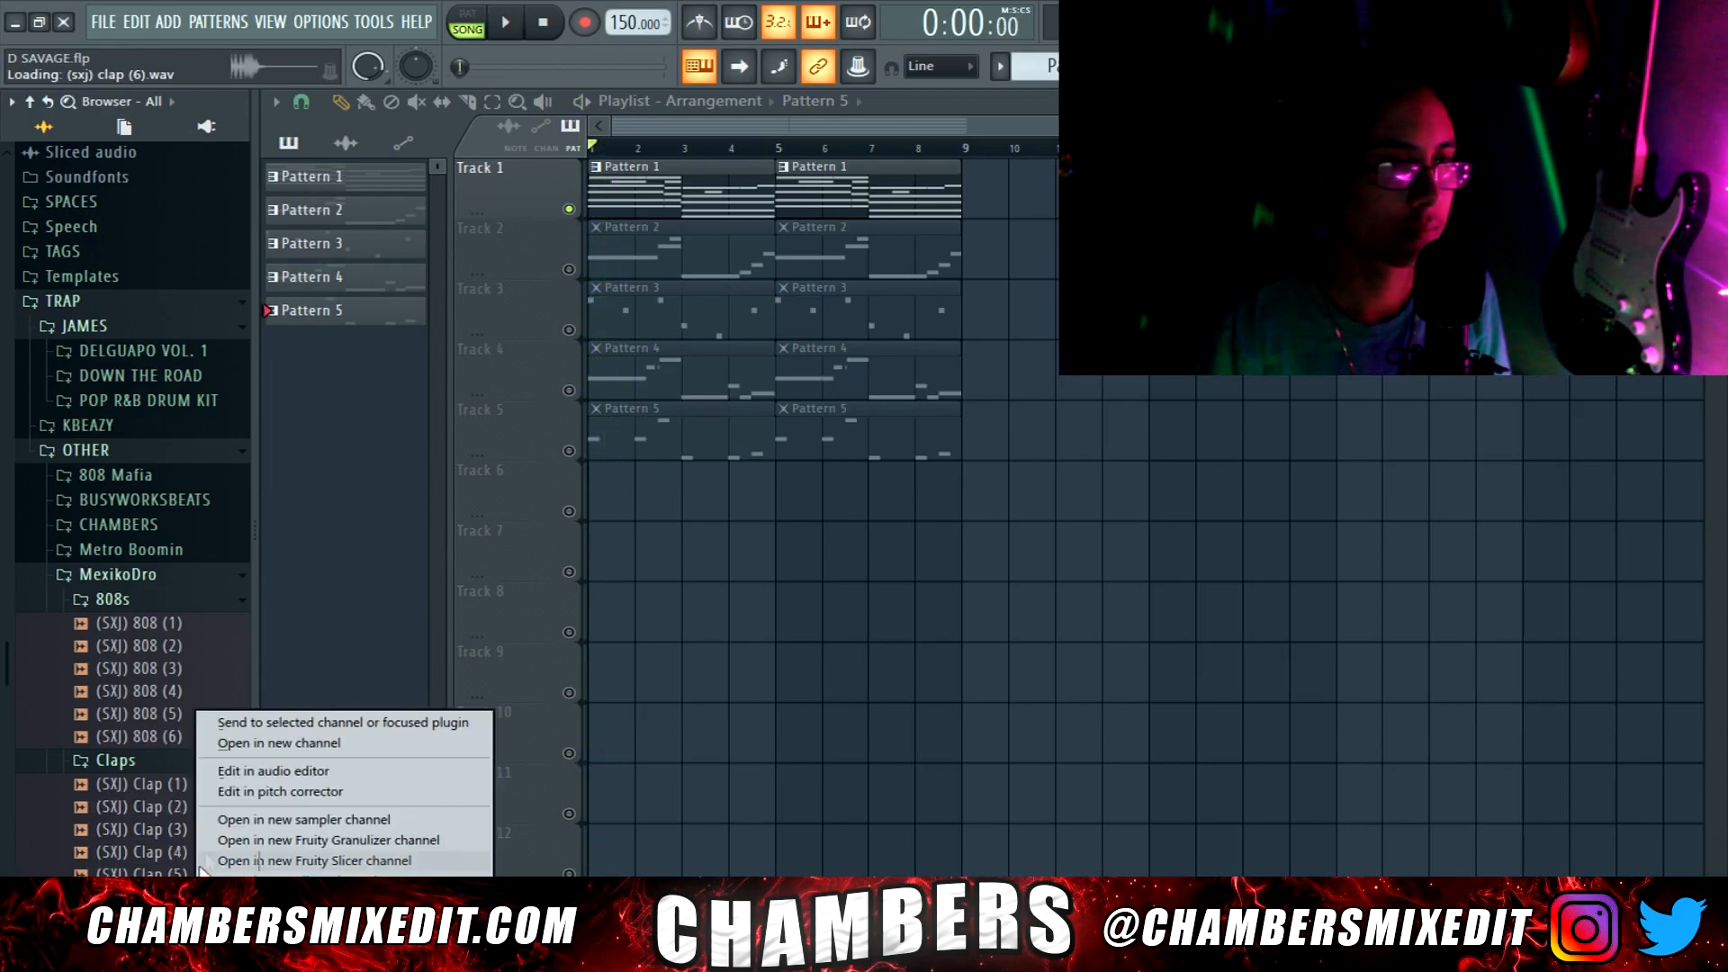
{"action": "left_click", "coordinate": [261, 743]}
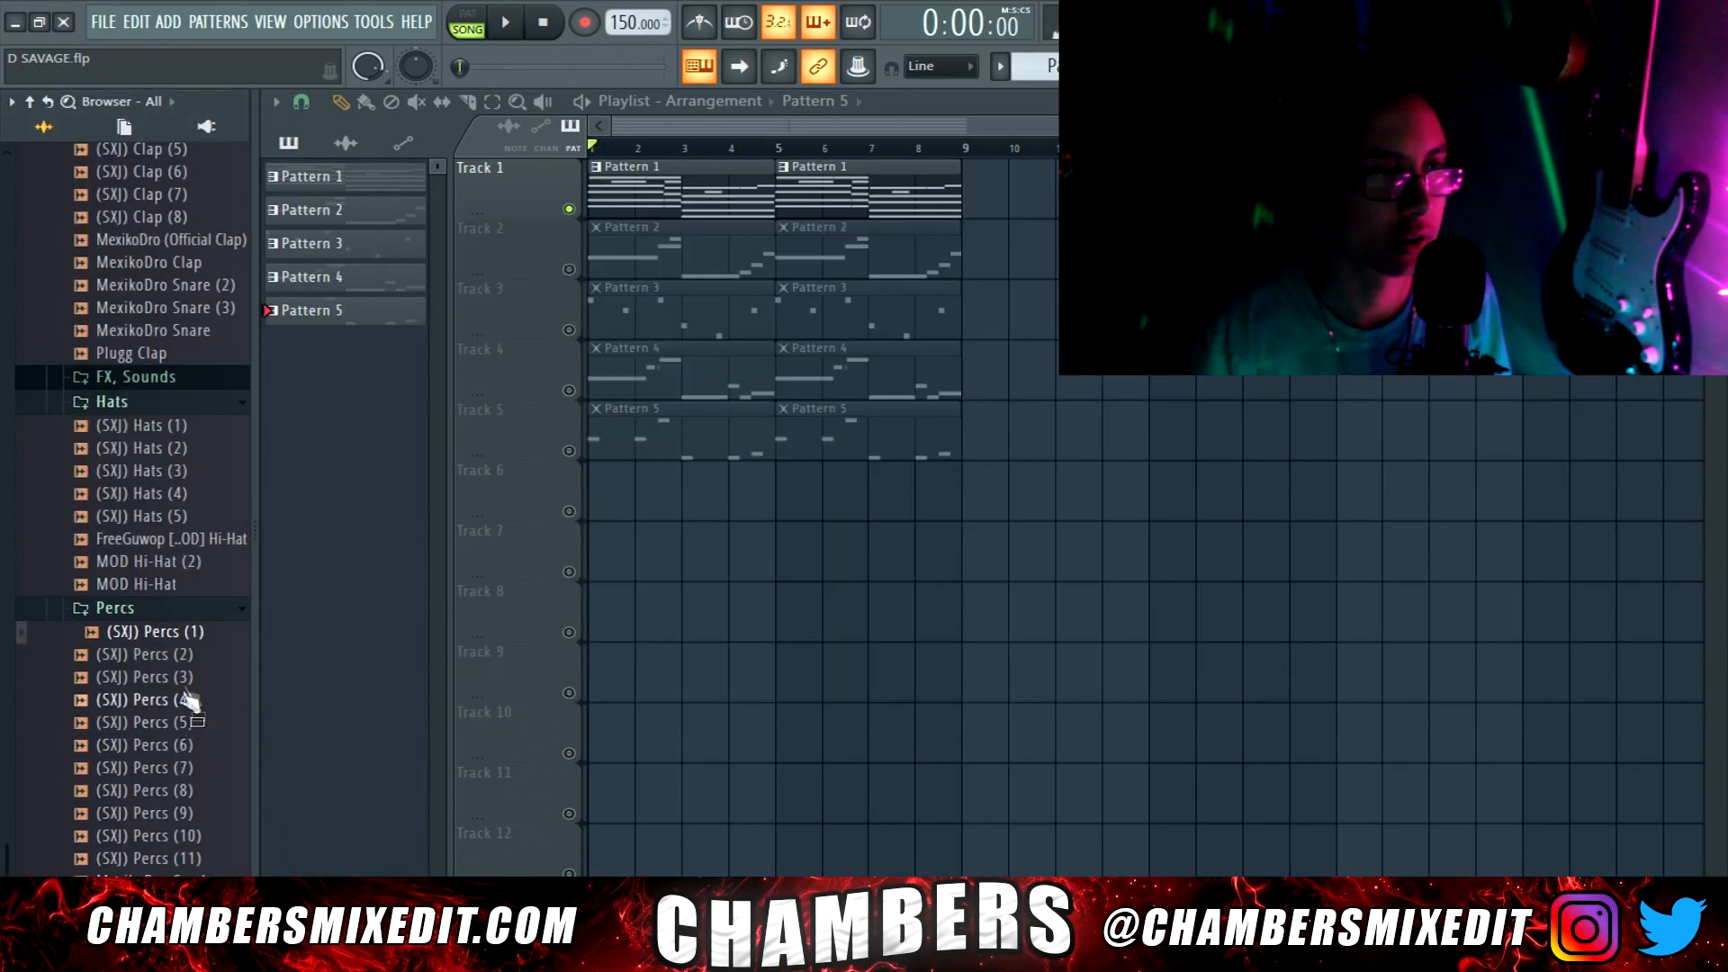
Load (SXJ) Percs (2), (SXJ) Percs (6), (SXJ) Snare (3), Snare [ Codeine ], Hi Hat [ fast ] and Crash 2 into new channels
{"action": "left_click", "coordinate": [196, 660]}
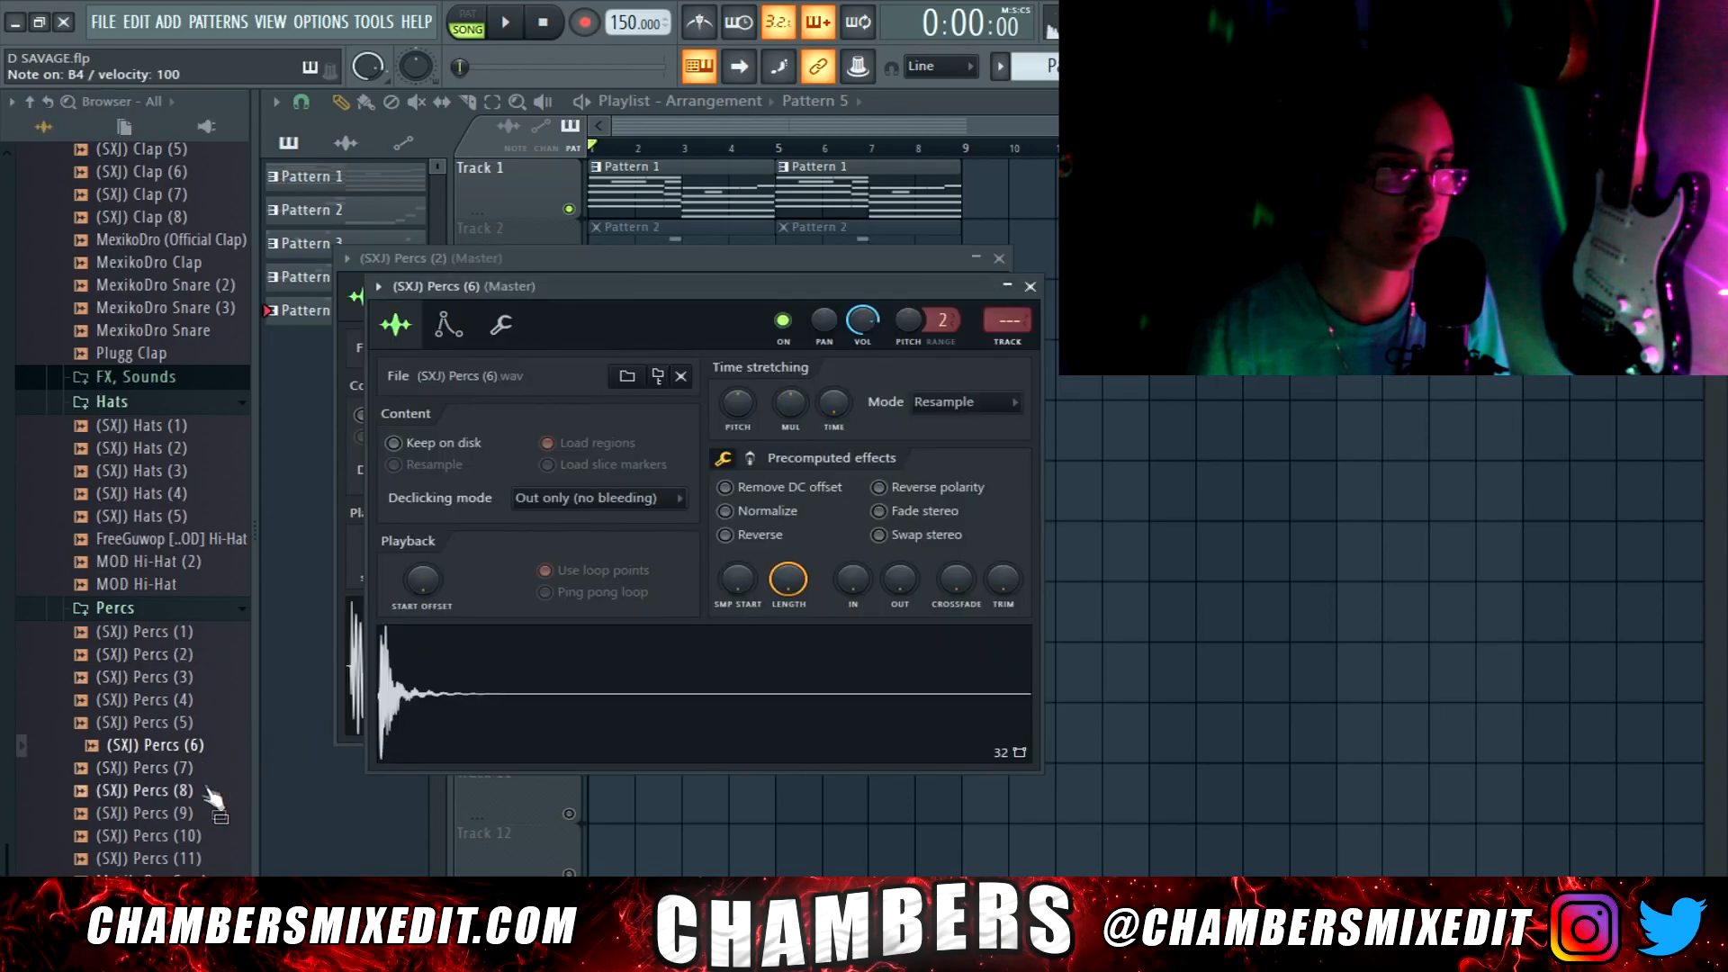
{"action": "scroll", "coordinate": [207, 774], "scroll_direction": "down", "scroll_amount": 5}
{"action": "right_click", "coordinate": [201, 752]}
{"action": "left_click", "coordinate": [243, 747]}
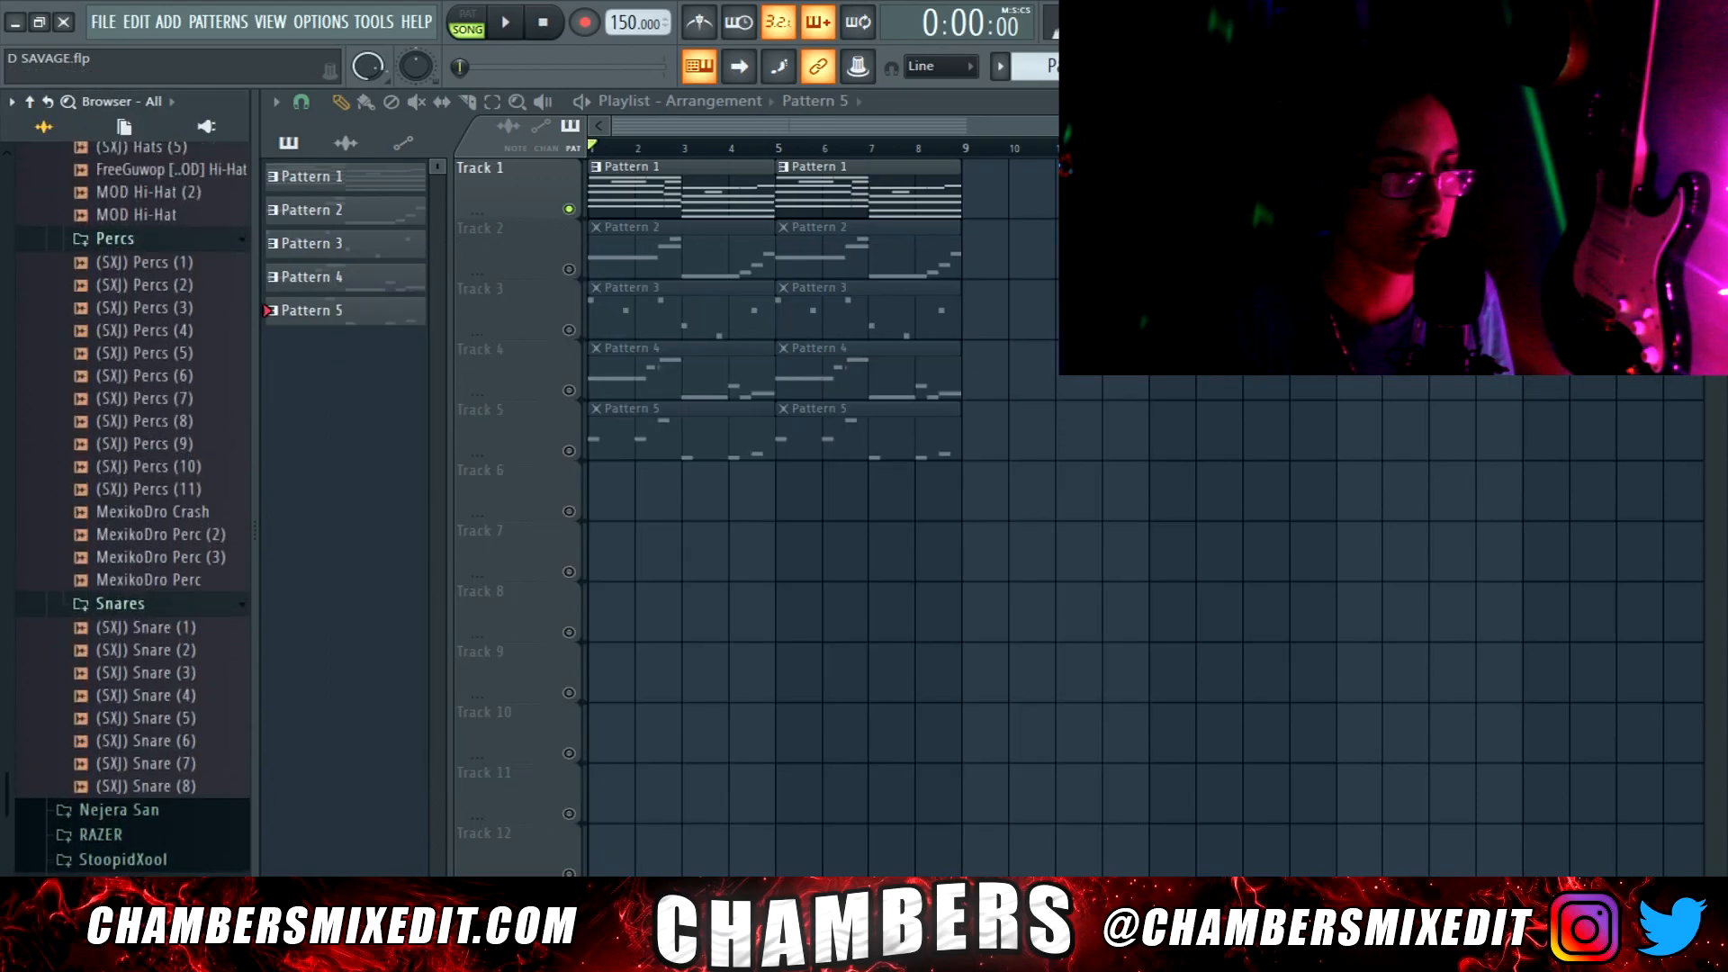
{"action": "scroll", "coordinate": [180, 796], "scroll_direction": "down", "scroll_amount": 8}
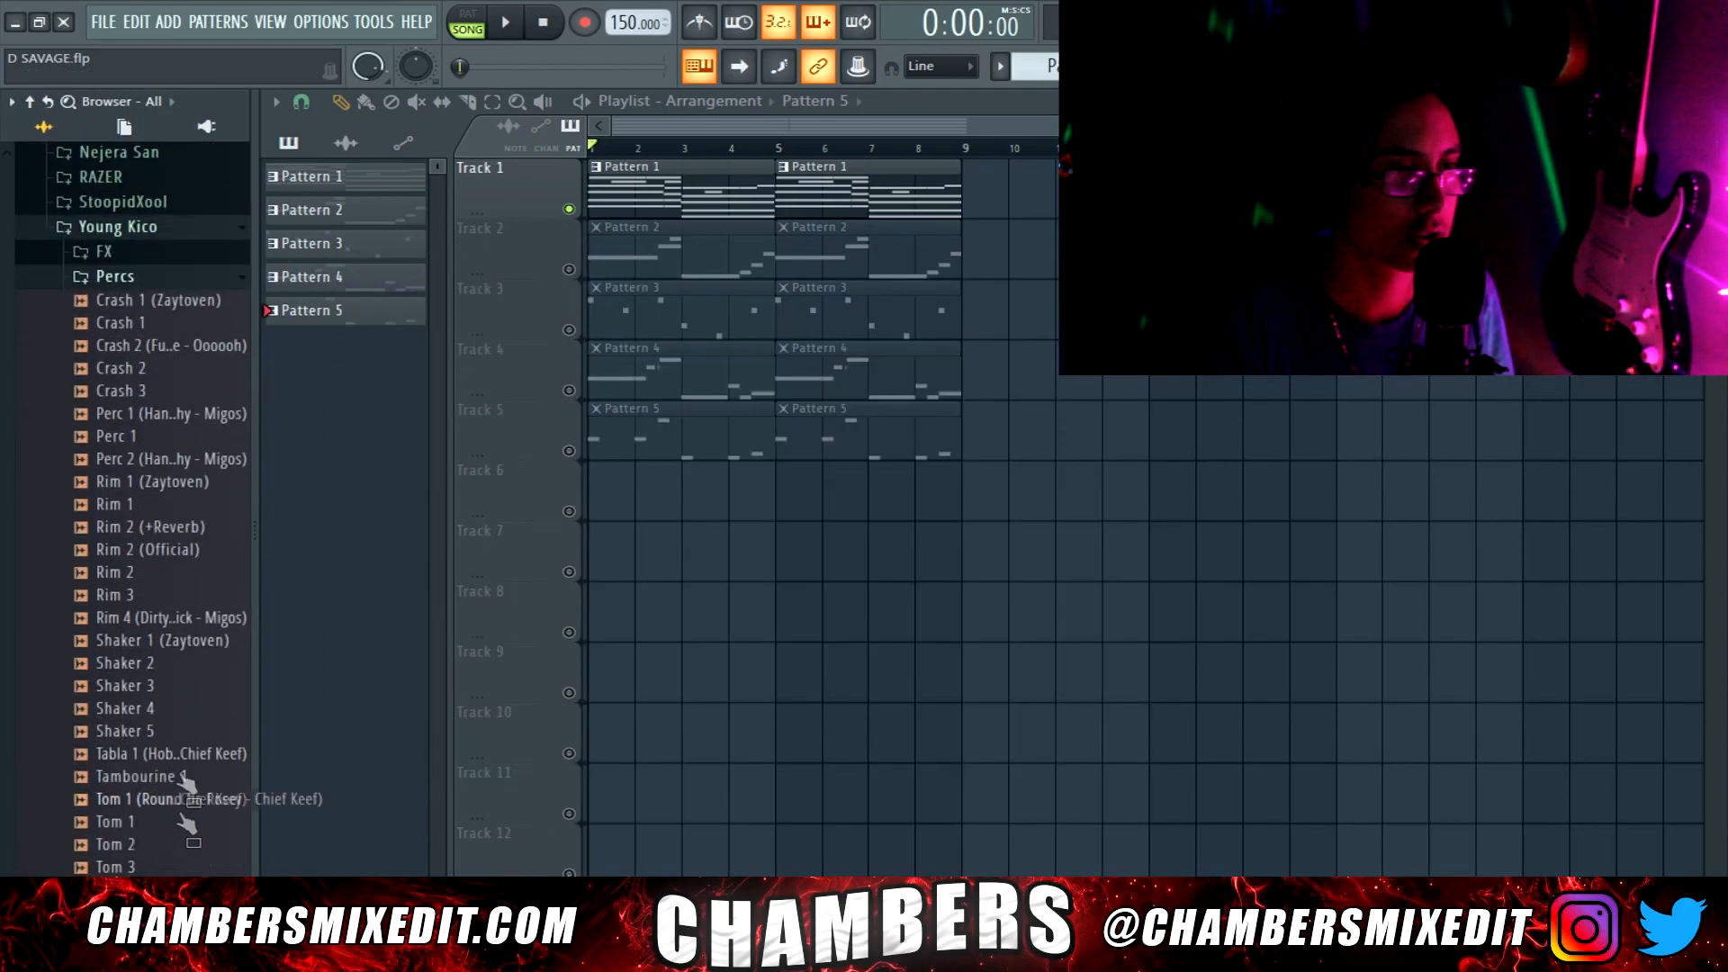
{"action": "key", "text": "alt+F8"}
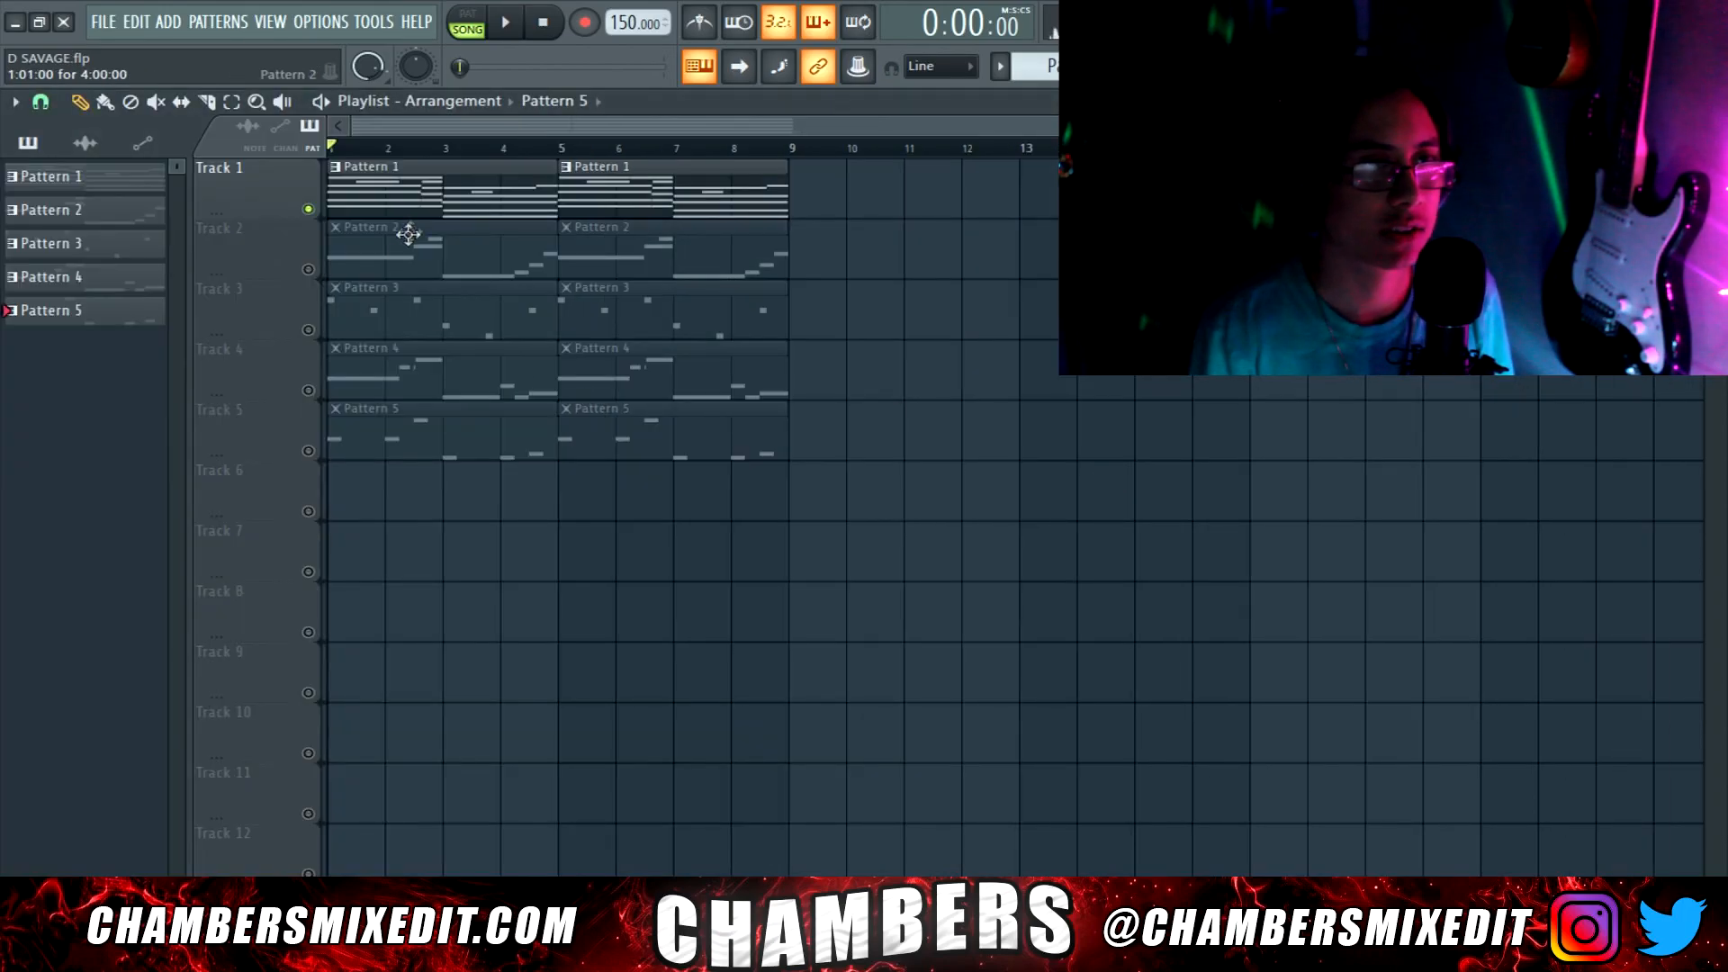
Open the (SXJ) 808 (2) channel's sample in the Edison audio editor
{"action": "double_click", "coordinate": [432, 201]}
{"action": "key", "text": "F6"}
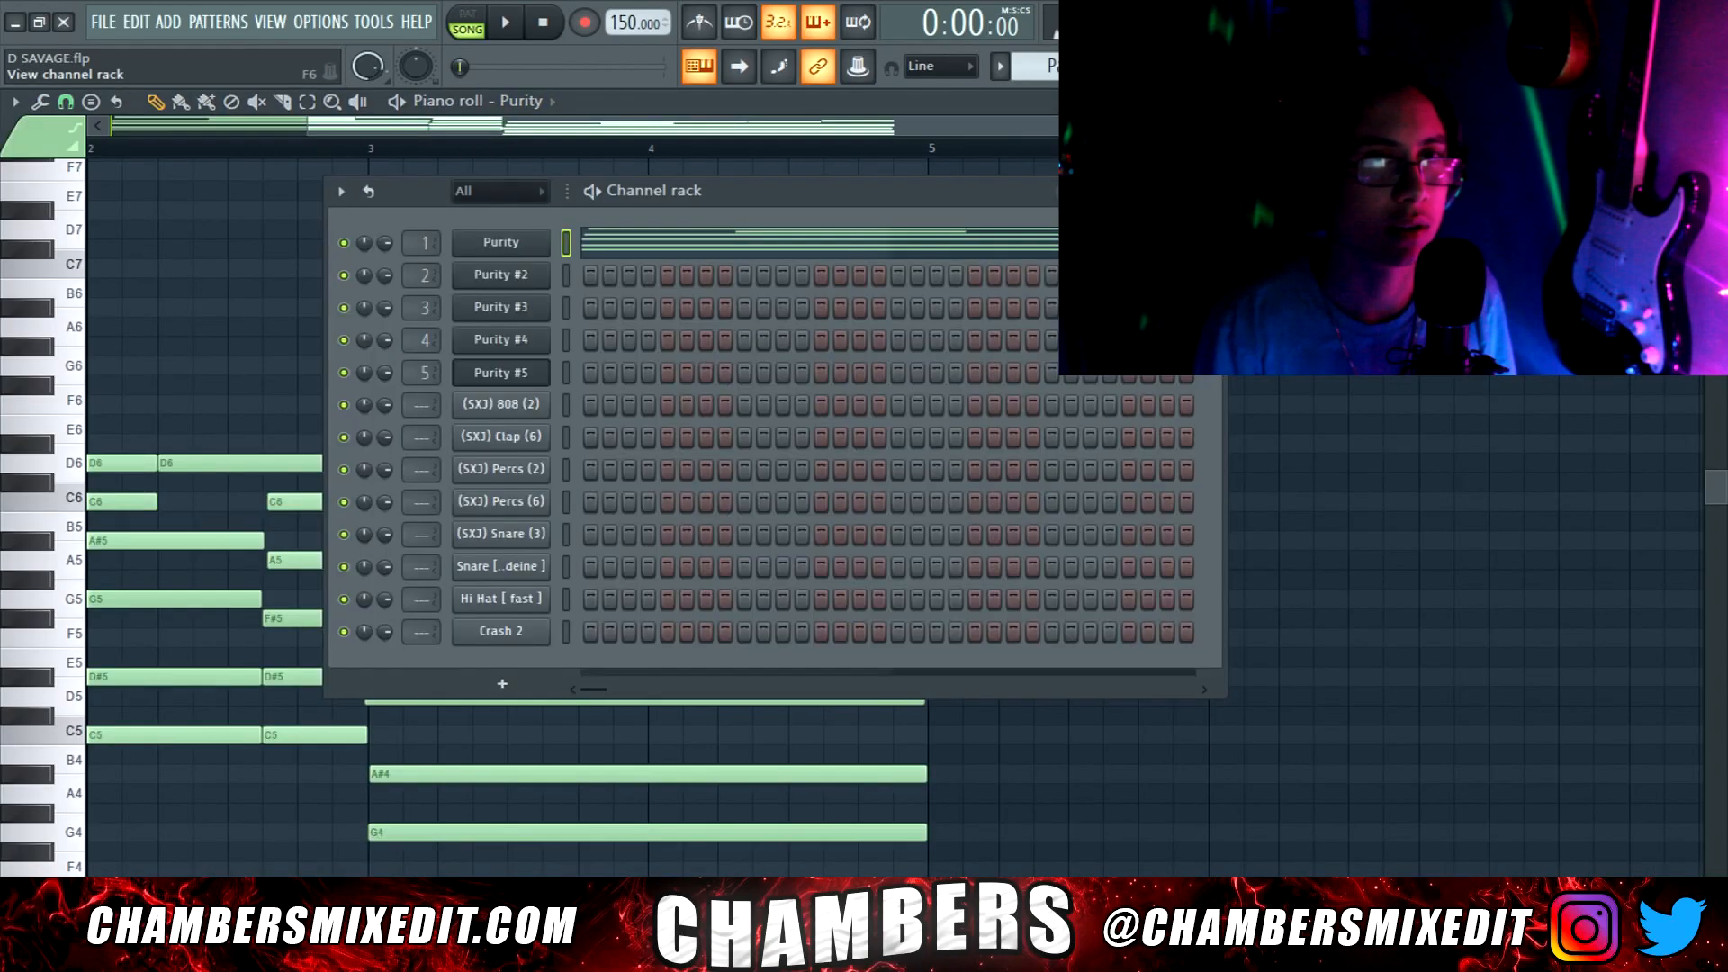
{"action": "left_click", "coordinate": [521, 412]}
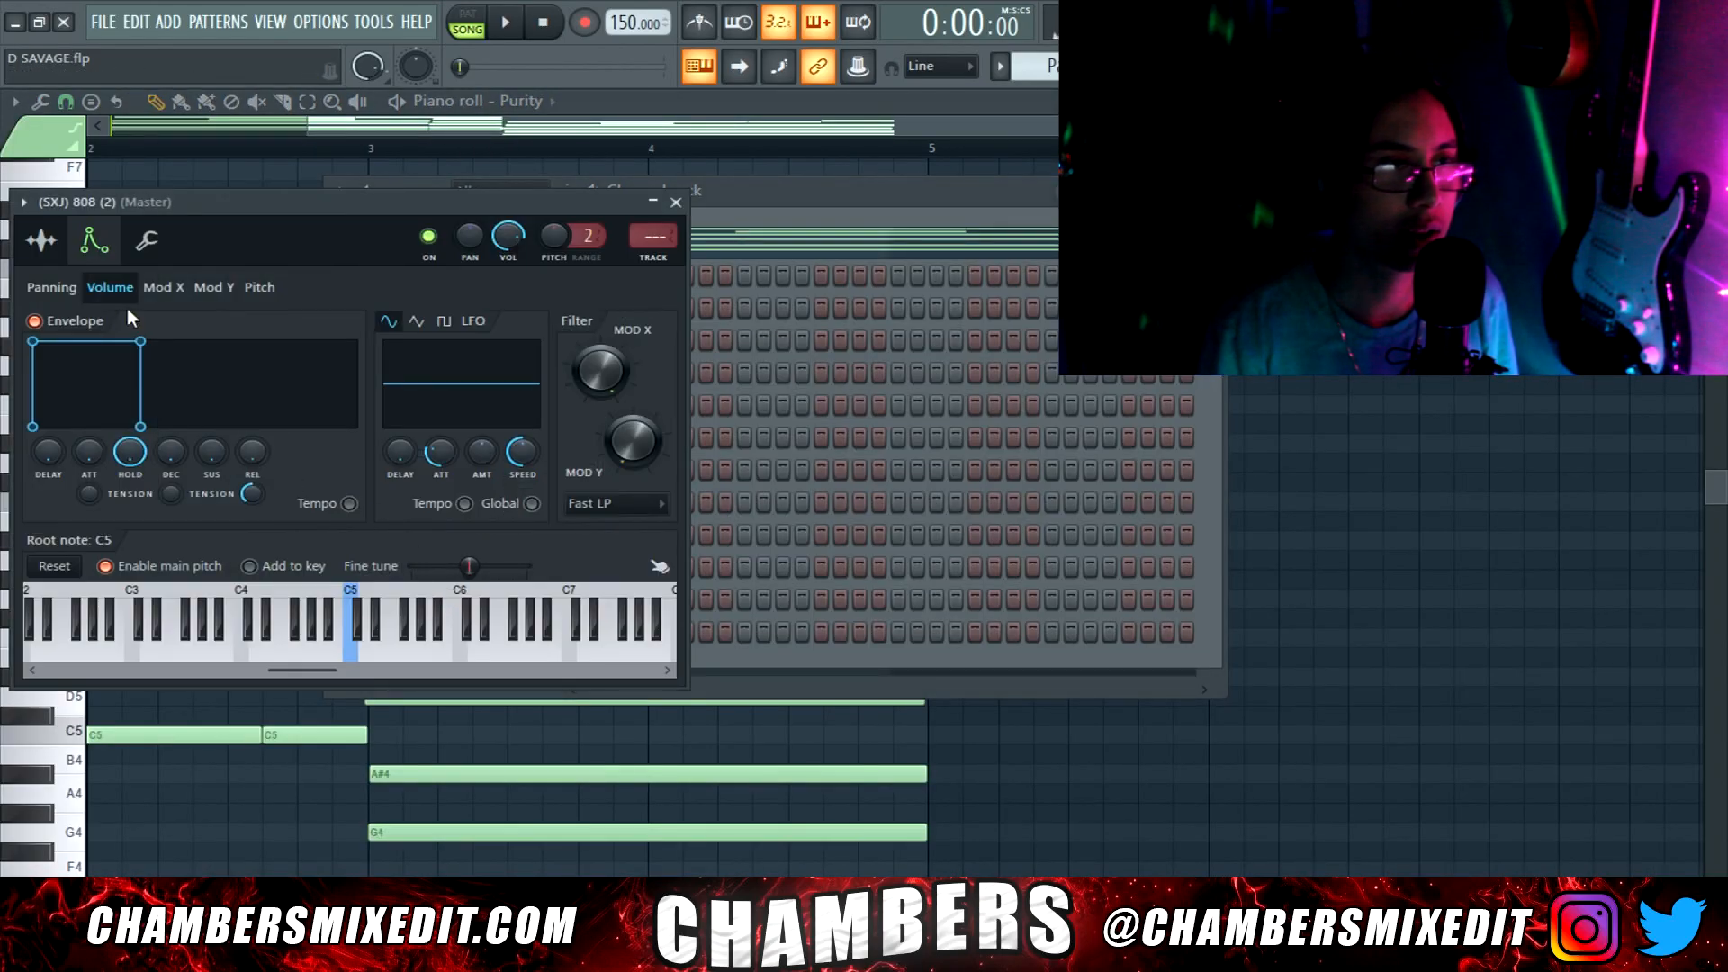
{"action": "left_click", "coordinate": [63, 247]}
{"action": "right_click", "coordinate": [250, 610]}
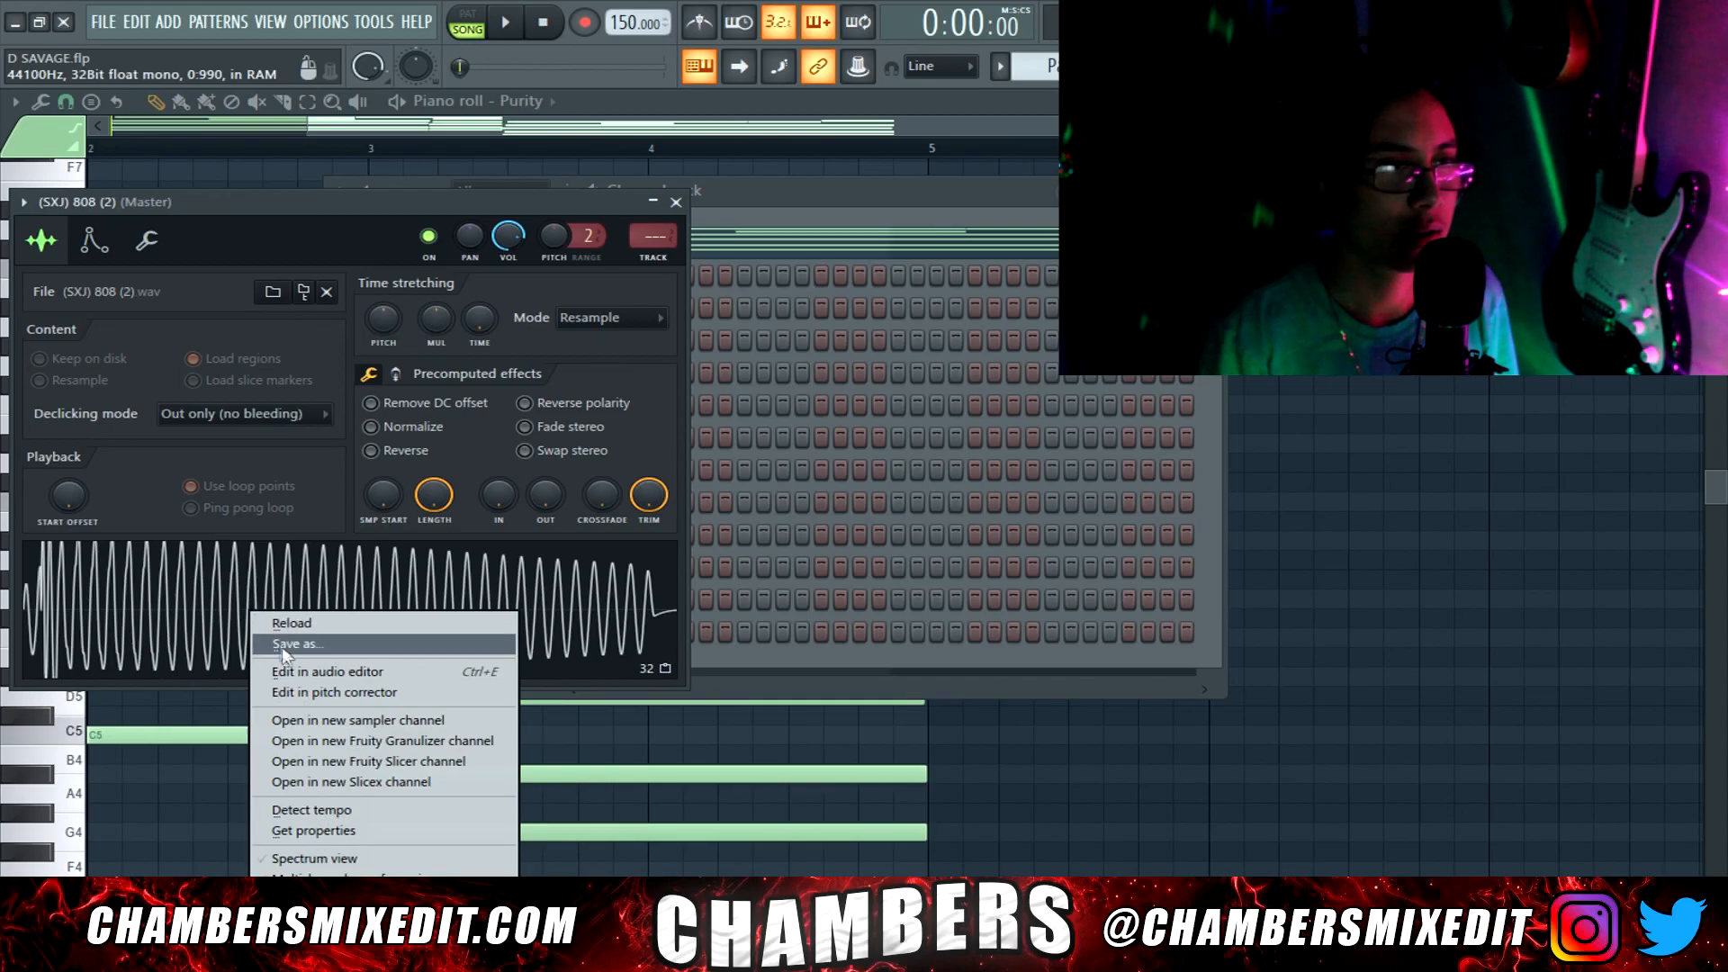
{"action": "left_click", "coordinate": [303, 671]}
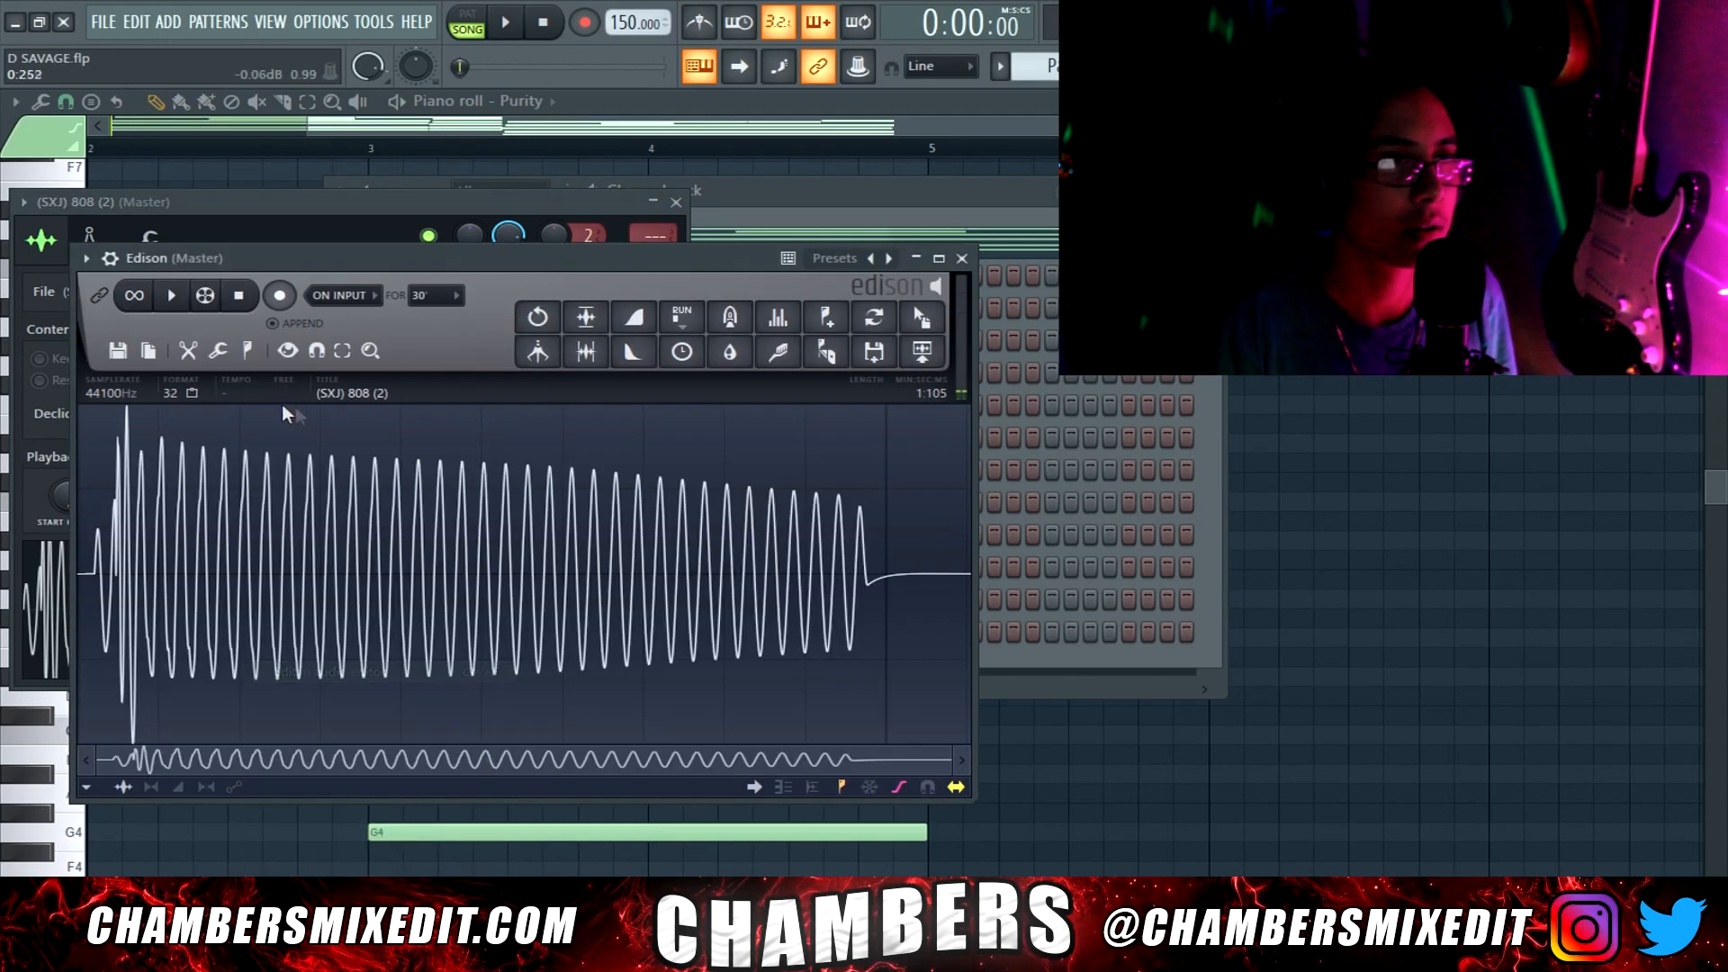
Detect the pitch regions of the 808 sample in Edison and check the channel's root note
{"action": "left_click", "coordinate": [249, 351]}
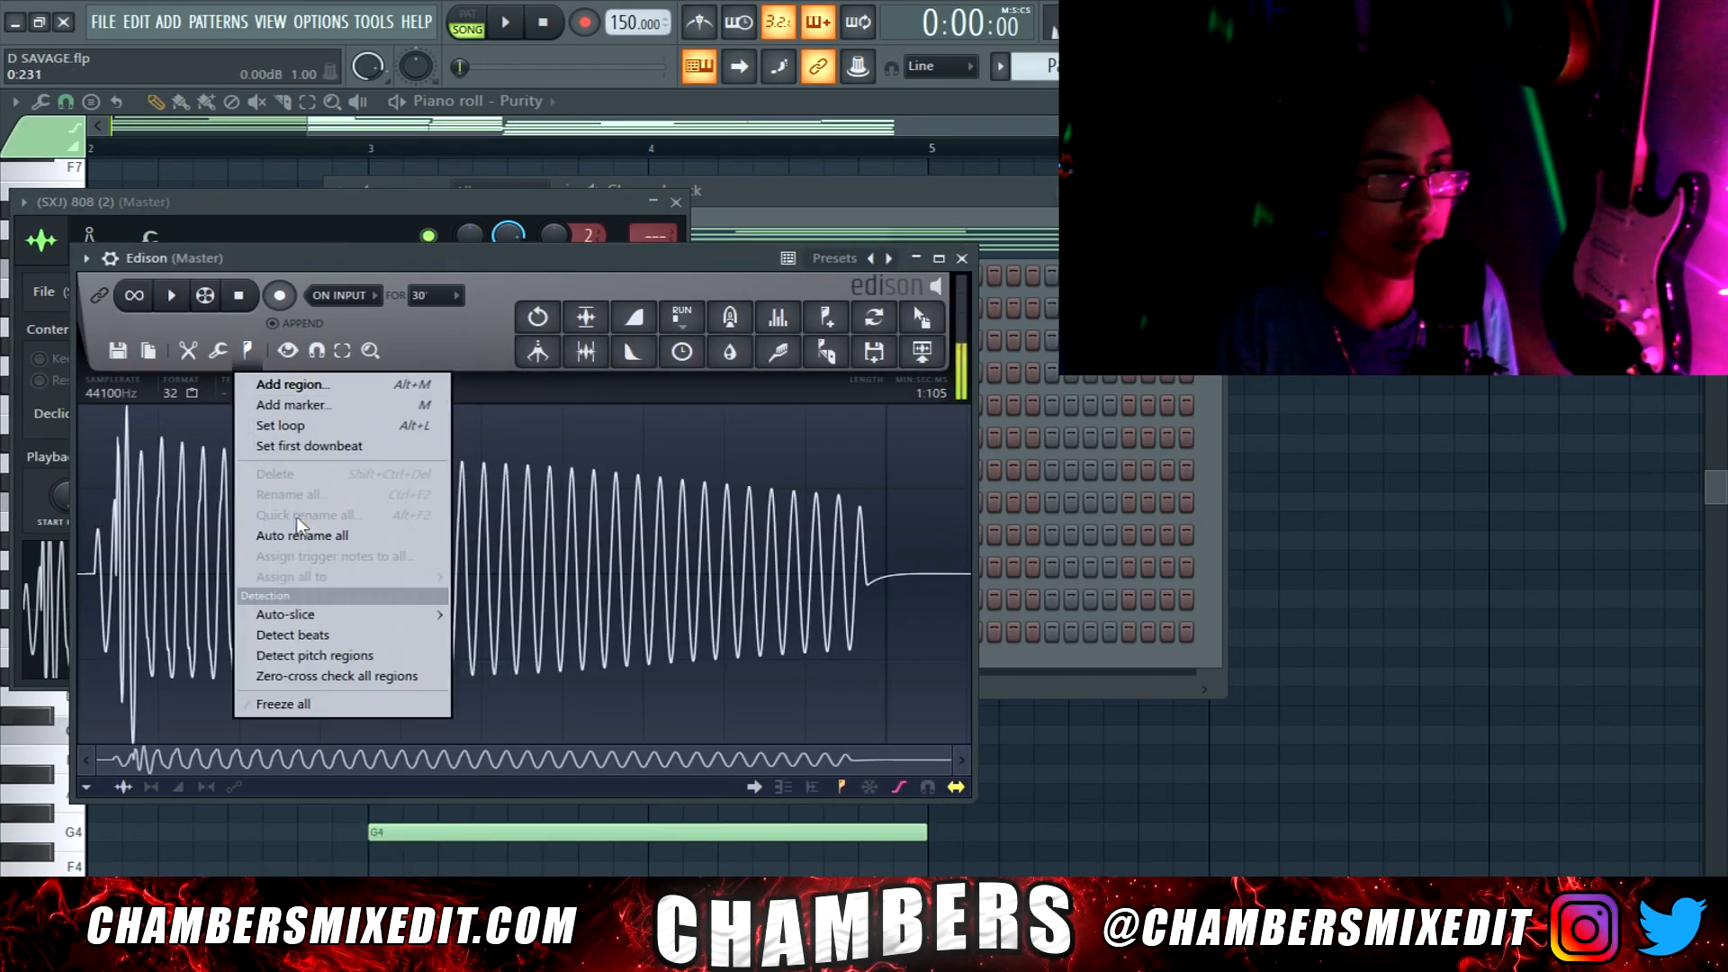
{"action": "left_click", "coordinate": [357, 659]}
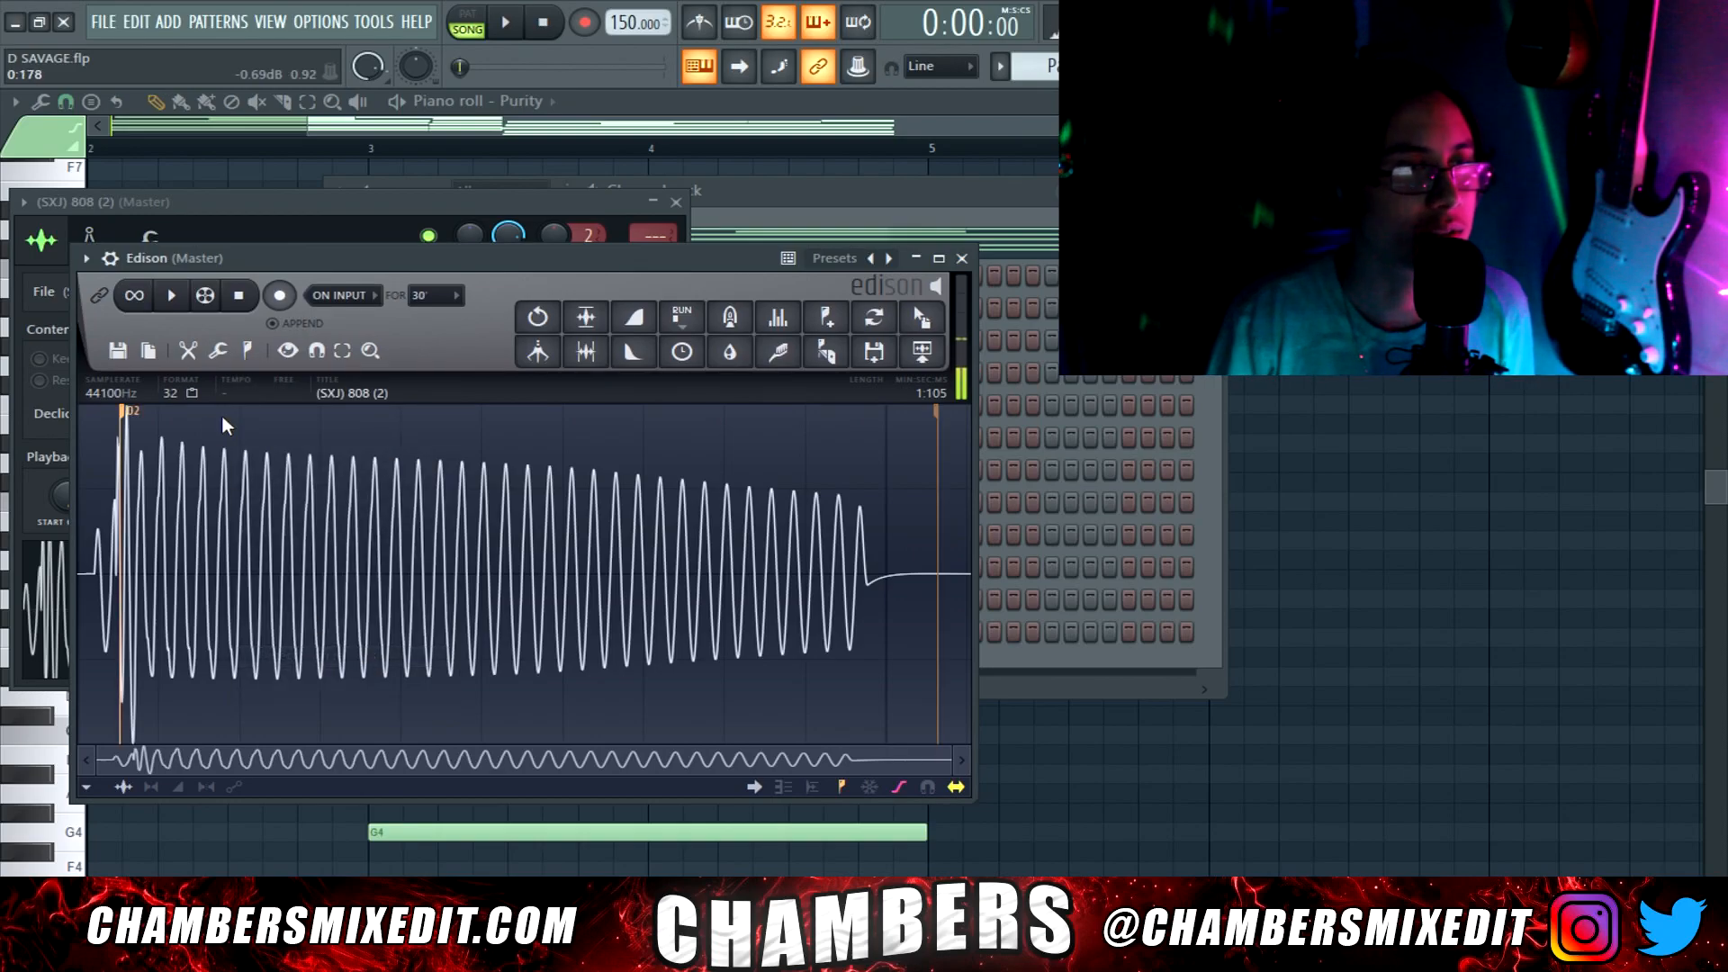
{"action": "left_click", "coordinate": [962, 259]}
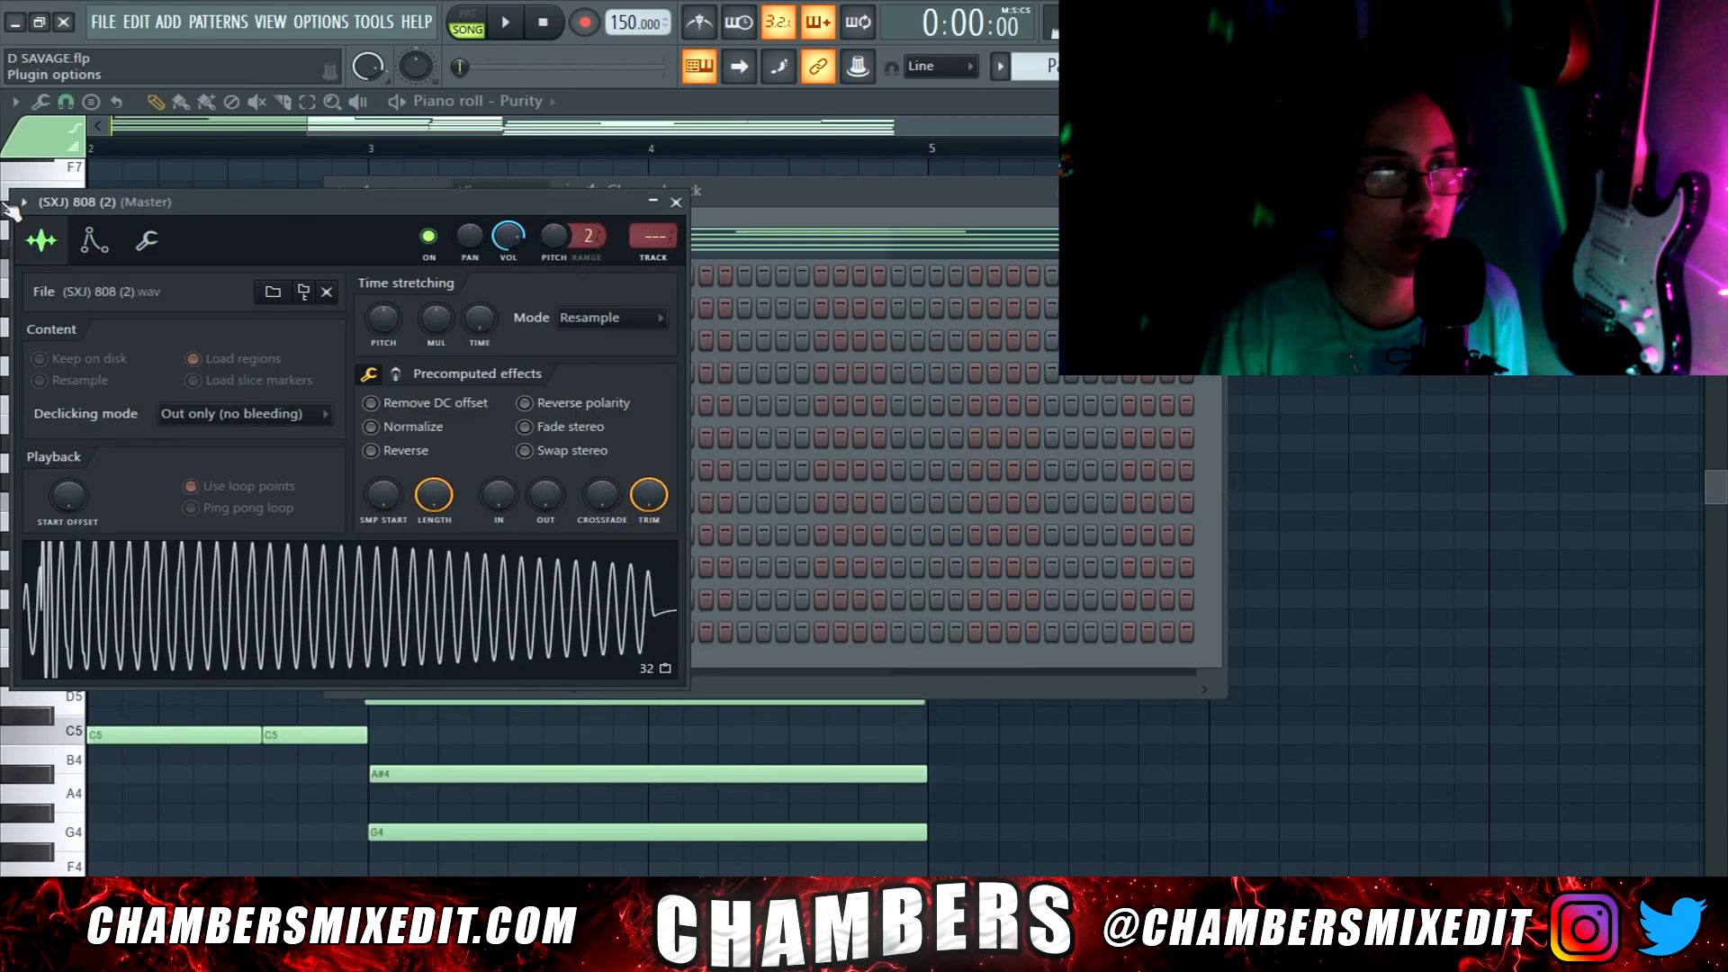
{"action": "left_click", "coordinate": [93, 240]}
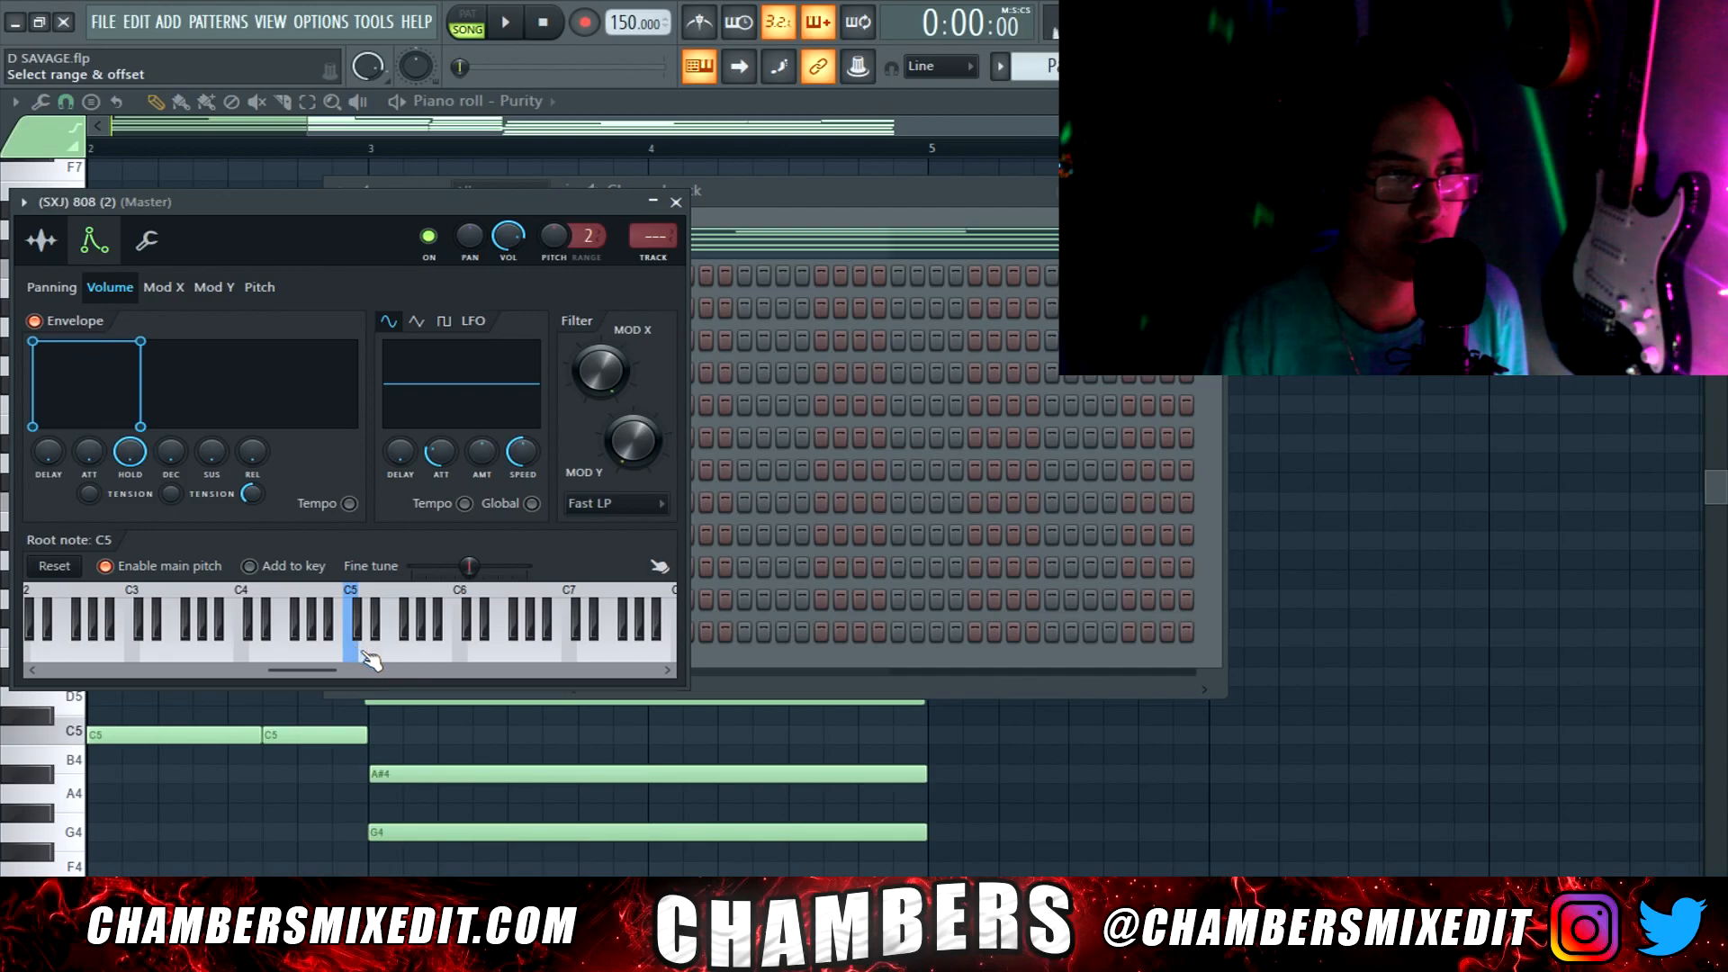
{"action": "left_click", "coordinate": [677, 203]}
In the (SXJ) 808 (2) piano roll, place a C5 note at bar 1 and two six-step D#5 notes in bar 2
{"action": "left_click", "coordinate": [540, 102]}
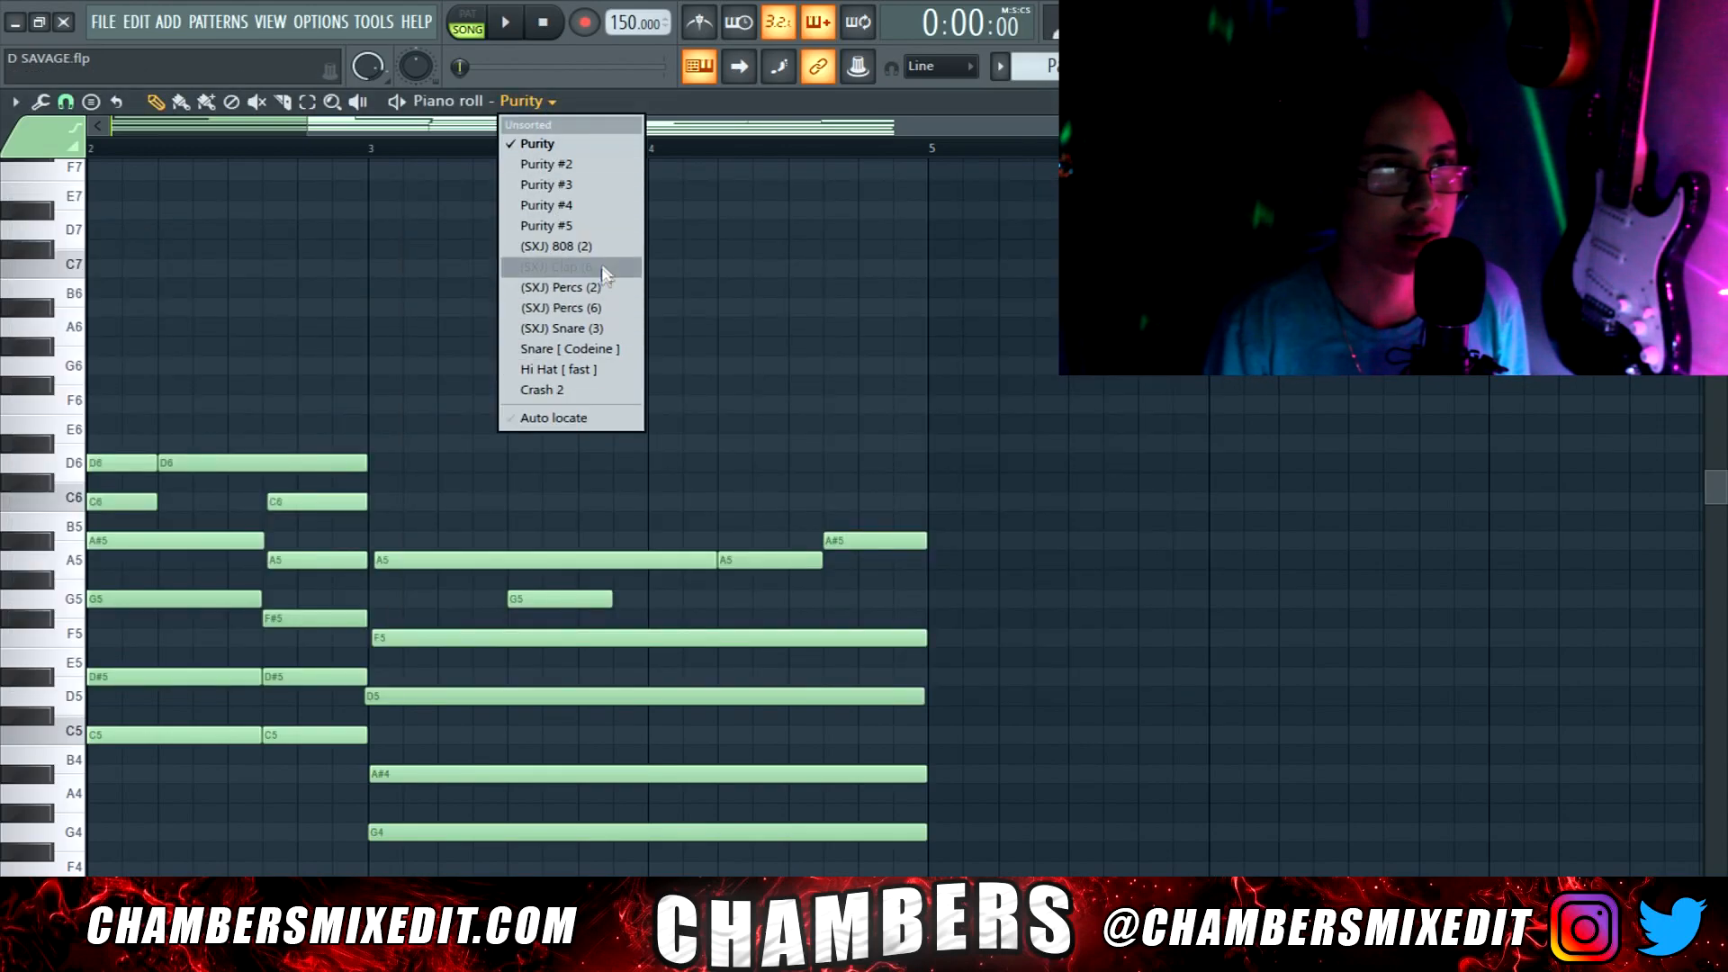
{"action": "left_click", "coordinate": [555, 246]}
{"action": "left_click_drag", "start_coordinate": [234, 635], "coordinate": [12, 724]}
{"action": "key", "text": "space"}
{"action": "left_click_drag", "start_coordinate": [156, 735], "coordinate": [500, 675]}
{"action": "key", "text": "space"}
{"action": "key", "text": "space"}
{"action": "left_click_drag", "start_coordinate": [717, 676], "coordinate": [602, 677]}
{"action": "key", "text": "space"}
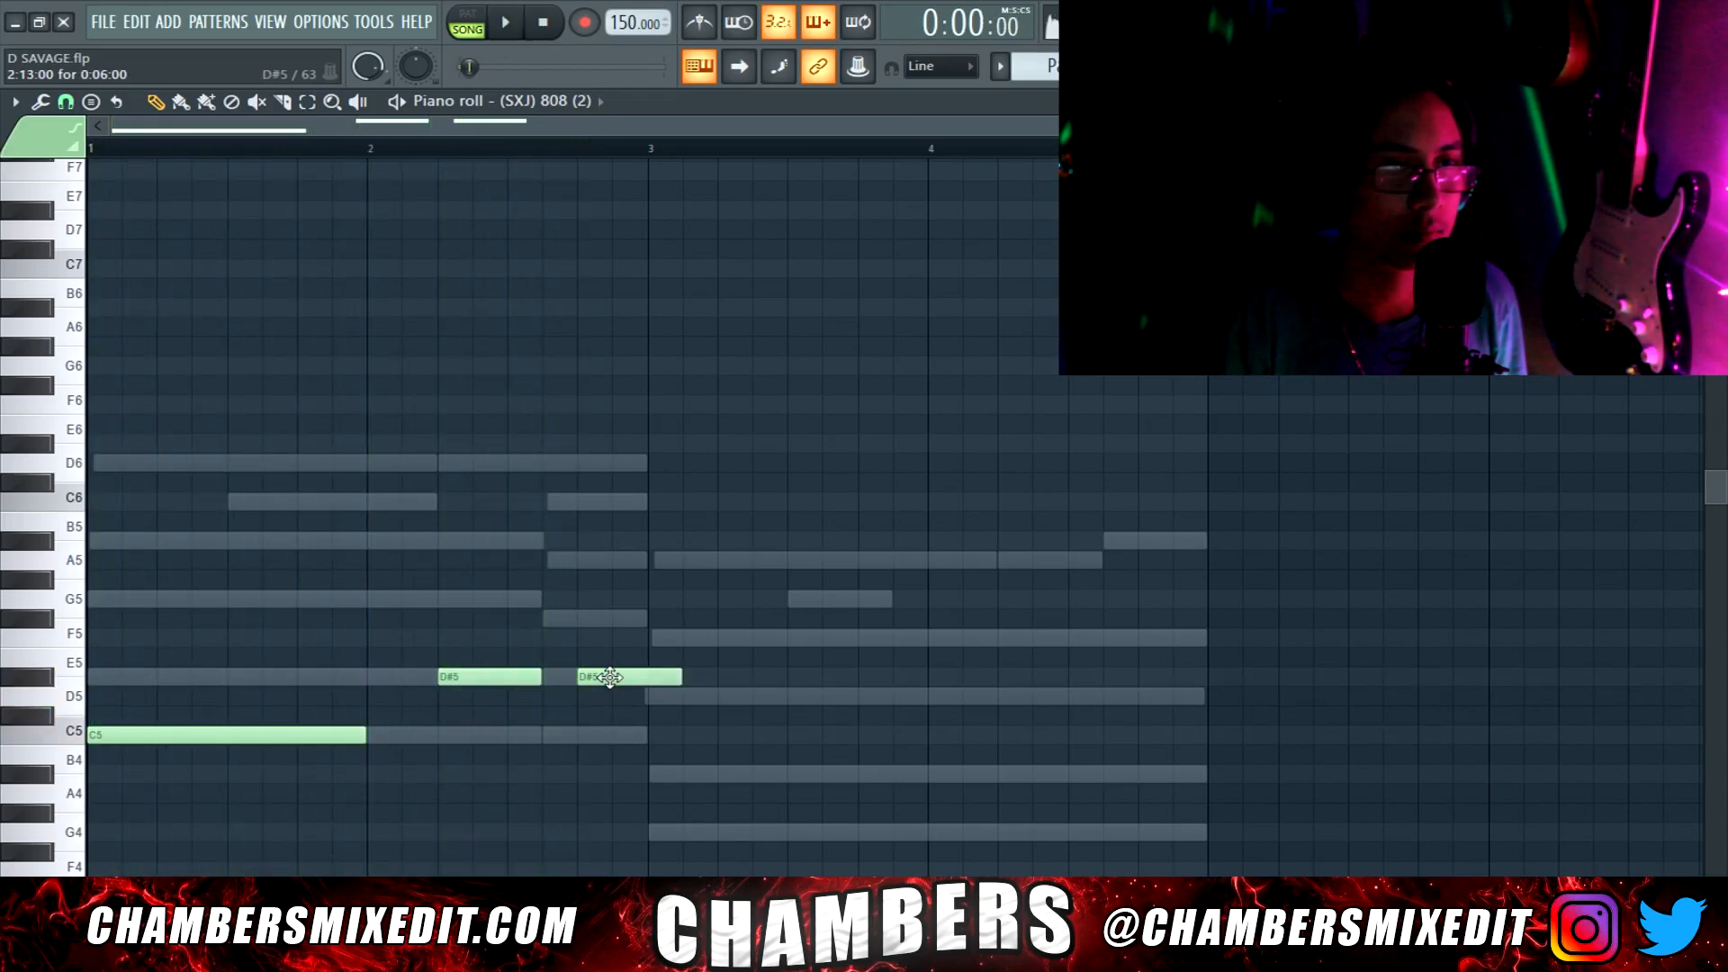
Add a six-step G note at bar 3, raise it to G5, and extend the opening C5 note to the first D#5
{"action": "left_click_drag", "start_coordinate": [654, 833], "coordinate": [681, 855]}
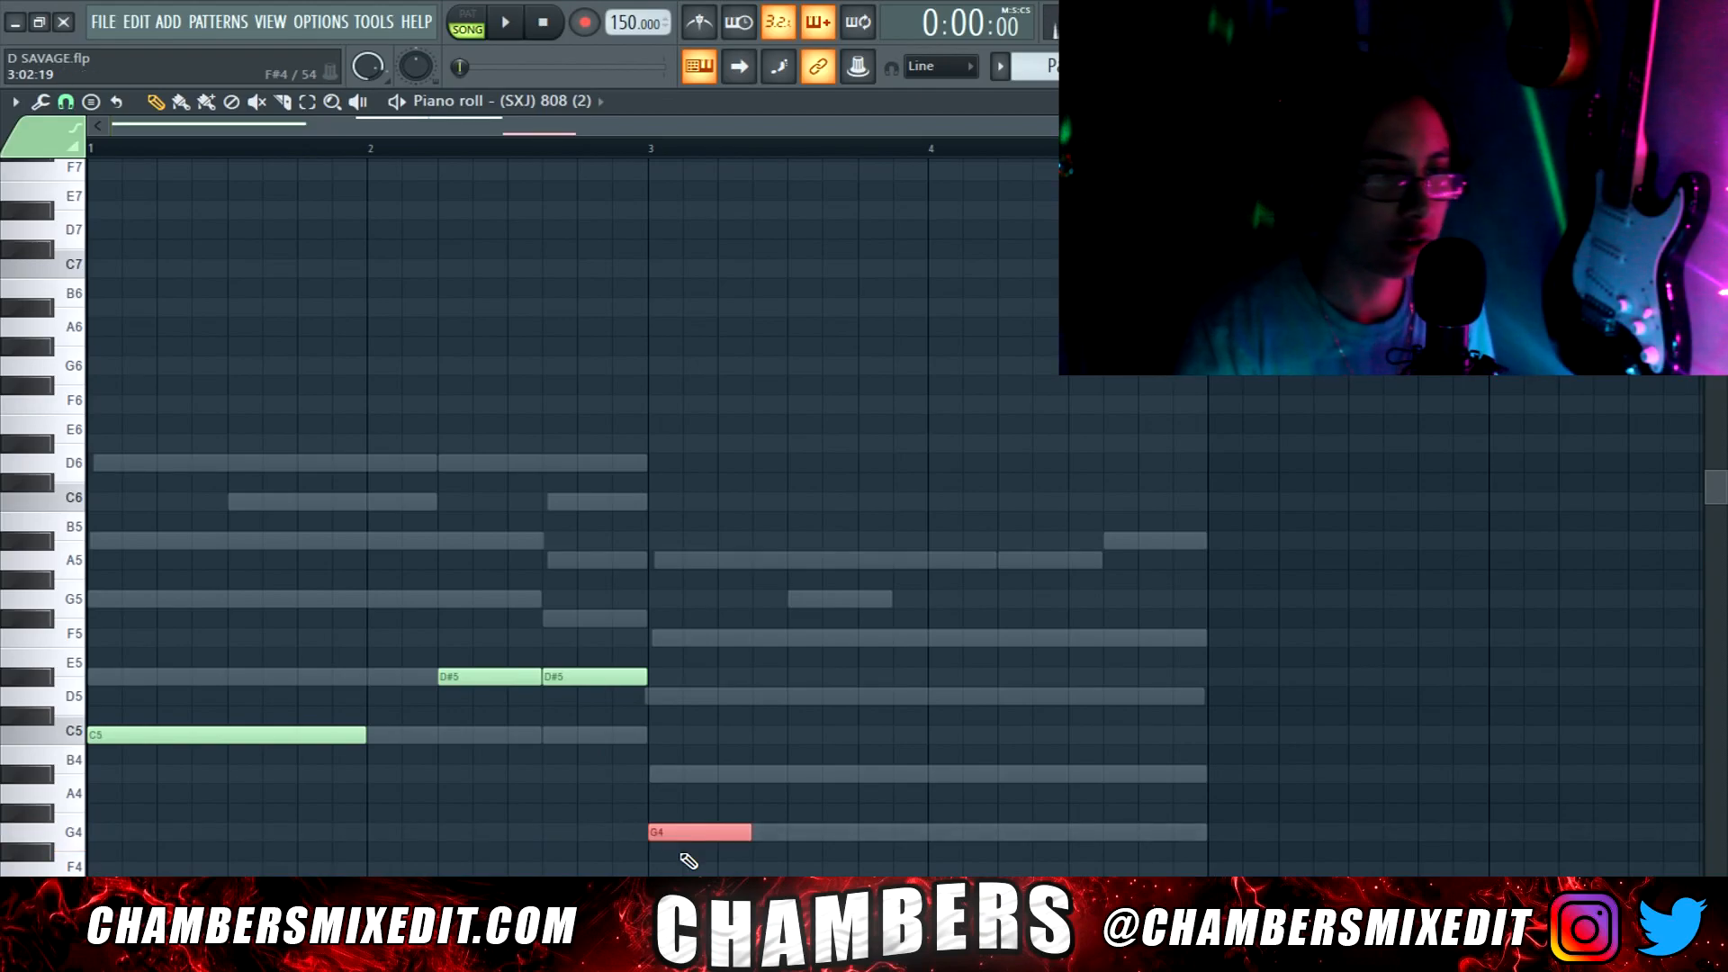
{"action": "key", "text": "ctrl+Up"}
{"action": "key", "text": "space"}
{"action": "key", "text": "ctrl+d"}
{"action": "left_click_drag", "start_coordinate": [360, 735], "coordinate": [436, 734]}
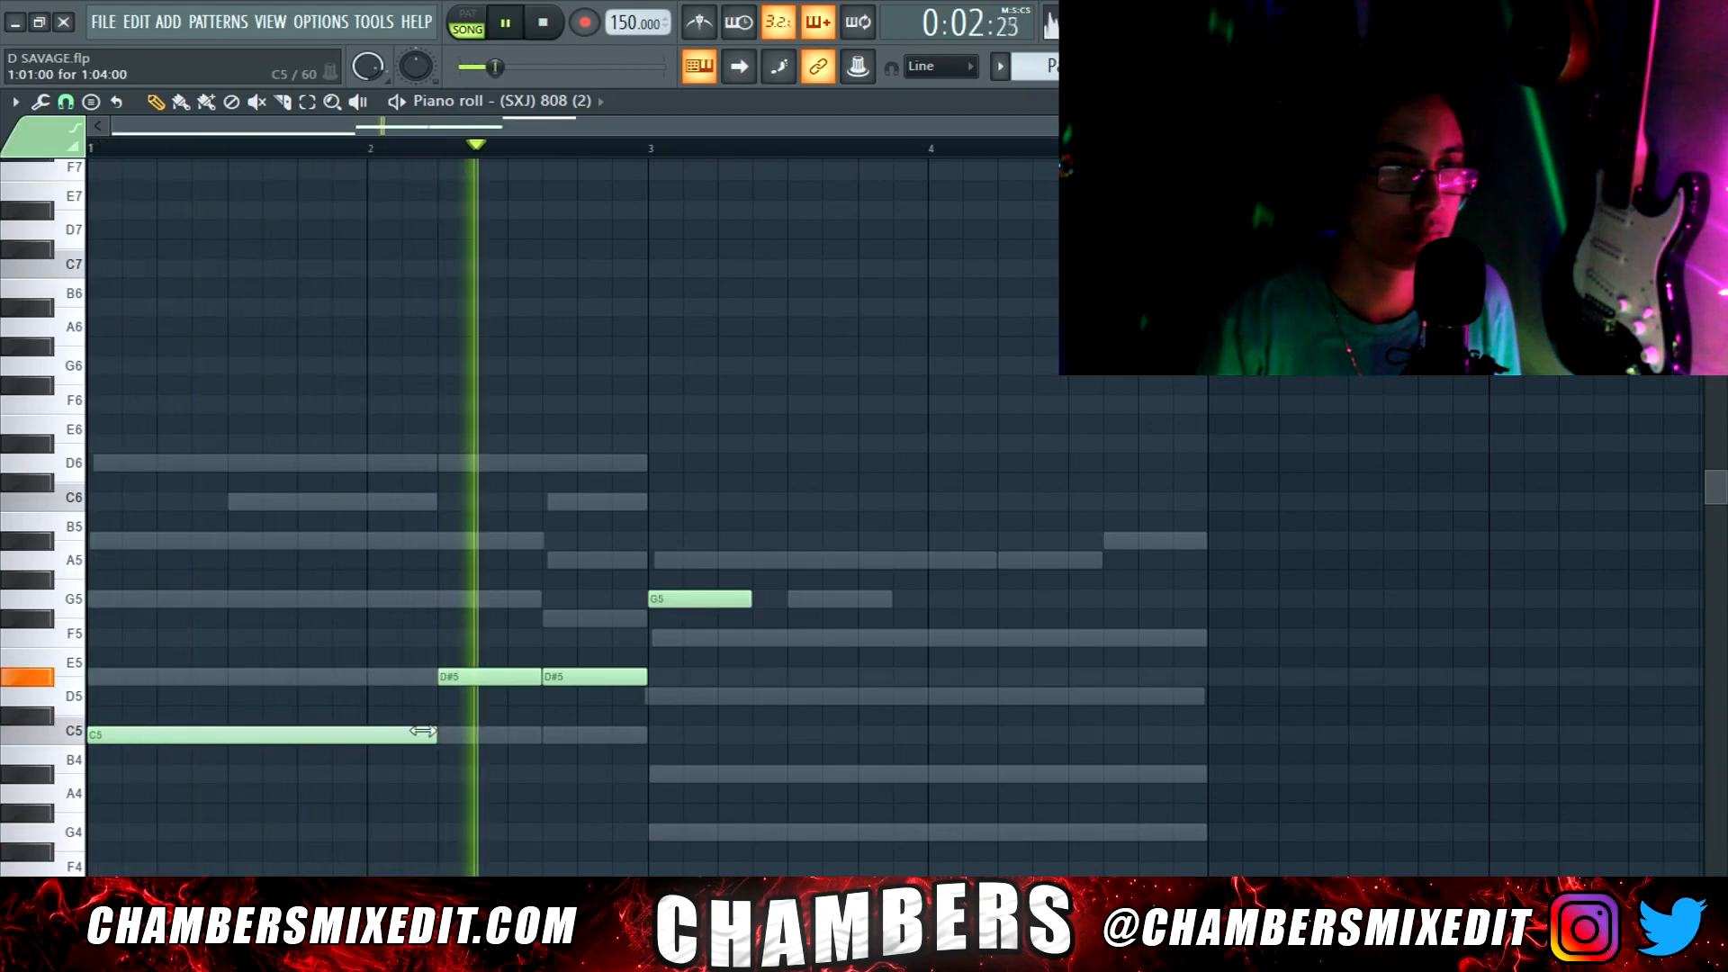
Add two six-step G5 notes at 4:05 and 4:11, and extend the bar 3 G5 note to meet them
{"action": "left_click", "coordinate": [1022, 599]}
{"action": "key", "text": "space"}
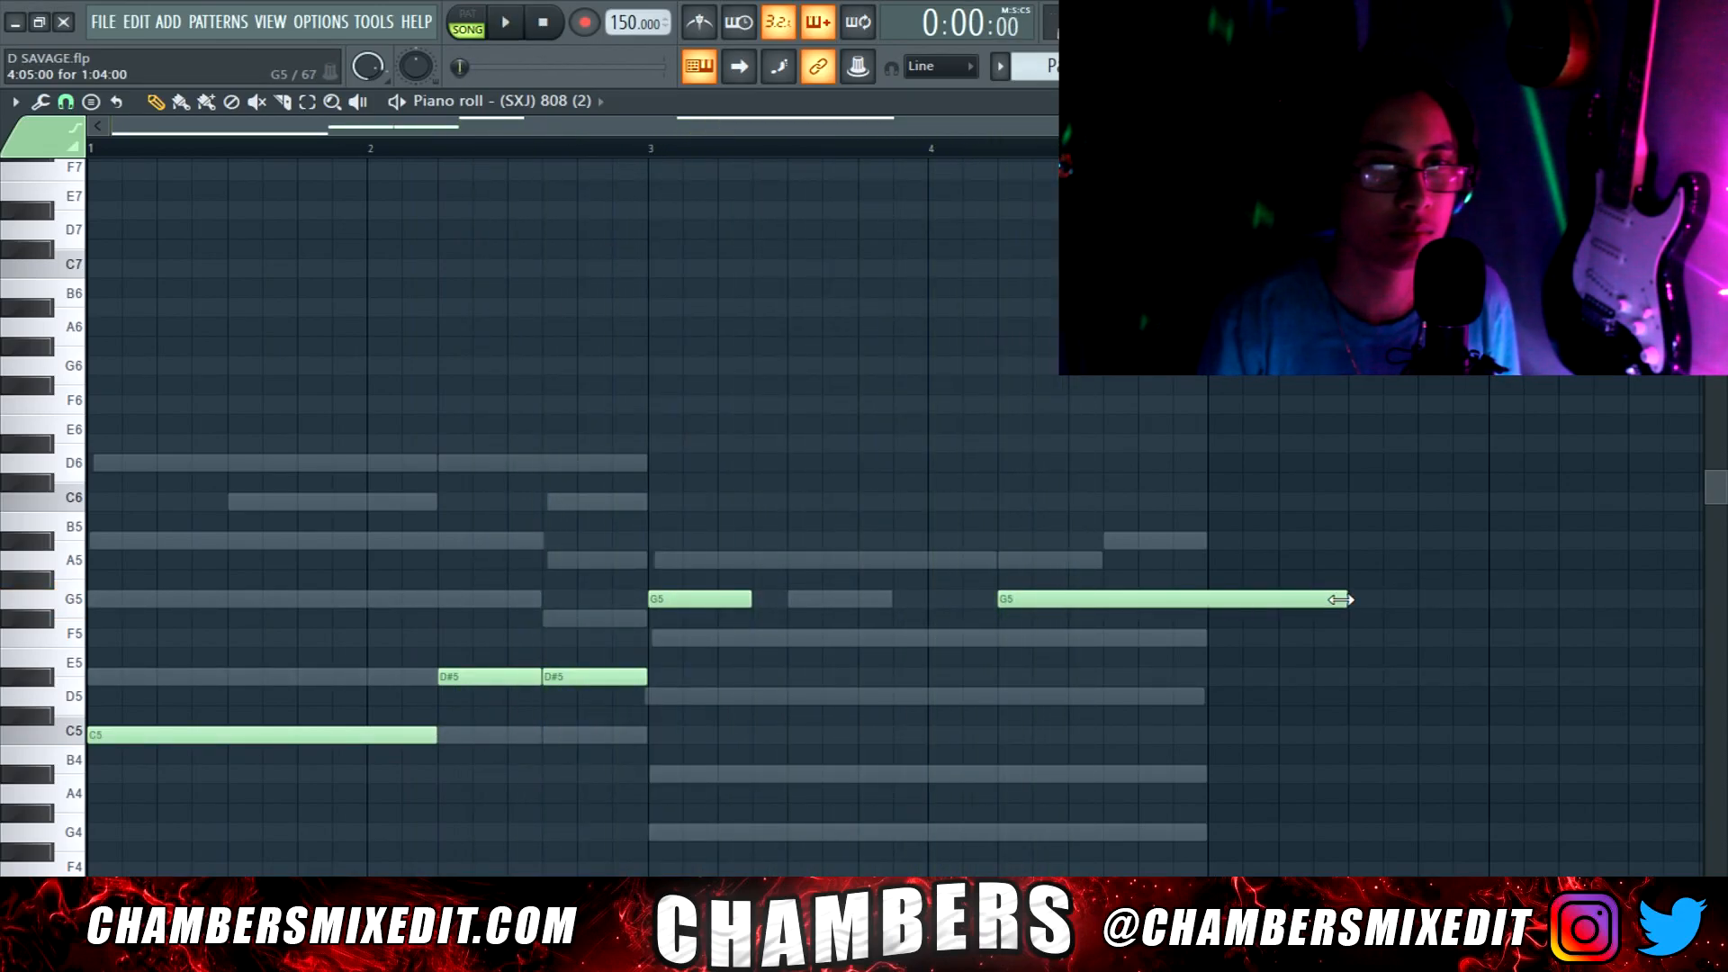
{"action": "key", "text": "space"}
{"action": "mouse_move", "coordinate": [1134, 609]}
{"action": "left_mouse_down"}
{"action": "mouse_move", "coordinate": [1146, 597]}
{"action": "mouse_move", "coordinate": [1119, 606]}
{"action": "left_mouse_up"}
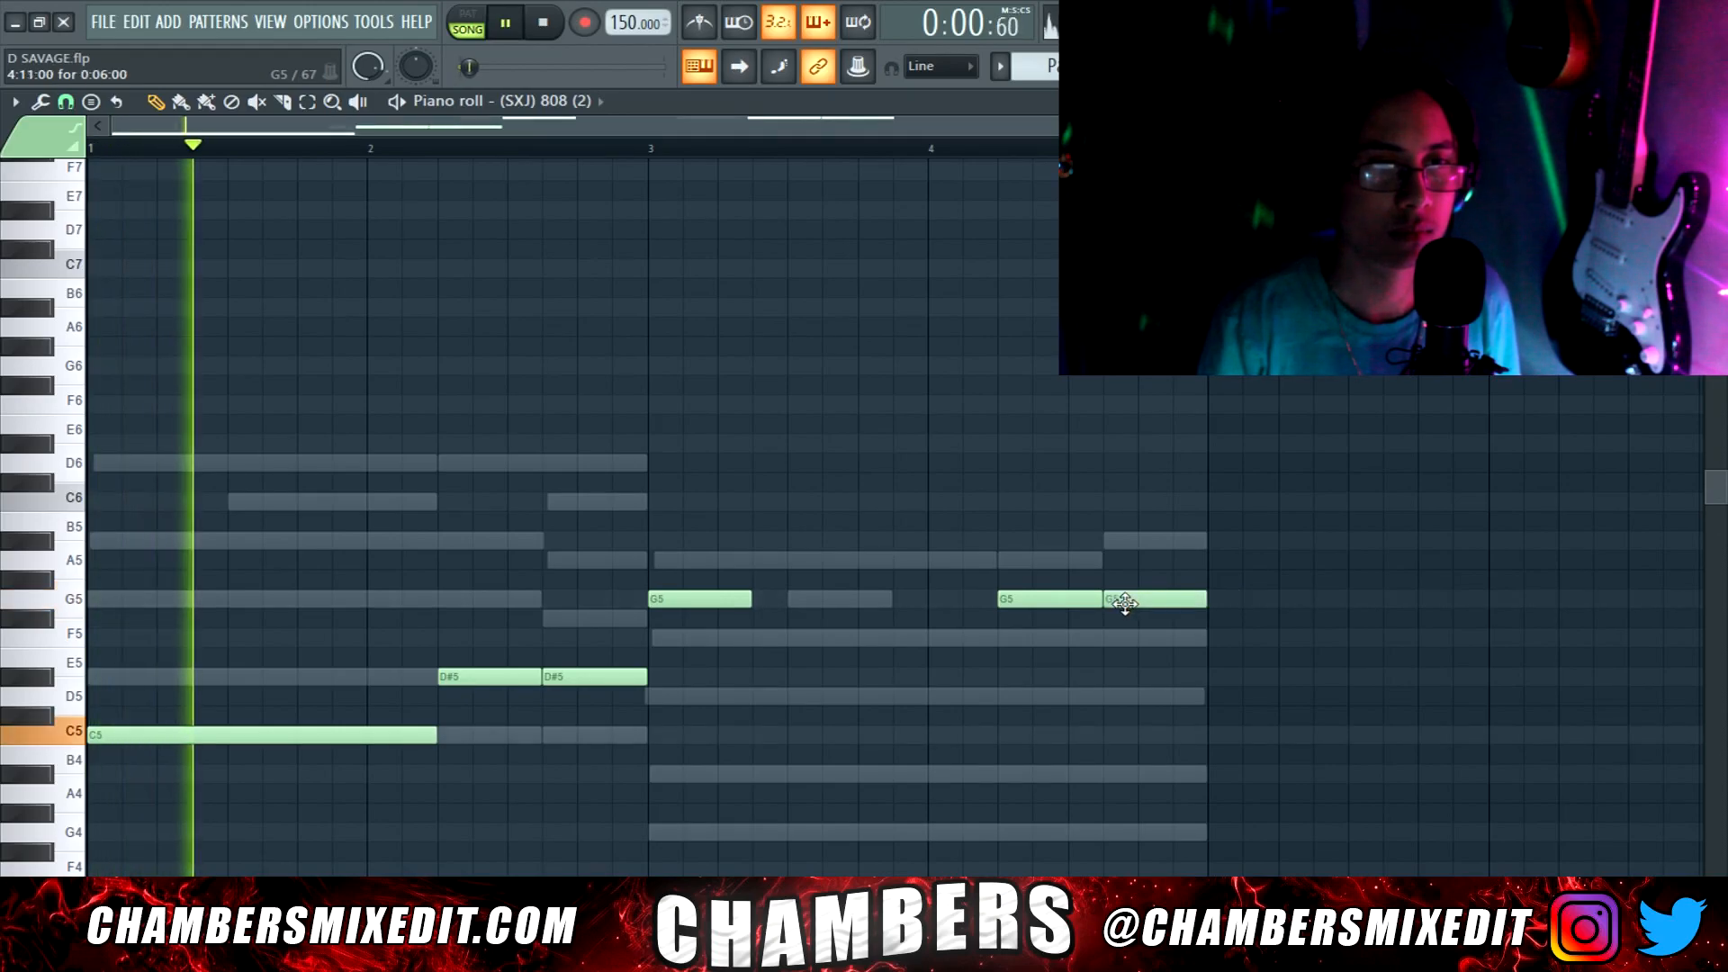
{"action": "left_click_drag", "start_coordinate": [753, 595], "coordinate": [1010, 597]}
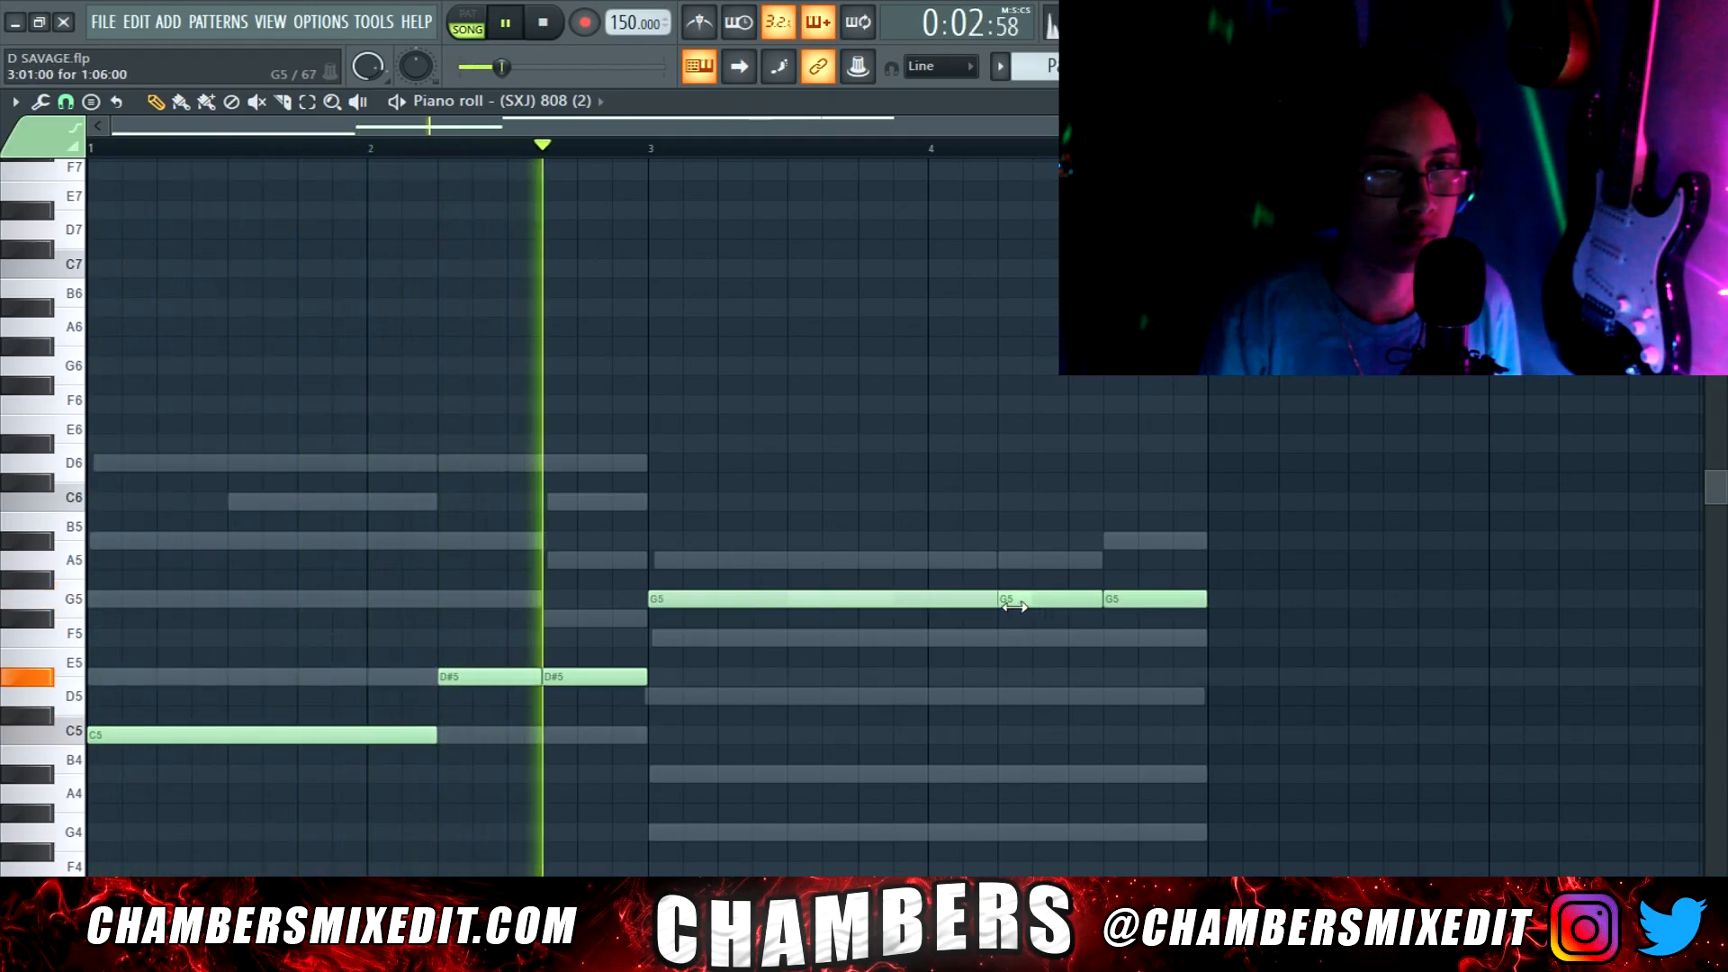
{"action": "scroll", "coordinate": [997, 627], "scroll_direction": "down", "scroll_amount": 1}
{"action": "scroll", "coordinate": [997, 627], "scroll_direction": "down", "scroll_amount": 1}
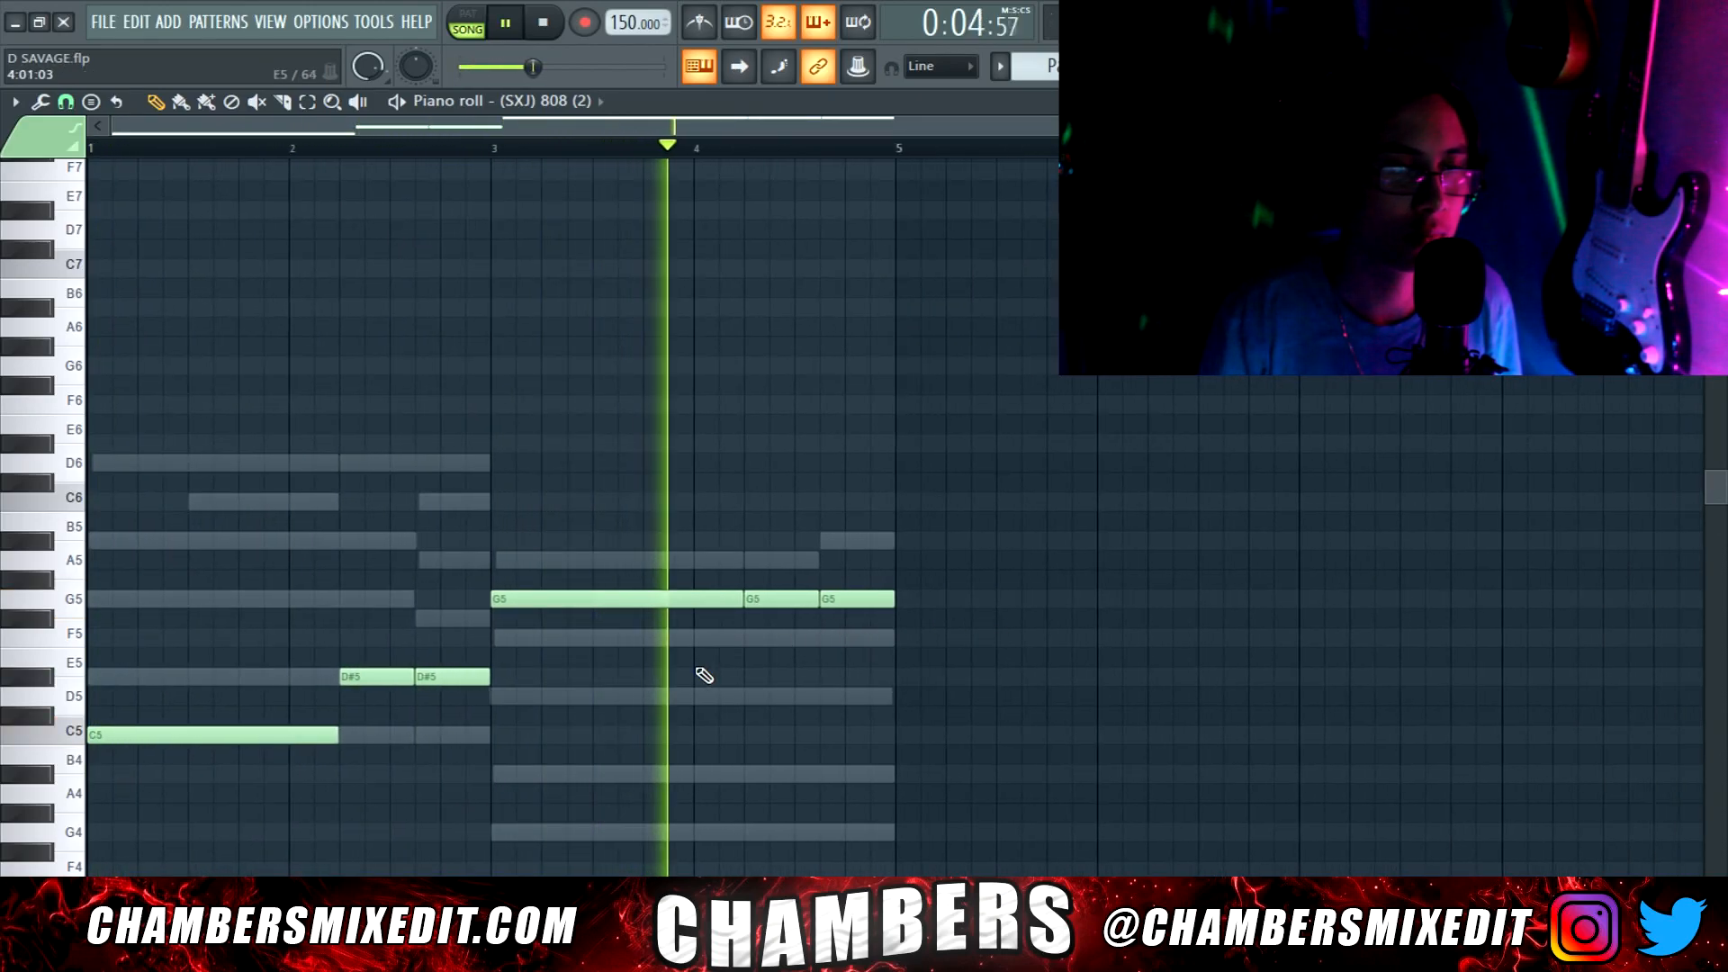
Move all the 808 notes from Pattern 1 into a new Pattern 6 and place it on Track 6 at bar 1
{"action": "key", "text": "space"}
{"action": "key", "text": "ctrl+a"}
{"action": "key", "text": "ctrl+x"}
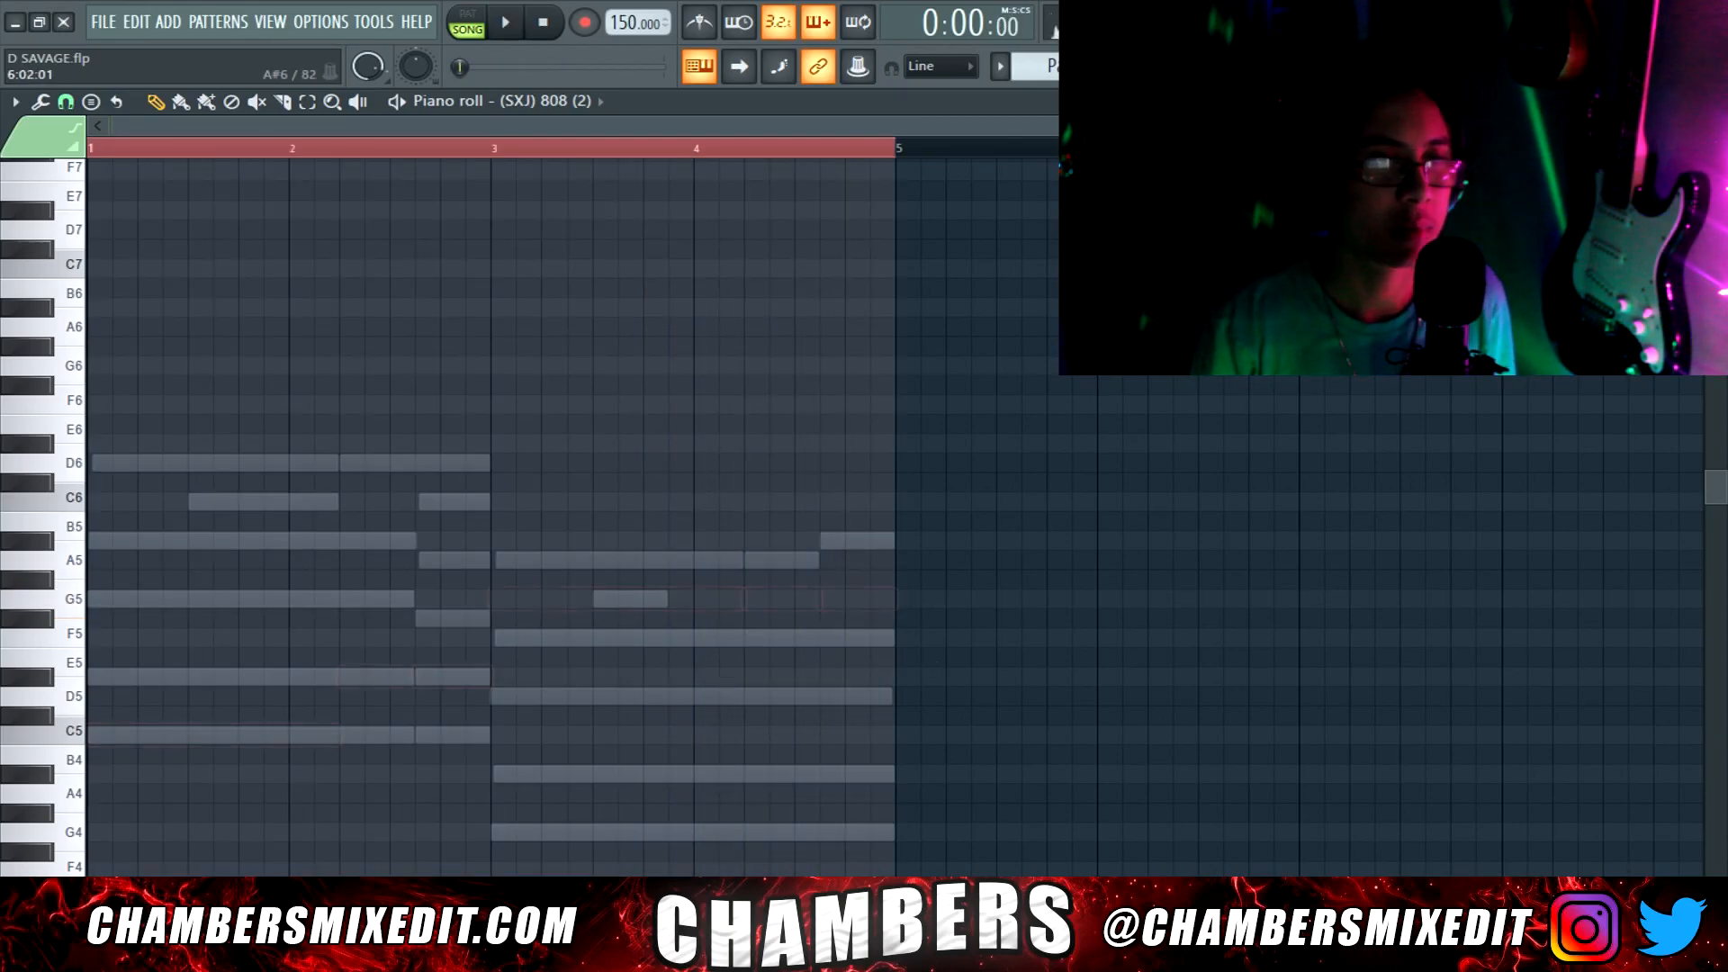
{"action": "key", "text": "ctrl+v"}
{"action": "key", "text": "F5"}
{"action": "left_click", "coordinate": [360, 504]}
Enable Track 6 and the tracks below it alongside Track 1, keeping Tracks 2 to 5 muted
{"action": "left_click", "coordinate": [315, 515]}
{"action": "right_click", "coordinate": [315, 516]}
{"action": "right_click", "coordinate": [315, 515]}
{"action": "mouse_move", "coordinate": [308, 451]}
{"action": "left_mouse_down"}
{"action": "mouse_move", "coordinate": [310, 329]}
{"action": "mouse_move", "coordinate": [330, 335]}
{"action": "left_mouse_up"}
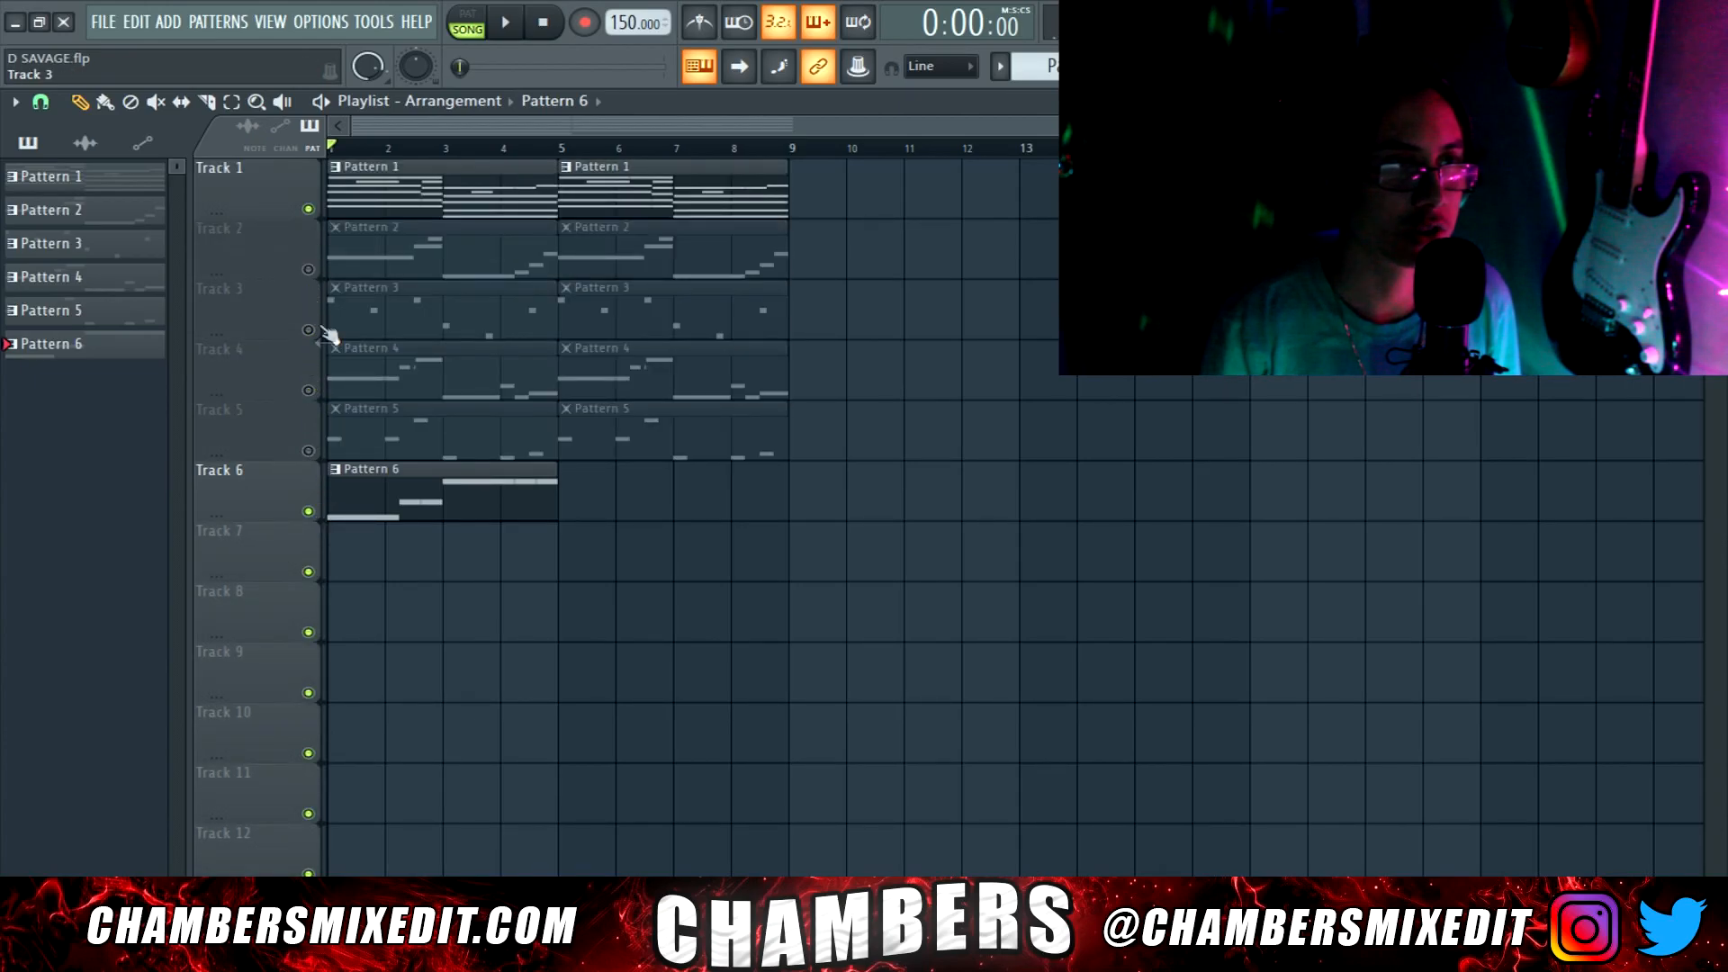
Clone Pattern 6 as Pattern 7, place the copy on Track 6 at bar 5, and set playback to start there
{"action": "left_click", "coordinate": [999, 66]}
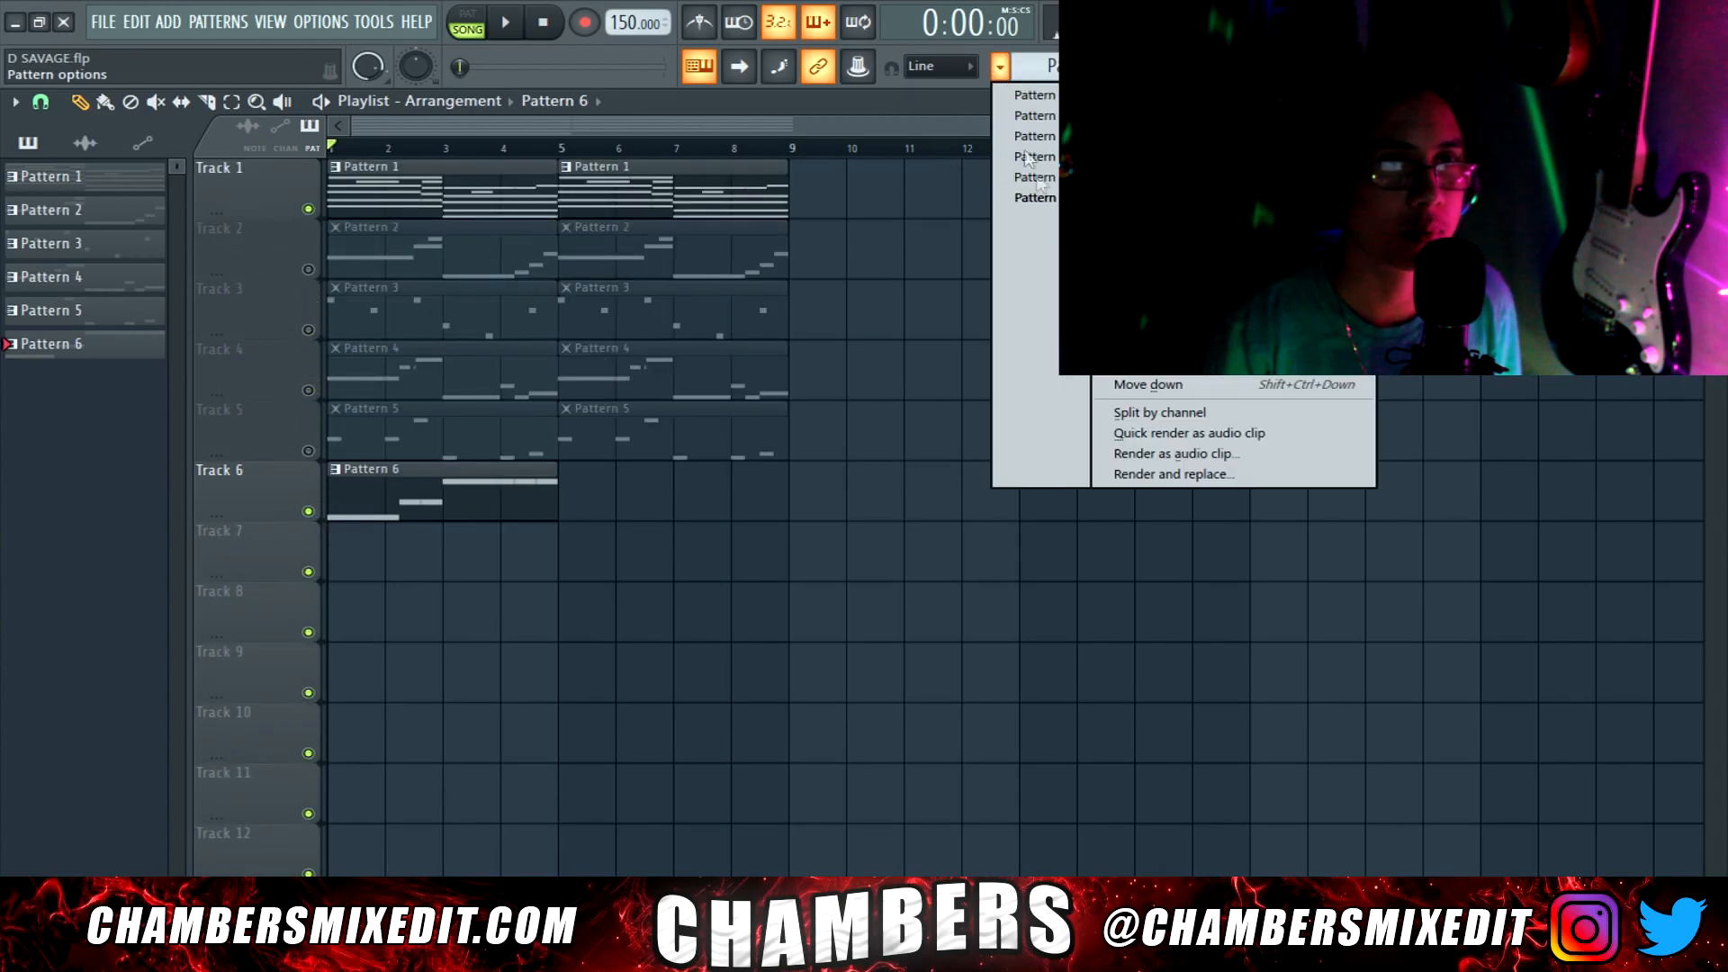
{"action": "key", "text": "F7"}
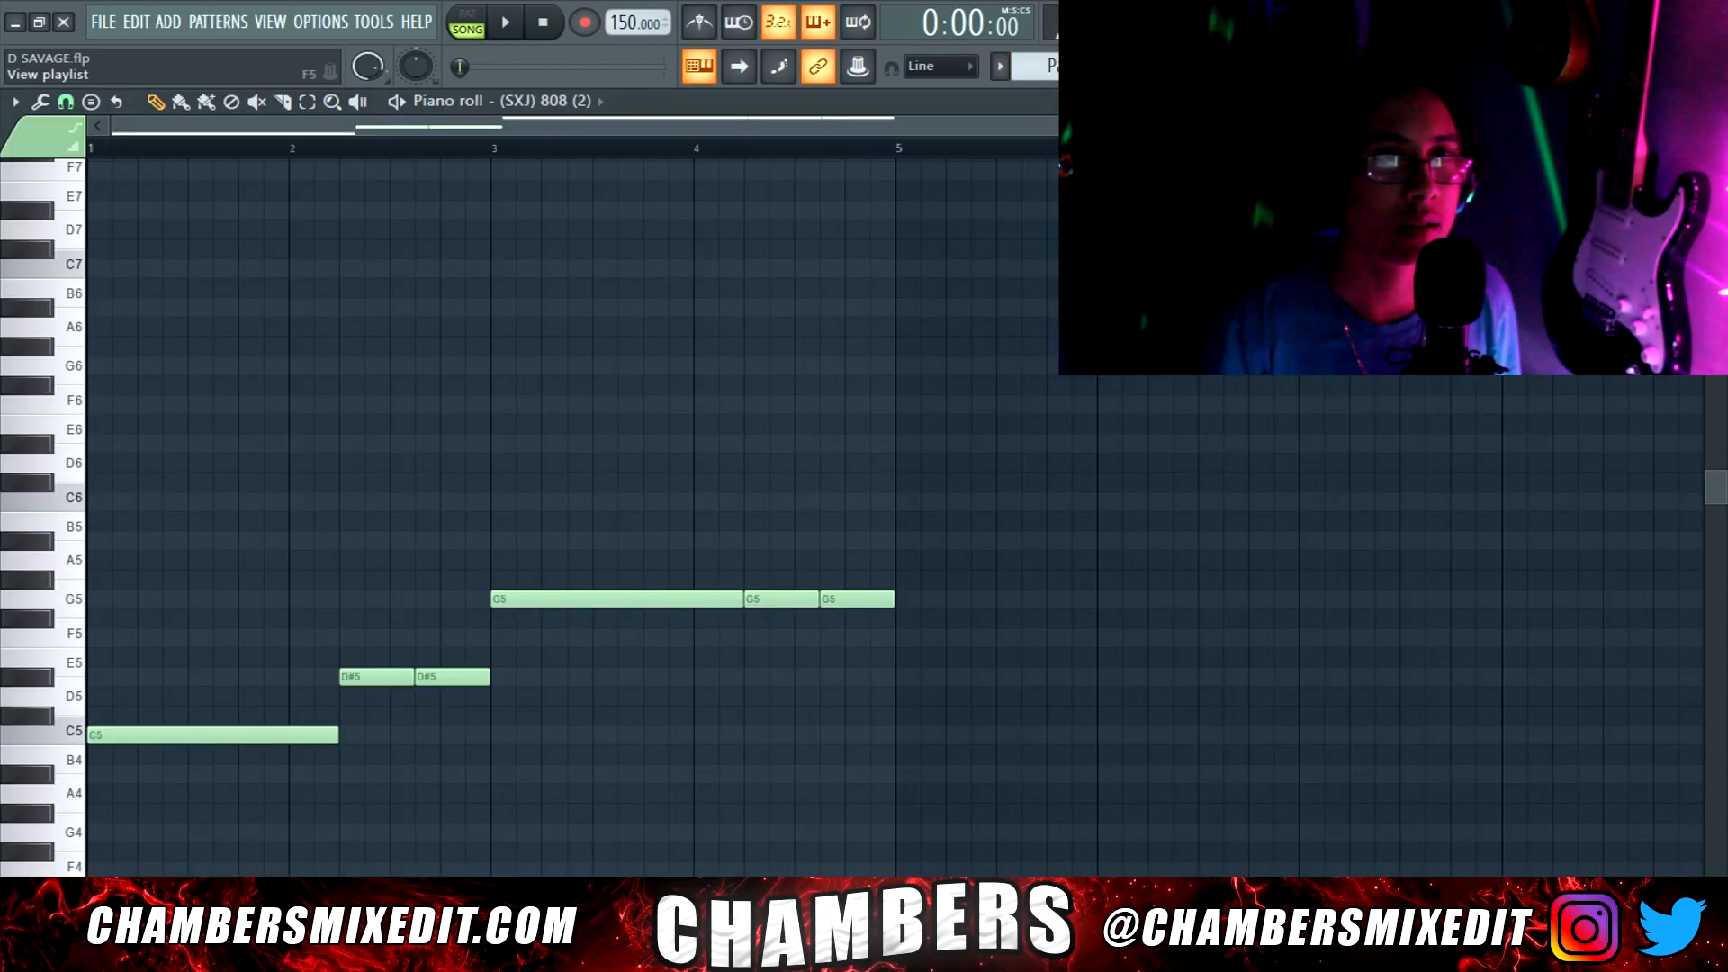
{"action": "key", "text": "F5"}
{"action": "left_click", "coordinate": [601, 503]}
{"action": "left_click", "coordinate": [560, 147]}
Audition Pattern 7's 808 line and raise its second D#5 note to F5
{"action": "double_click", "coordinate": [661, 506]}
{"action": "key", "text": "space"}
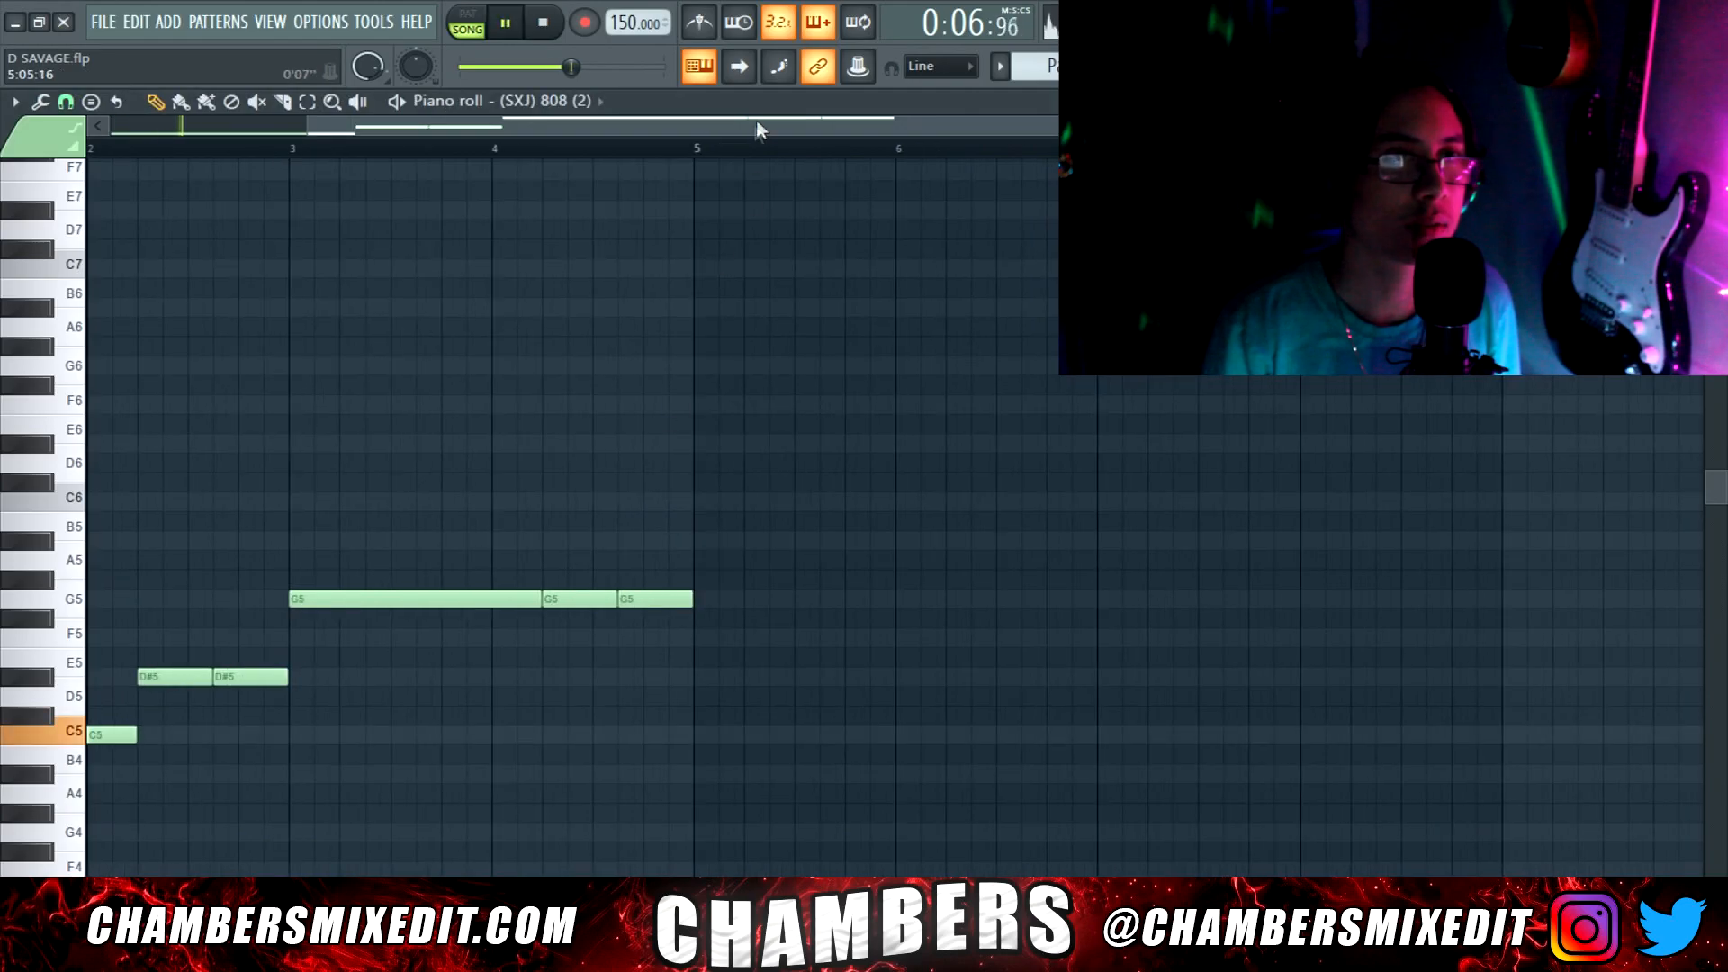
{"action": "key", "text": "space"}
{"action": "left_click_drag", "start_coordinate": [445, 677], "coordinate": [446, 637]}
{"action": "key", "text": "space"}
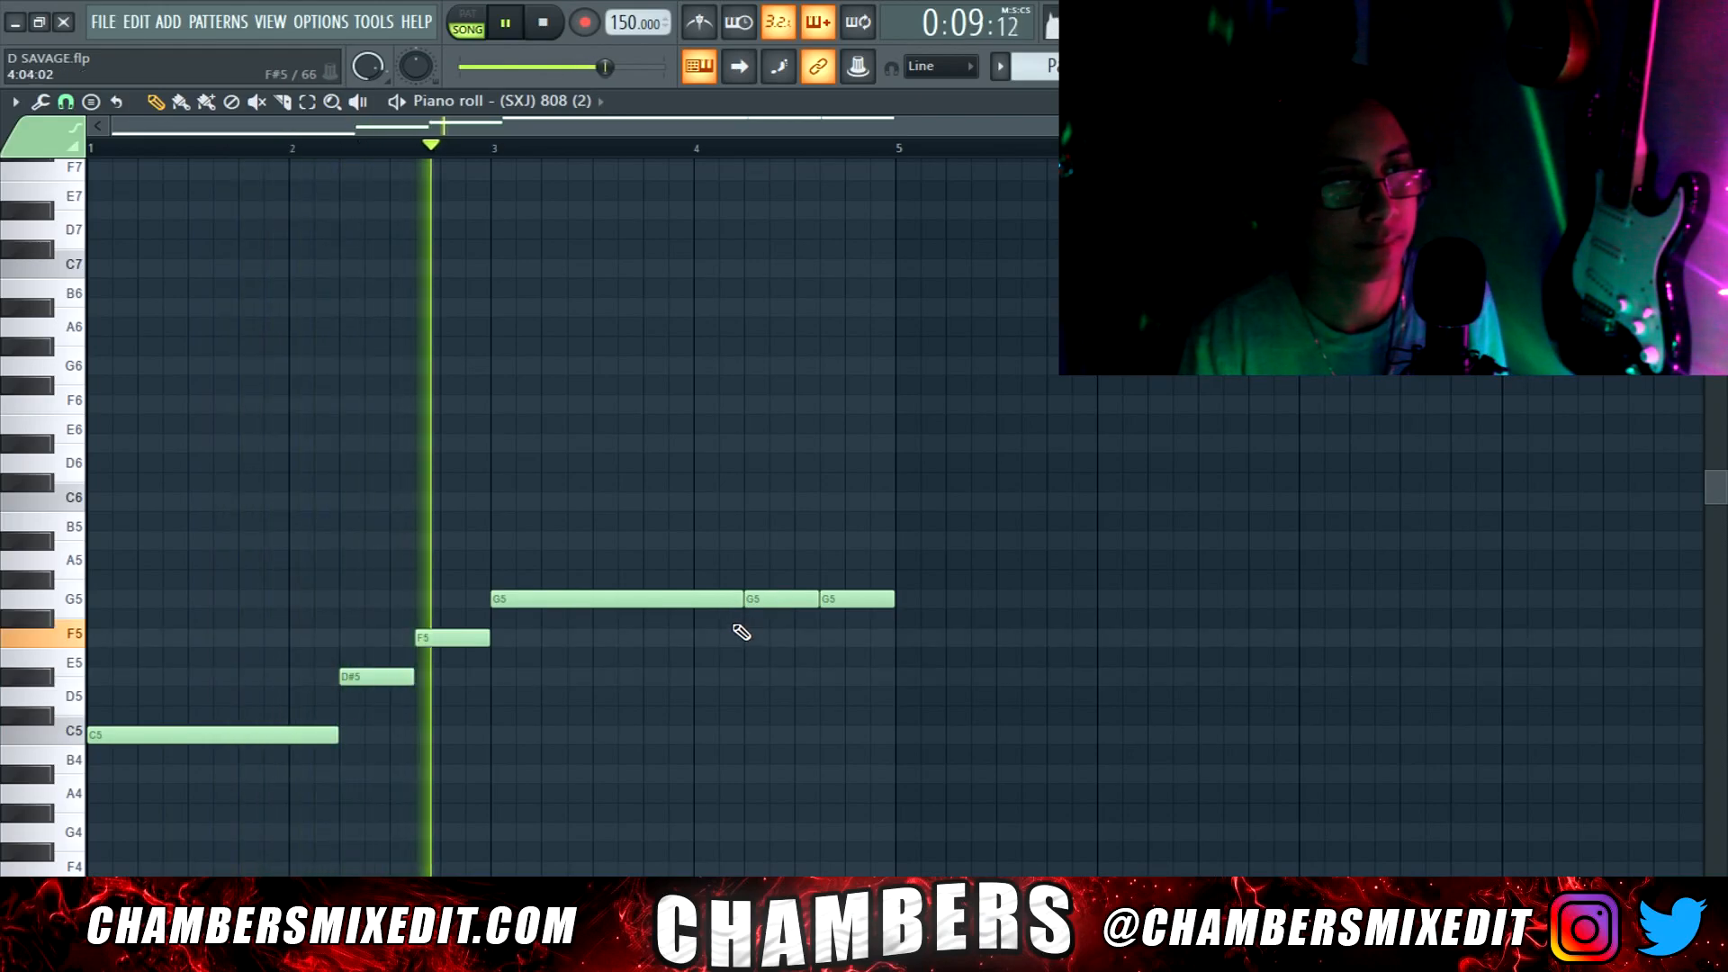
Shorten the bar 3 G5 note to six steps, add a longer G5 after it, and raise the last two 808 notes to A#5
{"action": "key", "text": "space"}
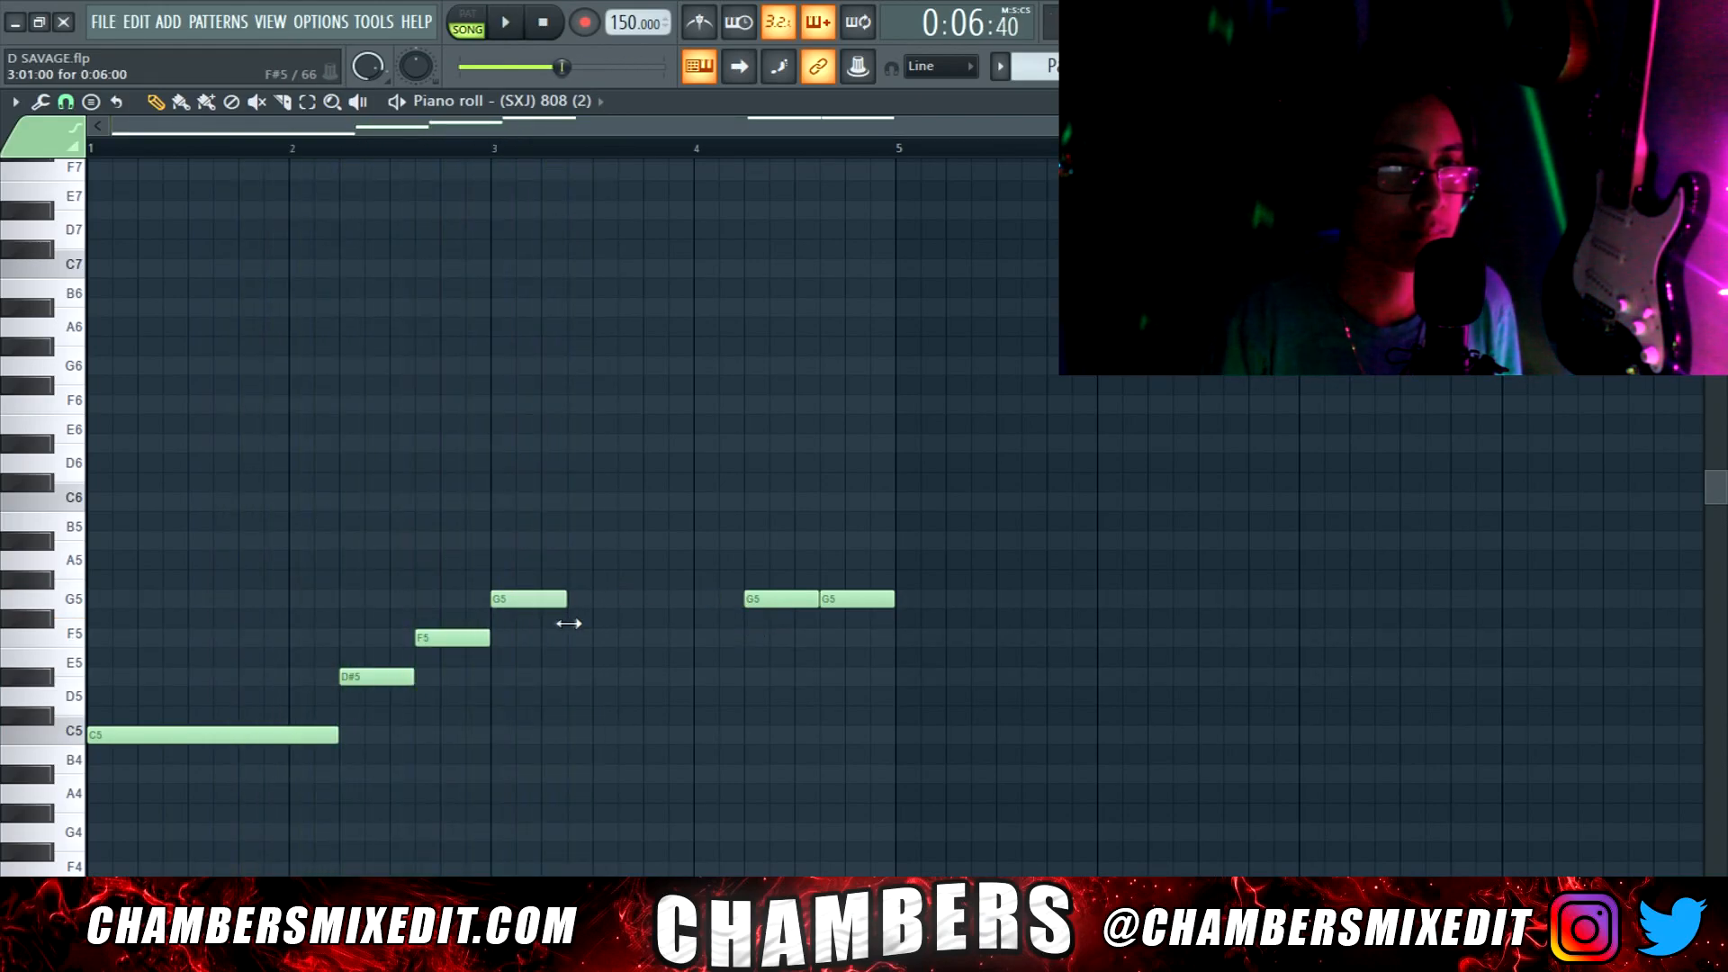
{"action": "left_click", "coordinate": [585, 600]}
{"action": "key", "text": "space"}
{"action": "left_click_drag", "start_coordinate": [639, 598], "coordinate": [768, 560]}
{"action": "left_click_drag", "start_coordinate": [861, 601], "coordinate": [852, 558]}
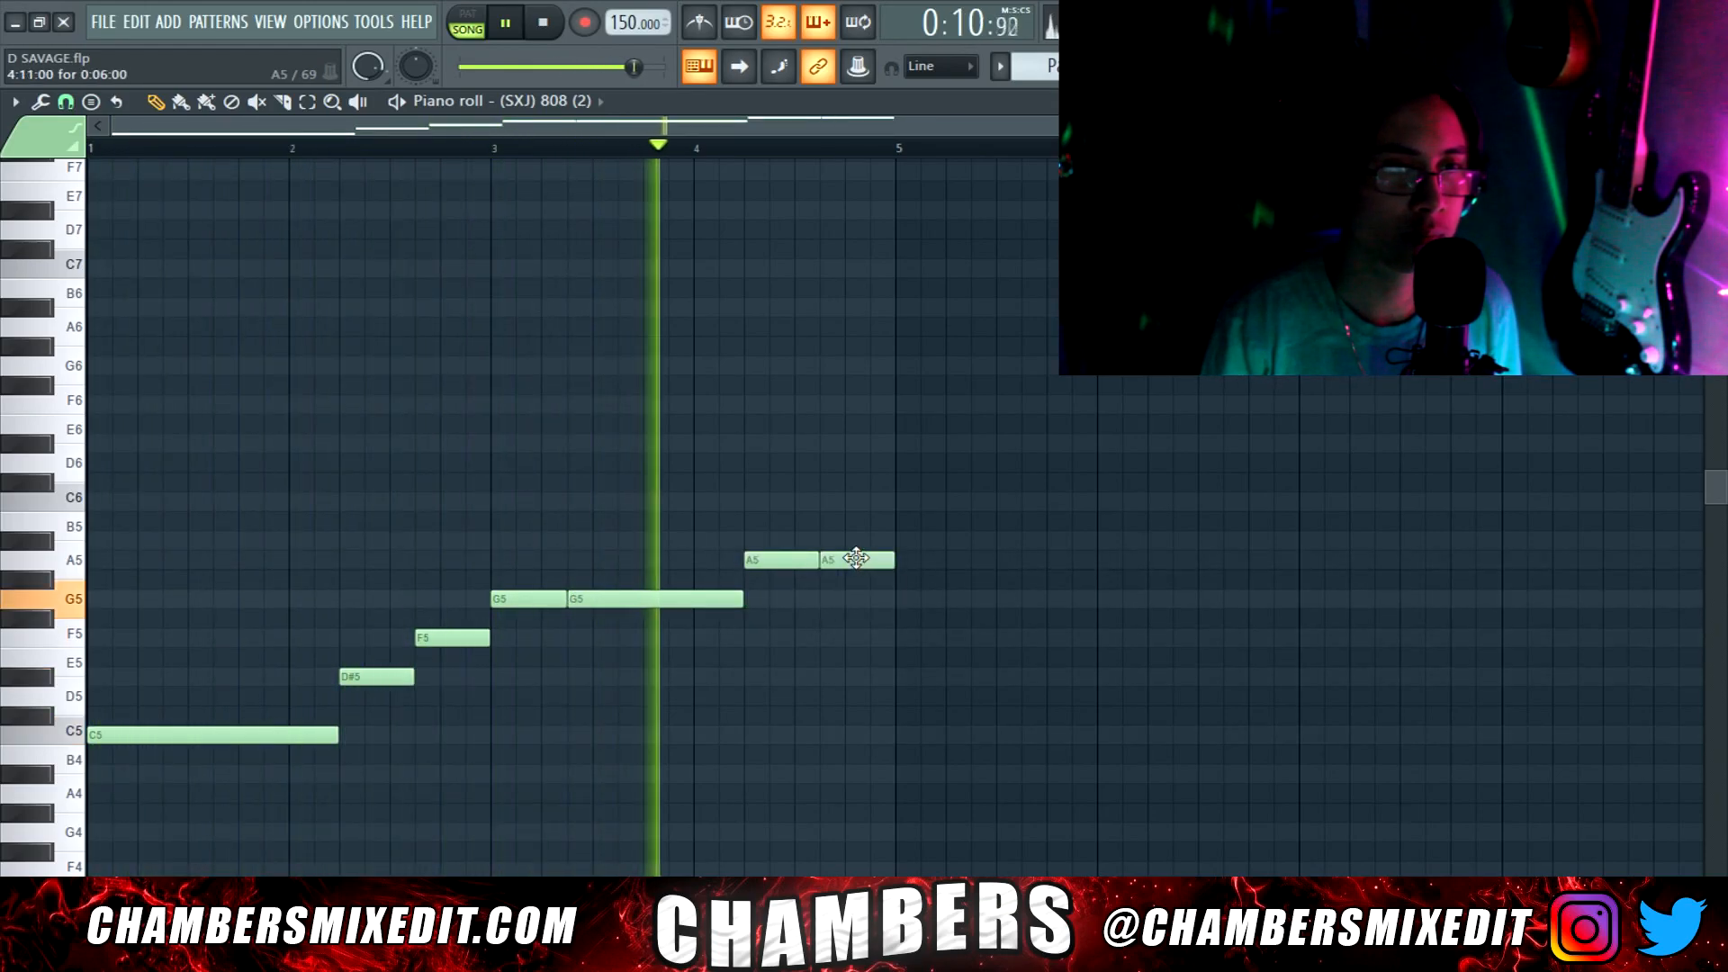
{"action": "key", "text": "space"}
{"action": "left_click_drag", "start_coordinate": [788, 562], "coordinate": [840, 536]}
{"action": "key", "text": "space"}
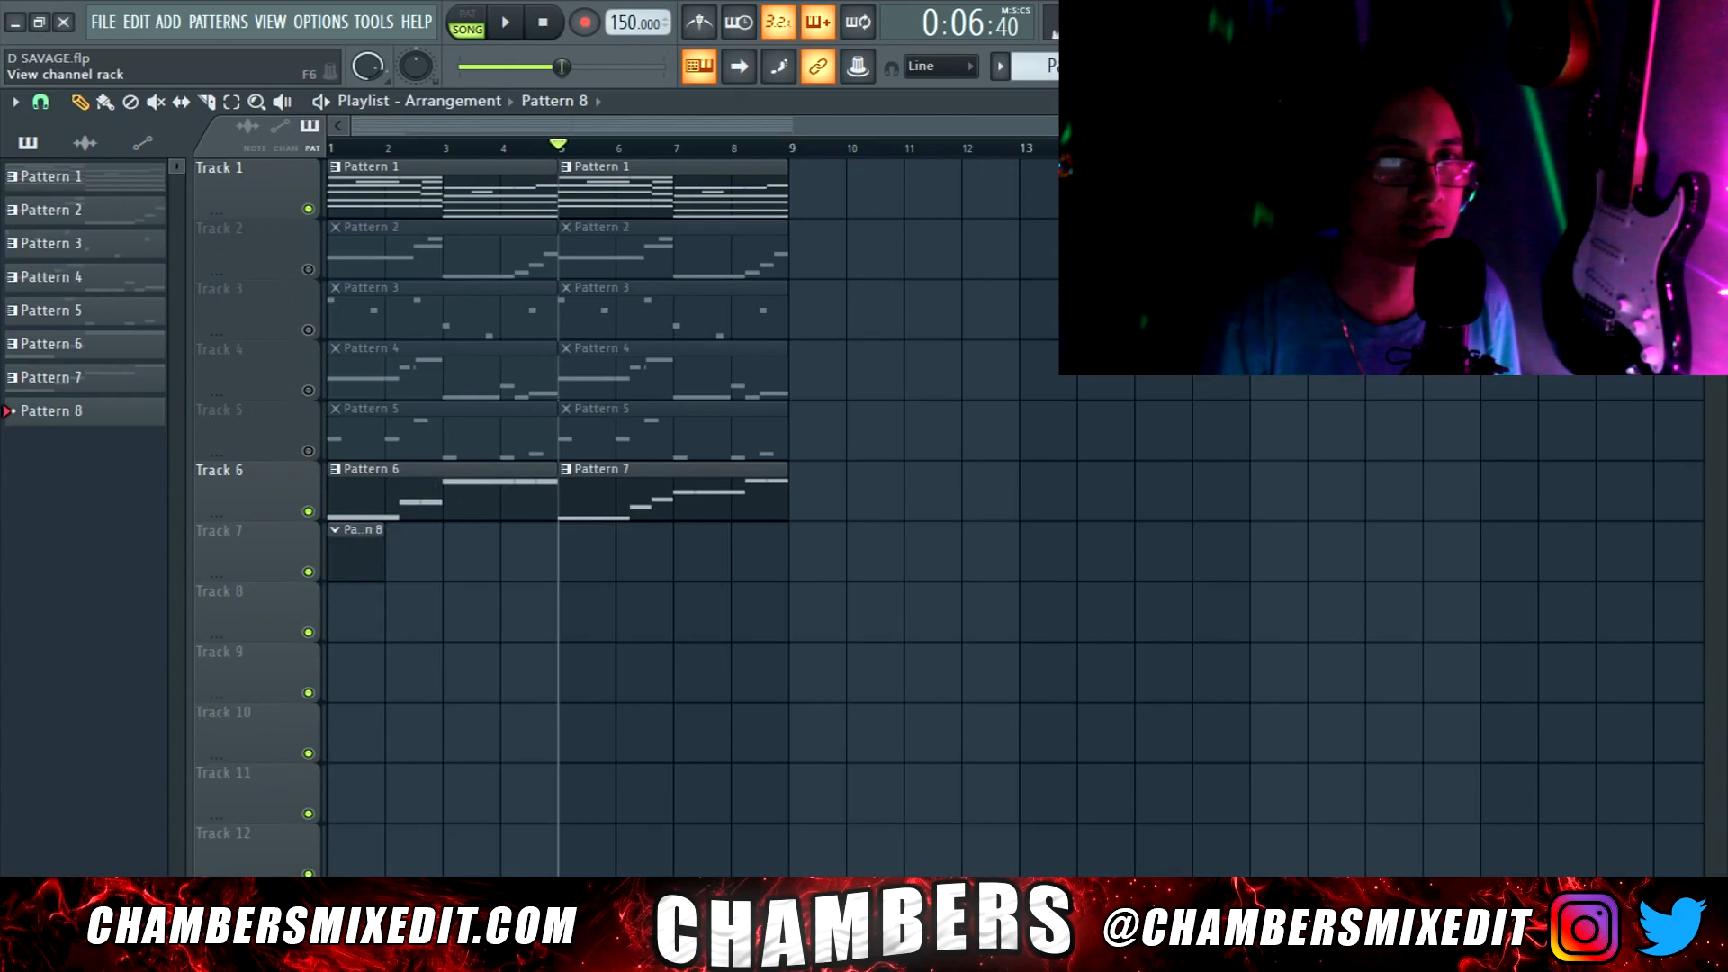
Program the two-bar Pattern 8 and repeat it on Track 7 across bars 1 to 8
{"action": "key", "text": "F6"}
{"action": "key", "text": "space"}
{"action": "key", "text": "F6"}
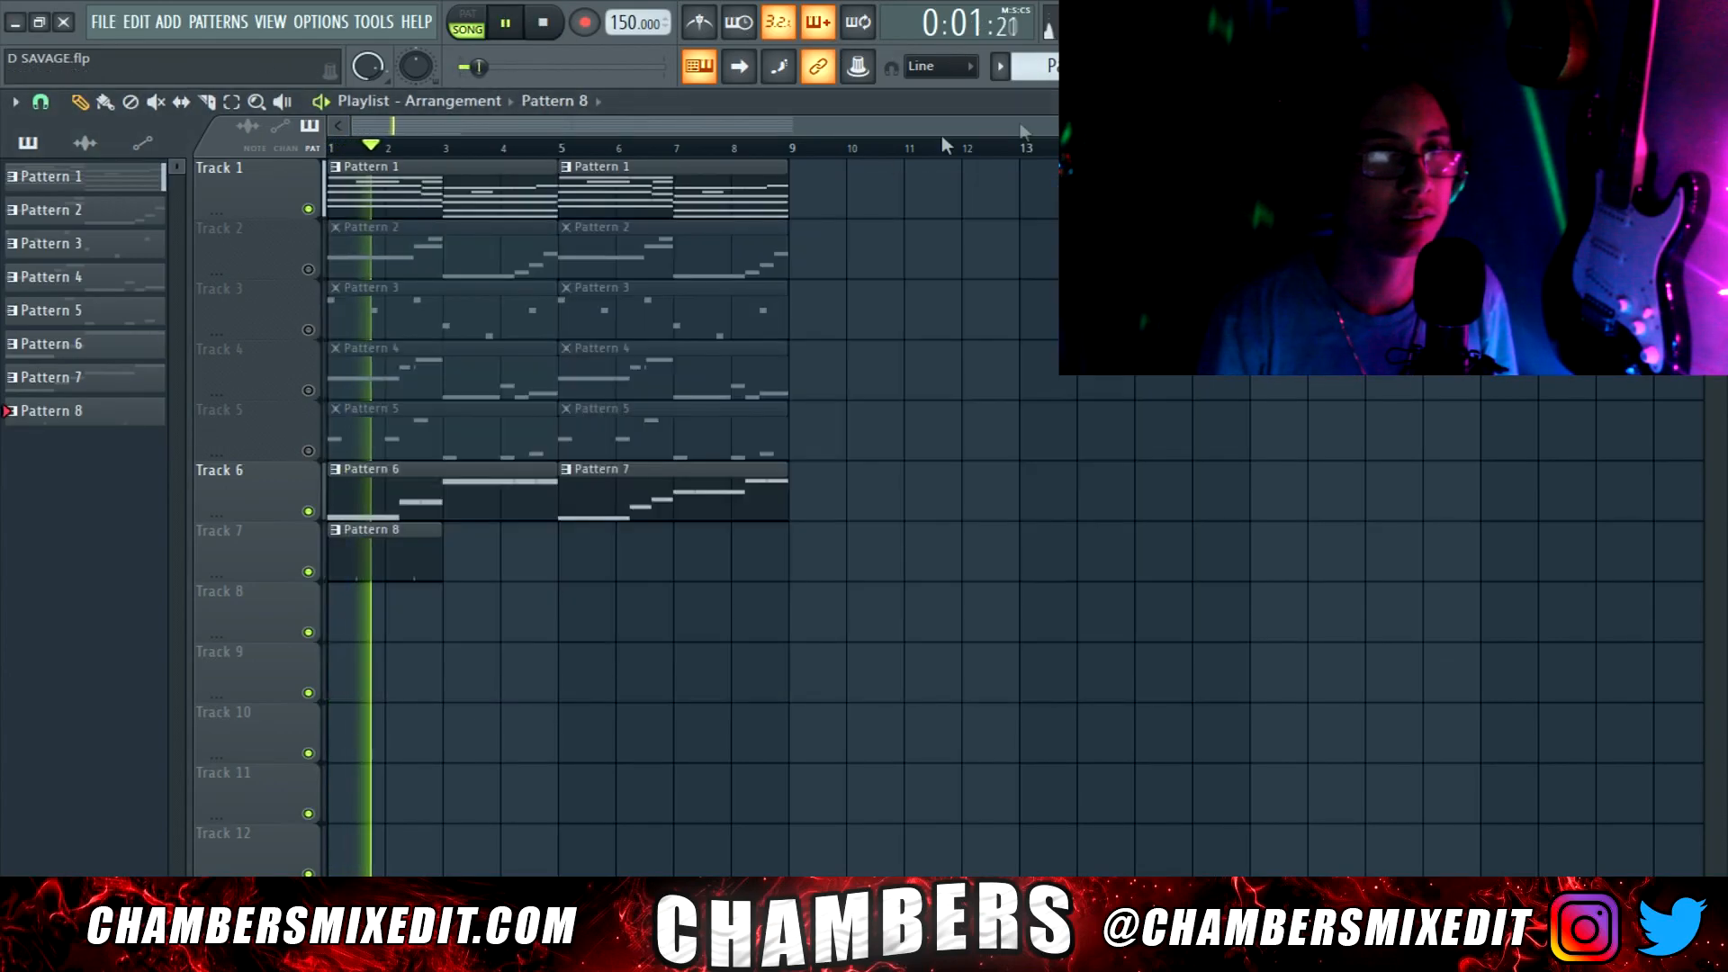
{"action": "left_click", "coordinate": [532, 559]}
{"action": "left_click_drag", "start_coordinate": [531, 559], "coordinate": [393, 555]}
{"action": "key", "text": "ctrl+b"}
{"action": "key", "text": "ctrl+d"}
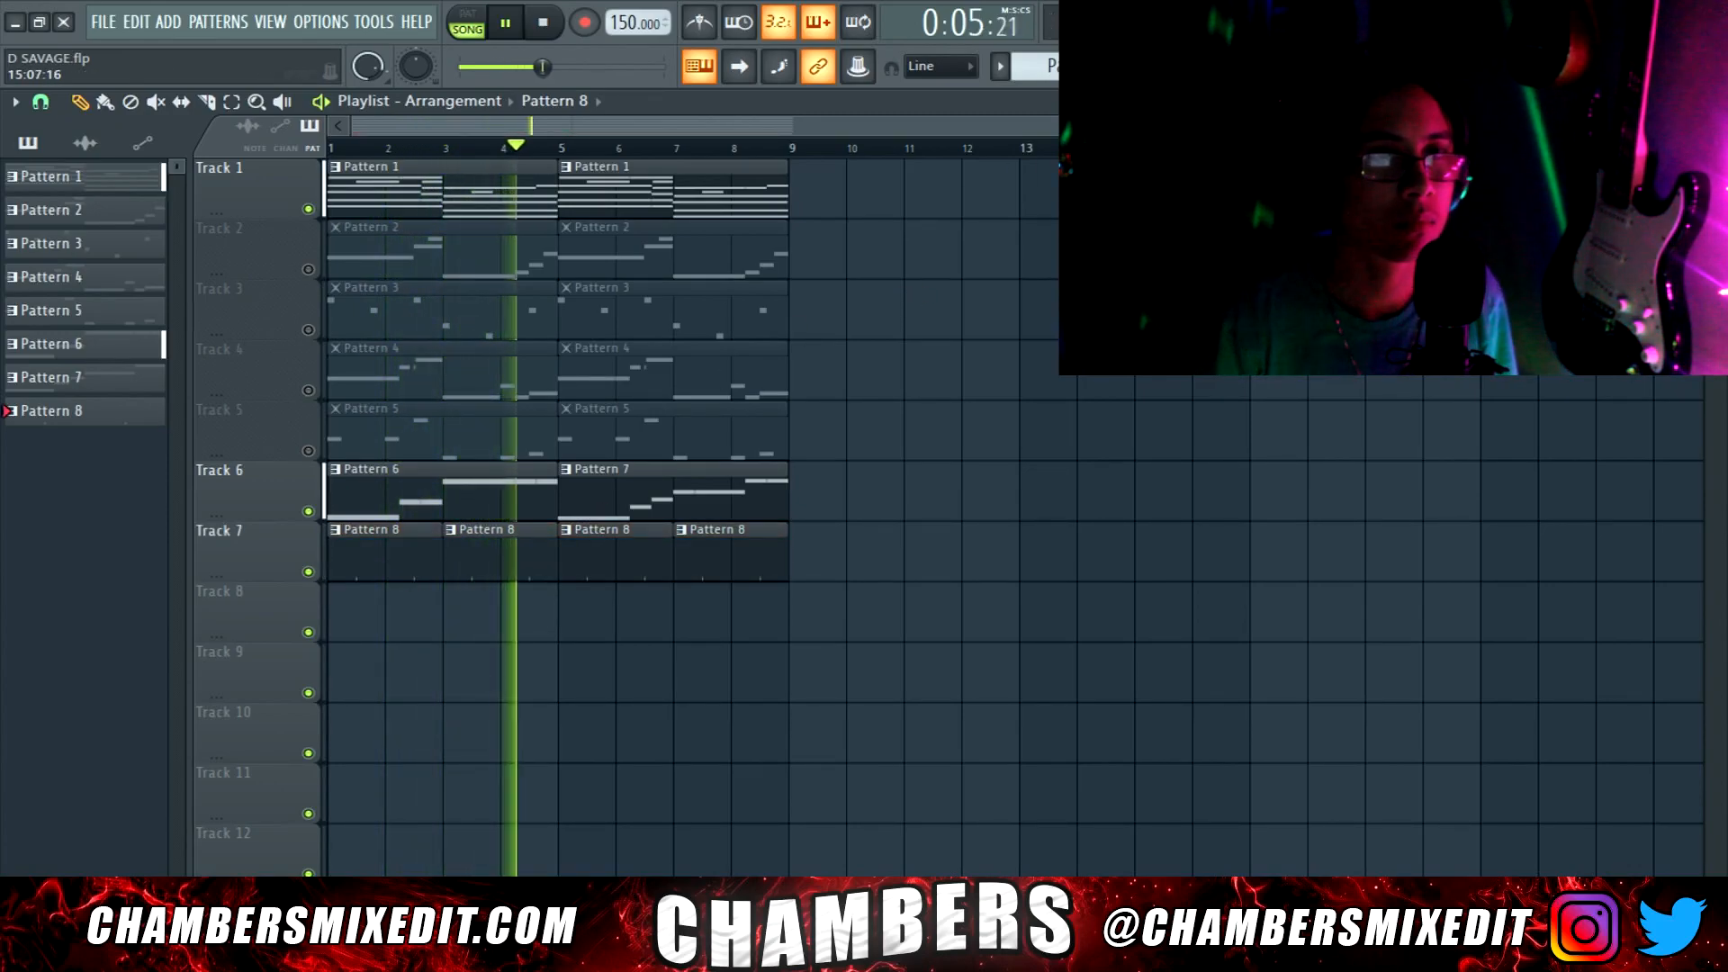
In new Pattern 9, fill Hi Hat [ fast ] every 2 steps, clear its third step, and lower the channel volume to about 51%
{"action": "key", "text": "F4"}
{"action": "key", "text": "space"}
{"action": "key", "text": "F6"}
{"action": "right_click", "coordinate": [501, 599]}
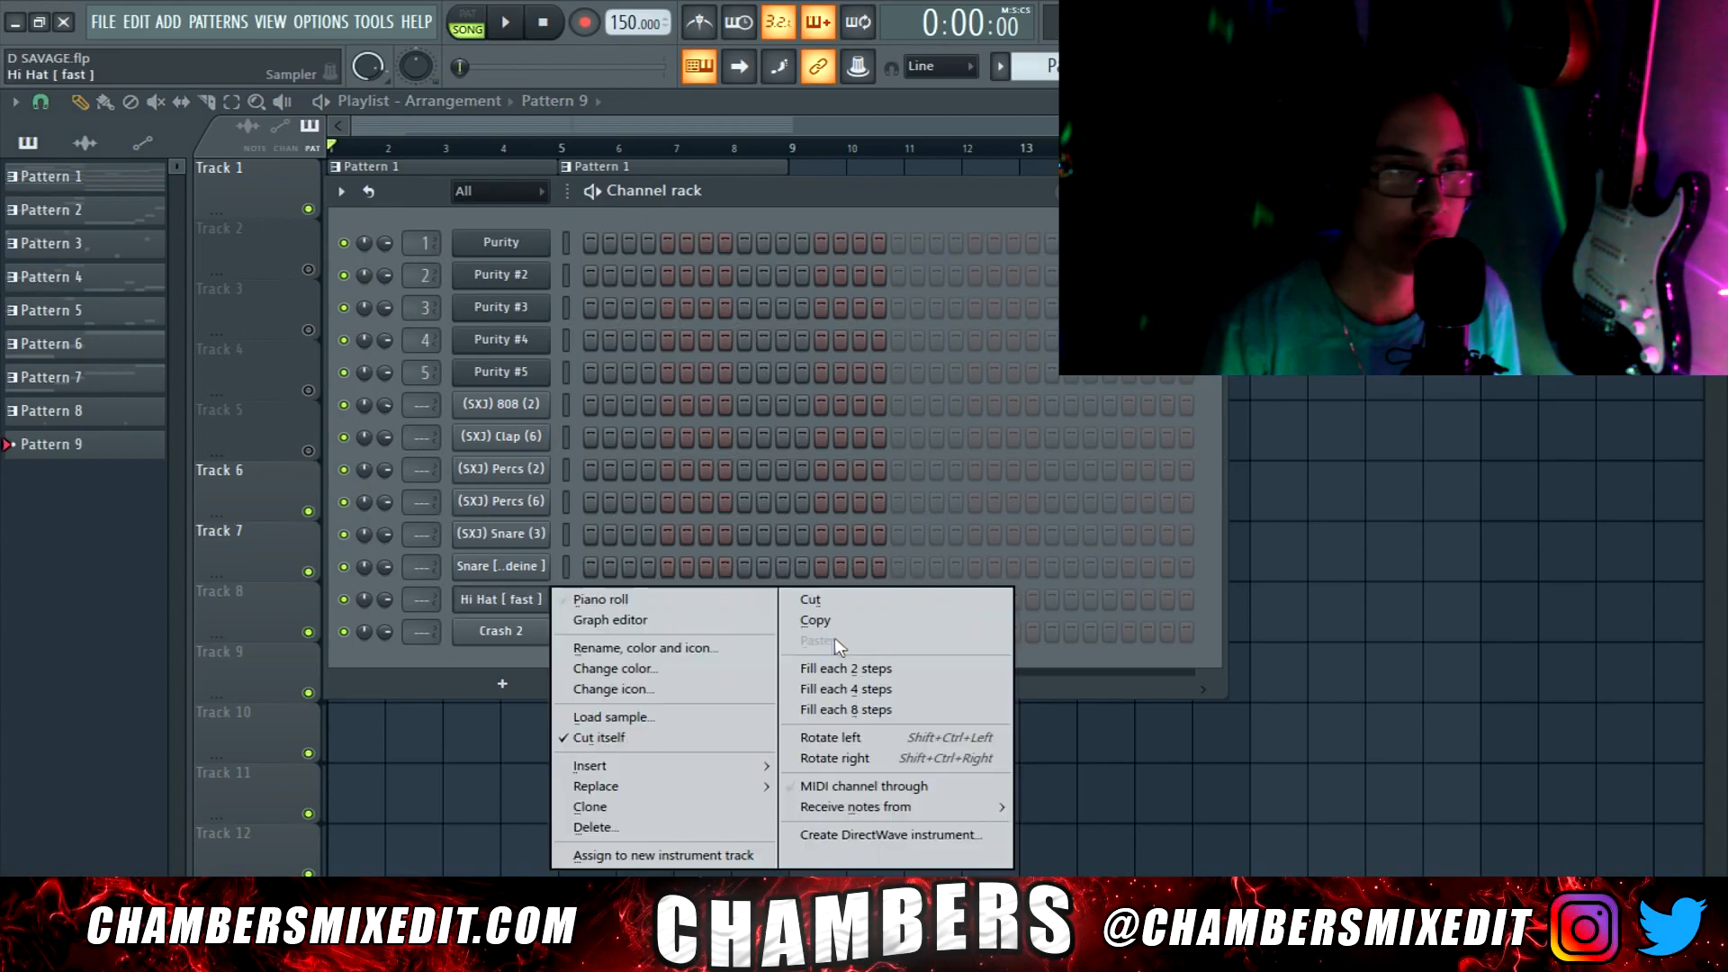
{"action": "left_click", "coordinate": [872, 670]}
{"action": "key", "text": "space"}
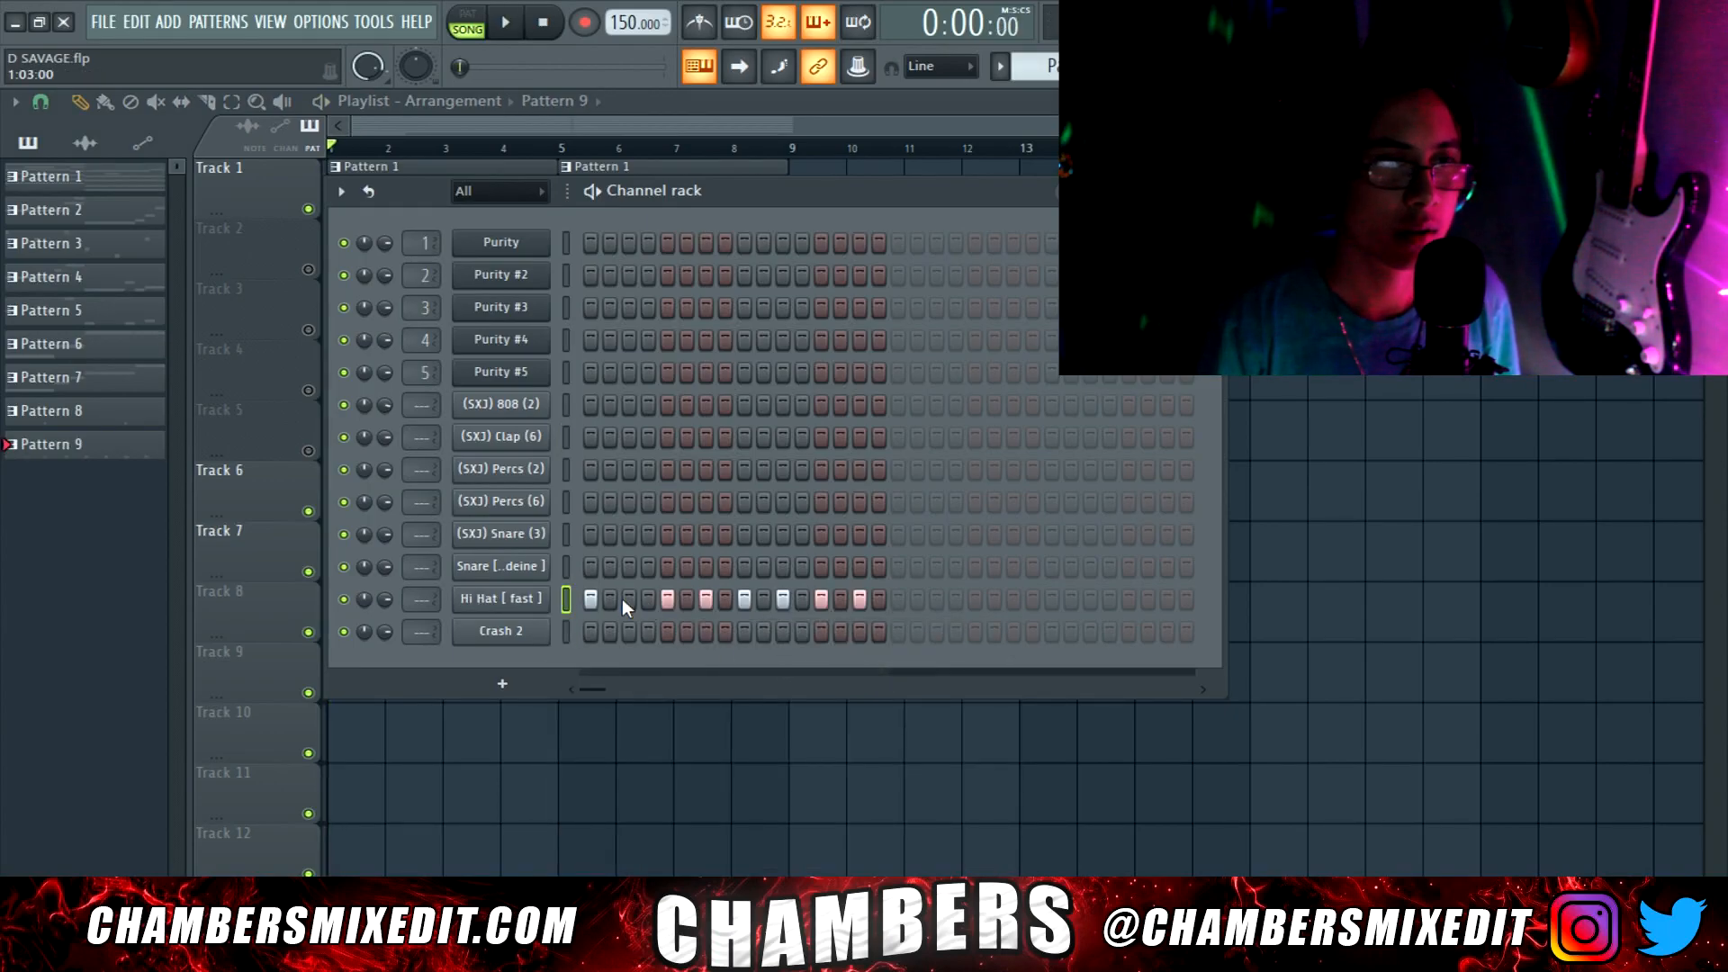
{"action": "key", "text": "space"}
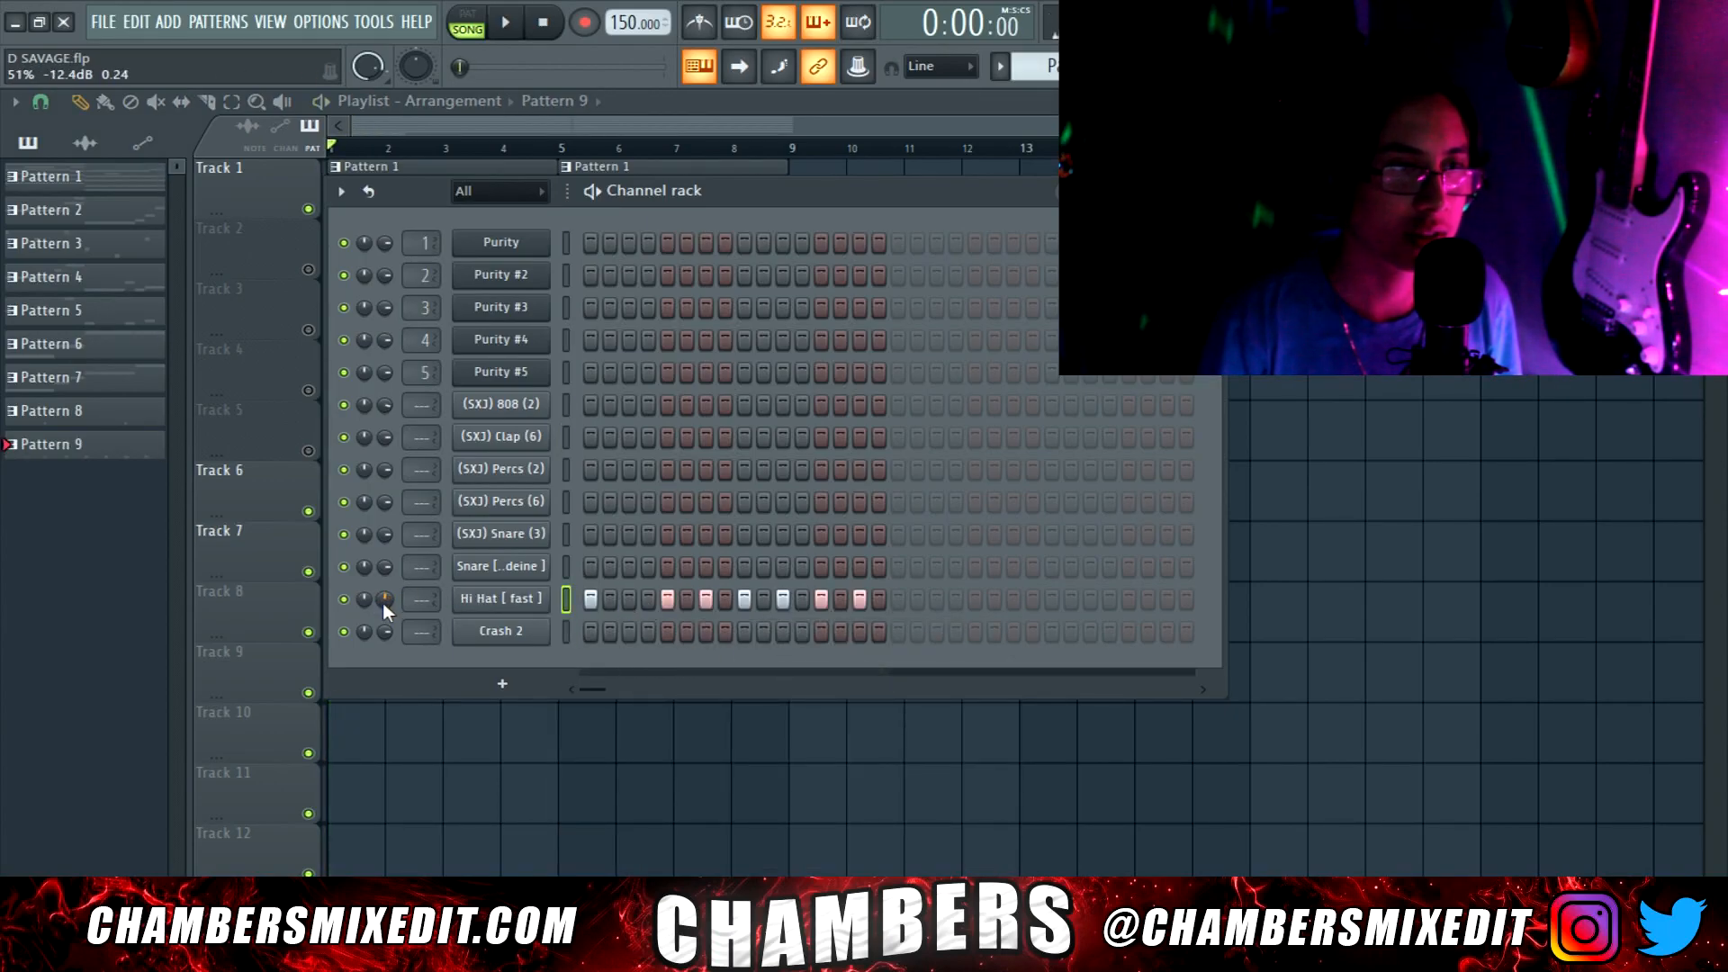
{"action": "key", "text": "space"}
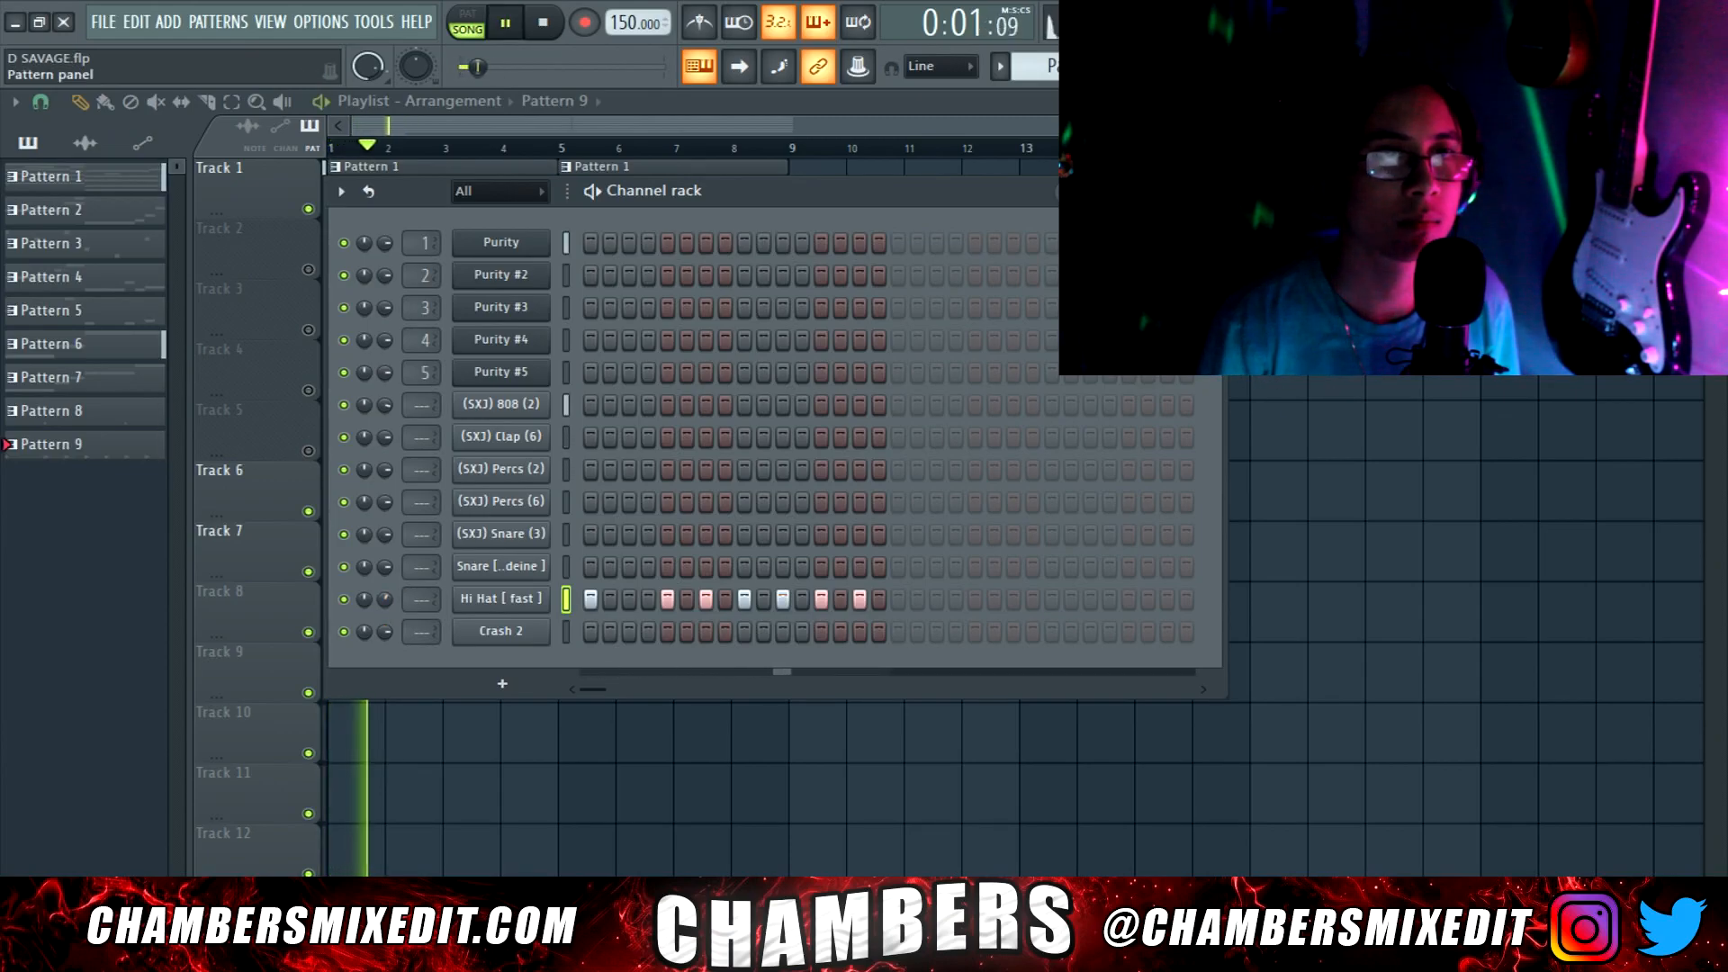
In new Pattern 10, fill Hi Hat [ fast ] every 2 steps and place the pattern at bar 2 of Track 8
{"action": "key", "text": "F4"}
{"action": "key", "text": "F6"}
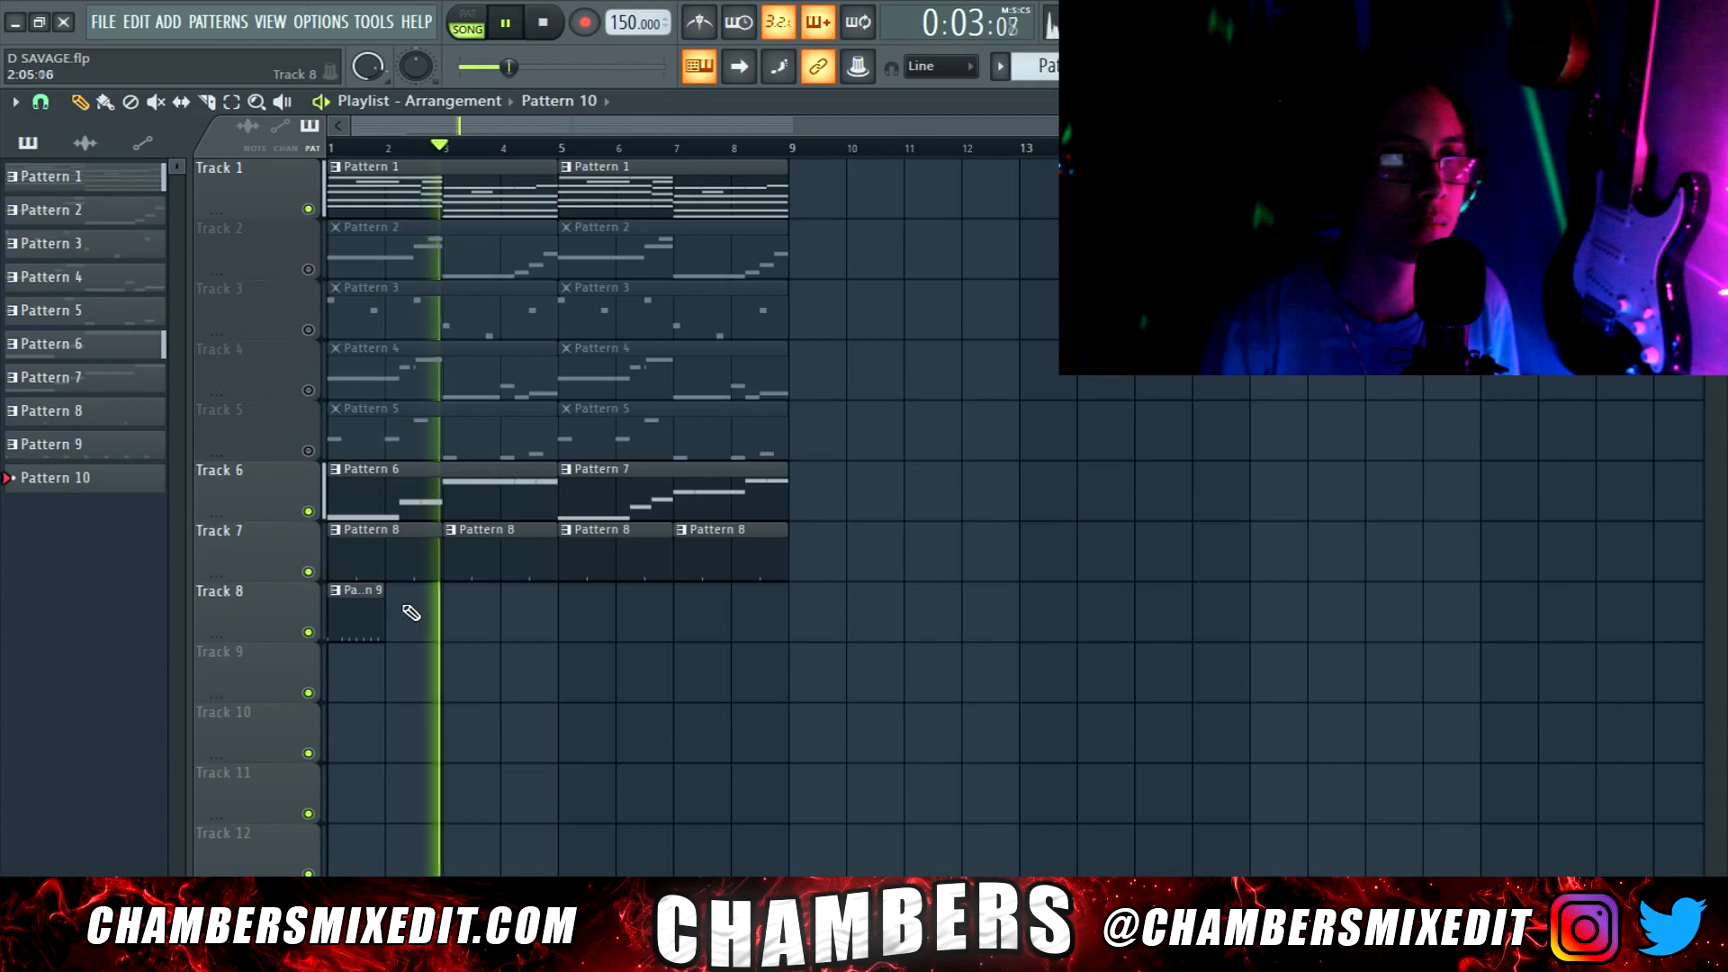
{"action": "key", "text": "space"}
{"action": "key", "text": "space"}
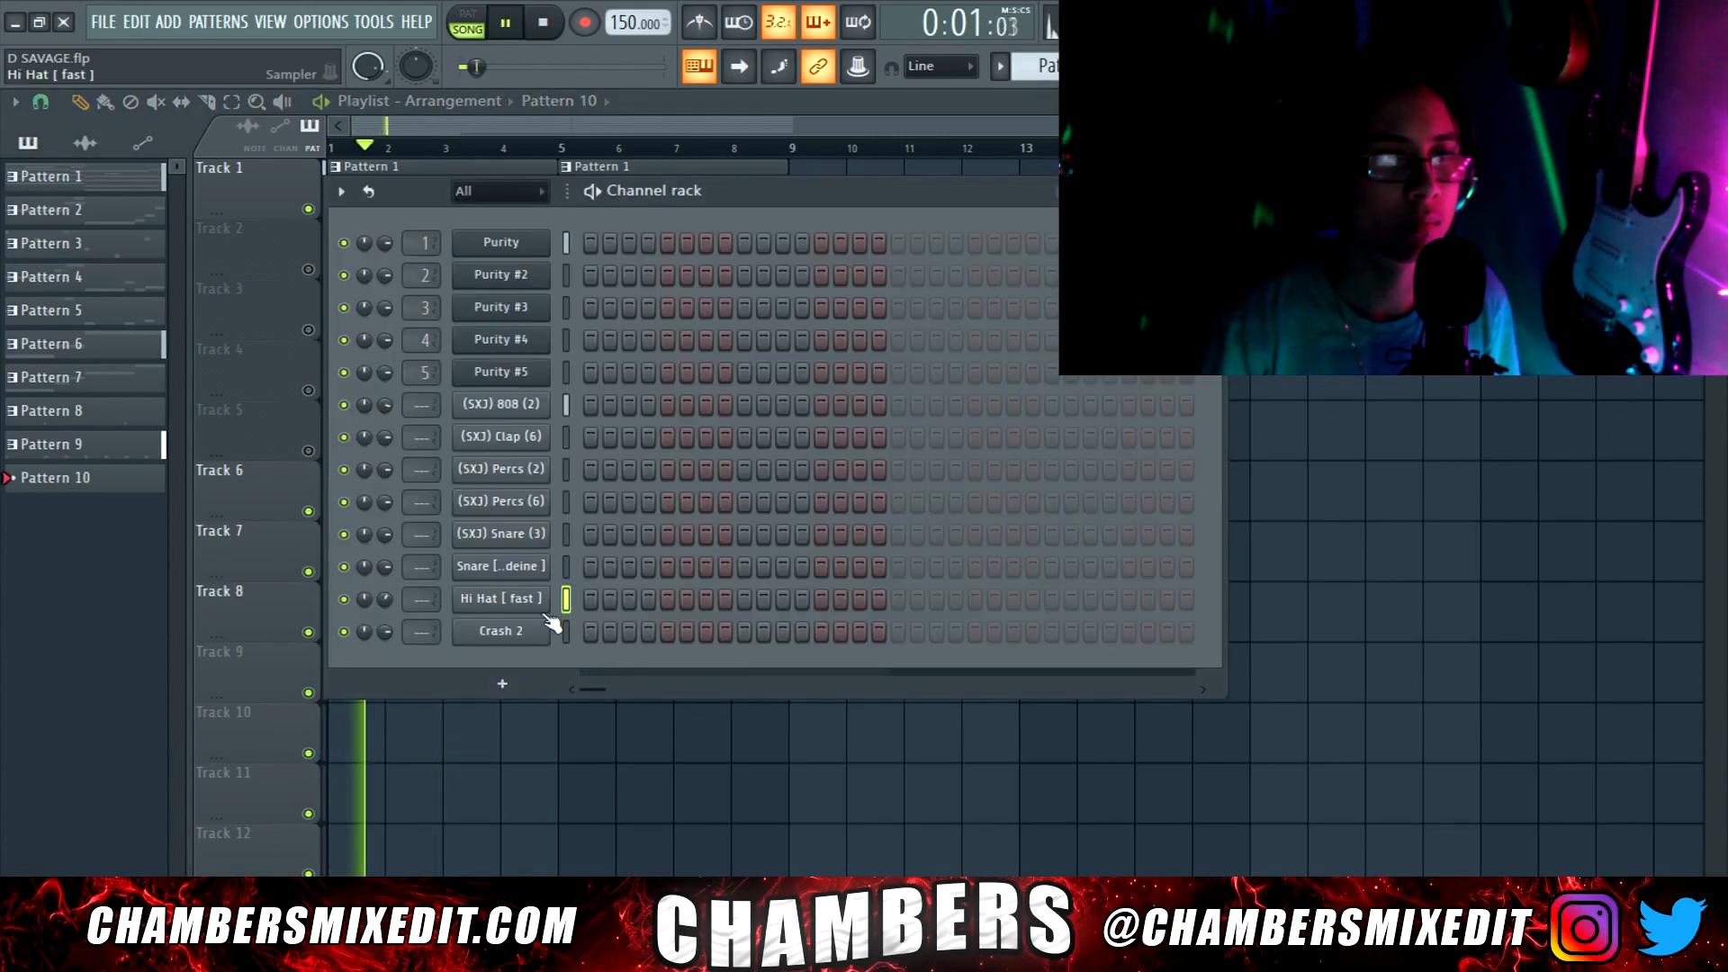
{"action": "right_click", "coordinate": [545, 595]}
{"action": "left_click", "coordinate": [836, 668]}
{"action": "key", "text": "space"}
{"action": "key", "text": "space"}
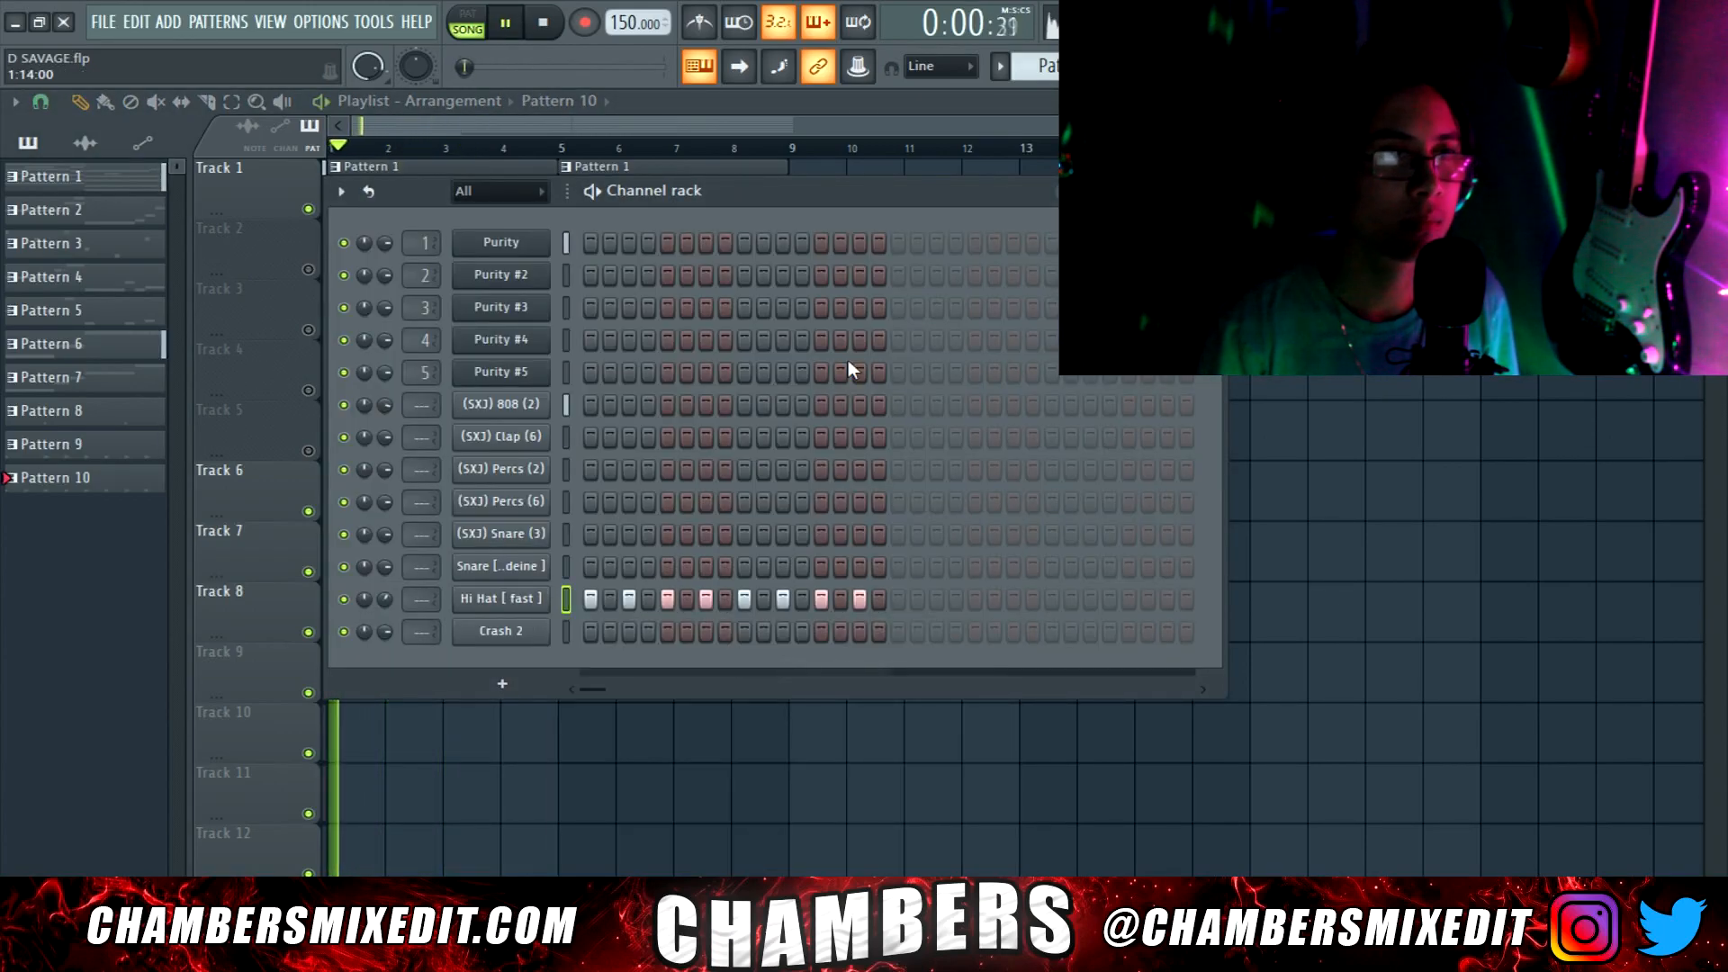
Delete the second Pattern 1 clip on Track 1 and extend the first clip to the start of bar 9
{"action": "left_click", "coordinate": [906, 101]}
{"action": "left_click", "coordinate": [419, 187]}
{"action": "key", "text": "space"}
{"action": "right_click", "coordinate": [570, 186]}
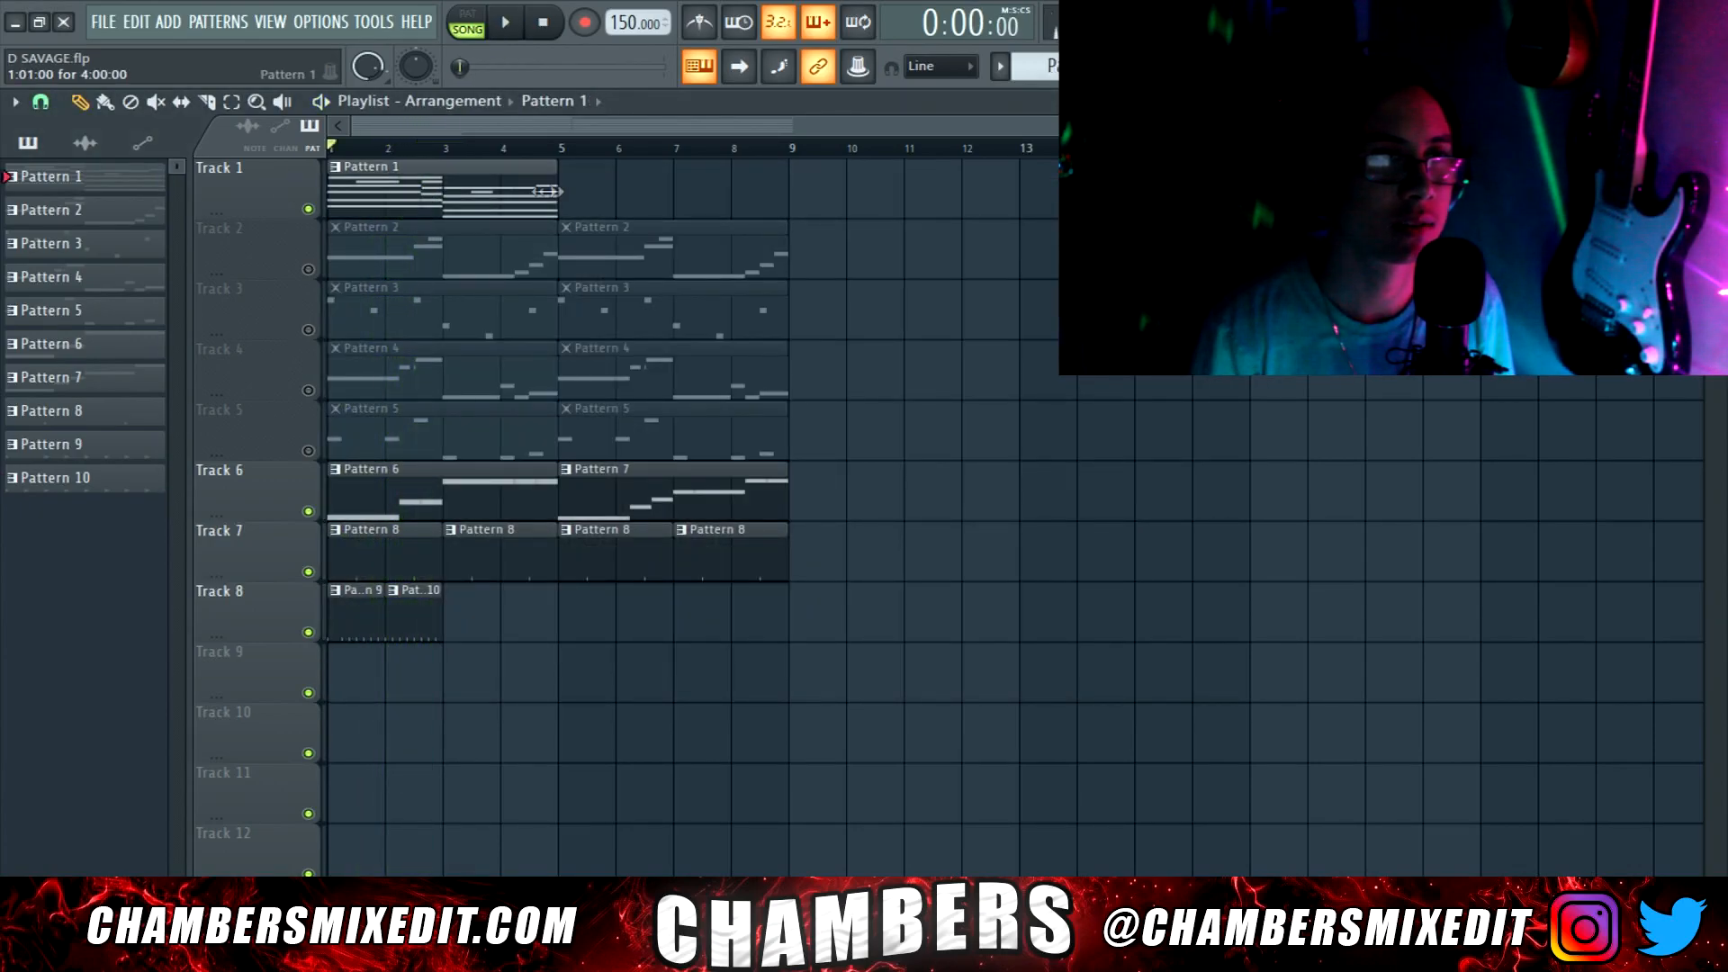
{"action": "left_click_drag", "start_coordinate": [544, 191], "coordinate": [790, 190]}
Duplicate all of Pattern 1's Purity notes from bars 1 to 4 into bars 5 to 8
{"action": "double_click", "coordinate": [663, 200]}
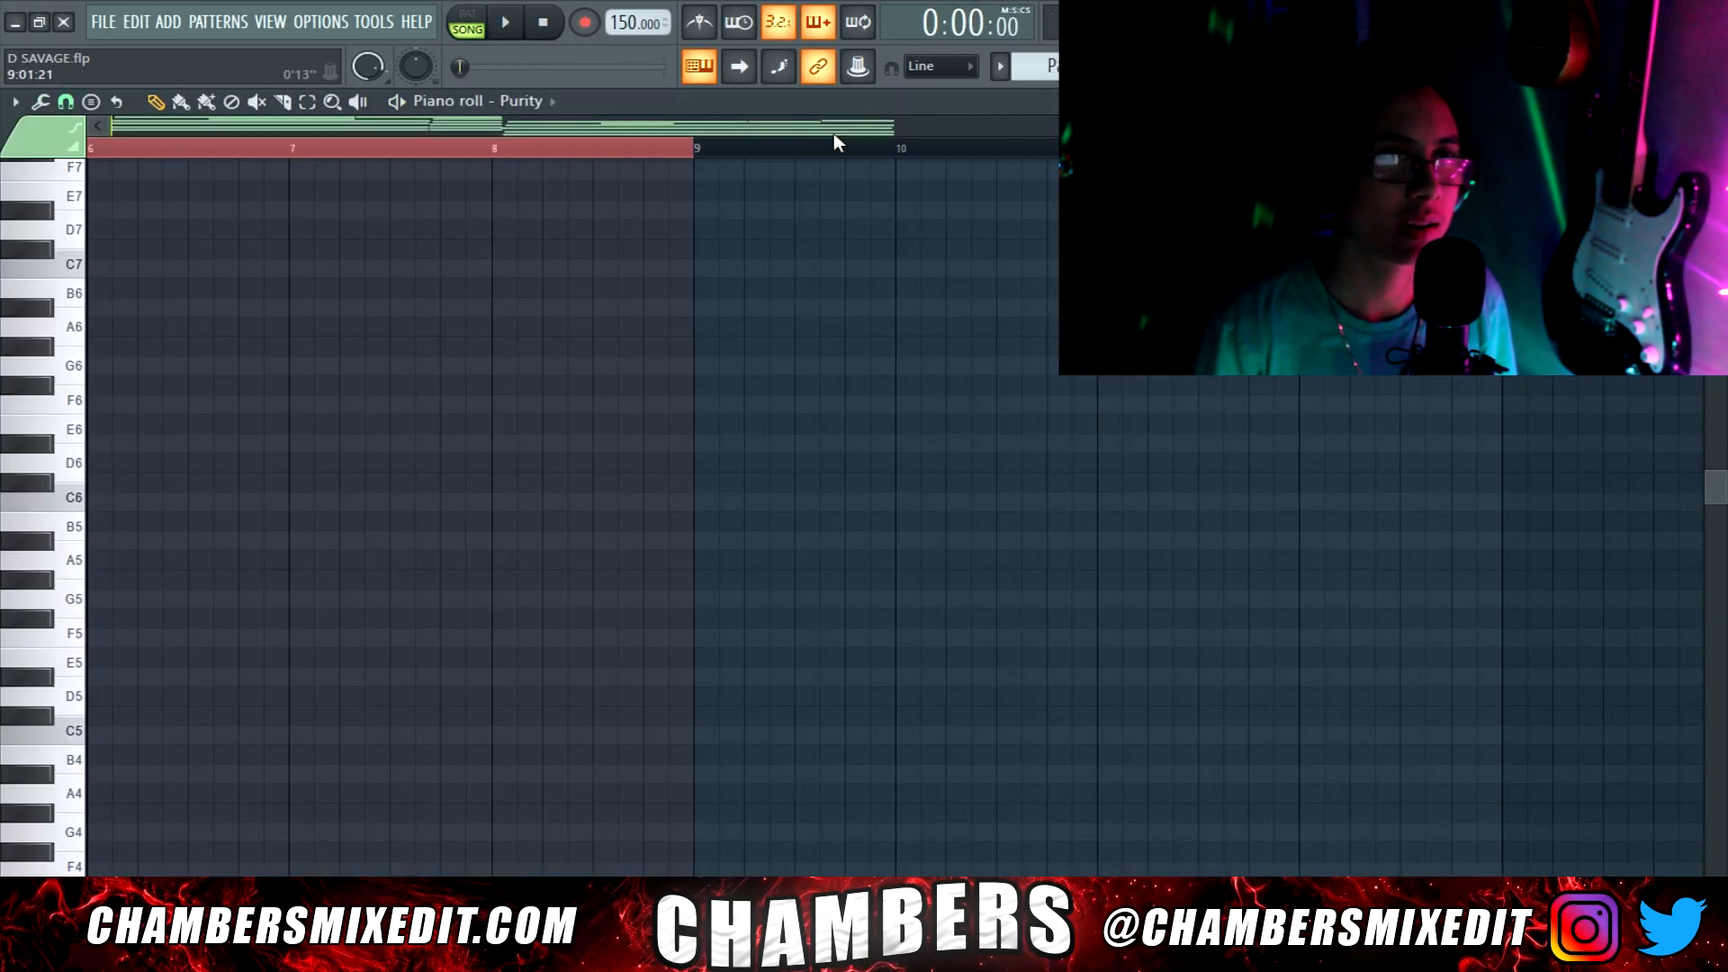
{"action": "left_click_drag", "start_coordinate": [1107, 129], "coordinate": [528, 143]}
{"action": "key", "text": "ctrl+a"}
{"action": "left_click_drag", "start_coordinate": [140, 462], "coordinate": [952, 459]}
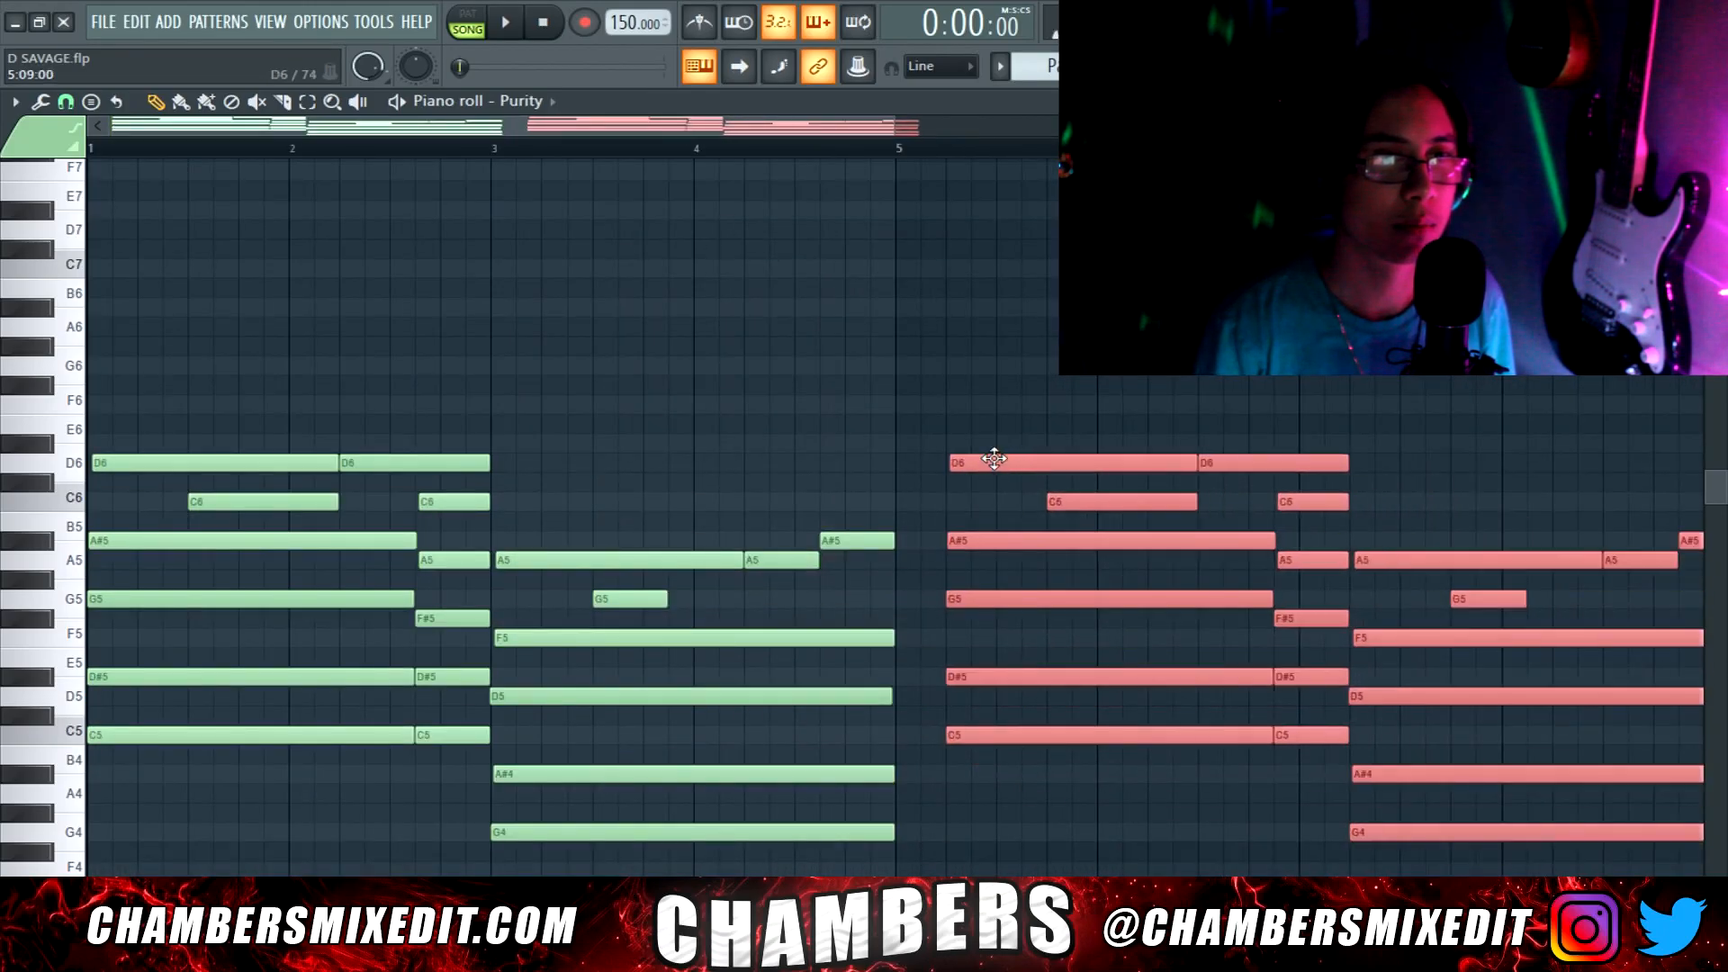
{"action": "key", "text": "ctrl+d"}
Delete the short C6, A5, F#5, D#5 and C5 notes ending bar 2, and extend the A#5, G5, D#5, C5 and C6 notes to bar 3
{"action": "left_click_drag", "start_coordinate": [456, 484], "coordinate": [444, 760]}
{"action": "key", "text": "Delete"}
{"action": "left_click_drag", "start_coordinate": [387, 501], "coordinate": [398, 783]}
{"action": "key", "text": "space"}
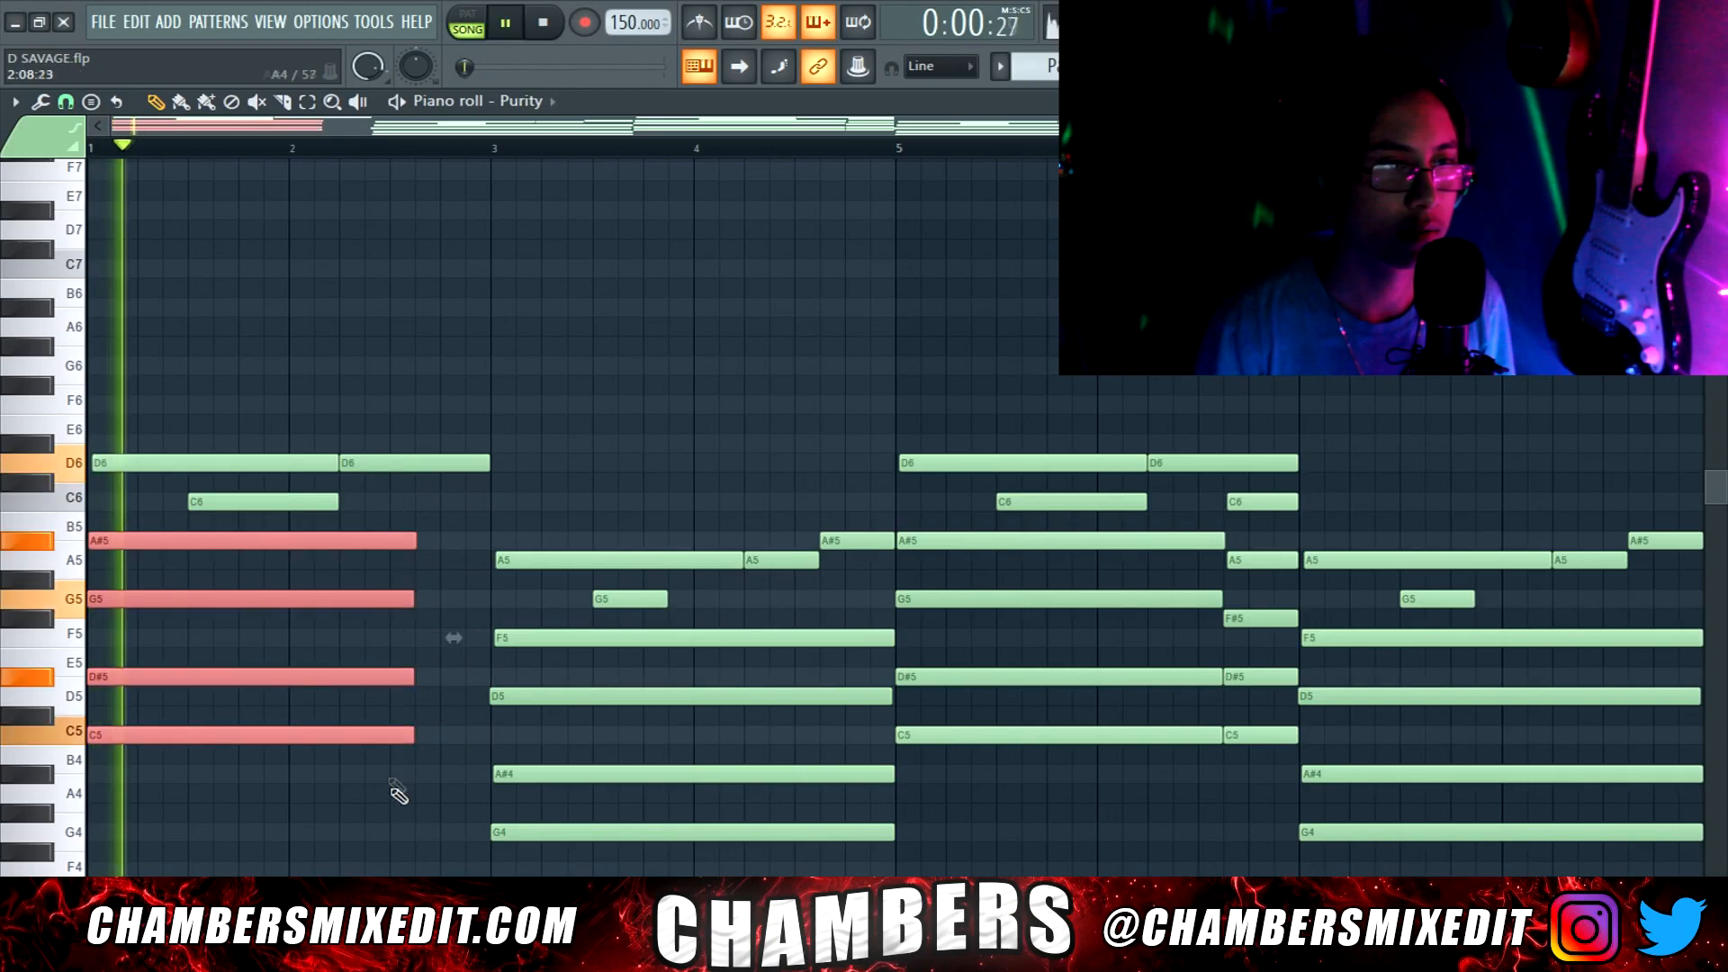
{"action": "left_click_drag", "start_coordinate": [413, 720], "coordinate": [487, 539]}
{"action": "left_click", "coordinate": [463, 494]}
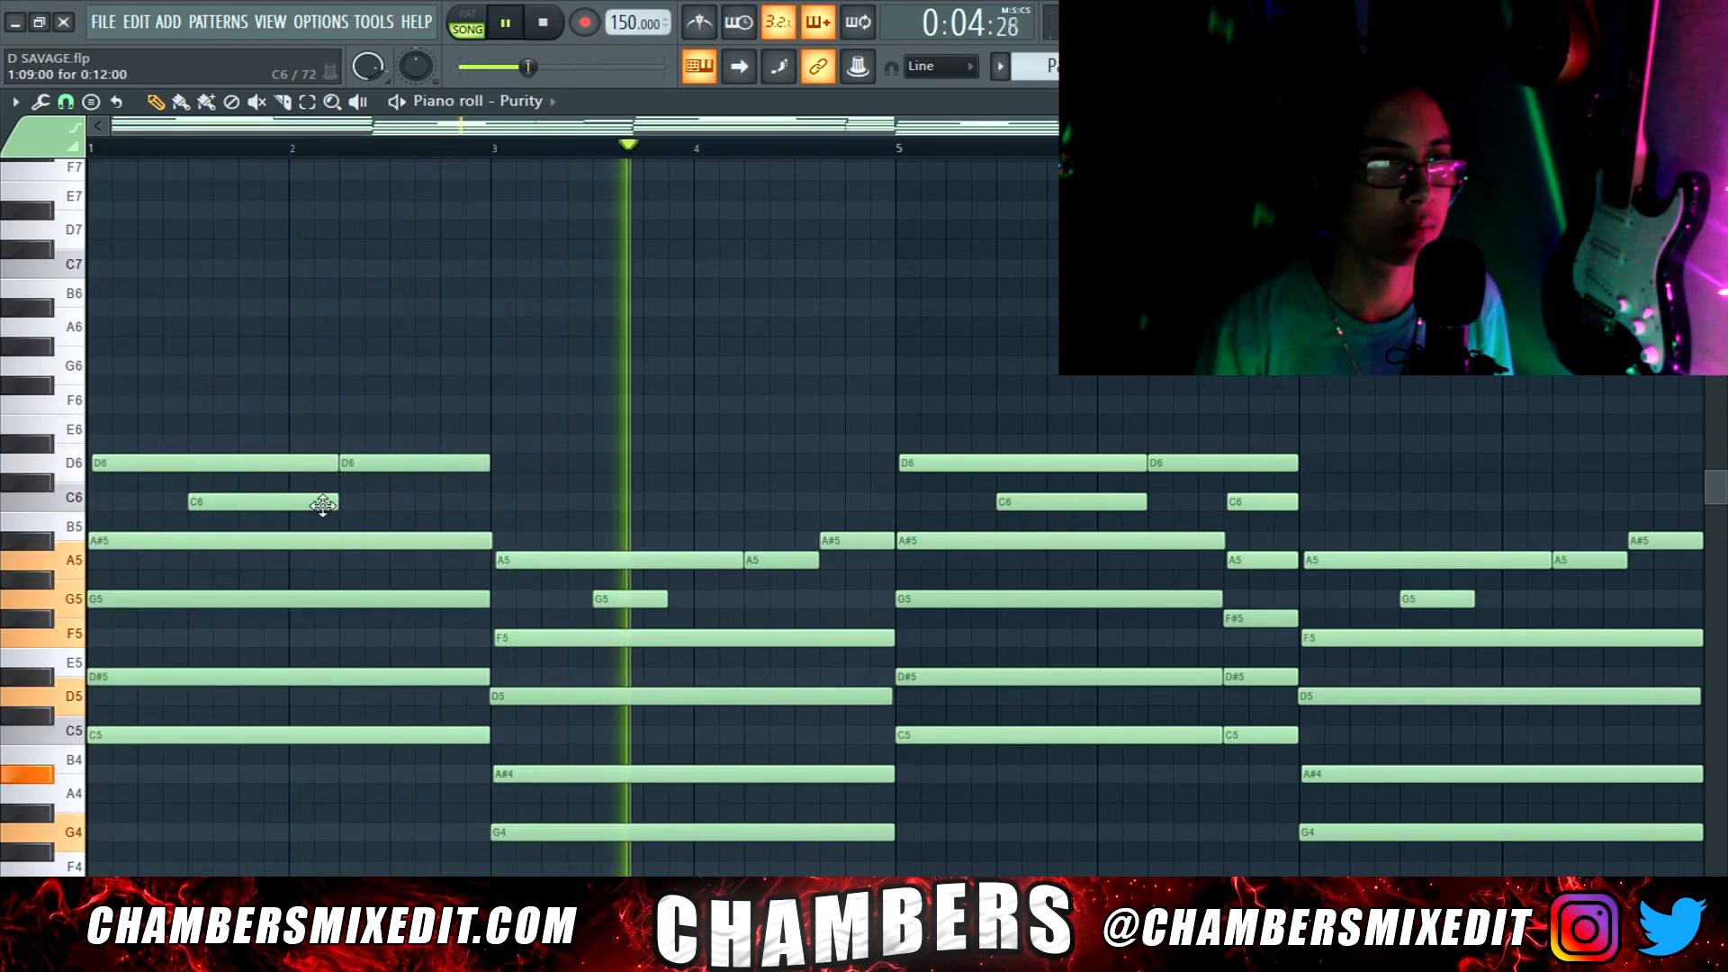
{"action": "left_click_drag", "start_coordinate": [342, 501], "coordinate": [543, 513]}
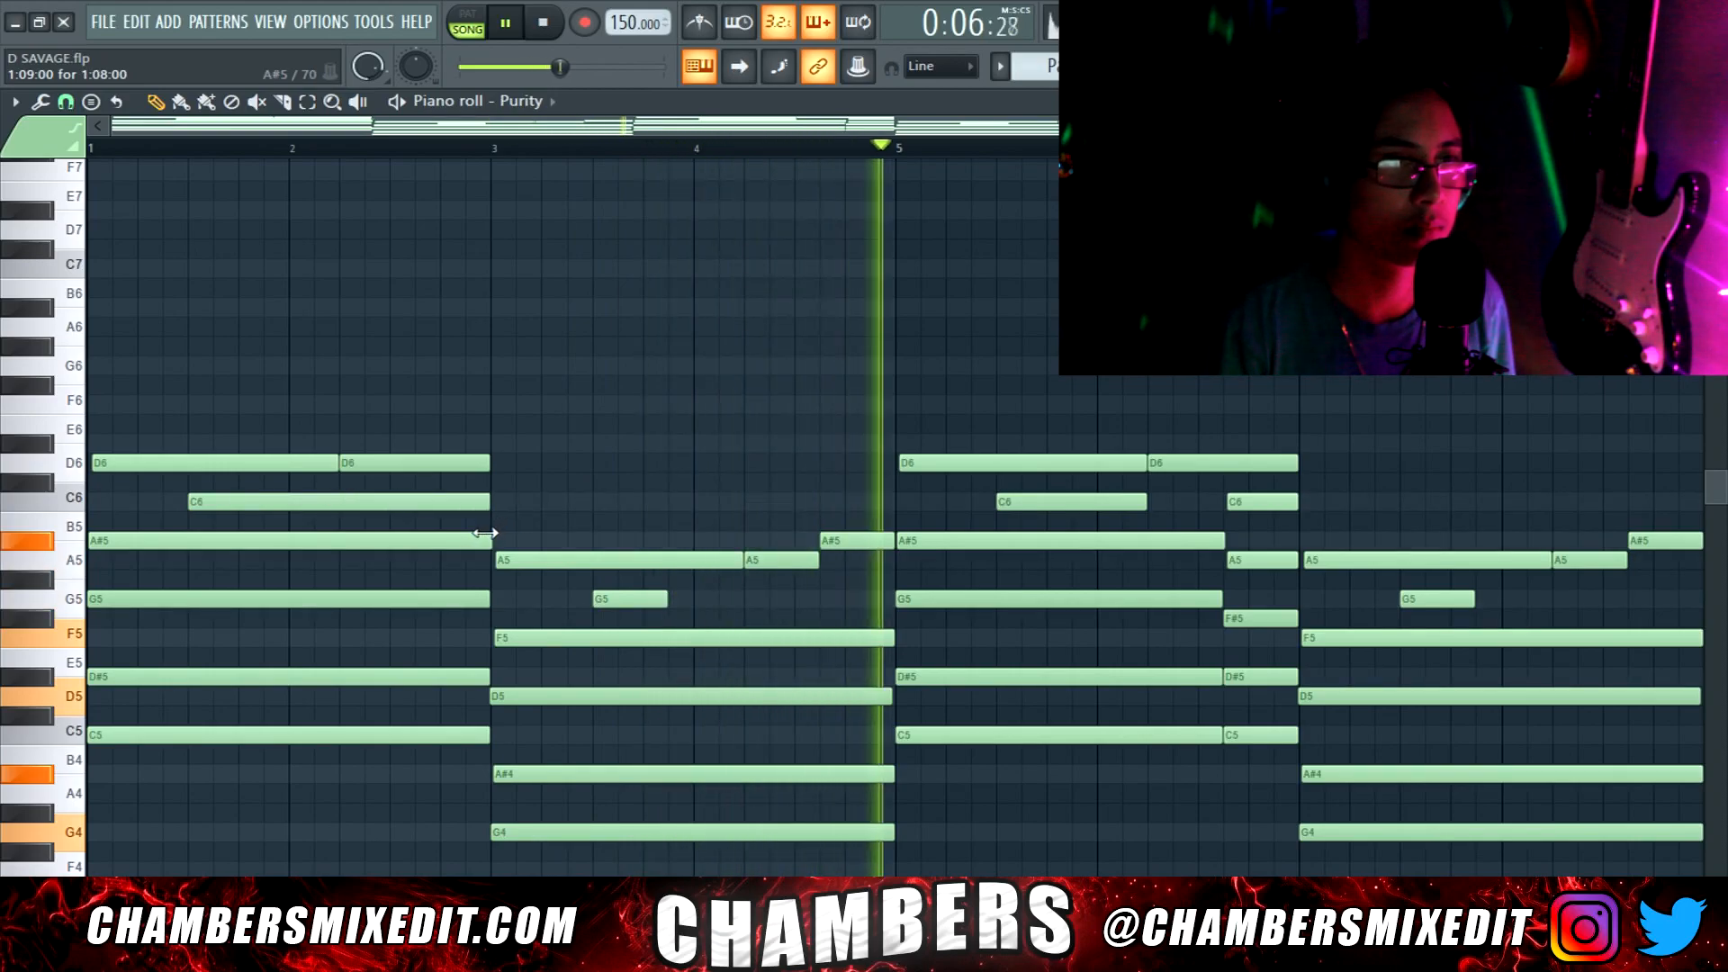
Shorten the long C6 note starting in bar 1 to 18 steps and add a six-step C6 directly behind it
{"action": "scroll", "coordinate": [569, 488], "scroll_direction": "down", "scroll_amount": 3}
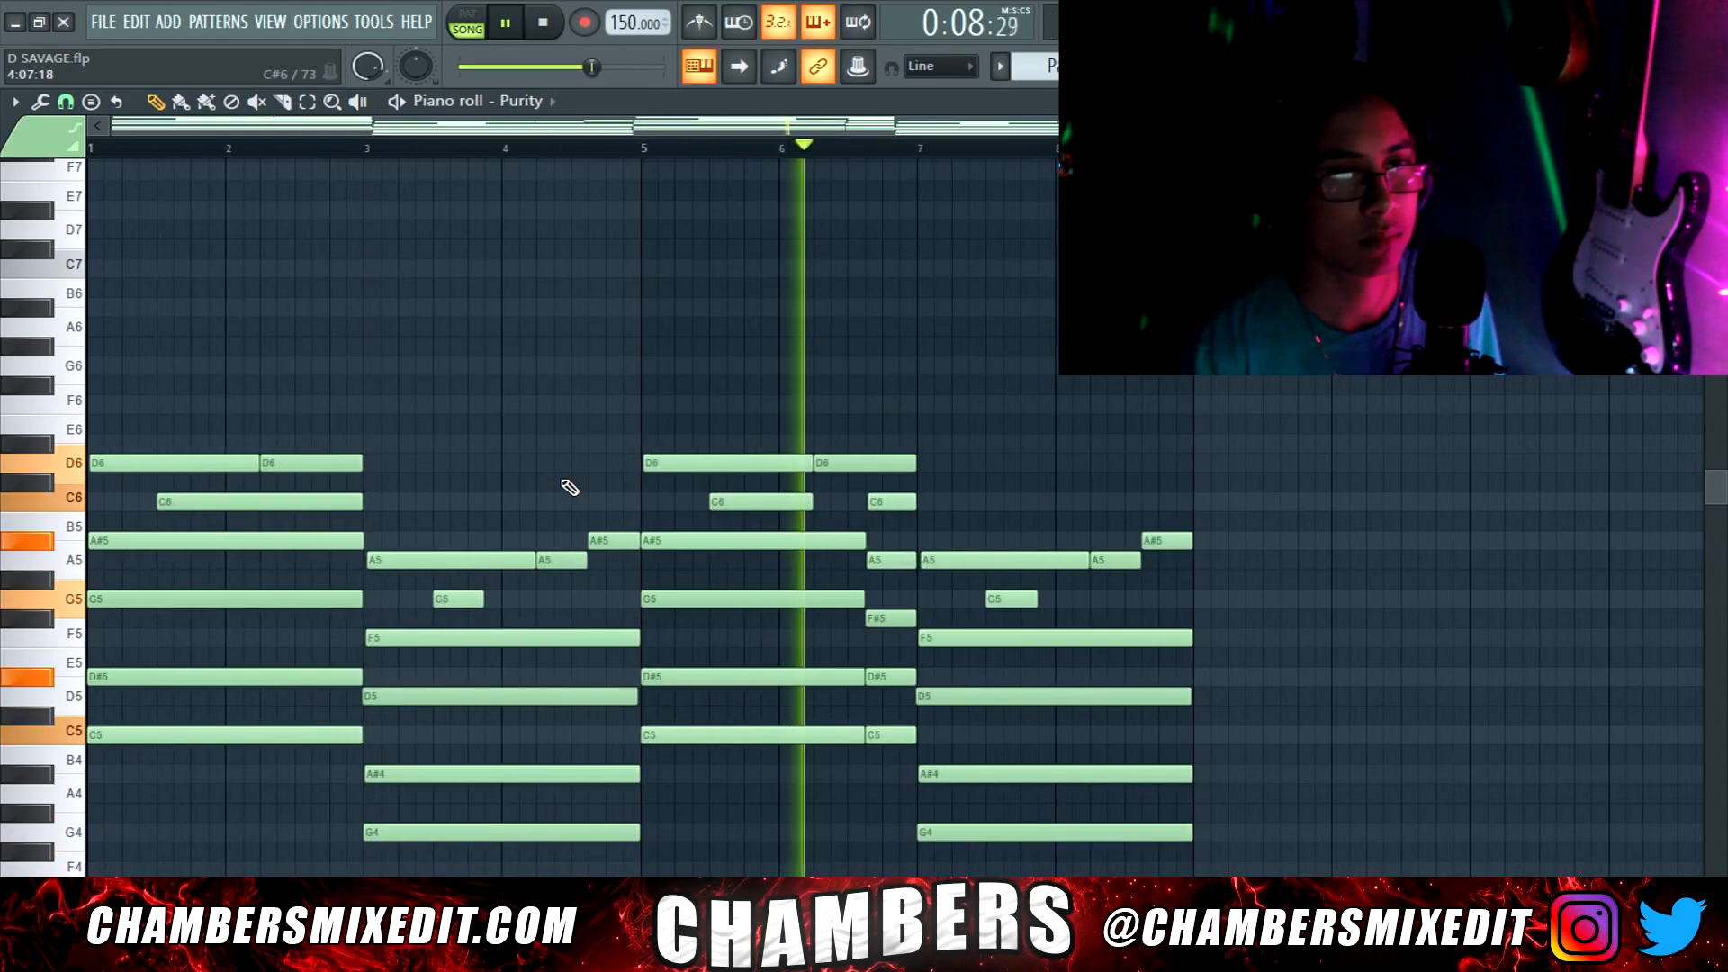
{"action": "key", "text": "space"}
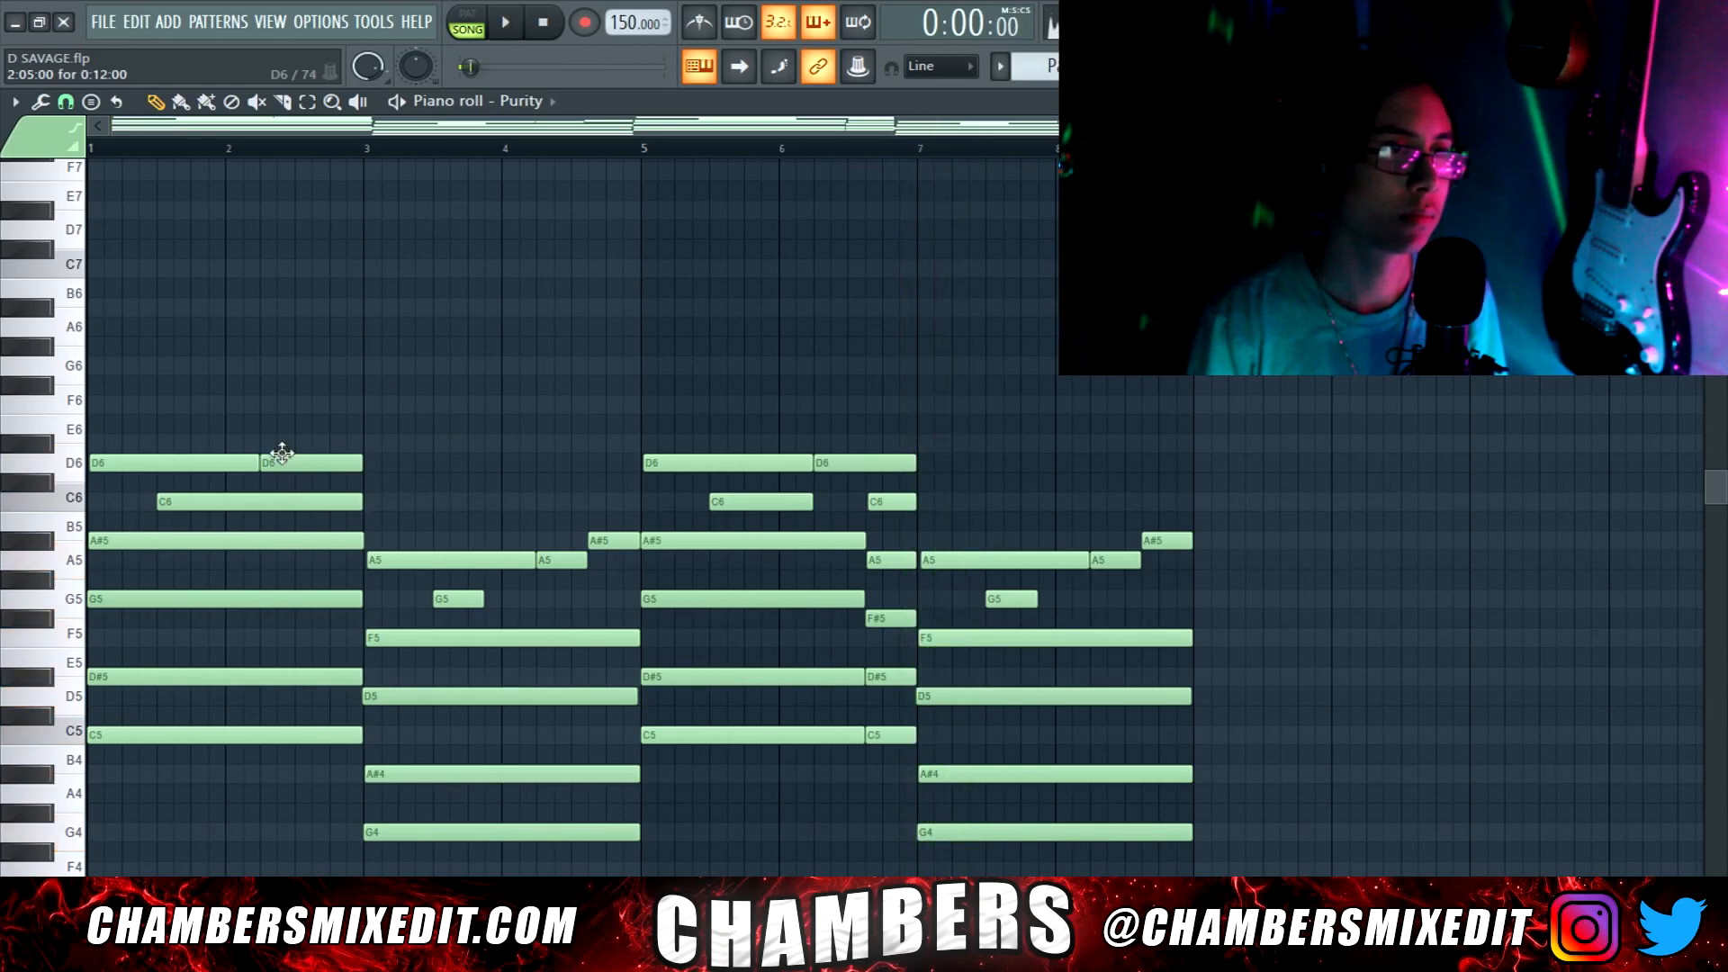
{"action": "key", "text": "space"}
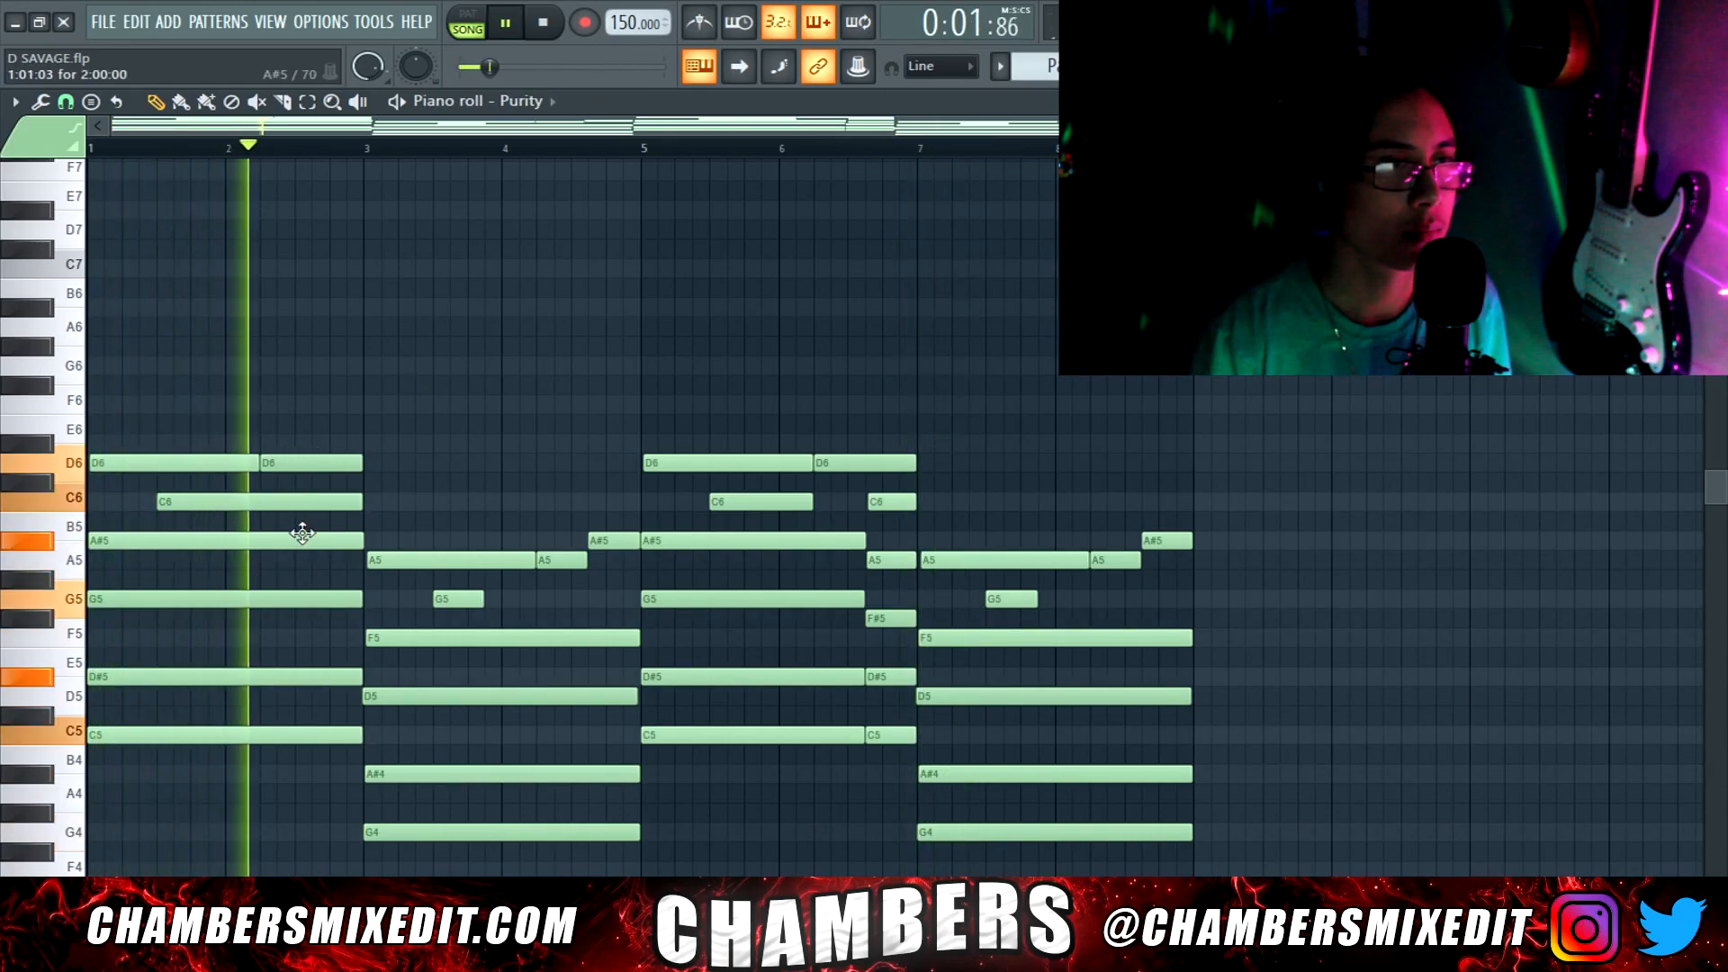
{"action": "key", "text": "space"}
{"action": "left_click", "coordinate": [303, 499]}
{"action": "key", "text": "space"}
{"action": "left_click_drag", "start_coordinate": [357, 501], "coordinate": [306, 511]}
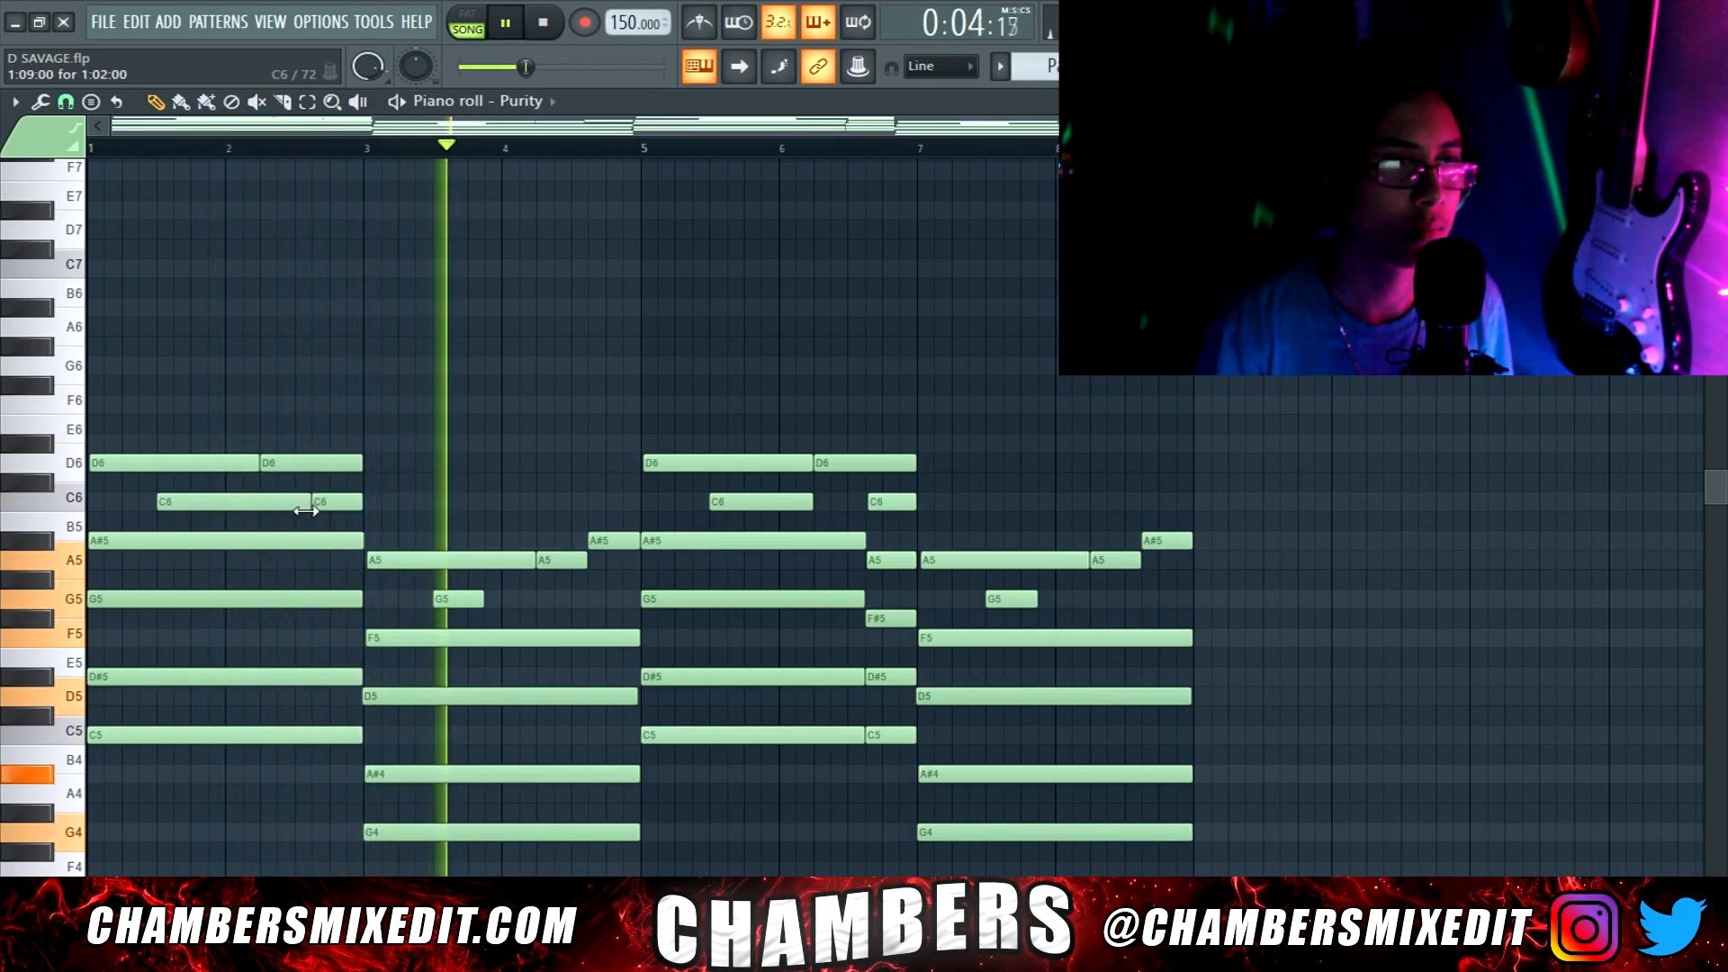
Repeat the Pattern 9 and Pattern 10 clips on Track 8 across bars 1 to 8
{"action": "key", "text": "space"}
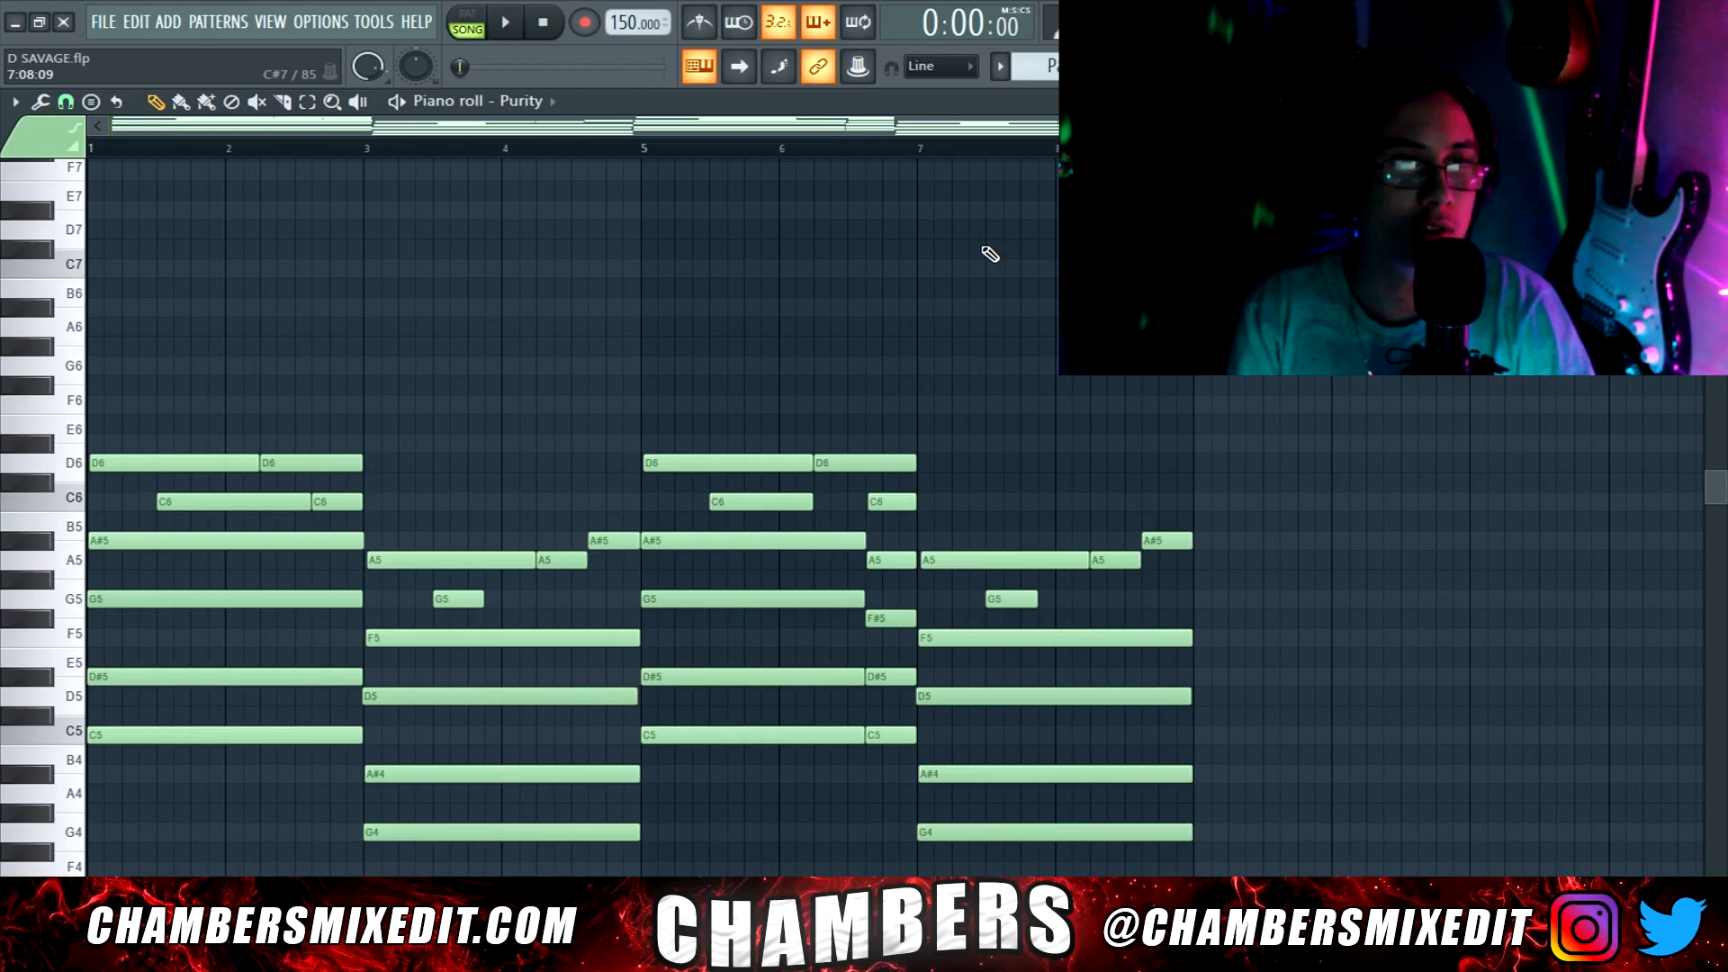
{"action": "key", "text": "F5"}
{"action": "left_click_drag", "start_coordinate": [497, 634], "coordinate": [314, 634]}
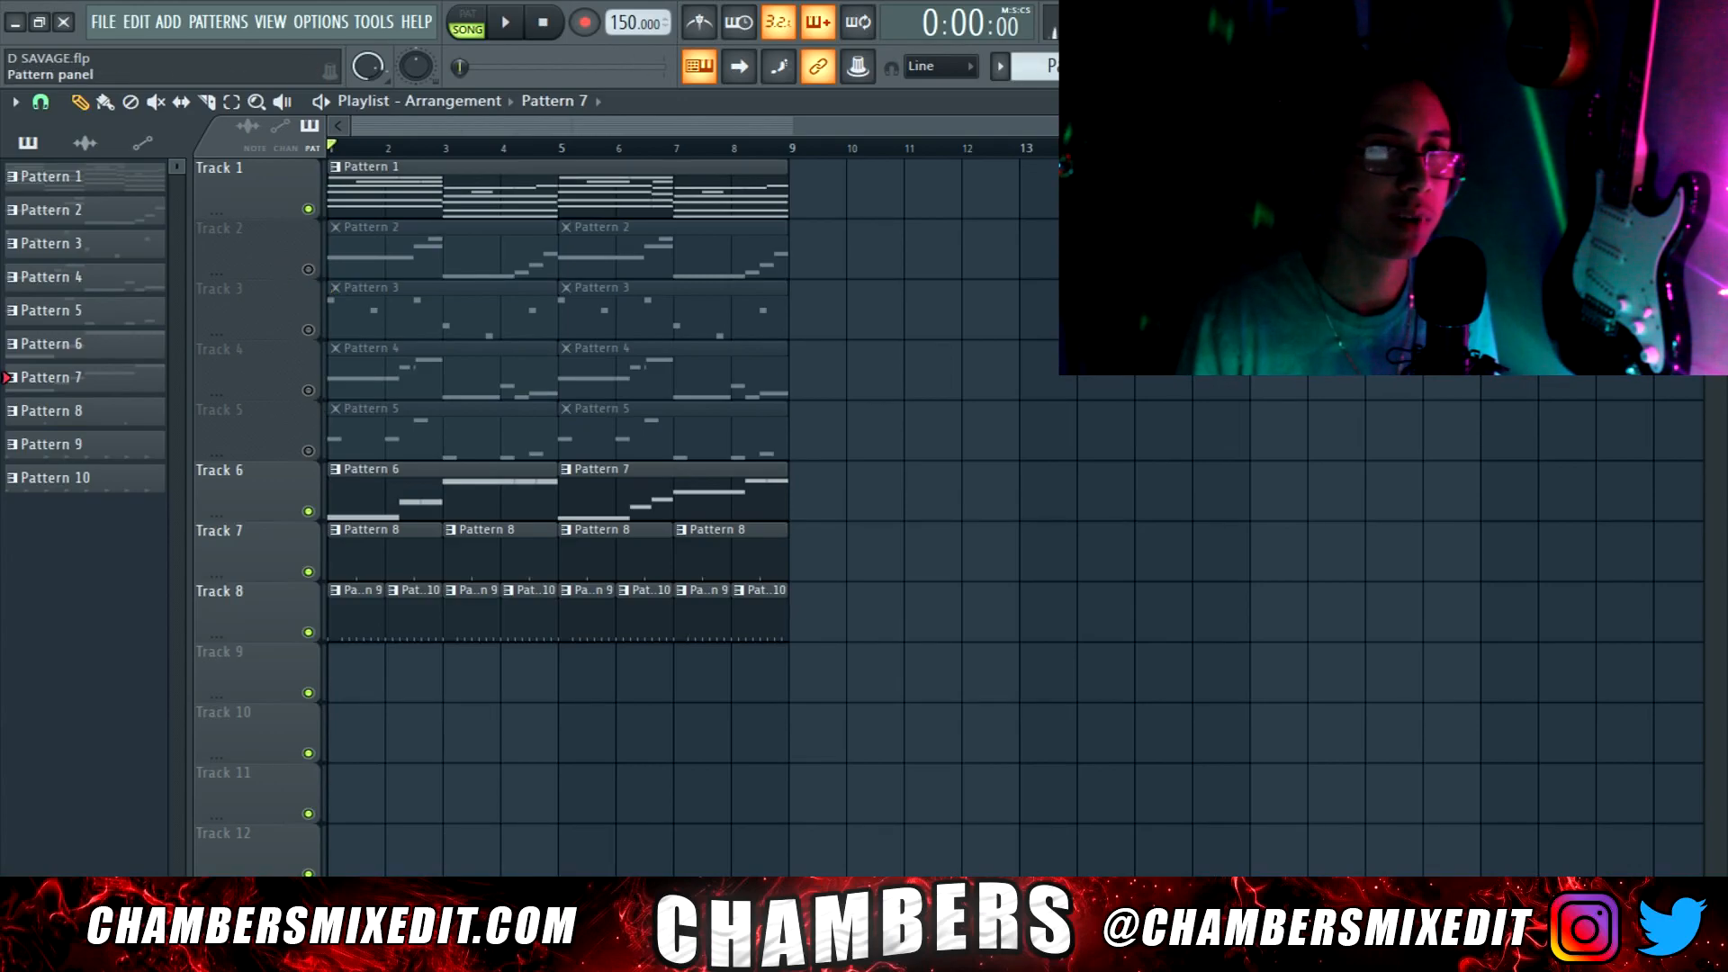
In new Pattern 11, add a (SXJ) Percs (6) hit on step 23 and place the pattern on Track 9 at bars 1 and 5
{"action": "left_click", "coordinate": [1168, 65]}
{"action": "left_click", "coordinate": [1168, 66]}
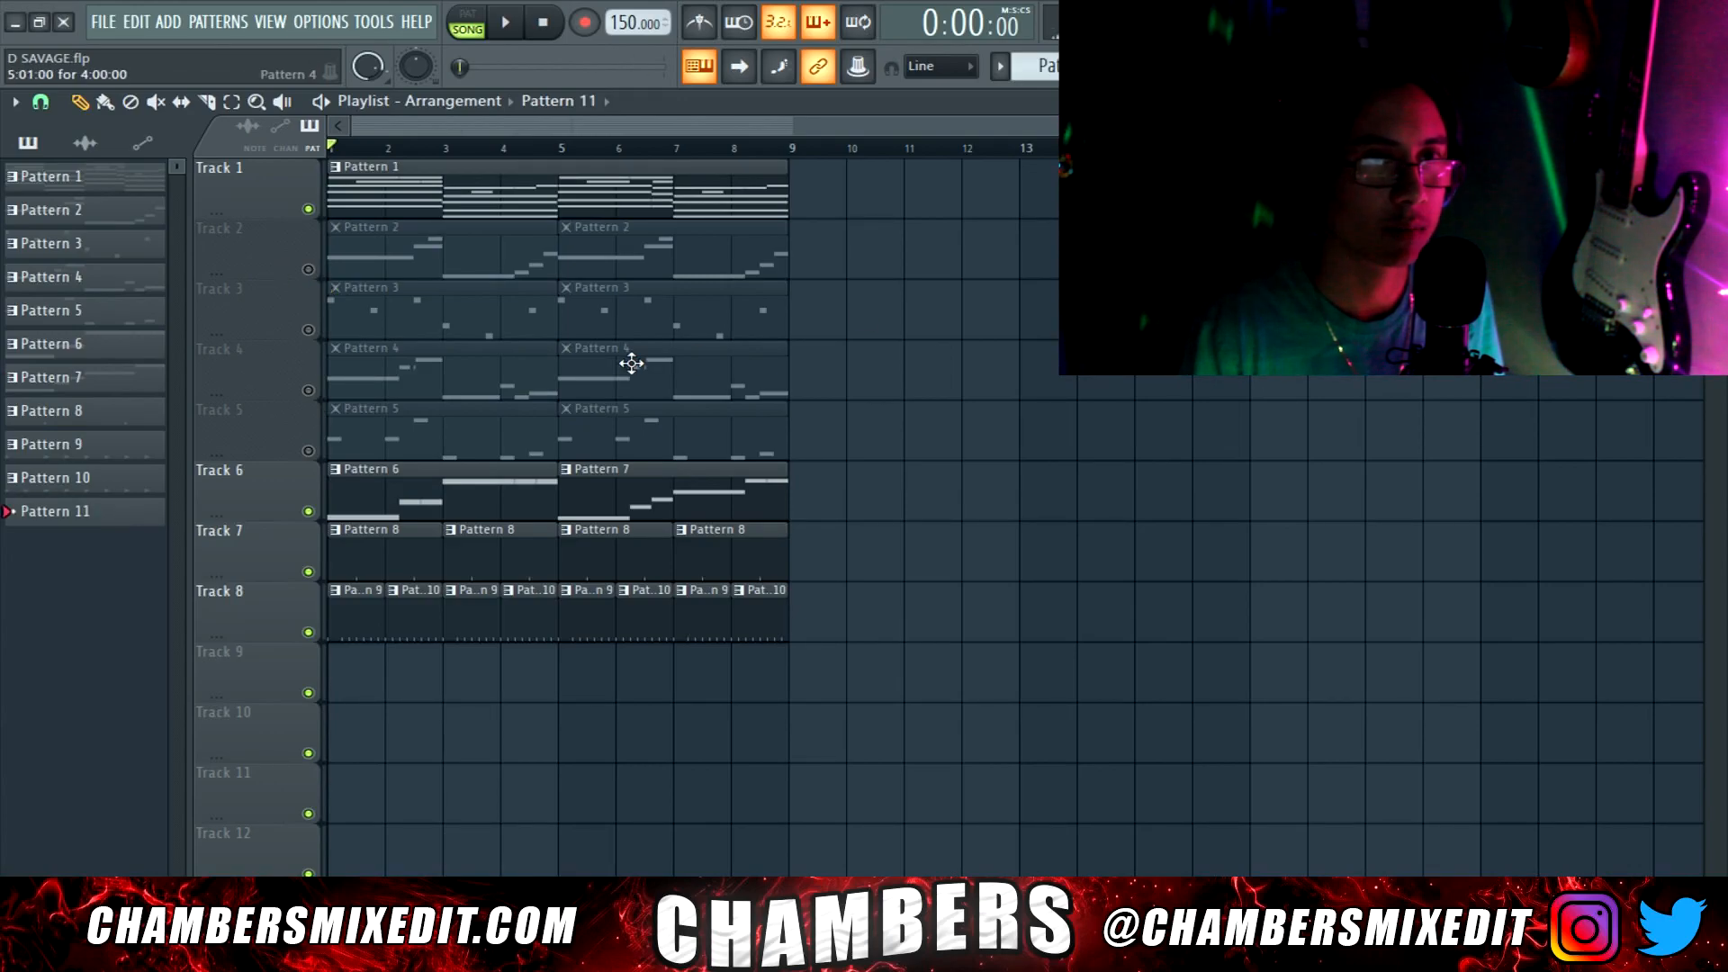
{"action": "key", "text": "space"}
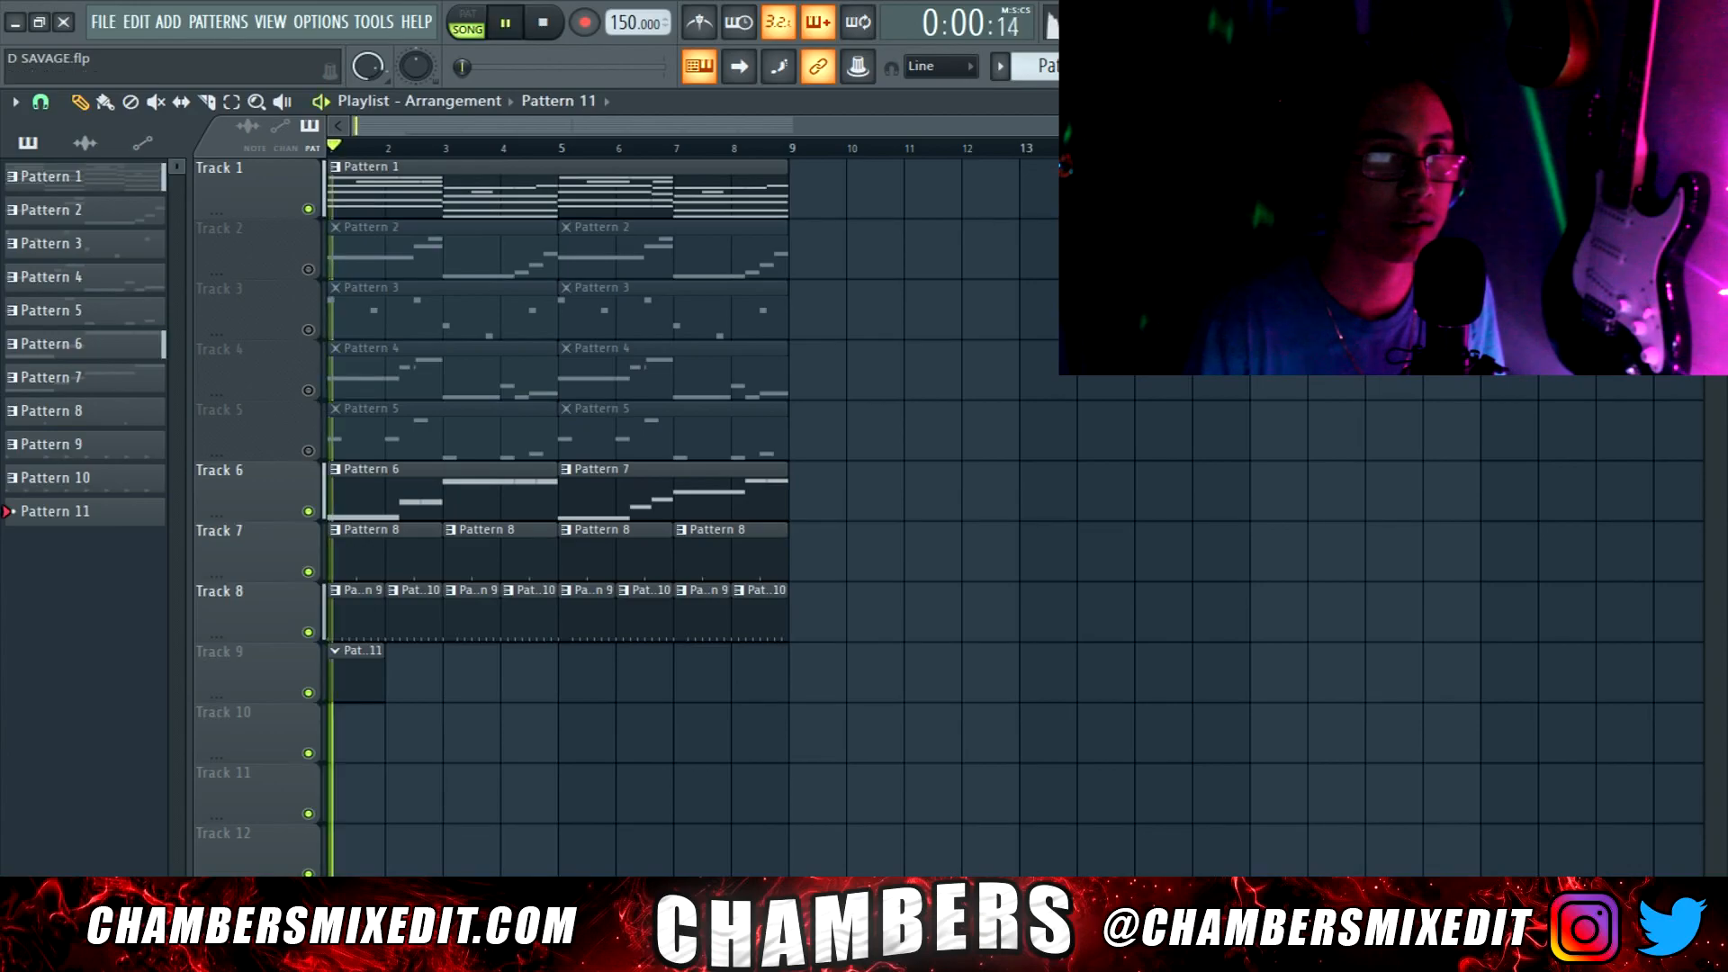
{"action": "key", "text": "F6"}
{"action": "left_click", "coordinate": [566, 501]}
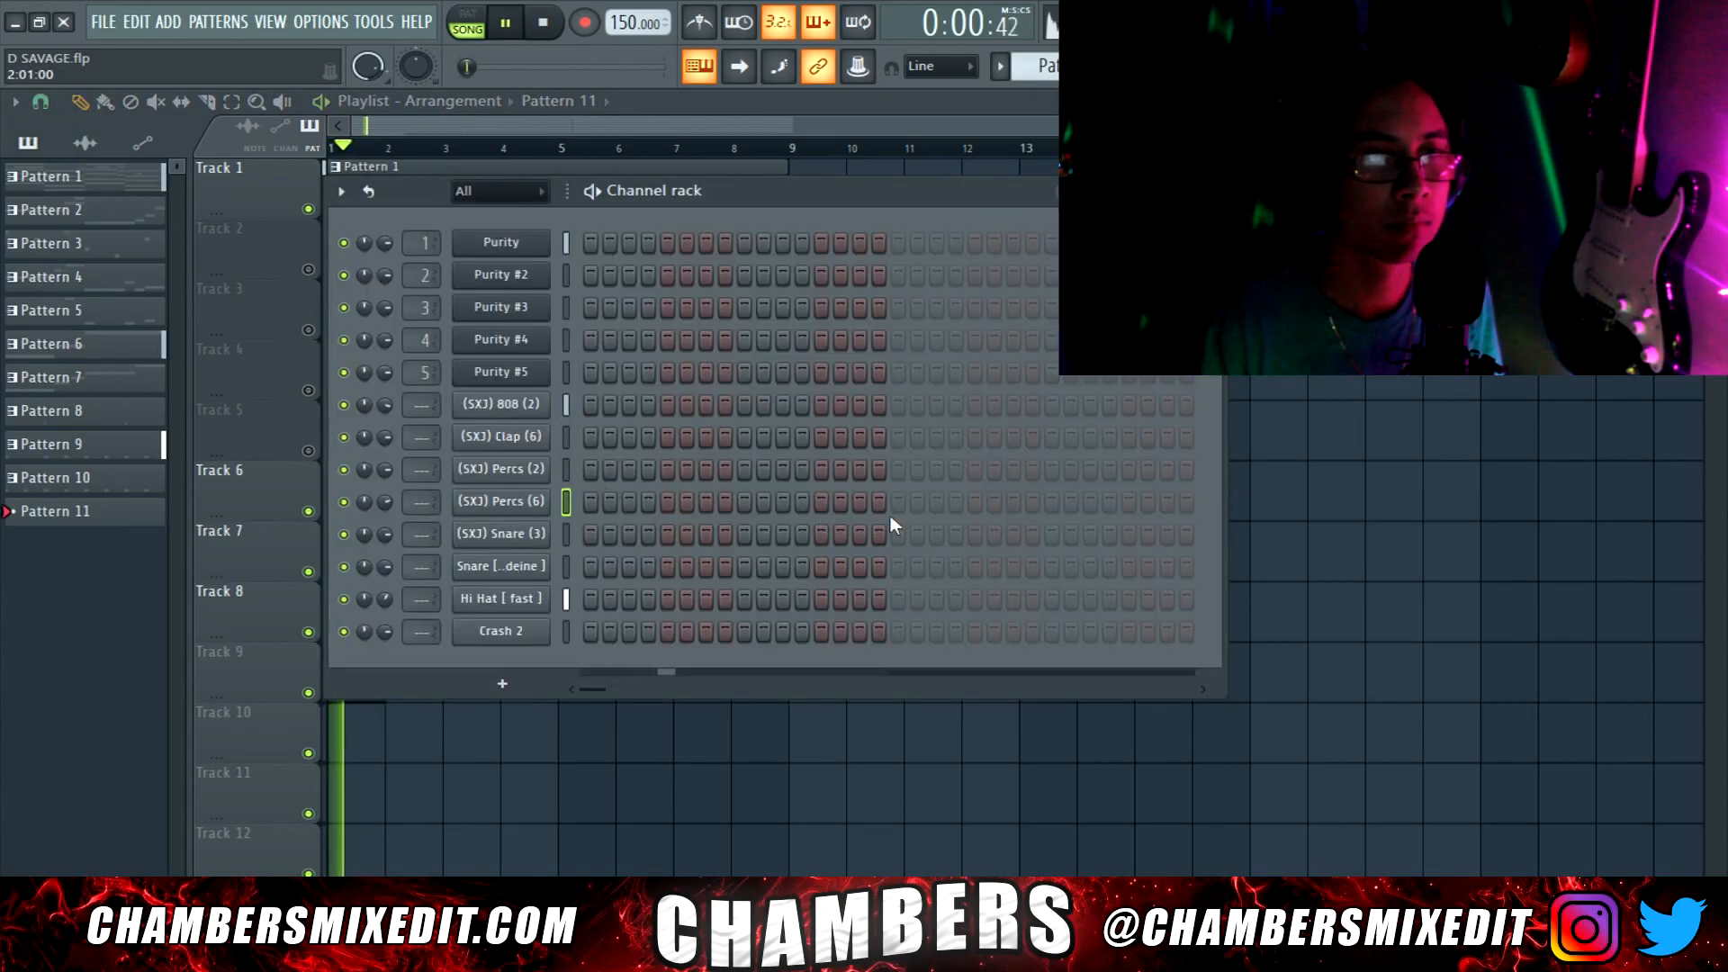
{"action": "left_click", "coordinate": [1011, 501]}
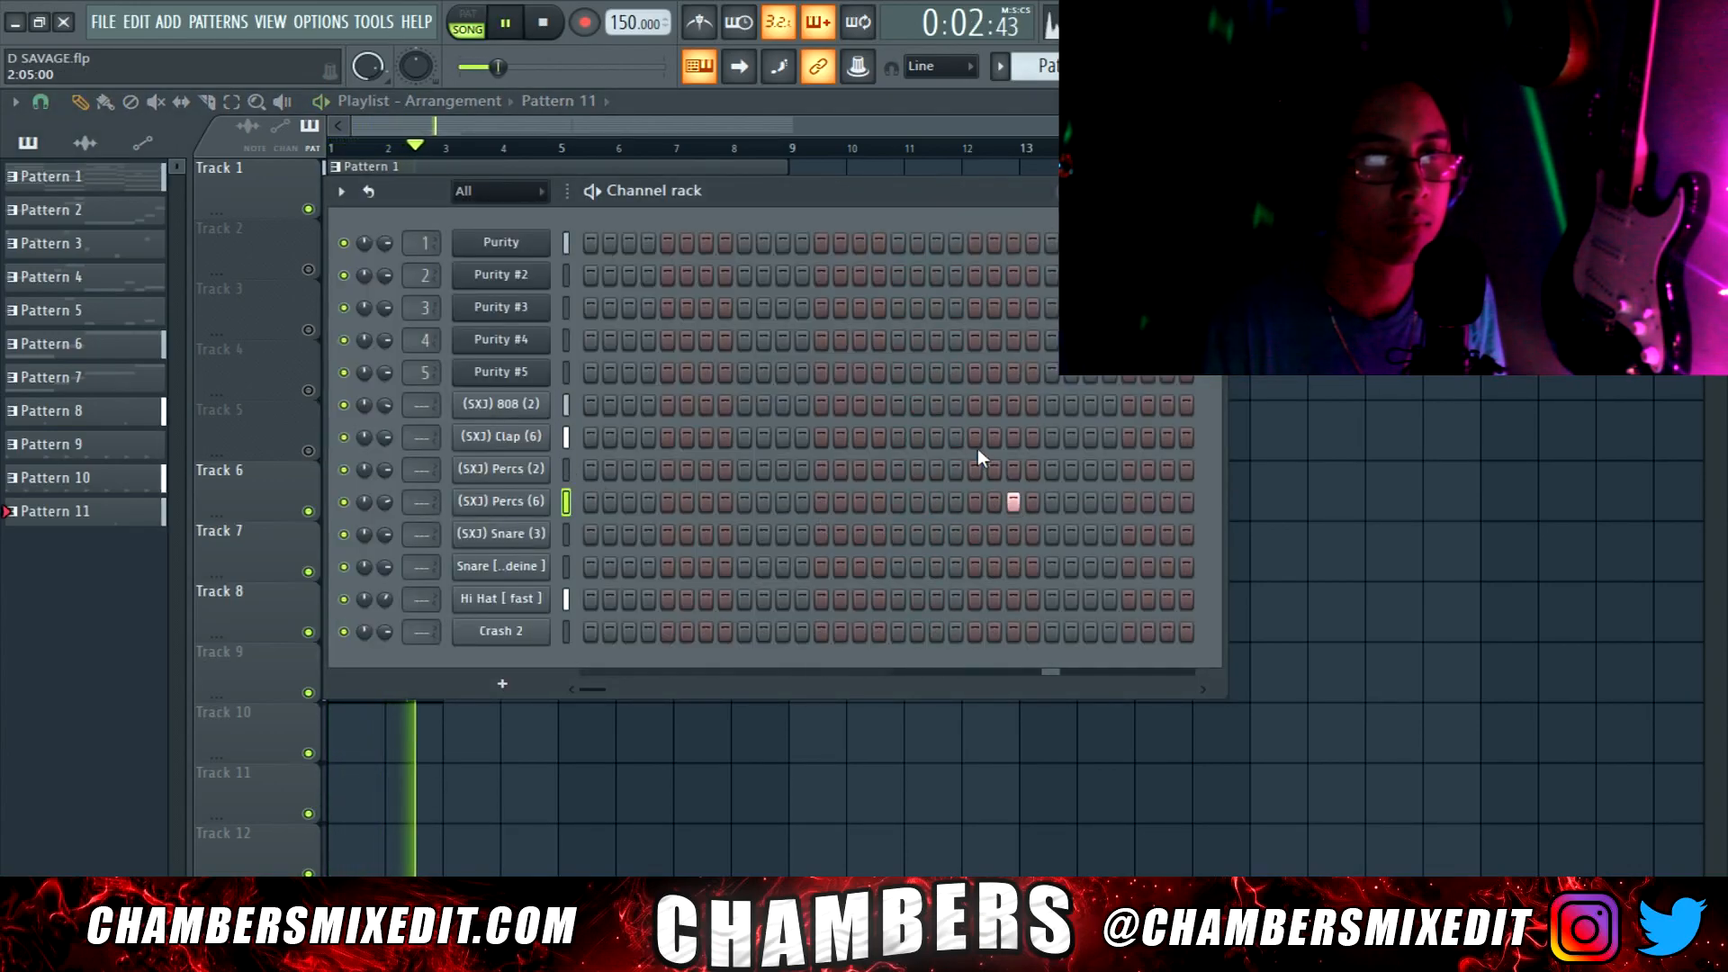
{"action": "key", "text": "F6"}
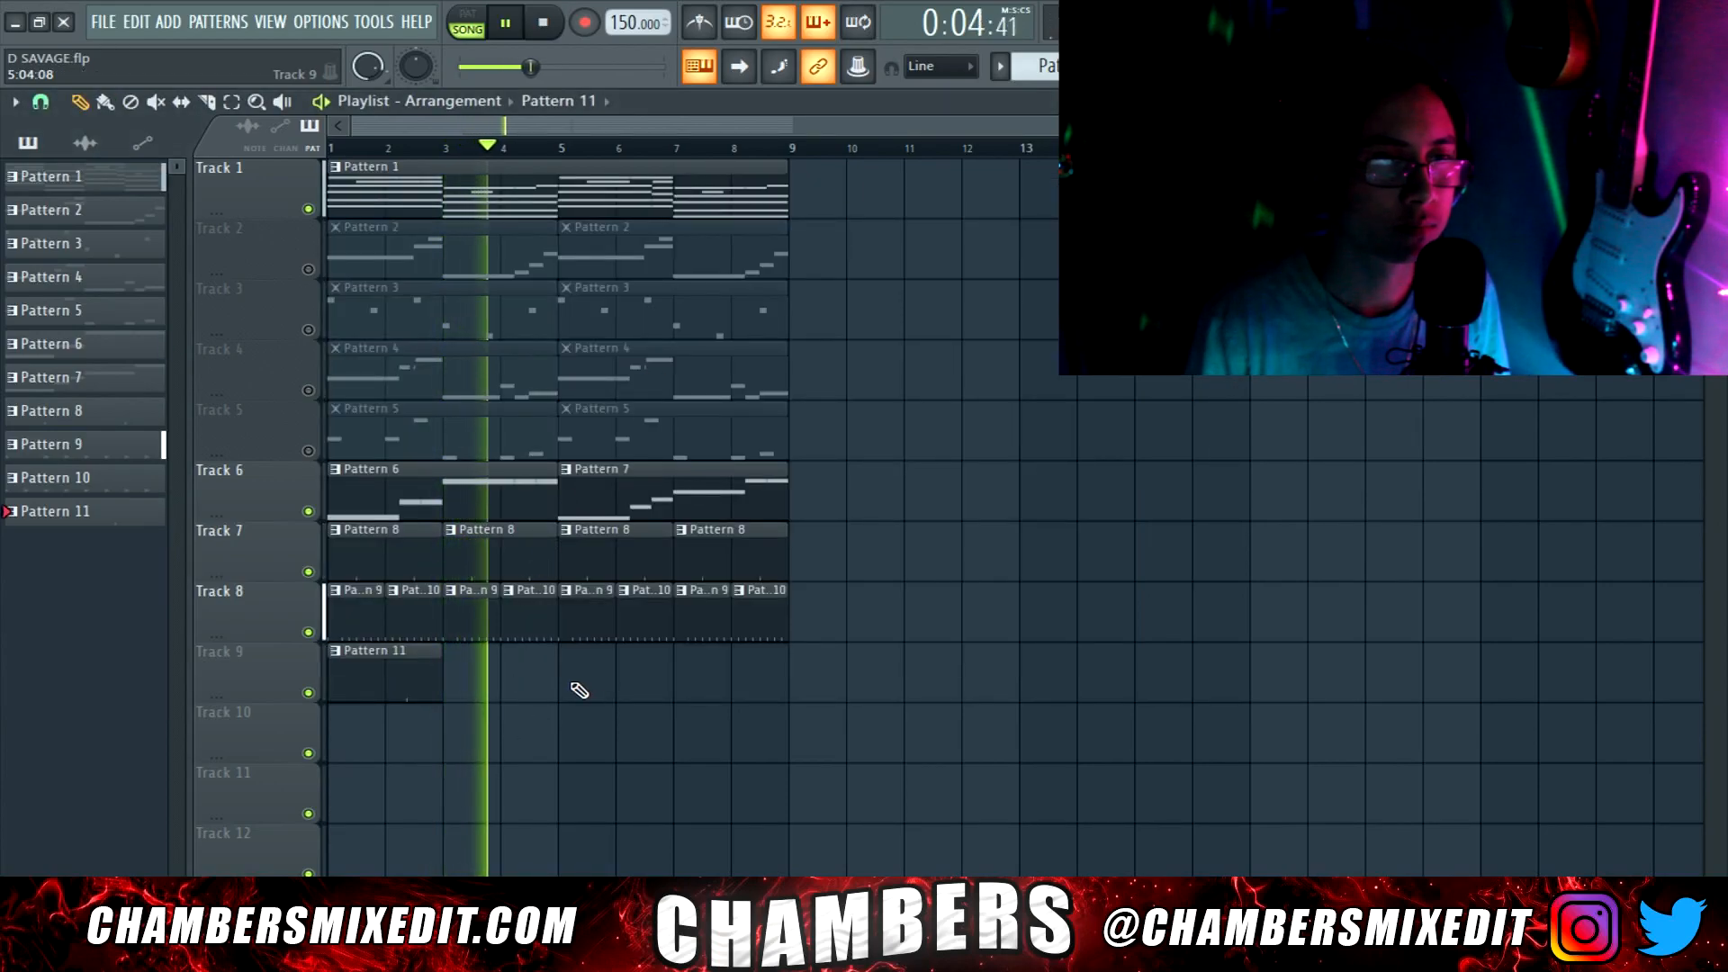
{"action": "left_click", "coordinate": [575, 690]}
{"action": "key", "text": "space"}
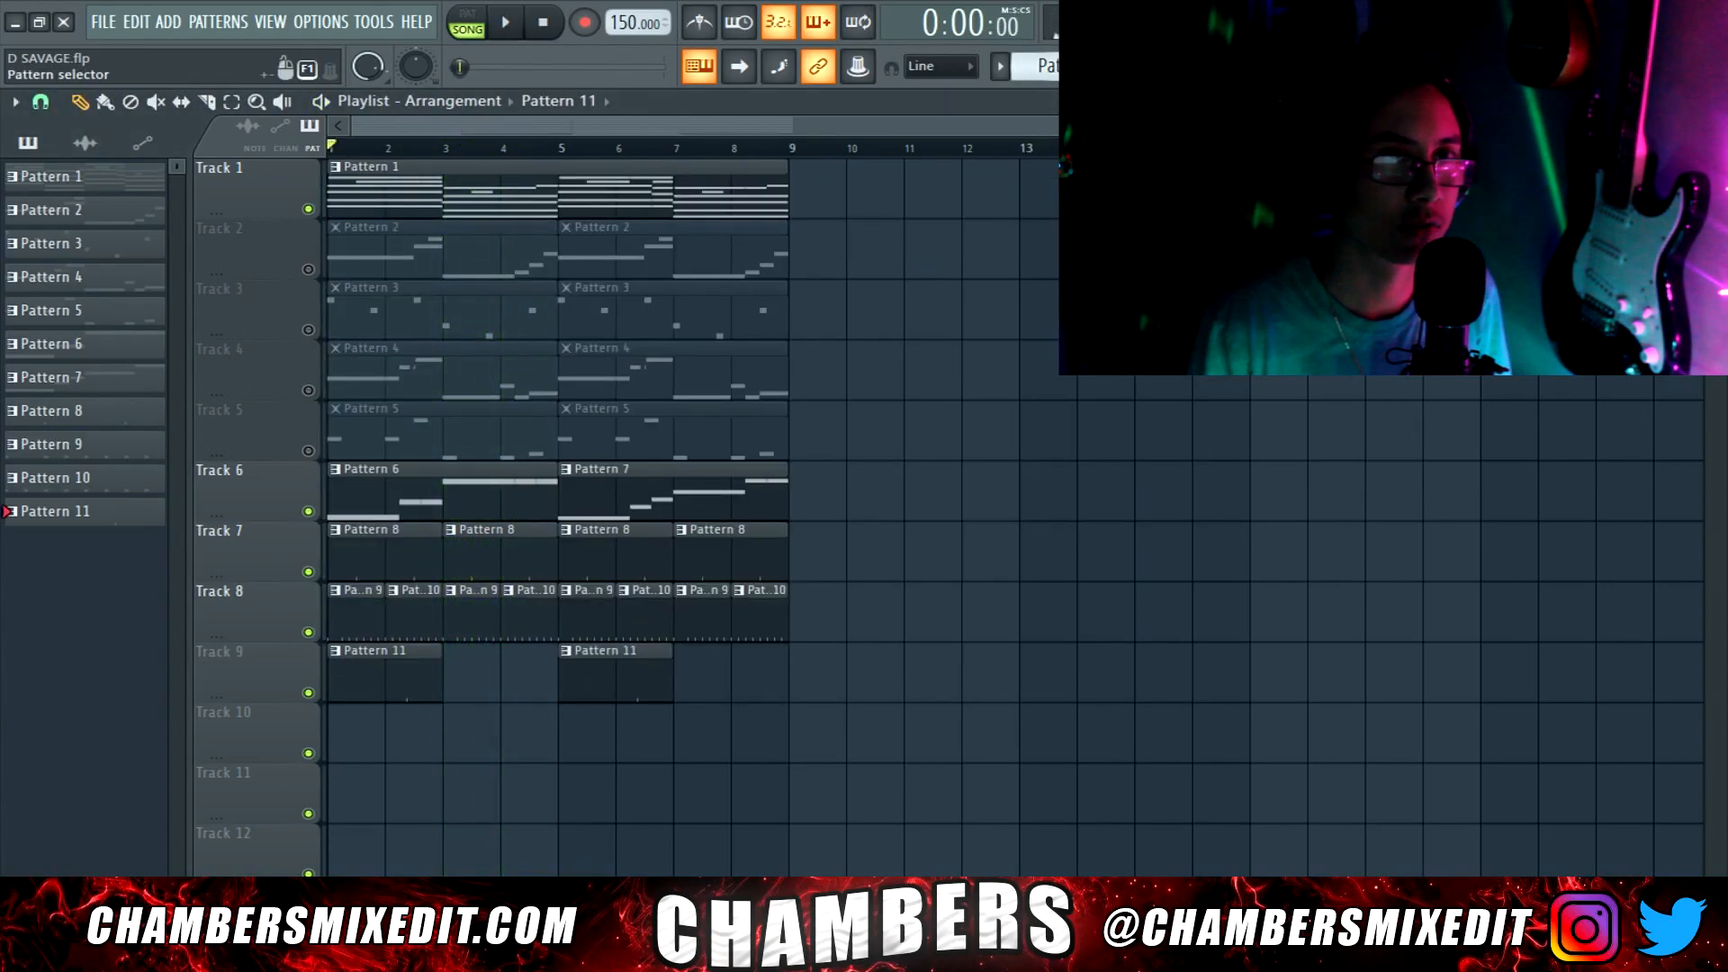
In new Pattern 12 on Track 10, add Snare [ Codeine ] hits on steps 3 and 19
{"action": "left_click", "coordinate": [1190, 66]}
{"action": "key", "text": "F6"}
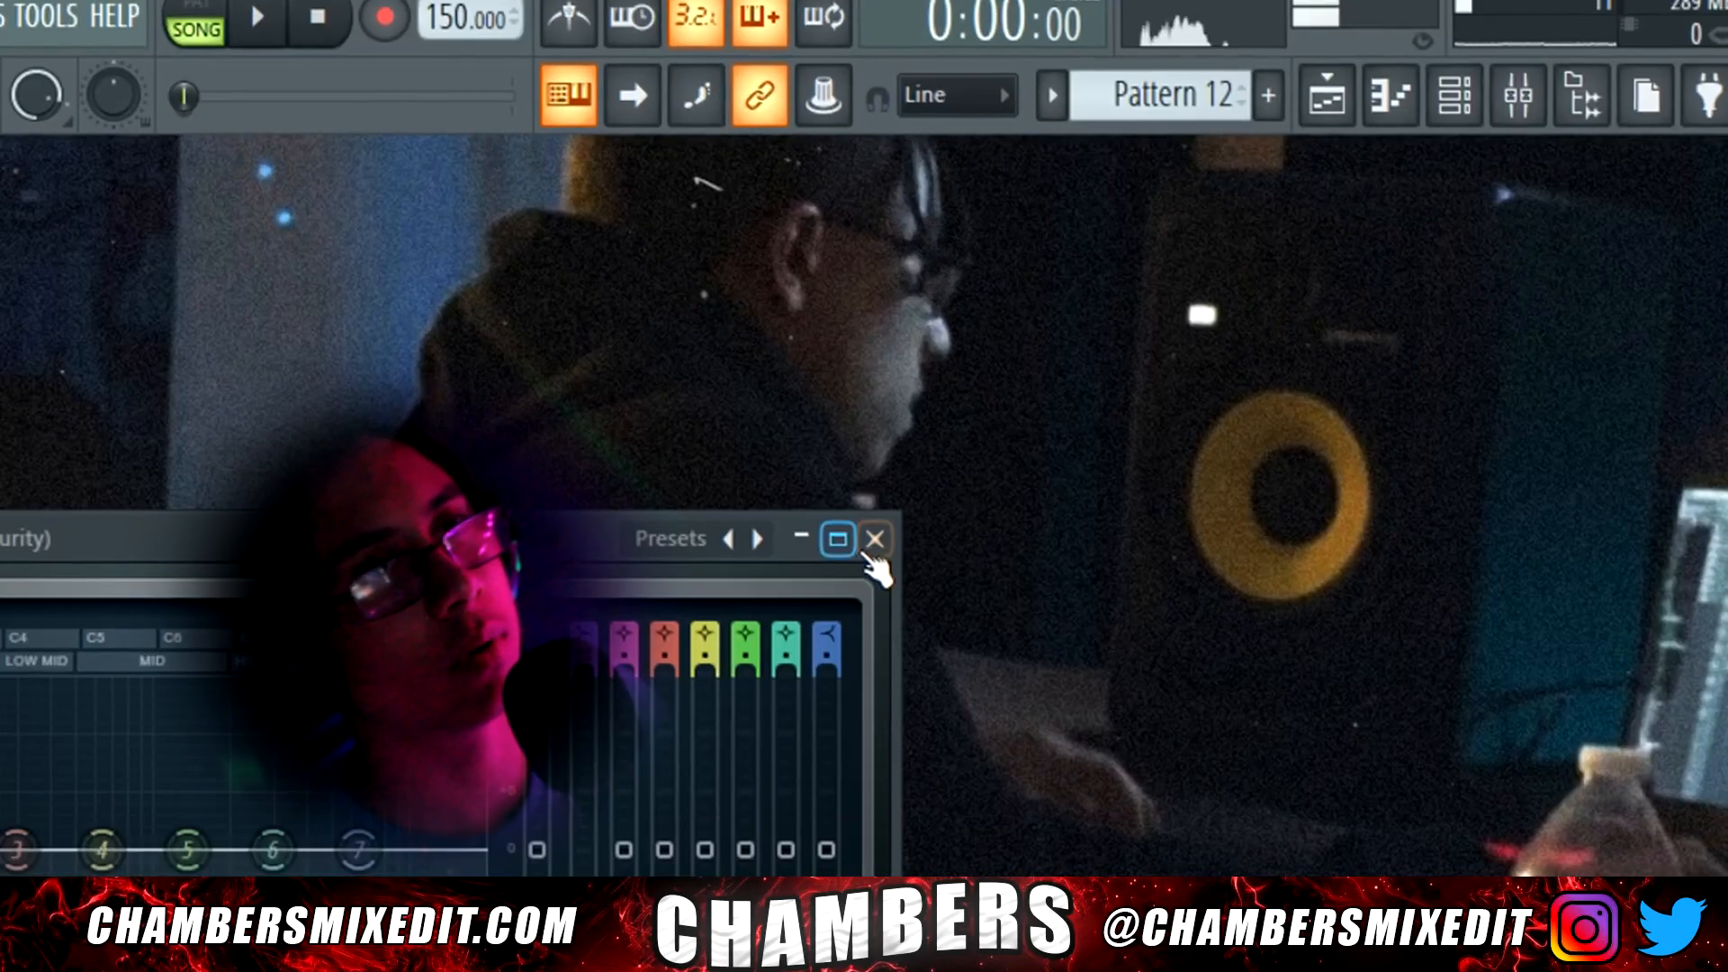
{"action": "left_click", "coordinate": [861, 388]}
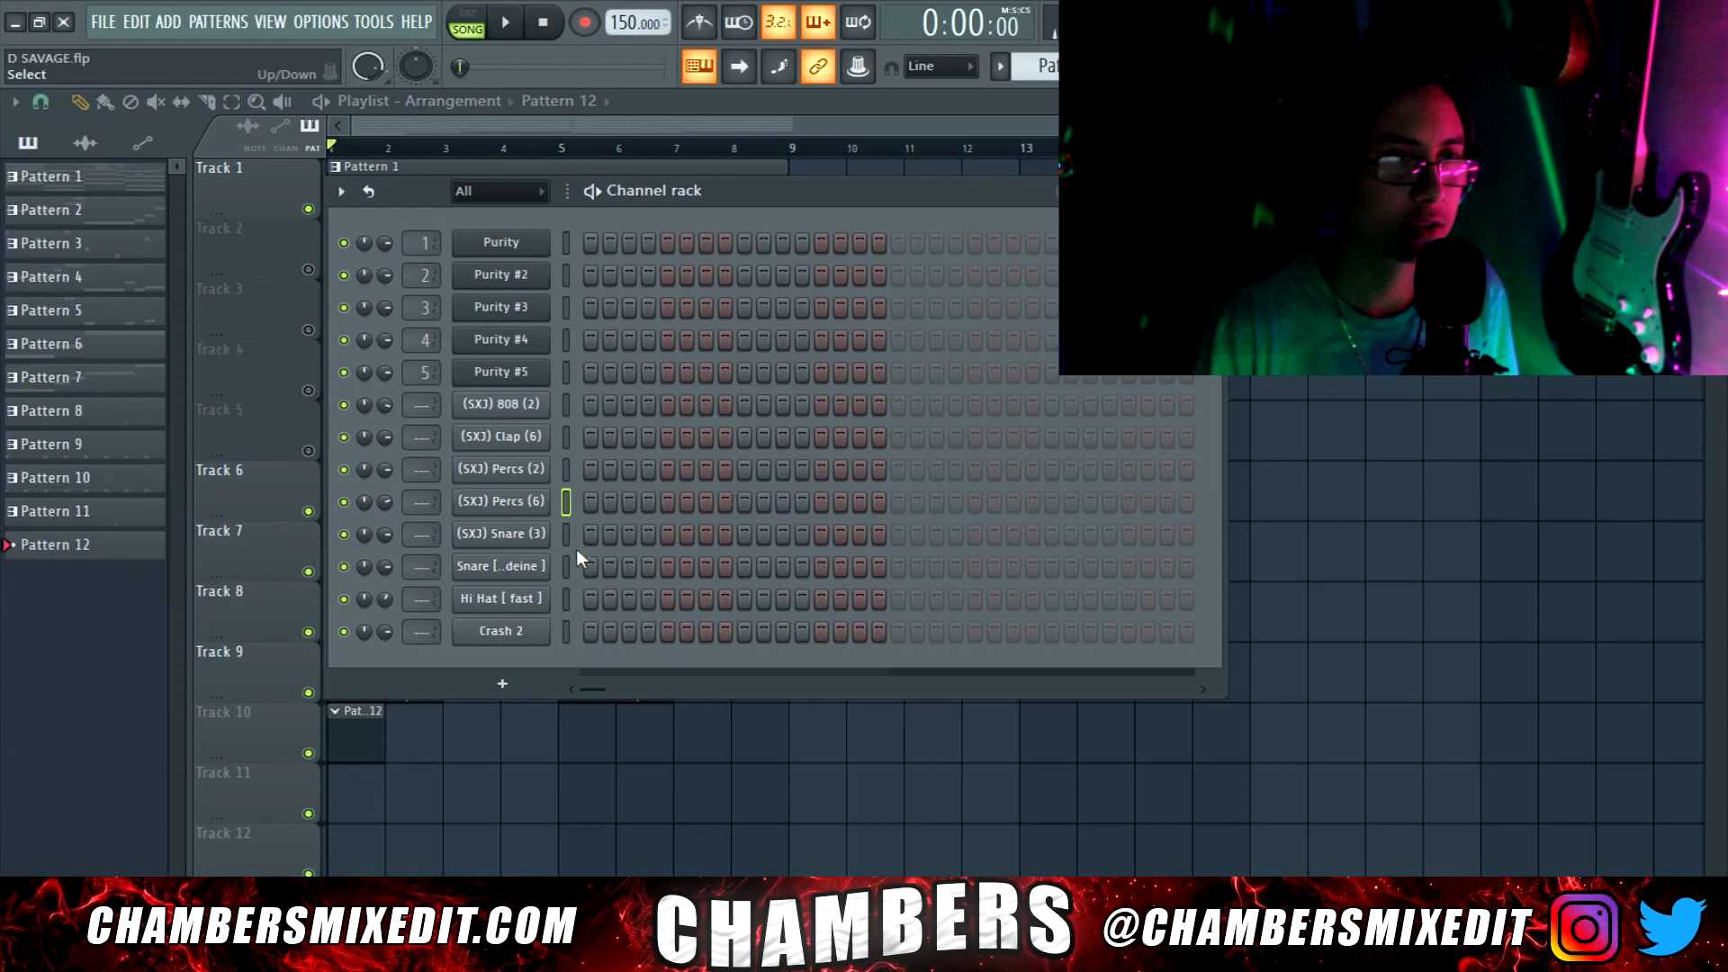
{"action": "left_click", "coordinate": [629, 566]}
{"action": "key", "text": "space"}
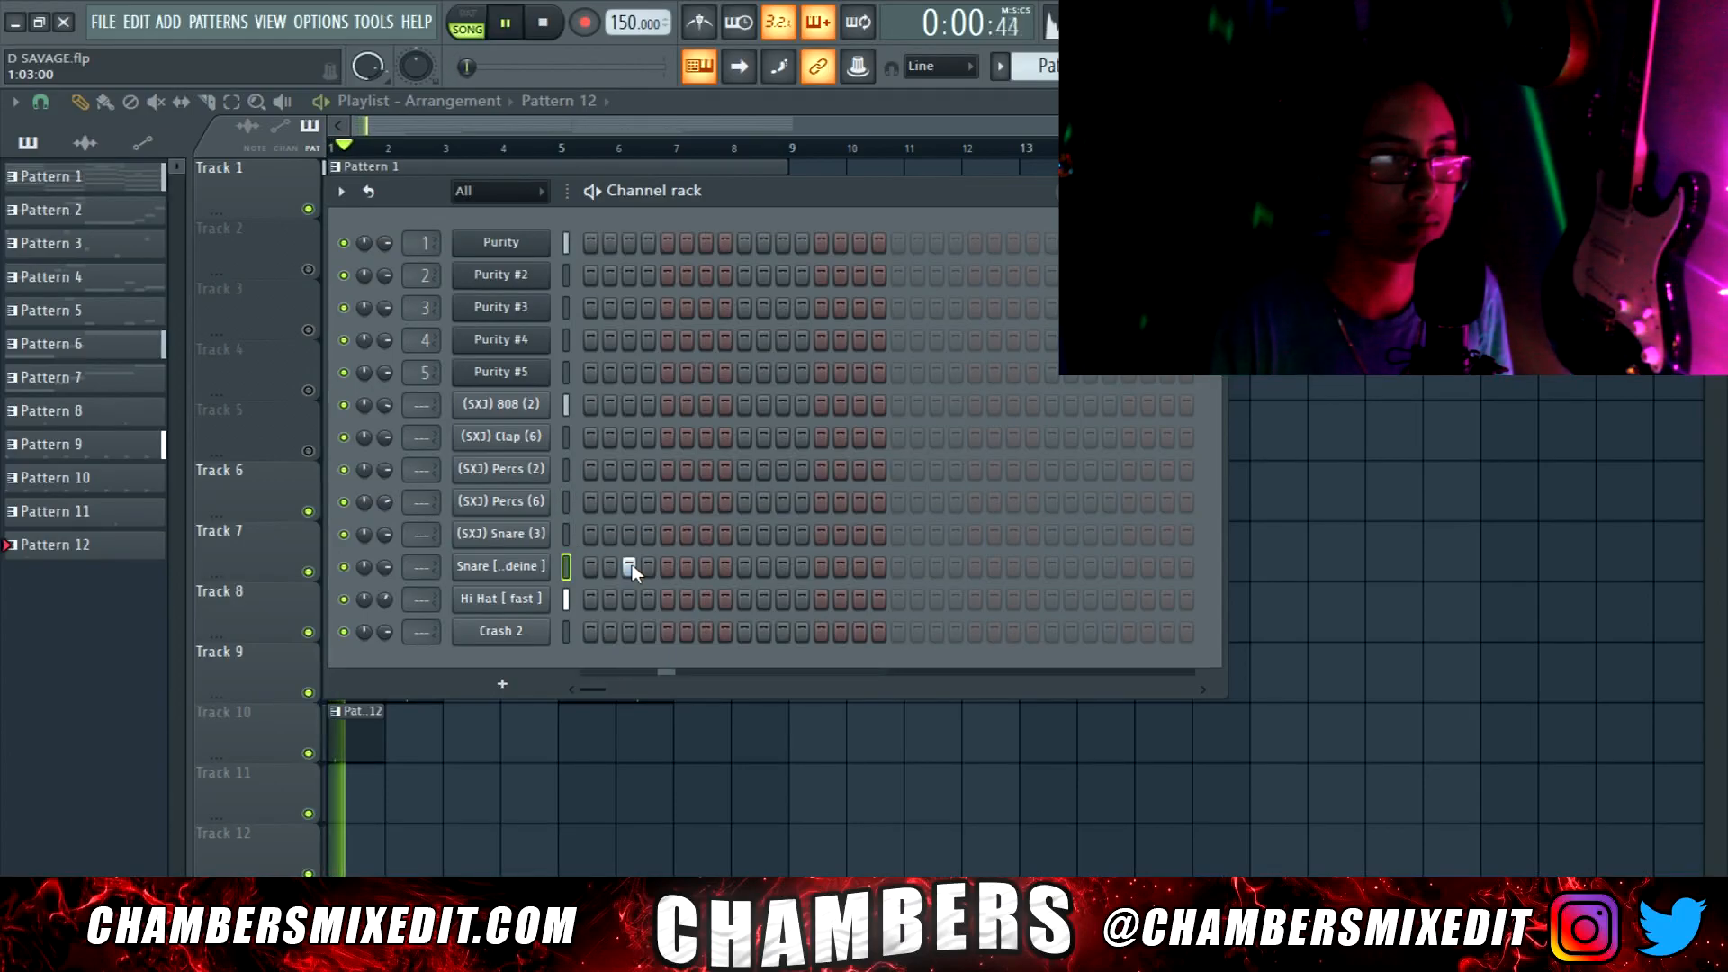
{"action": "left_click", "coordinate": [936, 566]}
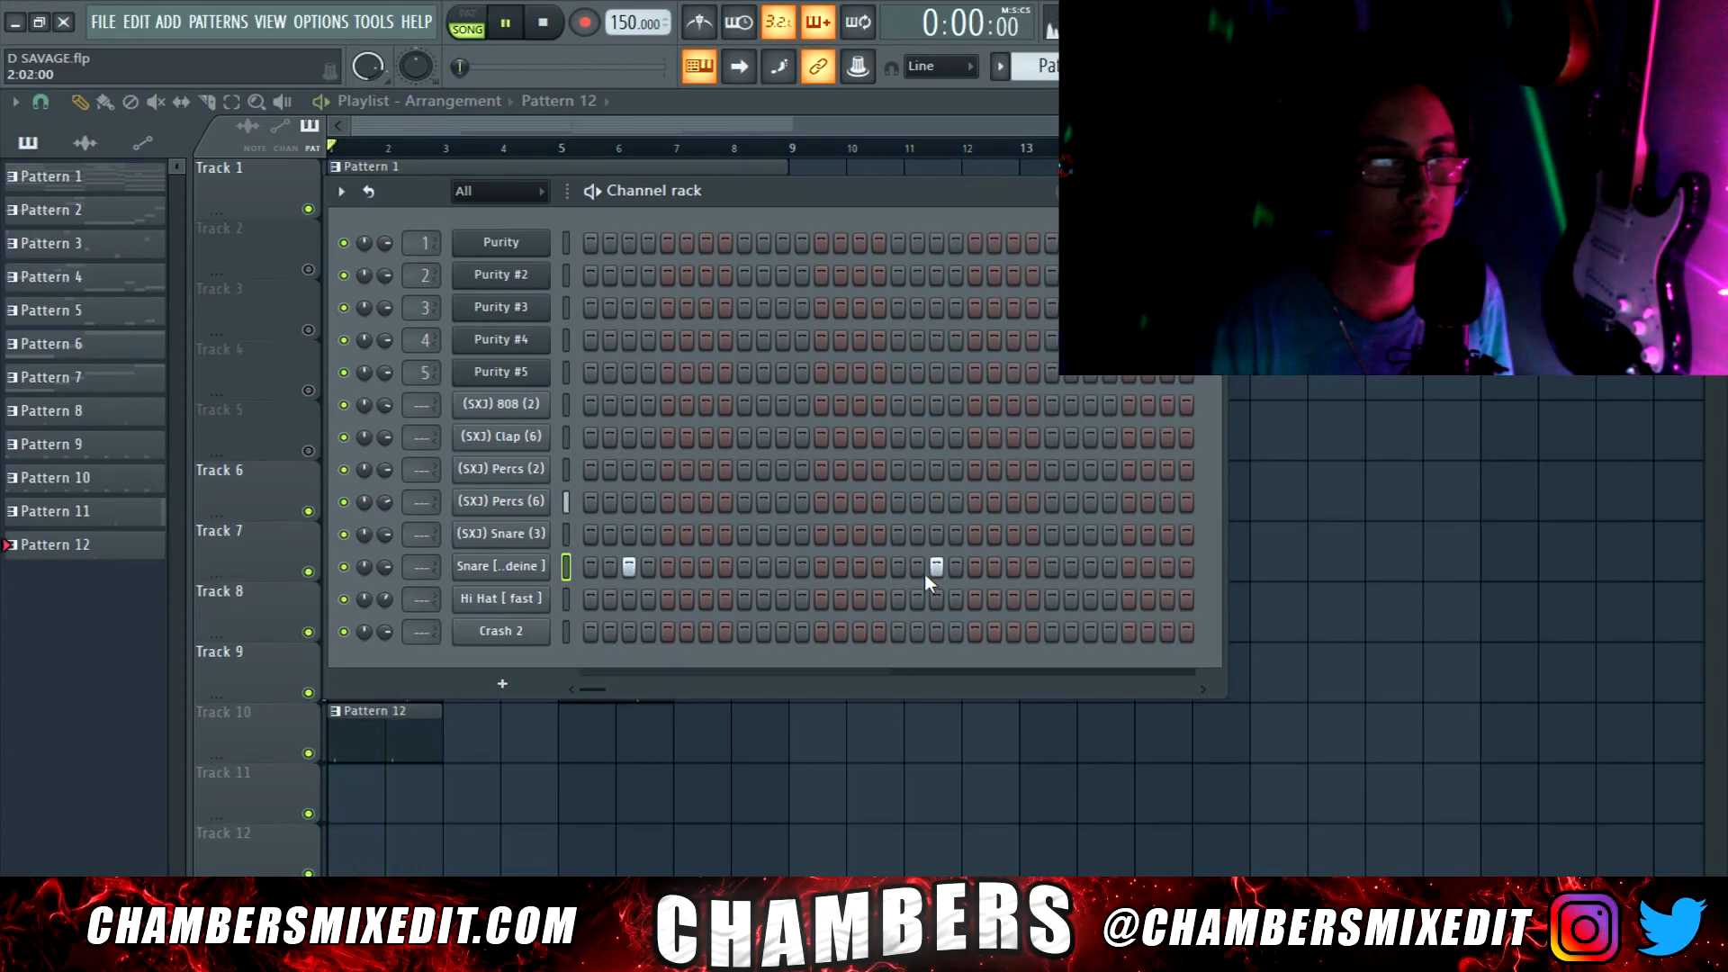
Program Pattern 13 with Snare [ Codeine ] hits on steps 15 and 19, and alternate Patterns 12 and 13 on Track 10 across bars 1 to 8
{"action": "left_click", "coordinate": [858, 536]}
{"action": "right_click", "coordinate": [861, 537]}
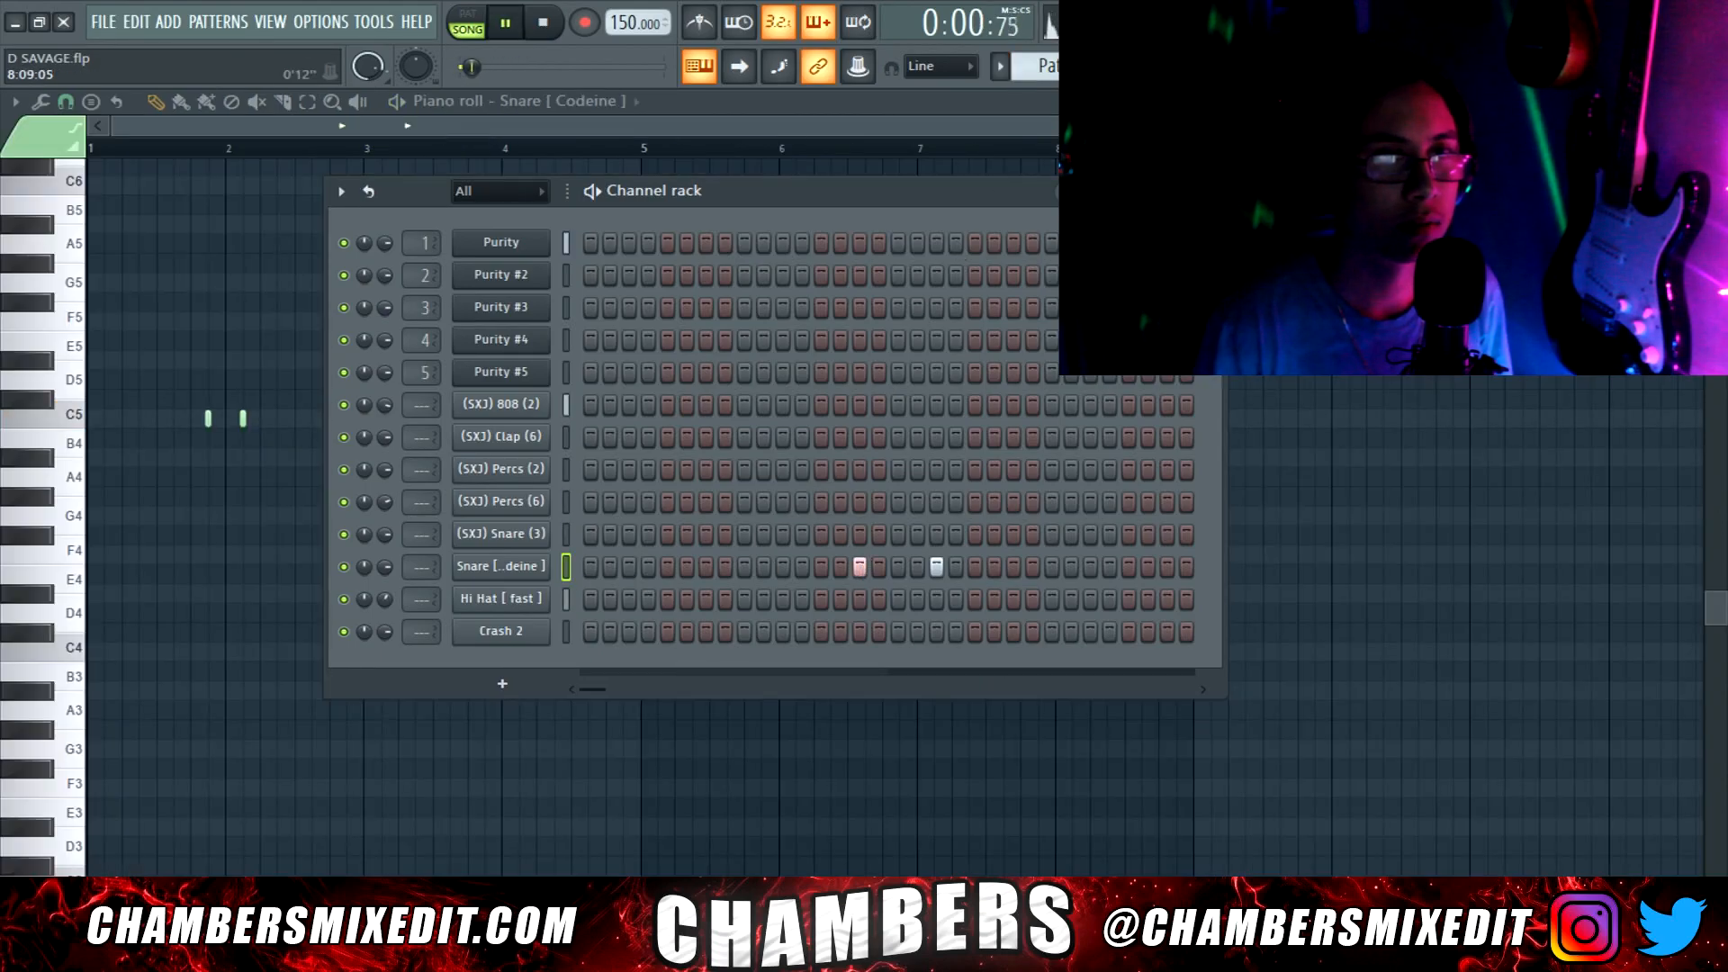
{"action": "key", "text": "F5"}
{"action": "left_click_drag", "start_coordinate": [529, 711], "coordinate": [346, 736]}
{"action": "key", "text": "ctrl+b"}
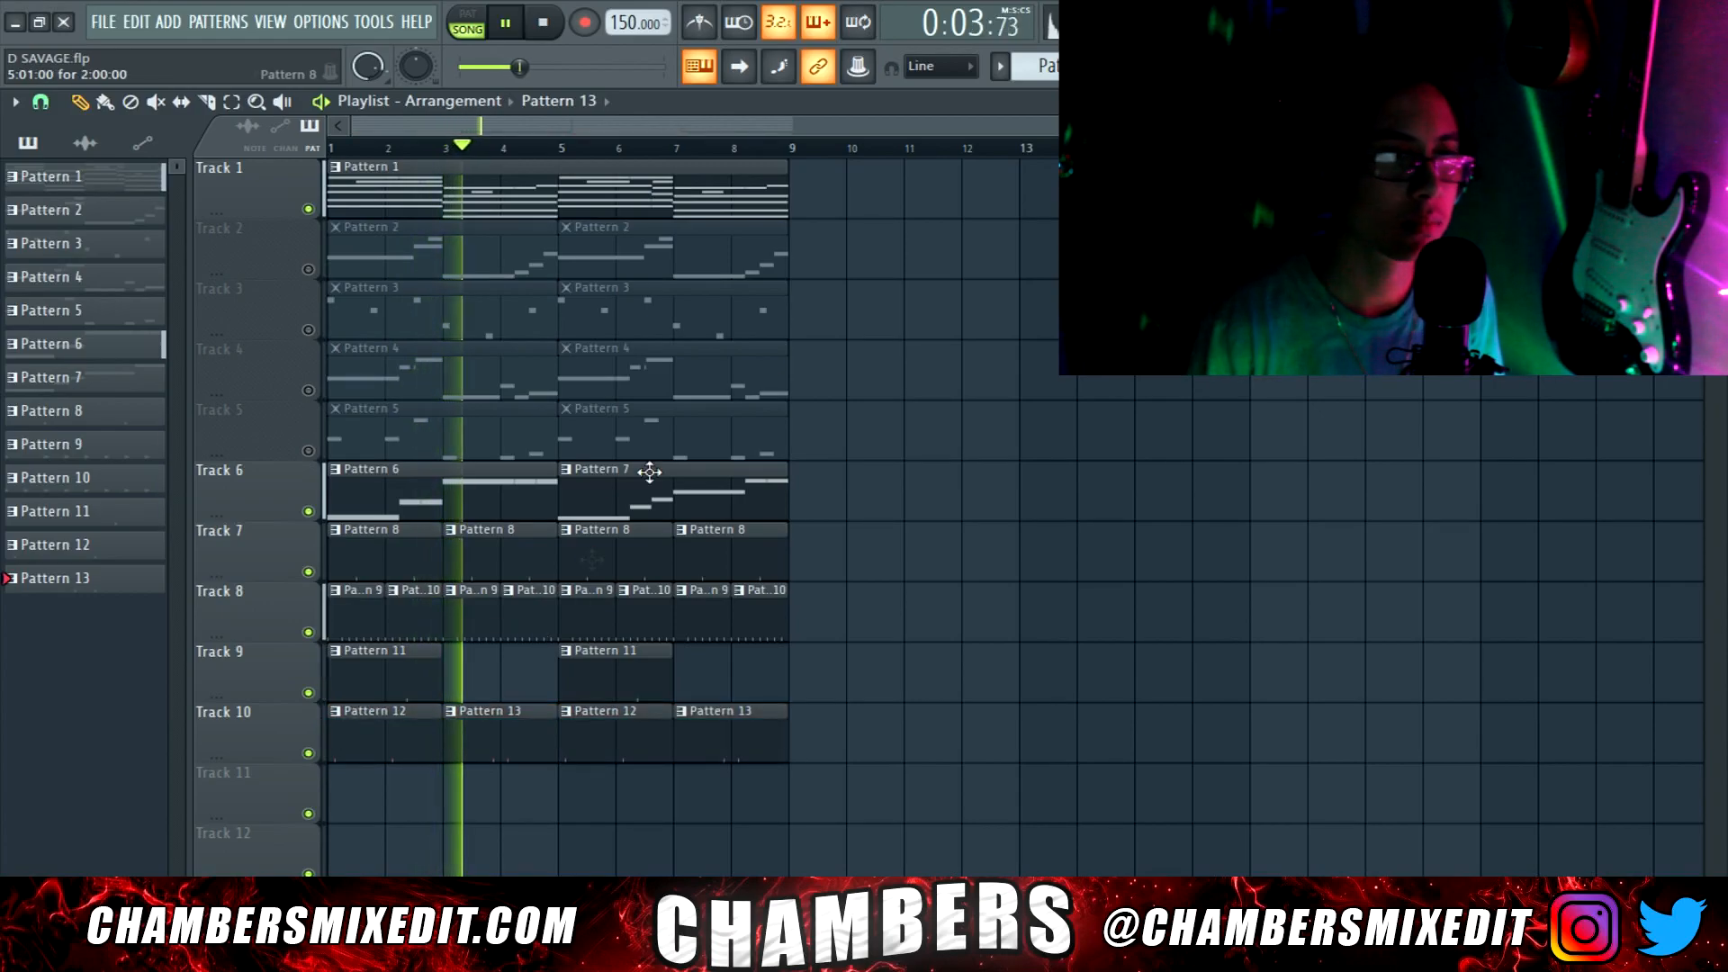
Move the Pattern 11 clips on Track 9 to bars 3 and 7
{"action": "key", "text": "space"}
{"action": "left_click_drag", "start_coordinate": [594, 667], "coordinate": [494, 679]}
{"action": "left_click", "coordinate": [494, 678]}
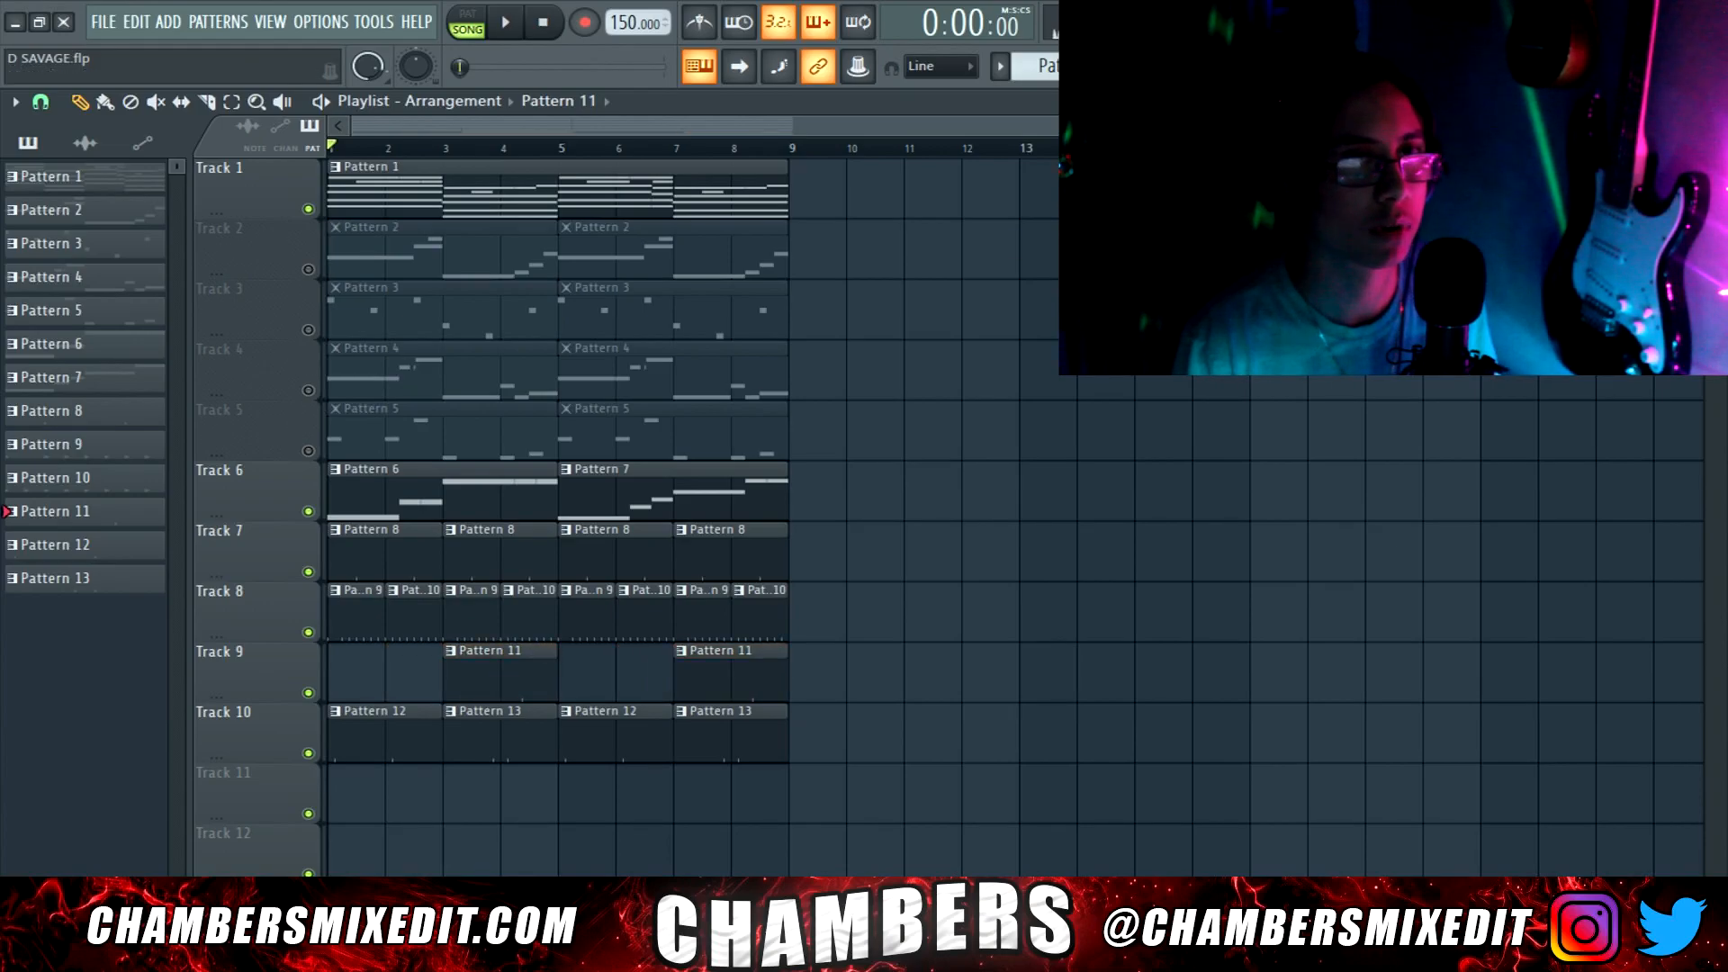
Create Pattern 14 and place it on Track 11 at bars 1 and 5
{"action": "key", "text": "F4"}
{"action": "key", "text": "space"}
{"action": "left_click", "coordinate": [348, 792]}
{"action": "key", "text": "space"}
Select the (SXJ) Percs (2) channel for Pattern 15 and move the Pattern 15 clip on Track 12 to bar 4
{"action": "key", "text": "F6"}
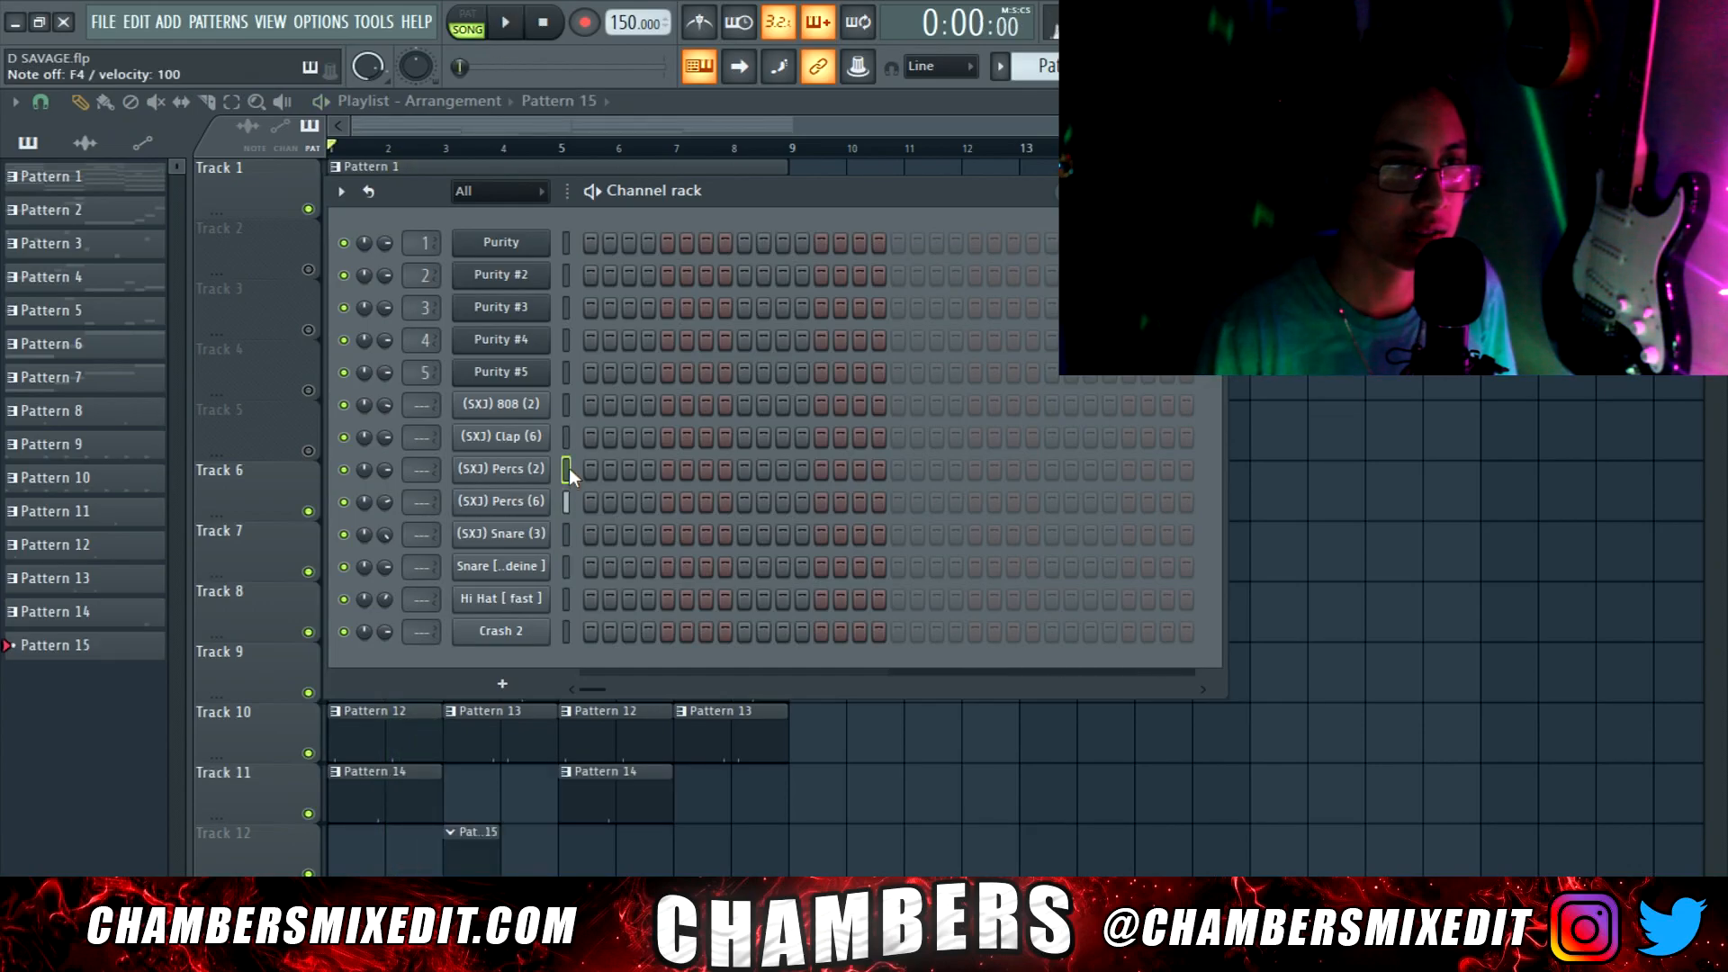
{"action": "left_click", "coordinate": [566, 469]}
{"action": "left_click_drag", "start_coordinate": [479, 862], "coordinate": [526, 865]}
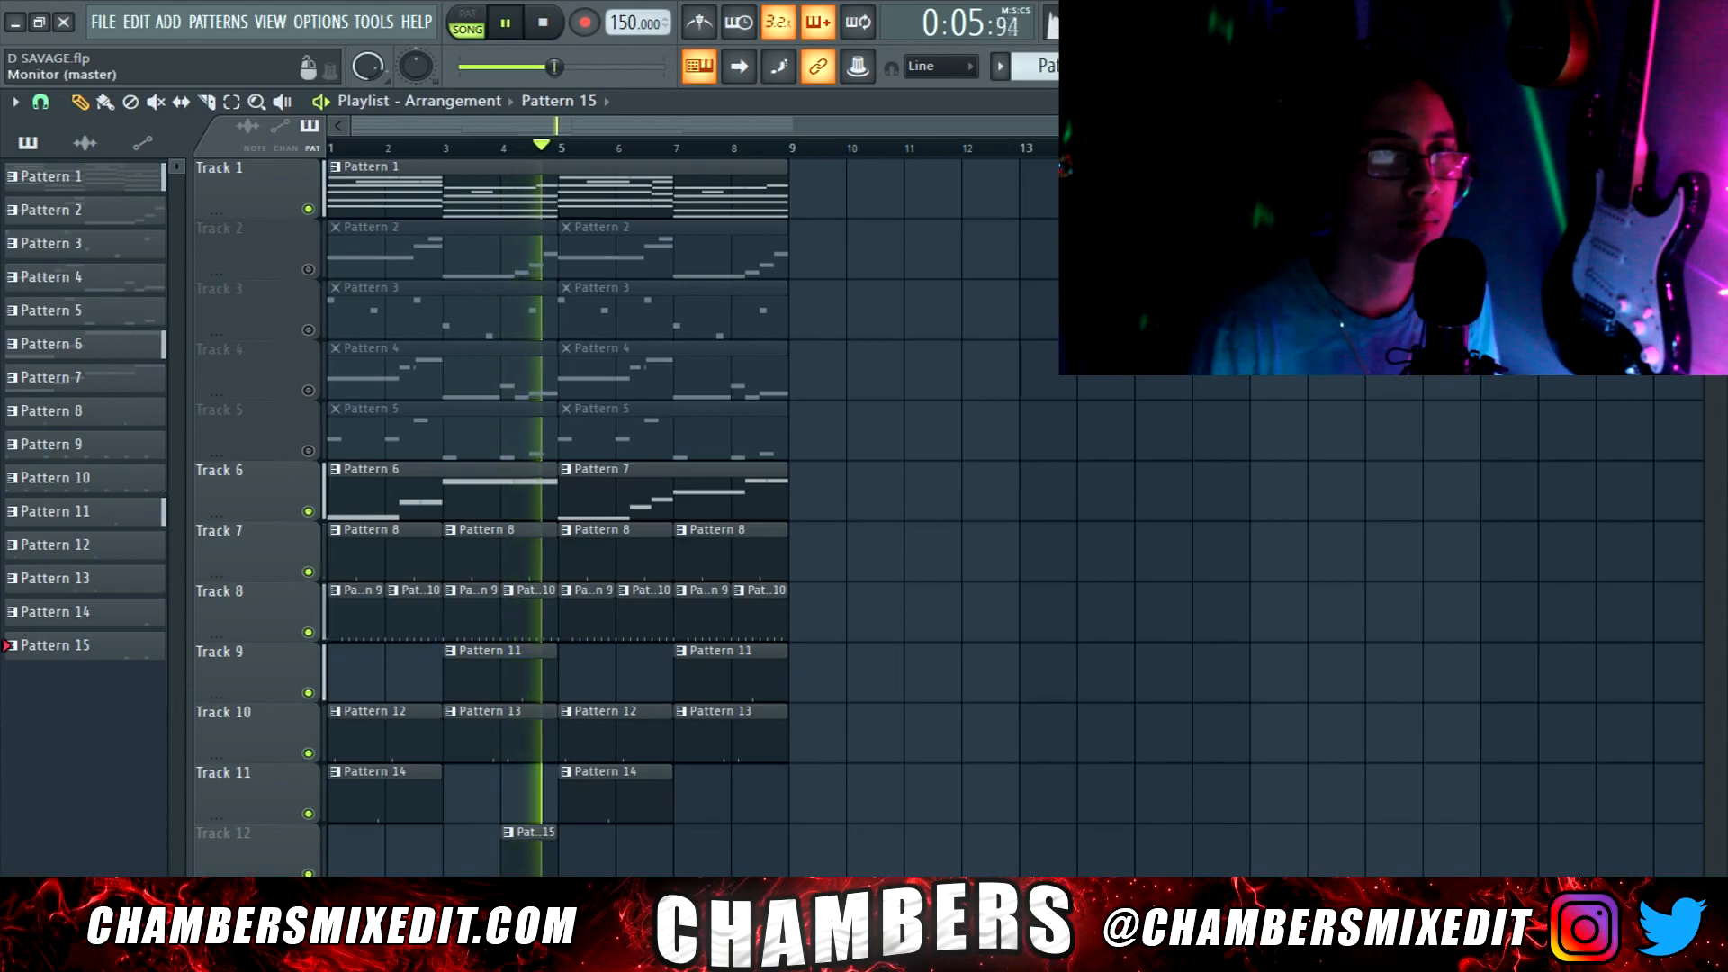
Create Pattern 16, place it at bar 8 of Track 12, and set the playback position to bar 8
{"action": "left_click", "coordinate": [1161, 66]}
{"action": "left_click", "coordinate": [768, 828]}
{"action": "key", "text": "space"}
{"action": "left_click", "coordinate": [745, 150]}
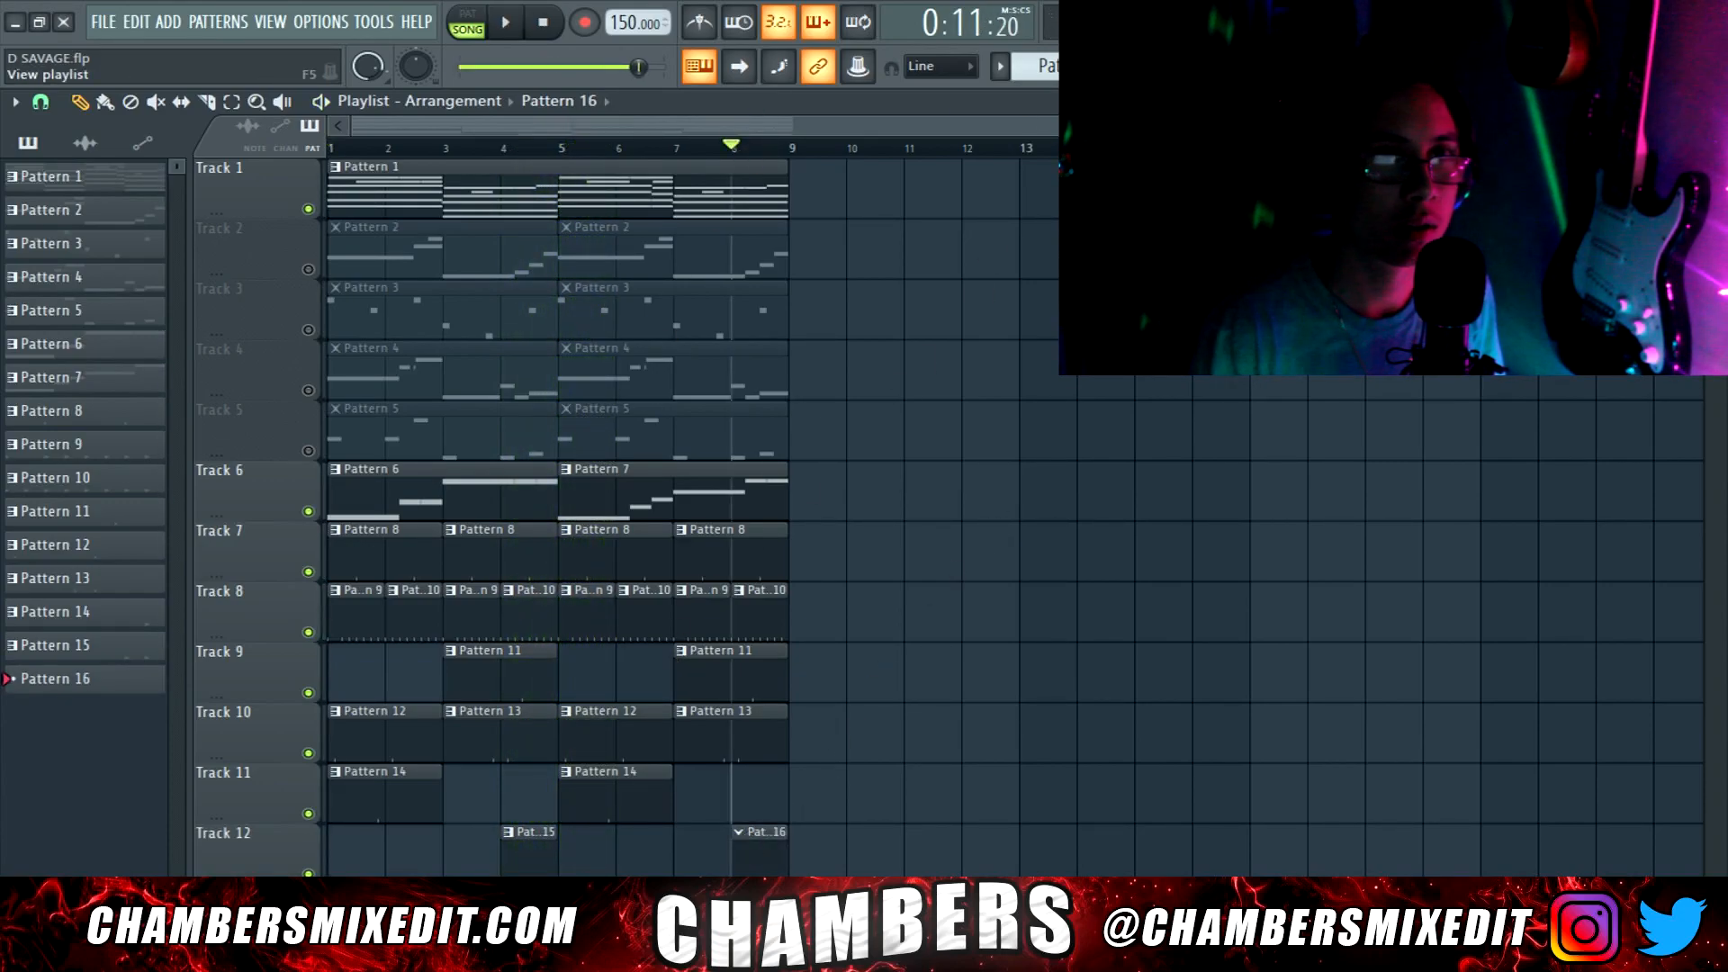
{"action": "key", "text": "F6"}
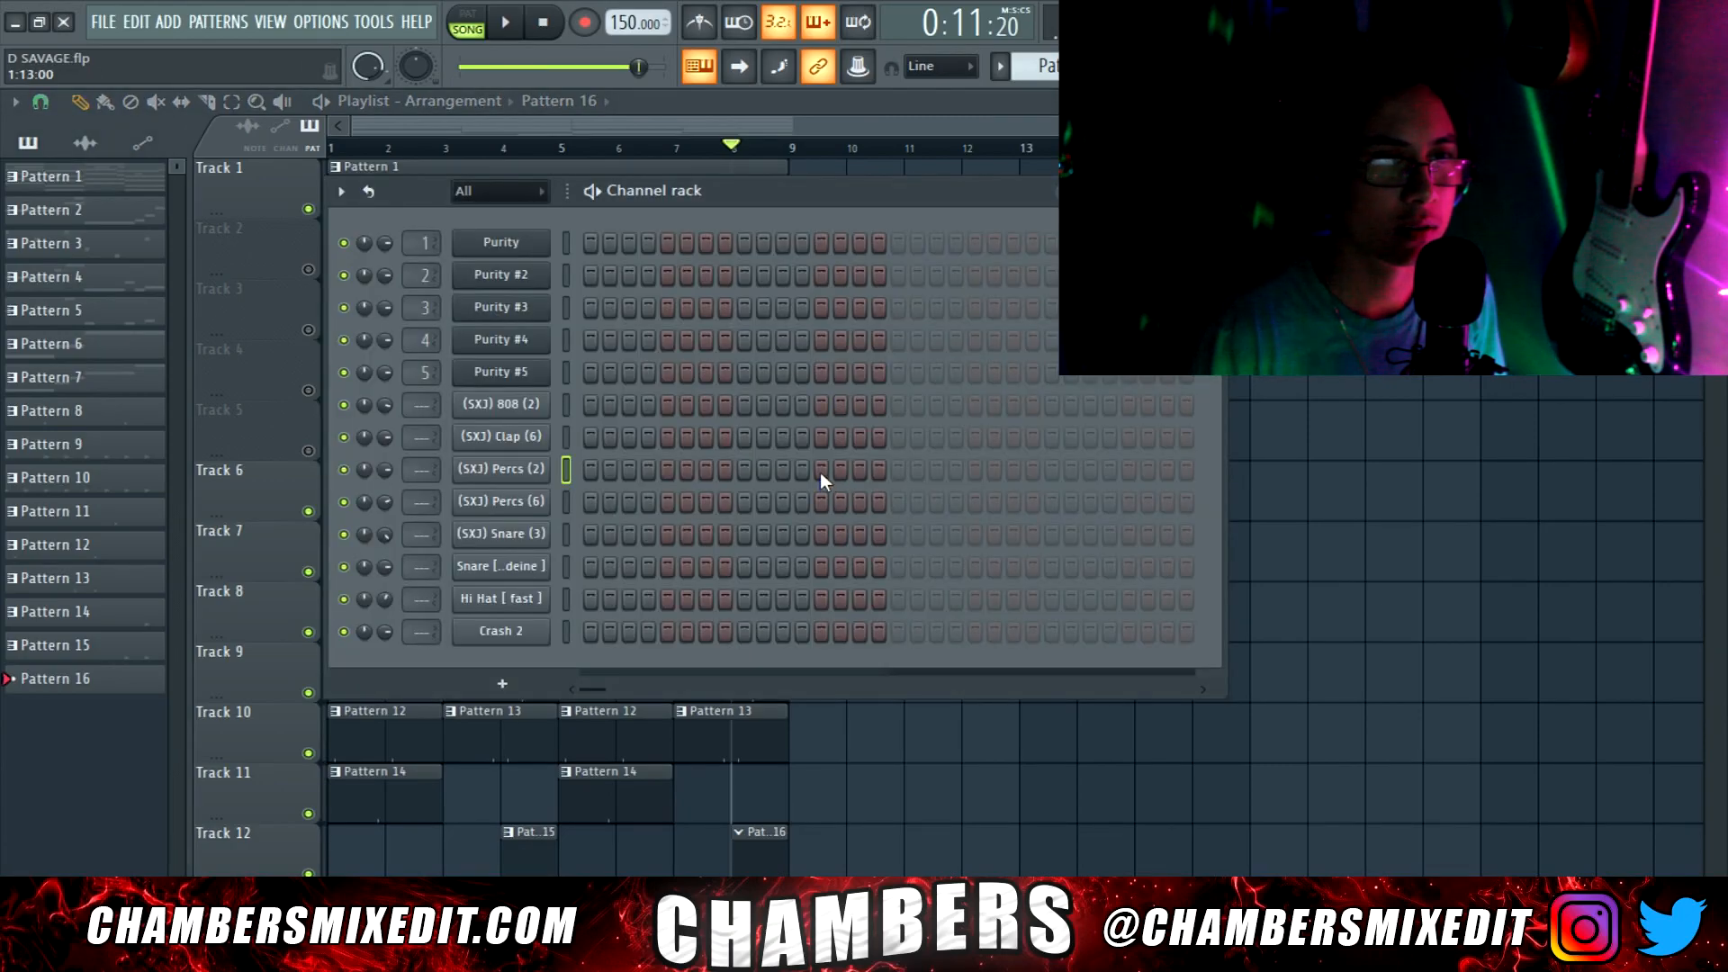
Program (SXJ) Percs (2) in Pattern 16 with hits on steps 11, 13, 14 and 15
{"action": "left_click", "coordinate": [783, 469]}
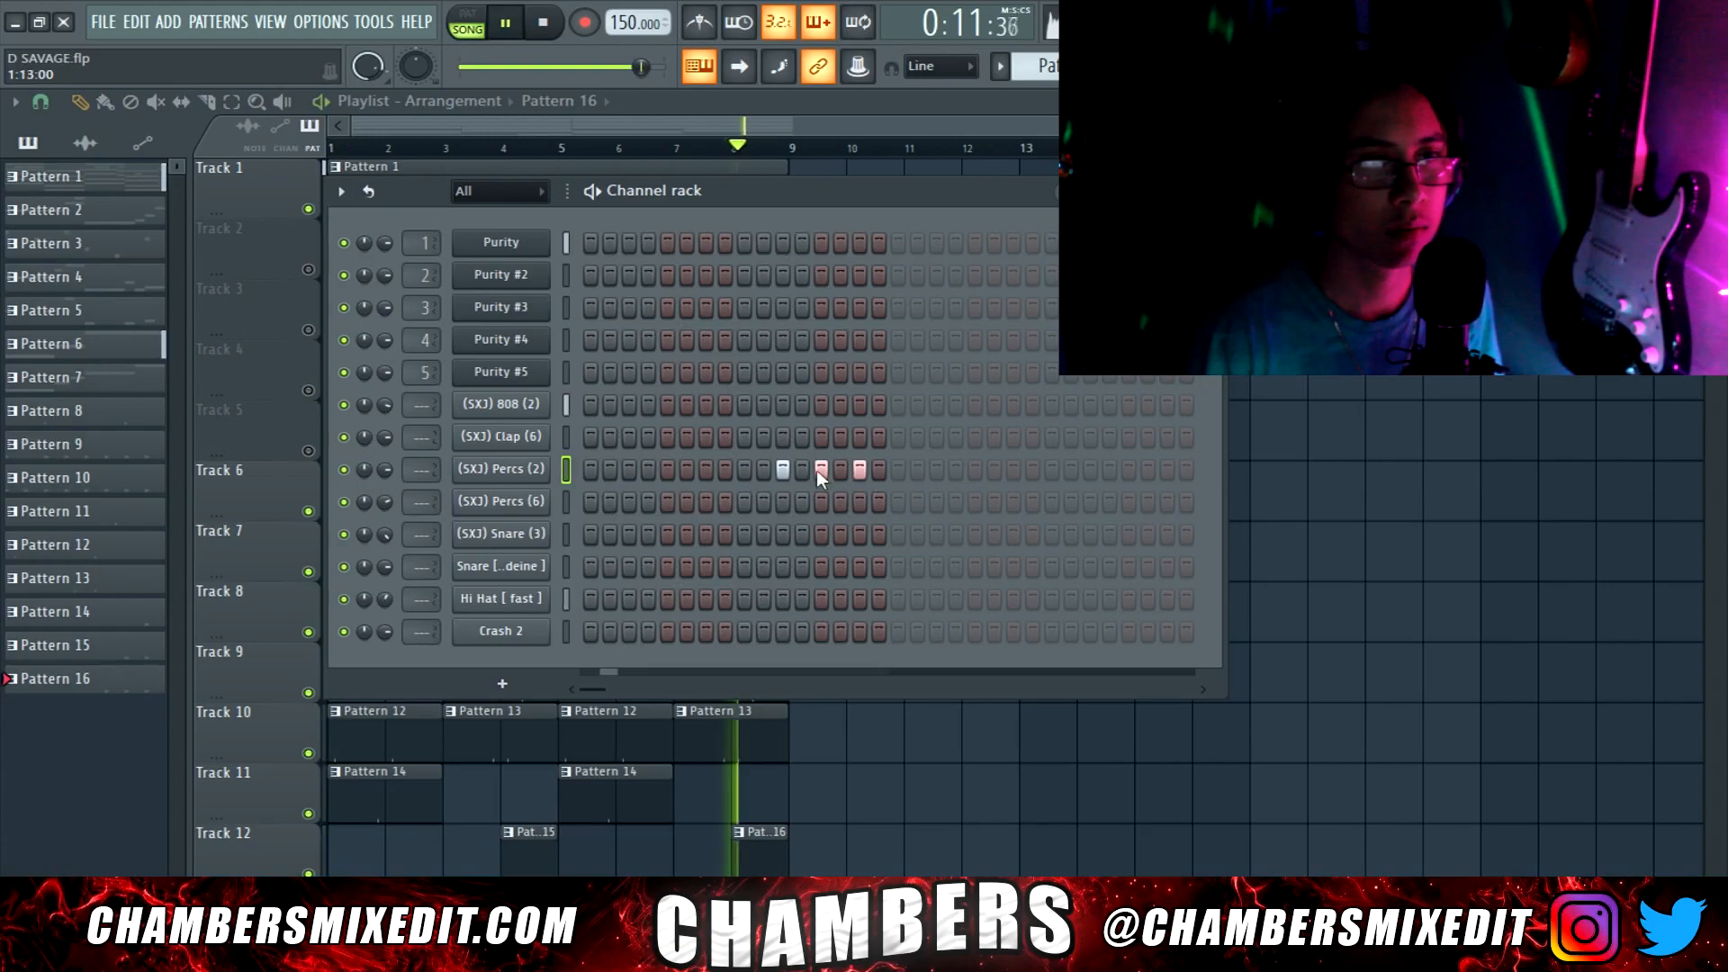
{"action": "left_click", "coordinate": [802, 469]}
{"action": "right_click", "coordinate": [802, 469]}
{"action": "right_click", "coordinate": [783, 469]}
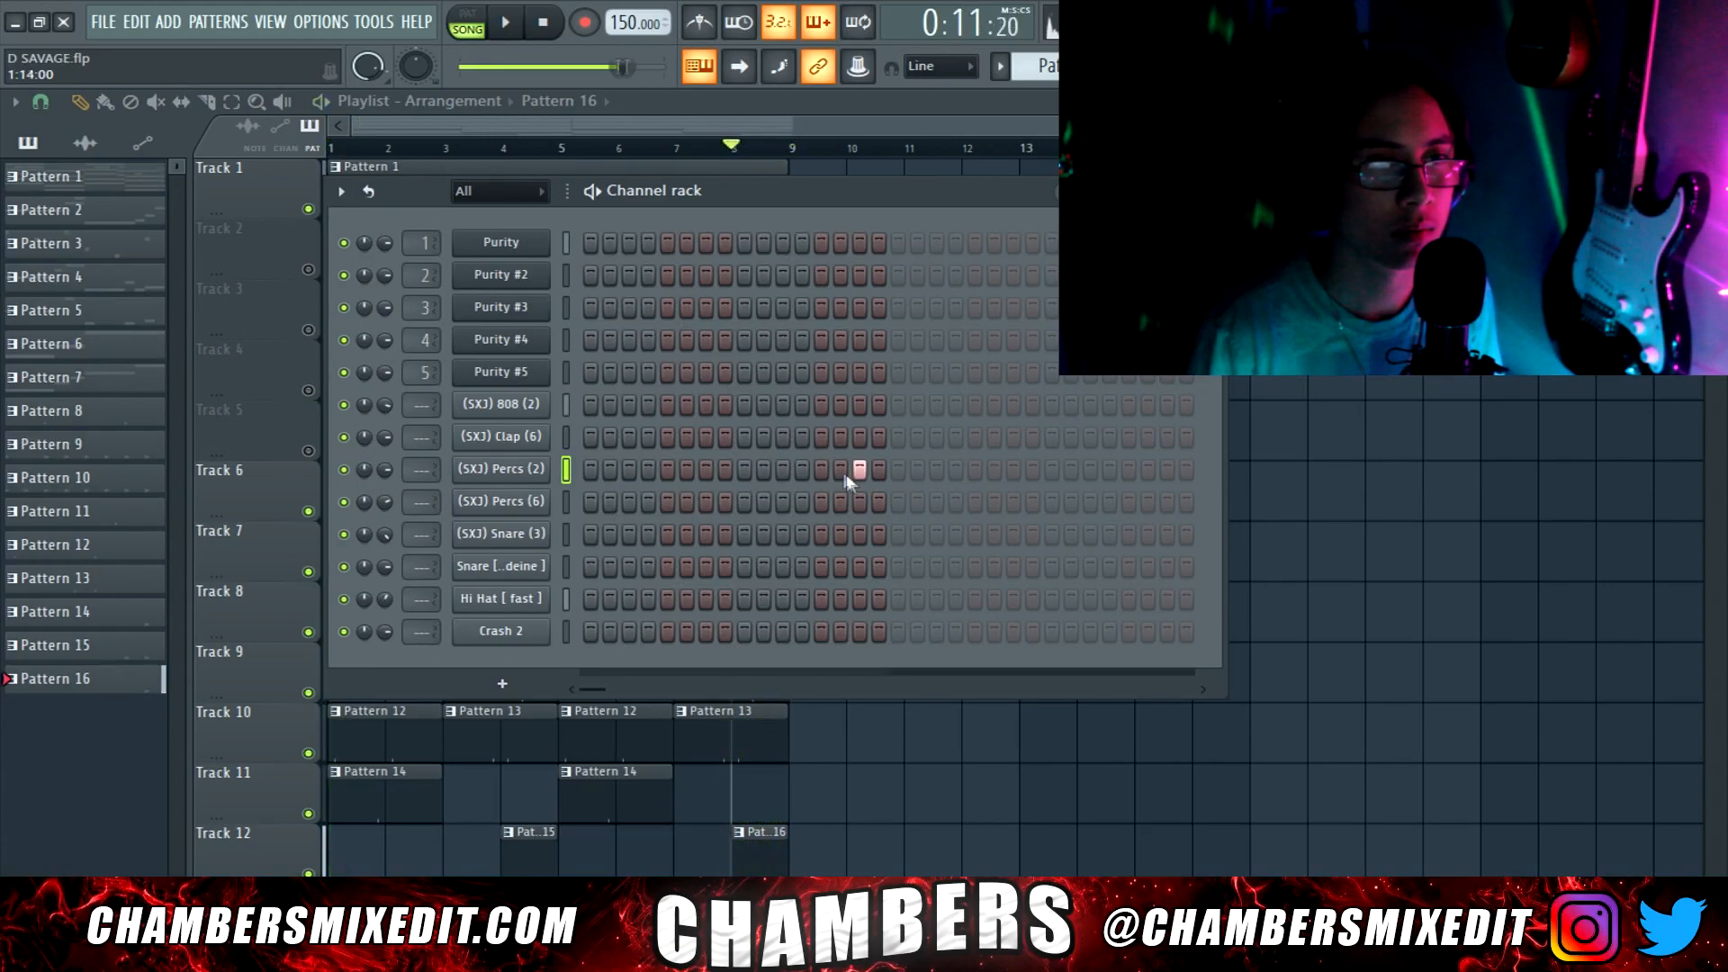
{"action": "left_click", "coordinate": [823, 469]}
{"action": "left_click", "coordinate": [841, 469]}
{"action": "left_click", "coordinate": [783, 468]}
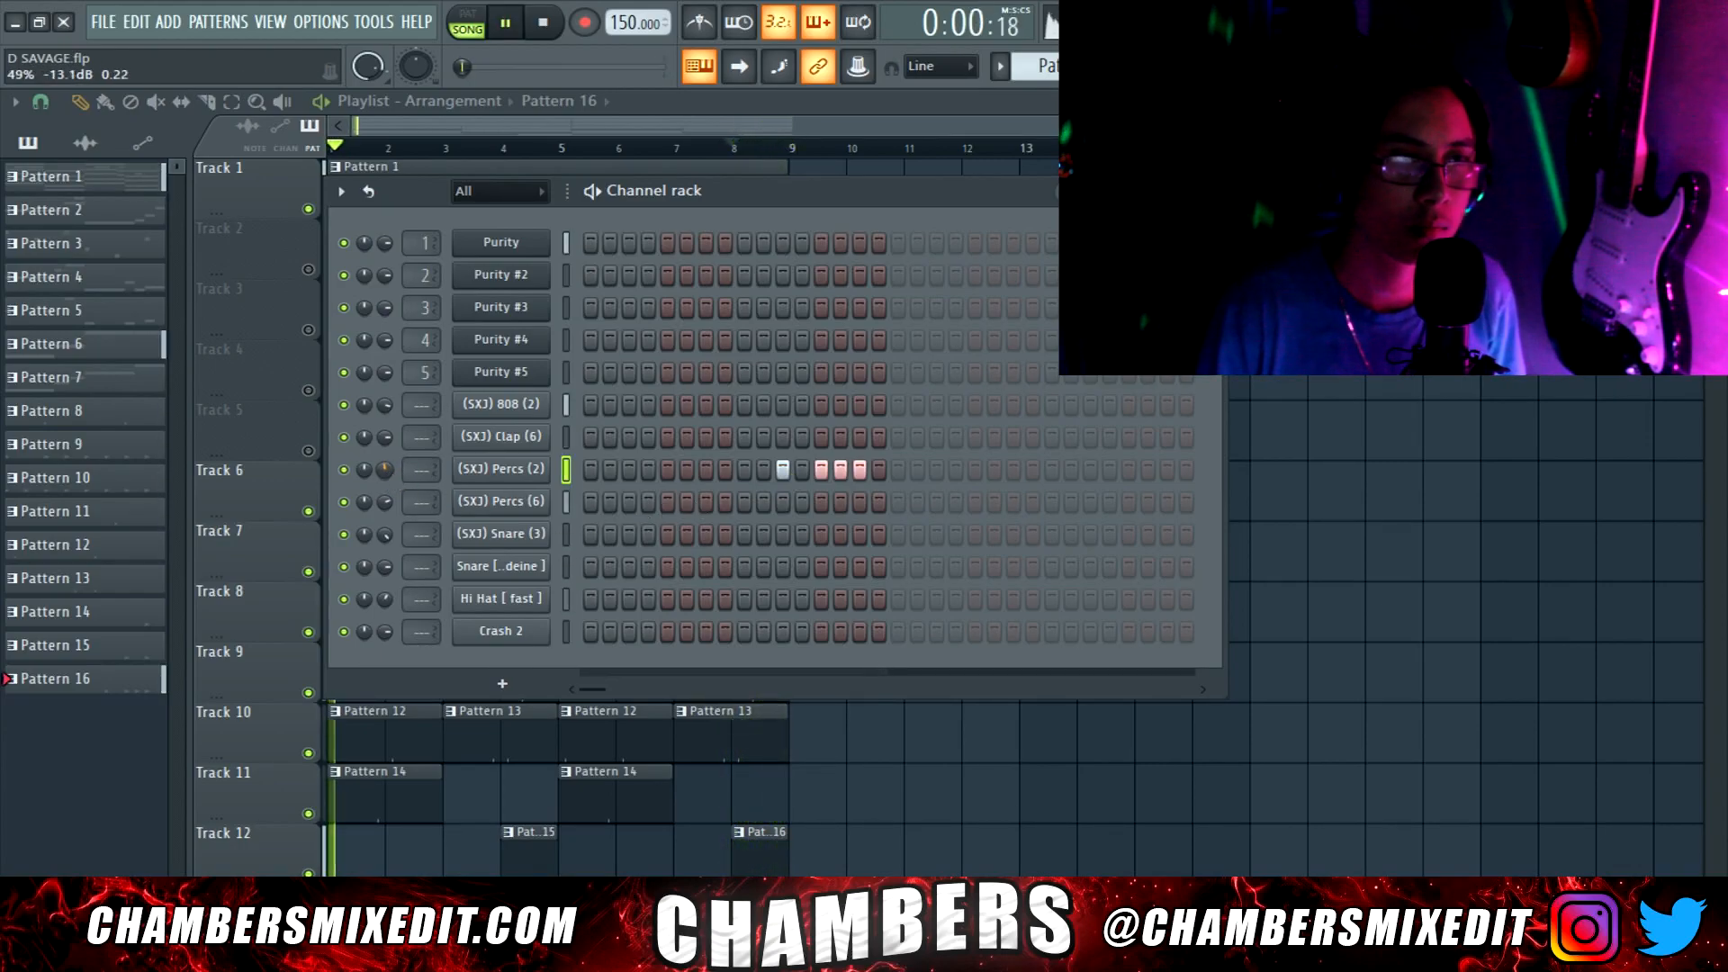
Find the Open Hat [ Zay ] sample in the browser and load it as a new channel
{"action": "key", "text": "space"}
{"action": "scroll", "coordinate": [387, 466], "scroll_direction": "up", "scroll_amount": 3}
{"action": "key", "text": "space"}
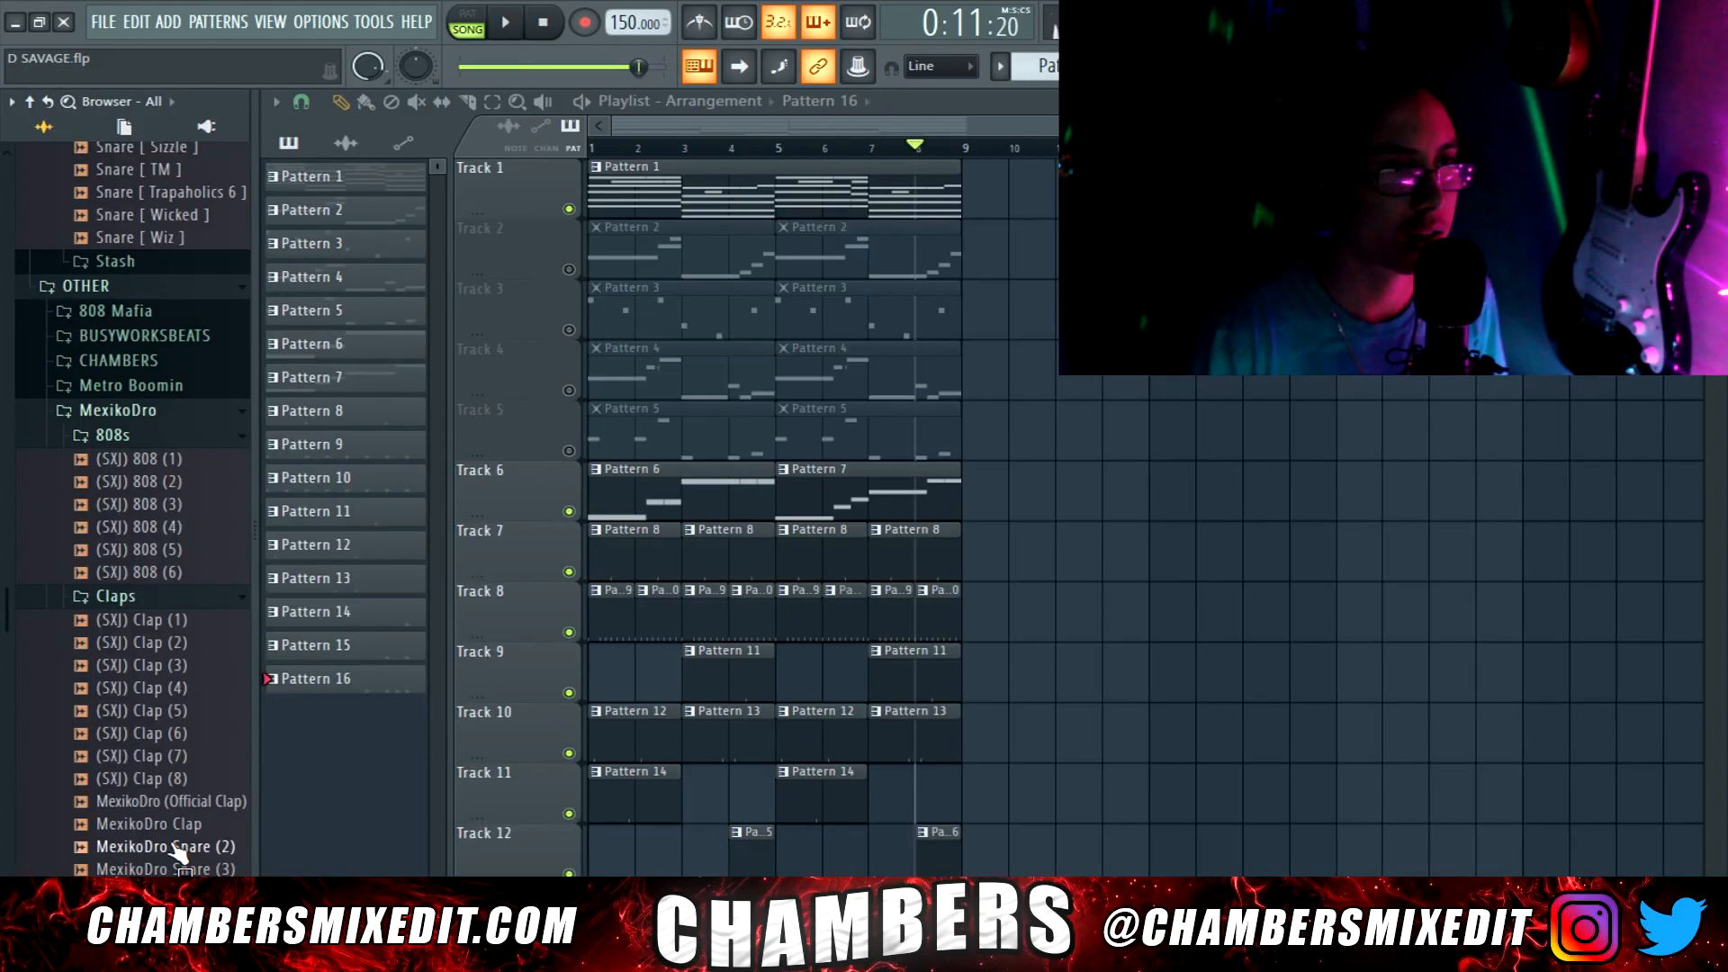
{"action": "scroll", "coordinate": [135, 841], "scroll_direction": "up", "scroll_amount": 10}
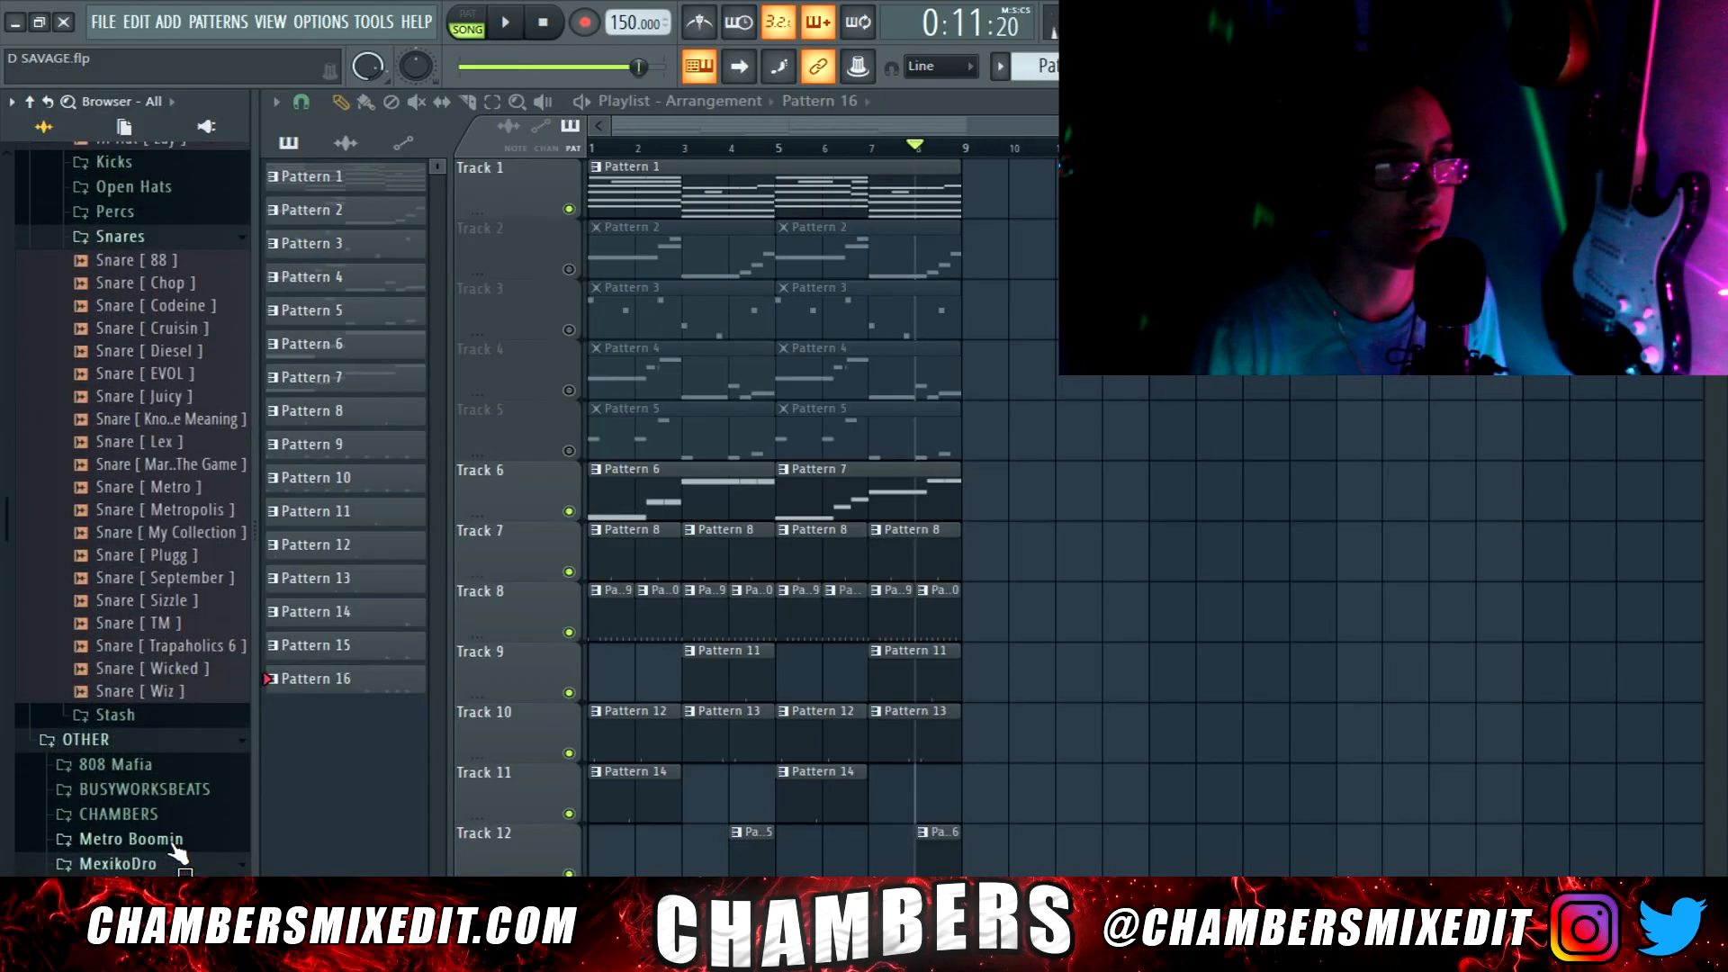
{"action": "left_click_drag", "start_coordinate": [148, 734], "coordinate": [513, 371]}
Set the open hat's volume envelope to full hold with no attack, decay, sustain or release, and add a hit on step 21
{"action": "left_click", "coordinate": [354, 239]}
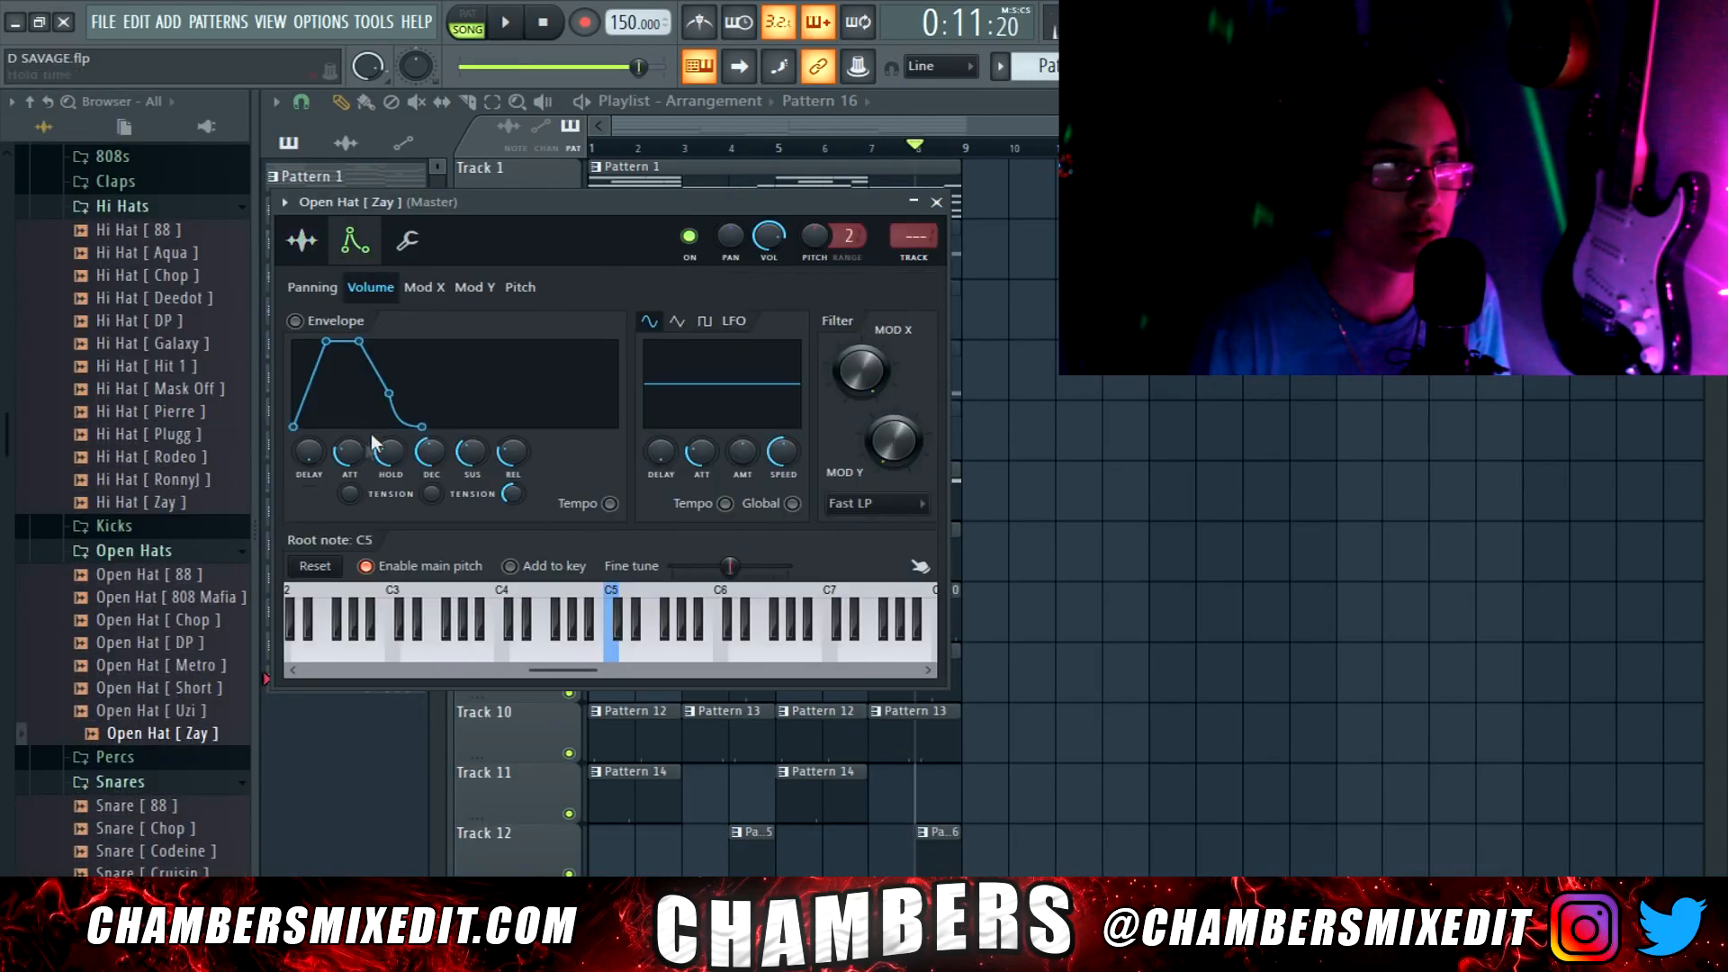
{"action": "left_click_drag", "start_coordinate": [389, 452], "coordinate": [514, 490]}
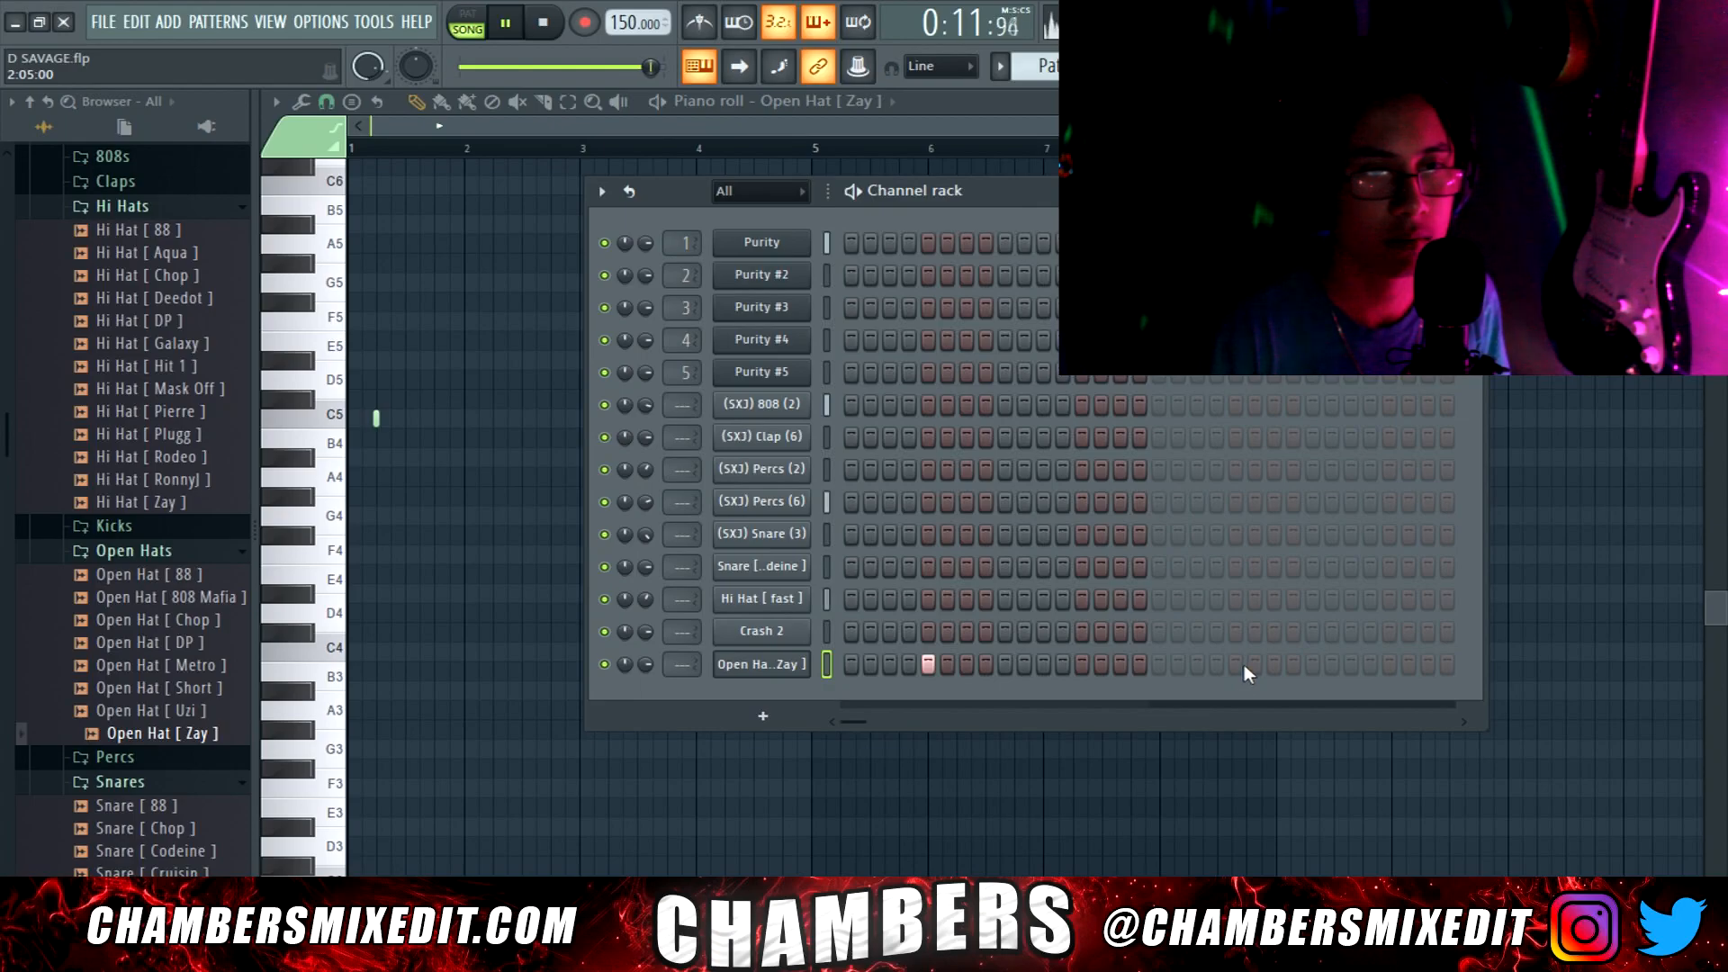
{"action": "left_click", "coordinate": [1235, 664]}
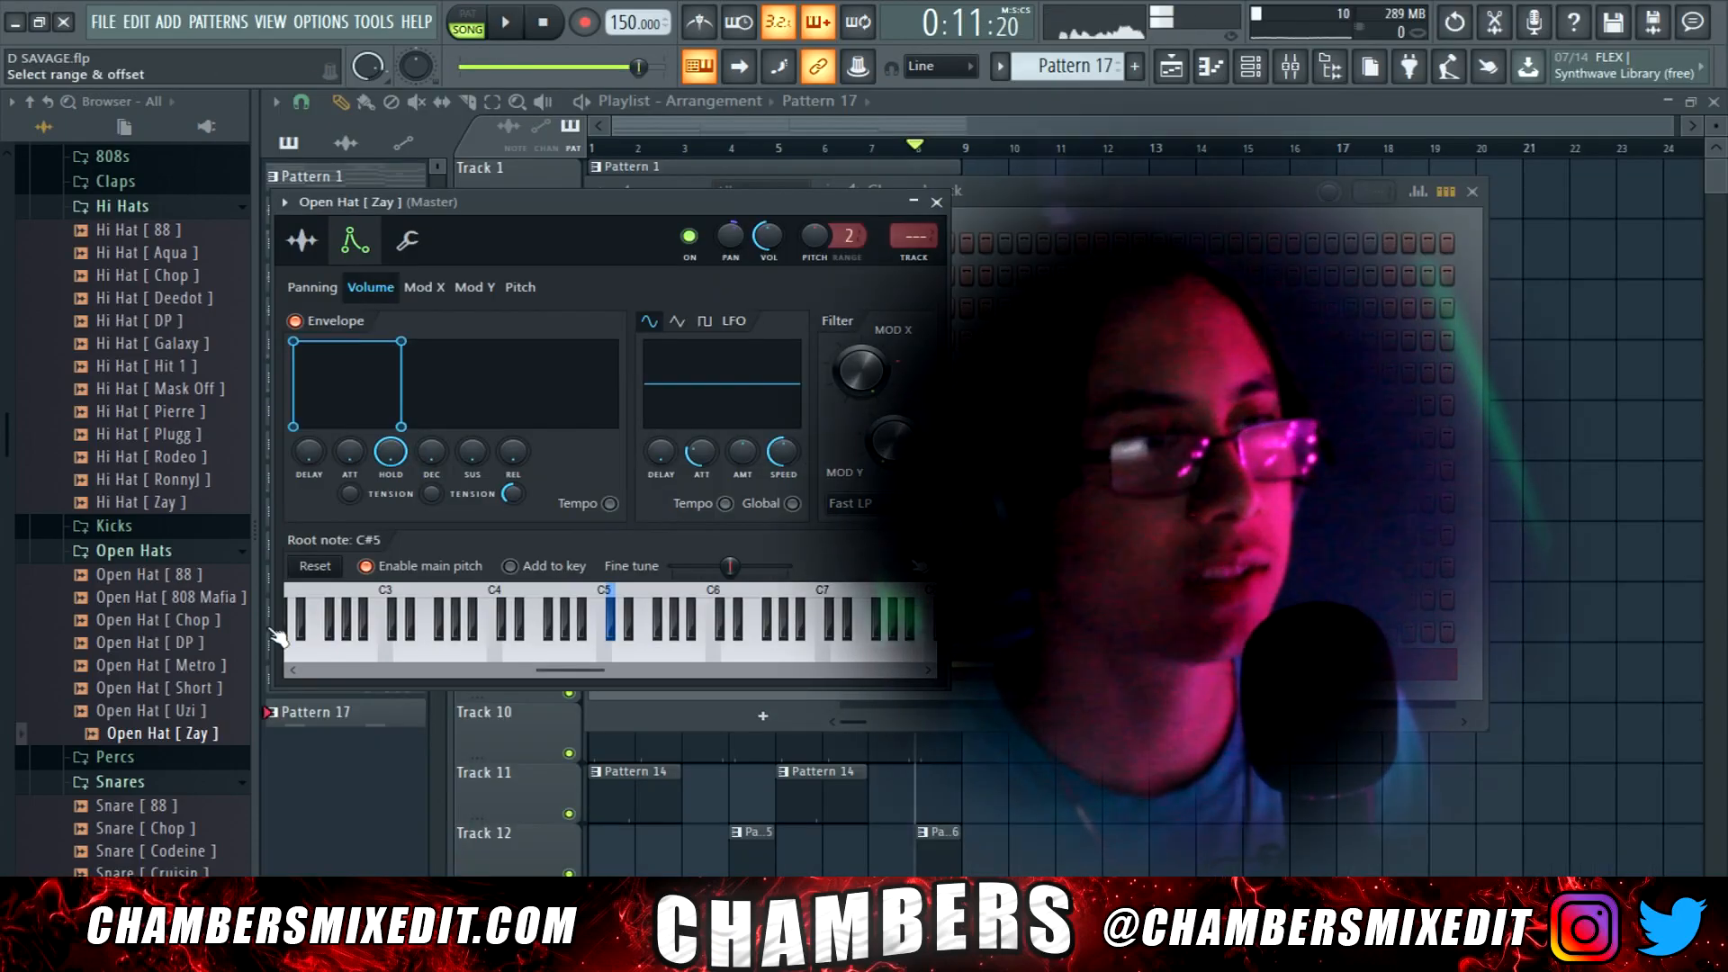
Replace the open hat channel's sample with Open Hat [ 808 Mafia ] and pan it slightly left
{"action": "left_click_drag", "start_coordinate": [216, 597], "coordinate": [230, 607]}
{"action": "right_click", "coordinate": [230, 605]}
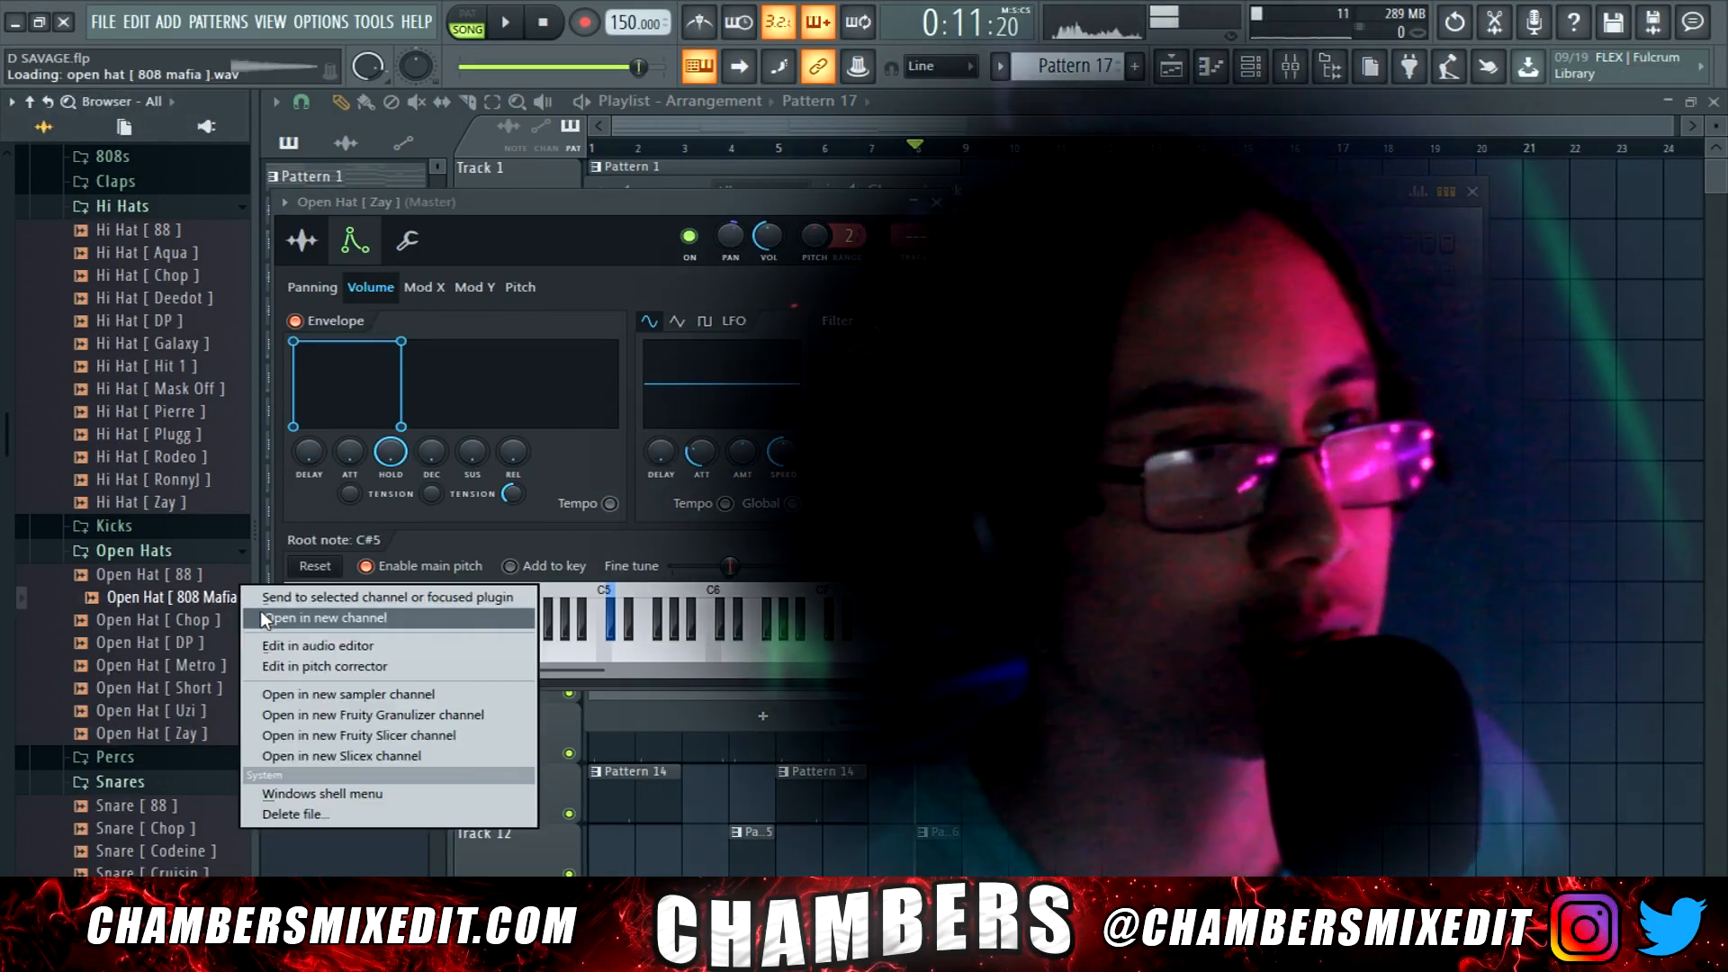
{"action": "left_click", "coordinate": [360, 594]}
{"action": "key", "text": "space"}
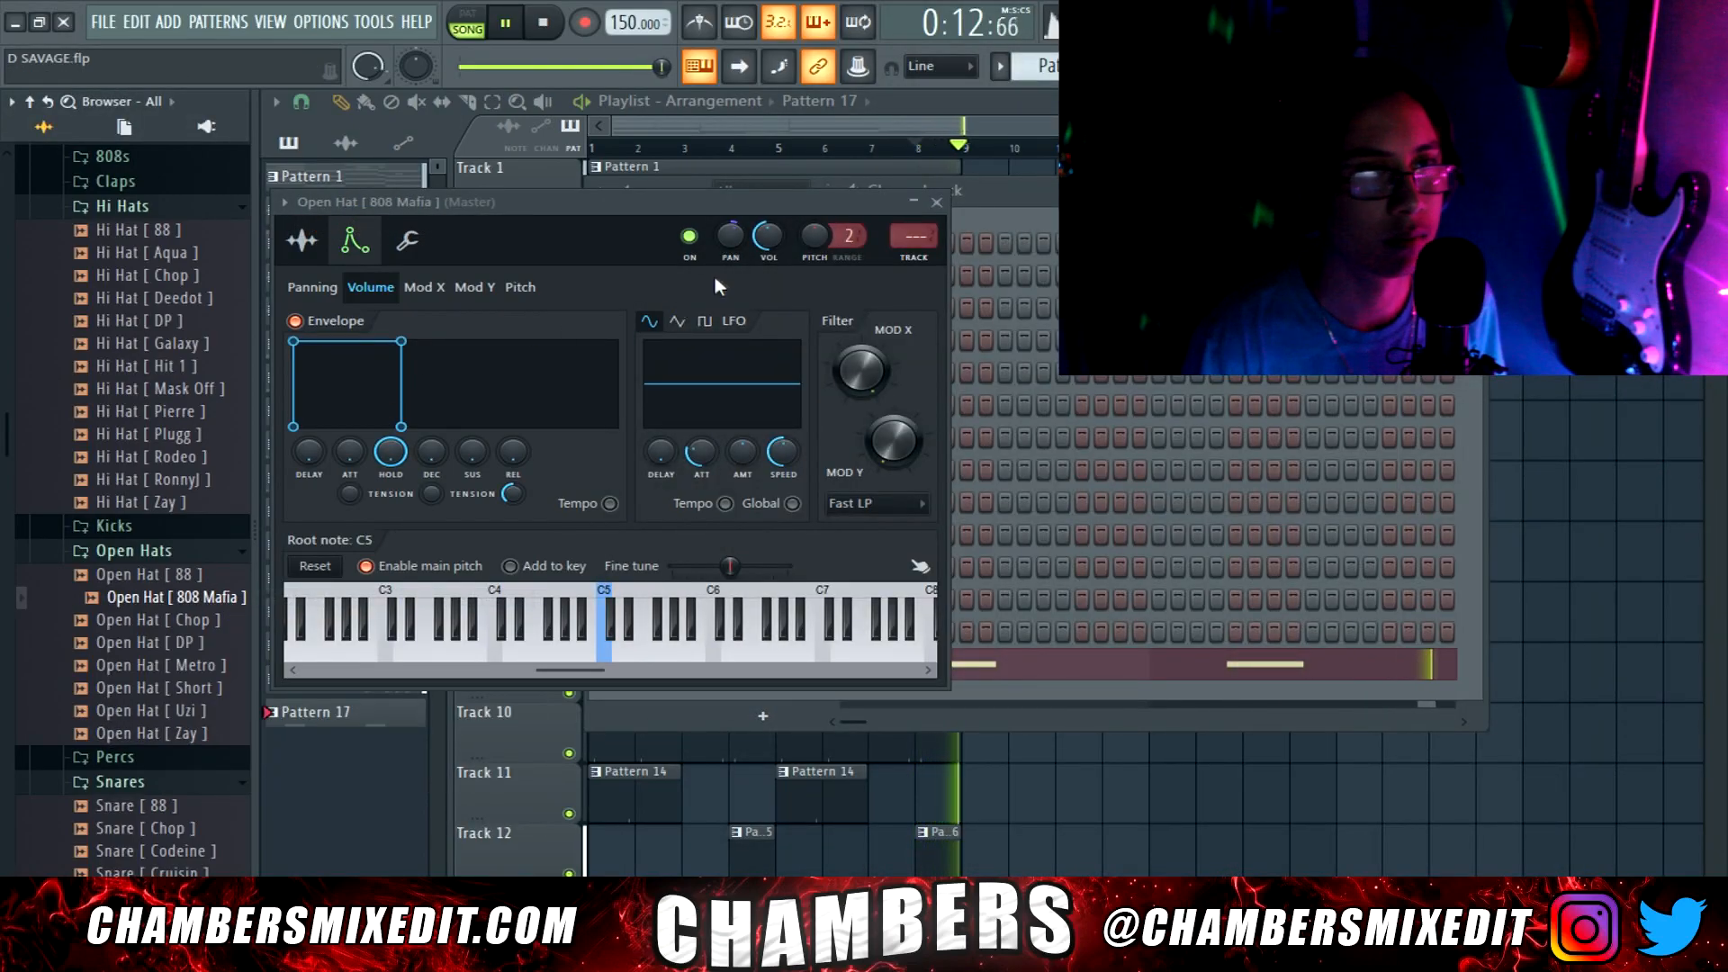
{"action": "left_click_drag", "start_coordinate": [730, 236], "coordinate": [730, 247]}
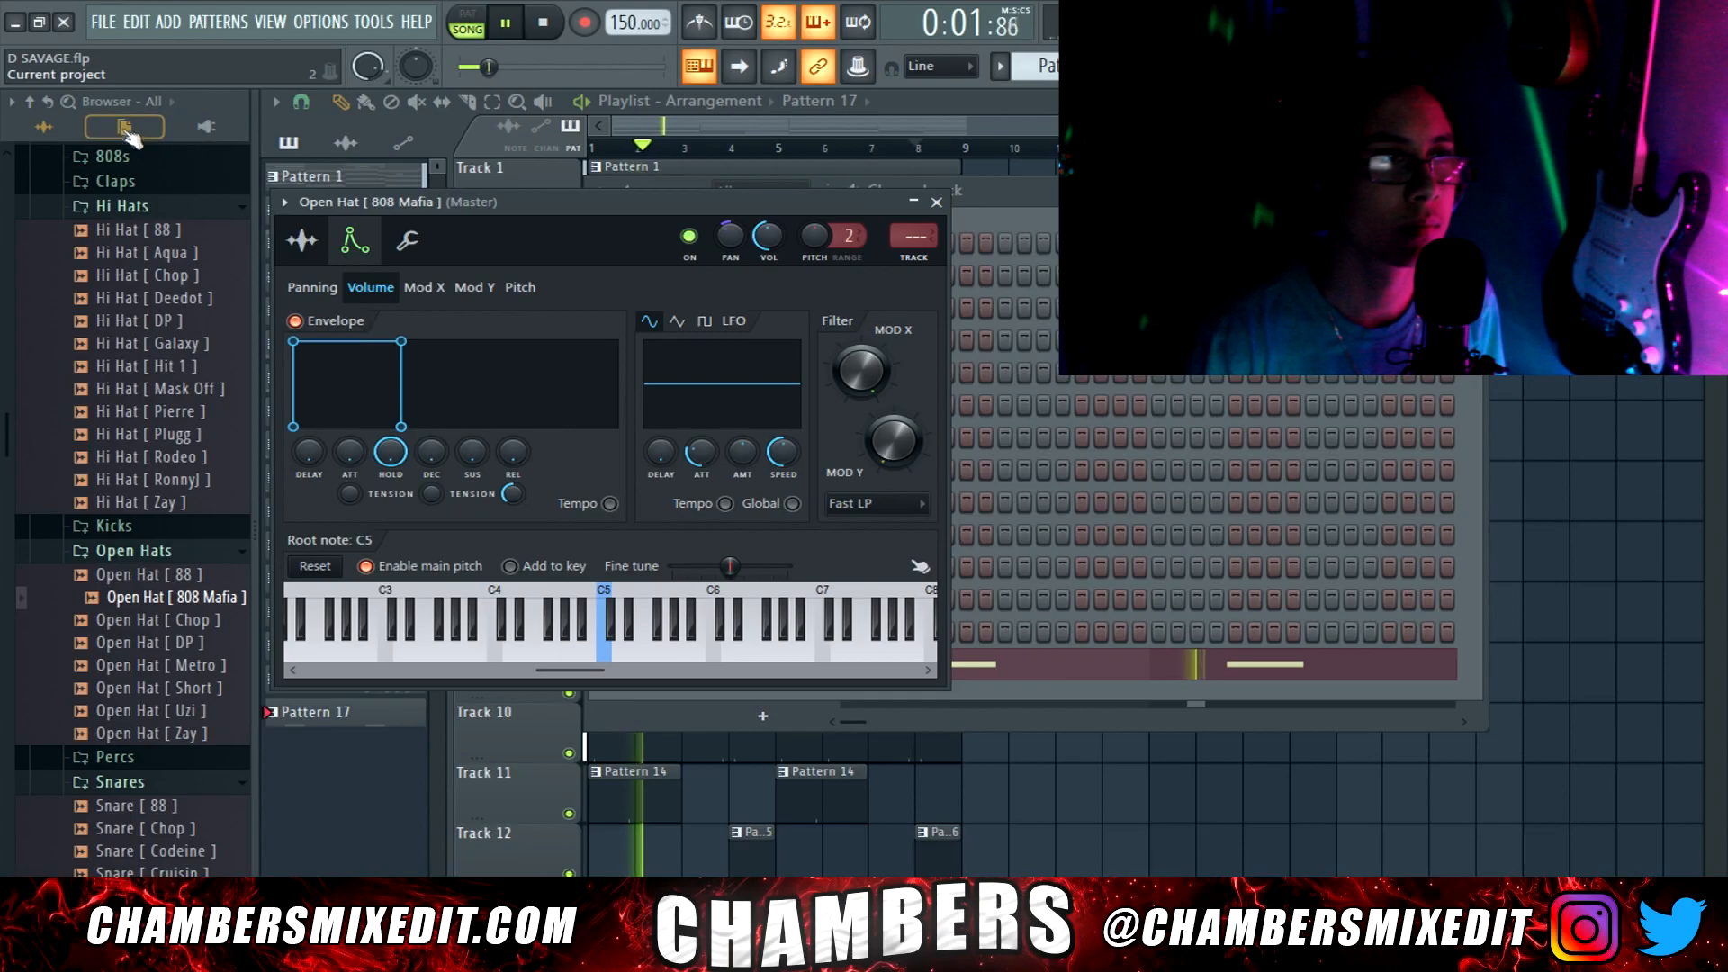
{"action": "left_click", "coordinate": [30, 103]}
{"action": "left_click", "coordinate": [937, 203]}
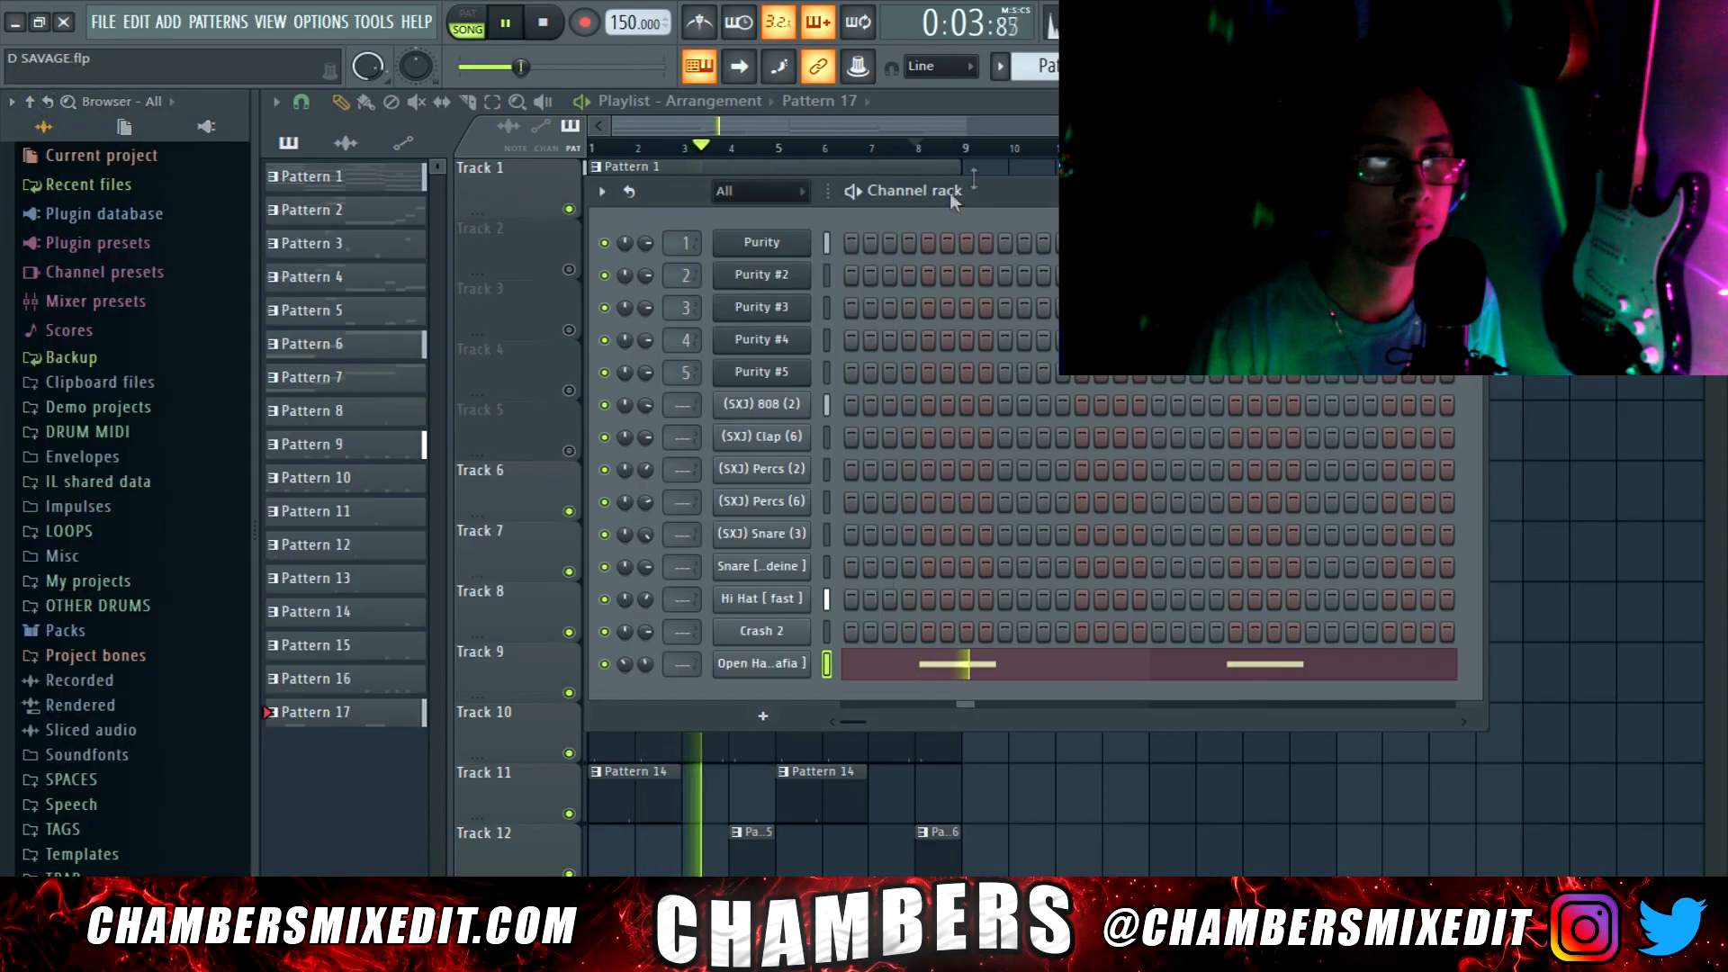
Route the channels from (SXJ) 808 (2) through Open Hat [ 808 Mafia ] to consecutive mixer tracks starting at Insert 6
{"action": "left_click", "coordinate": [1185, 66]}
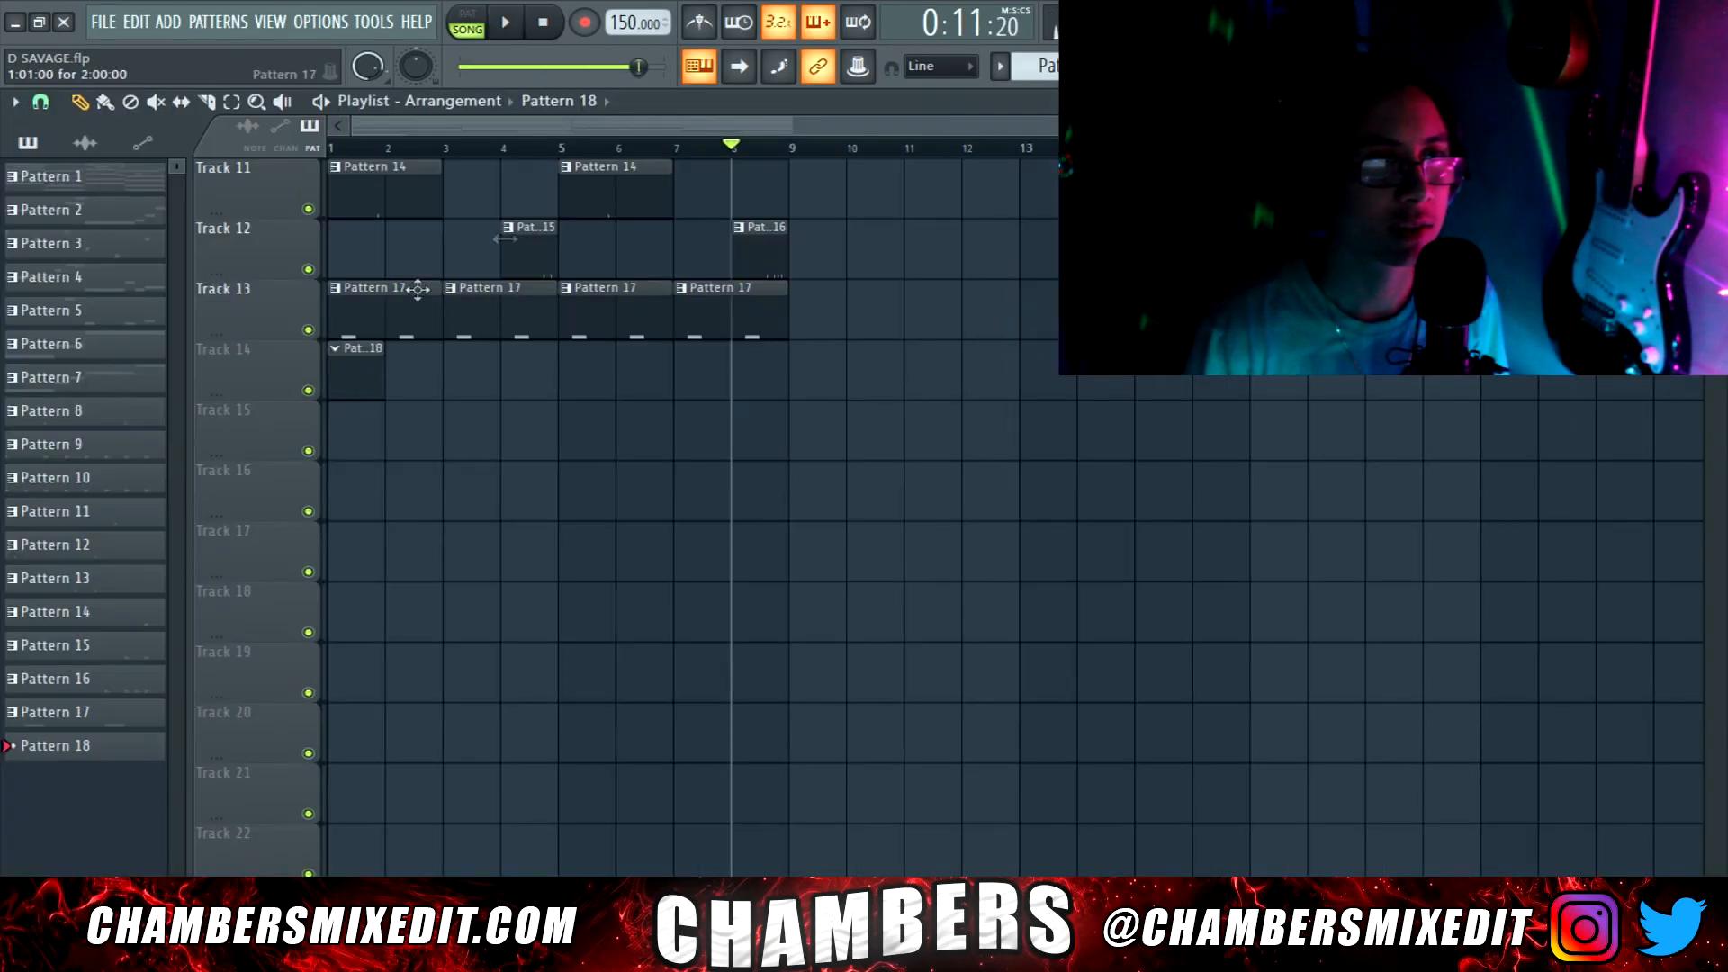
{"action": "left_click", "coordinate": [1304, 67]}
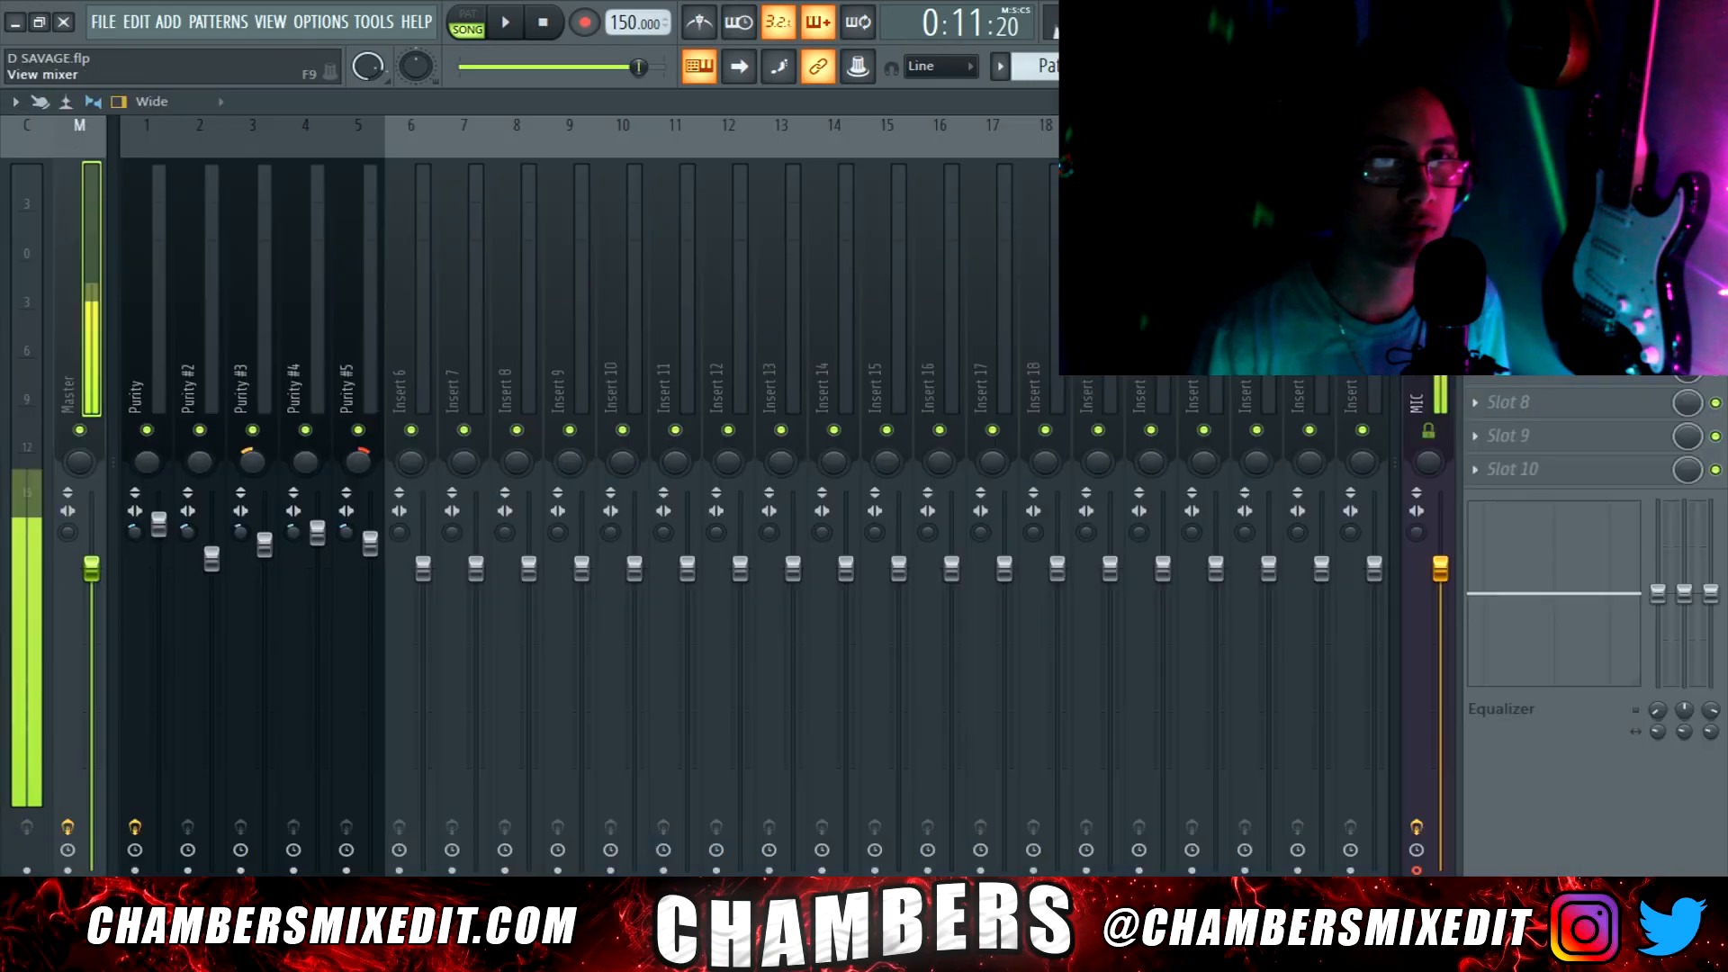
{"action": "left_click", "coordinate": [1263, 66]}
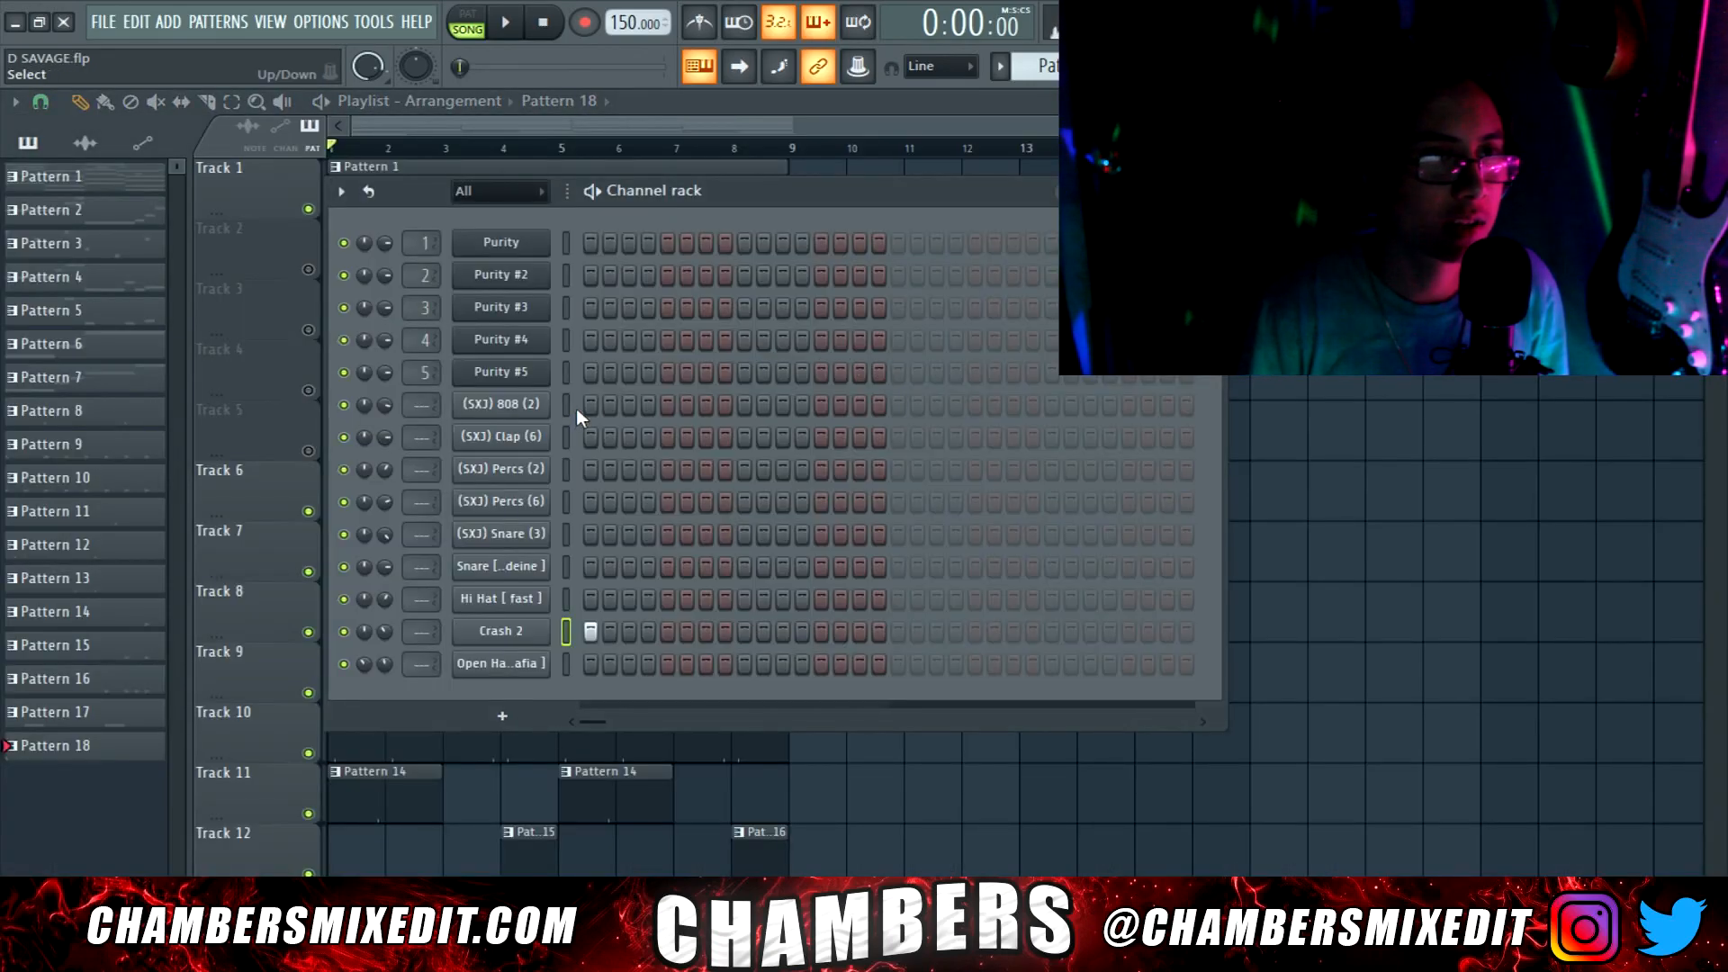
{"action": "left_click_drag", "start_coordinate": [585, 533], "coordinate": [611, 688]}
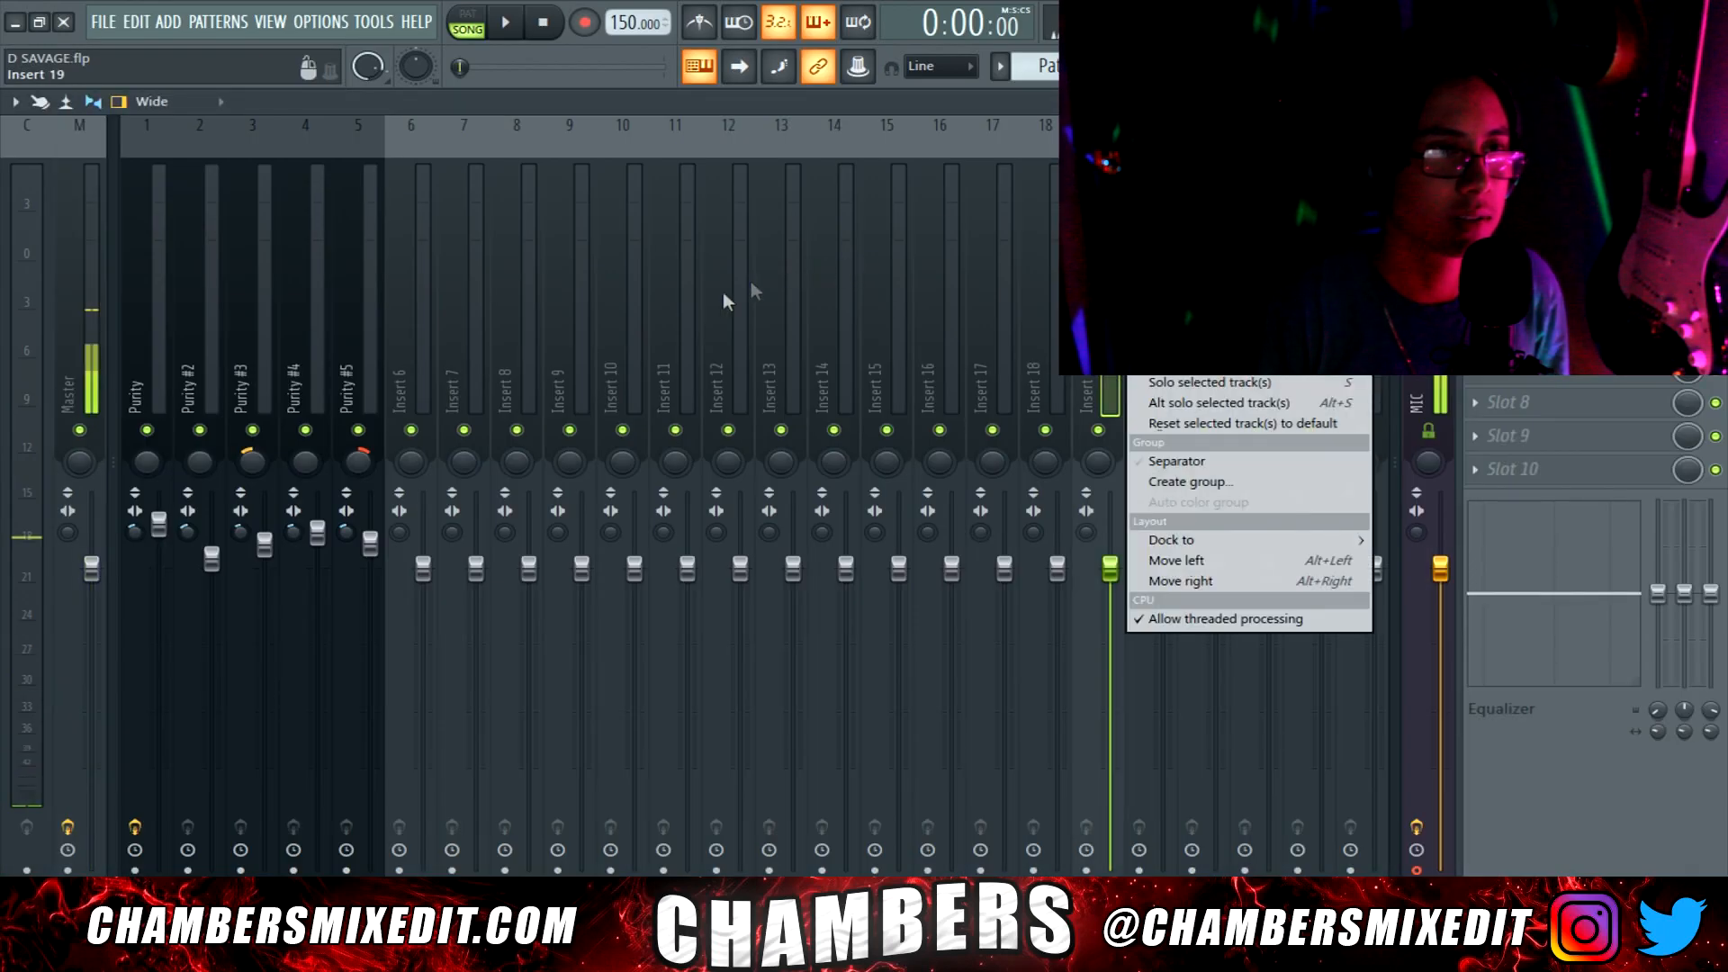
{"action": "right_click", "coordinate": [401, 351]}
{"action": "mouse_move", "coordinate": [573, 313]}
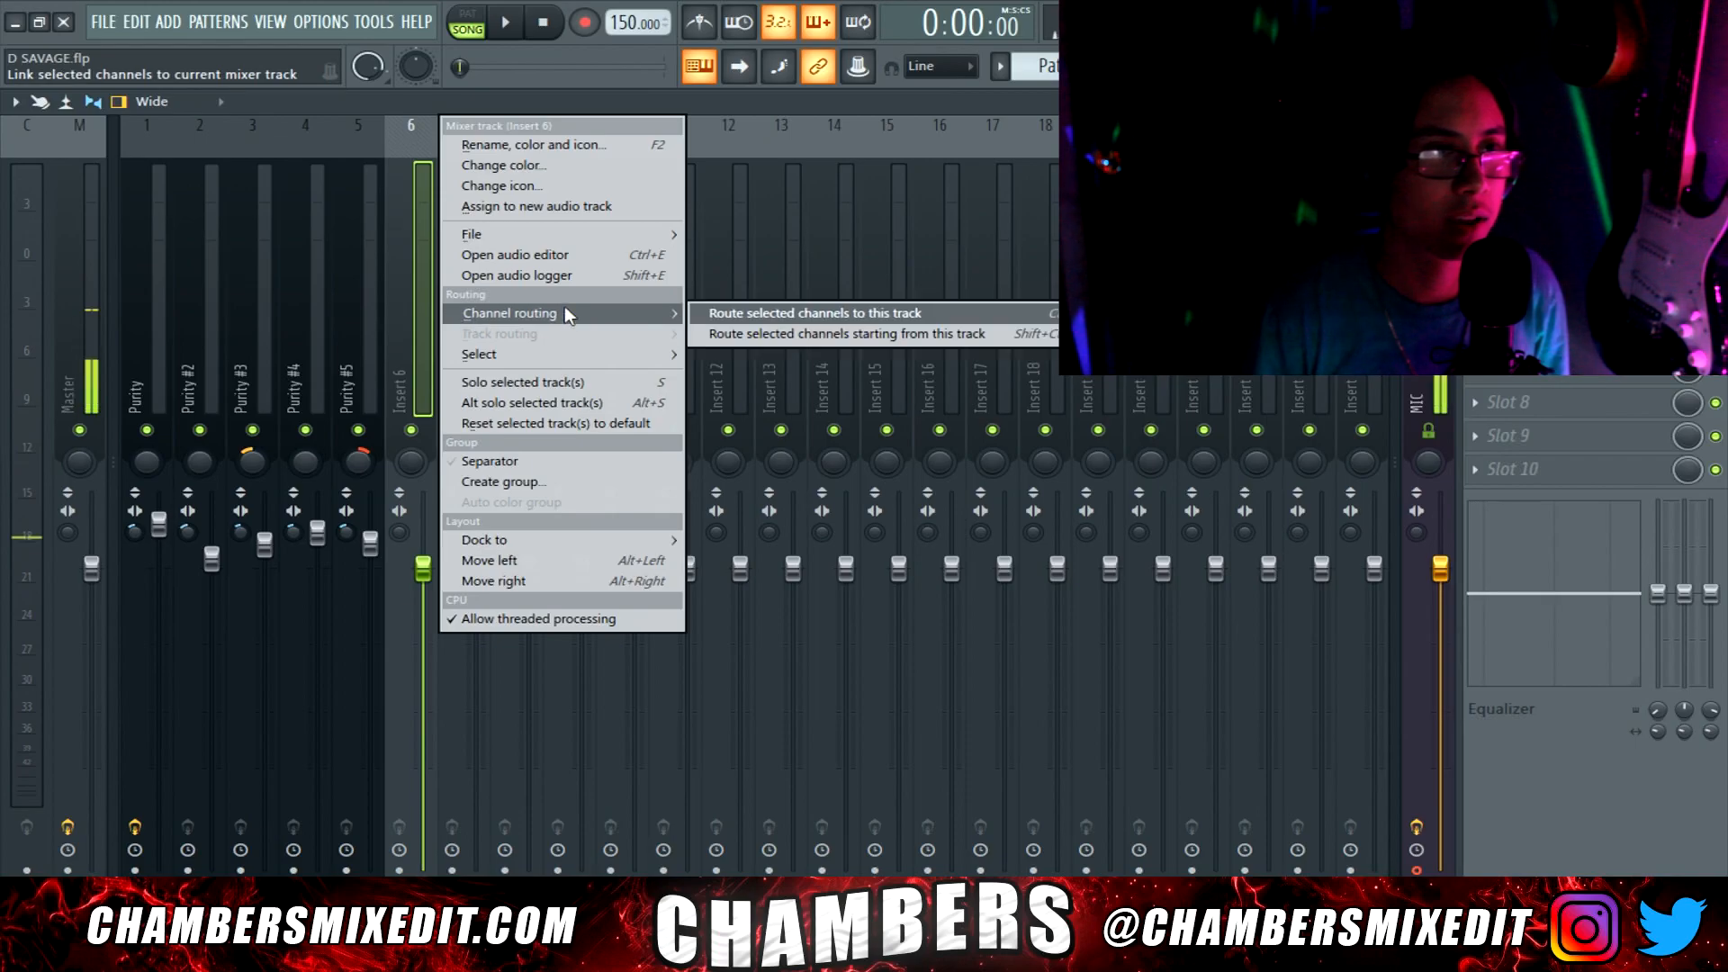
{"action": "left_click", "coordinate": [714, 335]}
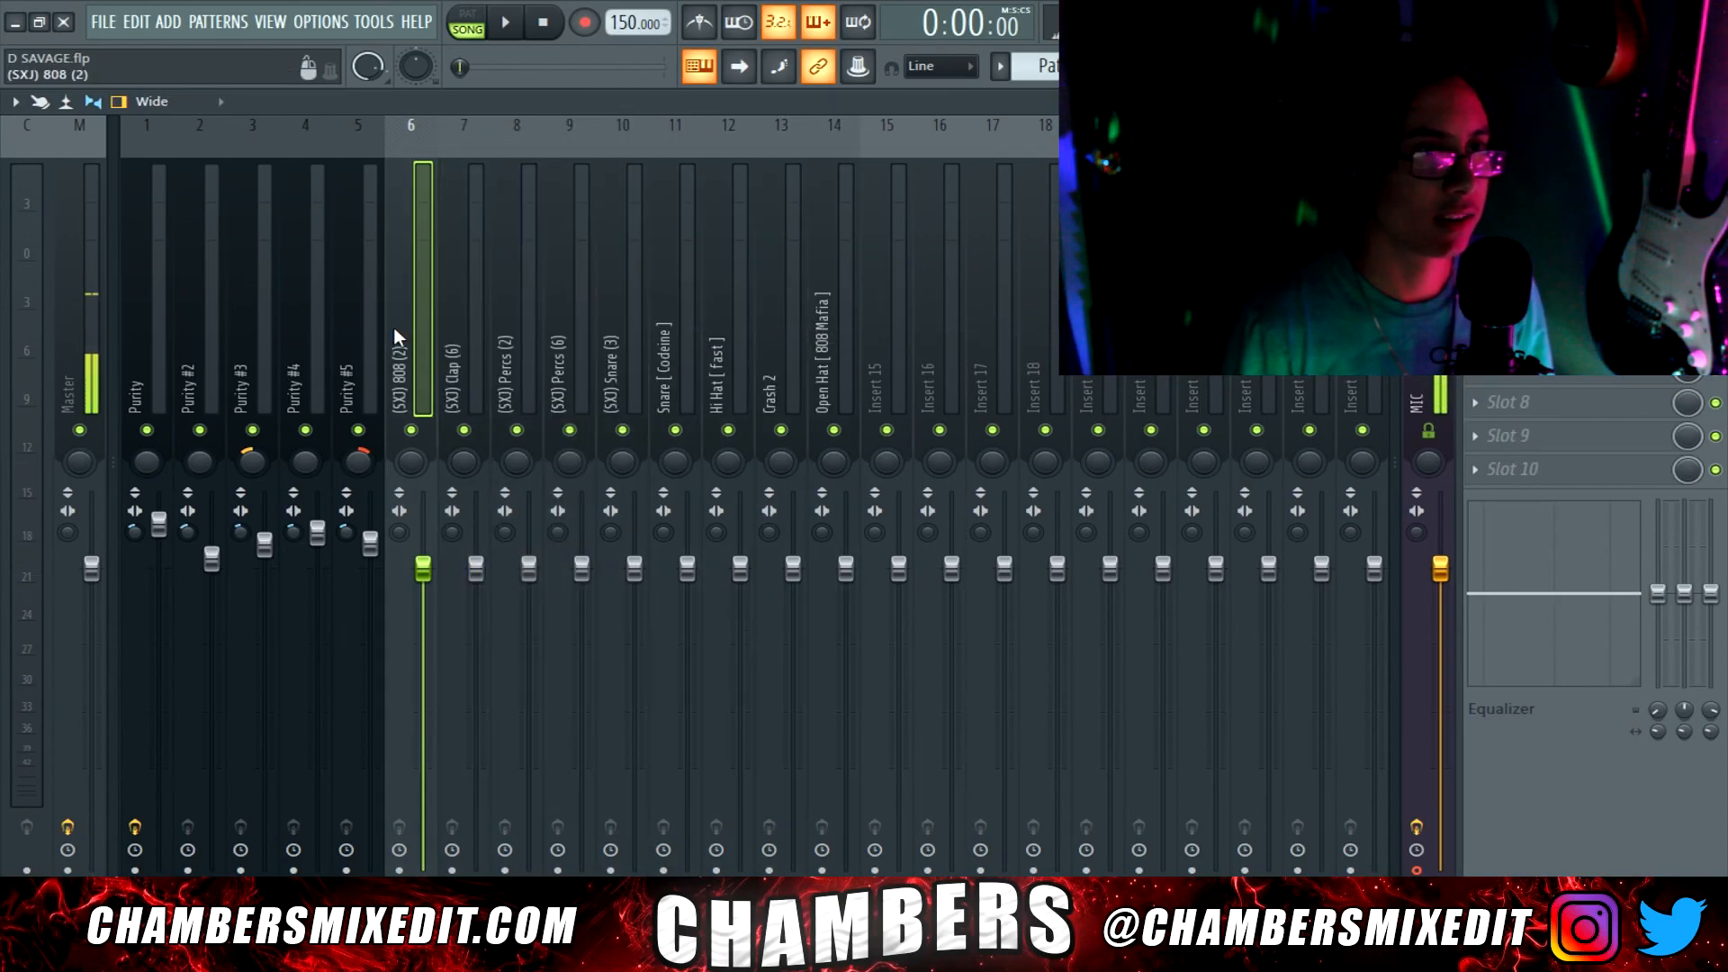
Load Saturation Knob in the first effect slot of the (SXJ) 808 (2) mixer track
{"action": "key", "text": "space"}
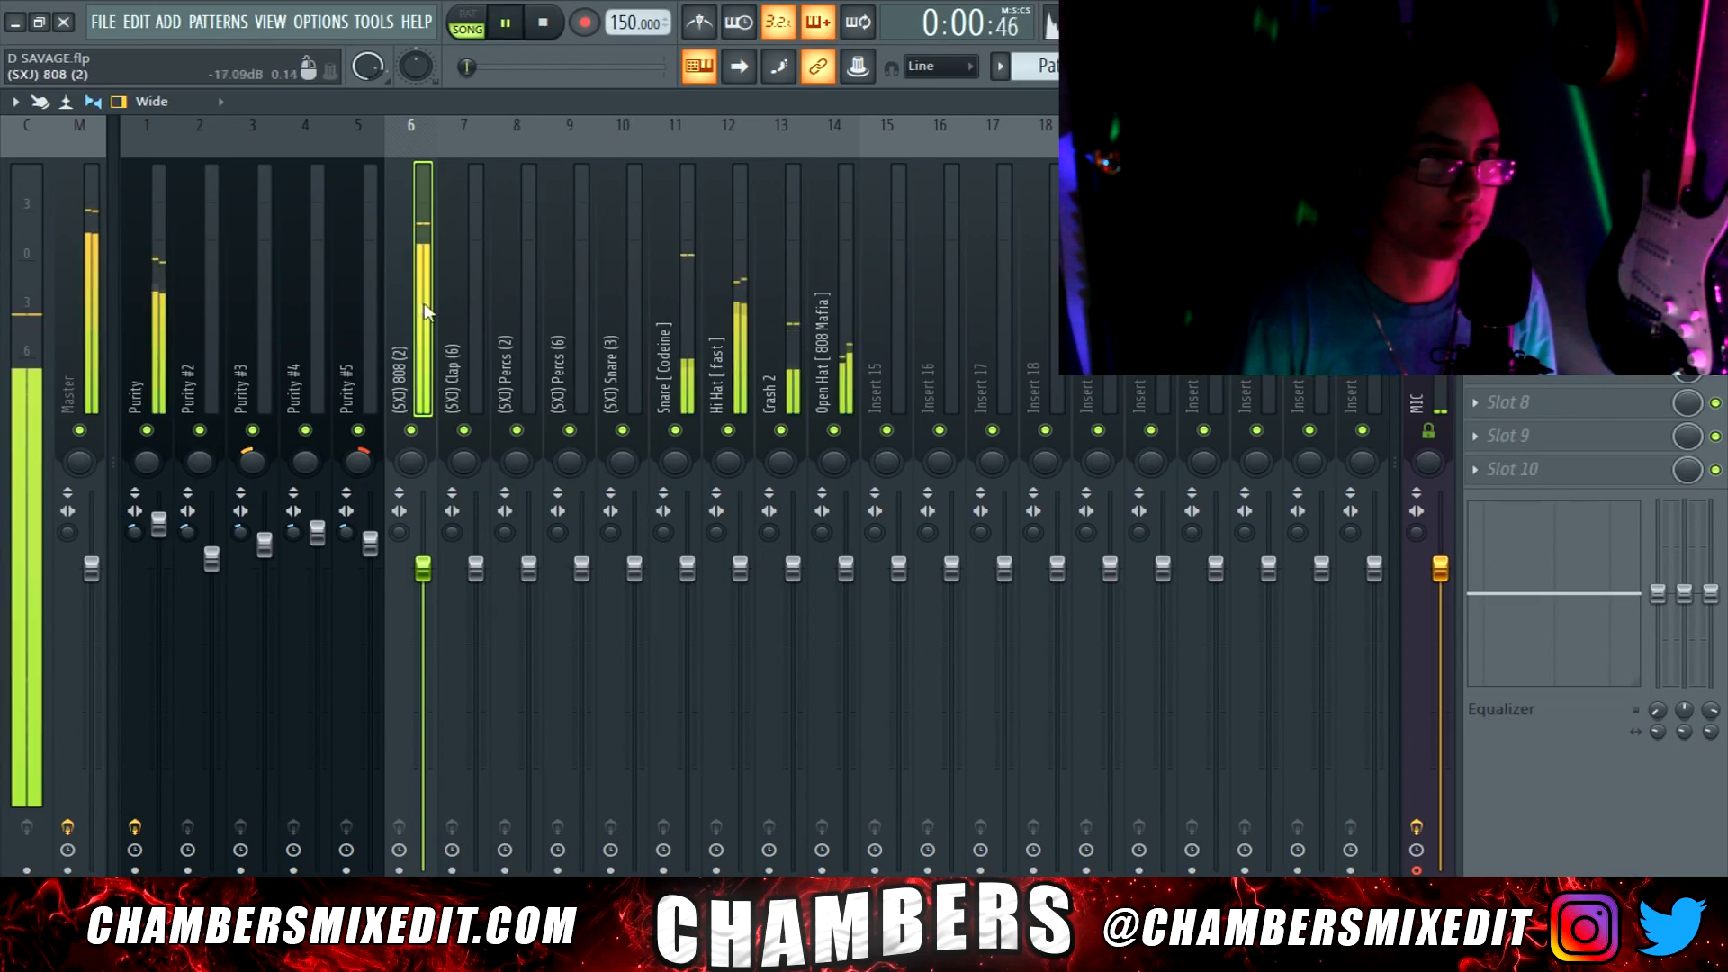
{"action": "key", "text": "space"}
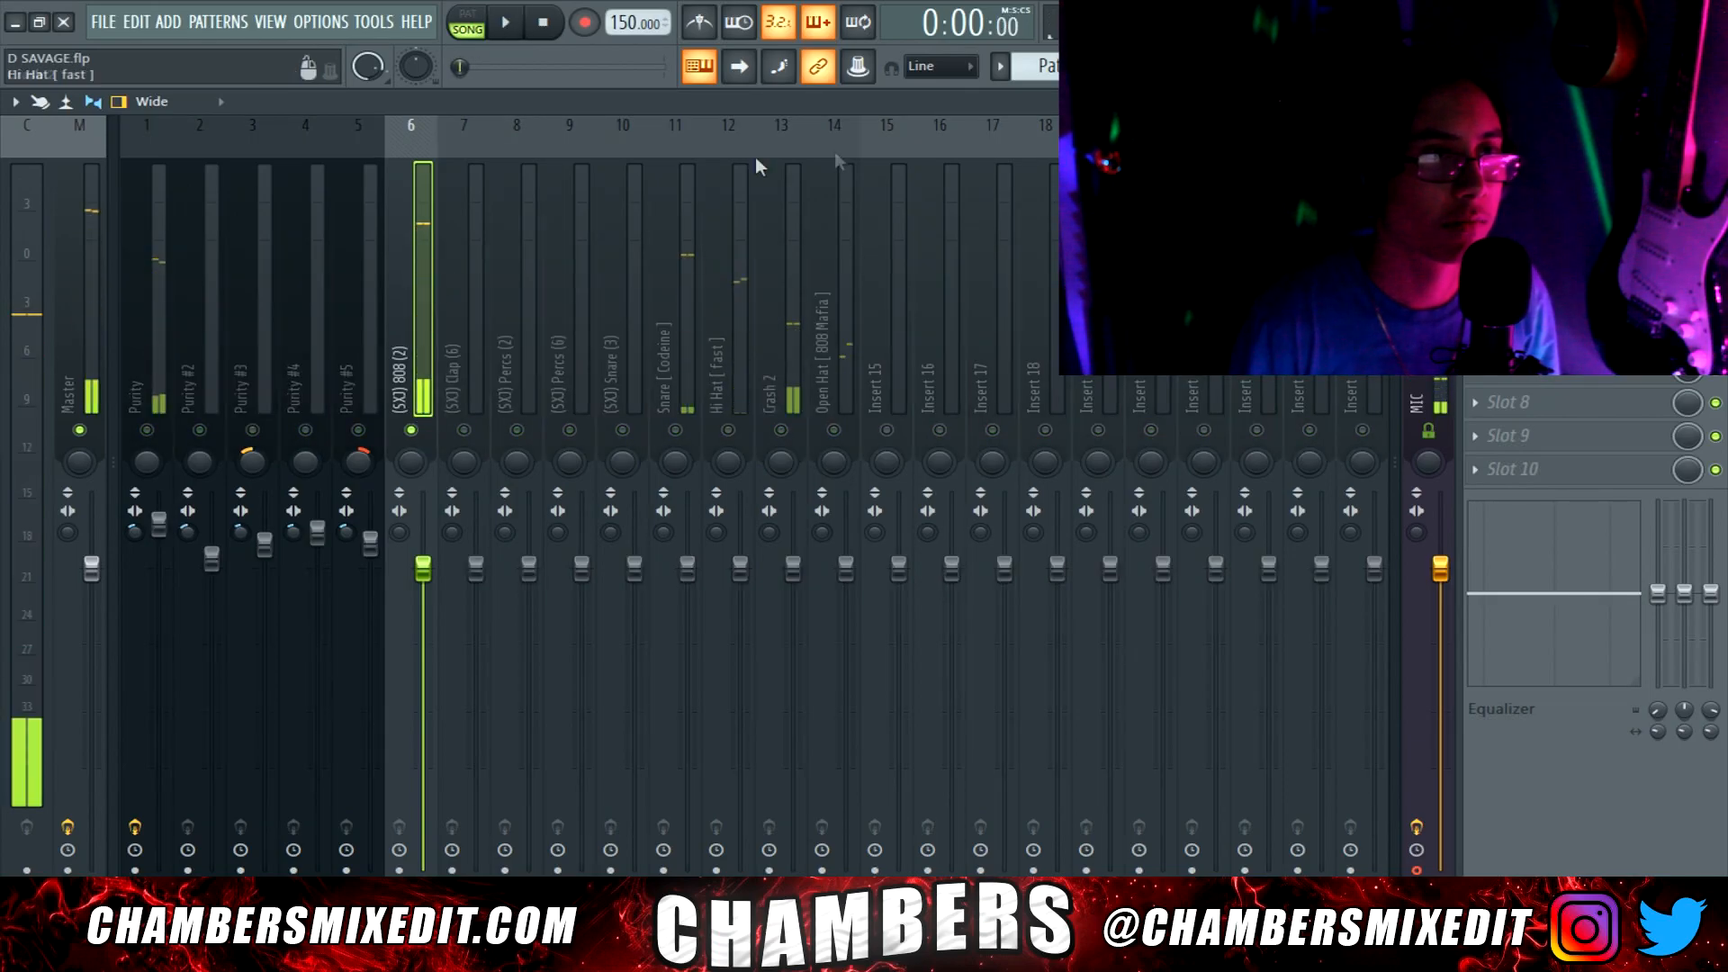
{"action": "left_click", "coordinate": [1475, 168]}
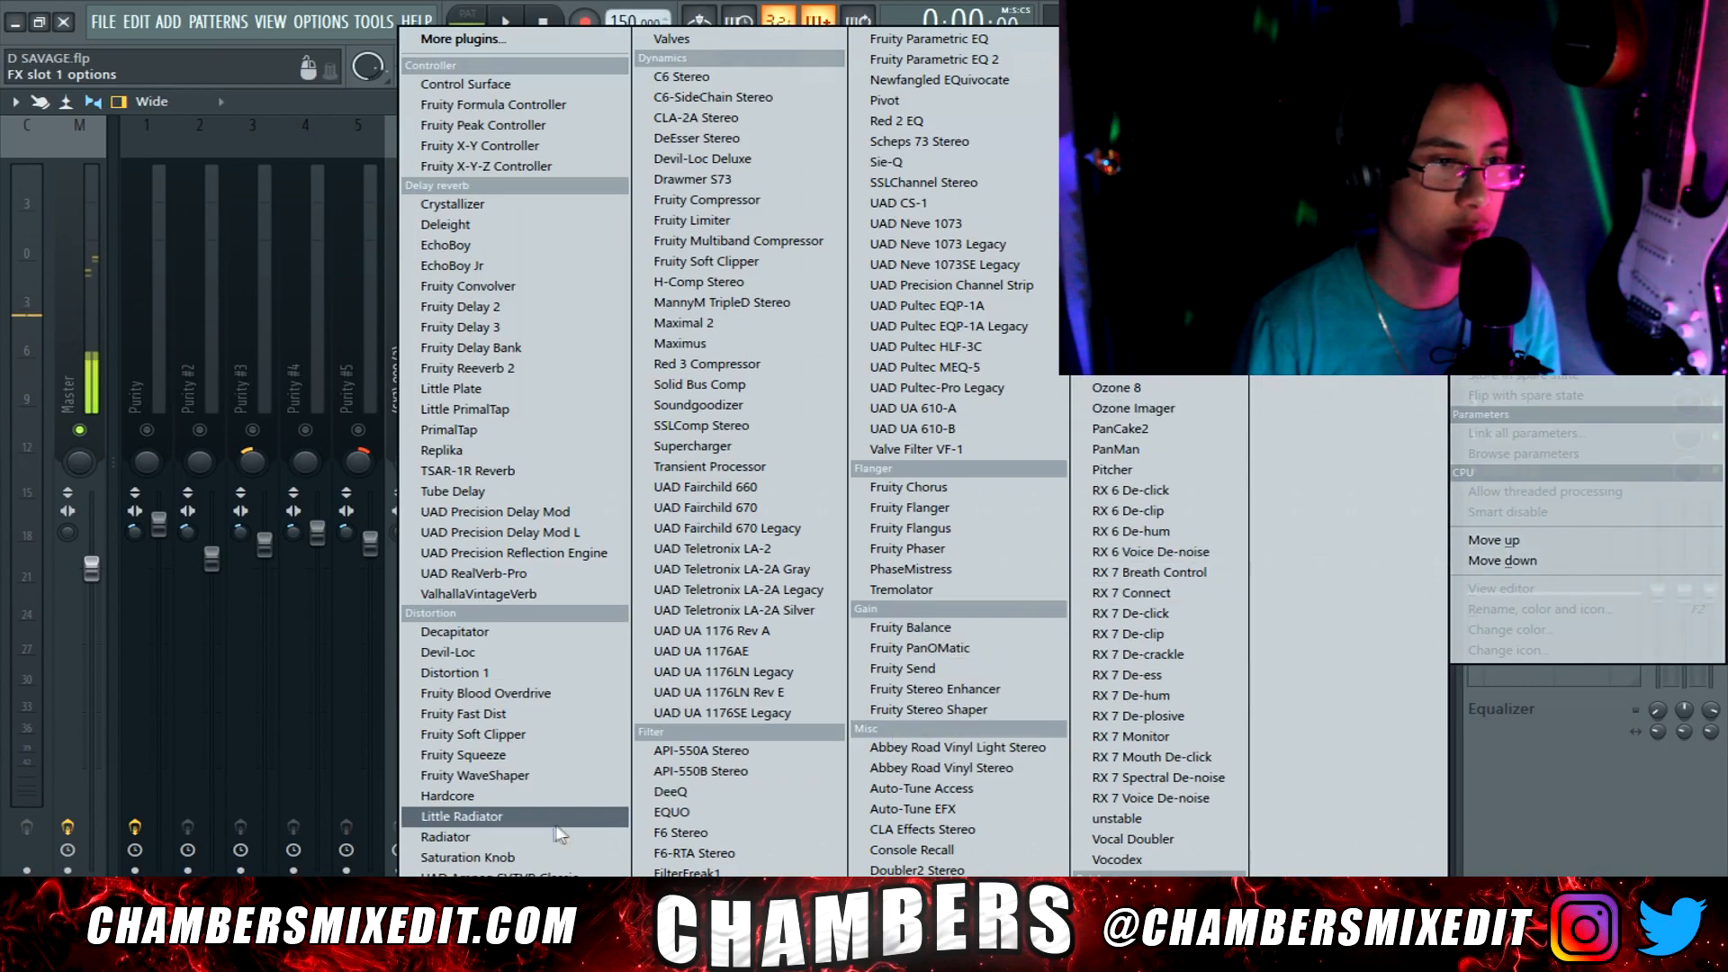
{"action": "left_click", "coordinate": [468, 857]}
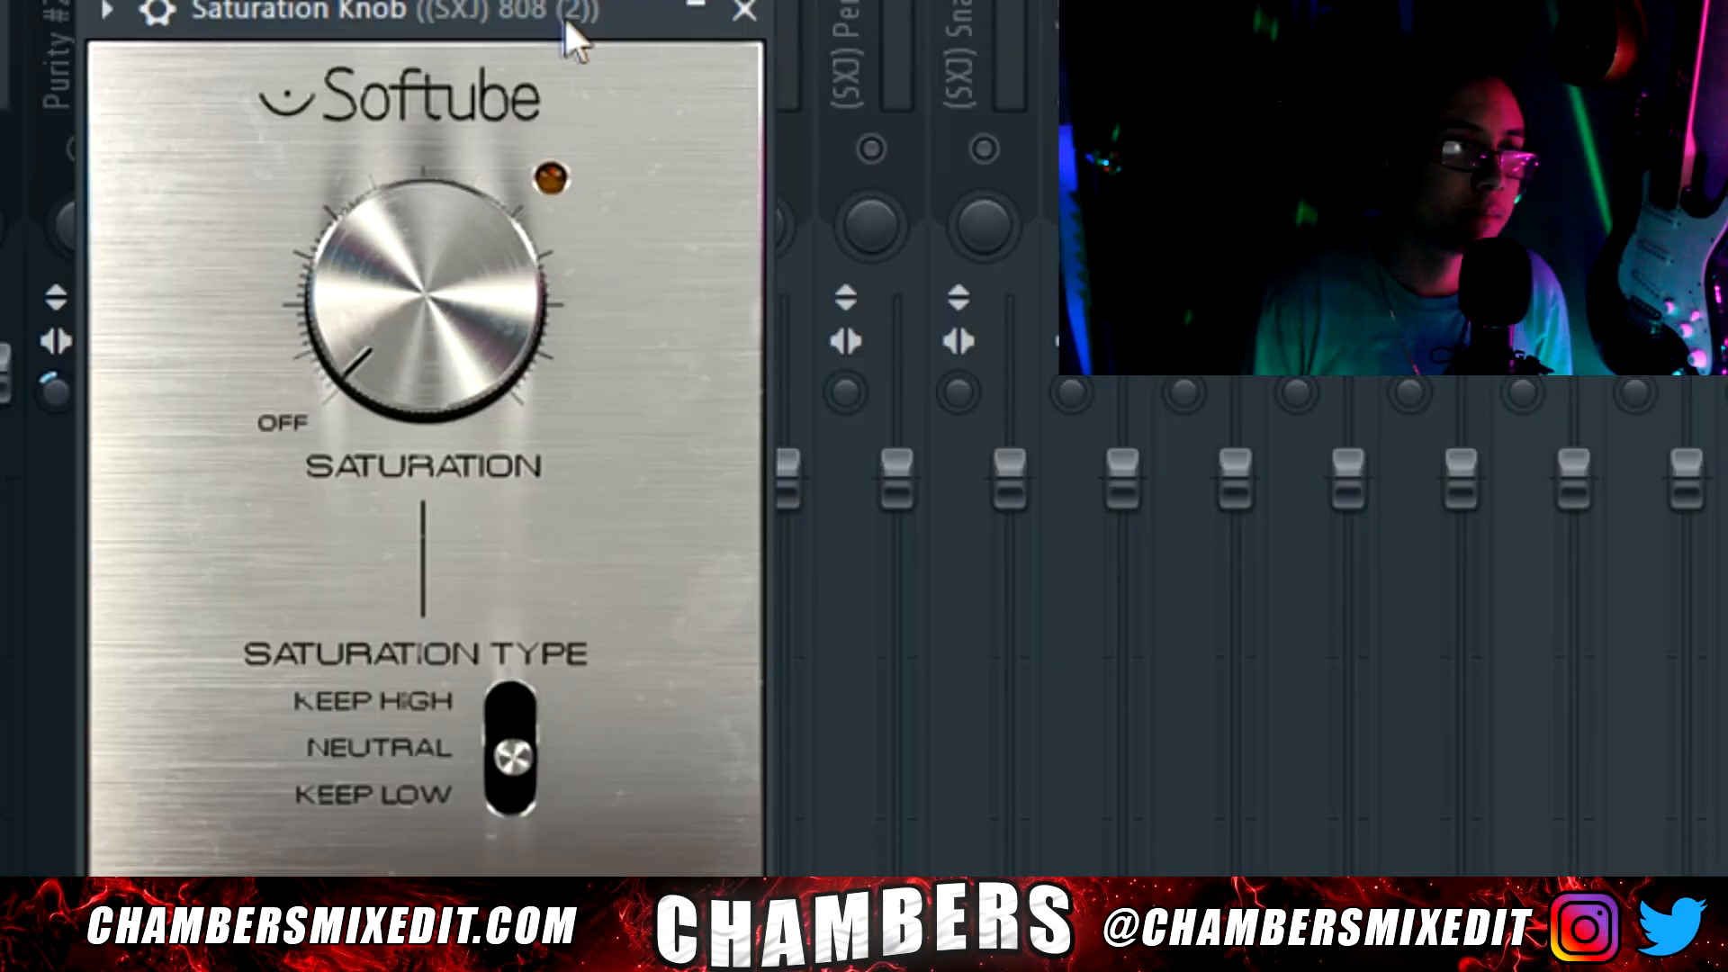
Set the 808's Saturation Knob to the Keep Low type with saturation at 2.2
{"action": "left_click_drag", "start_coordinate": [566, 22], "coordinate": [862, 0]}
{"action": "left_click", "coordinate": [762, 434]}
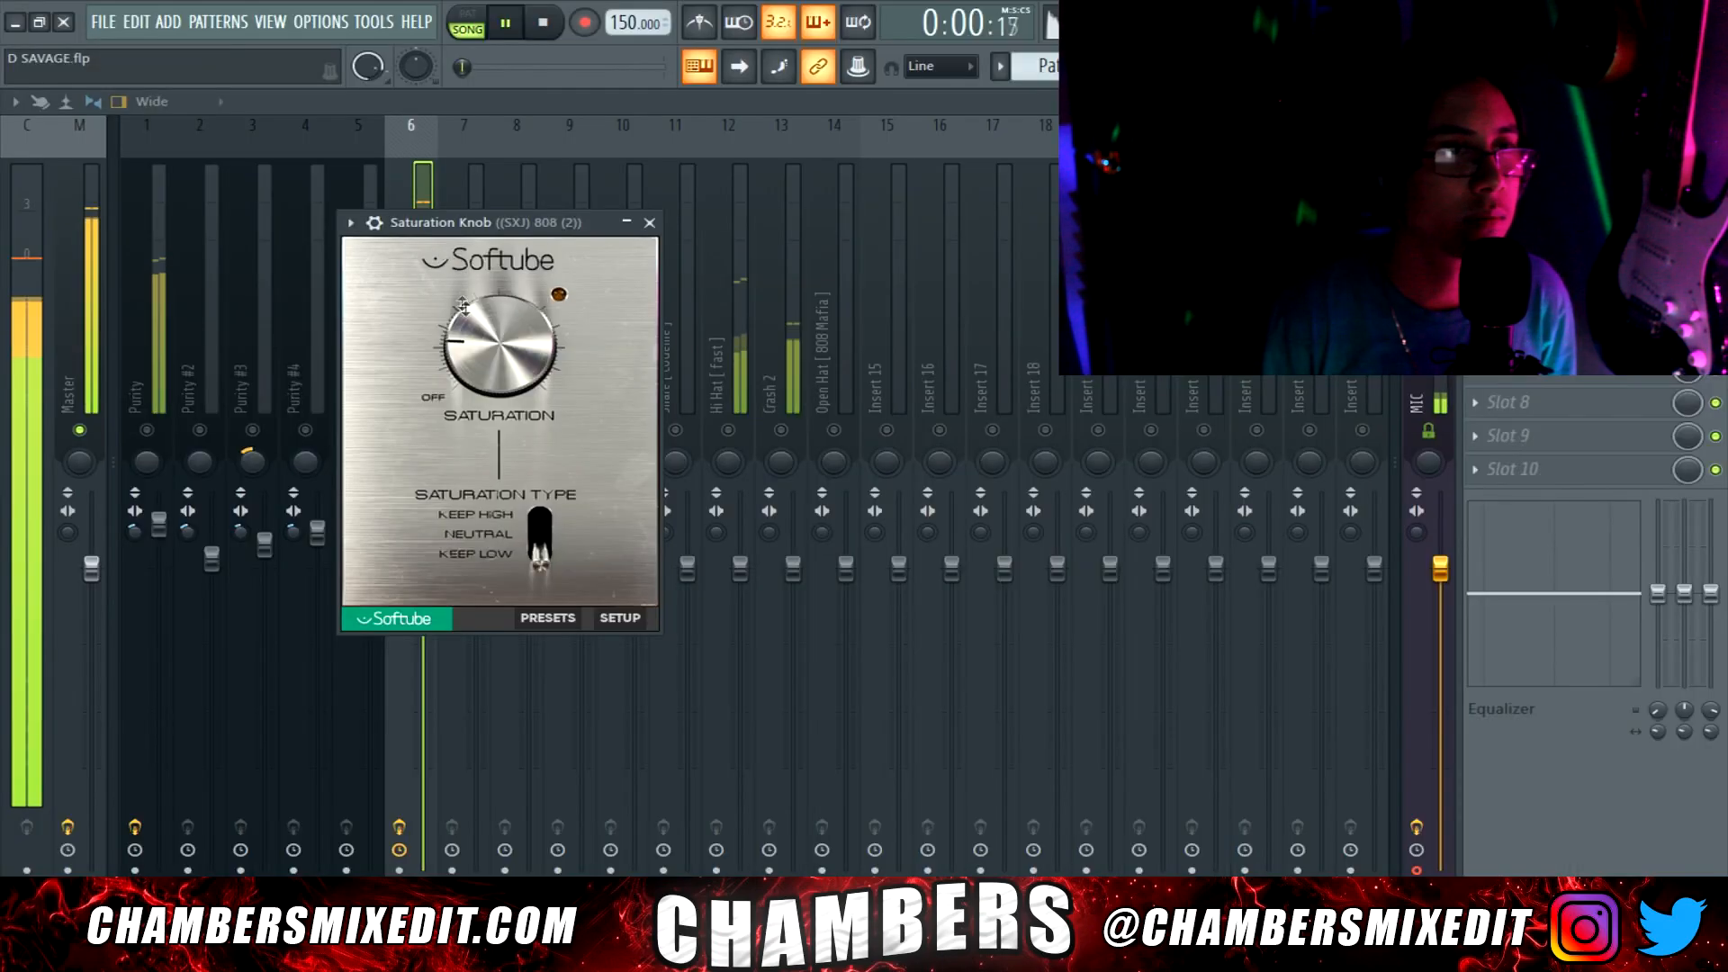
{"action": "left_click_drag", "start_coordinate": [500, 347], "coordinate": [499, 322]}
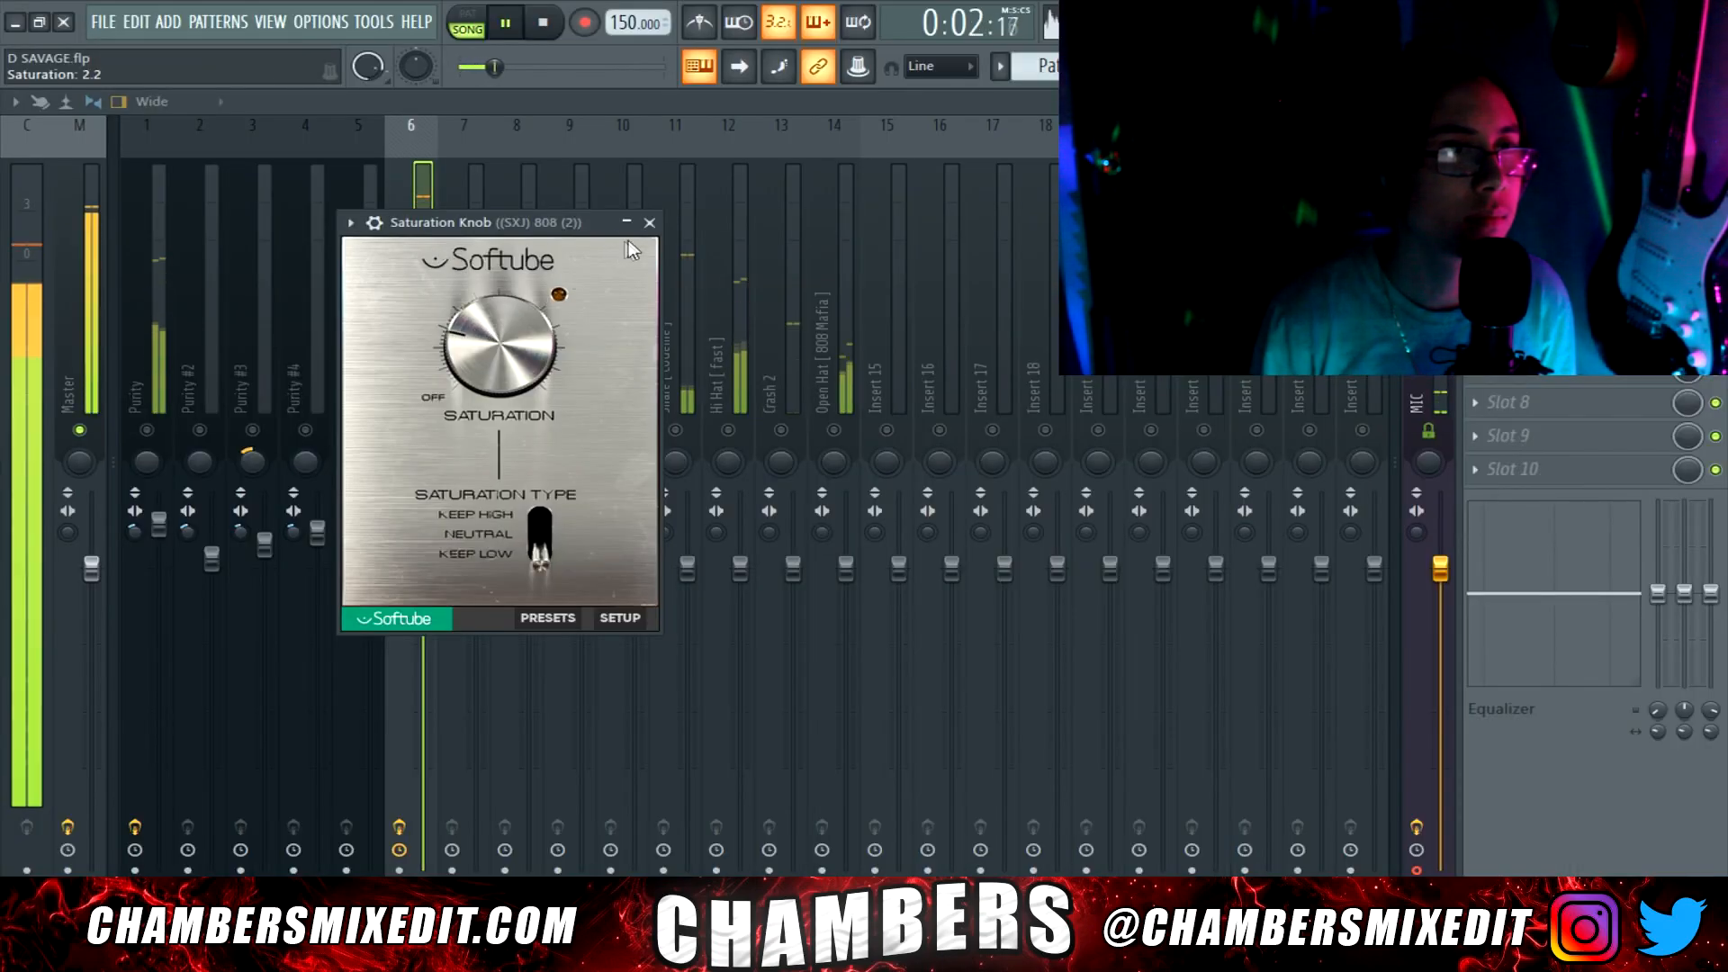
{"action": "left_click", "coordinate": [649, 223]}
{"action": "key", "text": "space"}
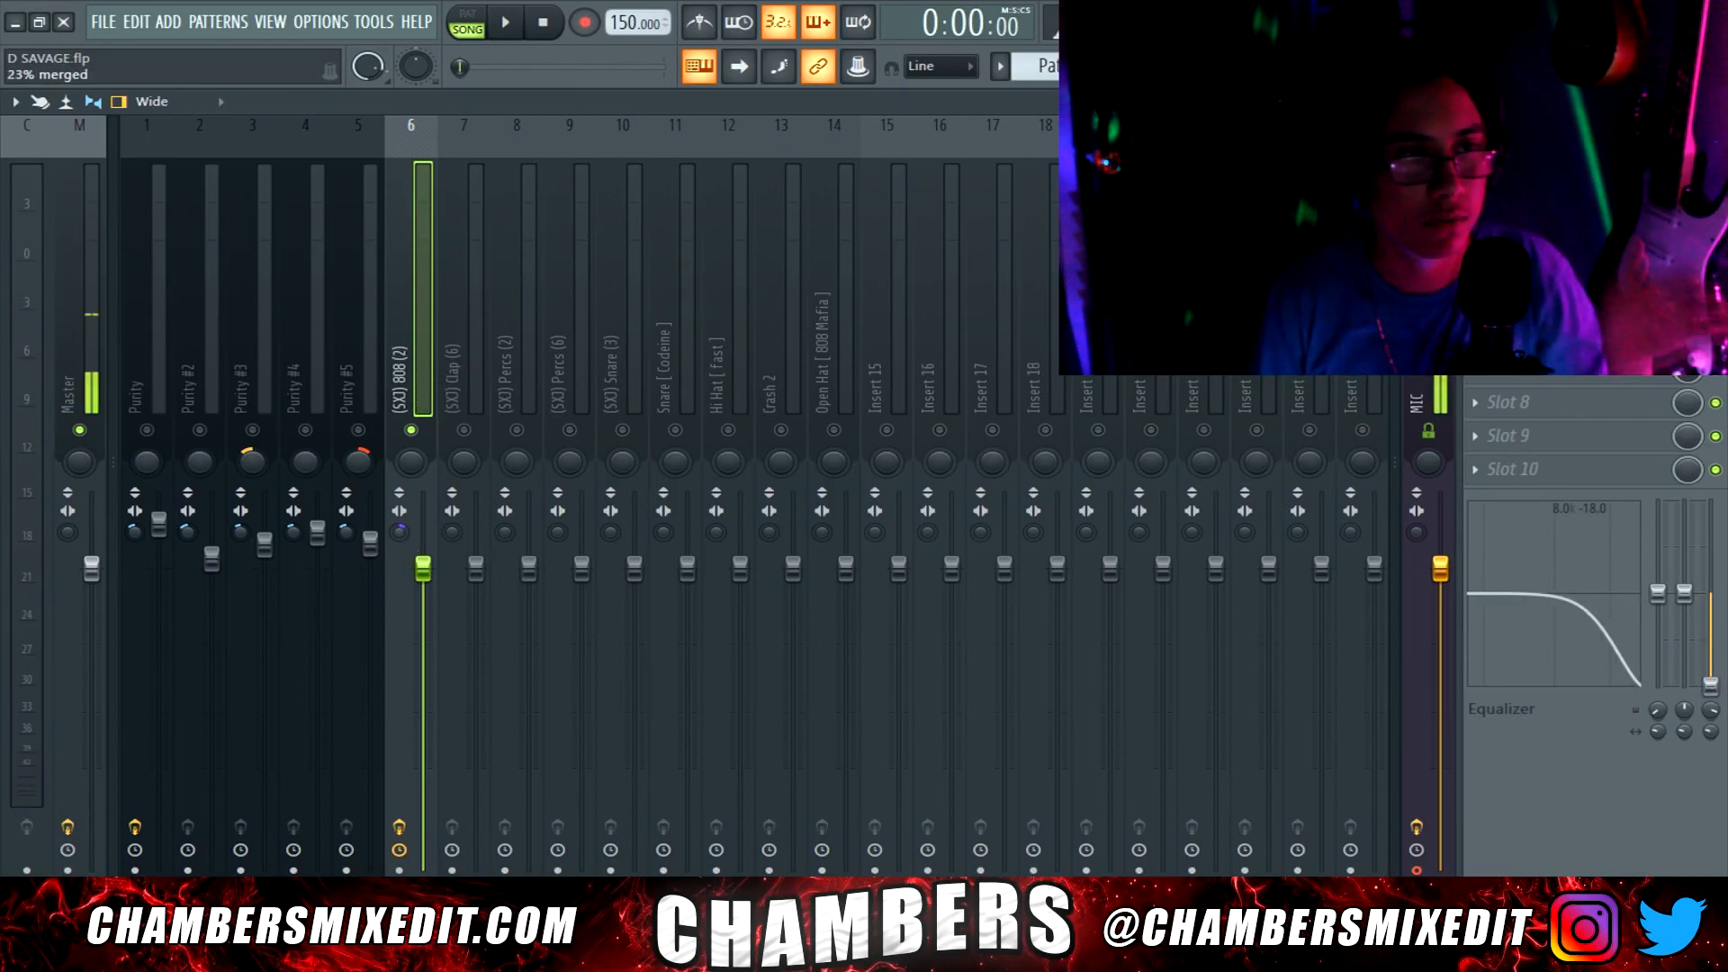
Load the saved clap mixer track state onto the (SXJ) Clap (6) track and check its Fruity Parametric EQ 2 curve
{"action": "key", "text": "space"}
{"action": "key", "text": "space"}
{"action": "right_click", "coordinate": [490, 122]}
{"action": "mouse_move", "coordinate": [526, 234]}
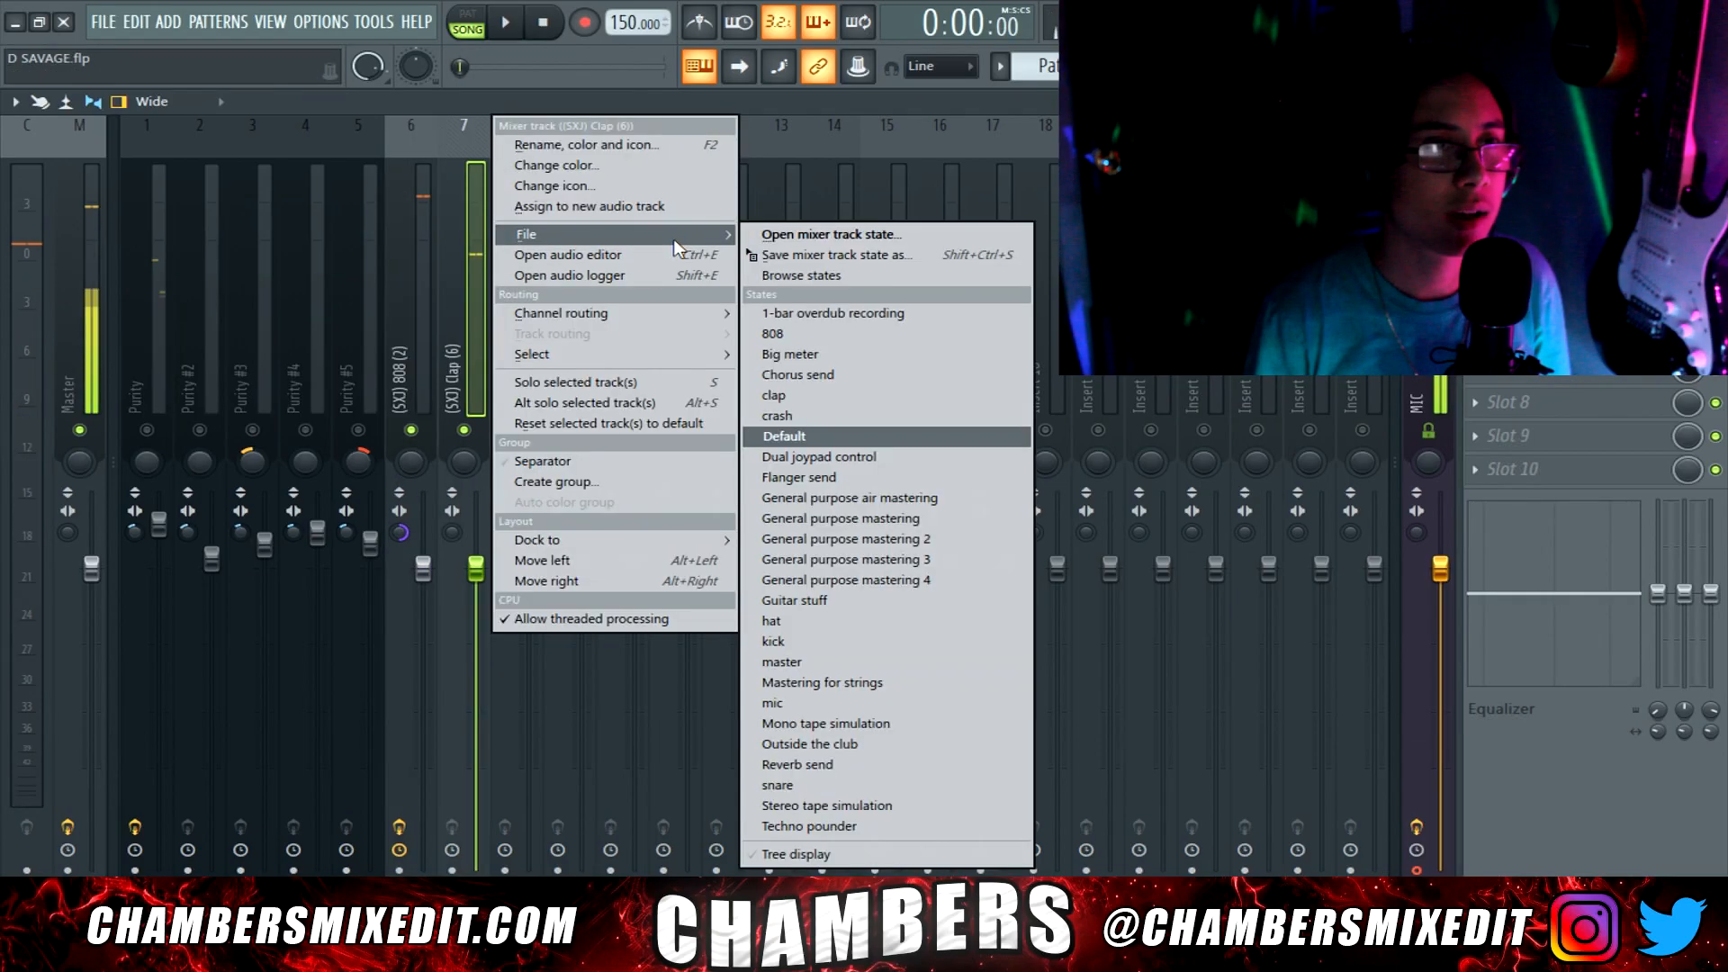
{"action": "left_click", "coordinate": [776, 395]}
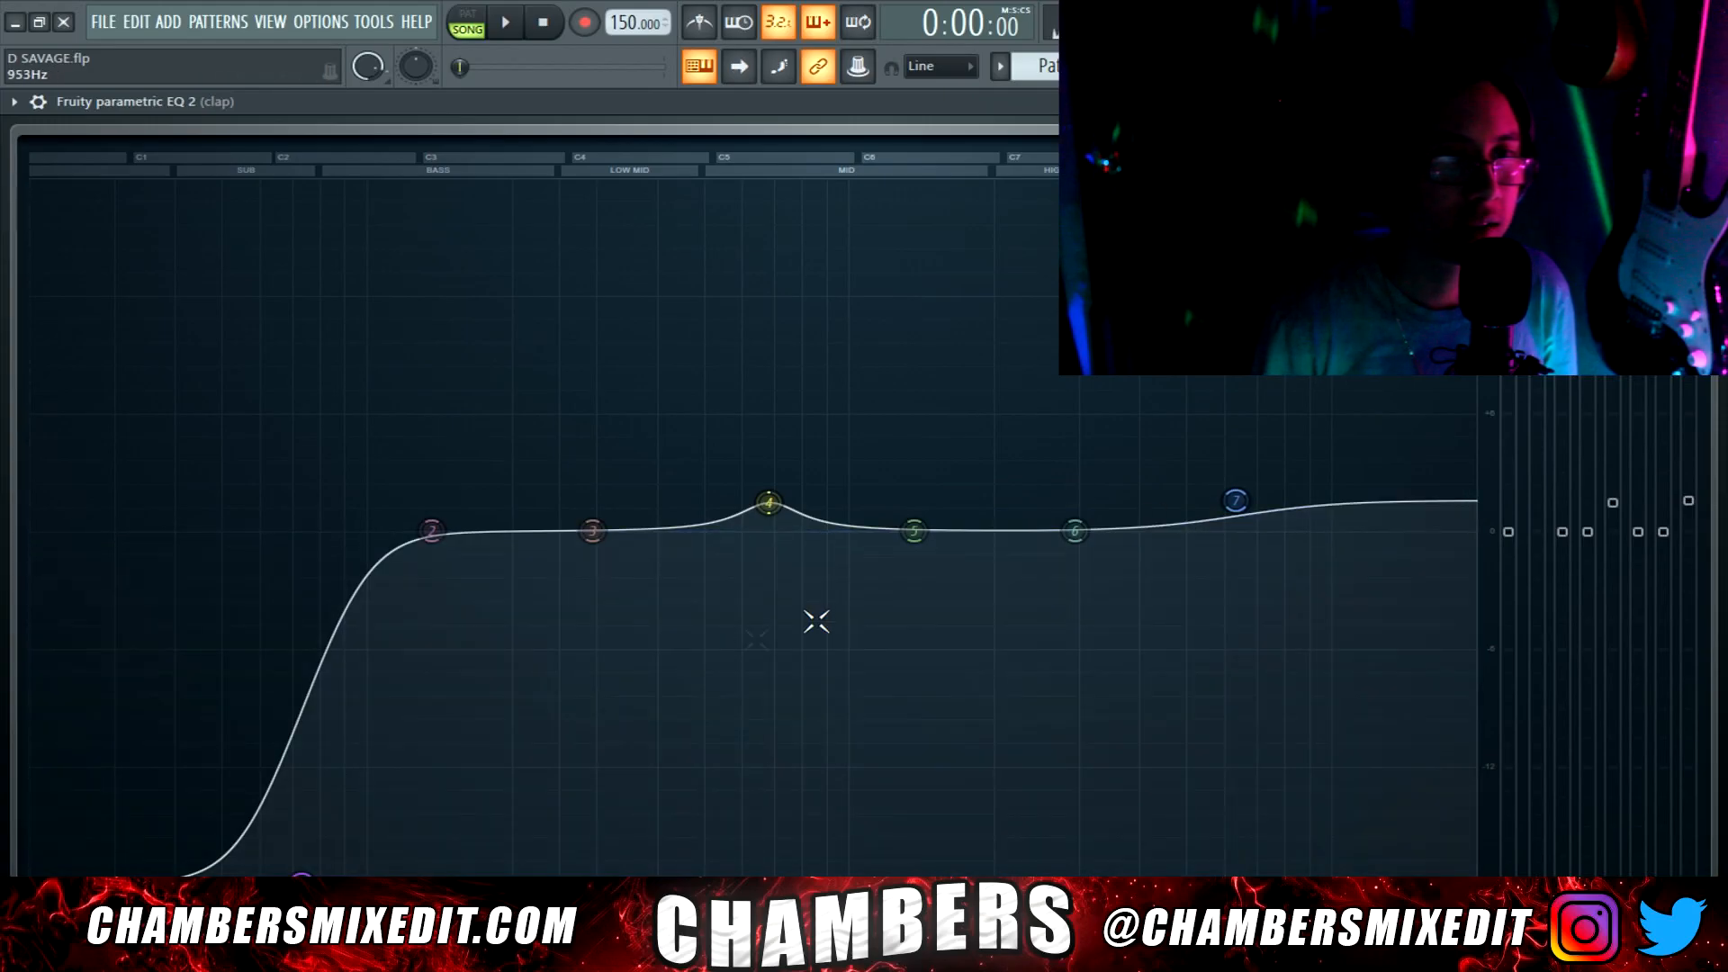
{"action": "key", "text": "space"}
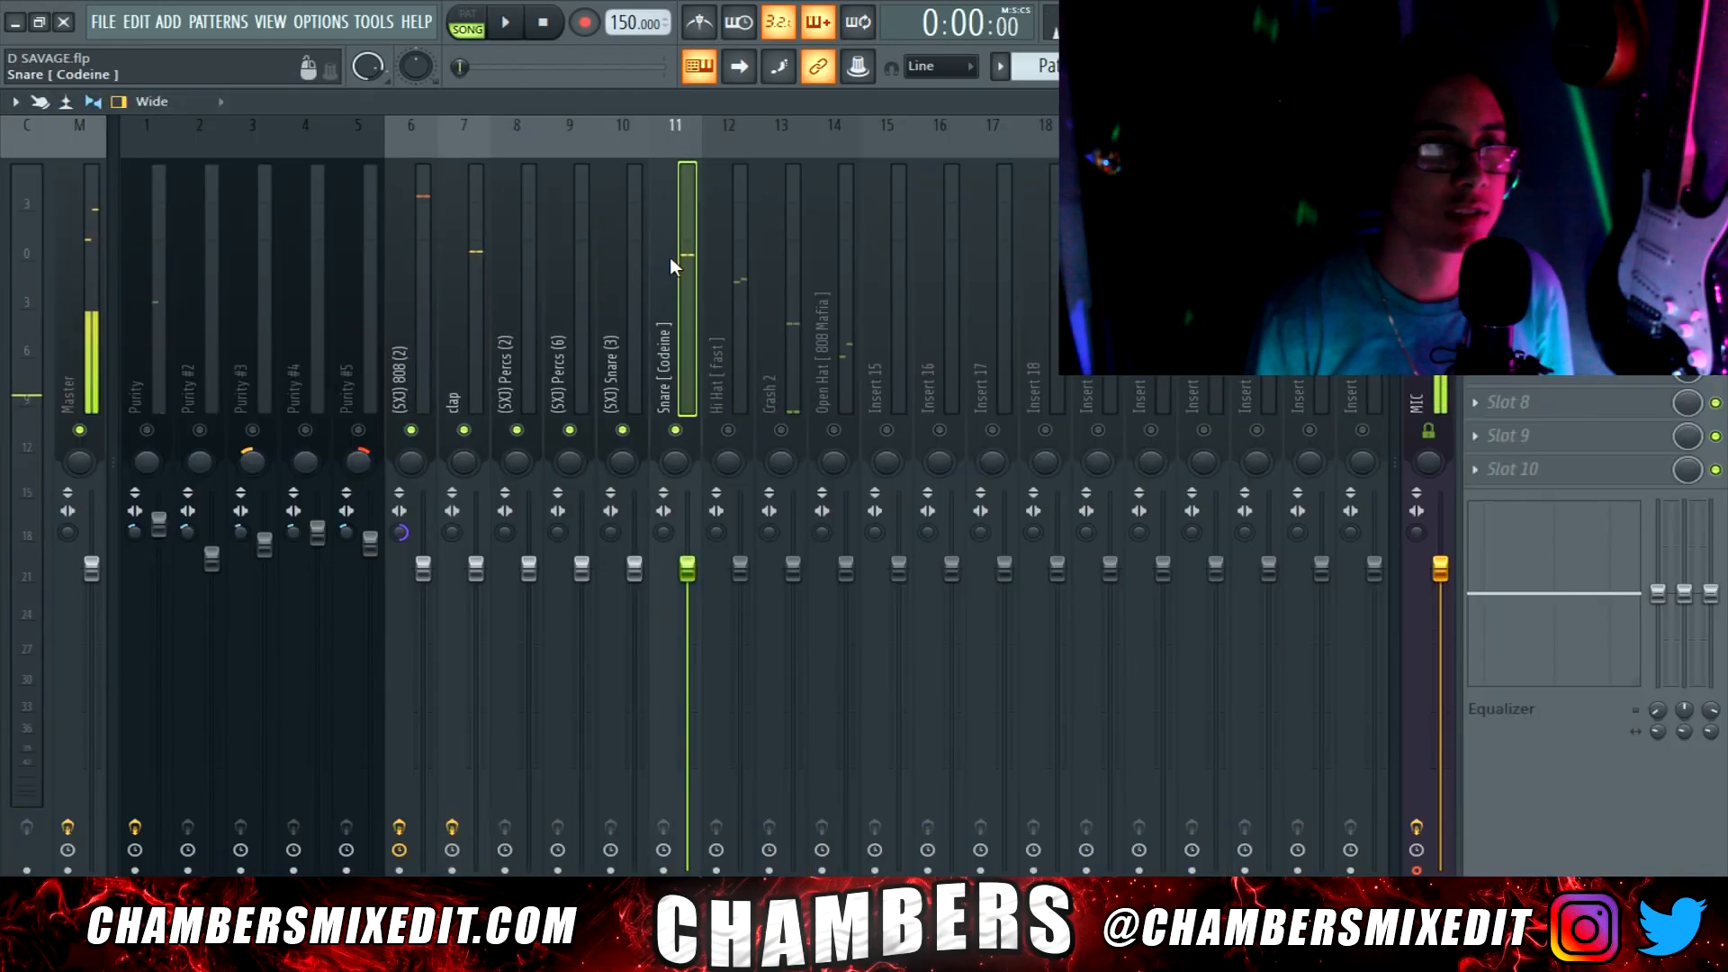
Load the saved snare mixer track state onto the Snare [ Codeine ] track and audition its Fruity Parametric EQ 2 curve
{"action": "right_click", "coordinate": [673, 261]}
{"action": "mouse_move", "coordinate": [810, 234]}
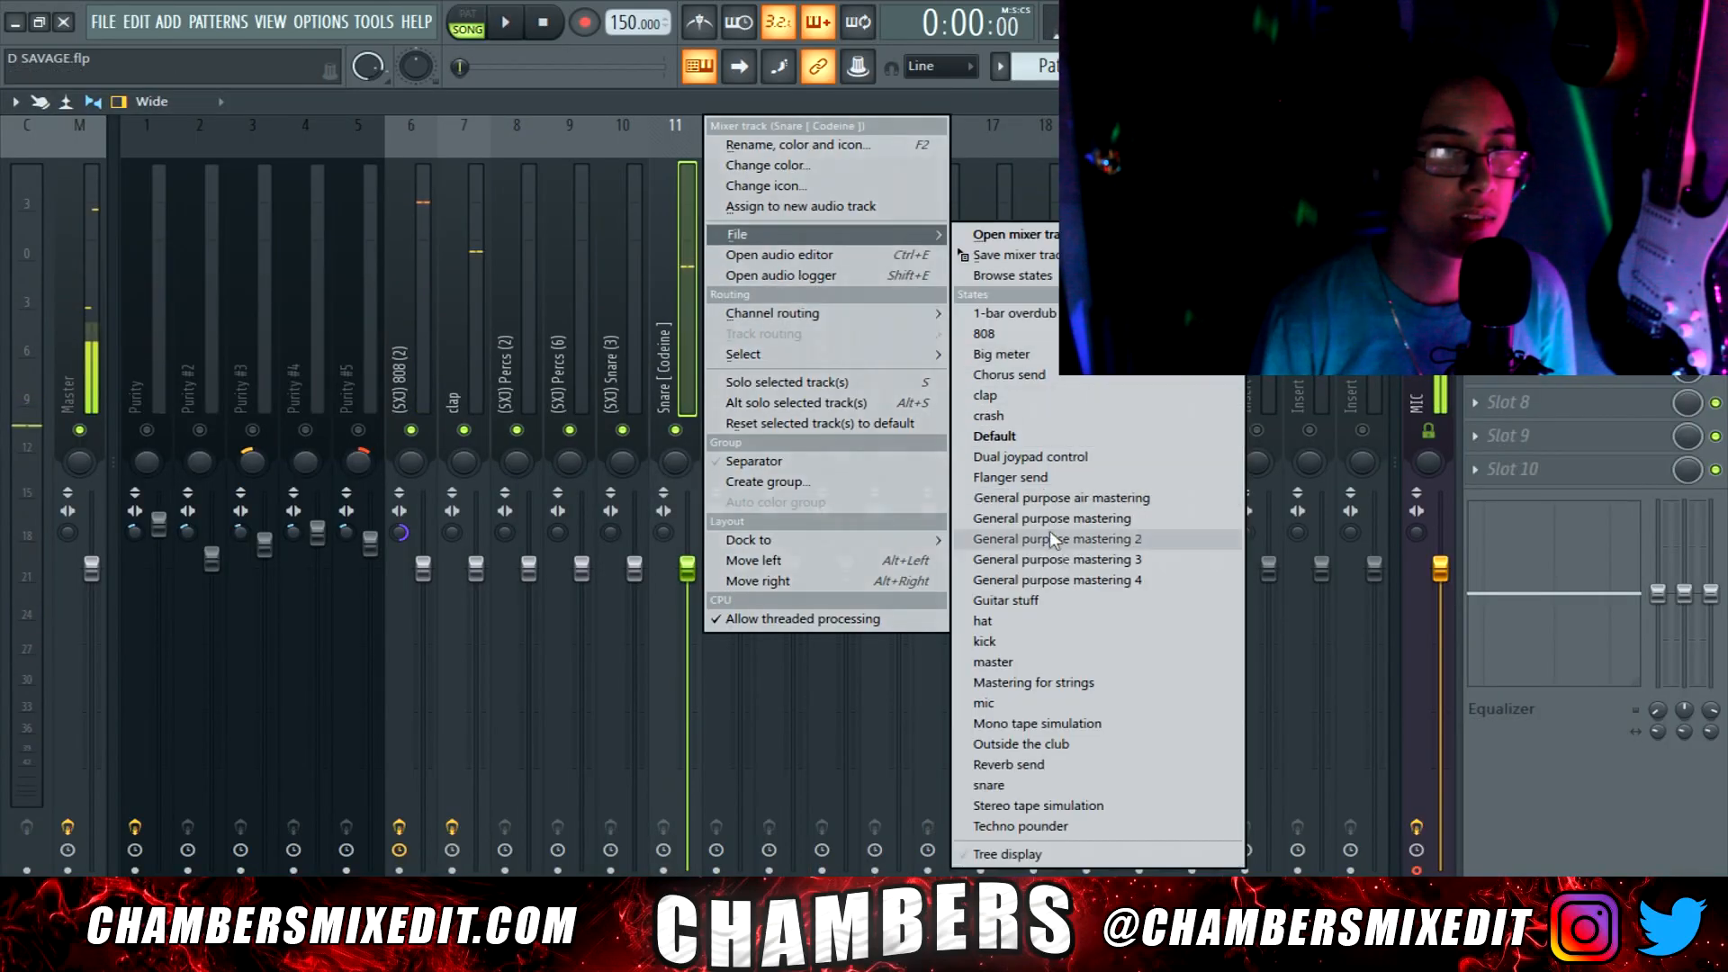
{"action": "left_click", "coordinate": [1109, 781]}
{"action": "left_click", "coordinate": [1537, 168]}
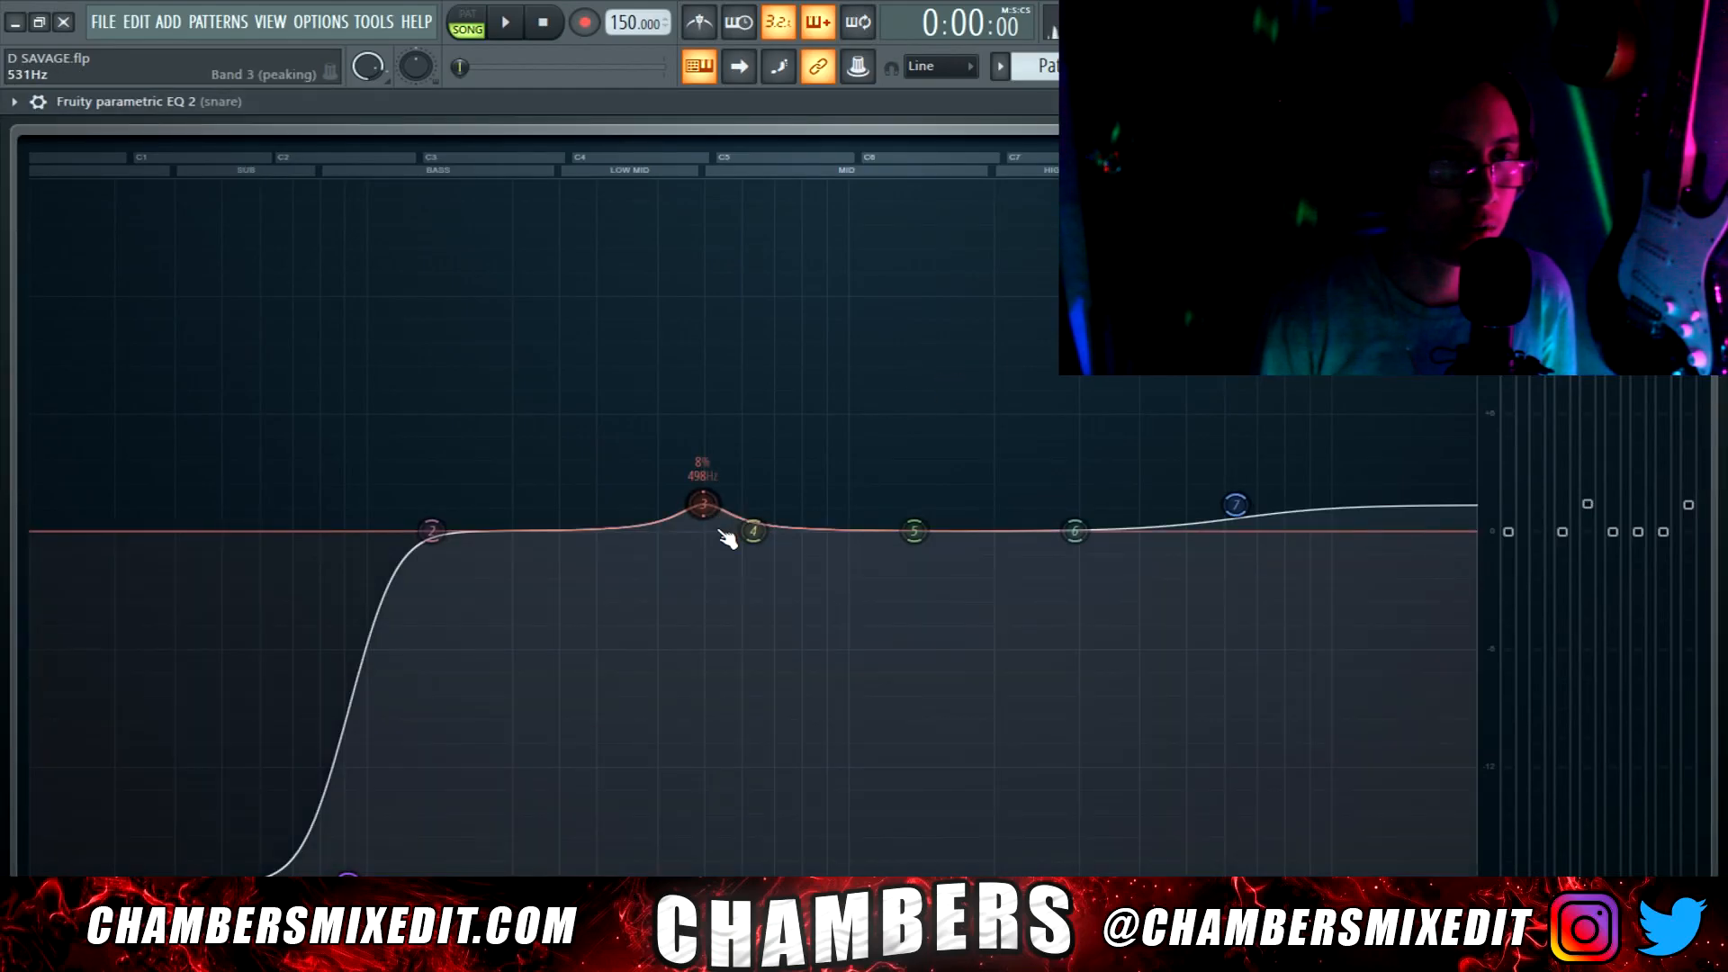
{"action": "key", "text": "space"}
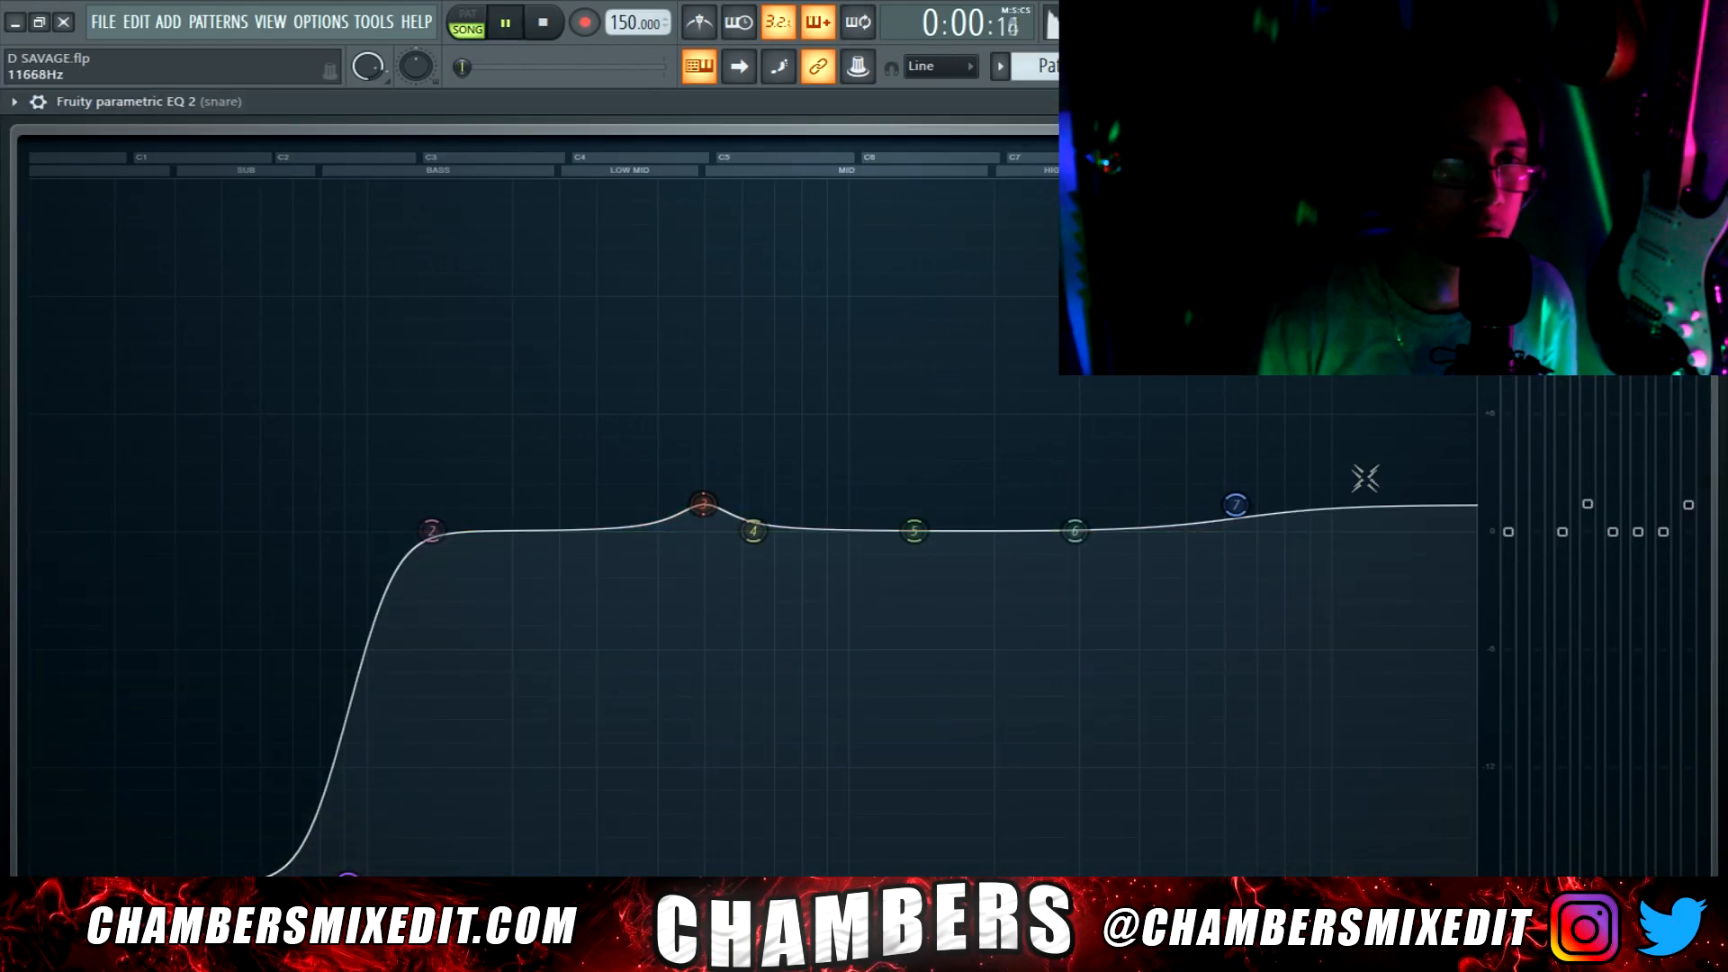
{"action": "key", "text": "Escape"}
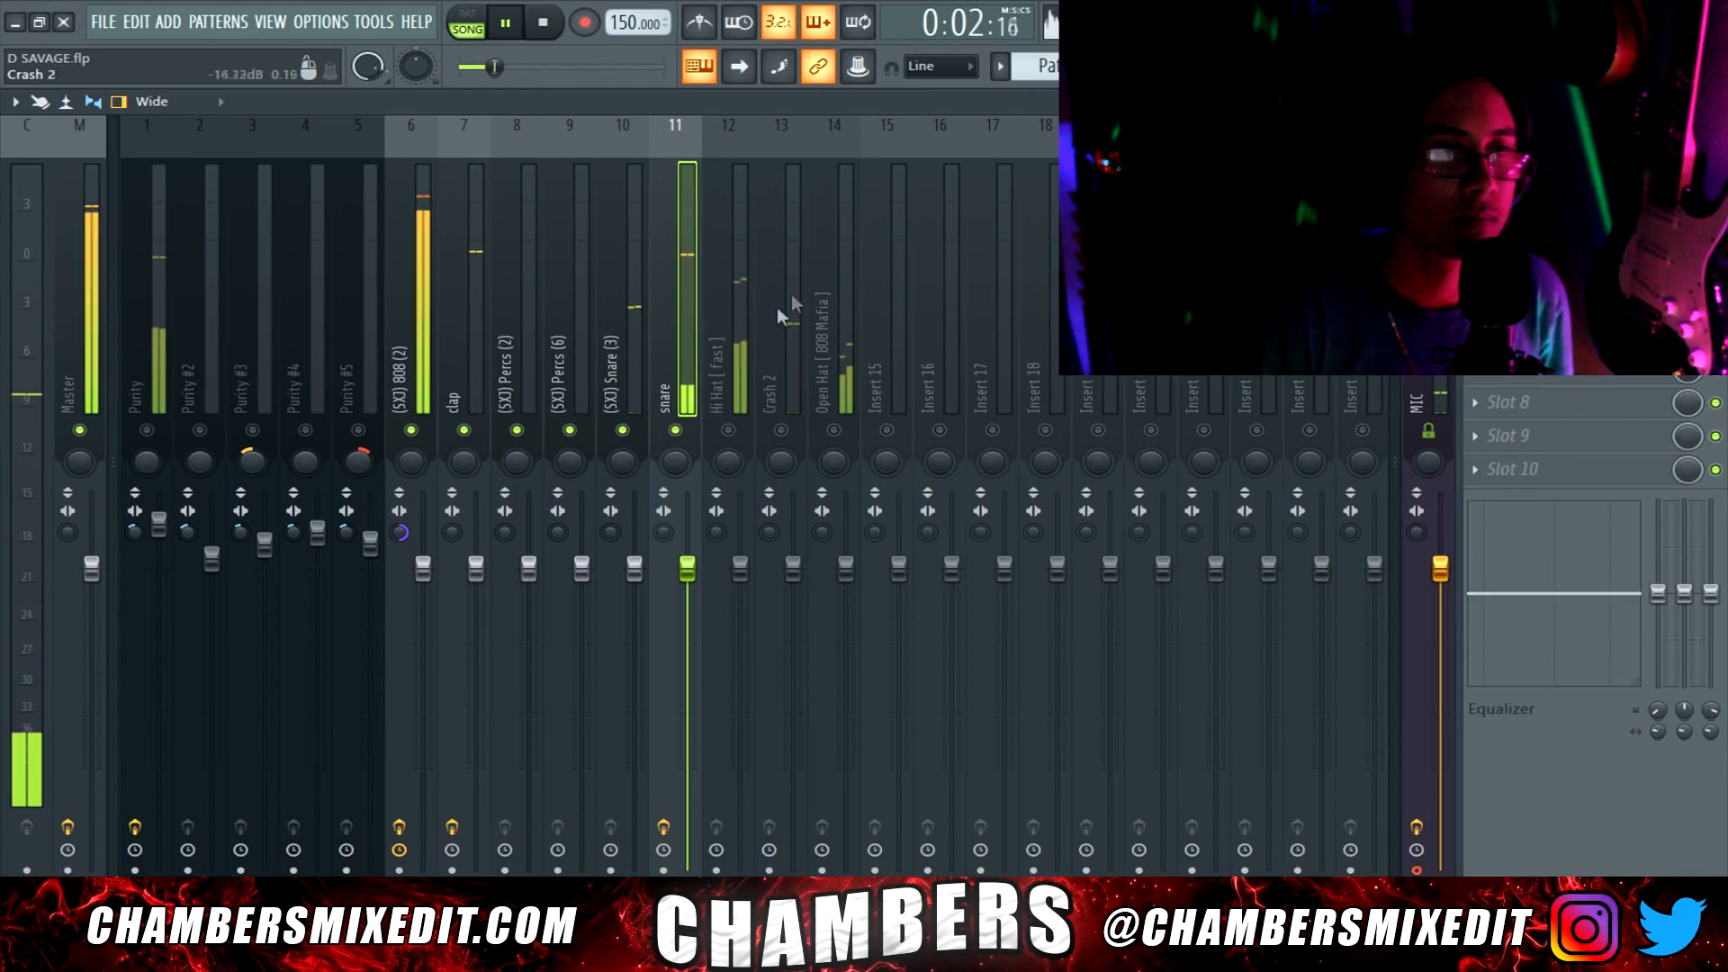
Cut the 90 Hz low equalizer band to -18.0 on the Hi Hat [ fast ] and Crash 2 mixer tracks
{"action": "left_click", "coordinate": [748, 372]}
{"action": "key", "text": "space"}
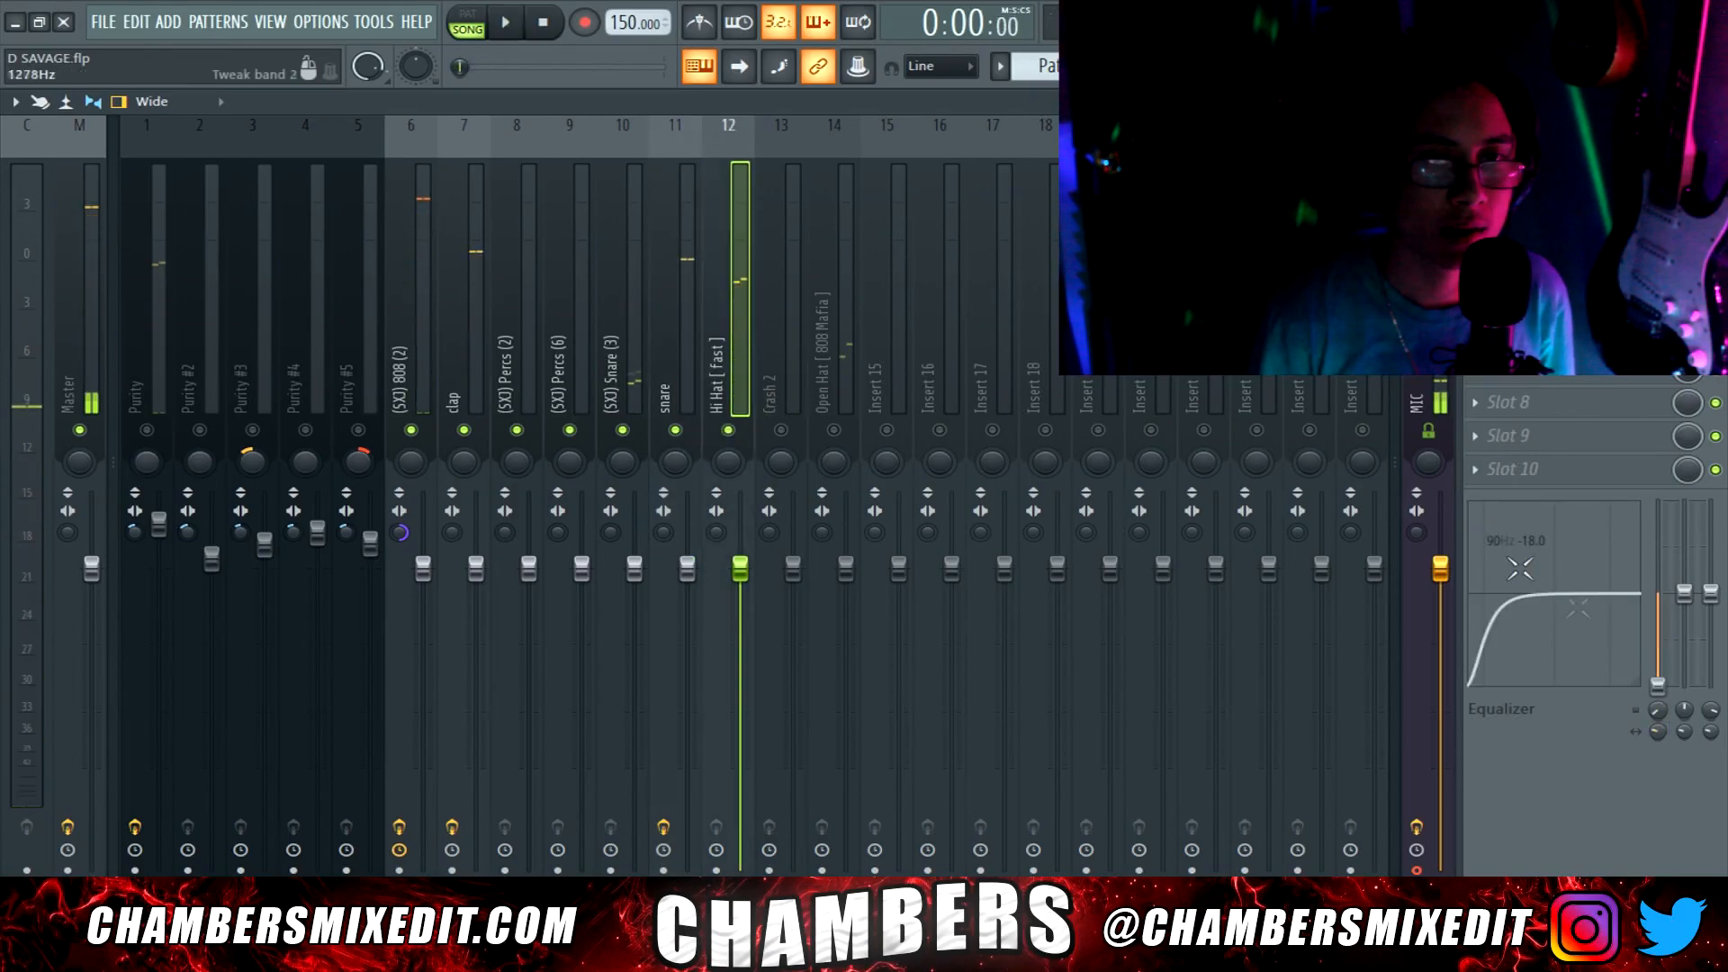
{"action": "left_click", "coordinate": [786, 383]}
{"action": "key", "text": "space"}
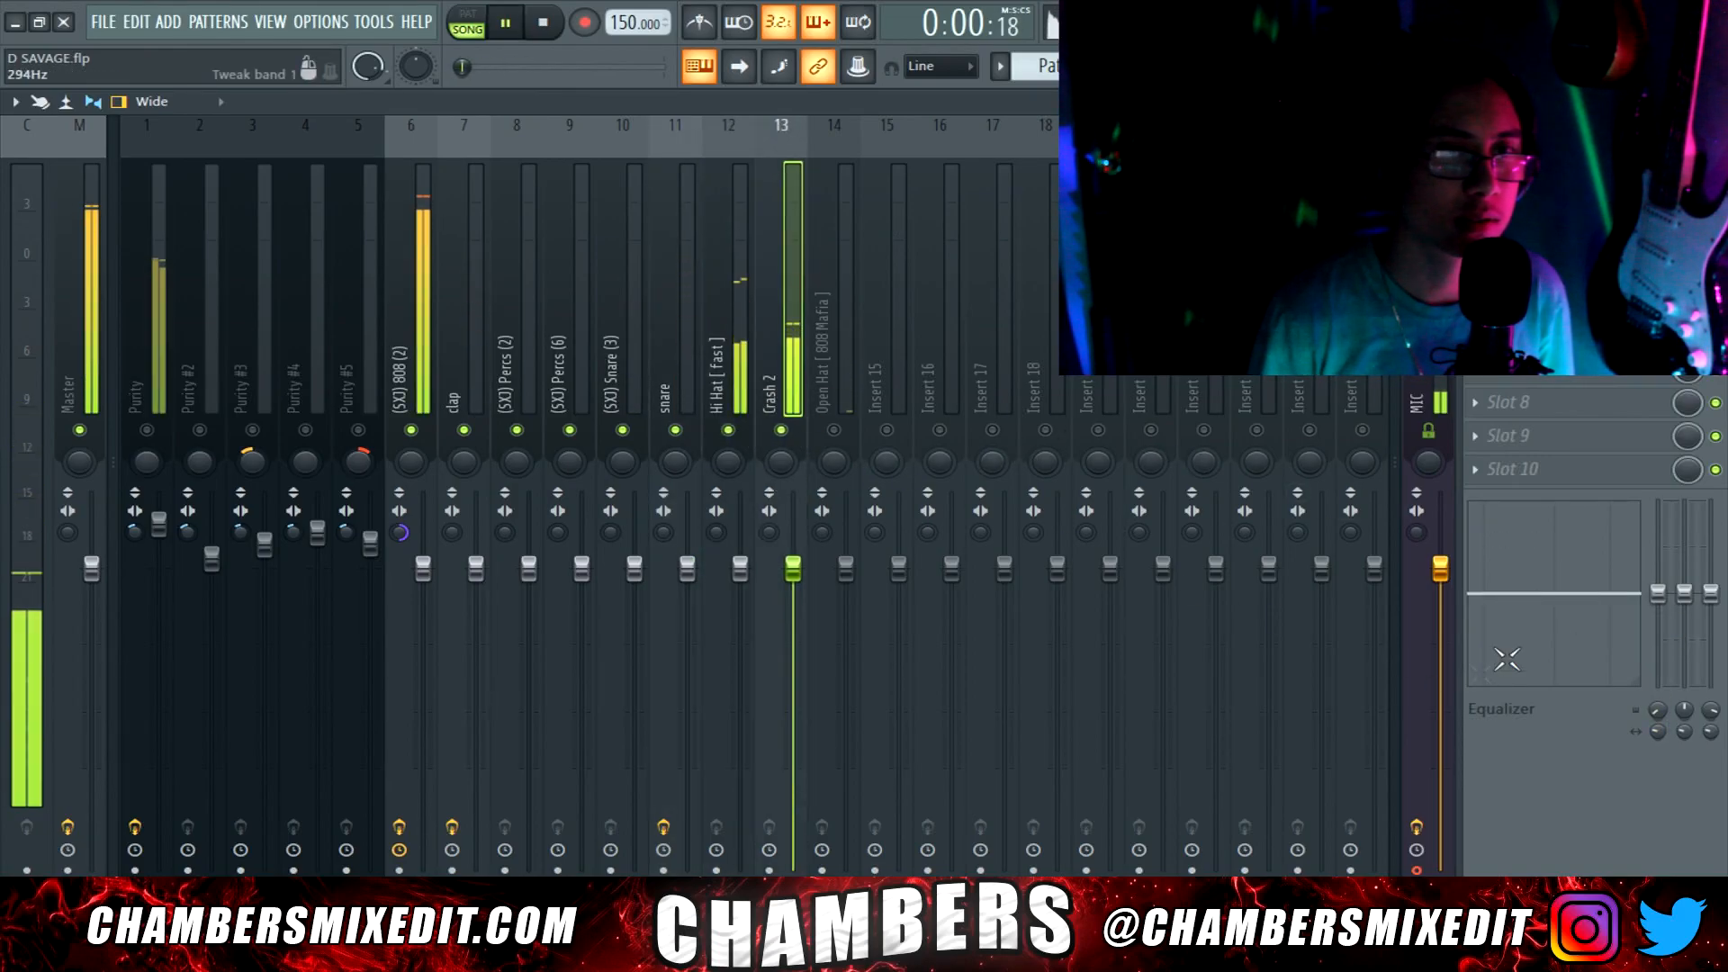
{"action": "key", "text": "space"}
Load the saved crash mixer track state onto the Crash 2 track and play the song
{"action": "right_click", "coordinate": [810, 121]}
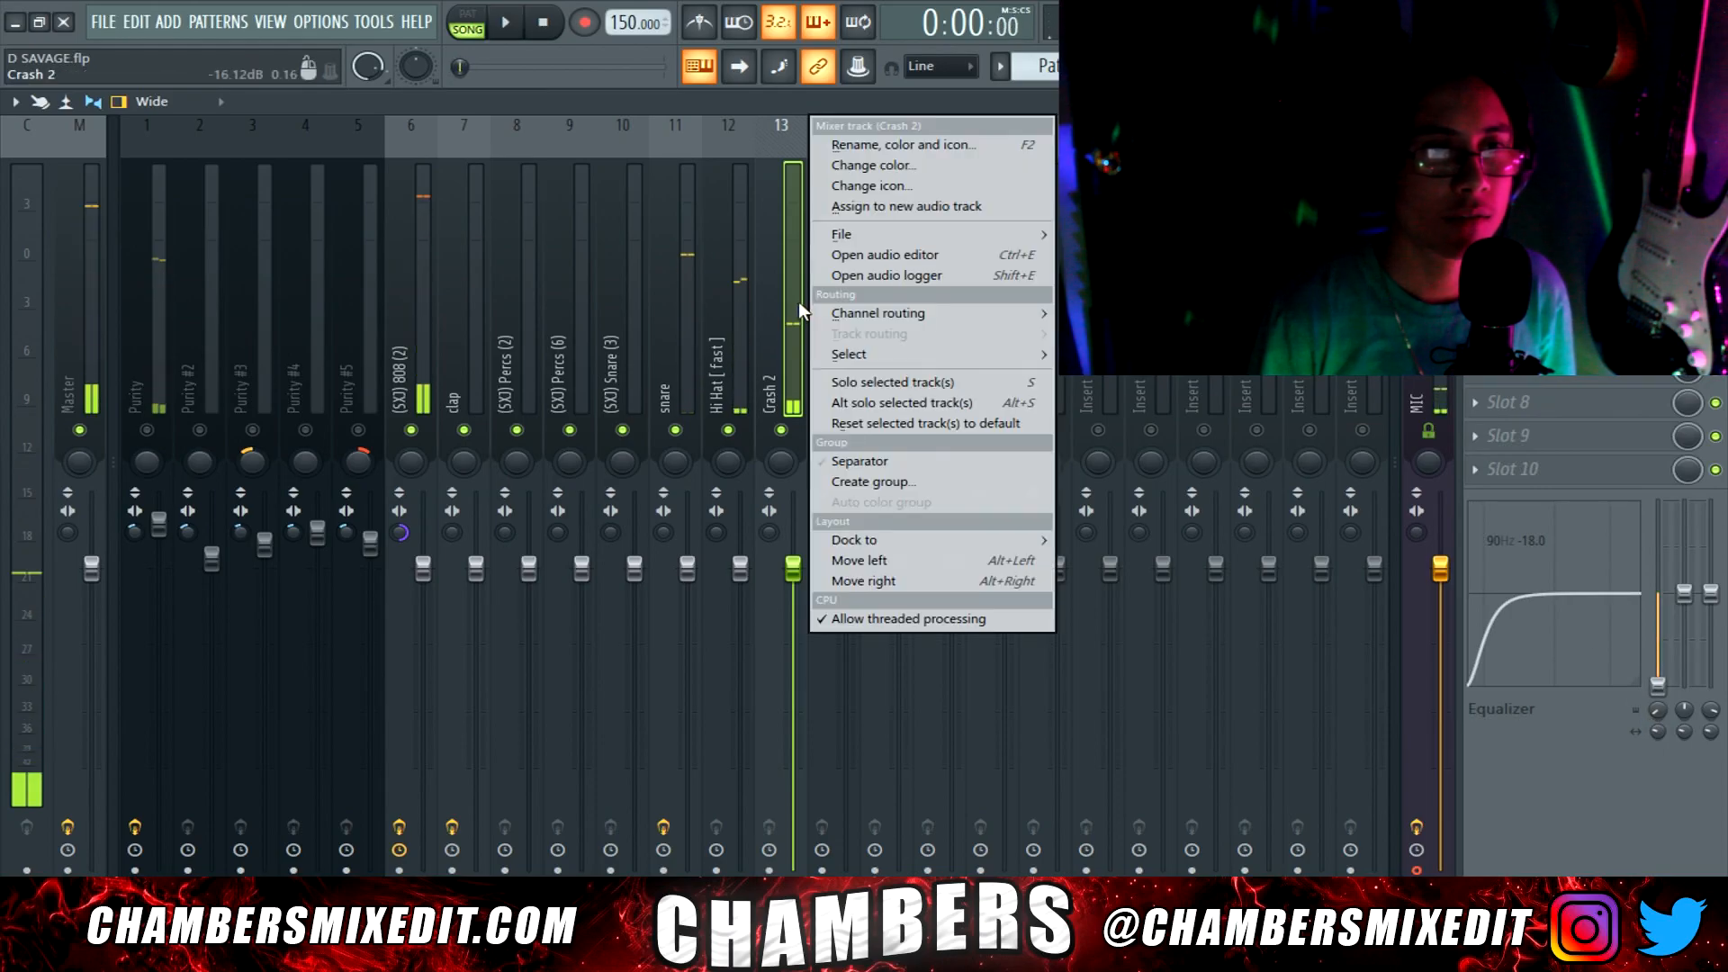
{"action": "mouse_move", "coordinate": [1017, 235]}
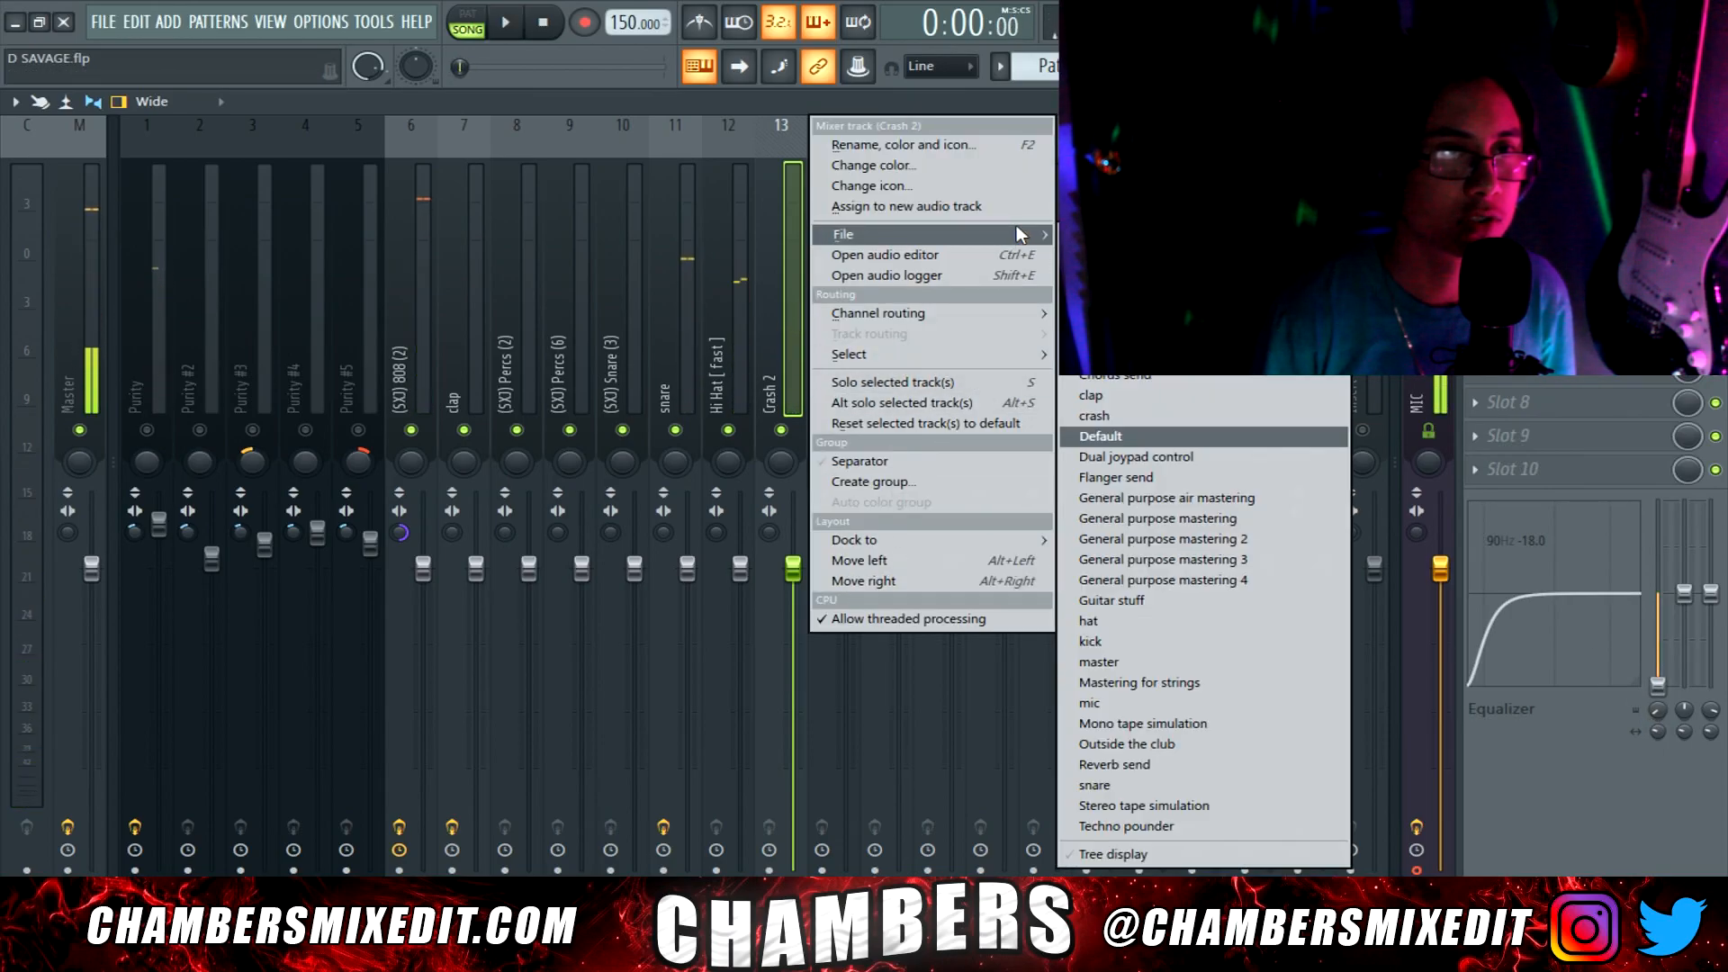
{"action": "left_click", "coordinate": [1153, 414]}
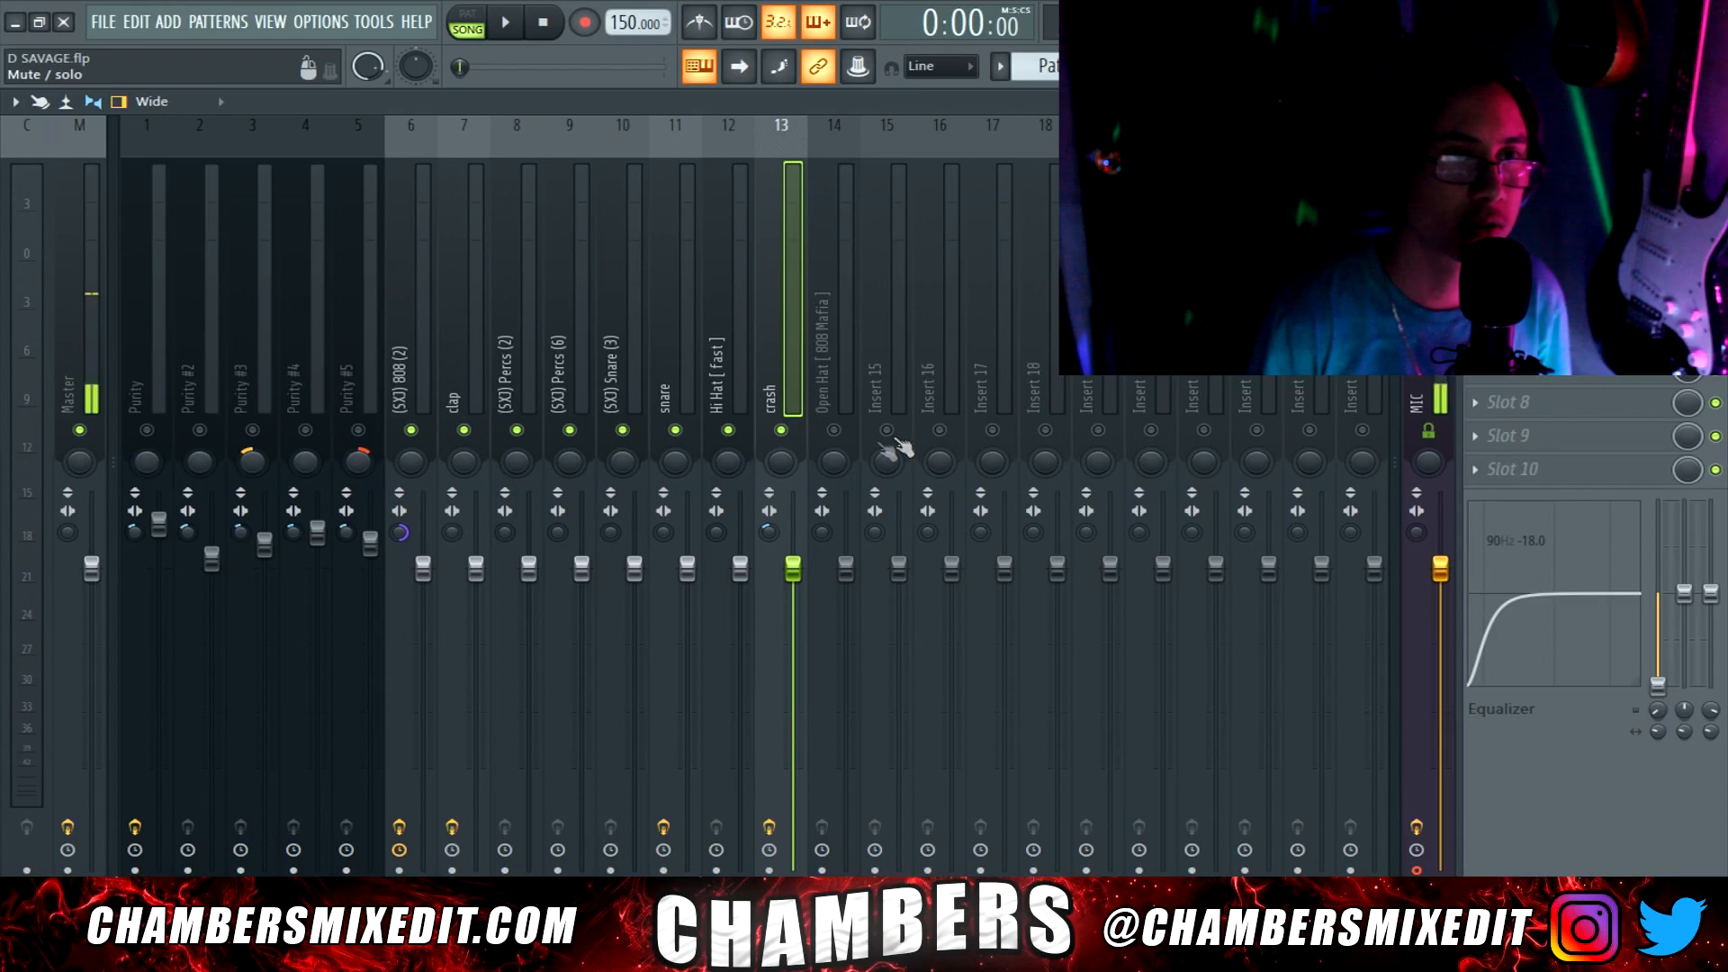
{"action": "key", "text": "space"}
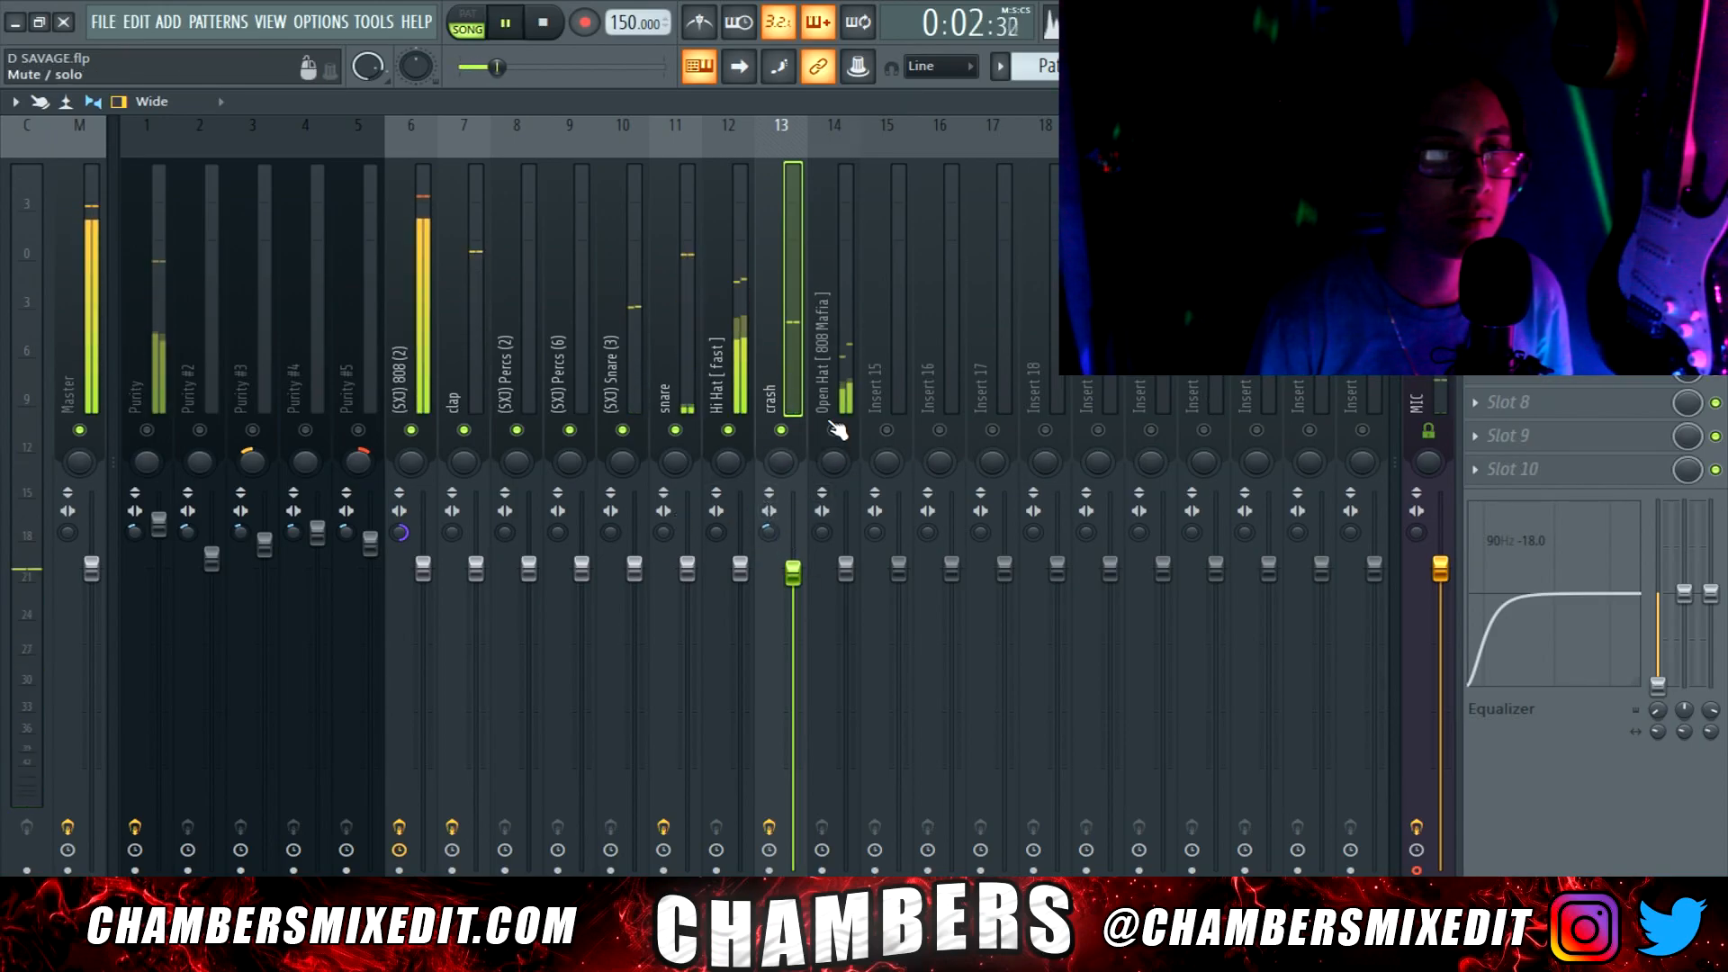
Cut the 90 Hz equalizer band to -18.0 on the Open Hat [ 808 Mafia ] and (SXJ) Snare (3) tracks, boosting the snare's 8.0k band to 2.5
{"action": "left_click", "coordinate": [850, 367]}
{"action": "left_click_drag", "start_coordinate": [1658, 594], "coordinate": [1660, 689]}
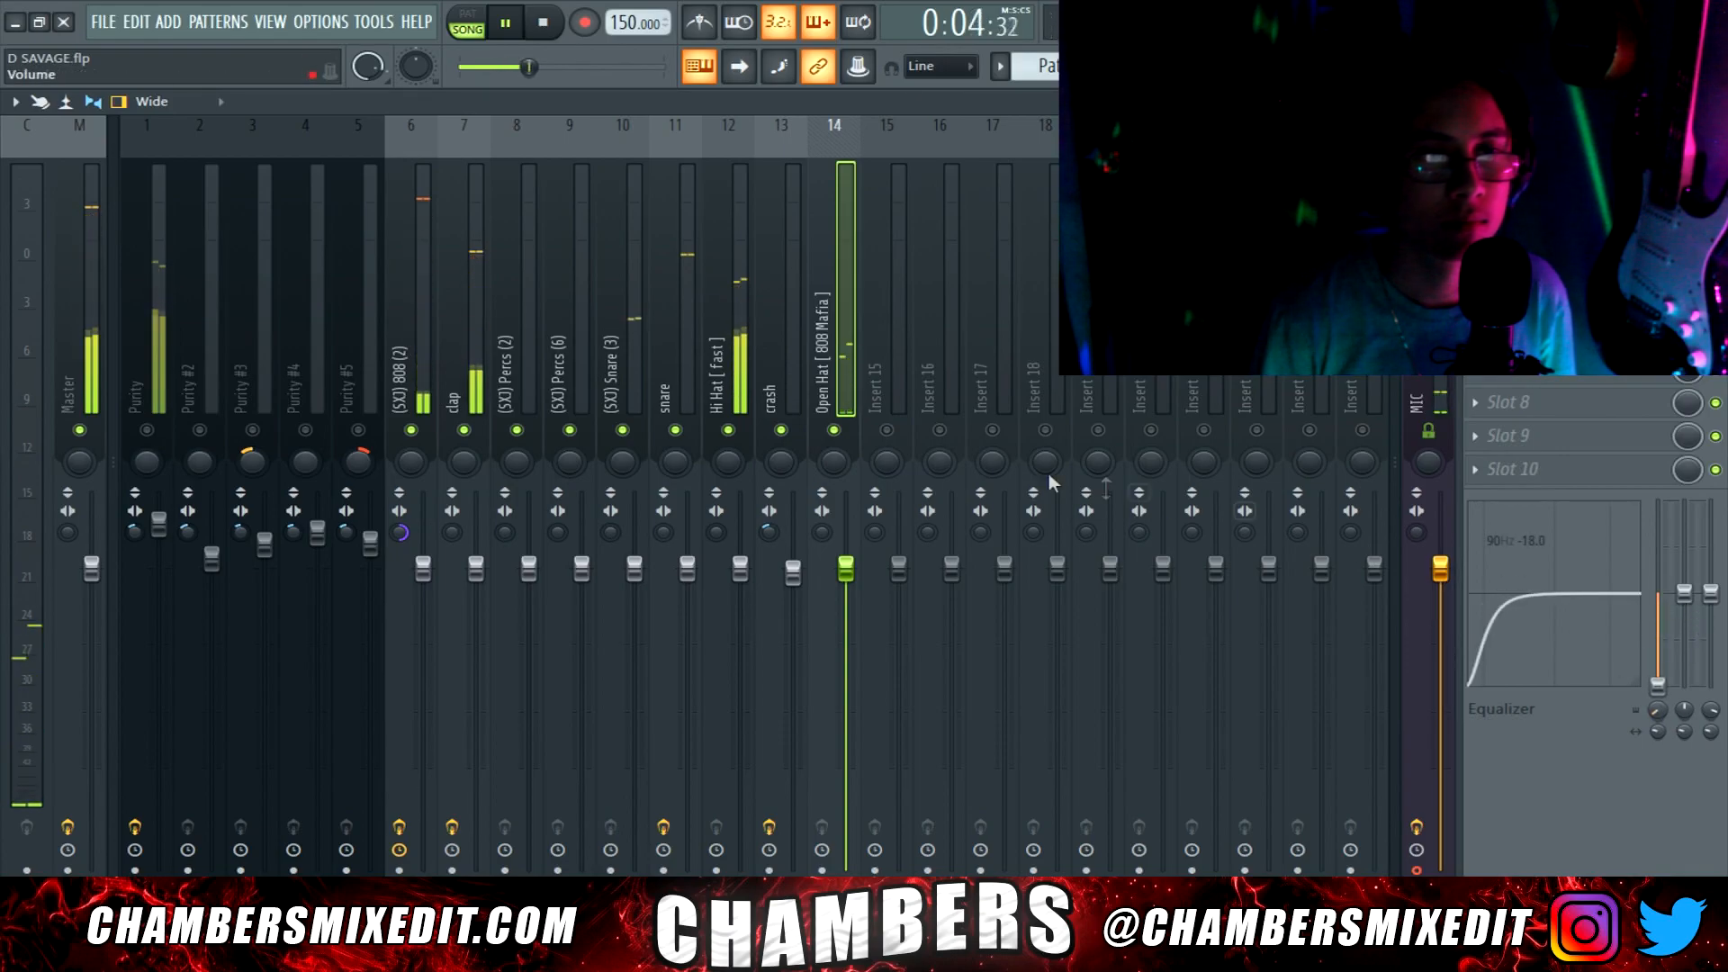
{"action": "left_click", "coordinate": [678, 356]}
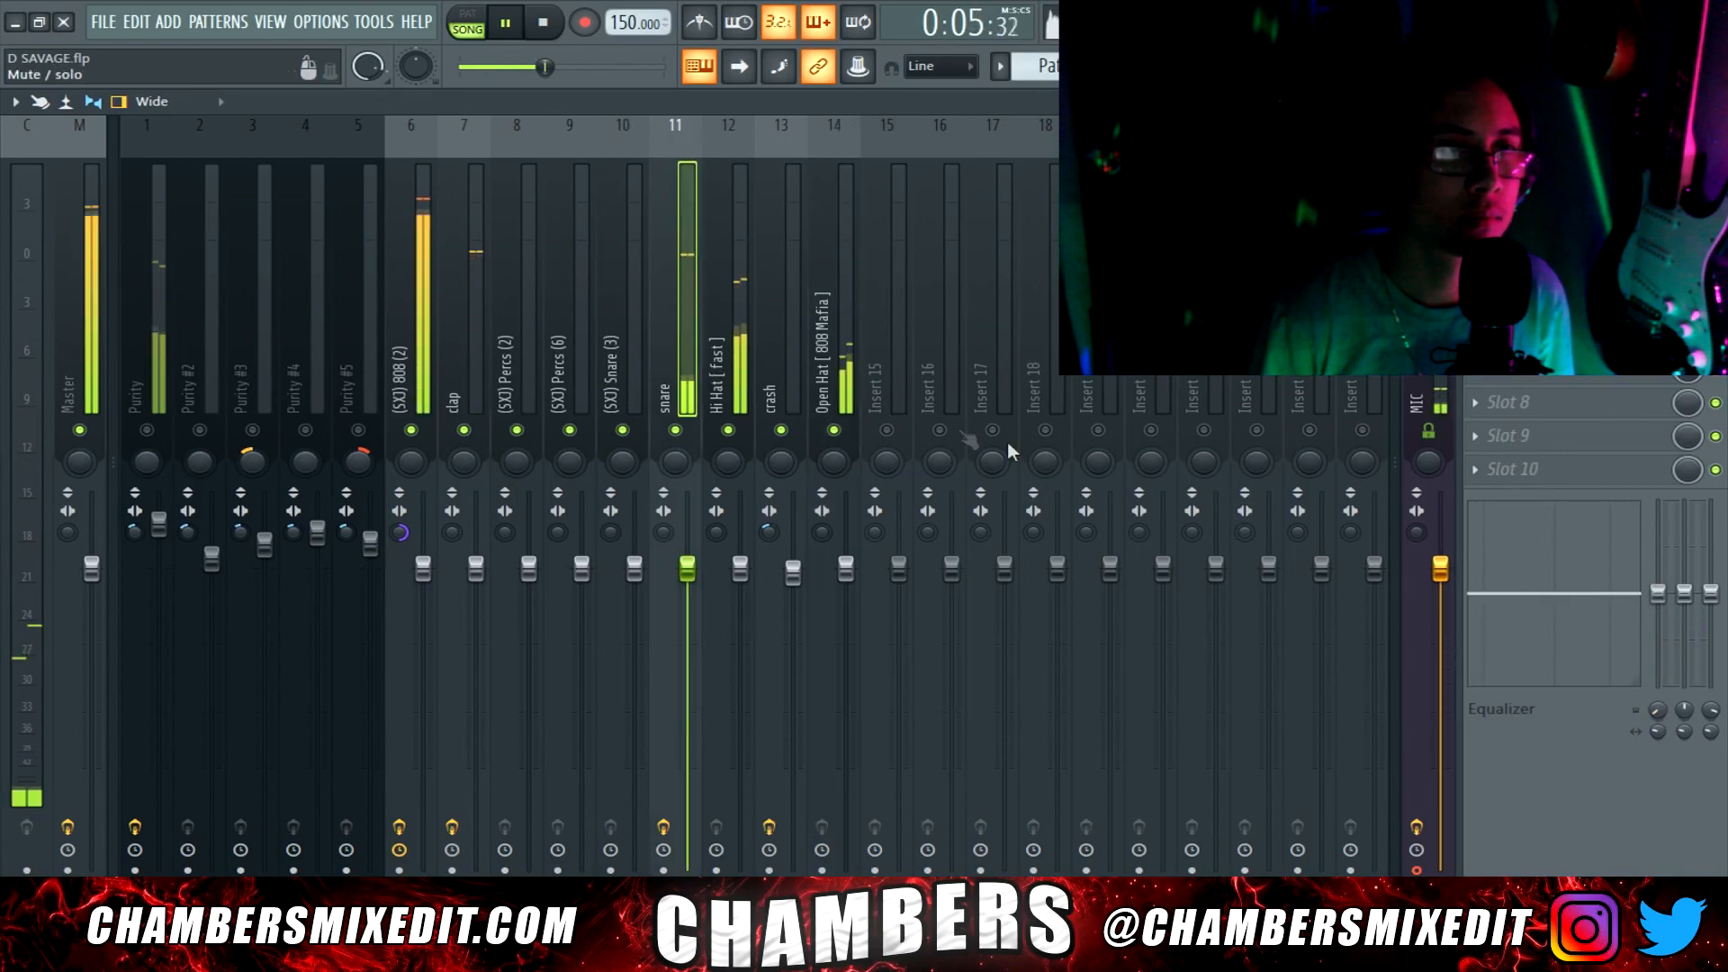
{"action": "left_click", "coordinate": [644, 376]}
{"action": "left_click_drag", "start_coordinate": [1658, 594], "coordinate": [1658, 686]}
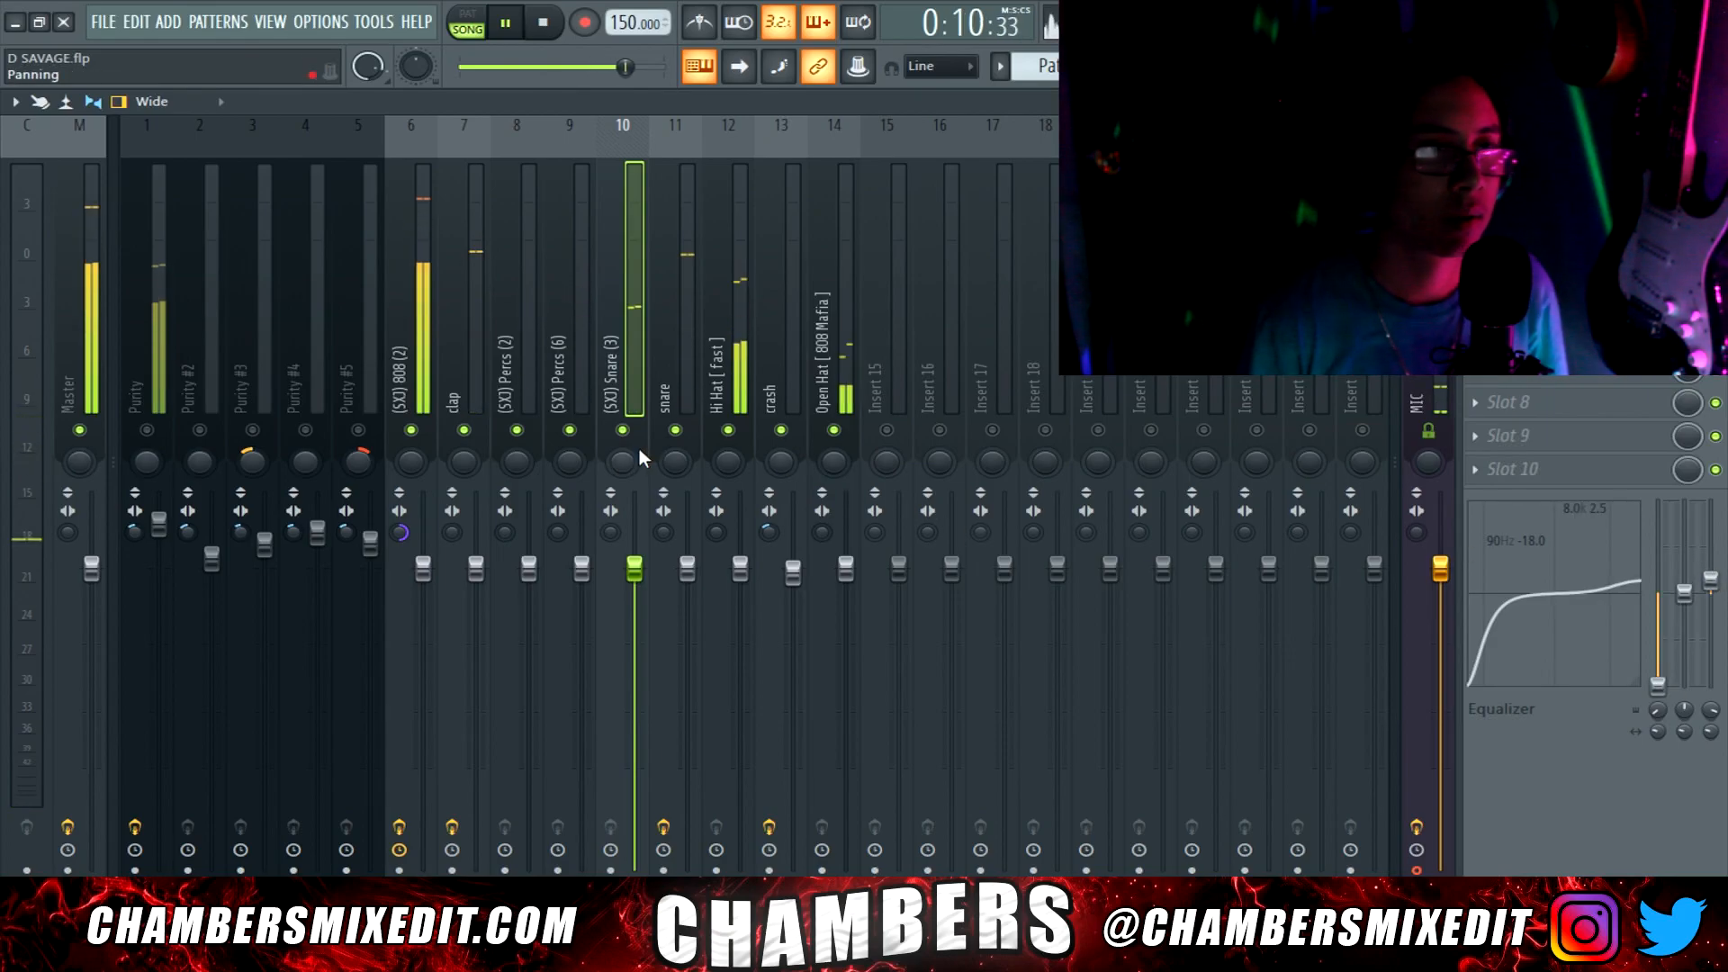
{"action": "key", "text": "space"}
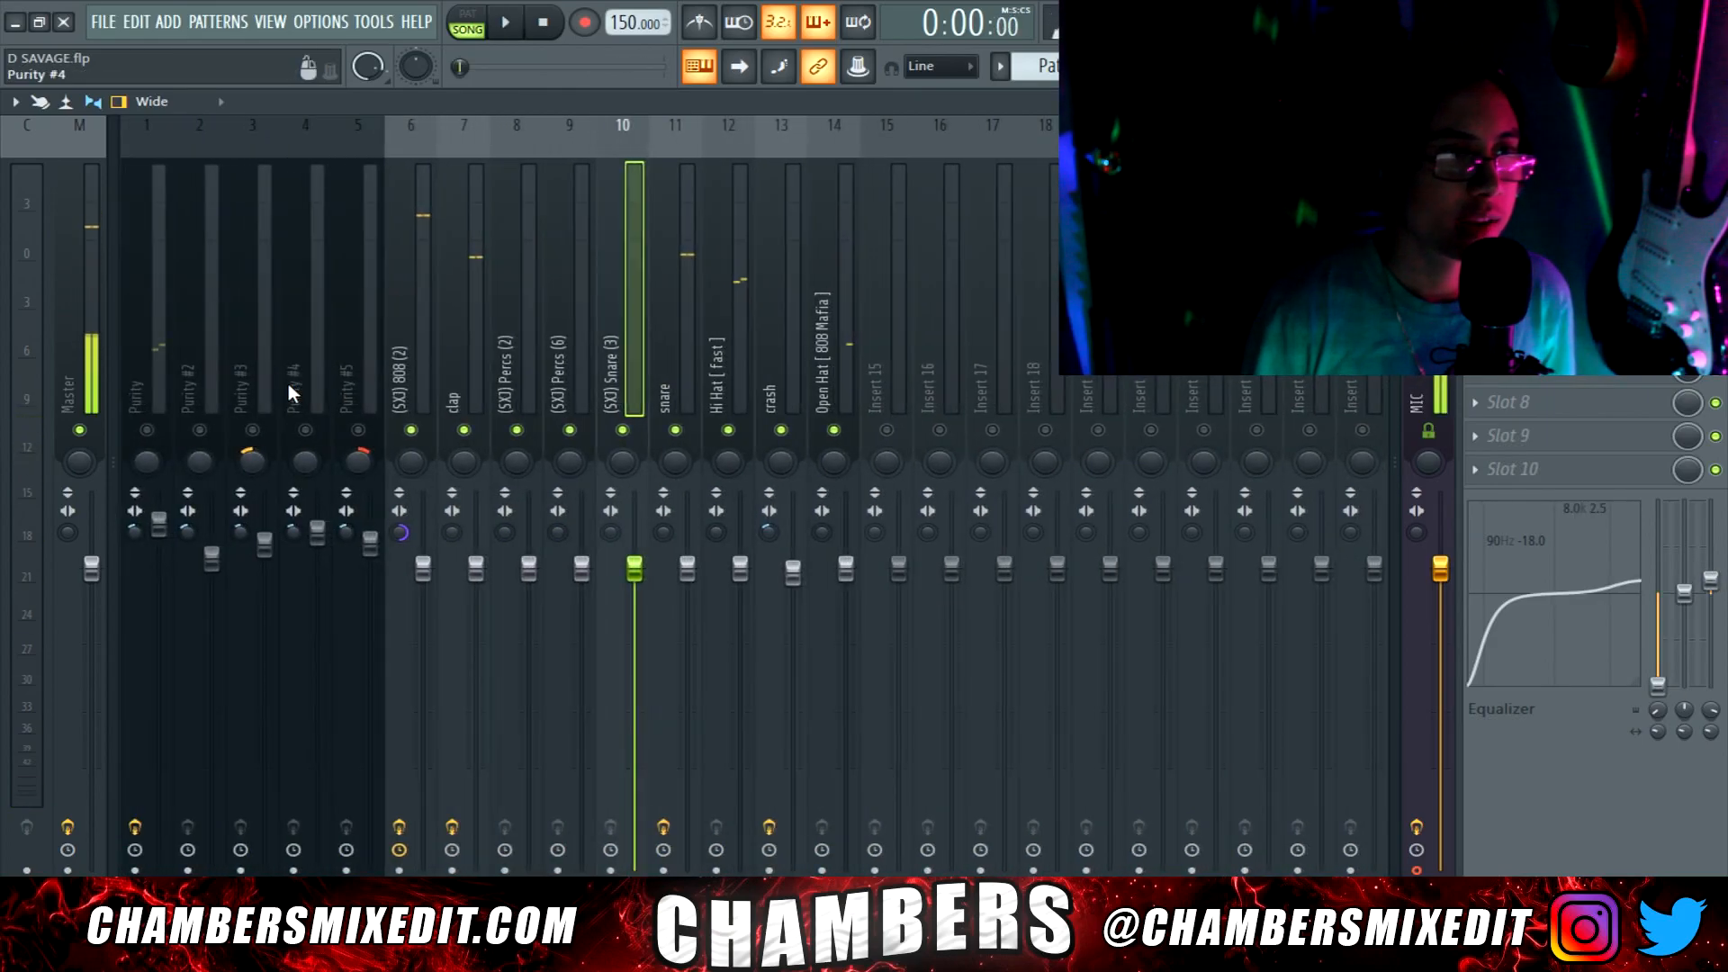
Play the song with all tracks enabled and lower the crash track's volume well below the other drums
{"action": "key", "text": "space"}
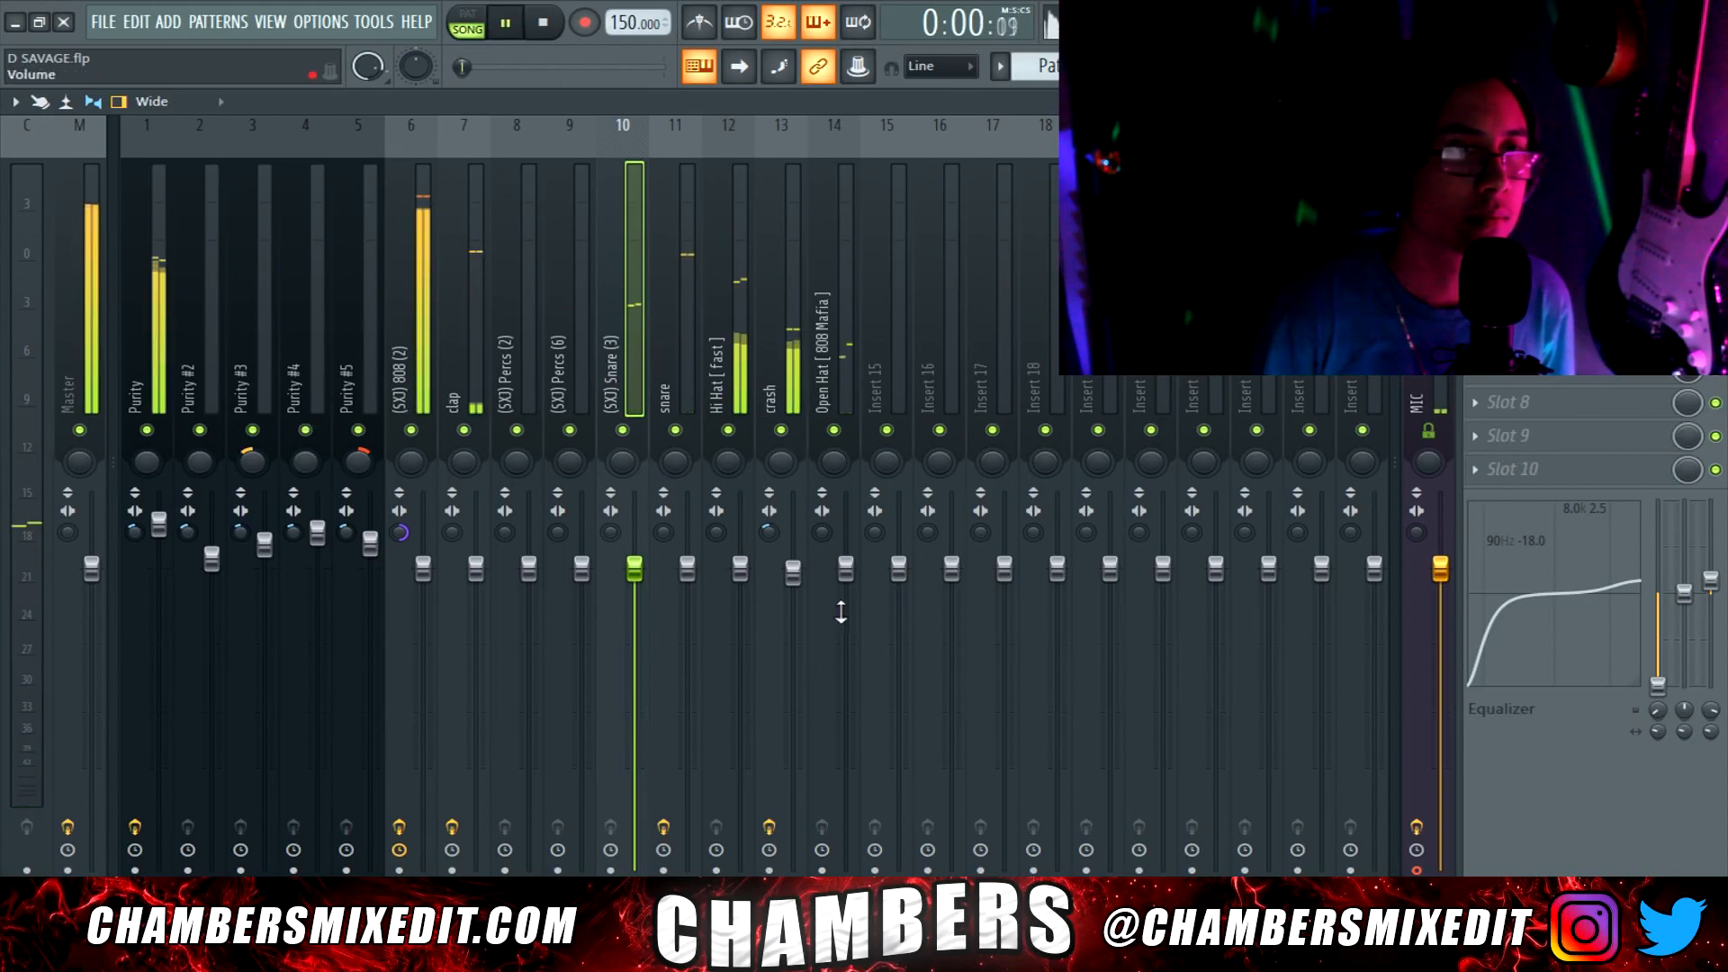
{"action": "left_click_drag", "start_coordinate": [781, 574], "coordinate": [797, 657]}
{"action": "key", "text": "space"}
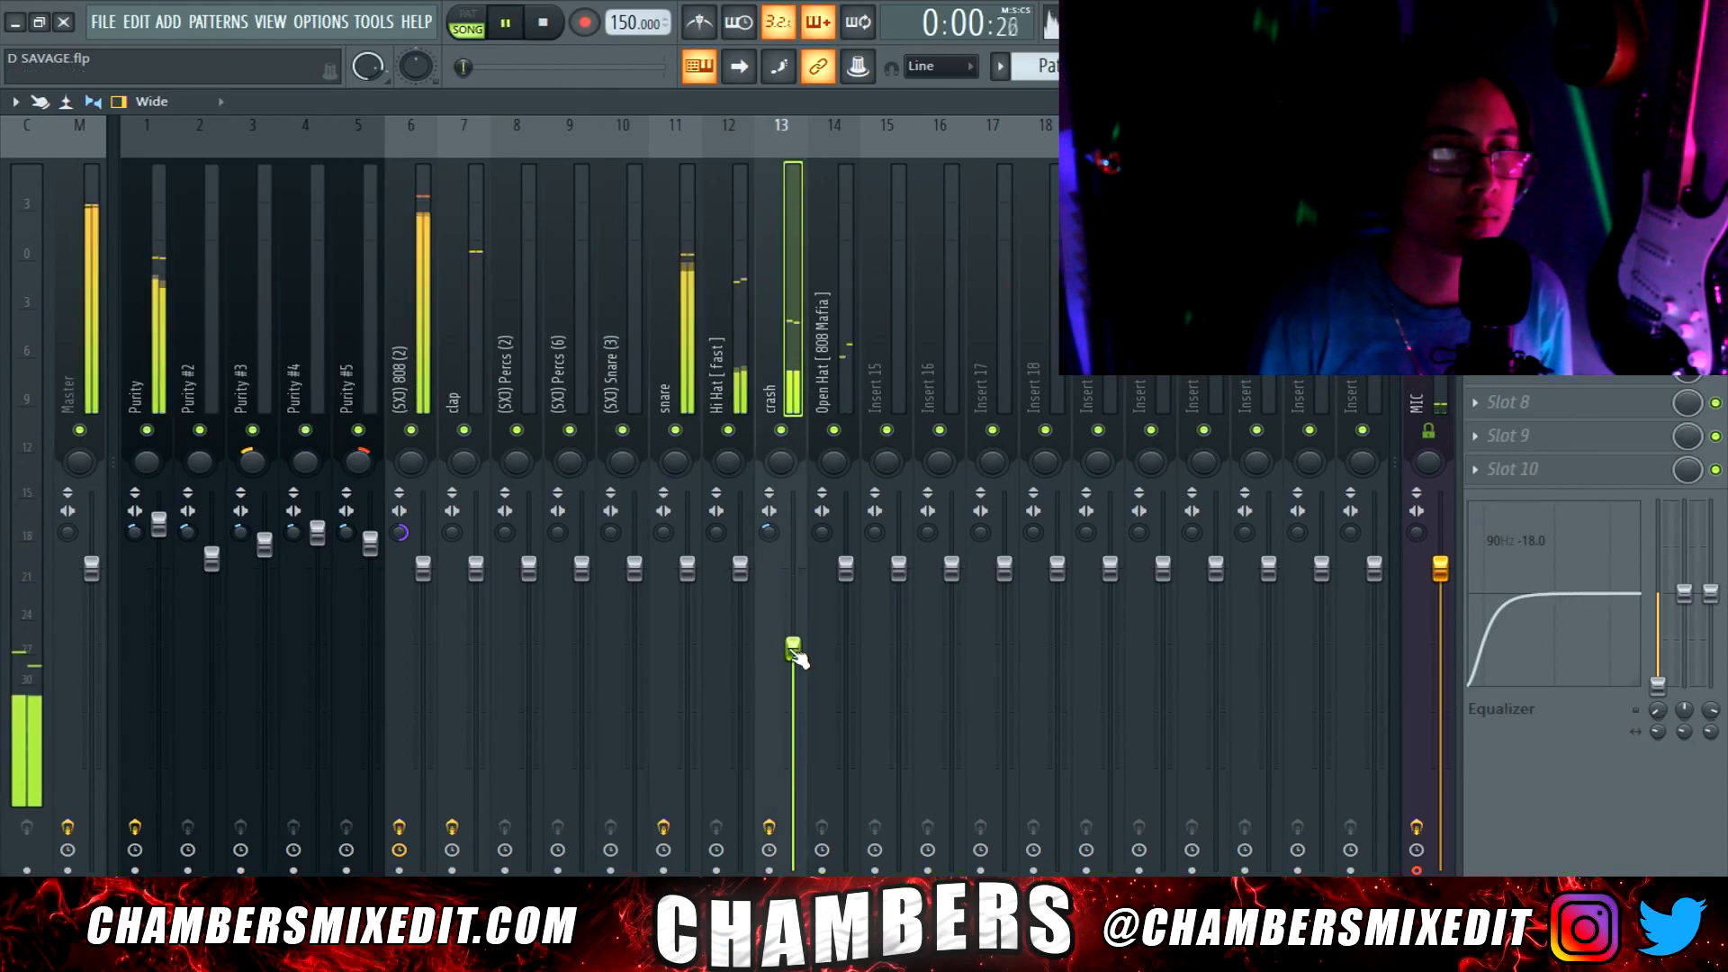
Pan the Open Hat [ 808 Mafia ] track 37% left and the (SXJ) Percs (6) track to the right, checking during playback
{"action": "left_click", "coordinate": [854, 384]}
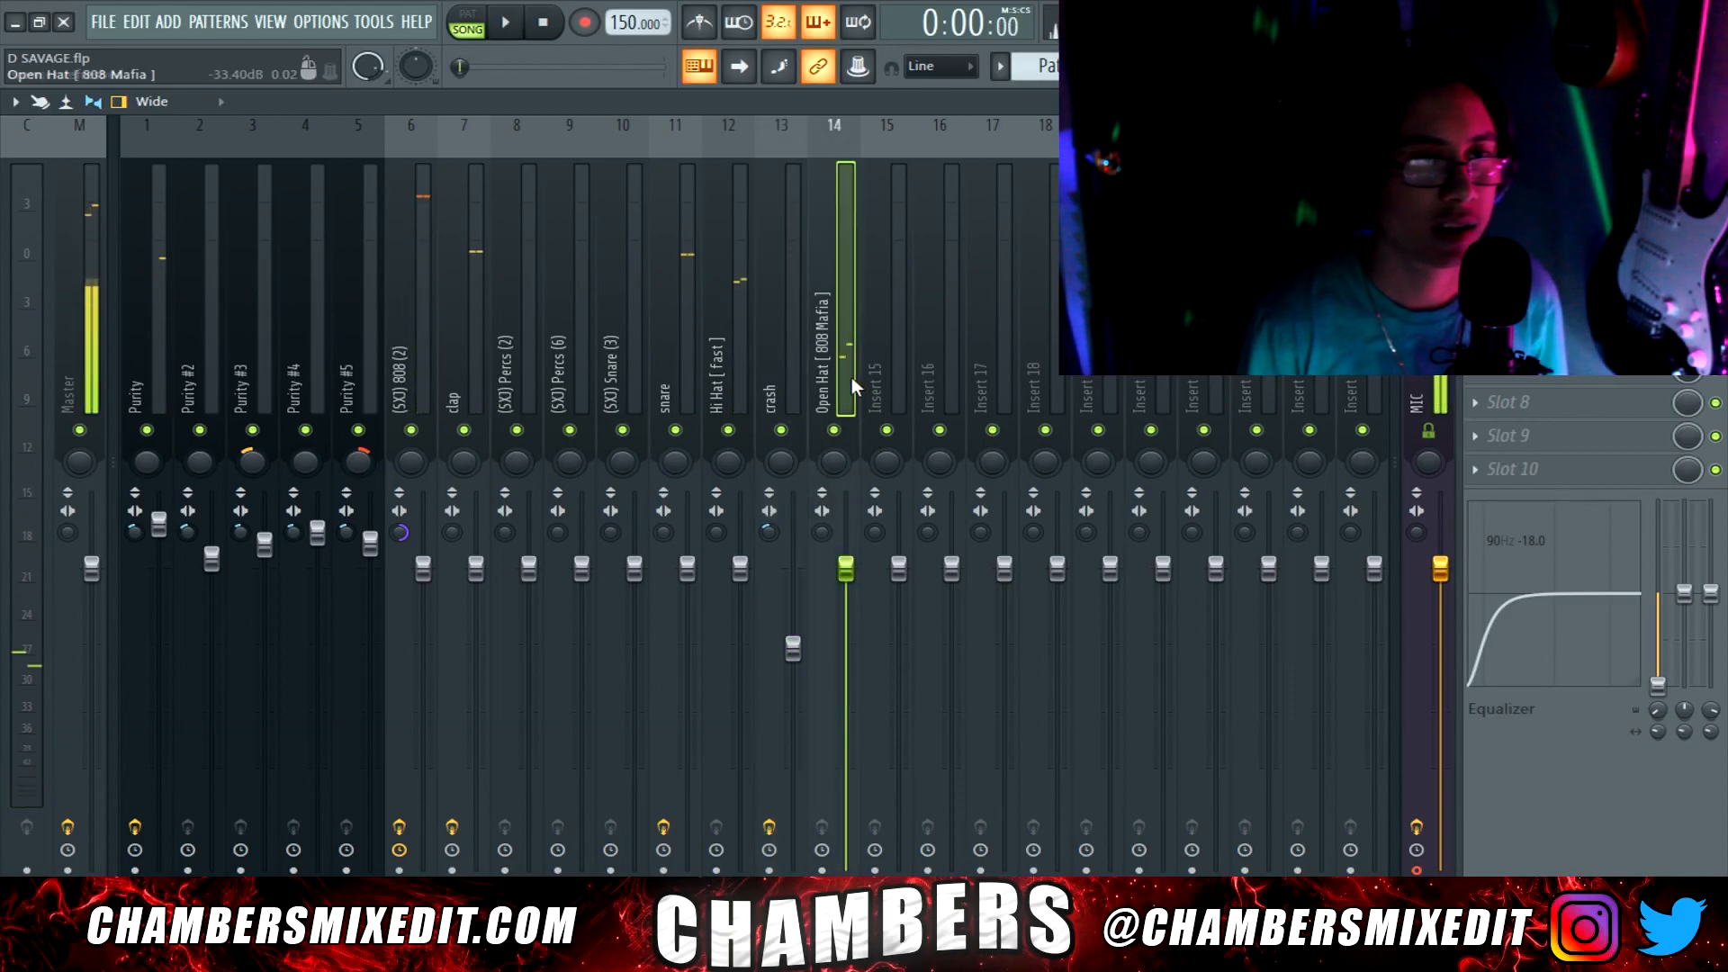
{"action": "left_click_drag", "start_coordinate": [835, 462], "coordinate": [835, 506]}
{"action": "key", "text": "space"}
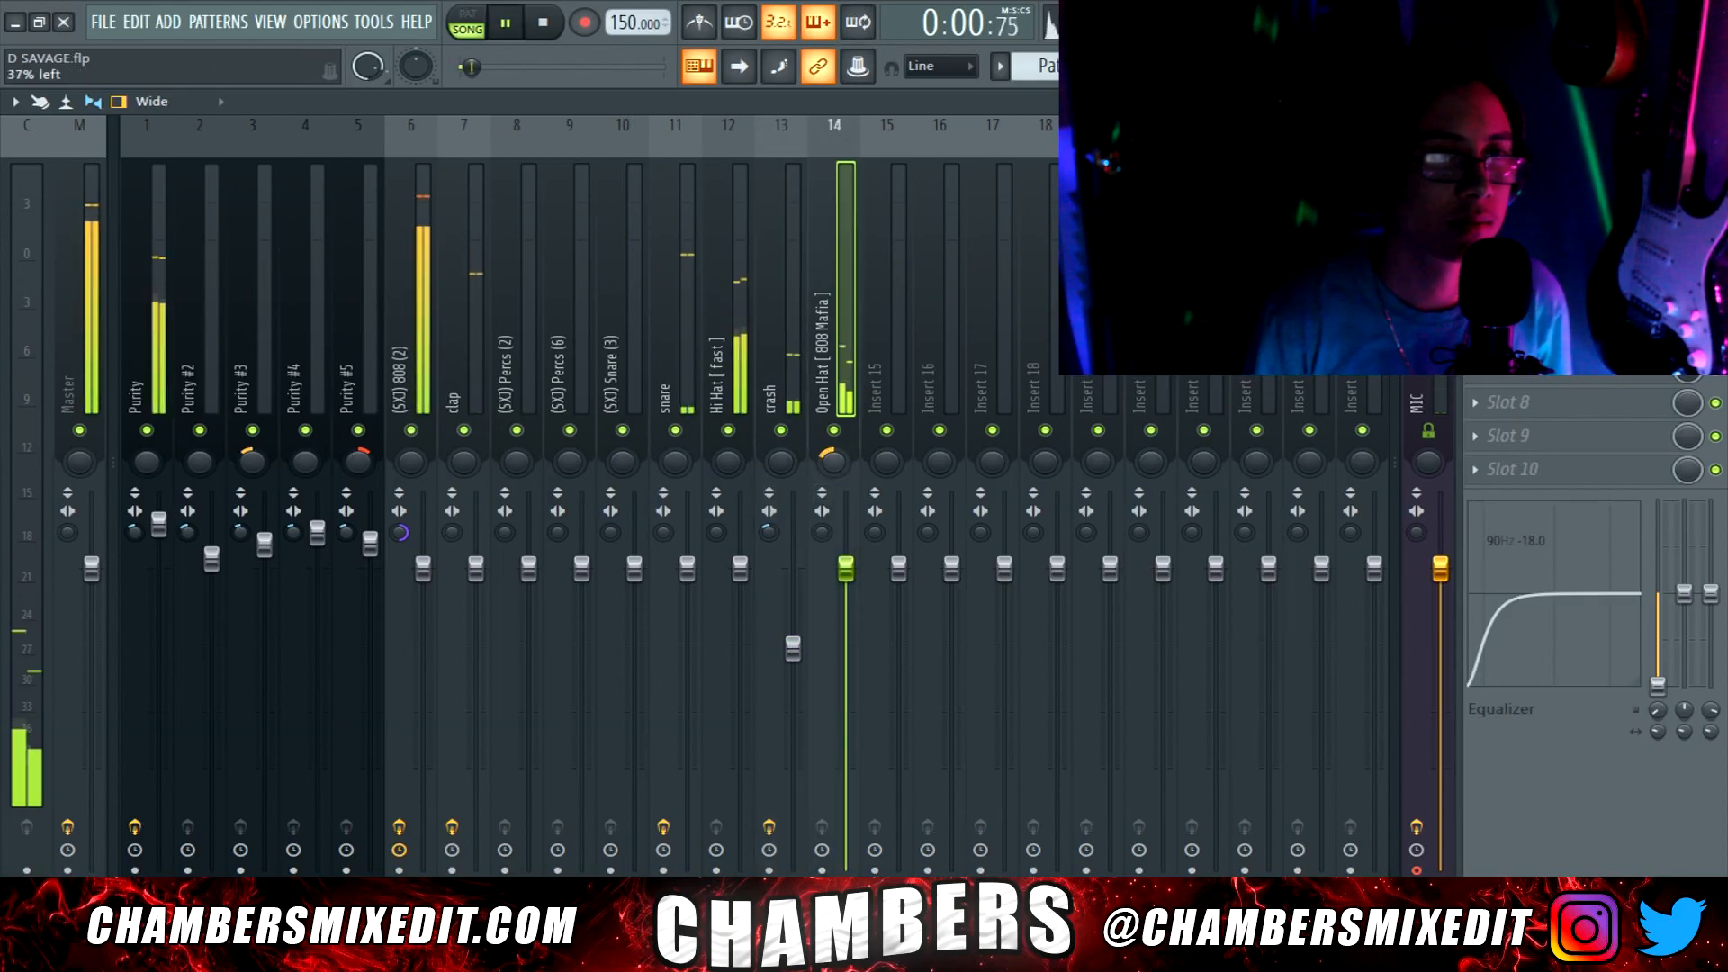
{"action": "left_click", "coordinate": [568, 384]}
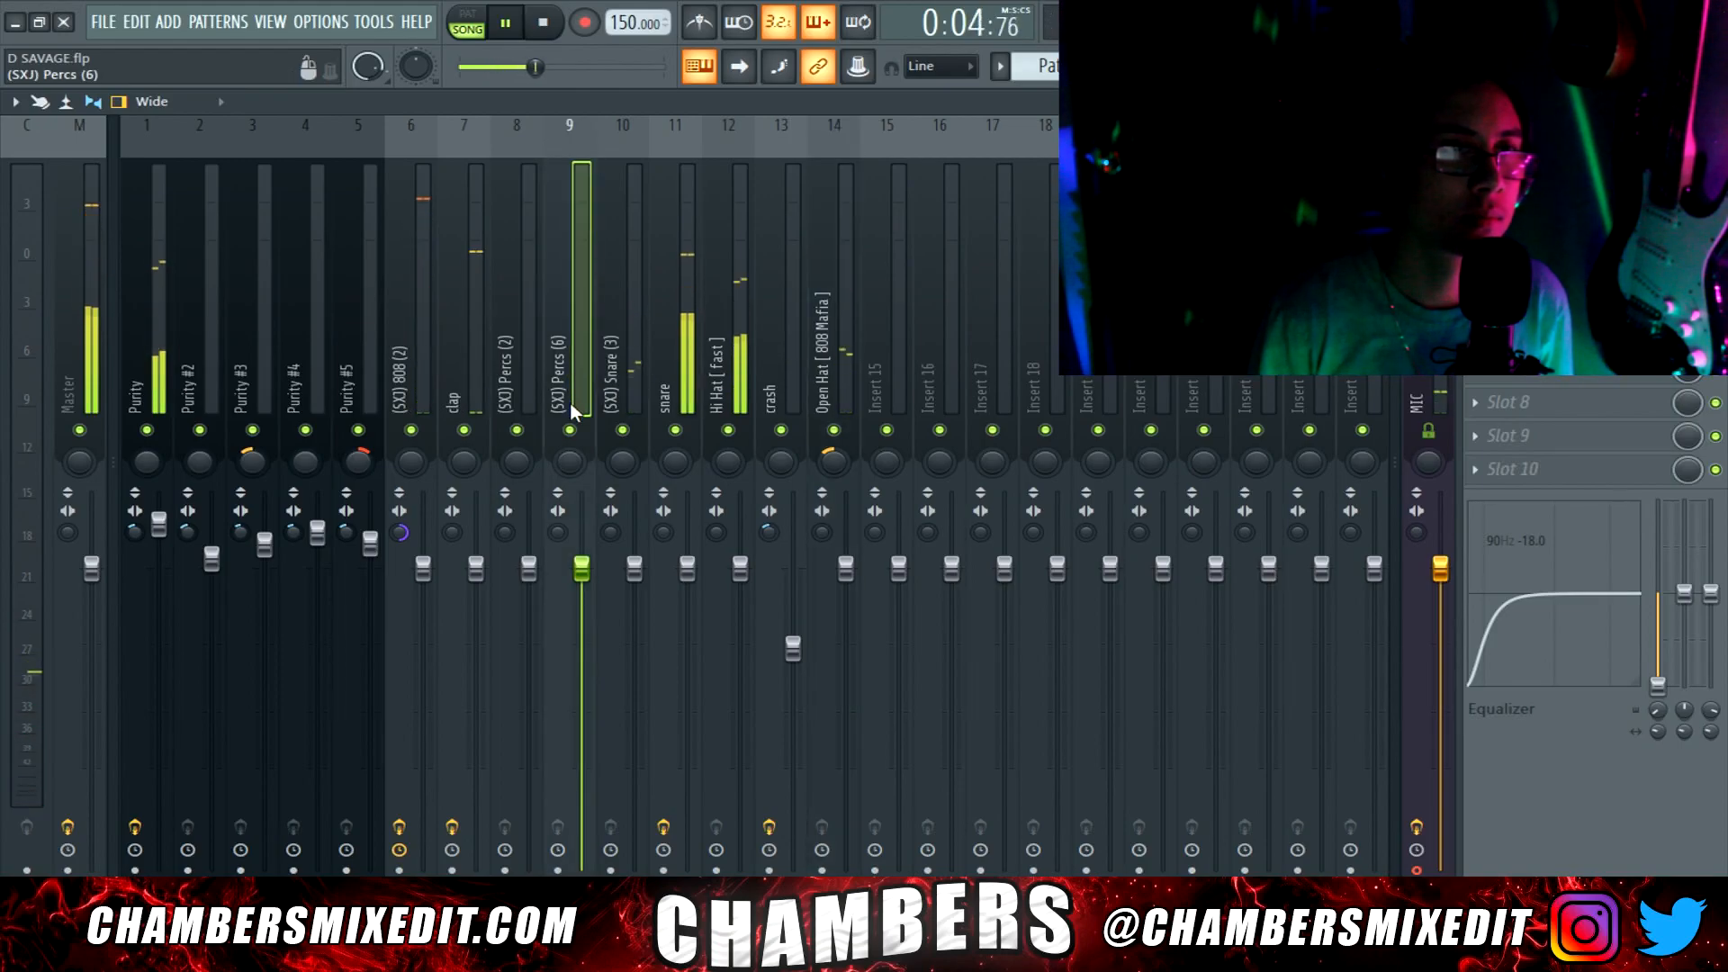
{"action": "right_click", "coordinate": [569, 463]}
{"action": "left_click", "coordinate": [599, 477]}
{"action": "key", "text": "space"}
{"action": "key", "text": "space"}
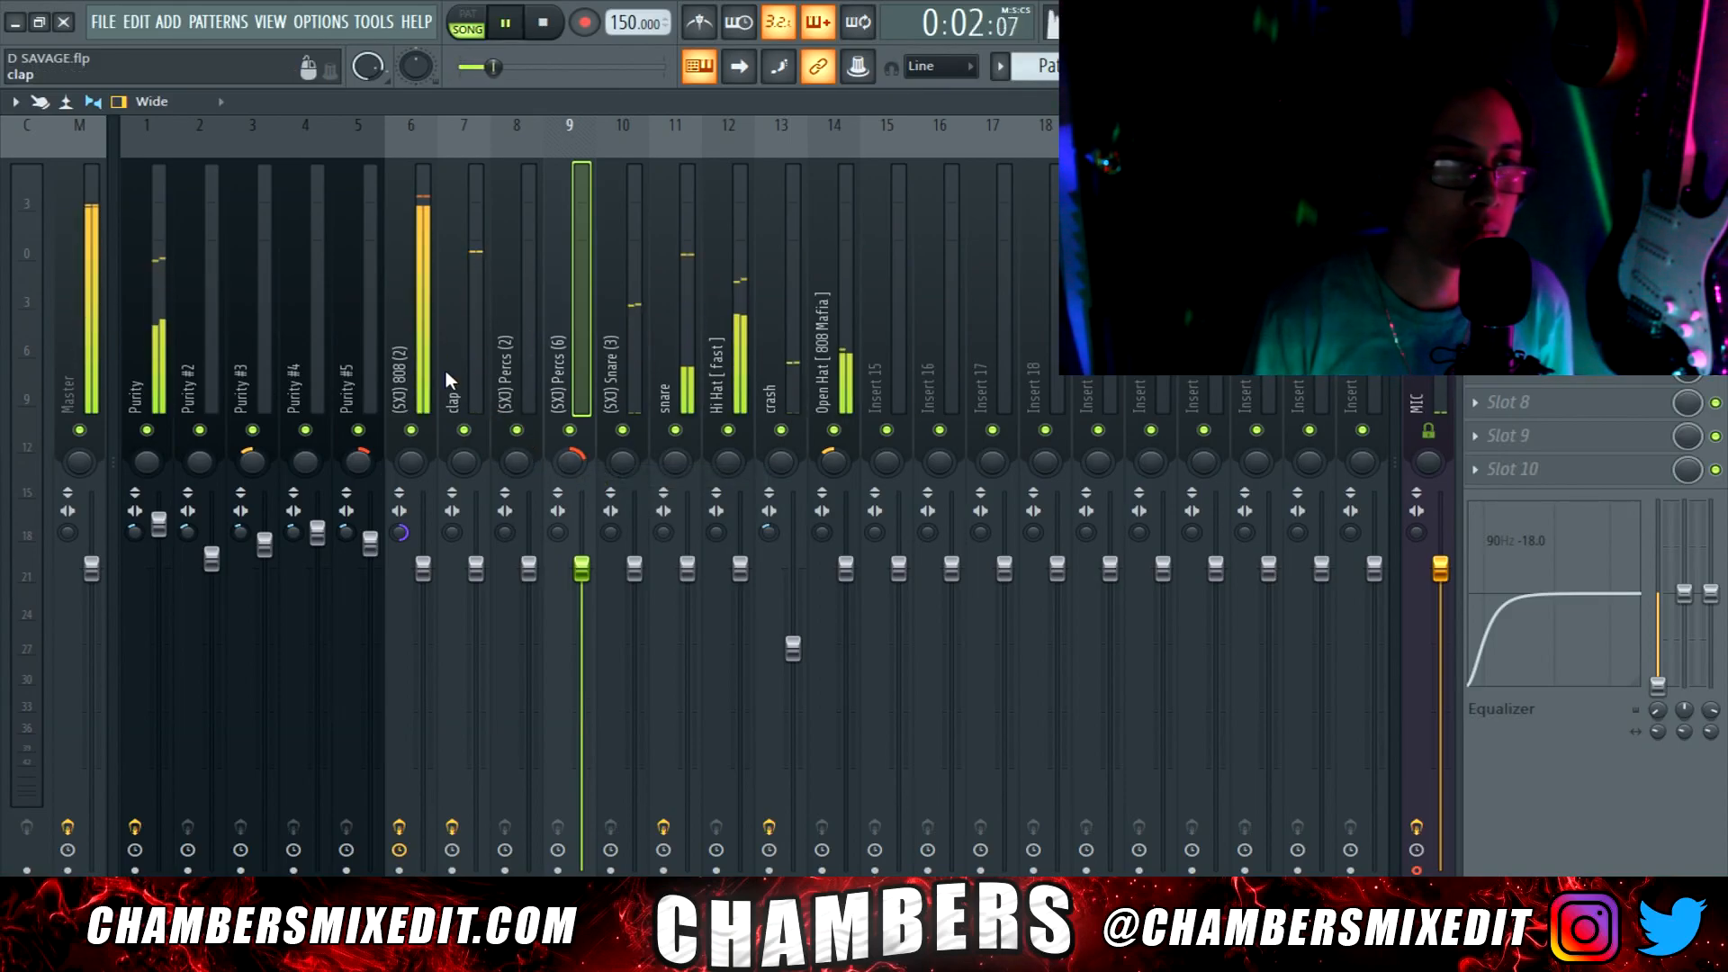
Fine-tune the Open Hat panning, bring (SXJ) Percs (6) closer to centre, and pan (SXJ) Snare (3) to the left
{"action": "left_click", "coordinate": [837, 465]}
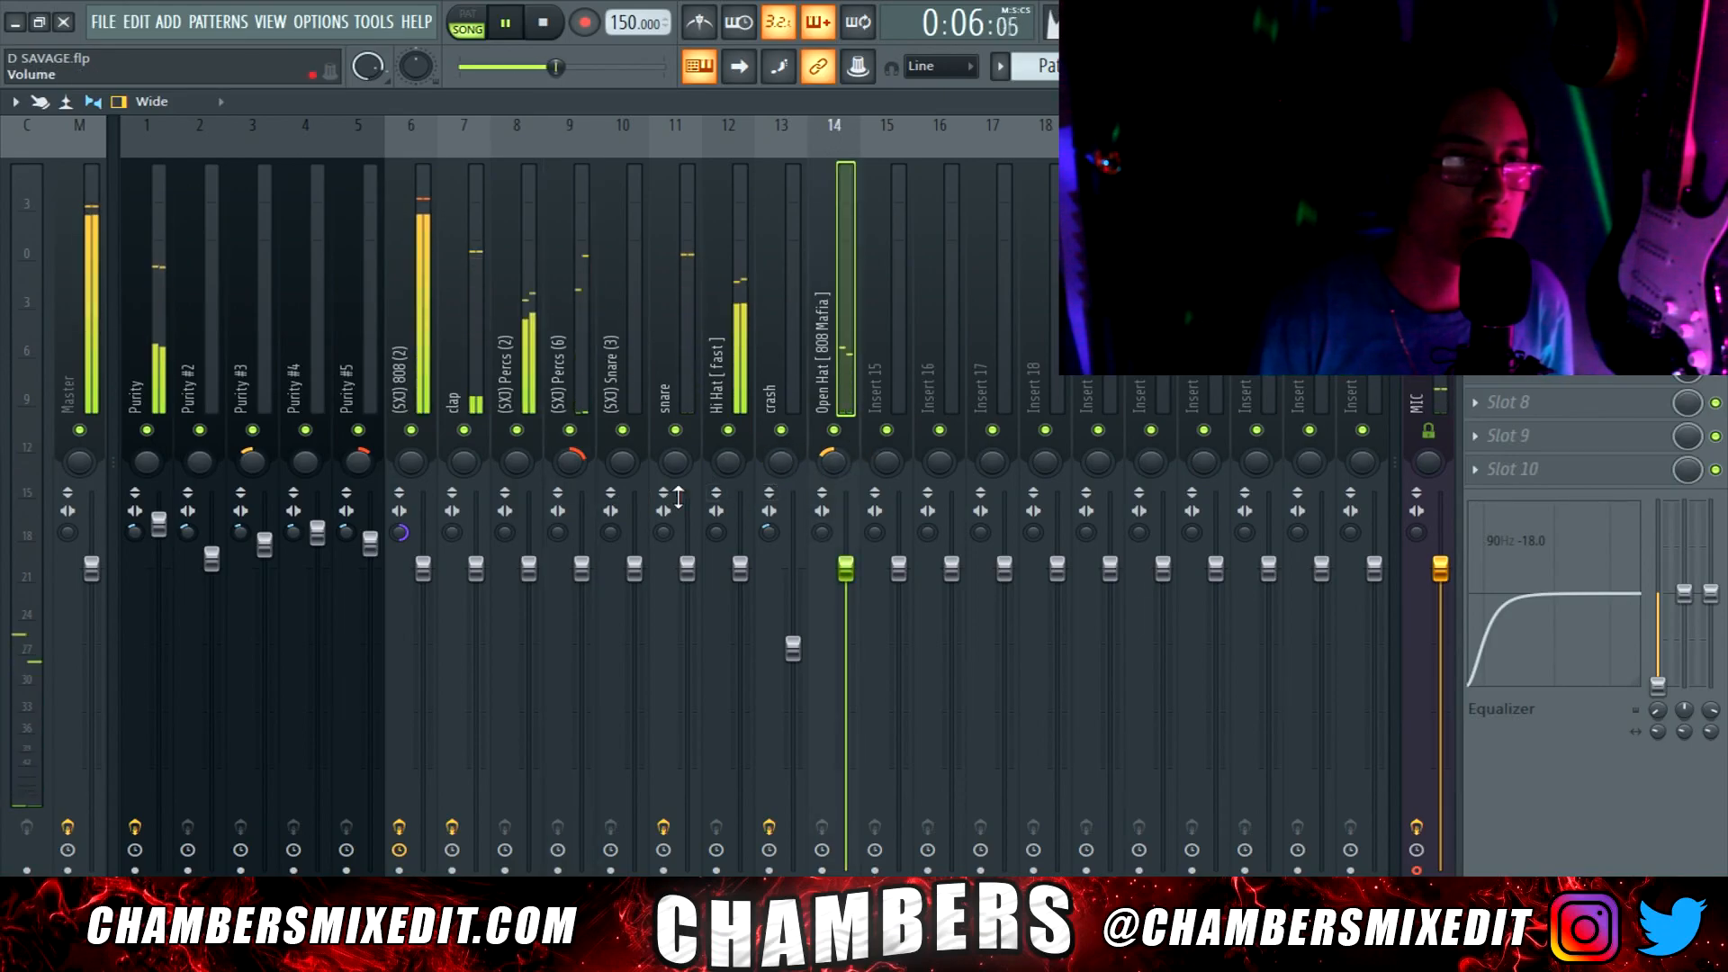
{"action": "left_click", "coordinate": [569, 462]}
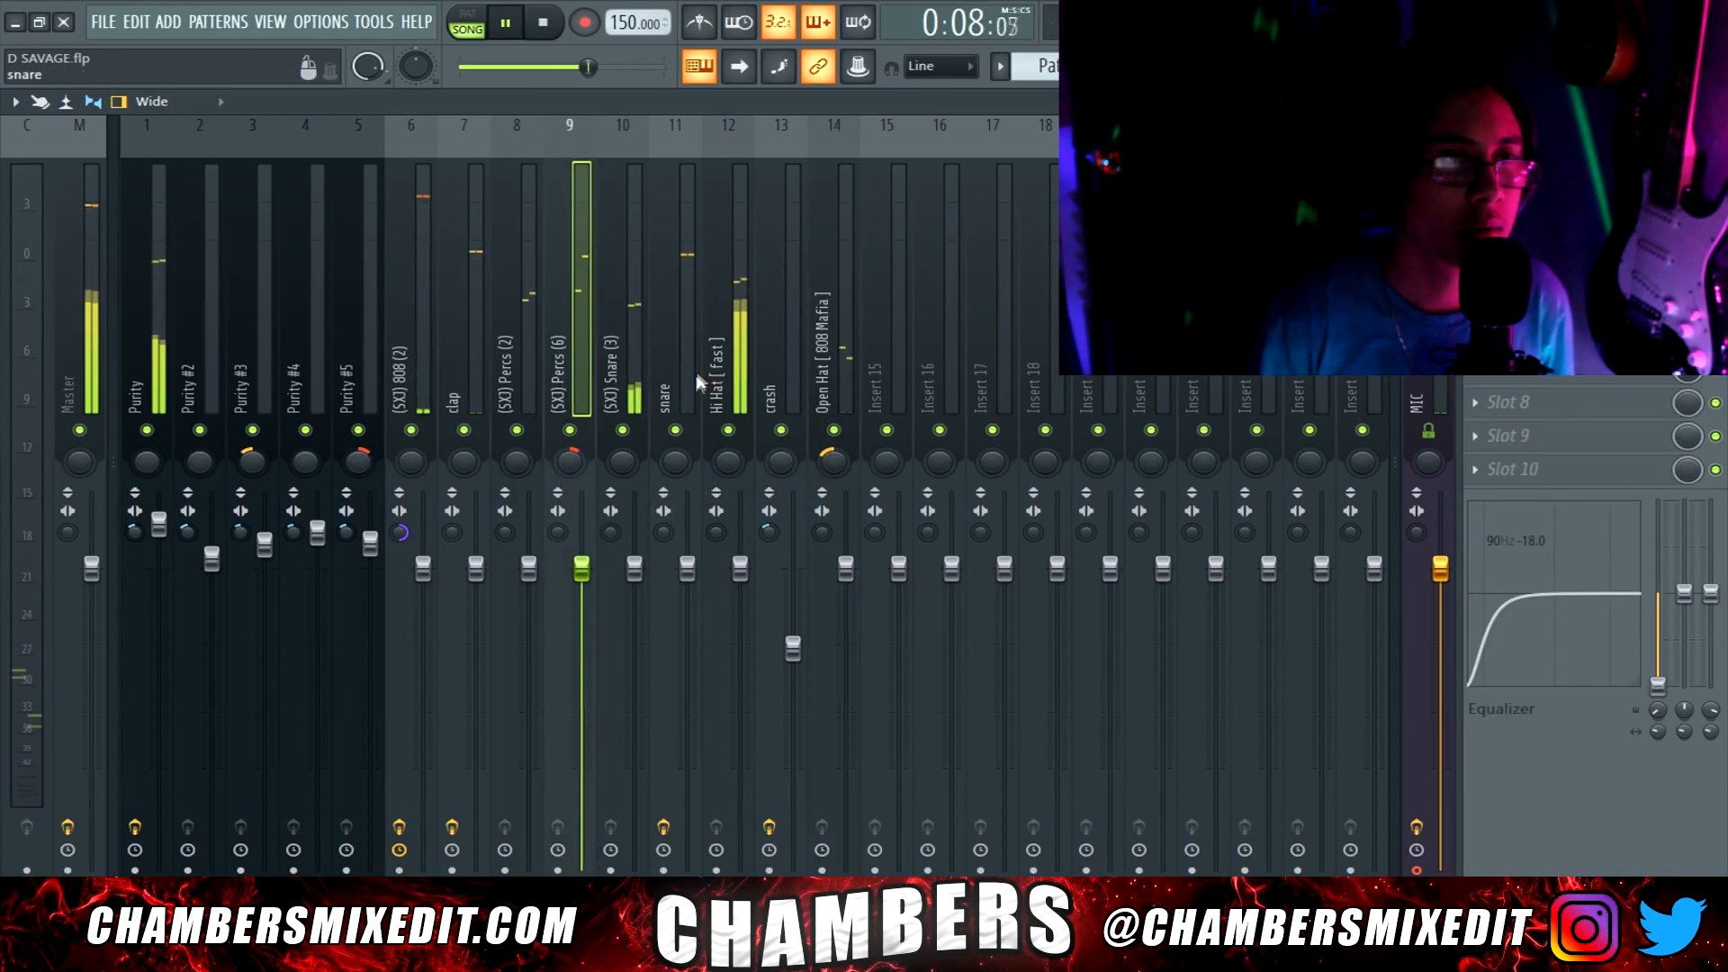
{"action": "left_click", "coordinate": [629, 360]}
{"action": "key", "text": "space"}
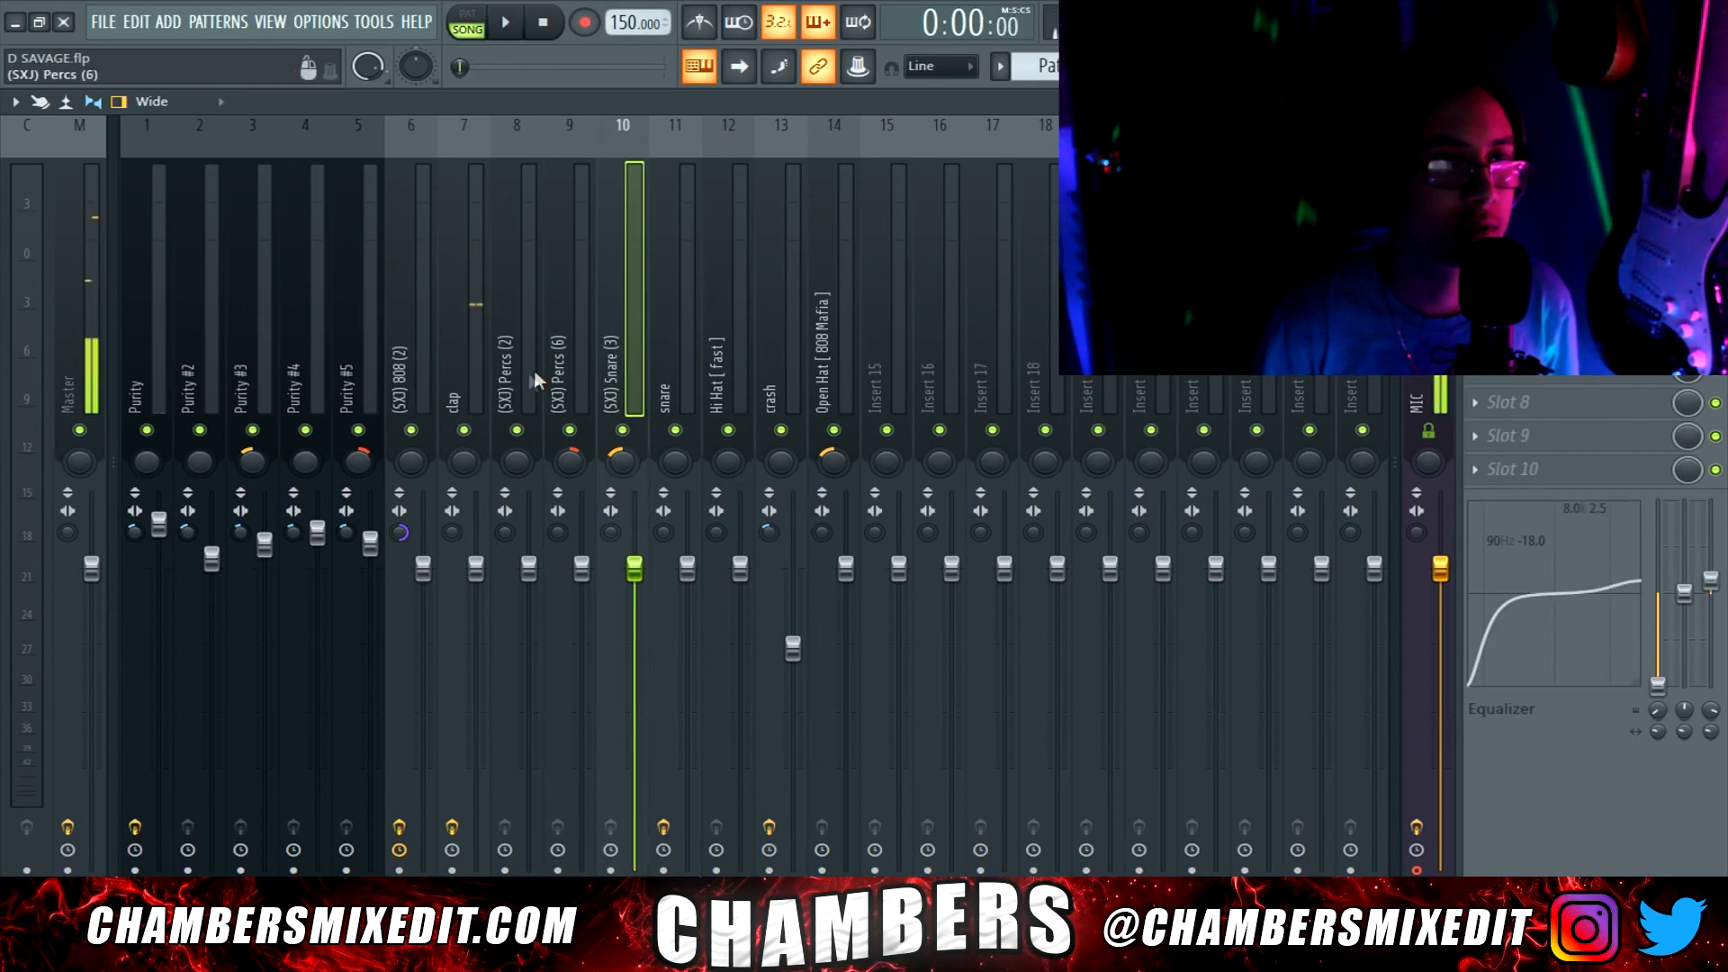
Pan the (SXJ) Percs (2) track 27% right and set its low equalizer band's frequency to 63 Hz
{"action": "left_click", "coordinate": [517, 462]}
{"action": "key", "text": "space"}
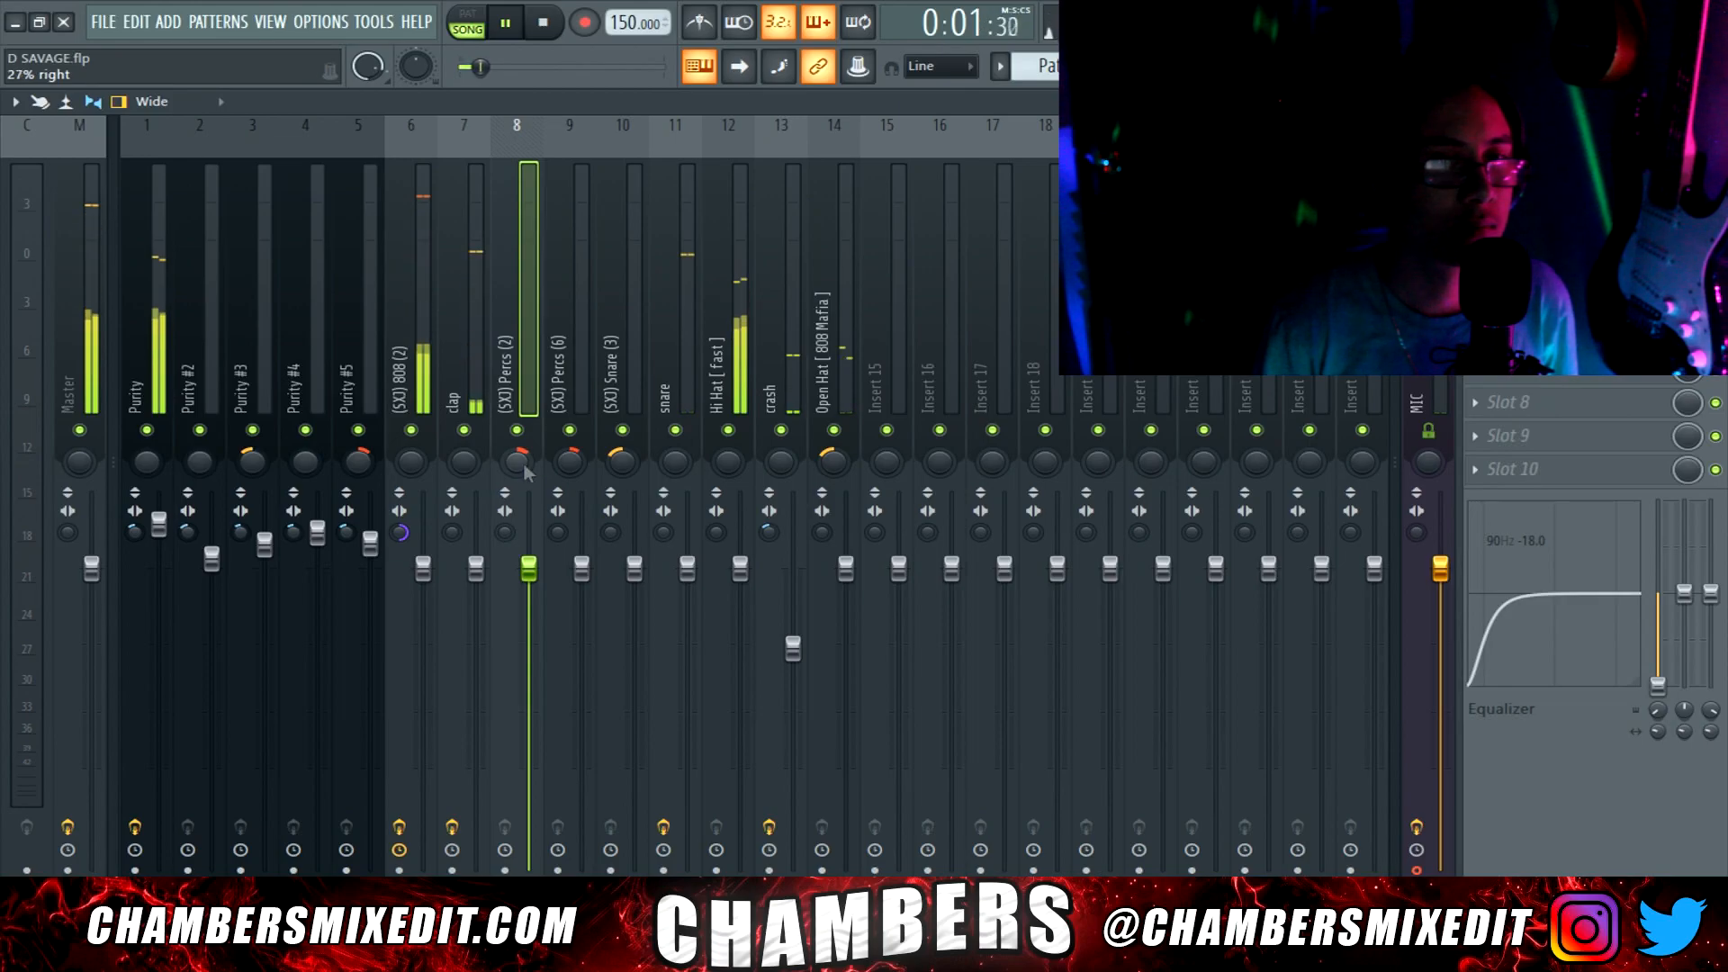
{"action": "left_click_drag", "start_coordinate": [1657, 710], "coordinate": [1659, 717]}
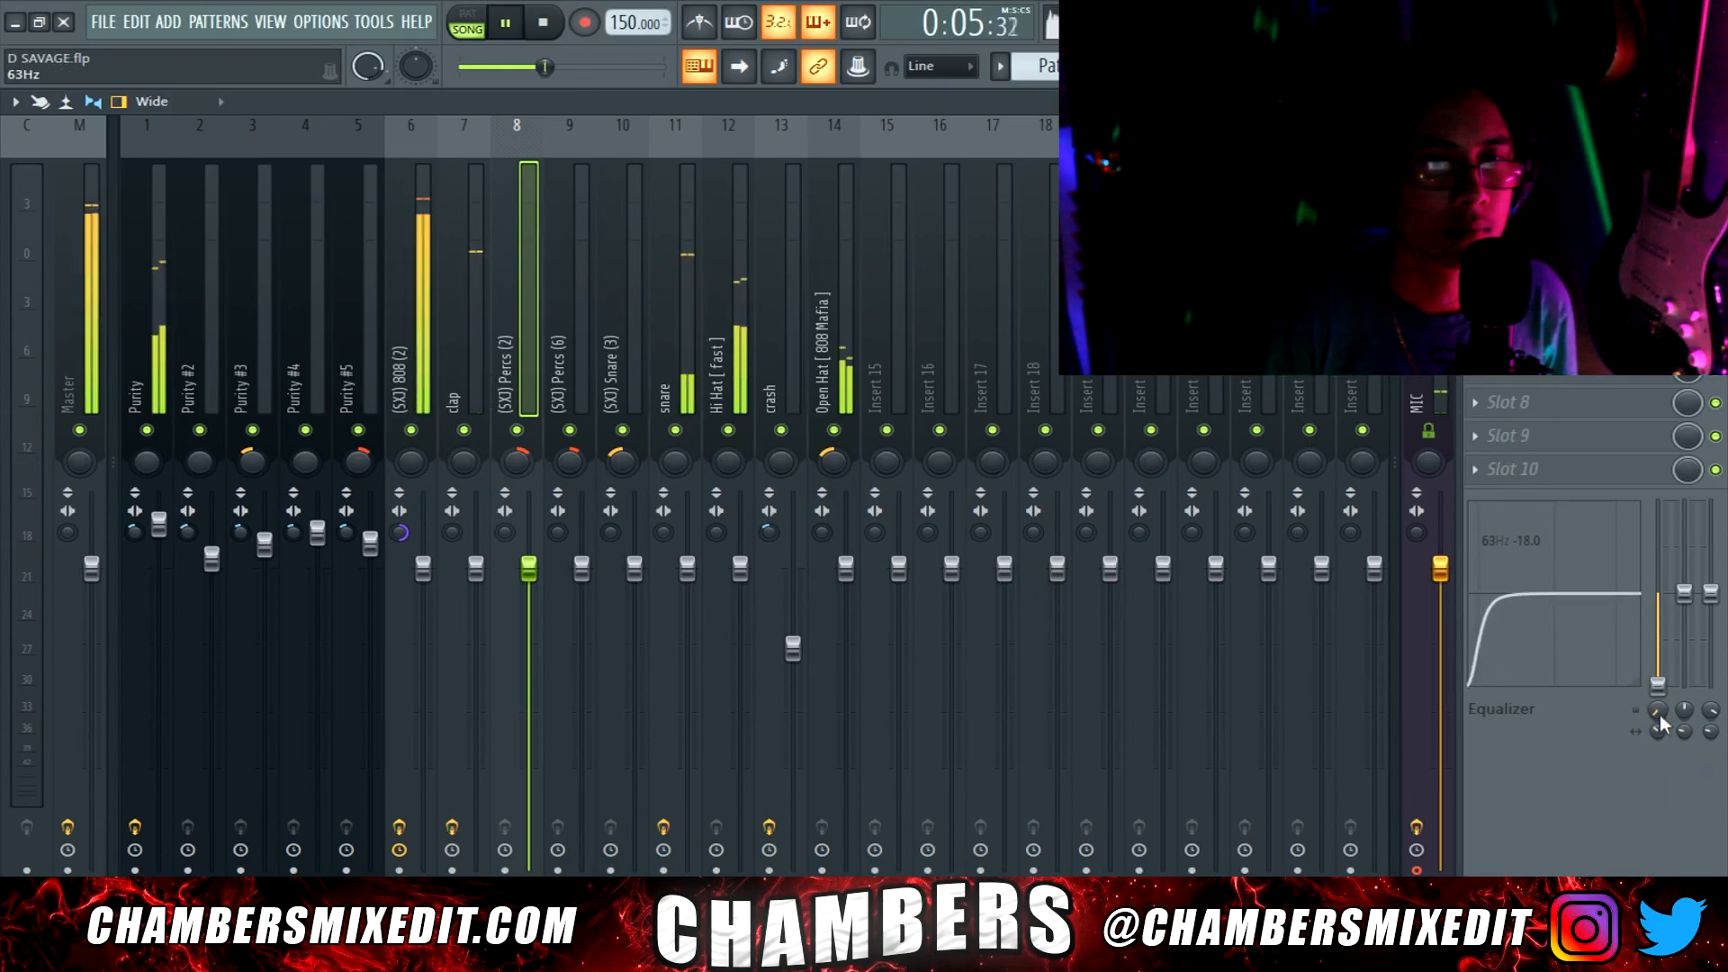
{"action": "key", "text": "space"}
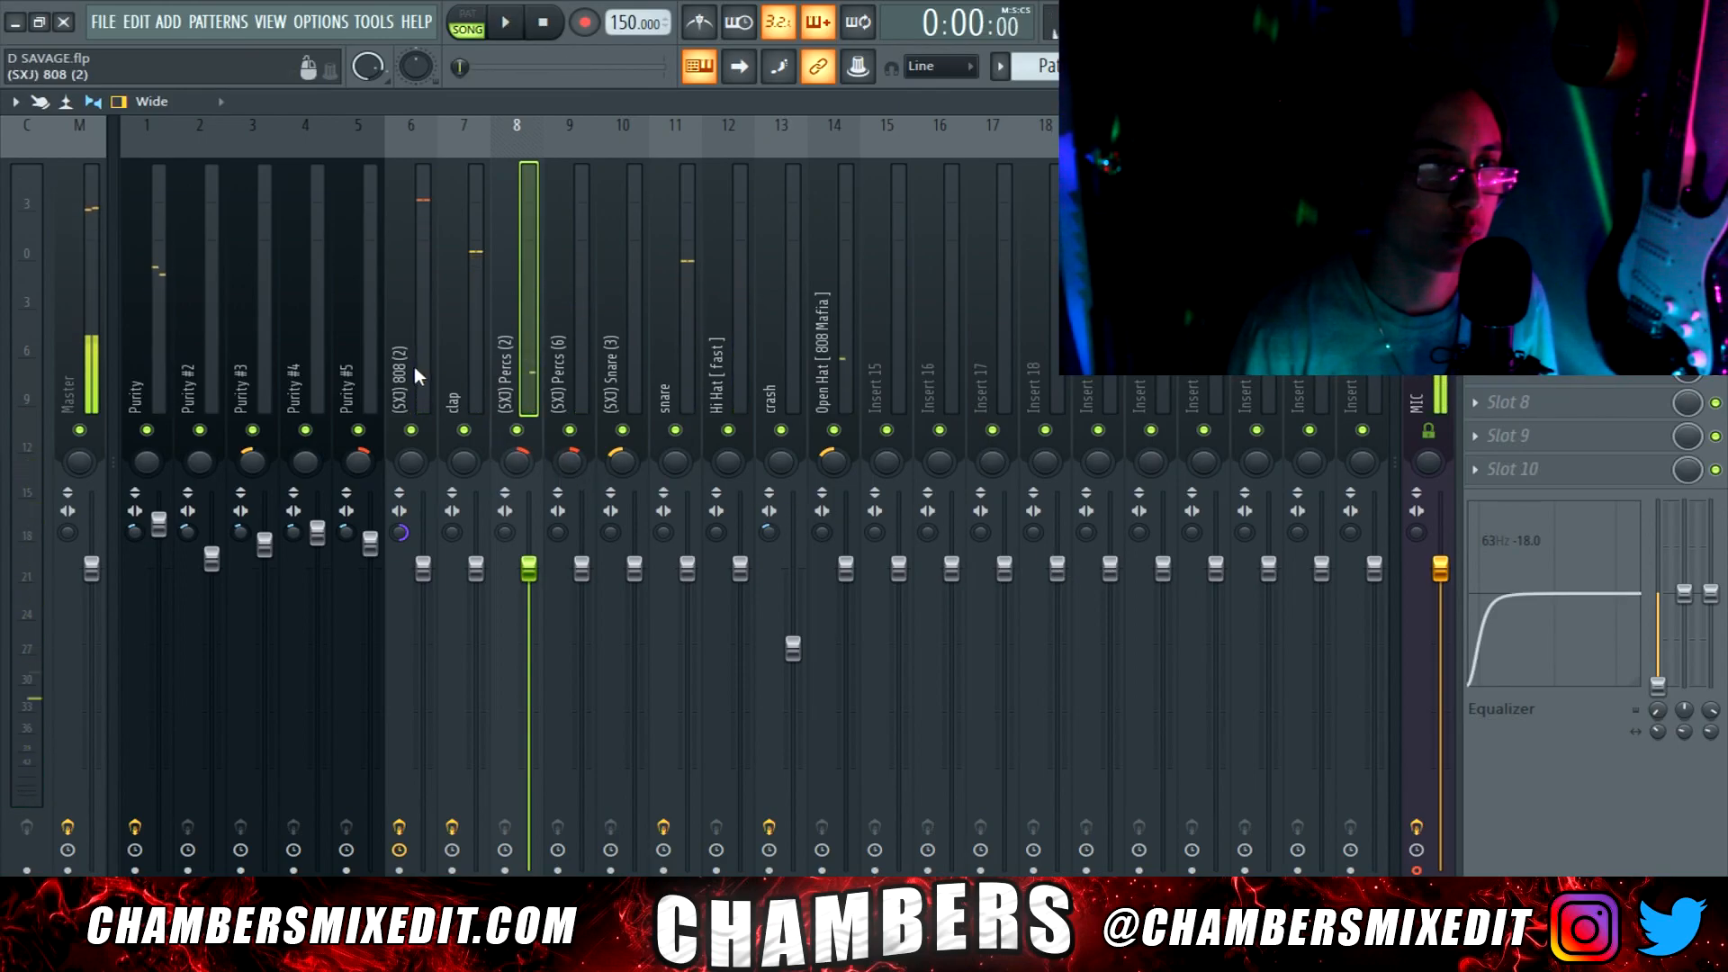
Lower the (SXJ) 808 (2) volume slightly, then refine panning on (SXJ) Percs (2), Open Hat at 36% left, and (SXJ) Snare (3)
{"action": "left_click", "coordinate": [429, 385]}
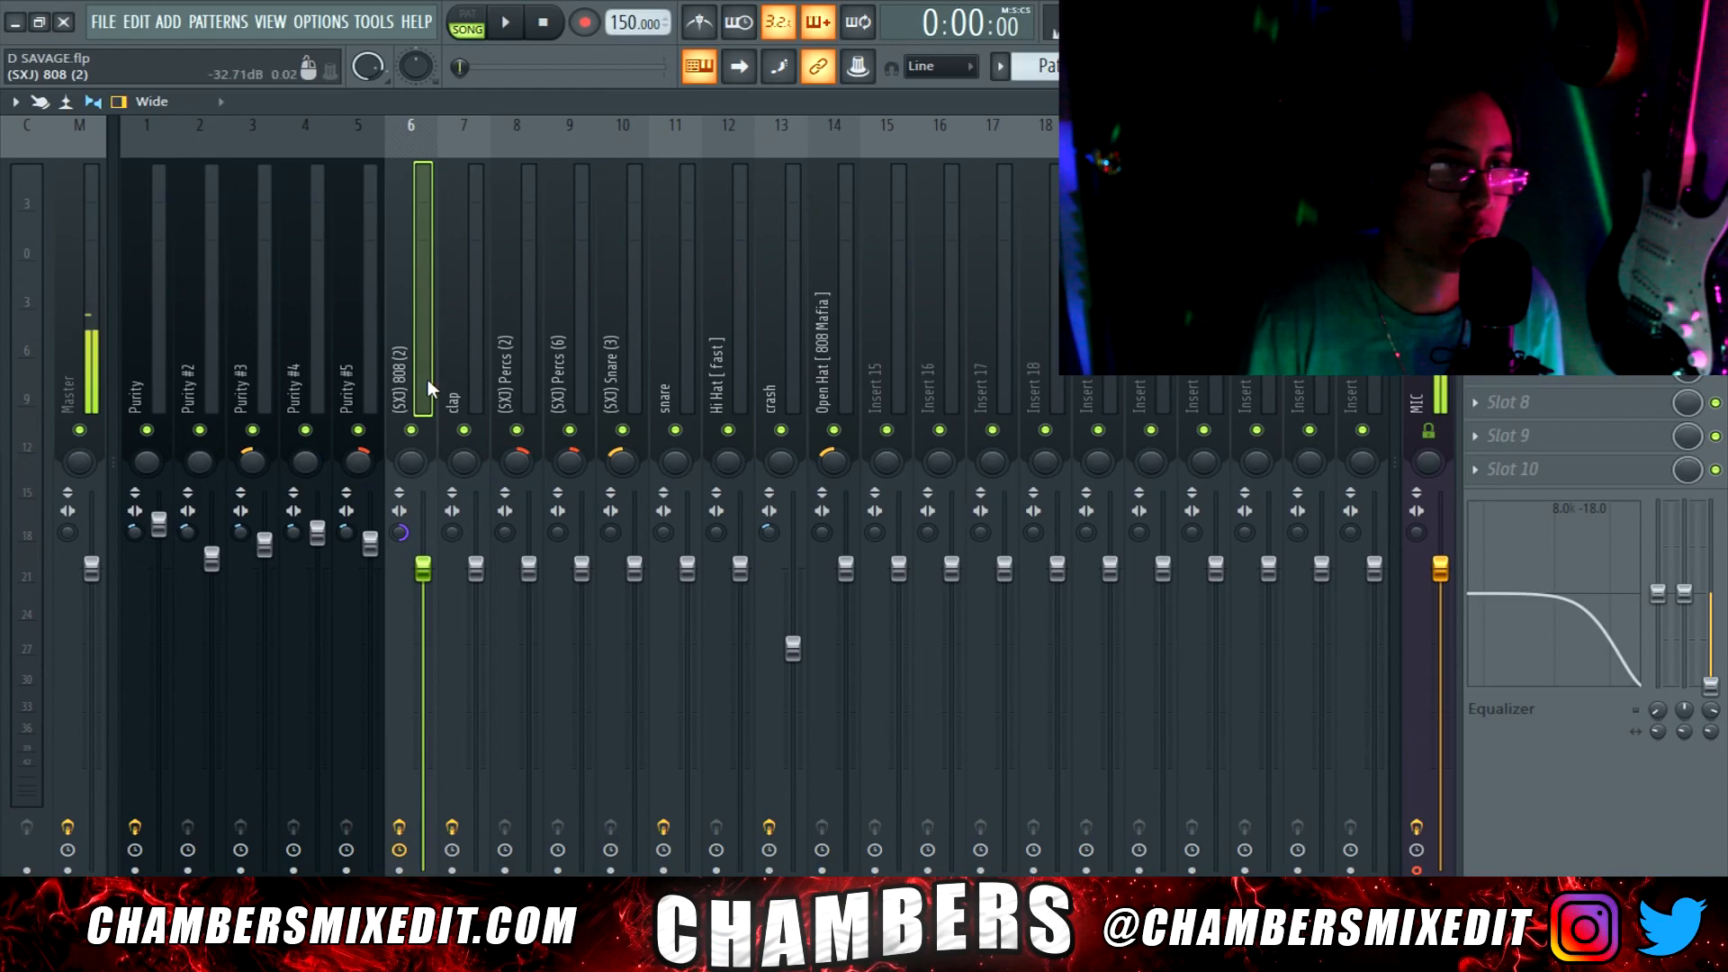
{"action": "key", "text": "space"}
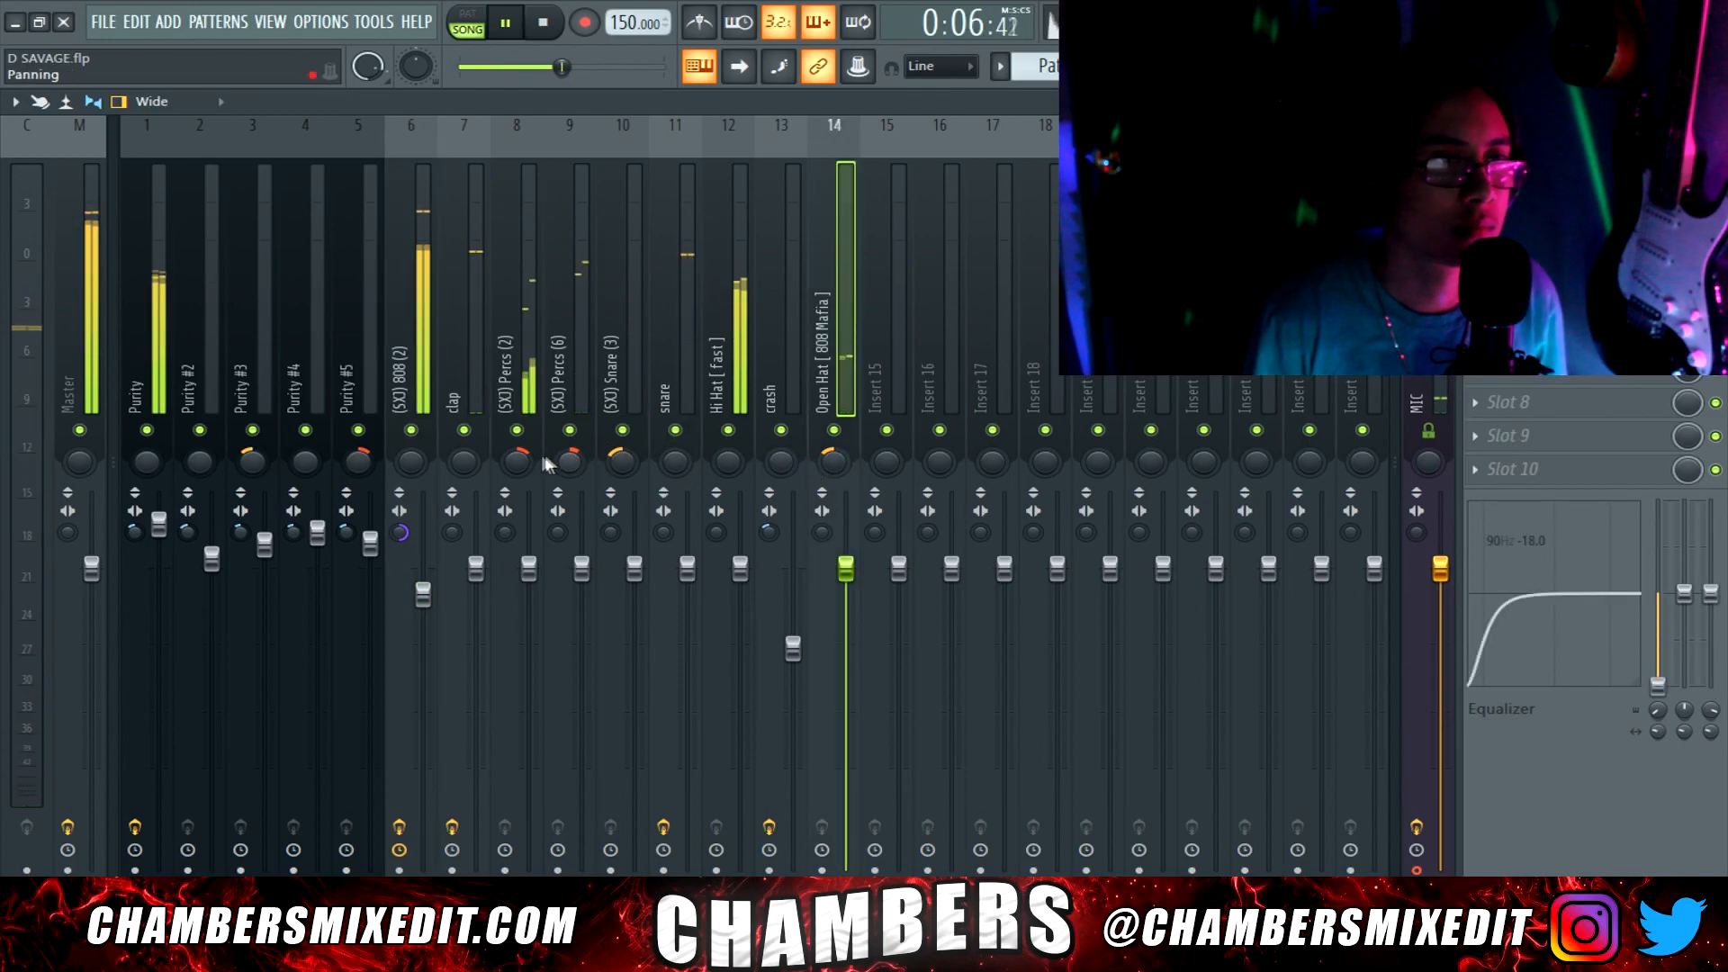
{"action": "left_click", "coordinate": [517, 461]}
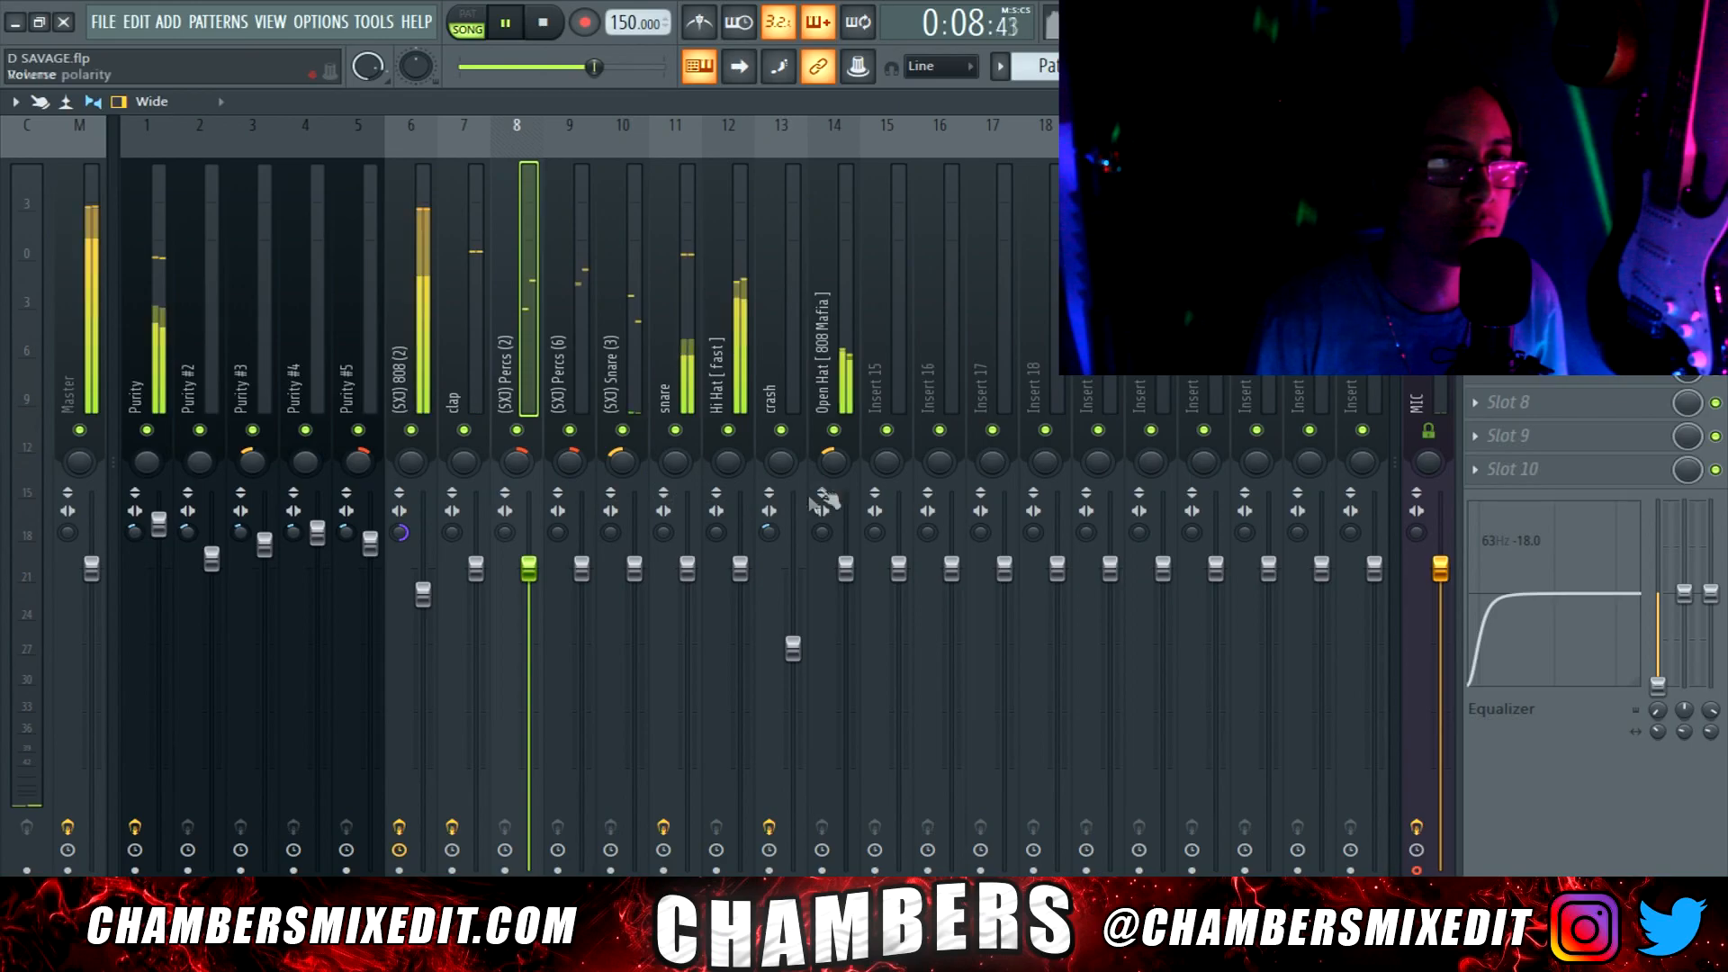
{"action": "left_click", "coordinate": [833, 461]}
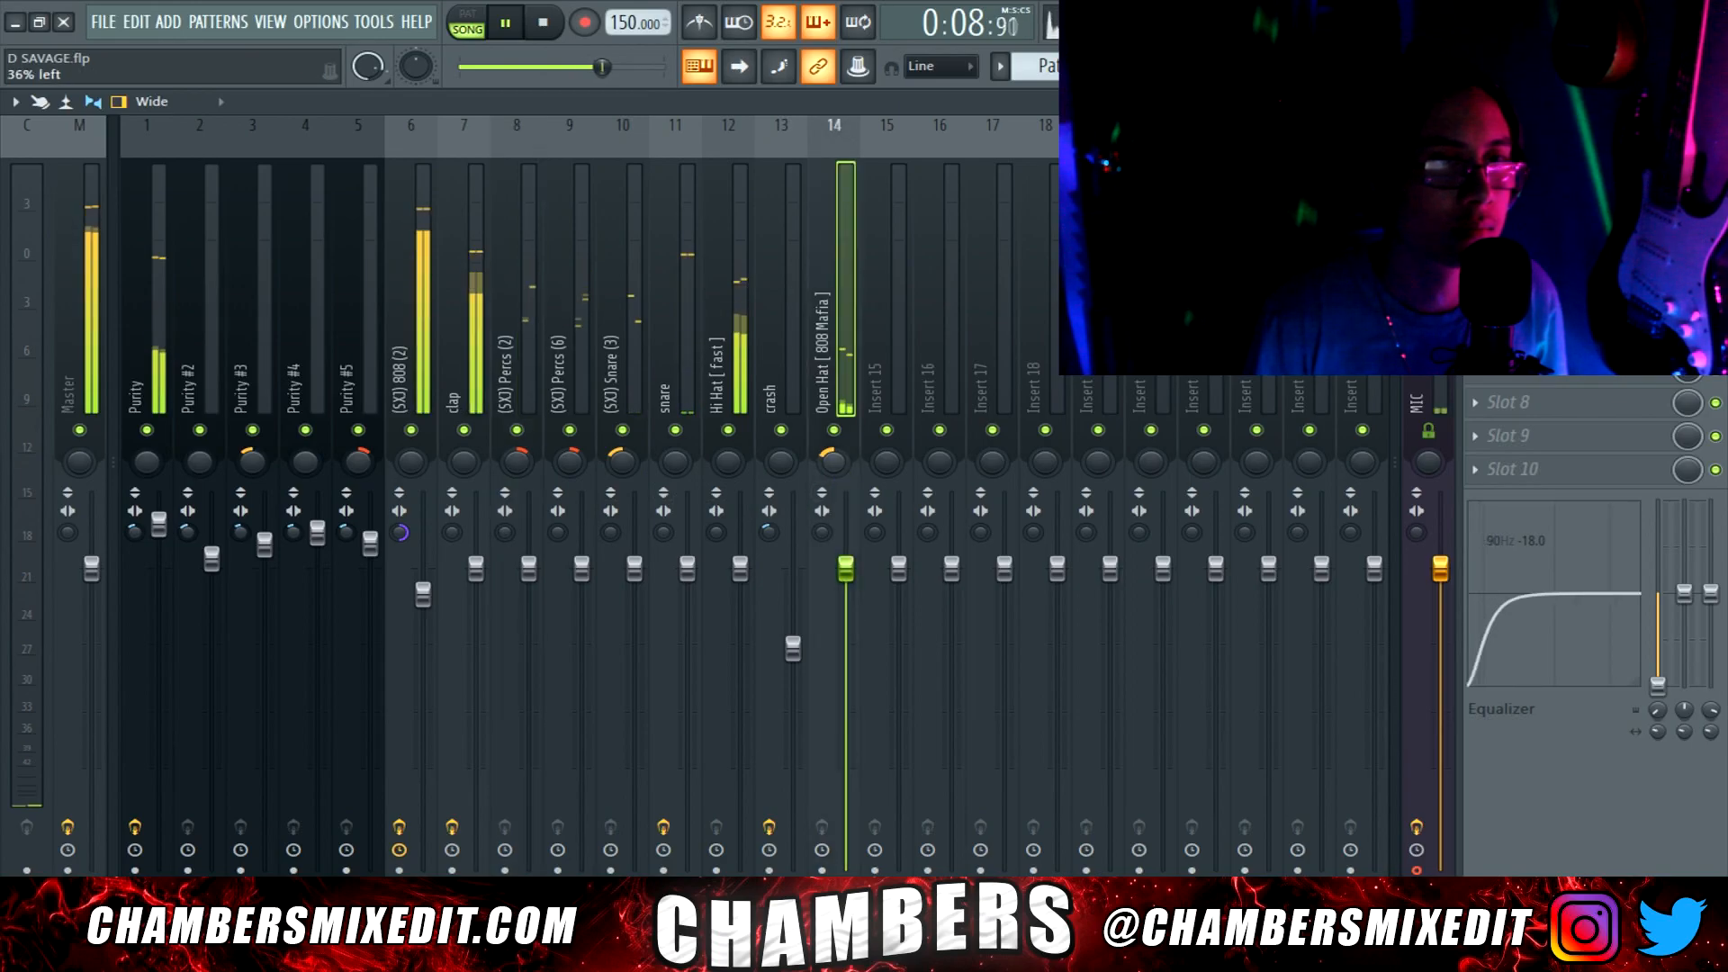
{"action": "left_click", "coordinate": [623, 459]}
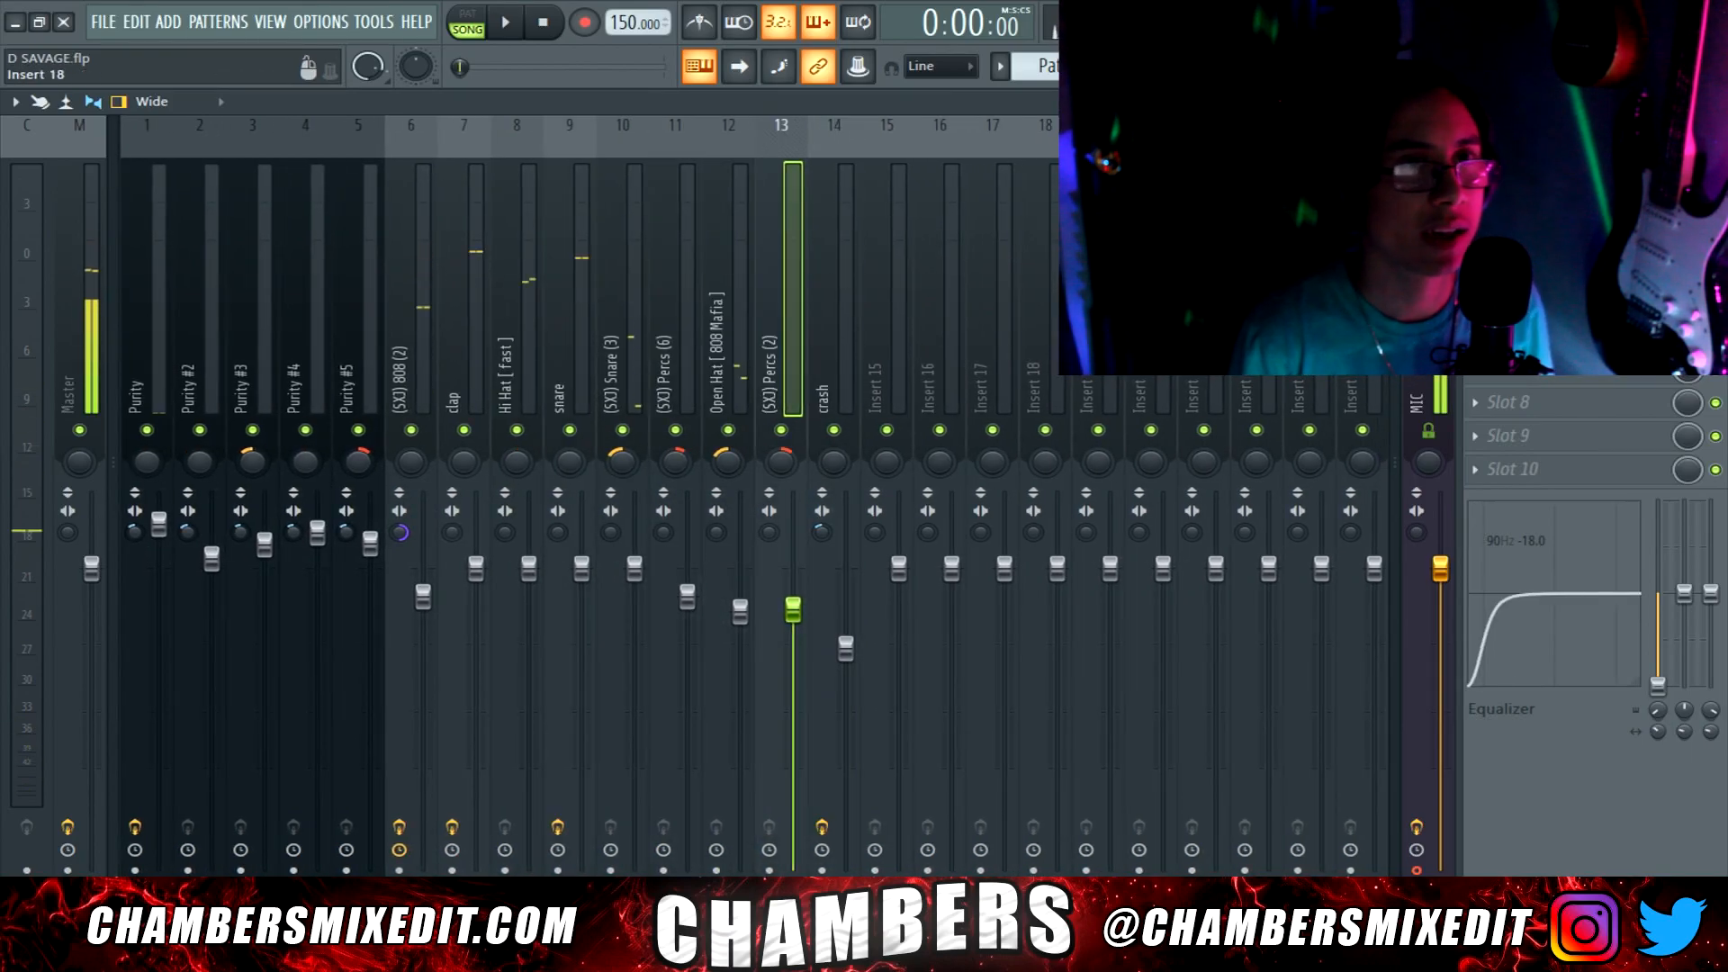
Bring the Purity tracks in one by one during playback and lower the volumes of Purity #2, #3, #4 and #5 to balance them
{"action": "left_click", "coordinate": [1192, 66]}
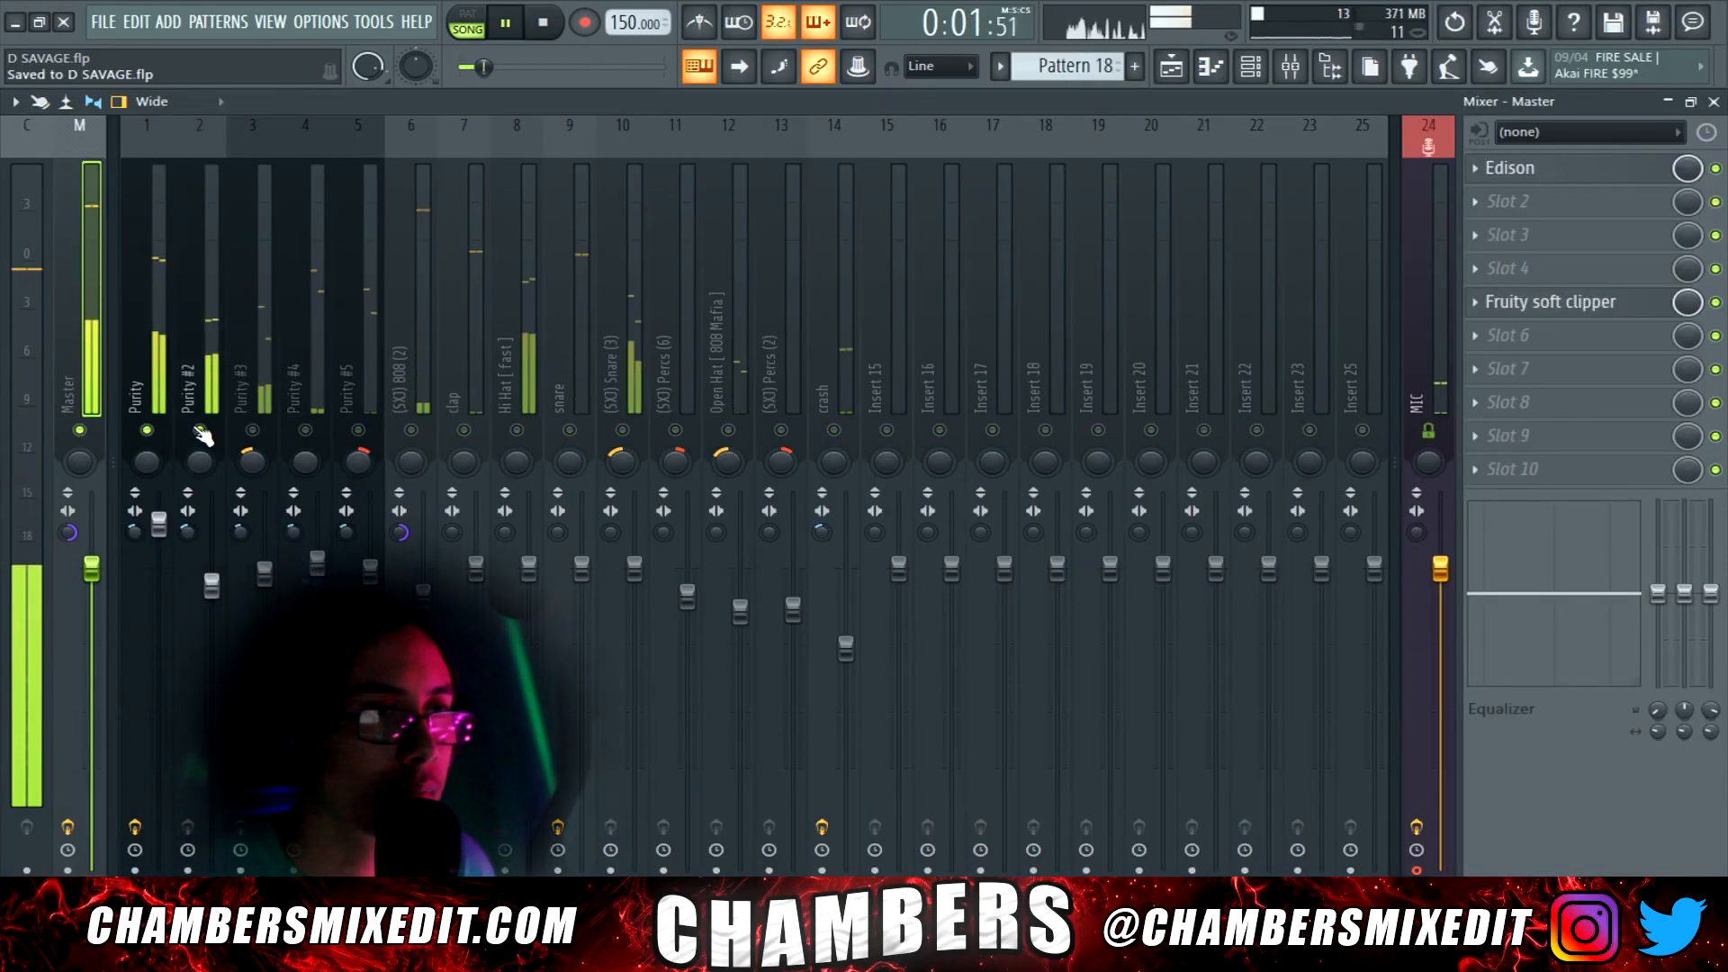
{"action": "left_click_drag", "start_coordinate": [211, 583], "coordinate": [265, 609]}
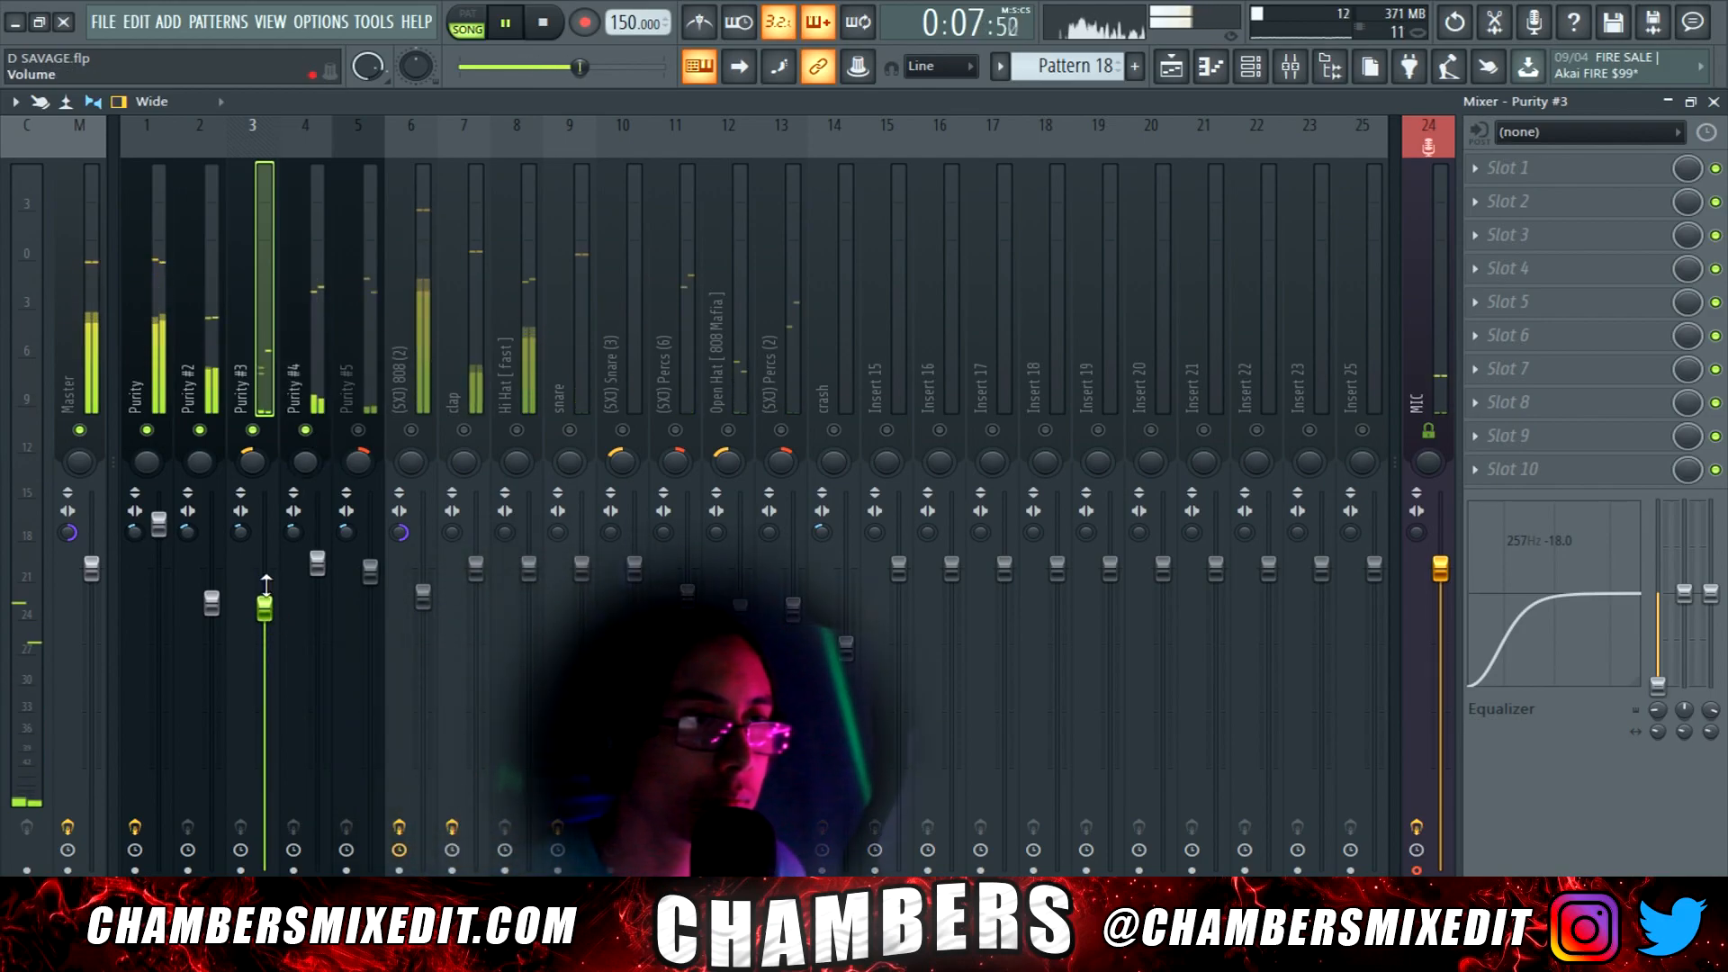
{"action": "left_click", "coordinate": [306, 430]}
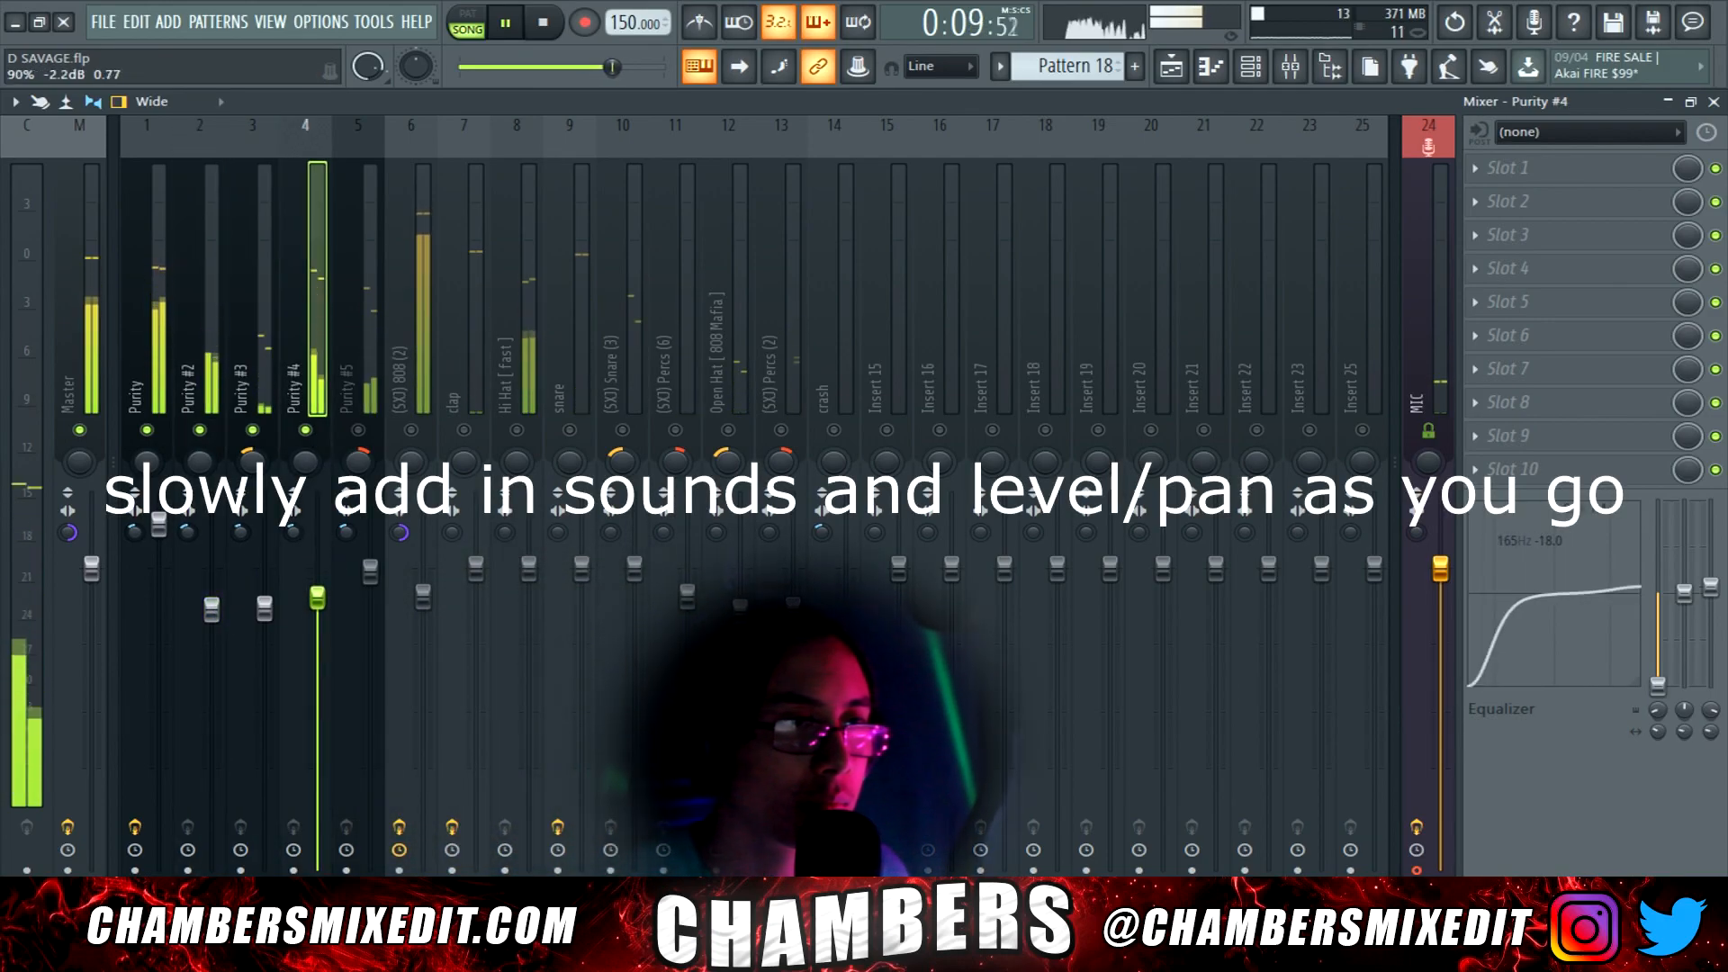
{"action": "left_click_drag", "start_coordinate": [317, 568], "coordinate": [317, 573]}
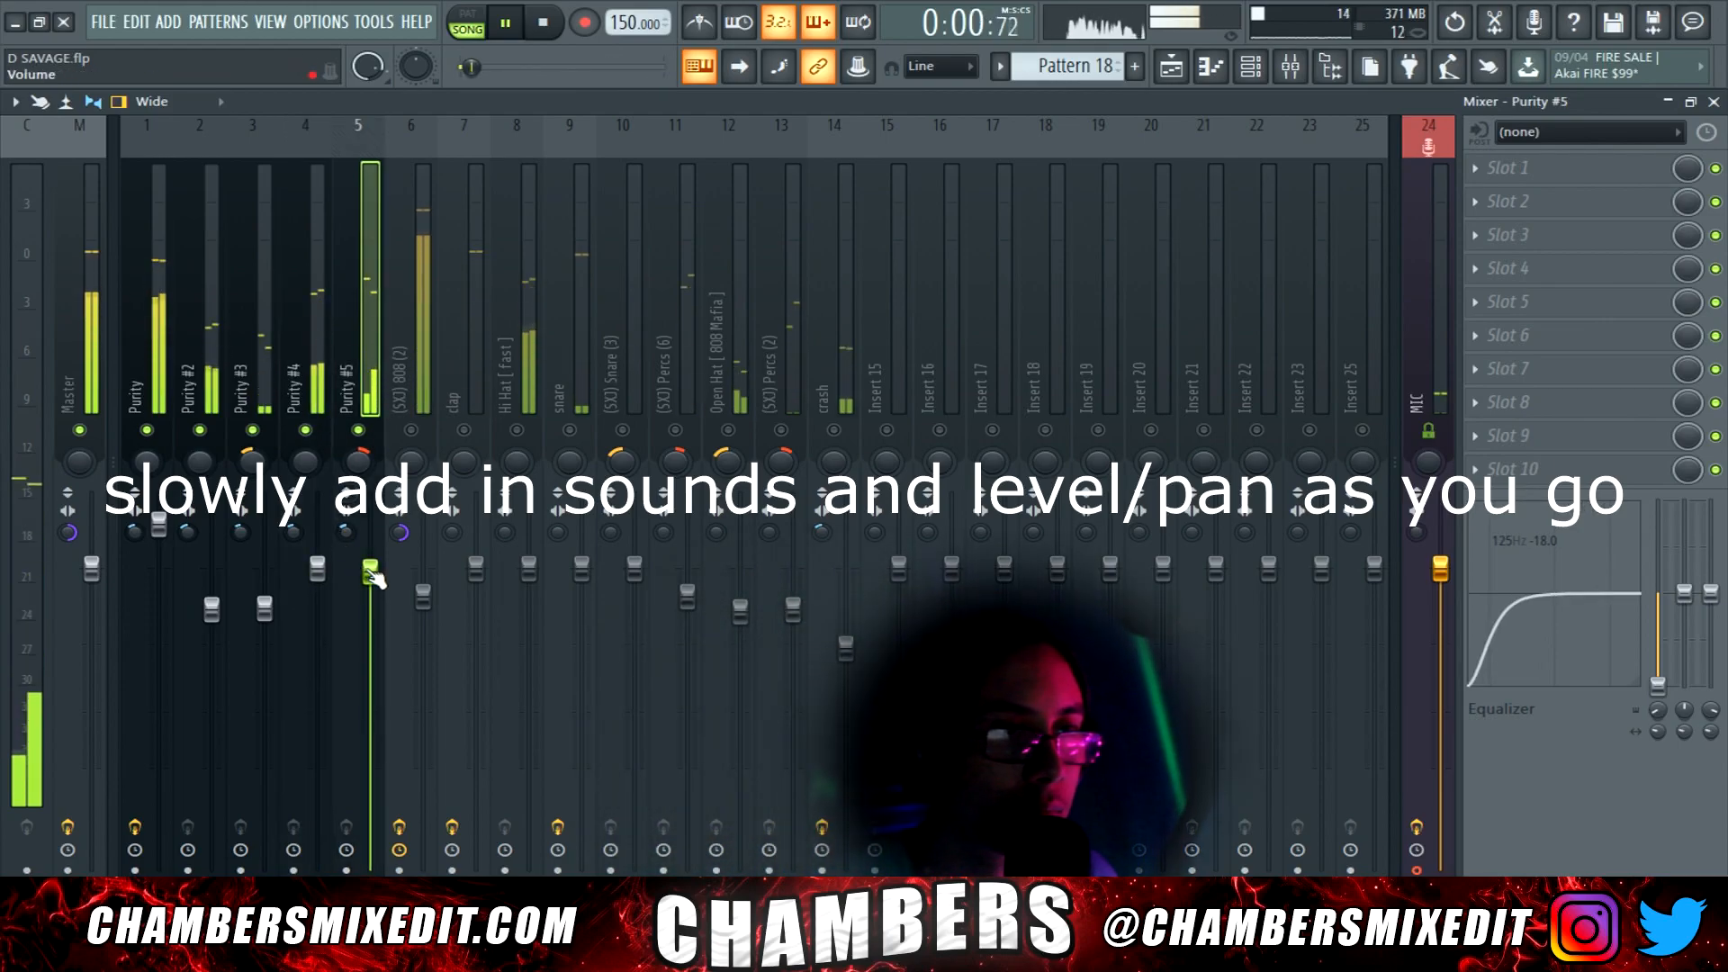
{"action": "left_click_drag", "start_coordinate": [370, 571], "coordinate": [369, 581]}
{"action": "left_click", "coordinate": [264, 609]}
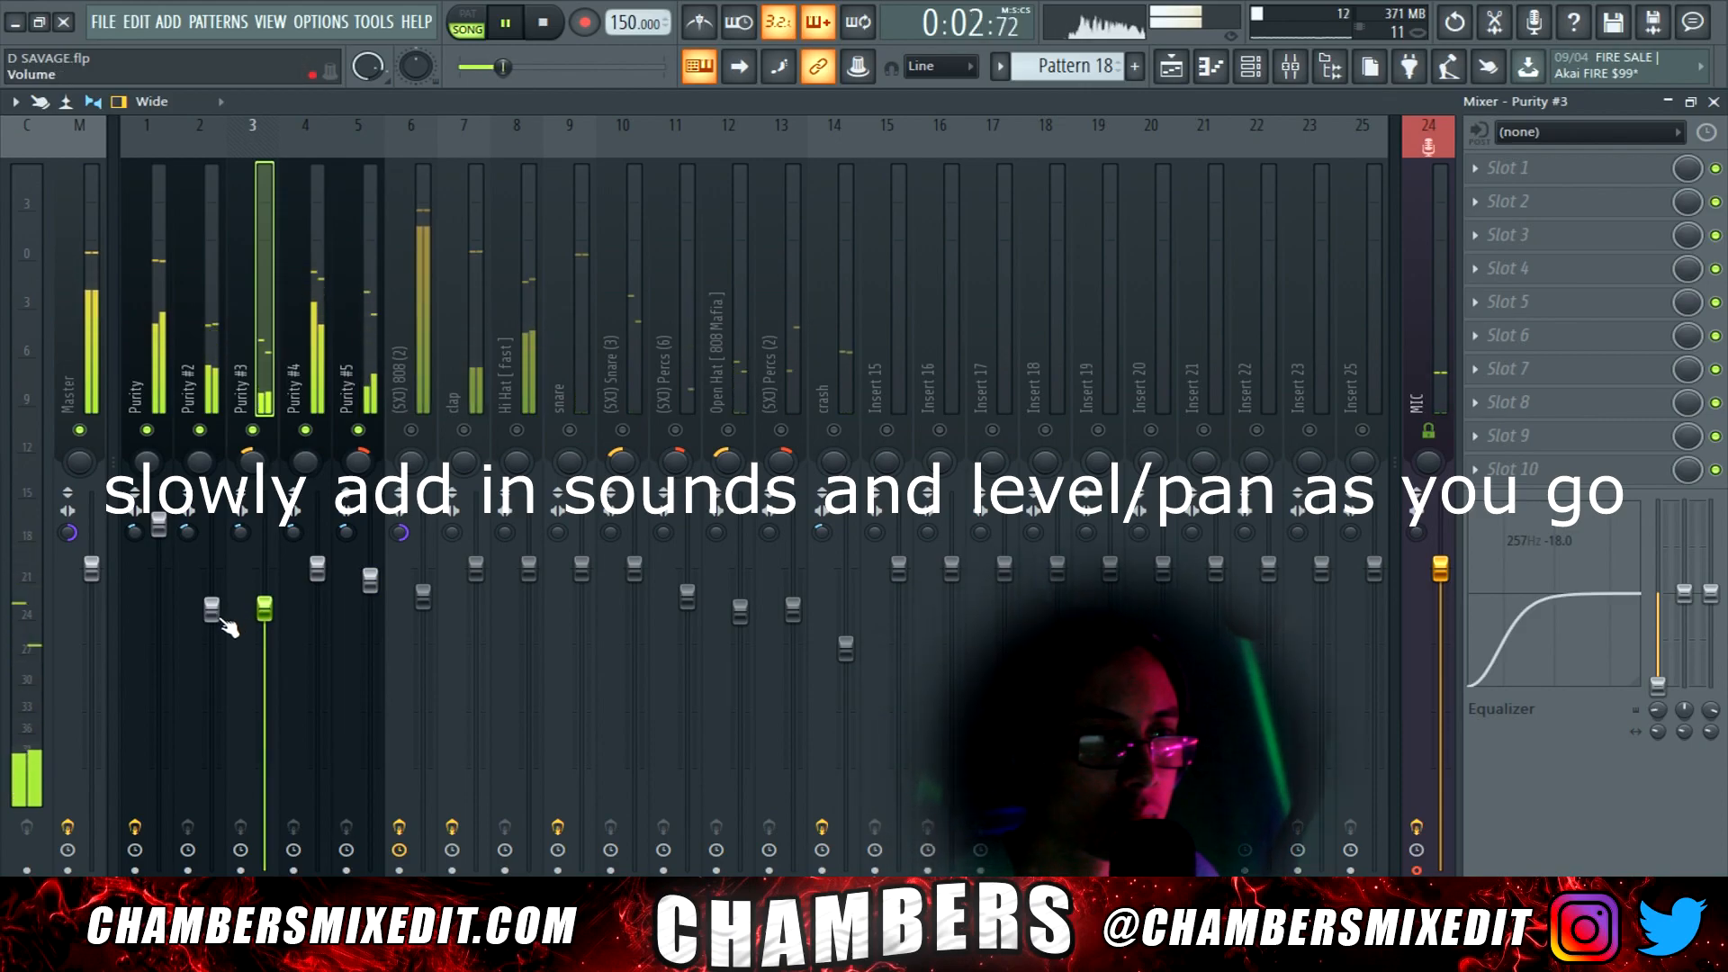
{"action": "left_click_drag", "start_coordinate": [212, 609], "coordinate": [211, 629]}
Unmute the clap and Hi Hat [ fast ] tracks and raise the clap's volume to 103% (0.6 dB)
{"action": "left_click", "coordinate": [463, 431]}
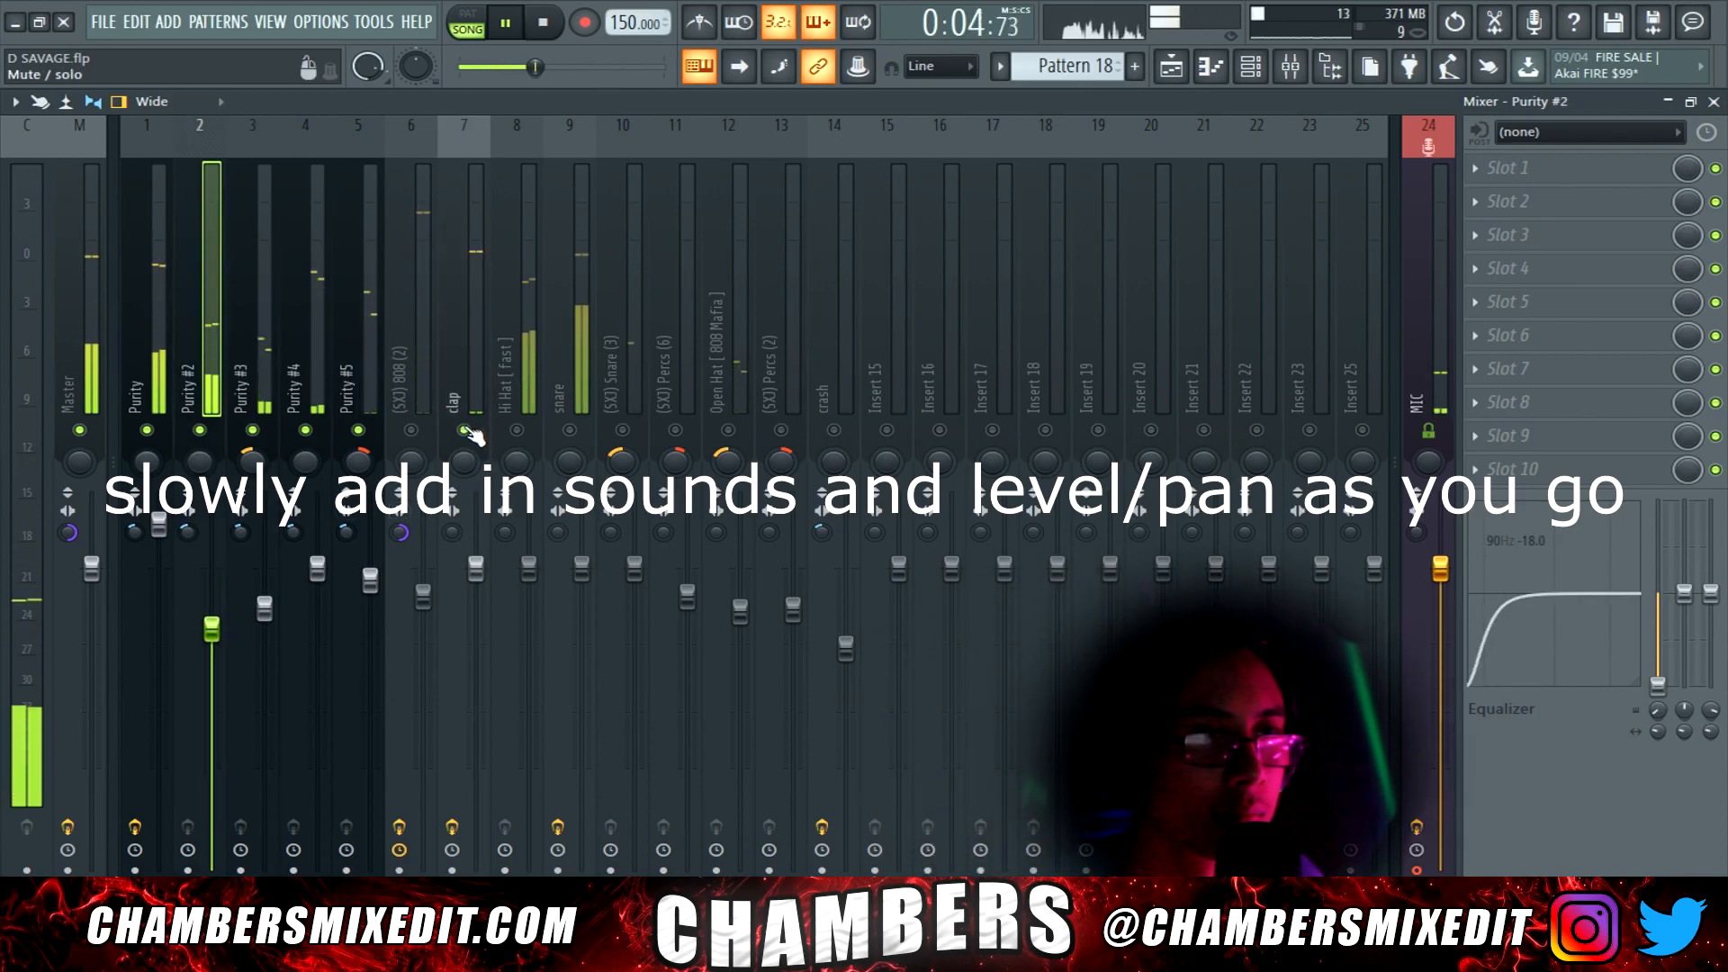
{"action": "left_click", "coordinate": [519, 430]}
{"action": "left_click", "coordinate": [522, 435]}
{"action": "left_click_drag", "start_coordinate": [479, 569], "coordinate": [476, 560]}
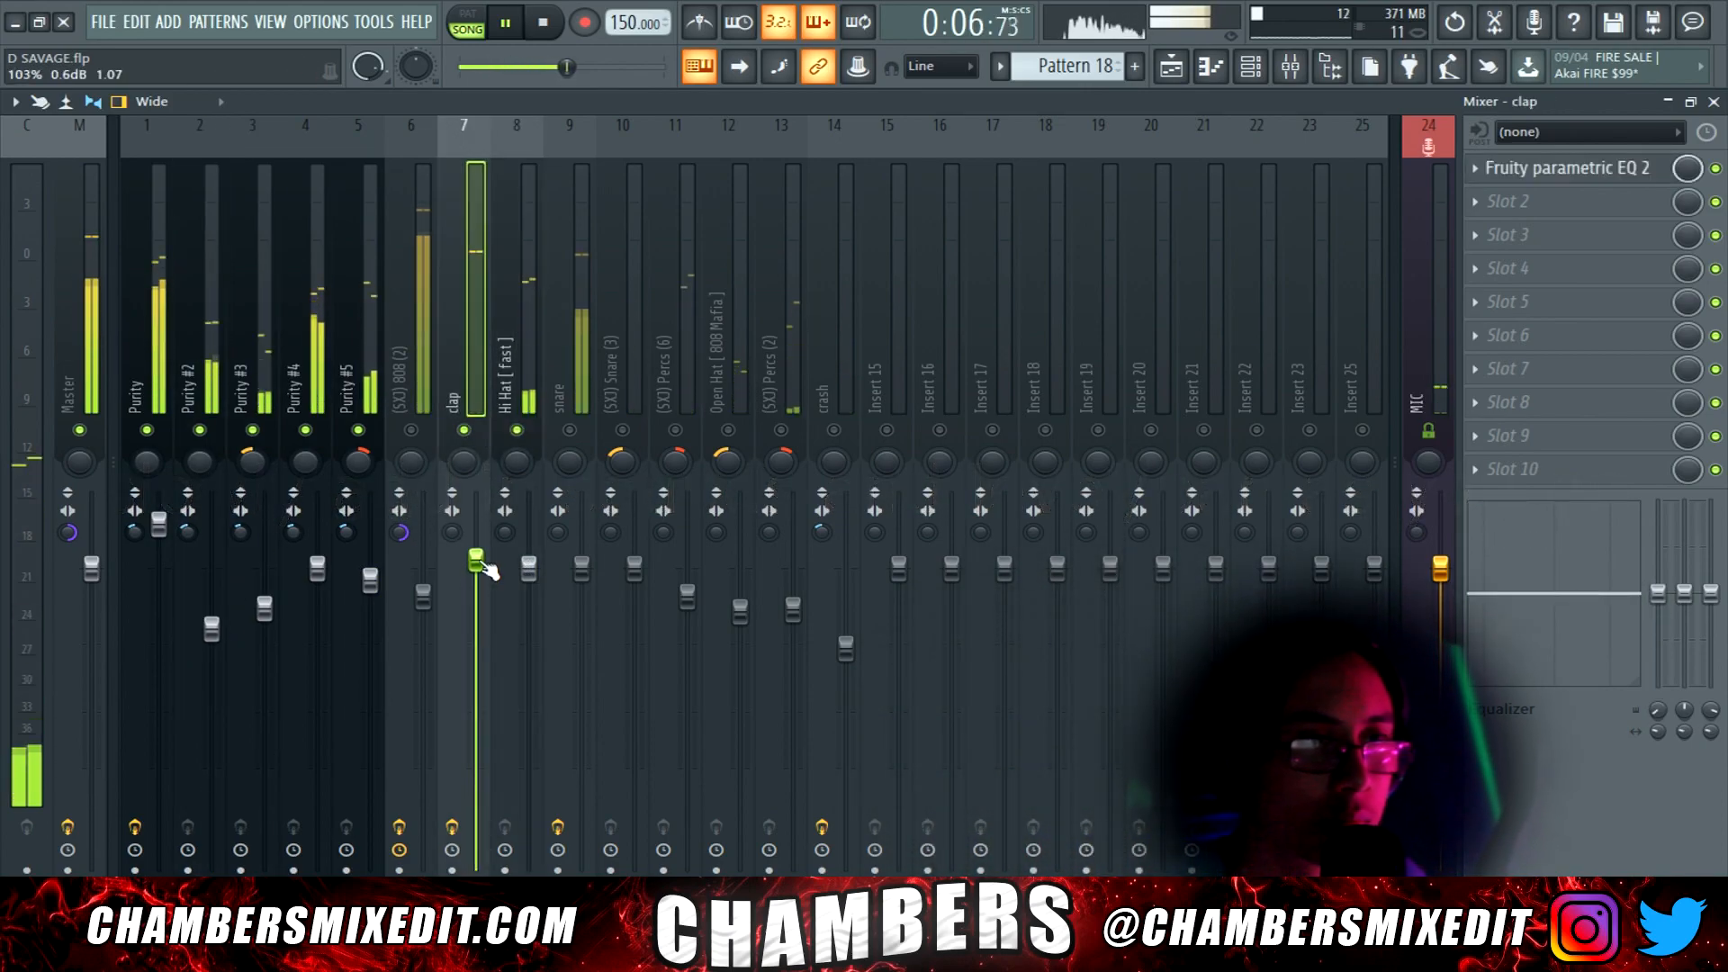
Unmute the snare, (SXJ) Snare (3), both Percs and Open Hat tracks, lowering (SXJ) Percs (6) slightly and raising the Open Hat slightly
{"action": "left_click", "coordinate": [569, 430]}
{"action": "left_click", "coordinate": [622, 430]}
{"action": "left_click", "coordinate": [675, 430]}
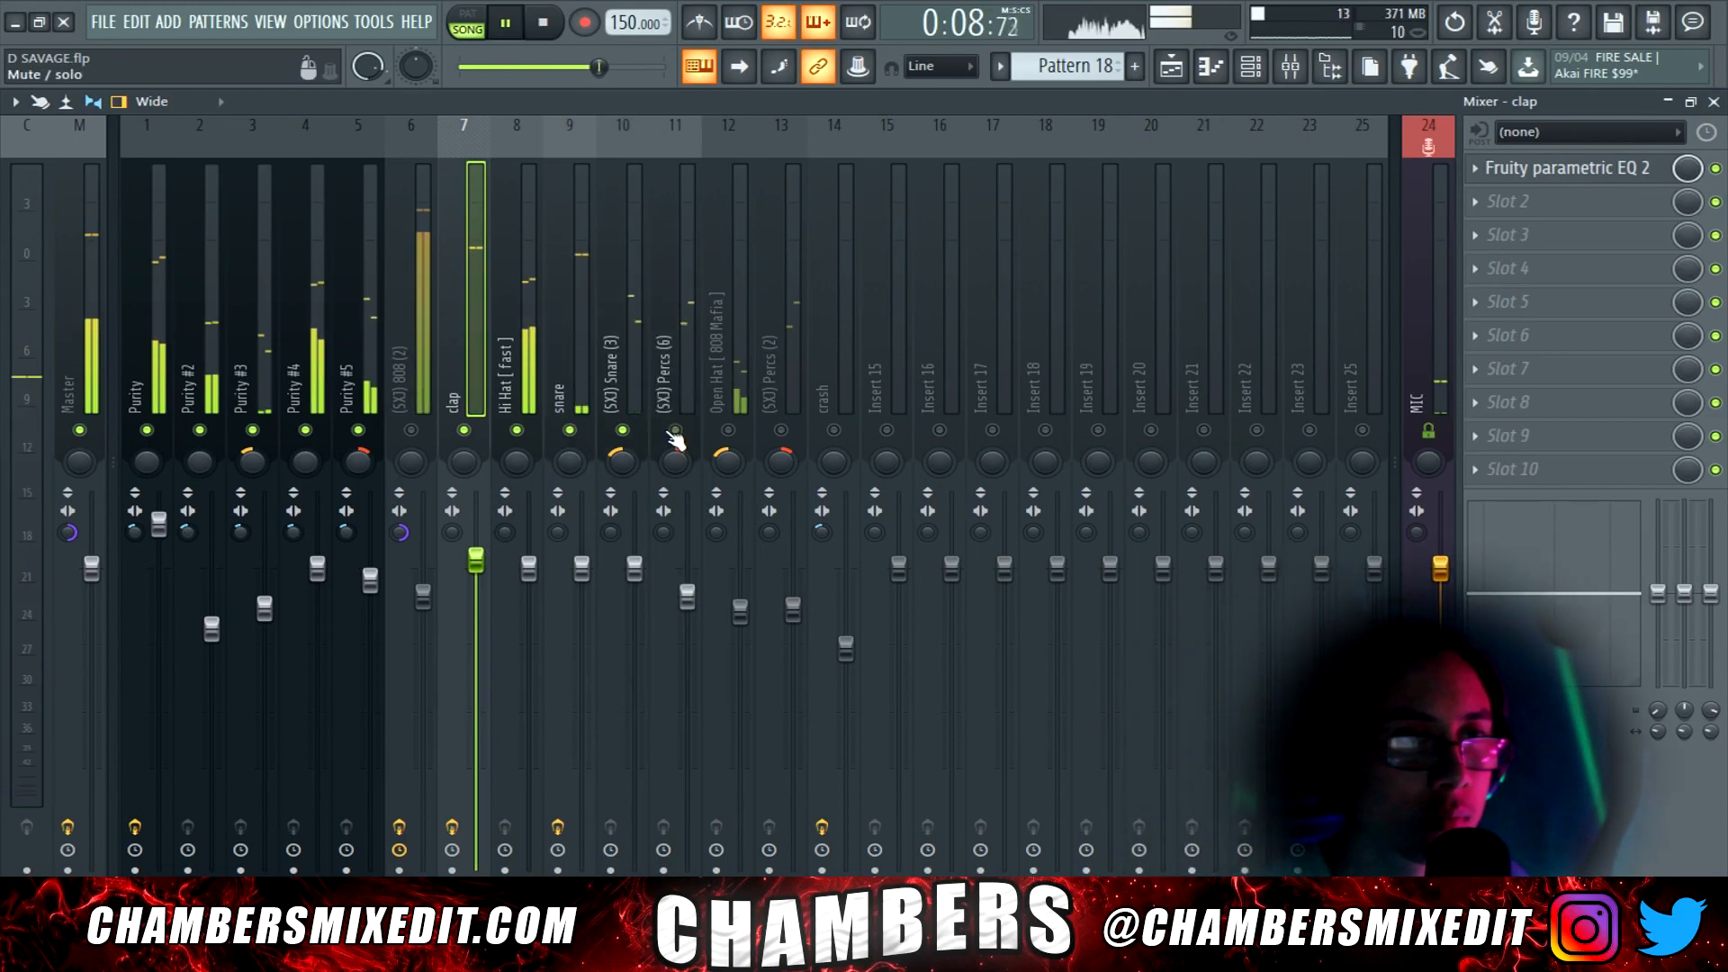
{"action": "left_click", "coordinate": [634, 360]}
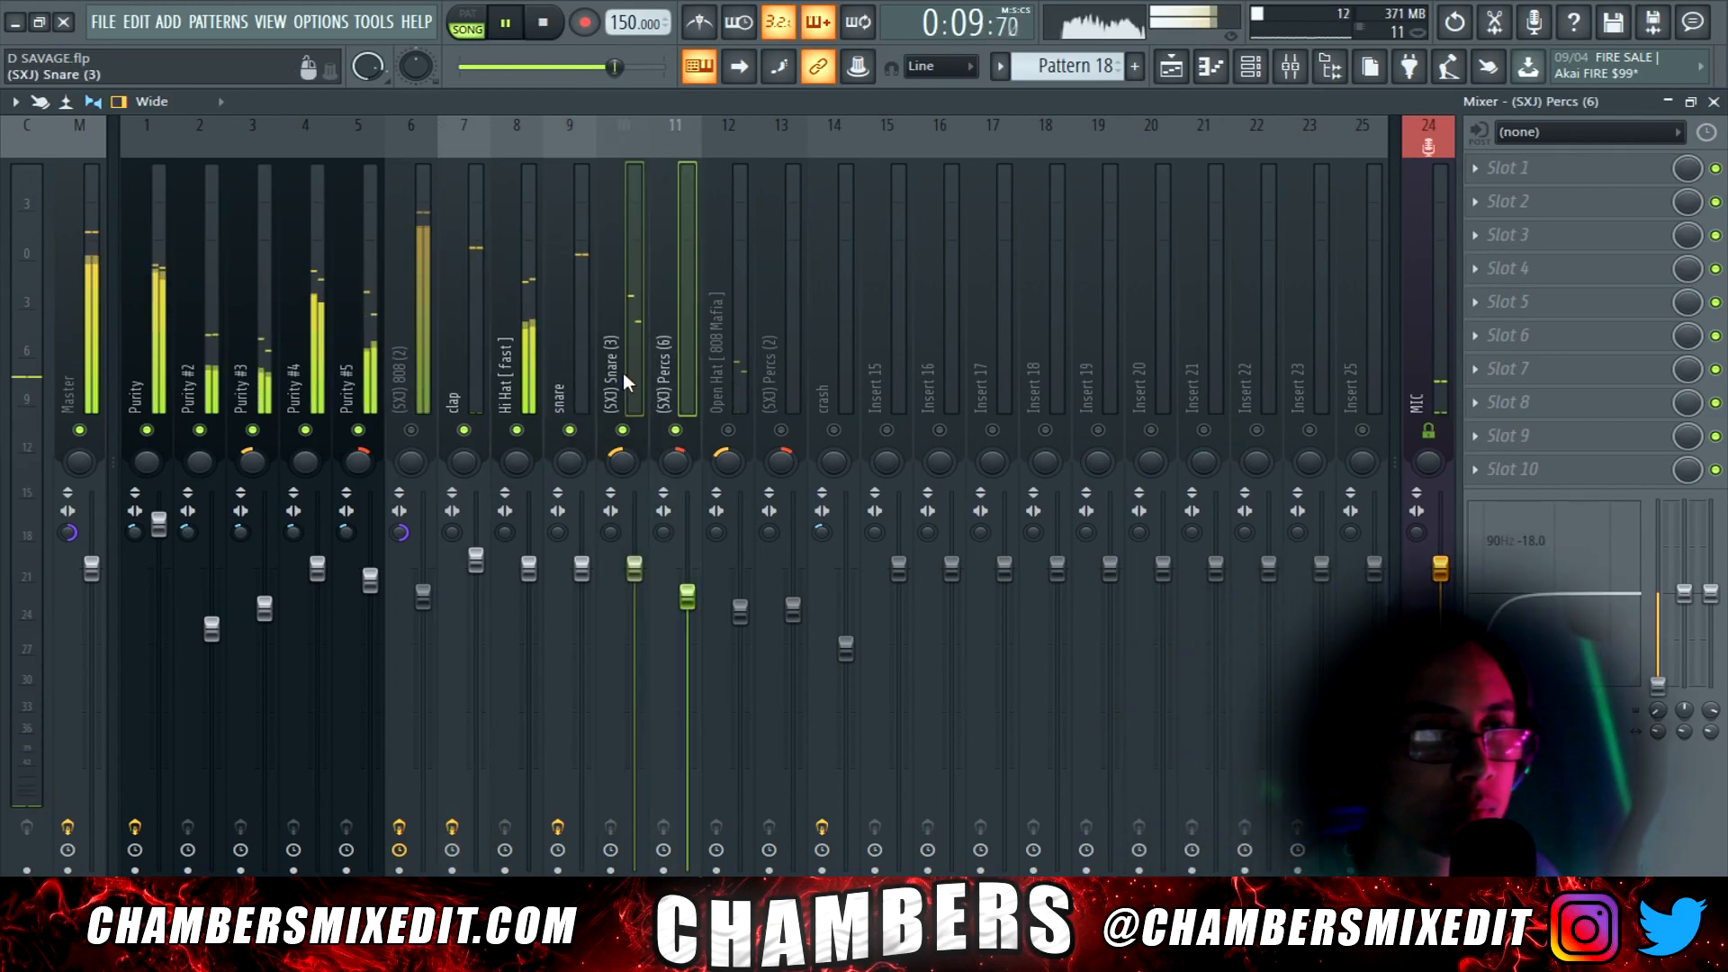
{"action": "left_click", "coordinate": [728, 431]}
{"action": "left_click_drag", "start_coordinate": [687, 596], "coordinate": [740, 600]}
{"action": "left_click", "coordinate": [781, 431]}
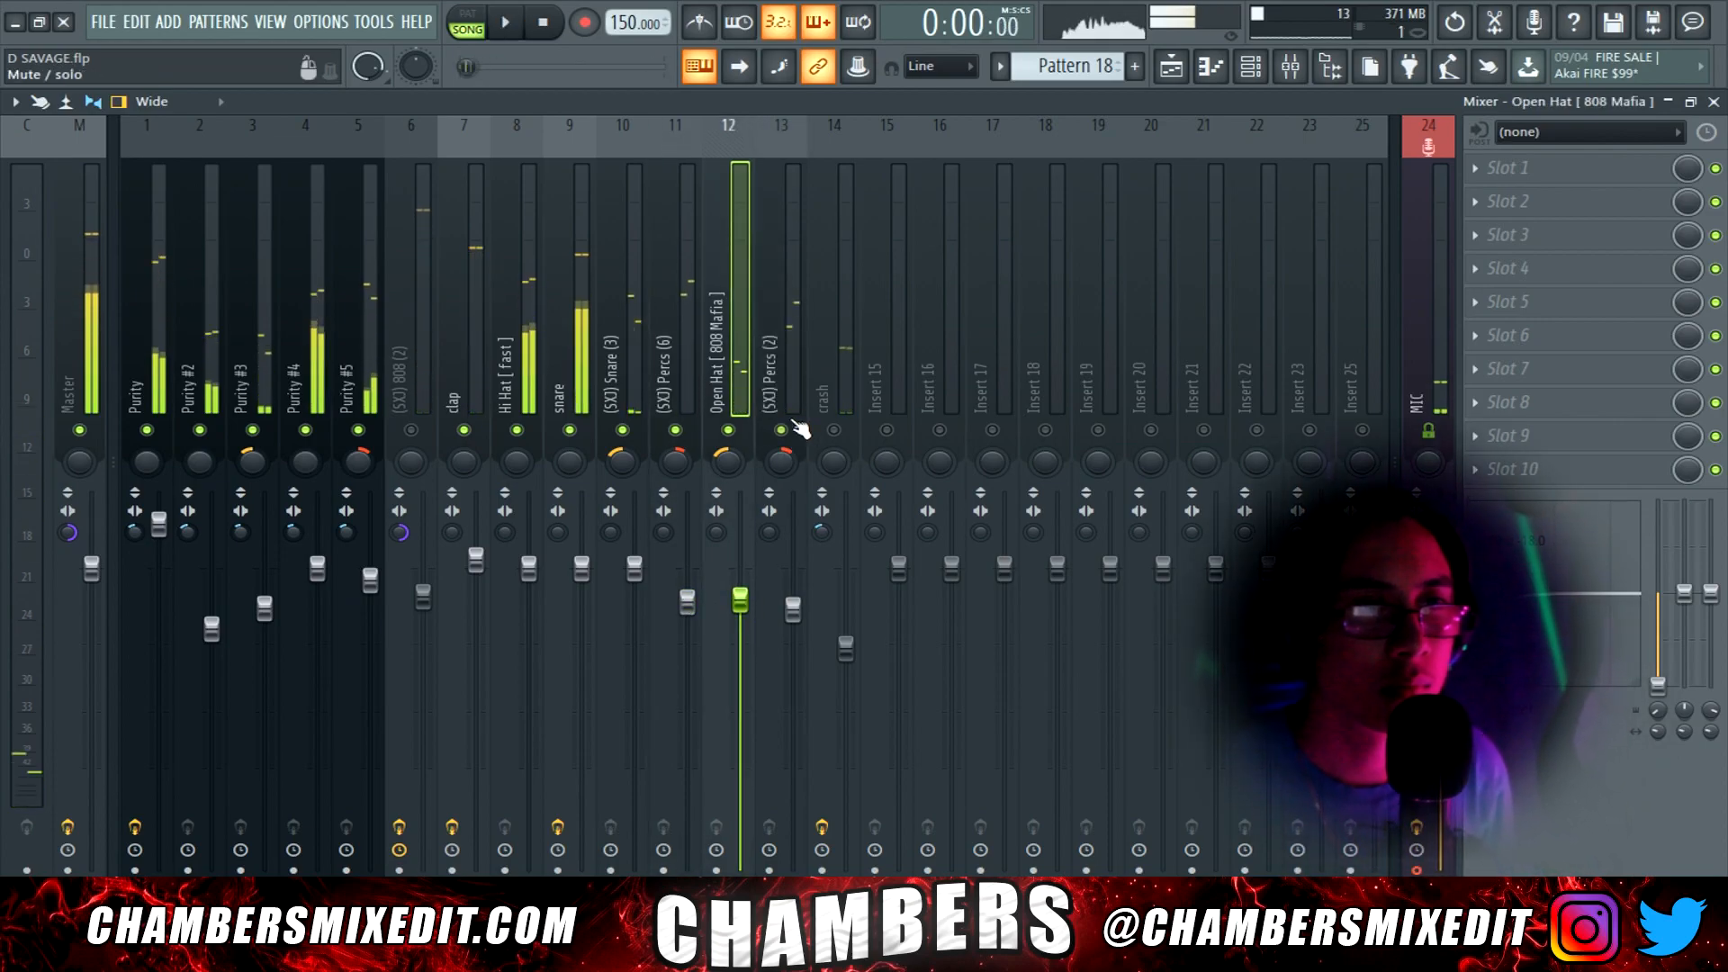
Unmute the crash and (SXJ) 808 (2) tracks and reset the Master track's stereo separation
{"action": "left_click", "coordinate": [833, 430]}
{"action": "left_click", "coordinate": [841, 396]}
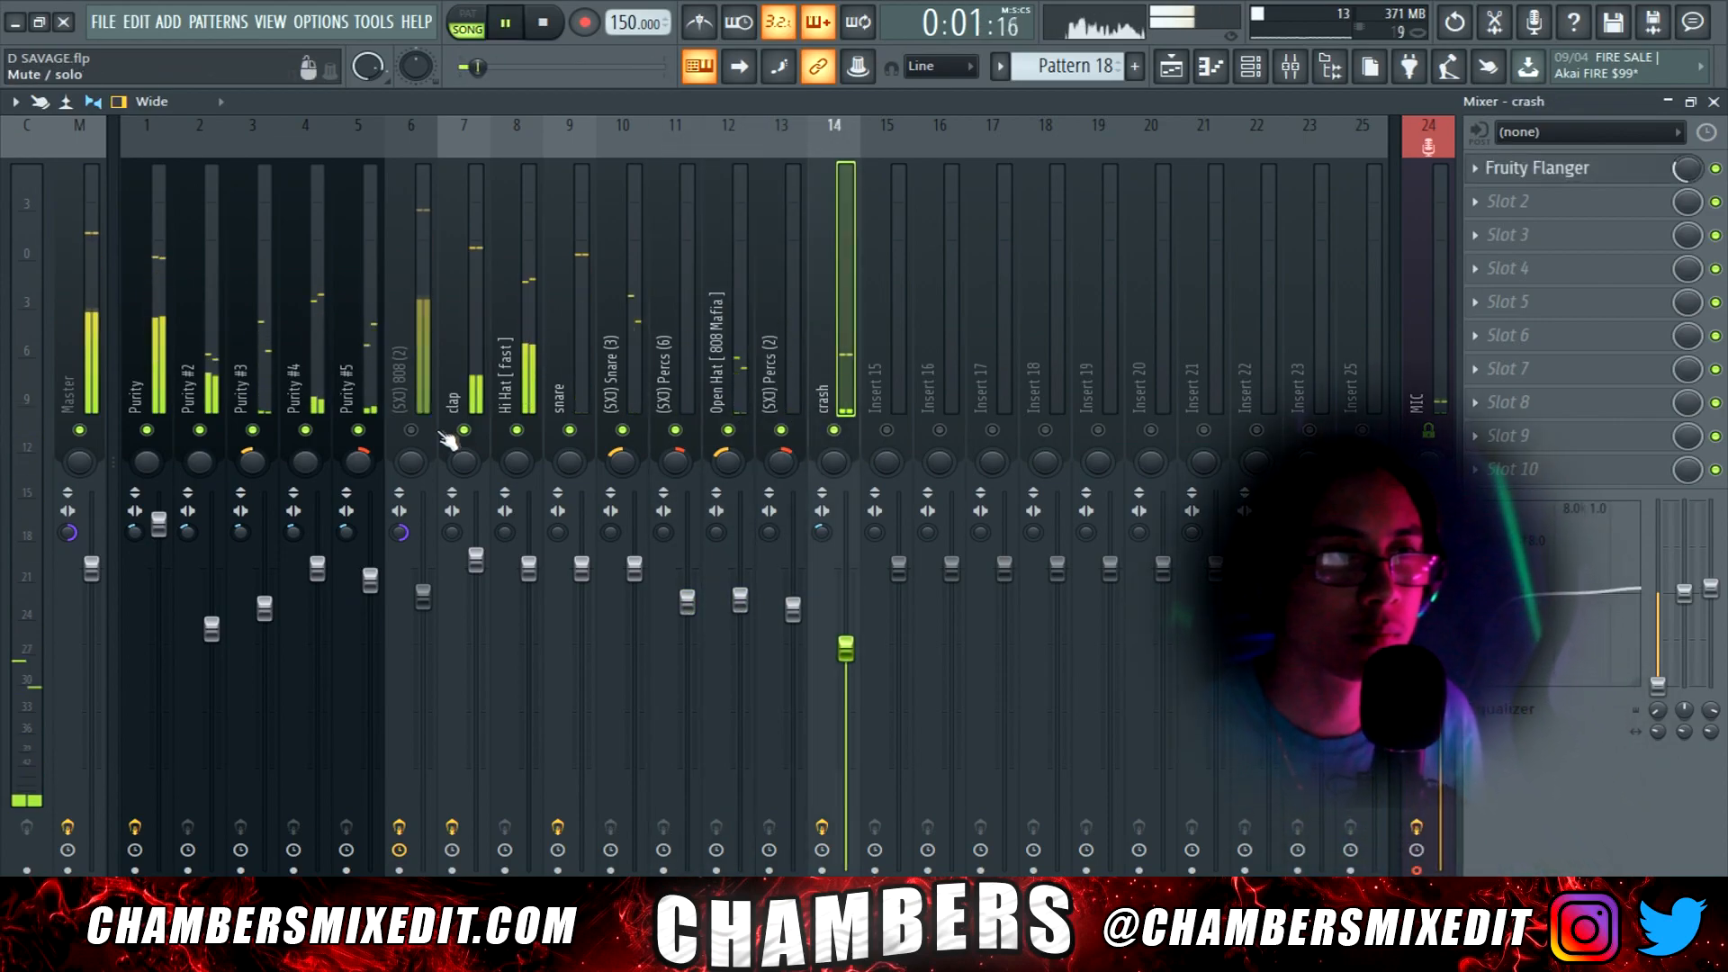
{"action": "left_click", "coordinate": [439, 393]}
{"action": "left_click", "coordinate": [434, 387]}
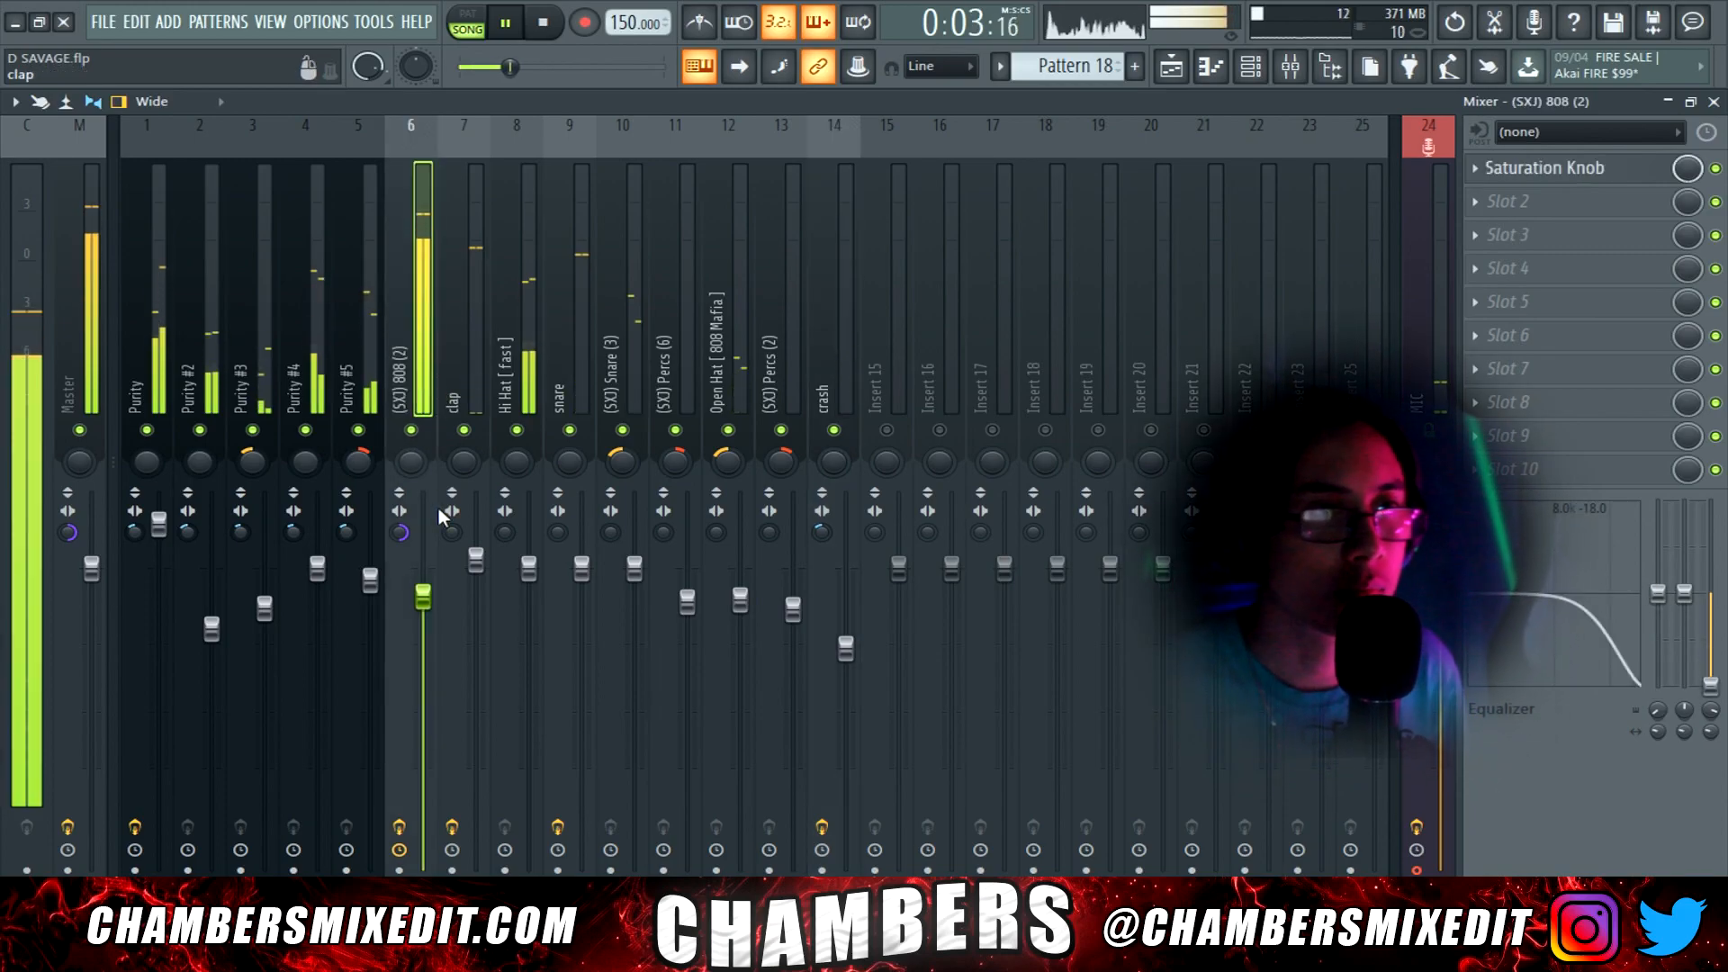
{"action": "right_click", "coordinate": [76, 538]}
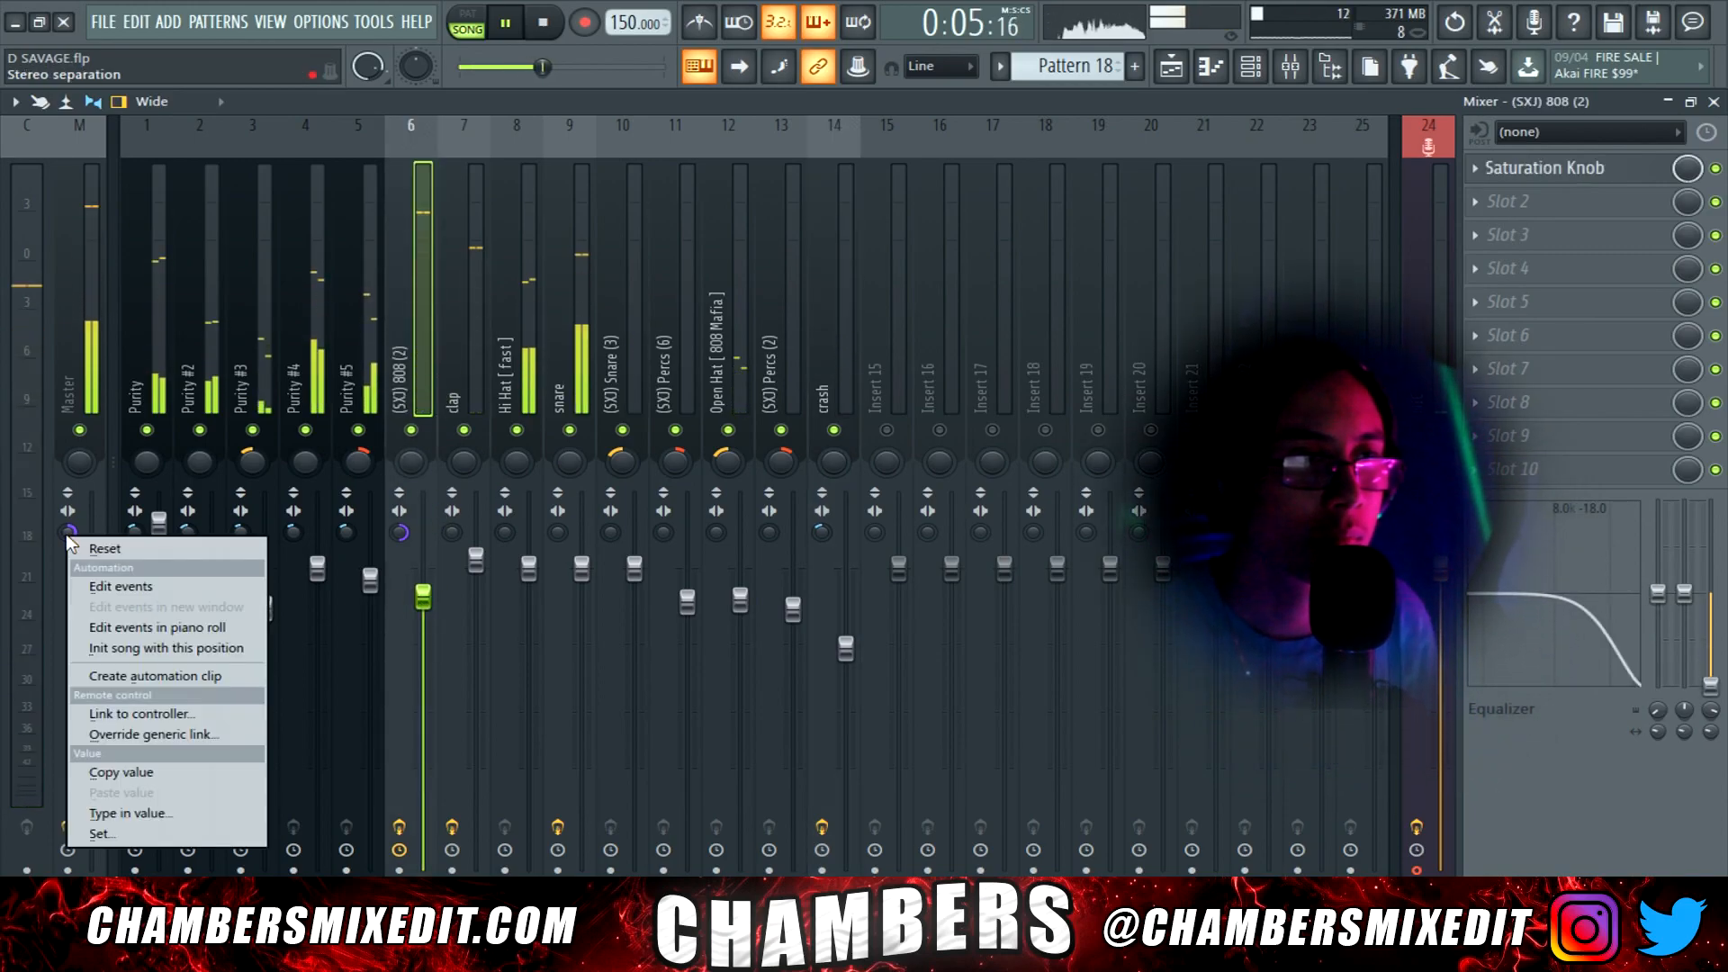
{"action": "left_click", "coordinate": [74, 543]}
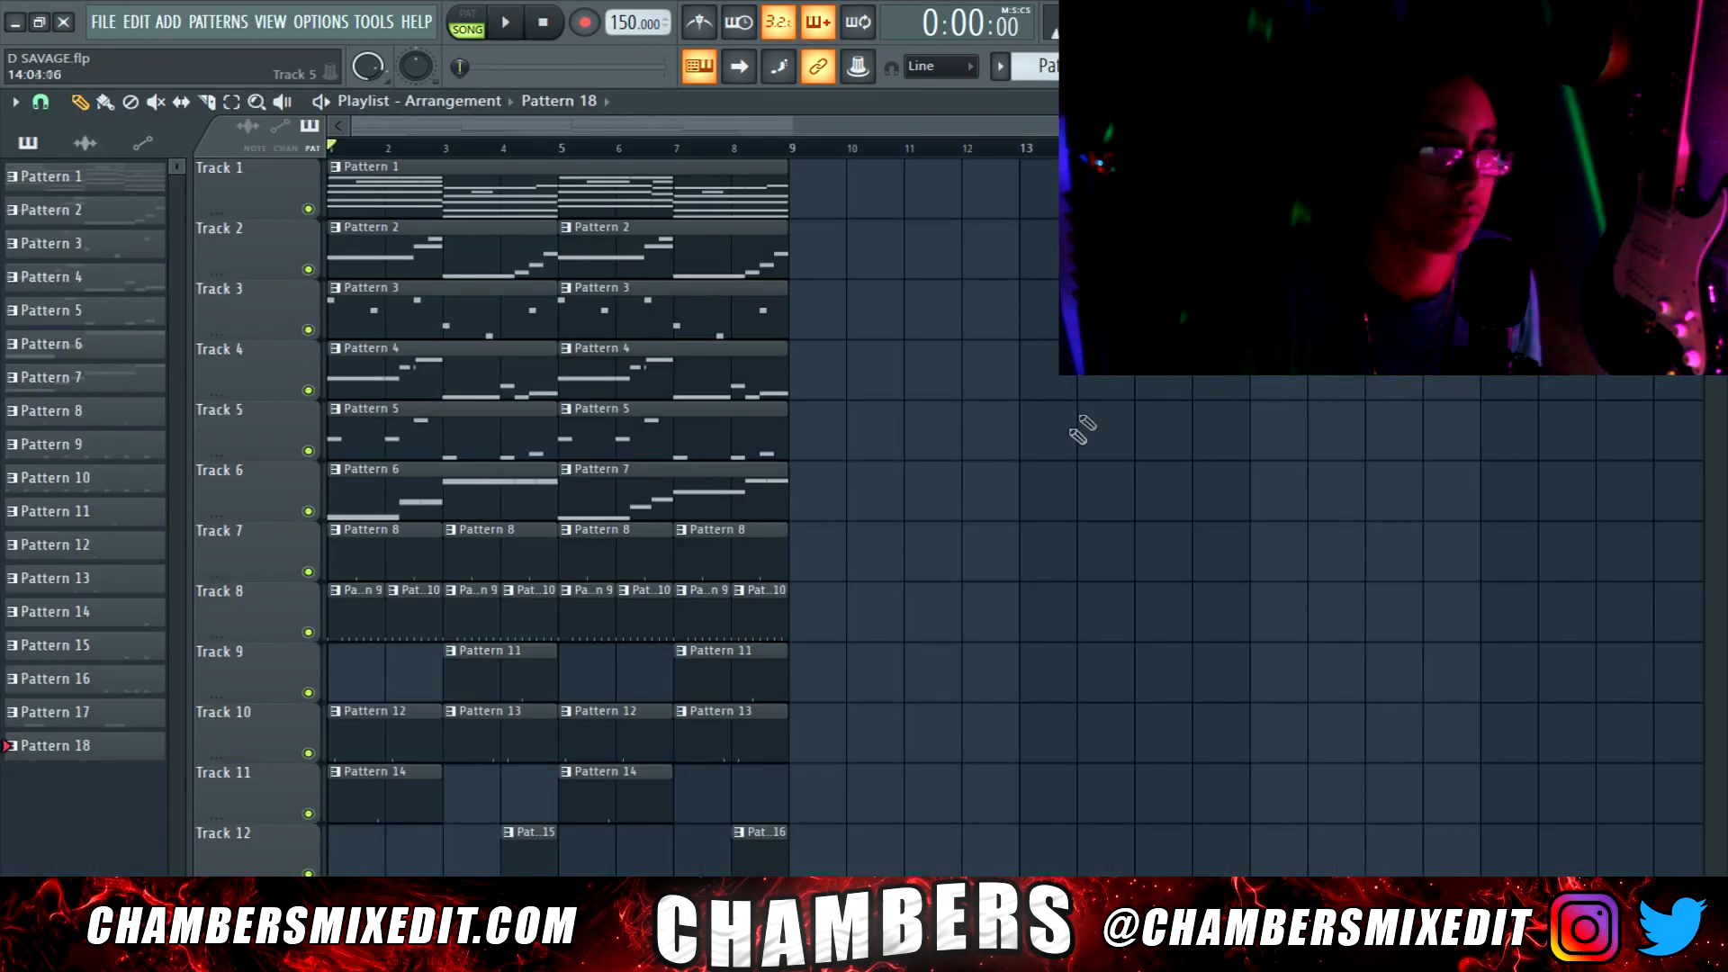
Select every clip in the first eight bars and copy the whole section to bar 9
{"action": "scroll", "coordinate": [860, 660], "scroll_direction": "down", "scroll_amount": 5}
{"action": "left_click_drag", "start_coordinate": [781, 756], "coordinate": [333, 162]}
{"action": "left_click_drag", "start_coordinate": [369, 238], "coordinate": [814, 194]}
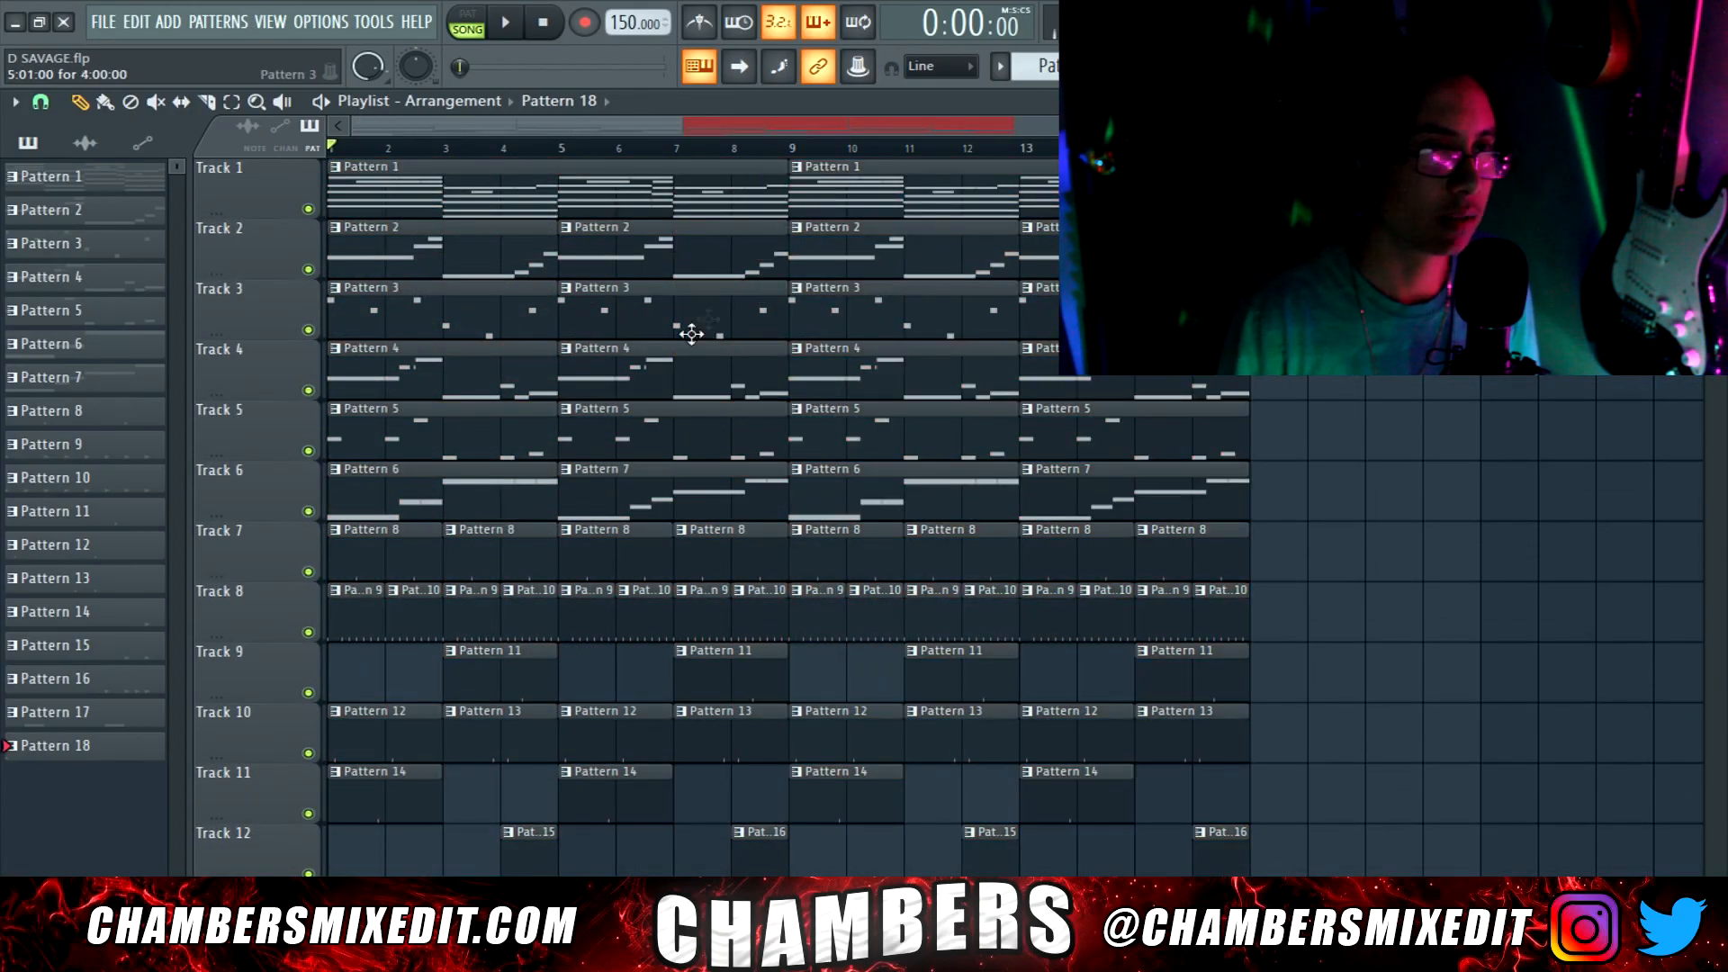
Trim the first Pattern 6 clip on Track 6 to start at bar 3 and play back the intro
{"action": "left_click_drag", "start_coordinate": [339, 514], "coordinate": [444, 505]}
{"action": "key", "text": "space"}
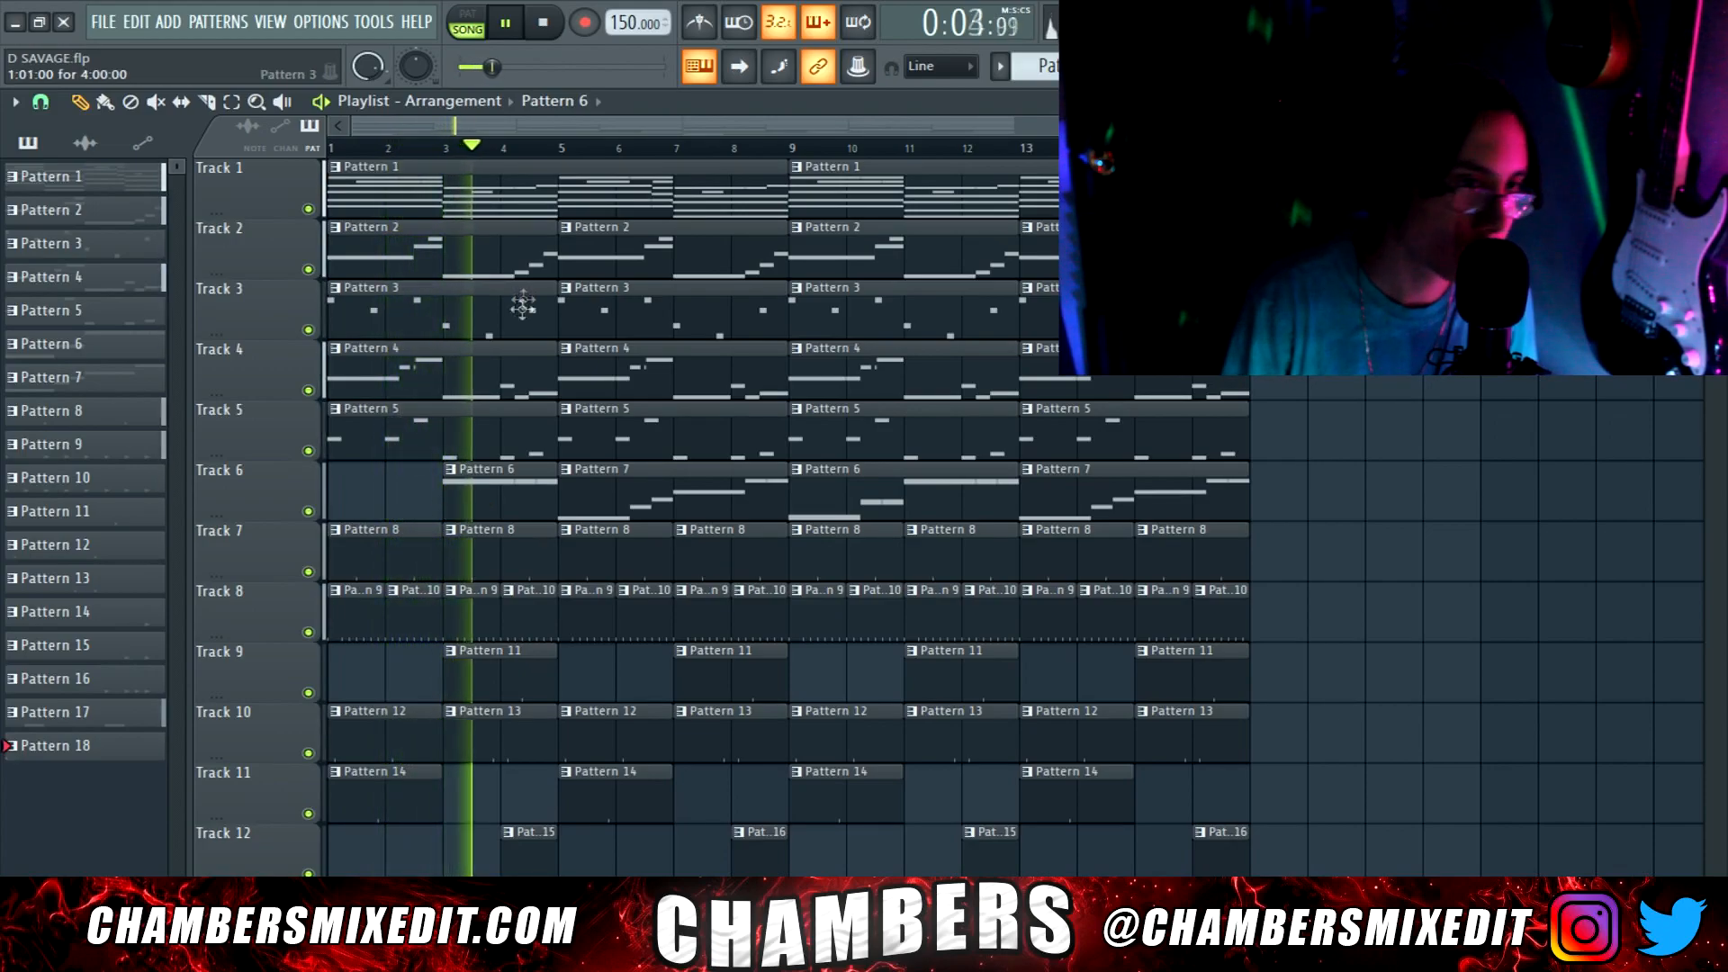
{"action": "scroll", "coordinate": [745, 376], "scroll_direction": "down", "scroll_amount": 2}
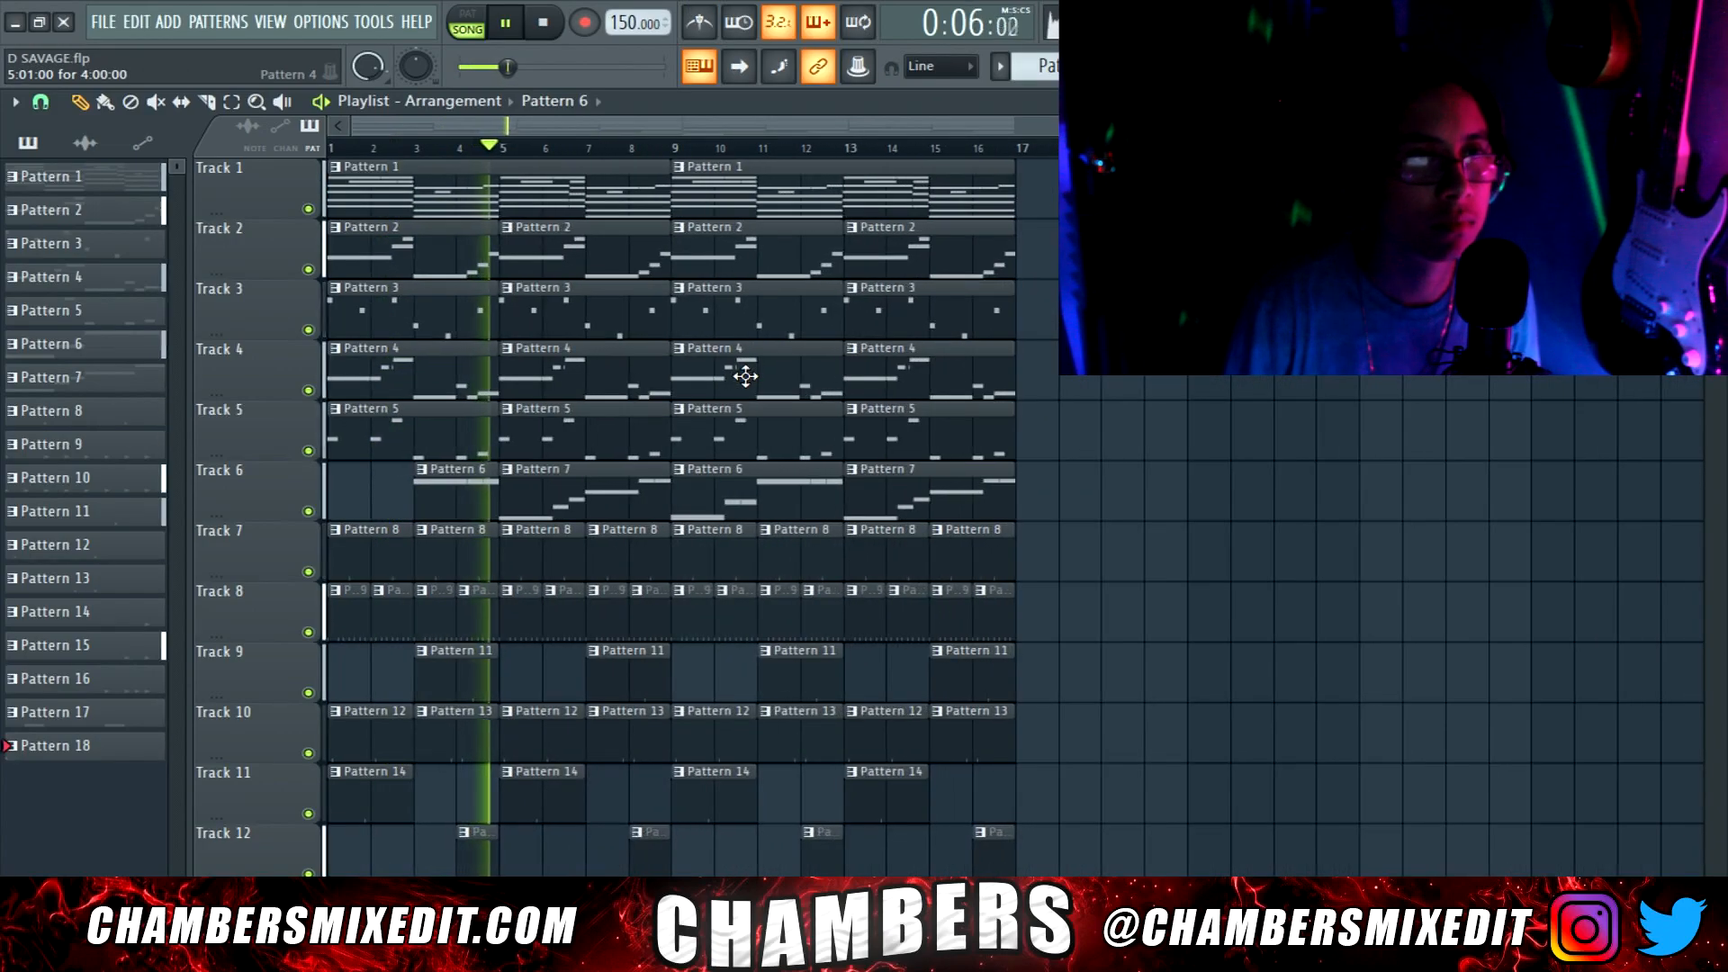
{"action": "key", "text": "space"}
Duplicate the second Pattern 1 clip and the bar 9–16 clips on Tracks 6, 7 and 8 to bar 17
{"action": "left_click_drag", "start_coordinate": [734, 123], "coordinate": [766, 121]}
{"action": "left_click_drag", "start_coordinate": [895, 187], "coordinate": [749, 179]}
{"action": "key", "text": "ctrl+b"}
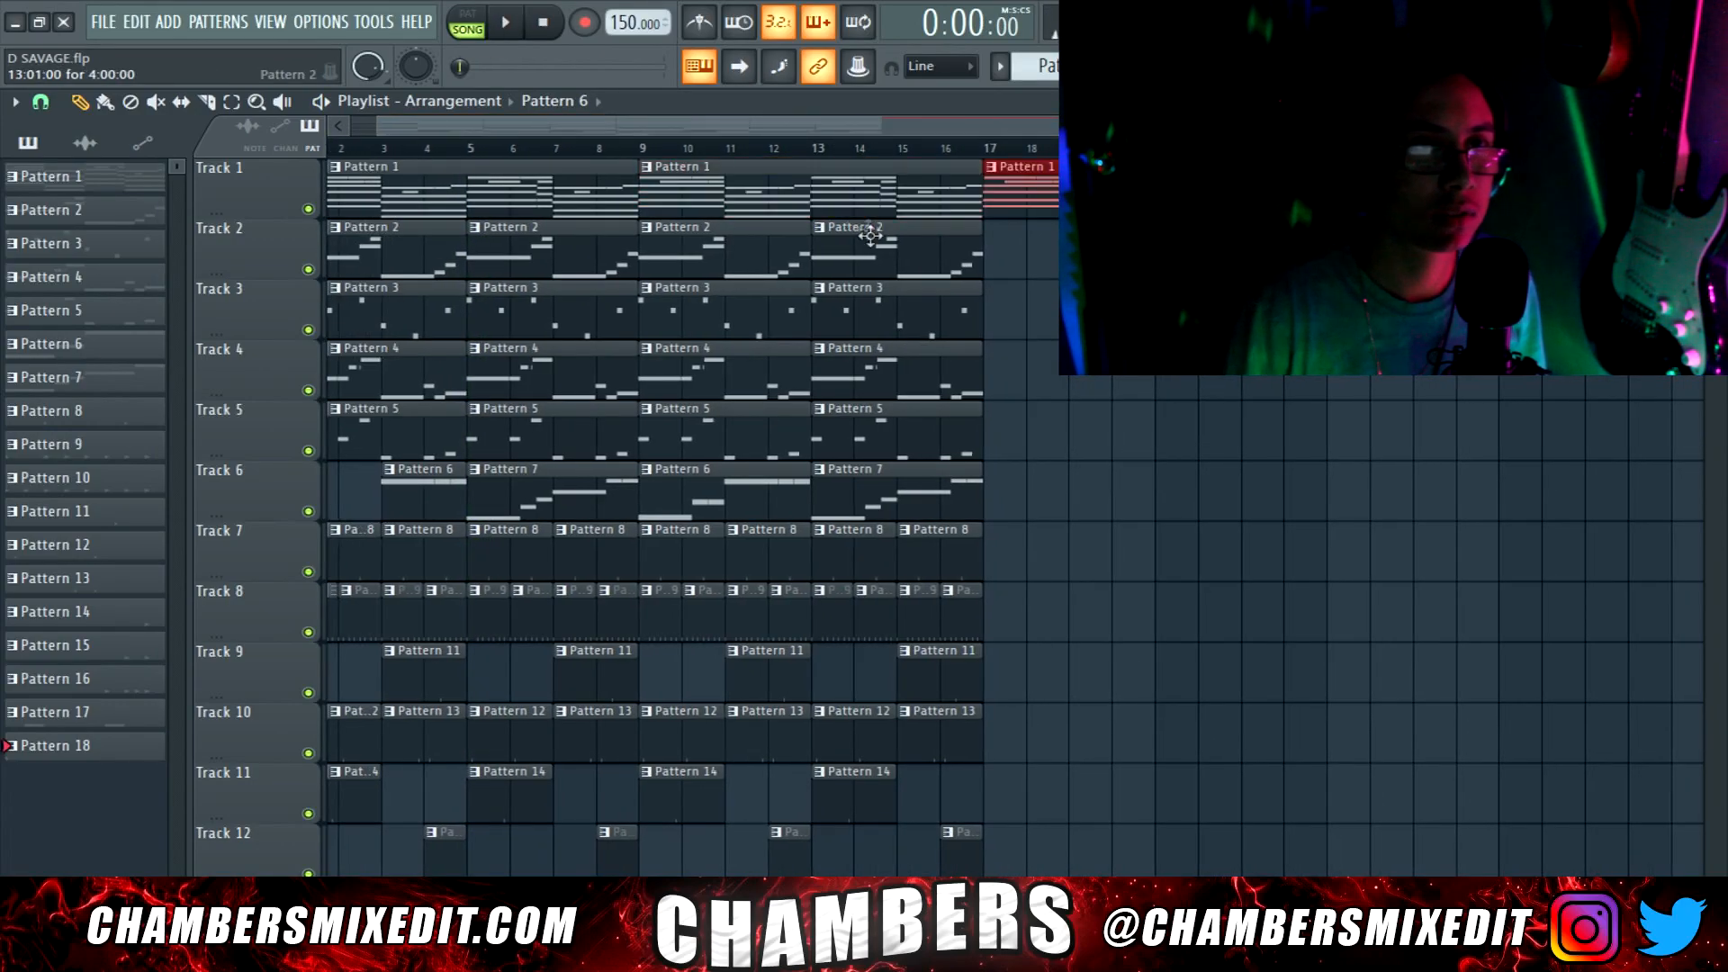
{"action": "left_click_drag", "start_coordinate": [981, 461], "coordinate": [663, 639]}
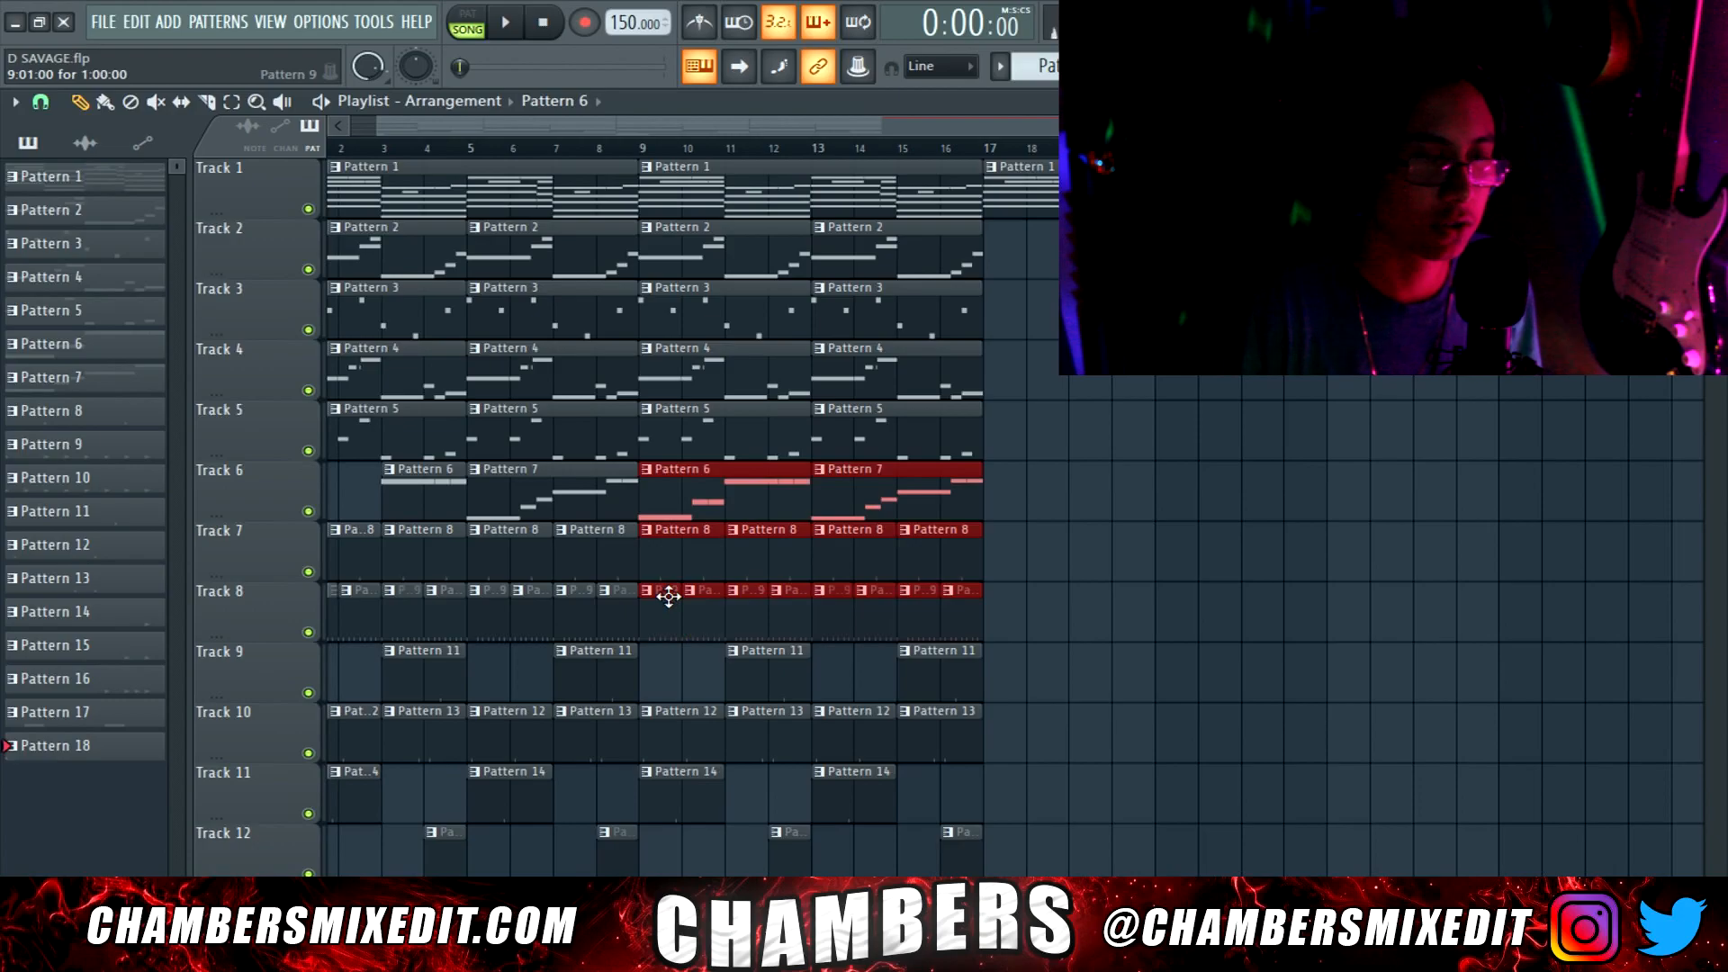
{"action": "key", "text": "ctrl+b"}
{"action": "left_click", "coordinate": [1083, 451]}
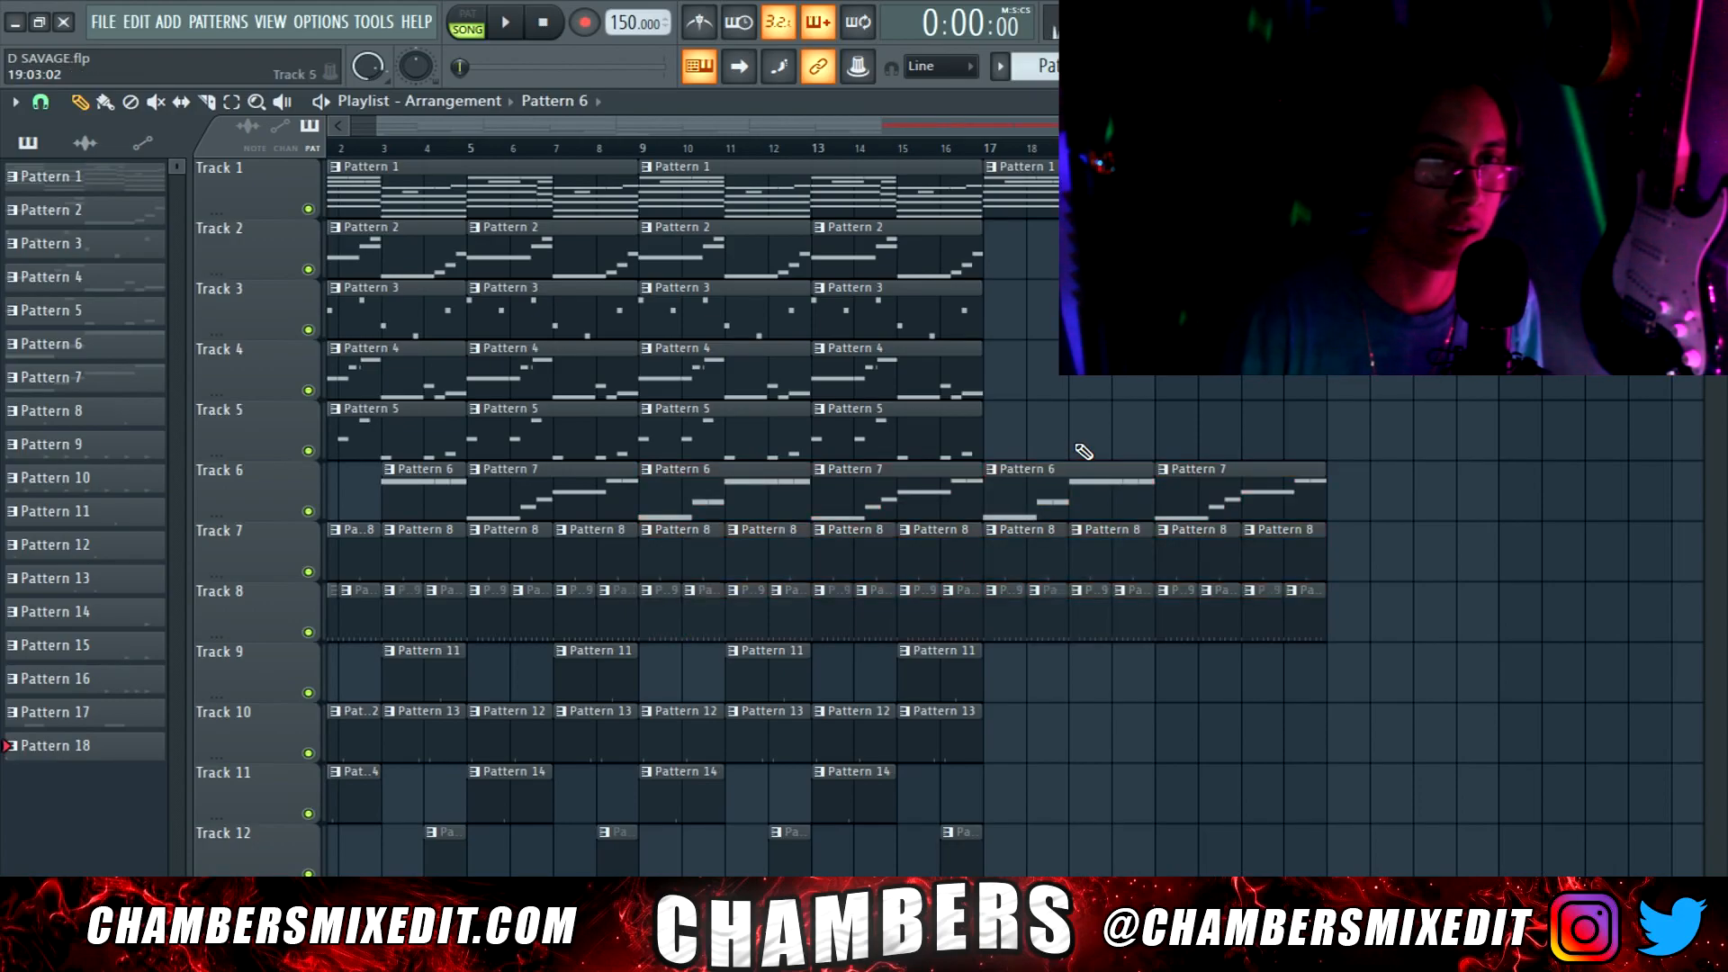
Delete the Track 7 and Track 8 clips in bars 17–18 and trim the Pattern 6 clip to start at bar 19
{"action": "left_click_drag", "start_coordinate": [1045, 467], "coordinate": [1014, 613]}
{"action": "right_click", "coordinate": [1039, 619]}
{"action": "right_click", "coordinate": [1002, 626]}
{"action": "right_click", "coordinate": [1015, 553]}
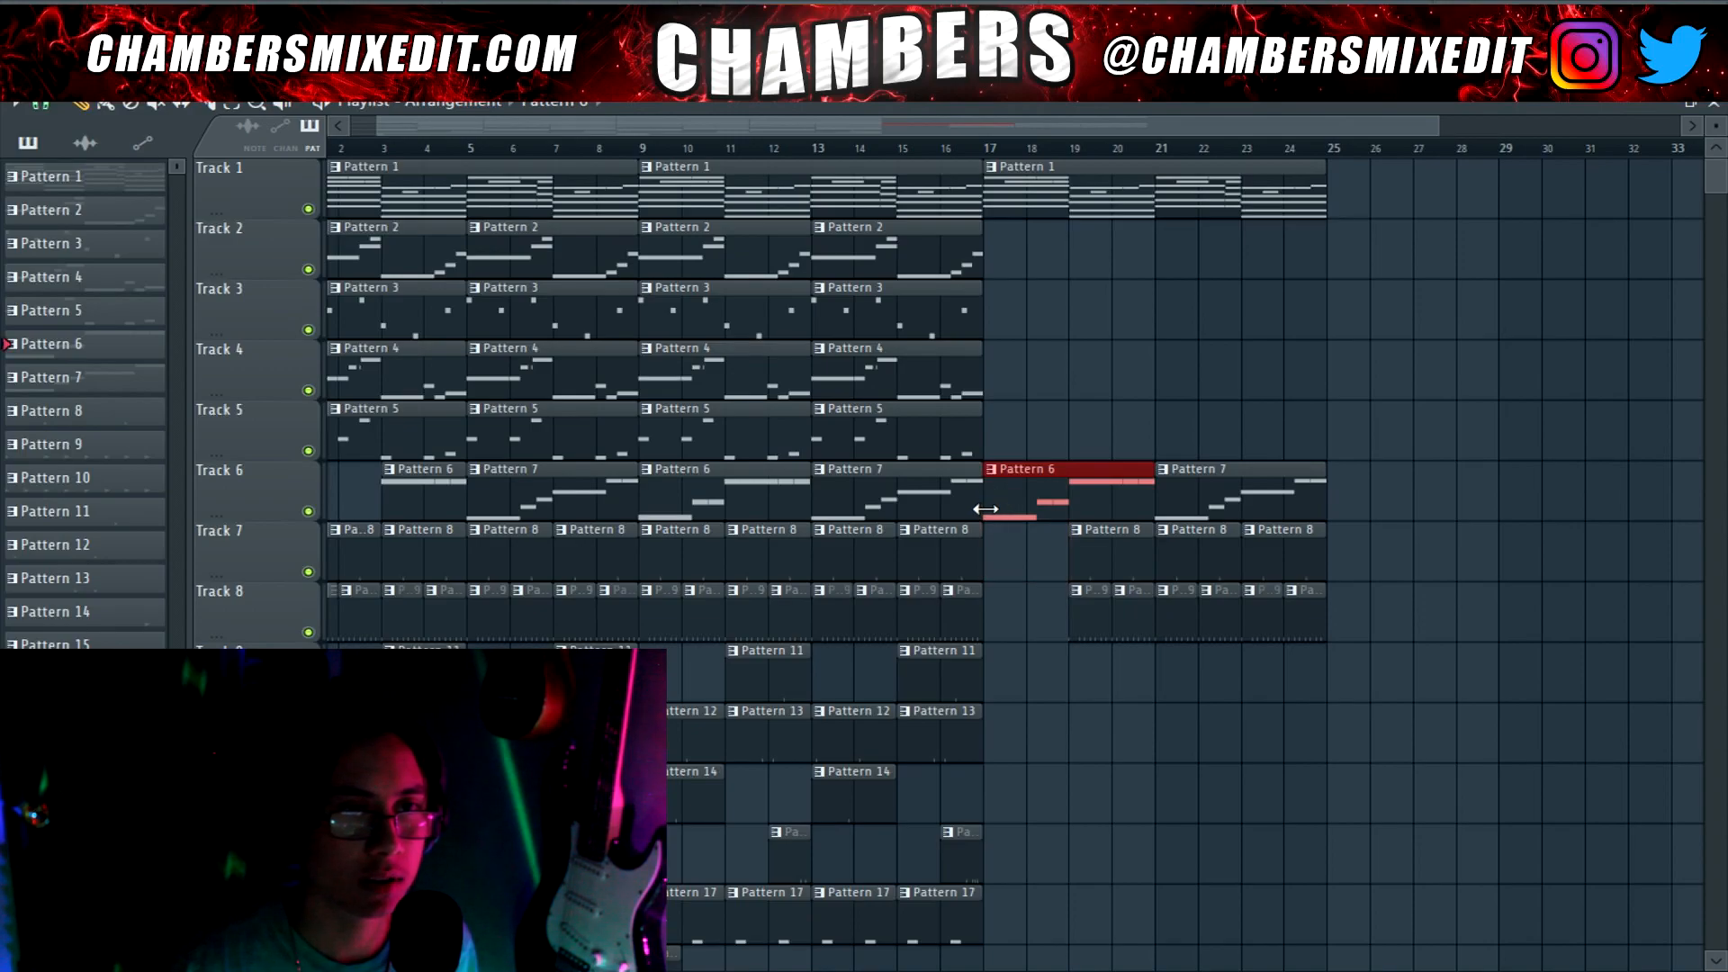
{"action": "left_click_drag", "start_coordinate": [987, 509], "coordinate": [1056, 494]}
Place a Pattern 18 clip at bar 17 on Track 14 and play from there
{"action": "scroll", "coordinate": [1061, 497], "scroll_direction": "down", "scroll_amount": 5}
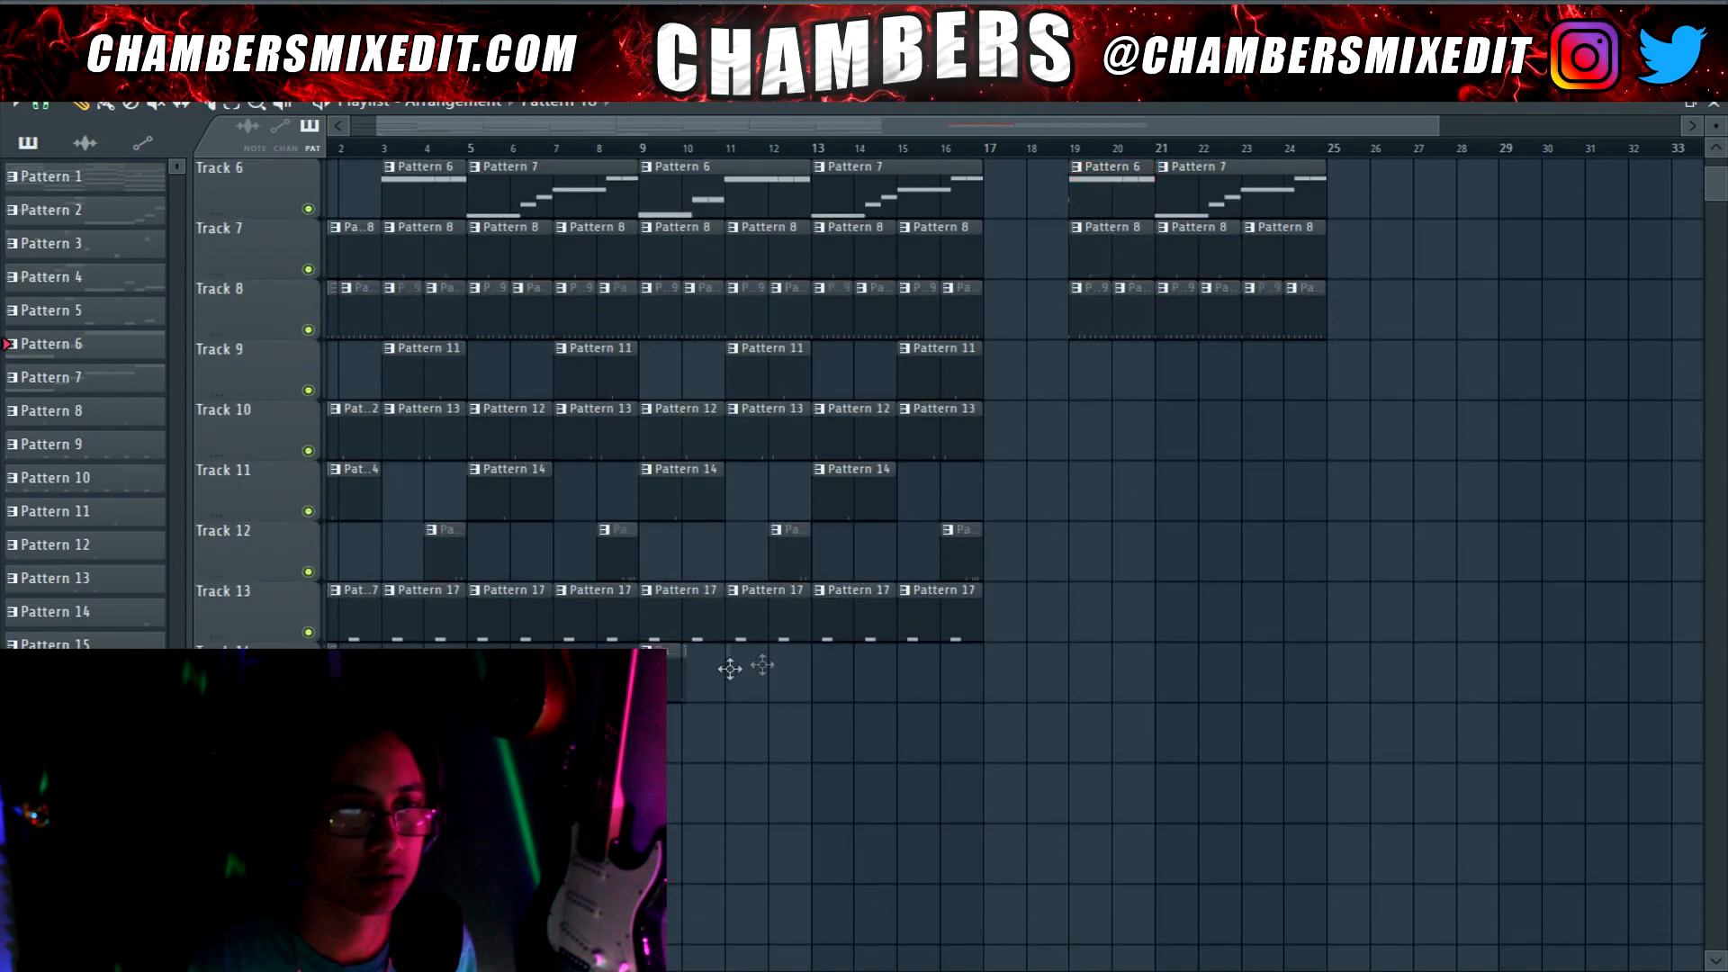
{"action": "left_click", "coordinate": [994, 144]}
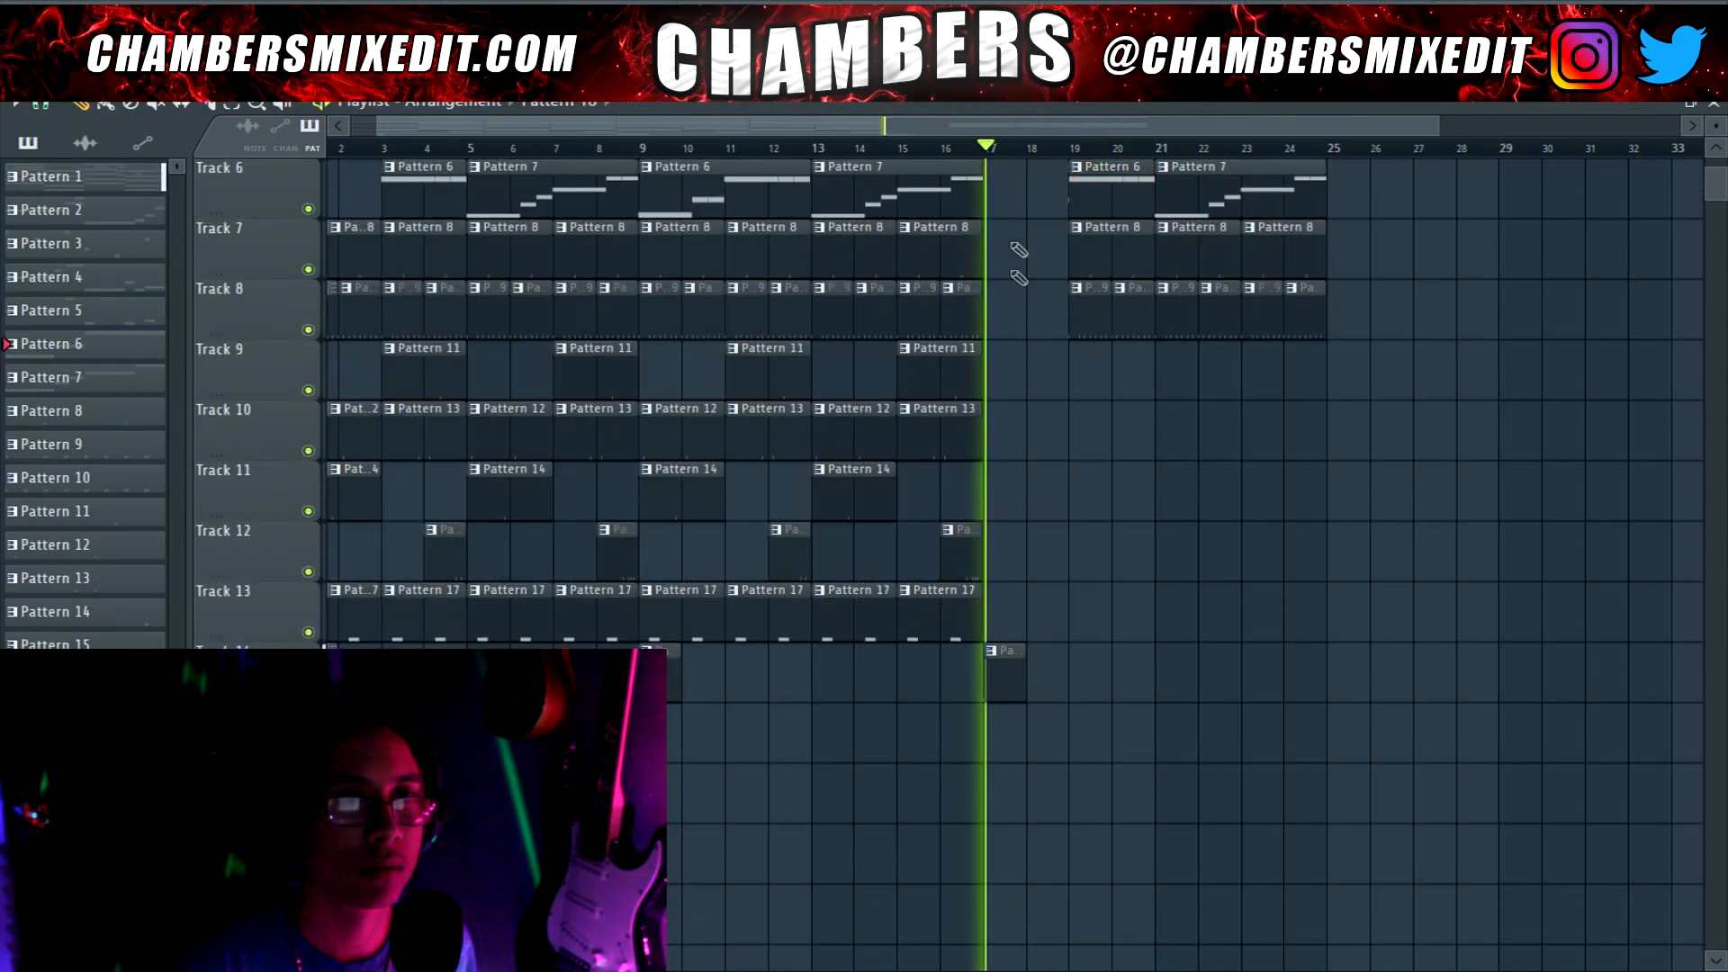
{"action": "scroll", "coordinate": [1034, 455], "scroll_direction": "up", "scroll_amount": 5}
Duplicate the Pattern 1 clip to bar 25 and copy two Pattern 3 clips to bar 25 on Track 3
{"action": "left_click", "coordinate": [1149, 185]}
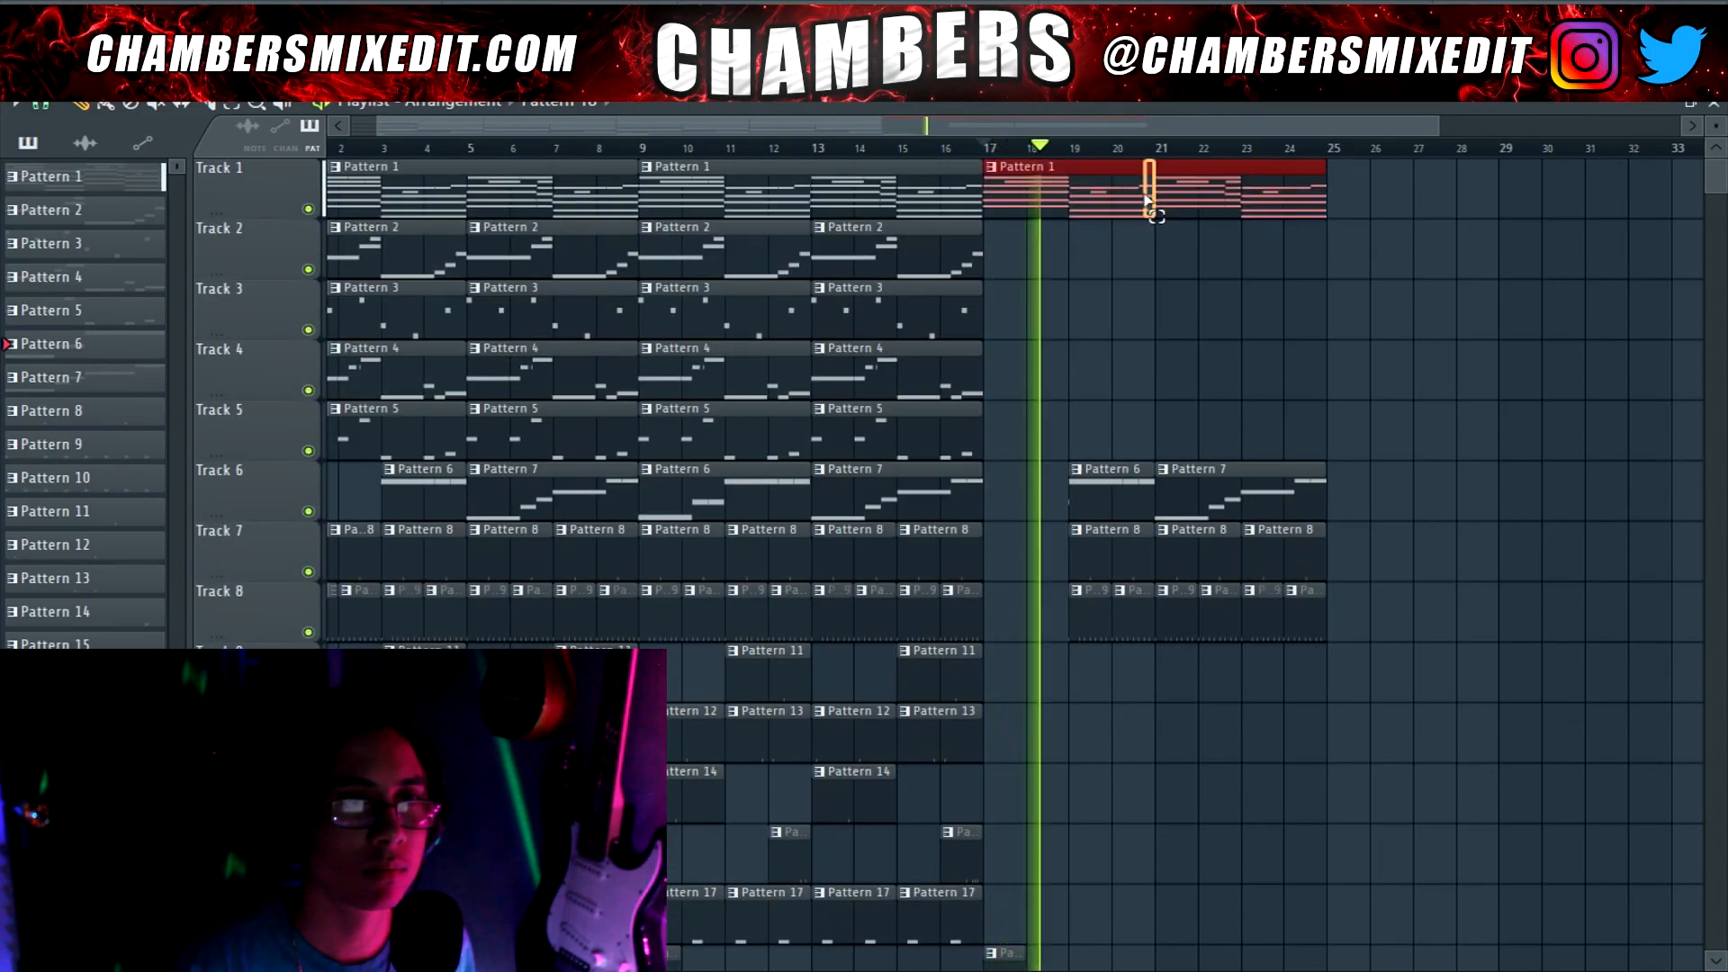
{"action": "key", "text": "ctrl+b"}
{"action": "left_click", "coordinate": [1242, 302], "text": "ctrl"}
{"action": "key", "text": "space"}
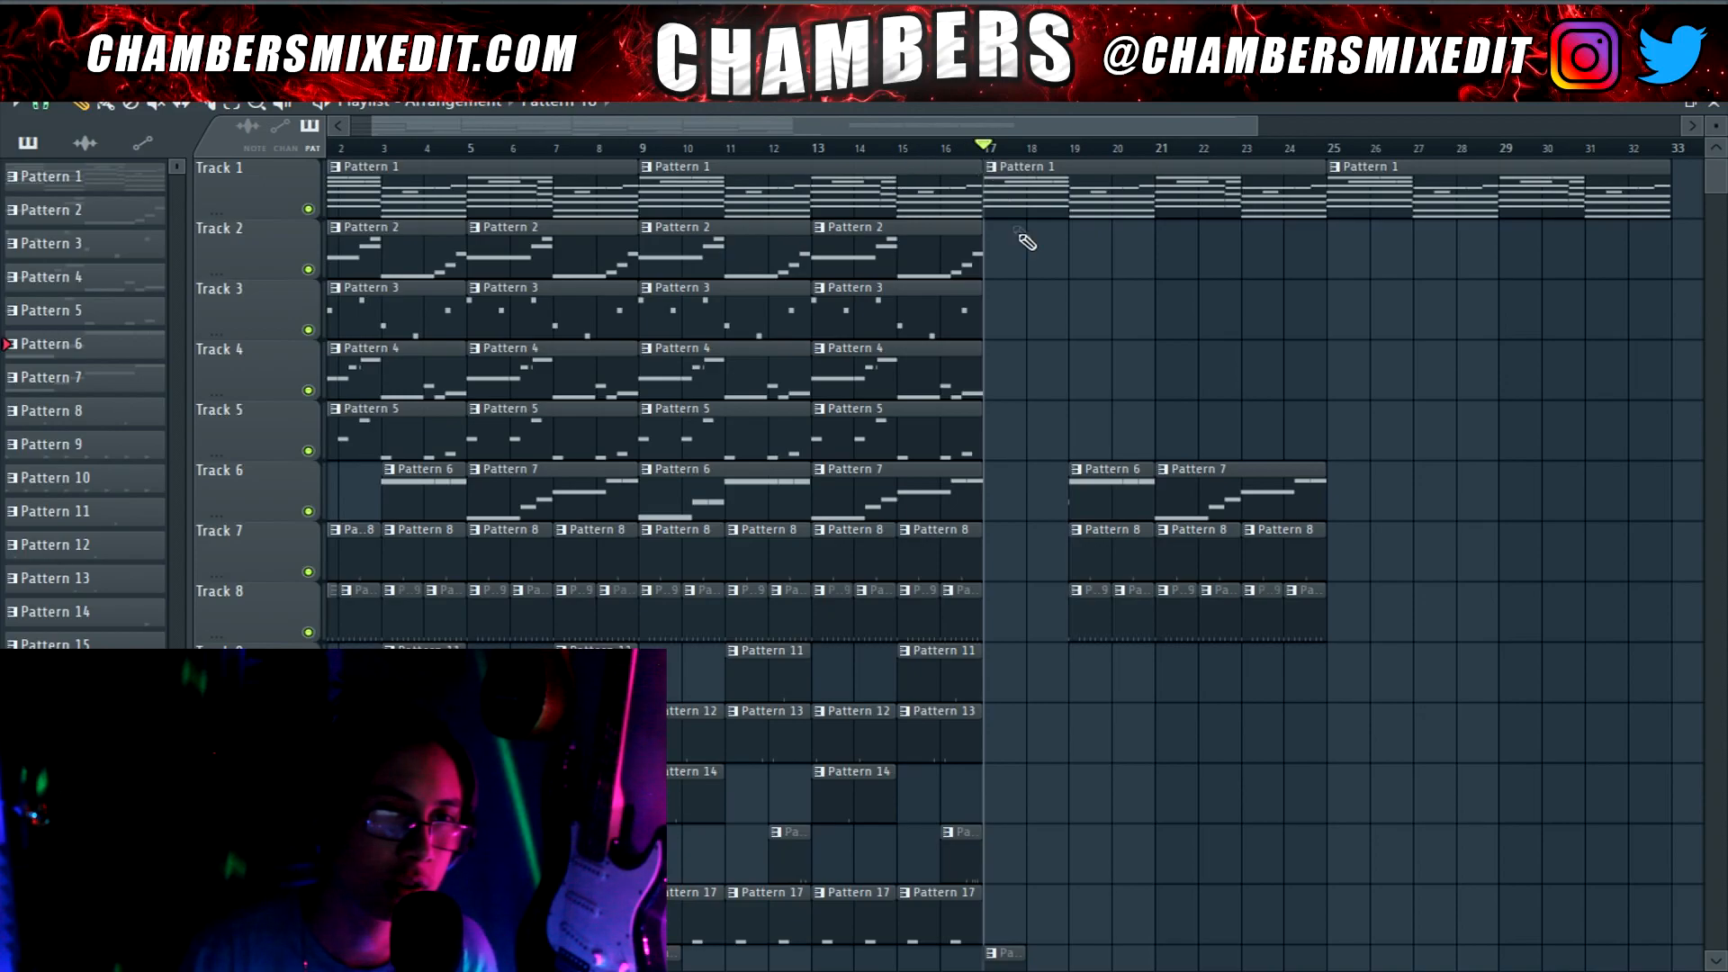
{"action": "scroll", "coordinate": [1134, 149], "scroll_direction": "right", "scroll_amount": 2}
{"action": "left_click_drag", "start_coordinate": [853, 306], "coordinate": [1363, 307]}
Repeat the bar 21–24 clips on Tracks 7 and 8 through bar 32 and copy Pattern 7 to bar 29
{"action": "left_click_drag", "start_coordinate": [1280, 523], "coordinate": [1105, 638]}
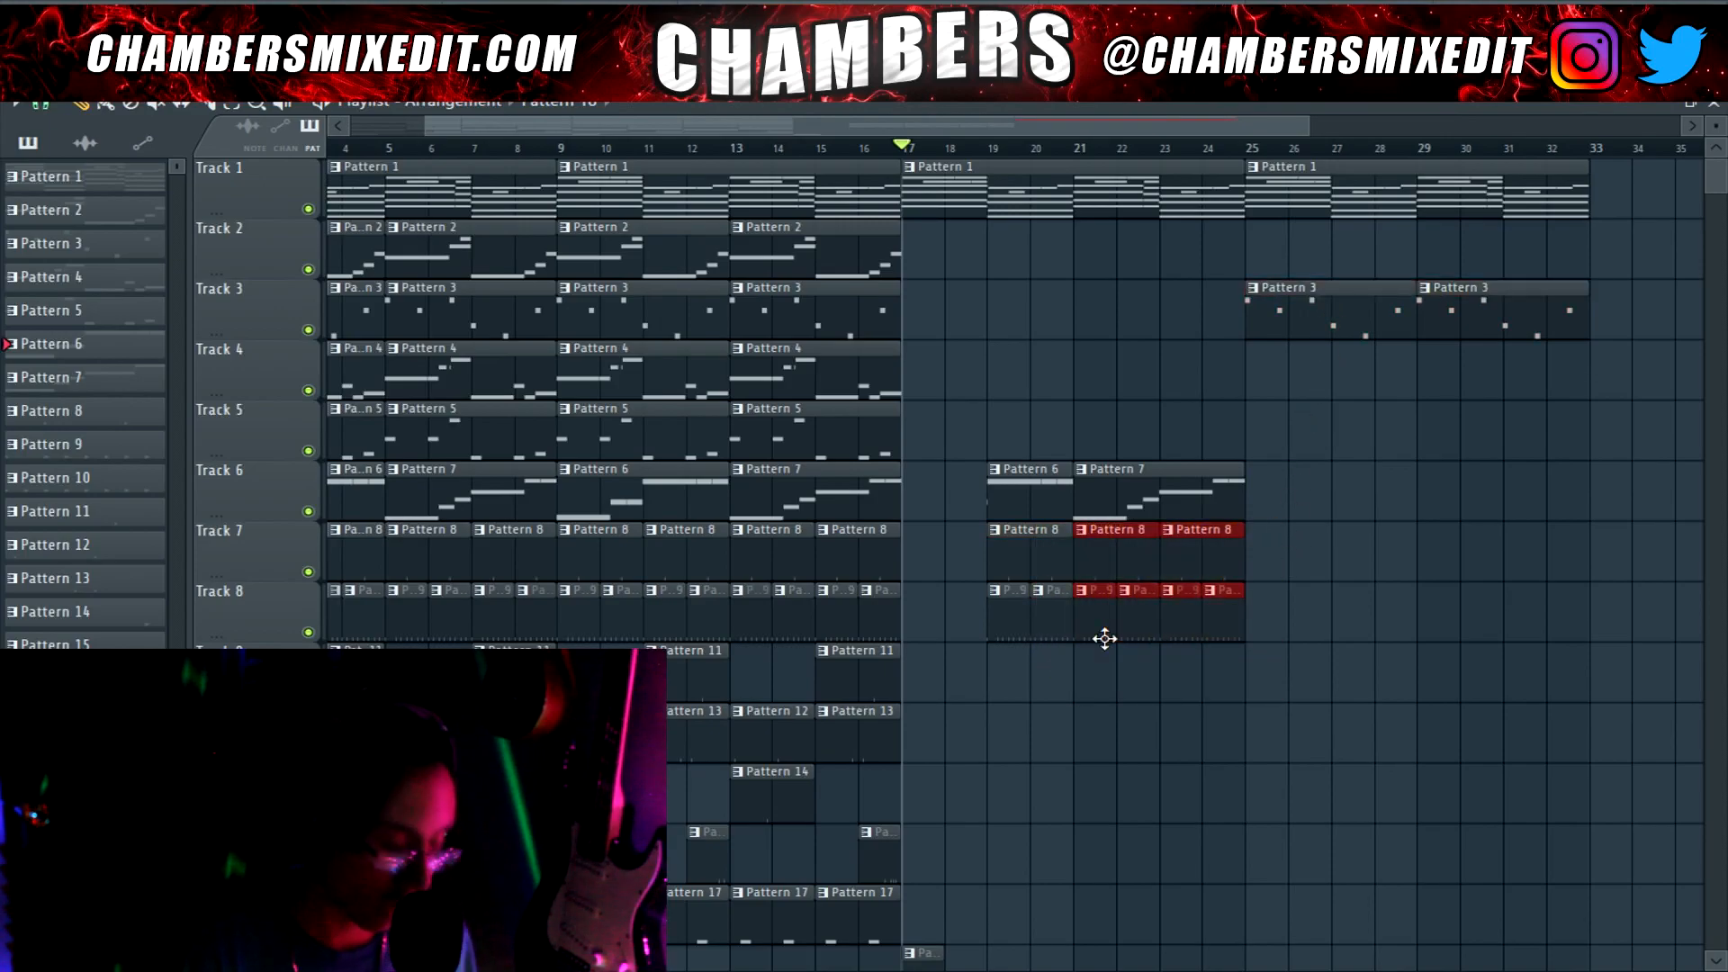
{"action": "key", "text": "ctrl+b"}
{"action": "key", "text": "ctrl+b"}
{"action": "left_click", "coordinate": [1092, 397]}
{"action": "left_click_drag", "start_coordinate": [856, 487], "coordinate": [1550, 524]}
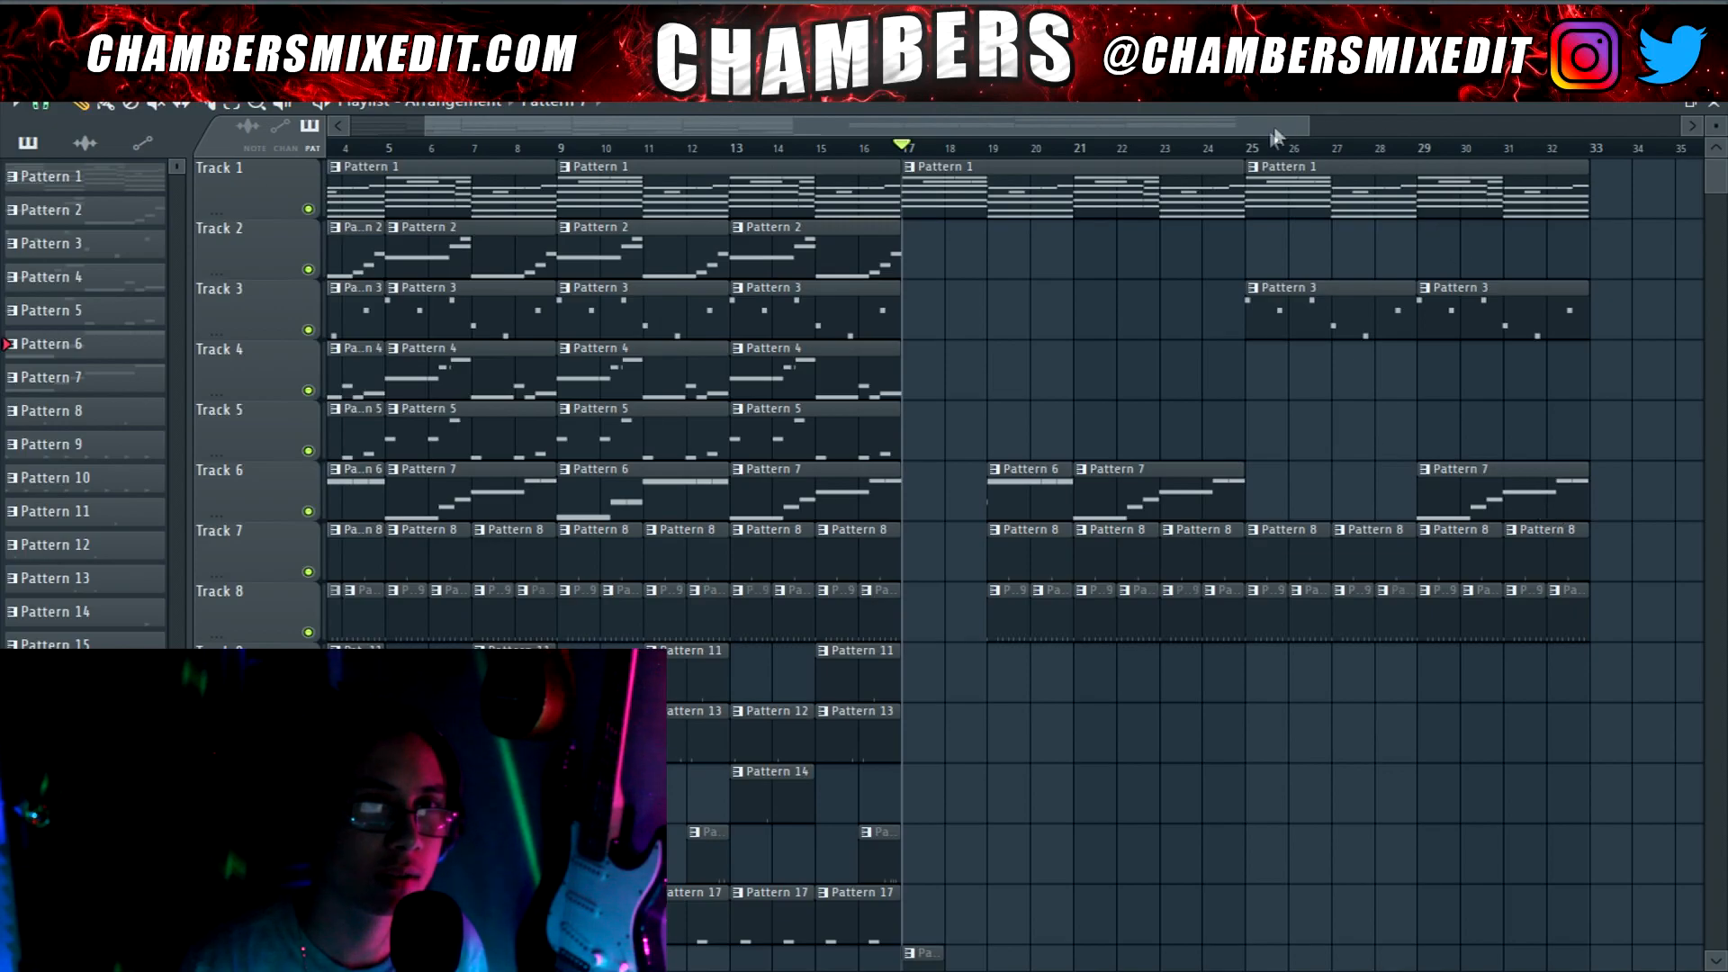
Copy Pattern 18 to bar 25 on Track 14 and the Pattern 12 and 13 clips to bars 25–32 on Track 10
{"action": "key", "text": "space"}
{"action": "scroll", "coordinate": [972, 575], "scroll_direction": "down", "scroll_amount": 5}
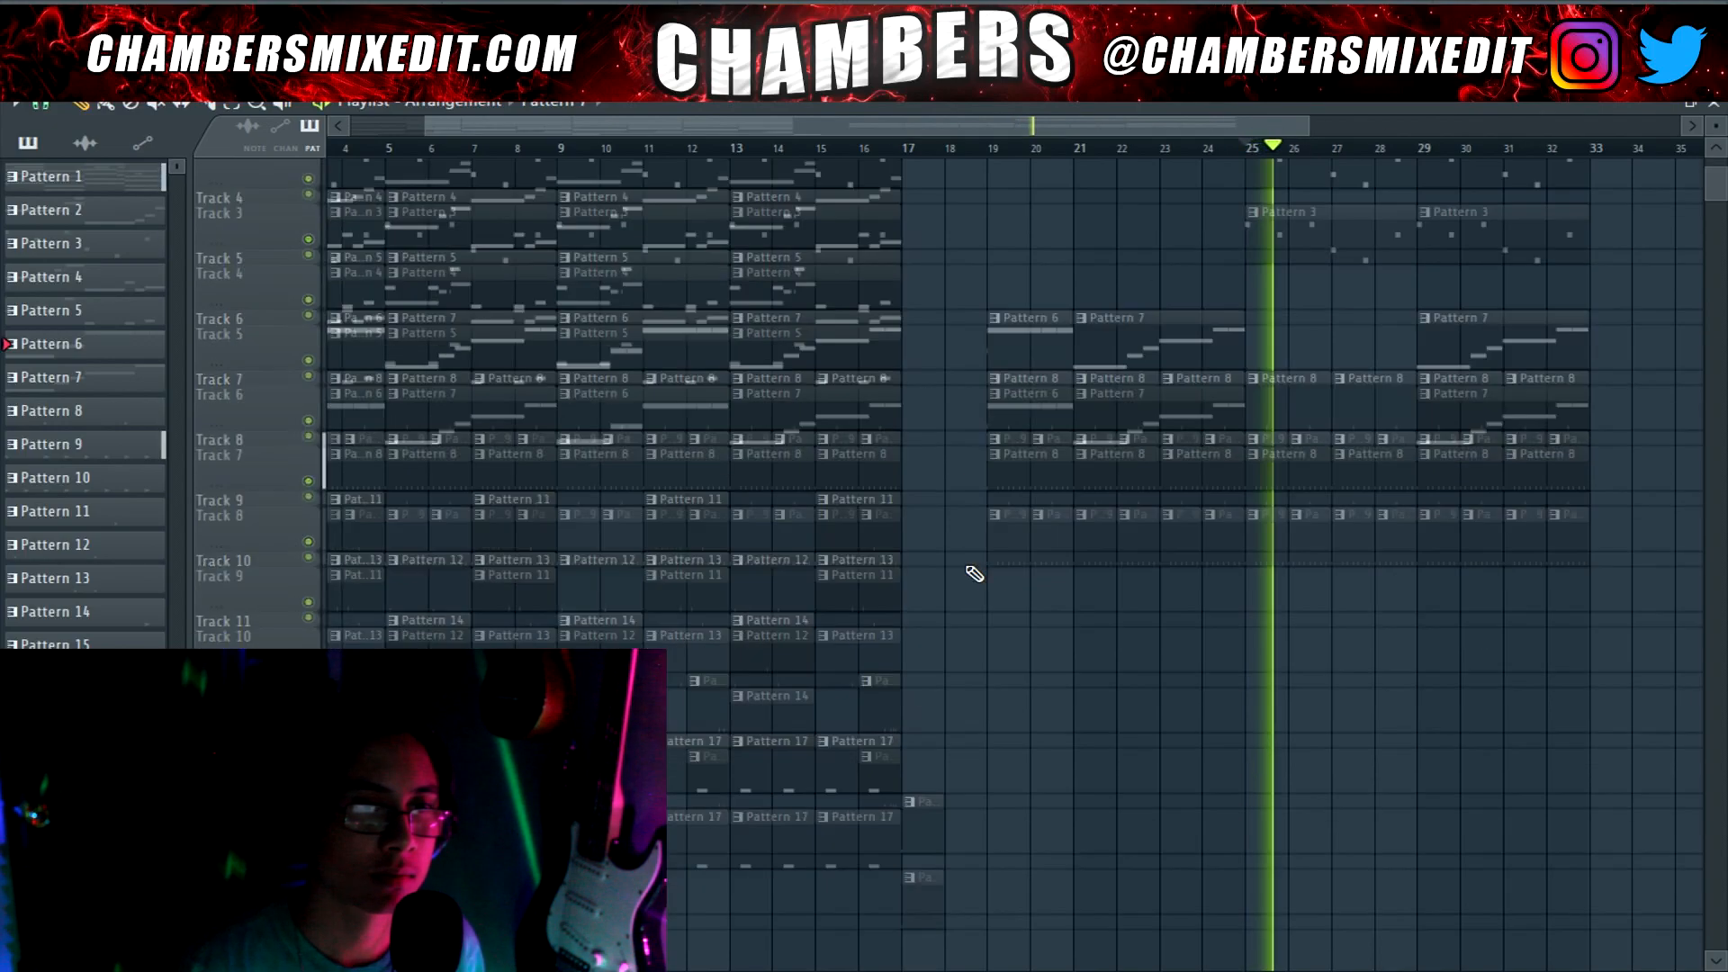
{"action": "left_click_drag", "start_coordinate": [926, 664], "coordinate": [1304, 628]}
{"action": "key", "text": "space"}
{"action": "scroll", "coordinate": [1125, 684], "scroll_direction": "up", "scroll_amount": 5}
{"action": "left_click_drag", "start_coordinate": [875, 644], "coordinate": [765, 747]}
{"action": "left_click_drag", "start_coordinate": [820, 738], "coordinate": [990, 737]}
Place shortened Pattern 17 clips at bars 29 and 31 on Track 13 and play the section
{"action": "left_click_drag", "start_coordinate": [783, 927], "coordinate": [1469, 923]}
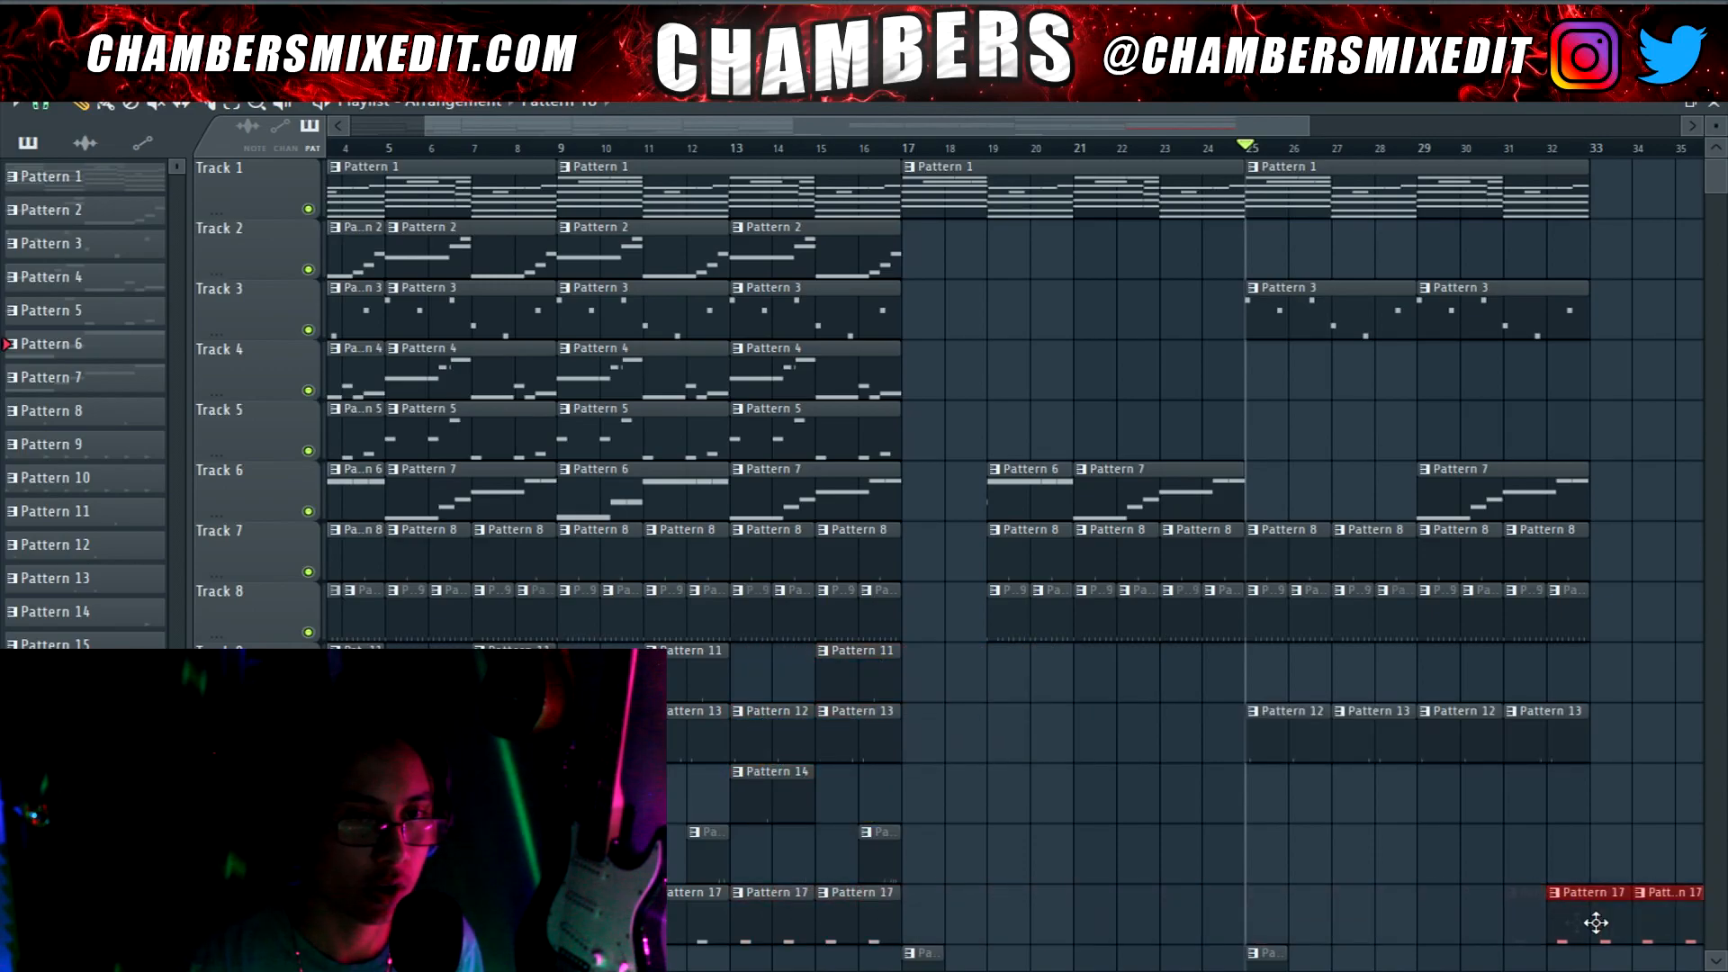
{"action": "key", "text": "space"}
{"action": "key", "text": "space"}
{"action": "key", "text": "space"}
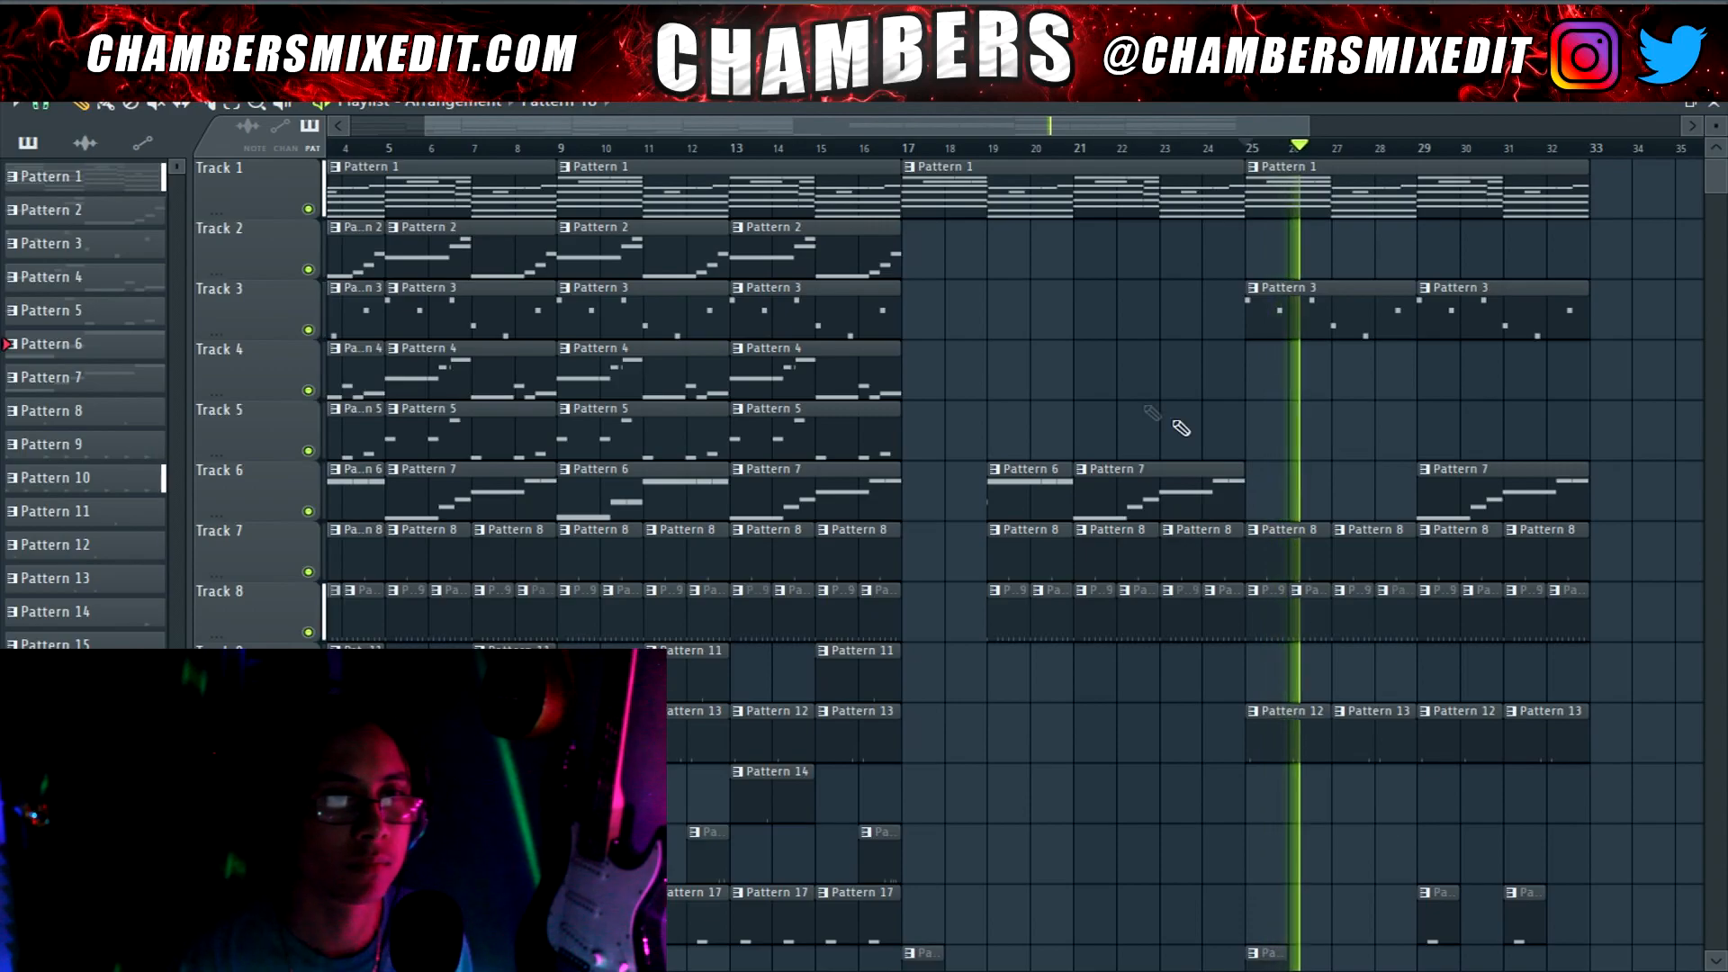
Select all clips in the first sixteen bars and copy them to bar 41
{"action": "scroll", "coordinate": [956, 504], "scroll_direction": "down", "scroll_amount": 2}
{"action": "scroll", "coordinate": [956, 504], "scroll_direction": "down", "scroll_amount": 3}
{"action": "left_click_drag", "start_coordinate": [806, 763], "coordinate": [1626, 170]}
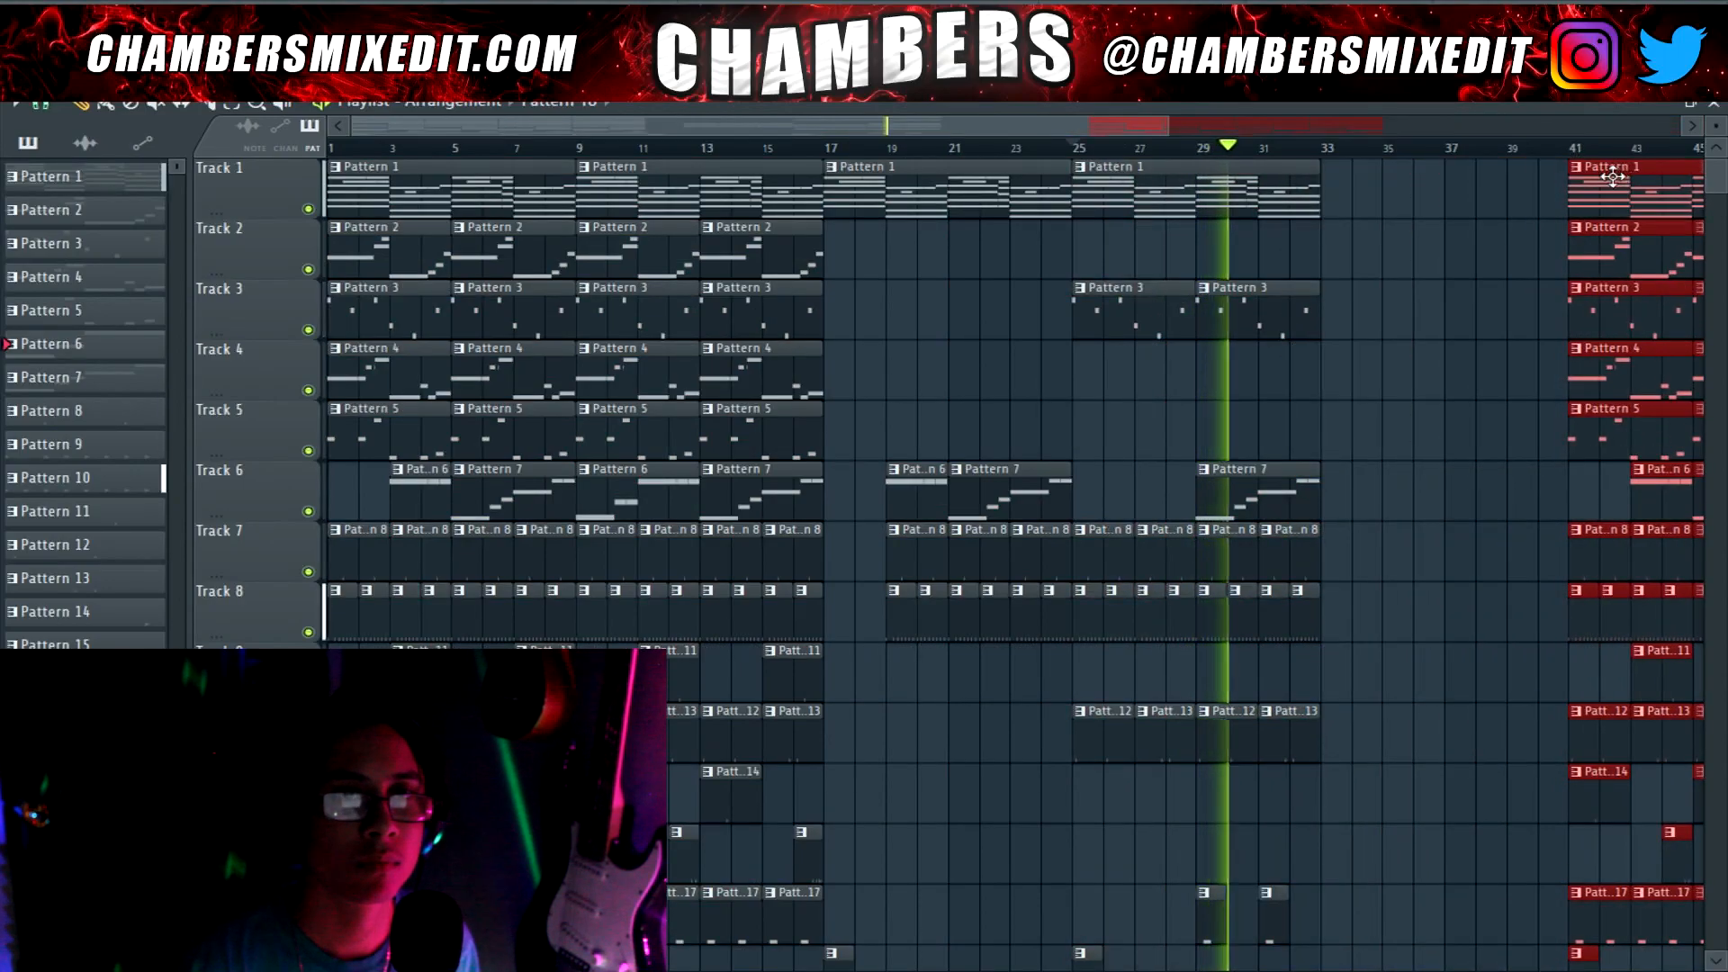
Copy a Pattern 1 clip and two Pattern 2 clips to bar 33 on their own tracks
{"action": "left_click", "coordinate": [1191, 175]}
{"action": "left_click_drag", "start_coordinate": [1191, 175], "coordinate": [1439, 179]}
{"action": "left_click_drag", "start_coordinate": [760, 223], "coordinate": [662, 272]}
{"action": "left_click_drag", "start_coordinate": [660, 270], "coordinate": [1404, 270]}
Copy Patterns 6 and 7 to bar 33 on Track 6 and play from bar 33
{"action": "key", "text": "space"}
{"action": "left_click_drag", "start_coordinate": [753, 468], "coordinate": [1389, 505]}
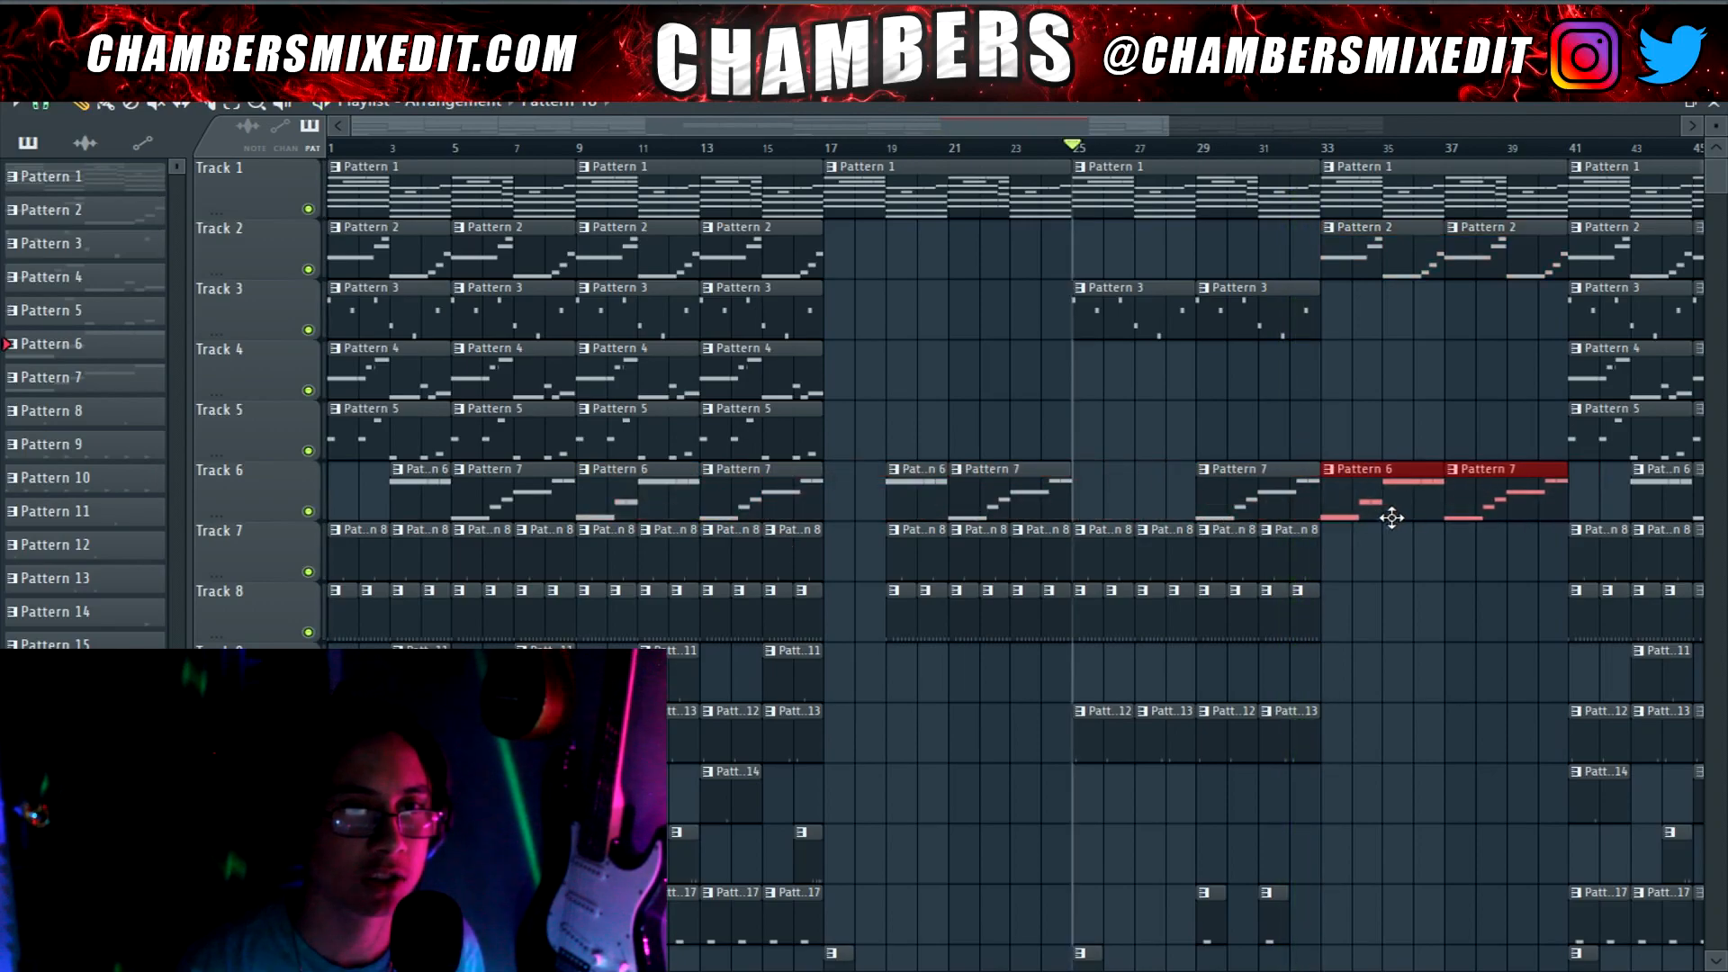
{"action": "left_click", "coordinate": [1332, 148]}
{"action": "key", "text": "space"}
{"action": "key", "text": "space"}
Copy Track 7 and 8 clips into bars 33–40, keeping only Pattern 8 at bar 37 and the Track 8 clips in bars 35–38
{"action": "left_click_drag", "start_coordinate": [1311, 556], "coordinate": [1146, 622]}
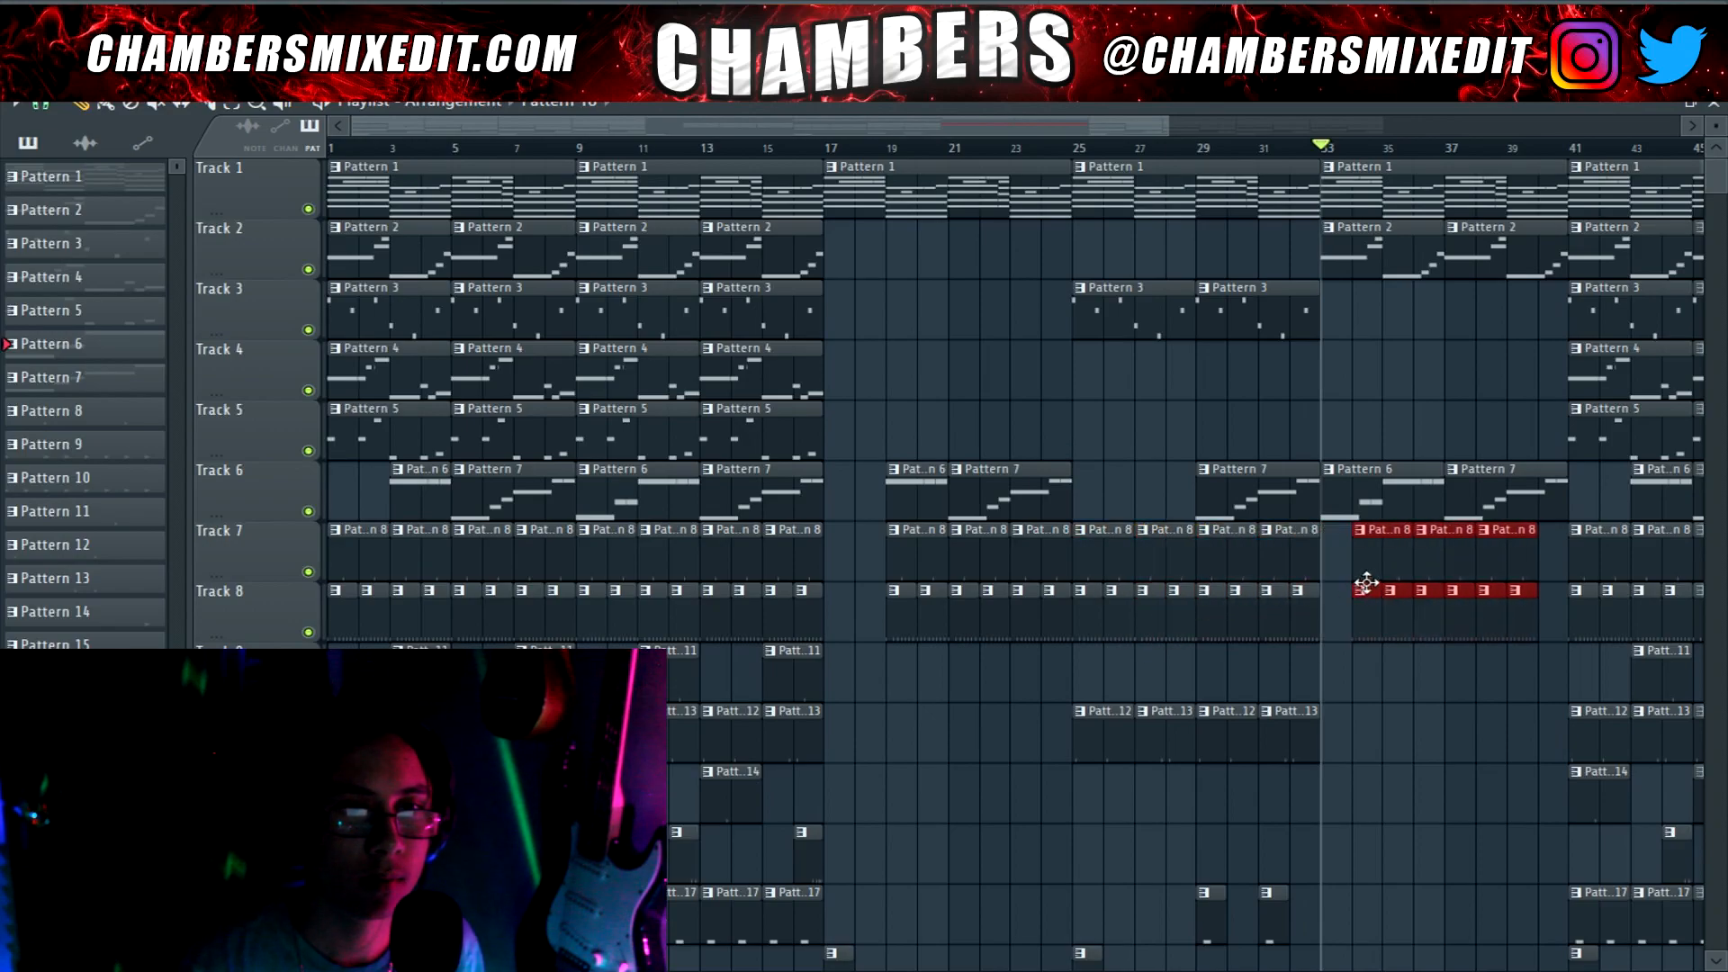
{"action": "right_click", "coordinate": [1409, 563]}
{"action": "key", "text": "space"}
{"action": "right_click", "coordinate": [1525, 556]}
{"action": "right_click", "coordinate": [1534, 616]}
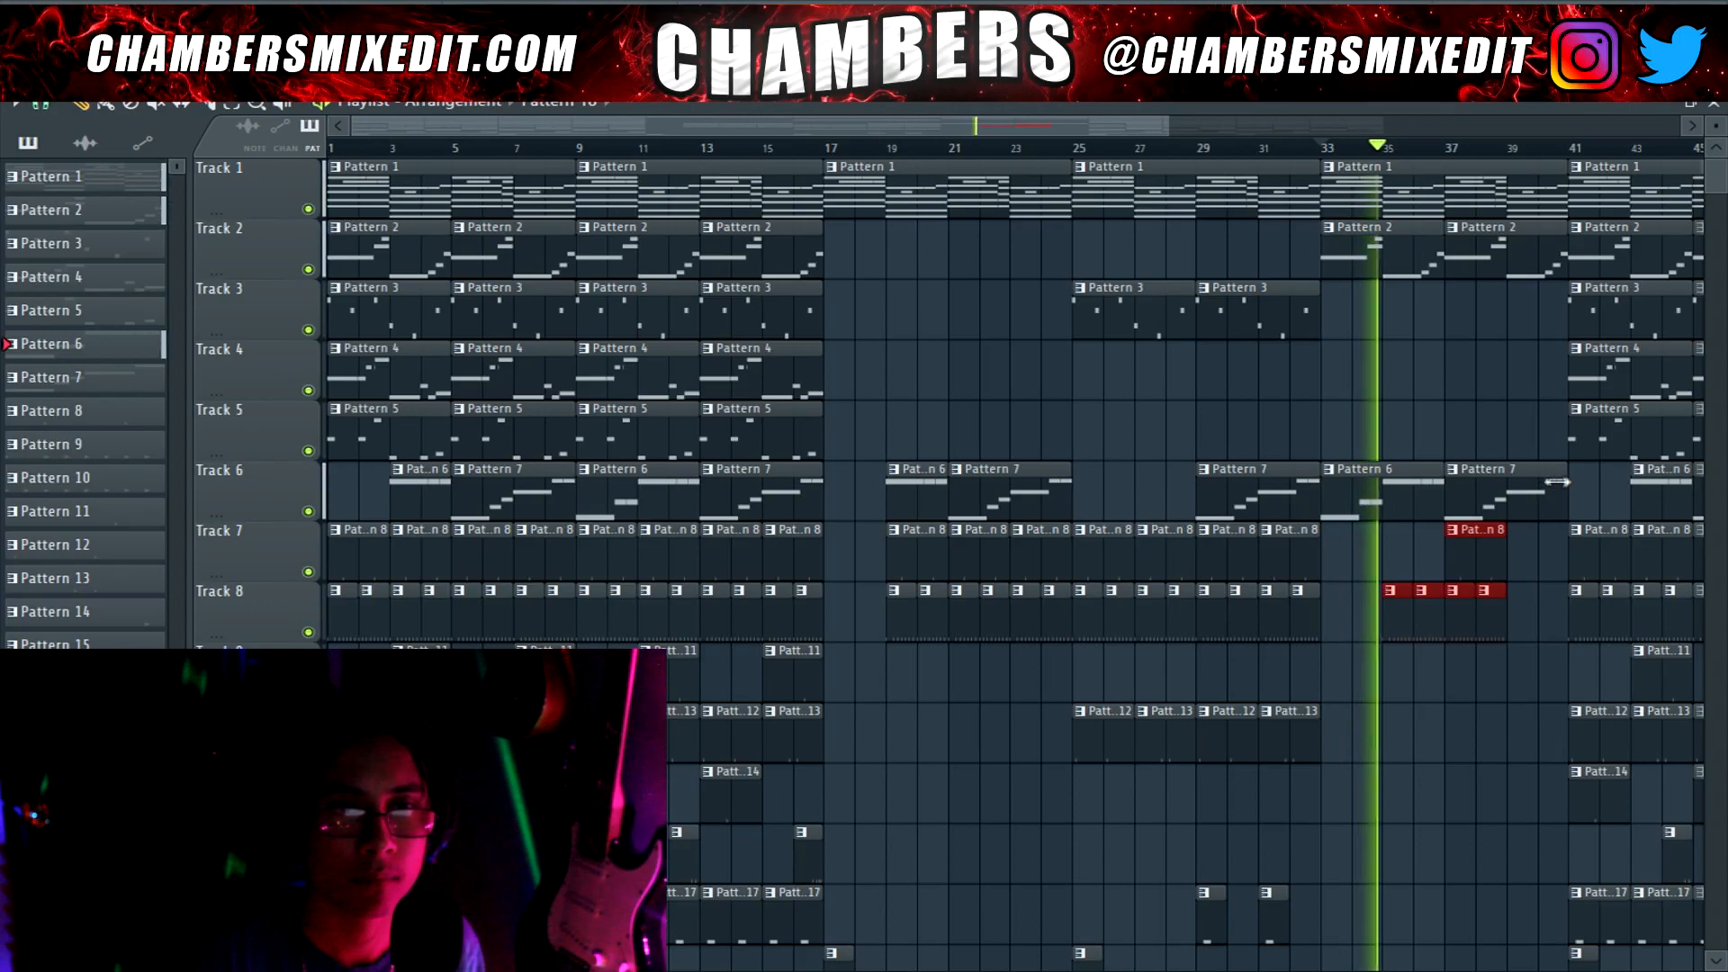
Shorten the Pattern 7 clip to end at bar 39 and copy Pattern 11 to bar 35 on Track 9
{"action": "left_click", "coordinate": [1555, 490]}
{"action": "left_click_drag", "start_coordinate": [1555, 490], "coordinate": [1506, 490]}
{"action": "key", "text": "space"}
{"action": "left_click_drag", "start_coordinate": [820, 670], "coordinate": [1422, 677]}
{"action": "key", "text": "space"}
Copy the Track 12 clip at bar 16 to bar 24 on the same track
{"action": "left_click_drag", "start_coordinate": [821, 877], "coordinate": [684, 860]}
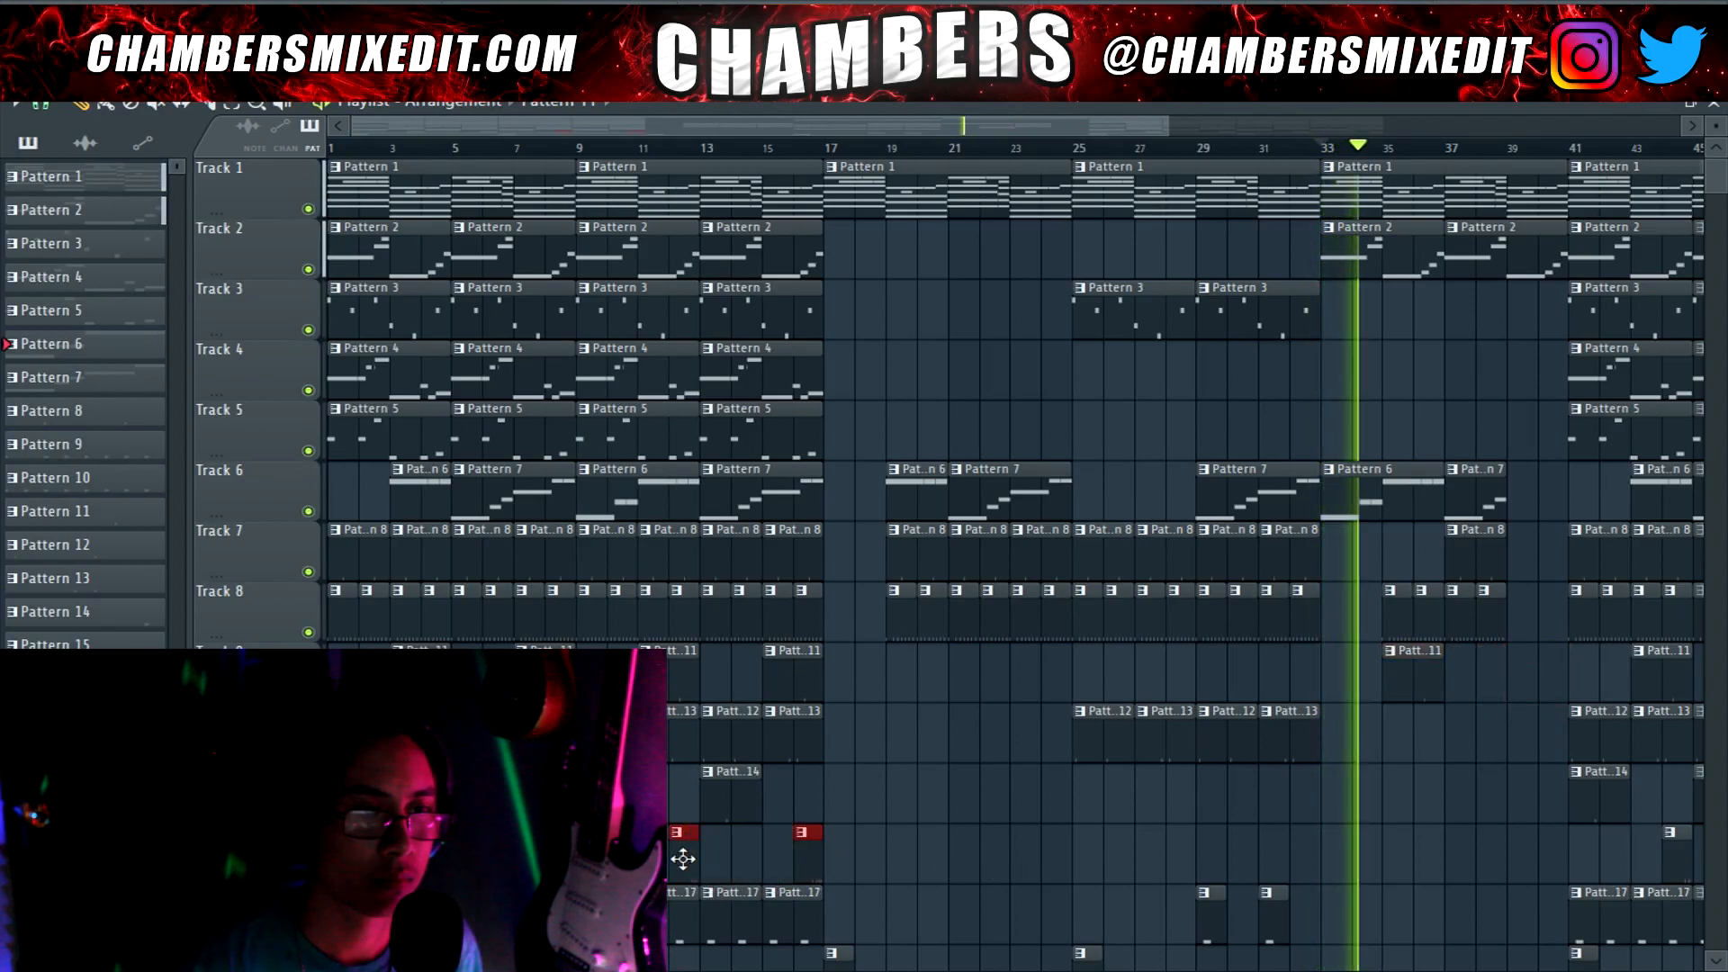
{"action": "left_click", "coordinate": [991, 856], "text": "ctrl"}
{"action": "left_click", "coordinate": [814, 856]}
{"action": "left_click", "coordinate": [910, 853]}
{"action": "left_click_drag", "start_coordinate": [918, 853], "coordinate": [1071, 851]}
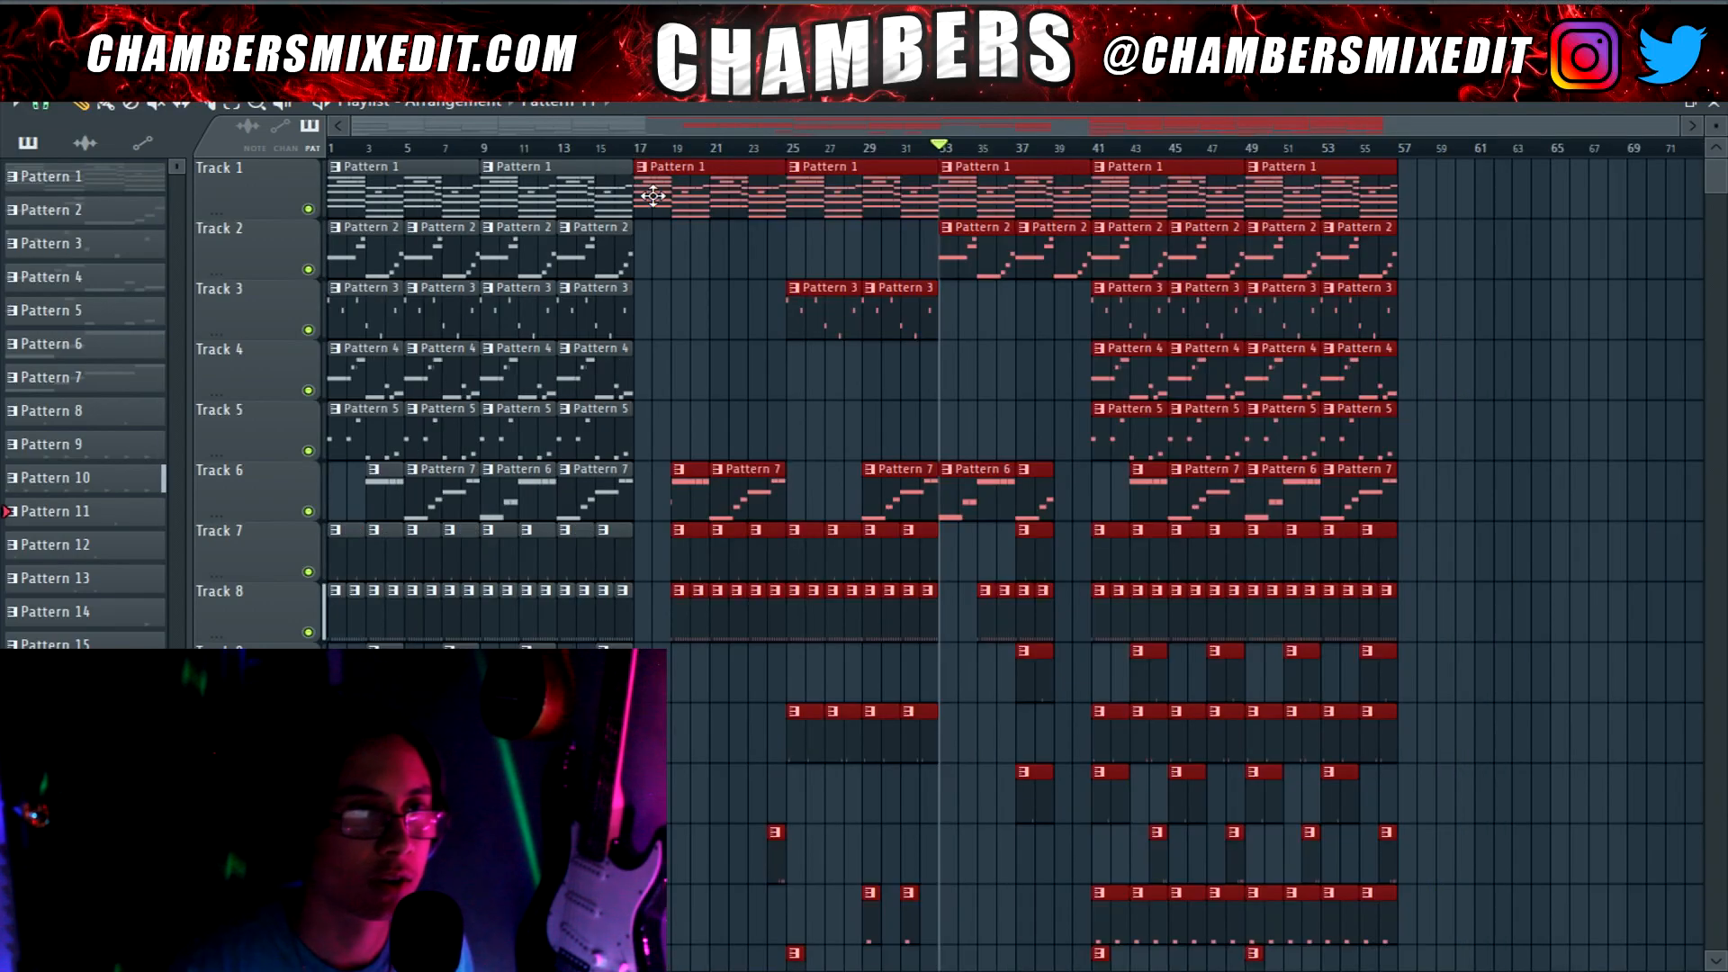
Duplicate all clips from bars 17–56 to bar 57 and delete the two Pattern 3 clips in bars 65–72
{"action": "key", "text": "ctrl+b"}
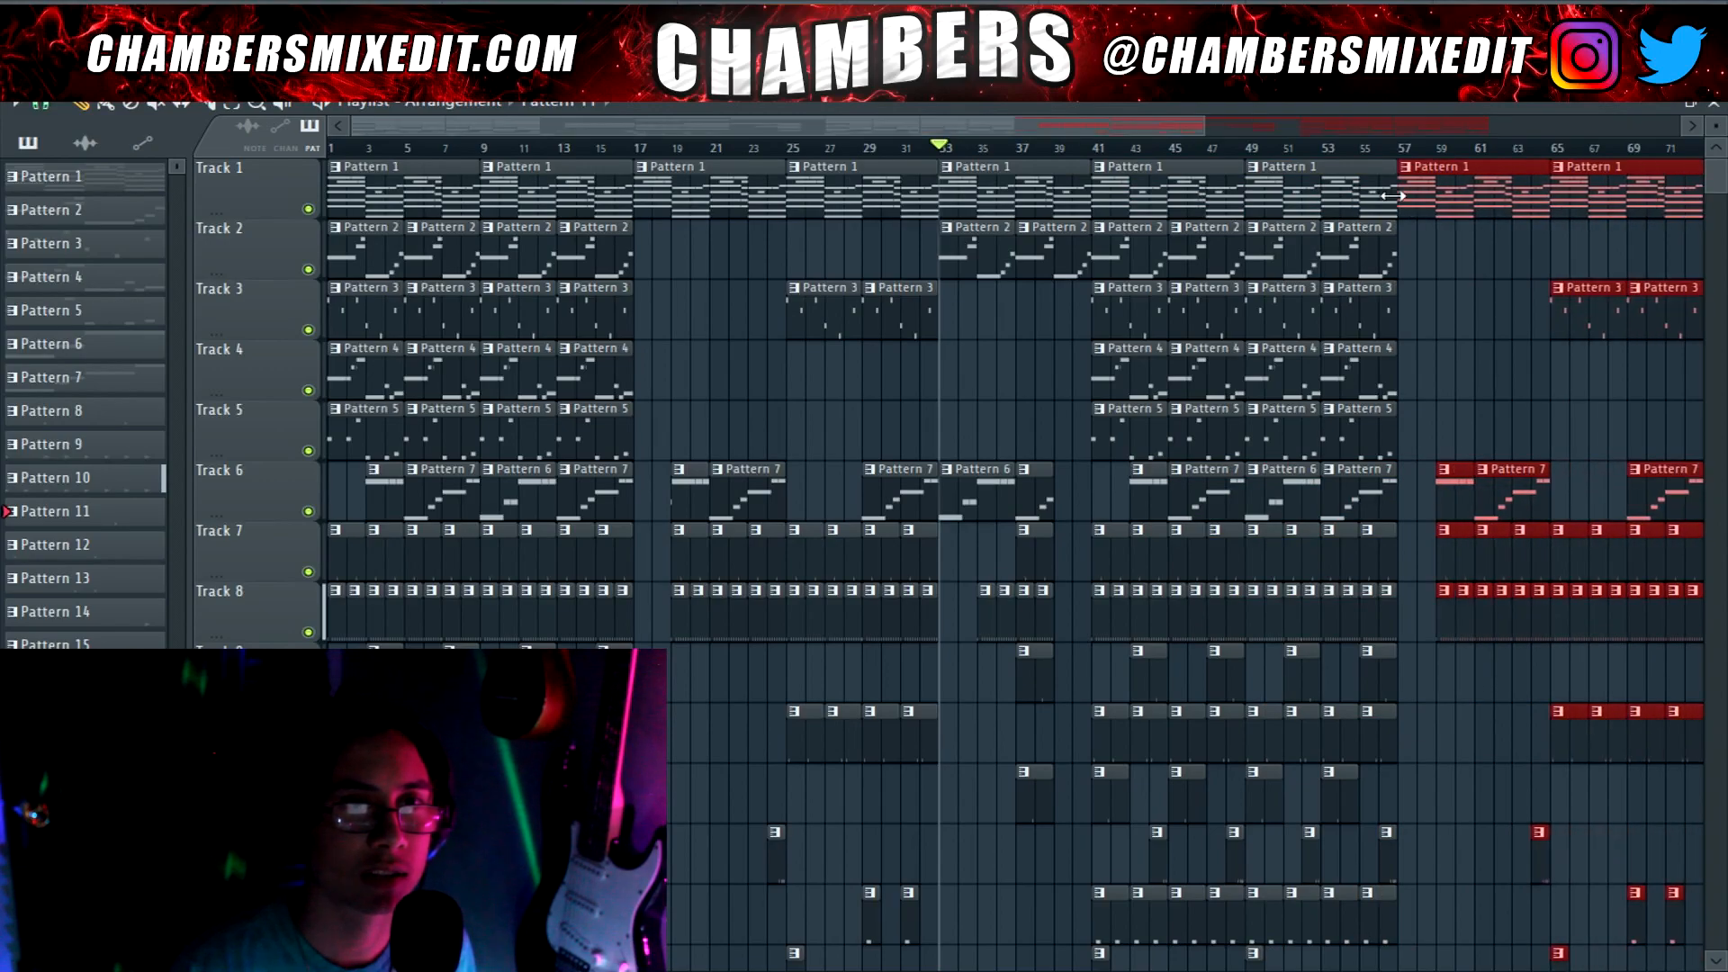
{"action": "left_click_drag", "start_coordinate": [1190, 132], "coordinate": [1423, 131]}
{"action": "left_click", "coordinate": [1326, 357], "text": "ctrl"}
{"action": "right_click", "coordinate": [1287, 304]}
{"action": "right_click", "coordinate": [1209, 315]}
Copy two Pattern 4 clips to bar 65 on Track 4 and play from bar 65
{"action": "mouse_move", "coordinate": [991, 367]}
{"action": "left_mouse_down"}
{"action": "mouse_move", "coordinate": [914, 360]}
{"action": "mouse_move", "coordinate": [1200, 359]}
{"action": "left_mouse_up"}
{"action": "left_click", "coordinate": [1177, 147]}
{"action": "key", "text": "space"}
Copy two Pattern 5 clips to bar 73 on Track 5
{"action": "left_click_drag", "start_coordinate": [1011, 398], "coordinate": [1336, 456]}
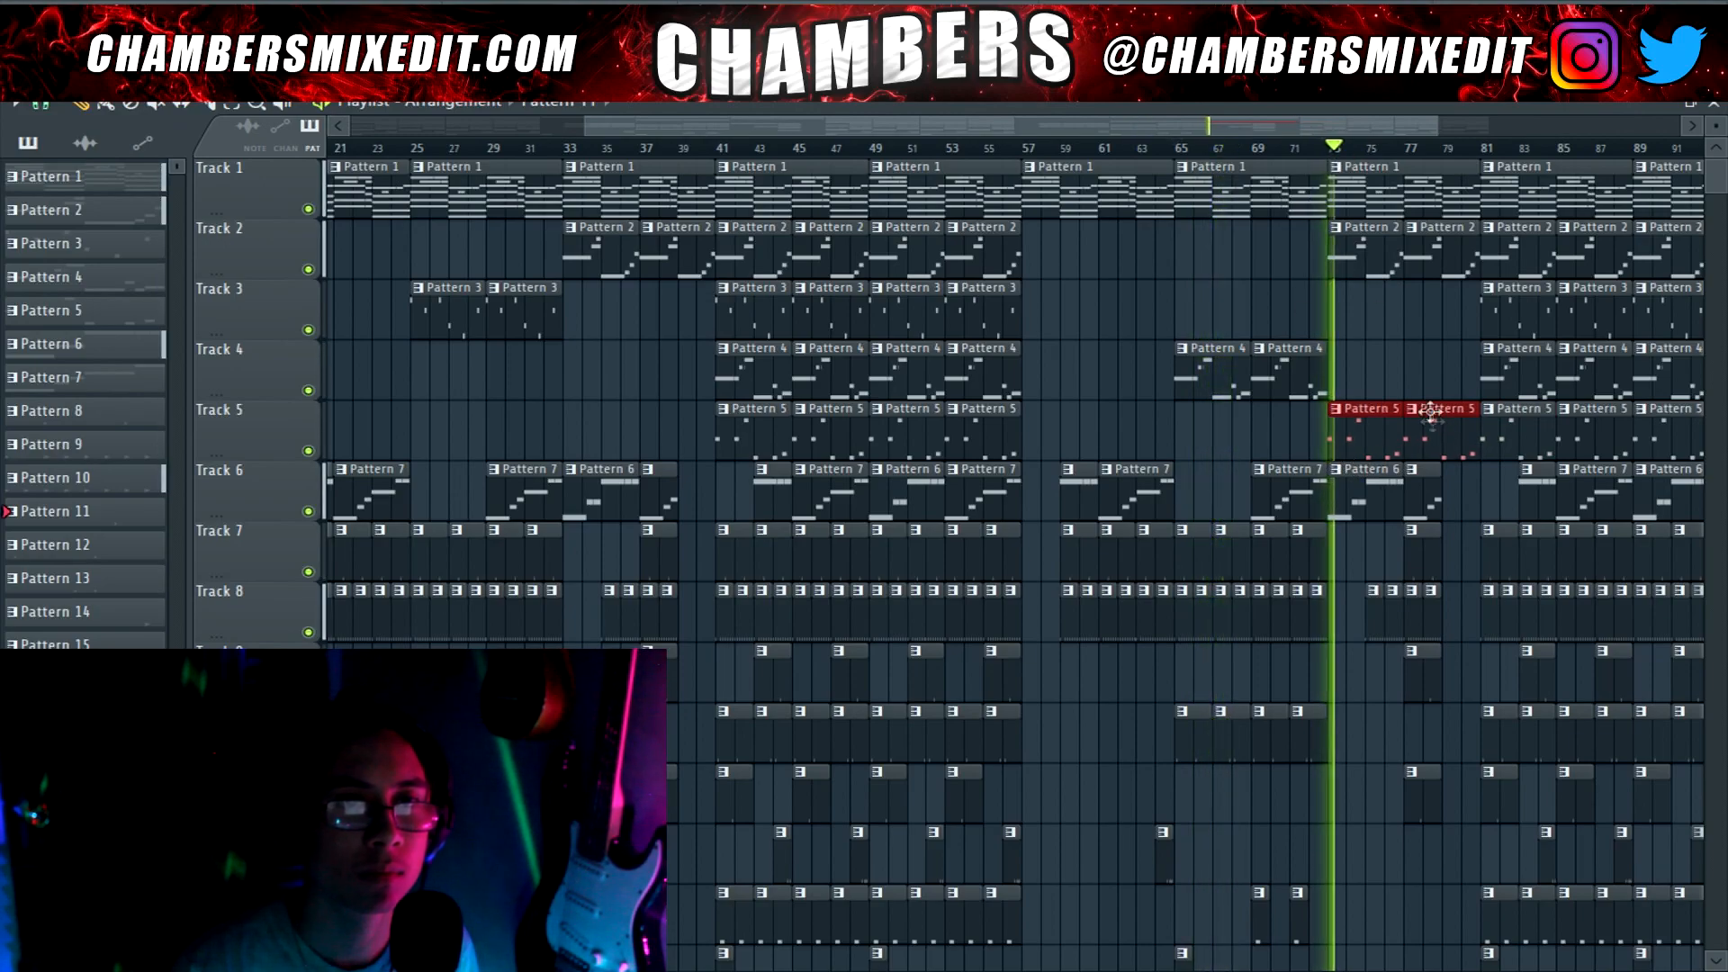
{"action": "left_click", "coordinate": [1458, 396]}
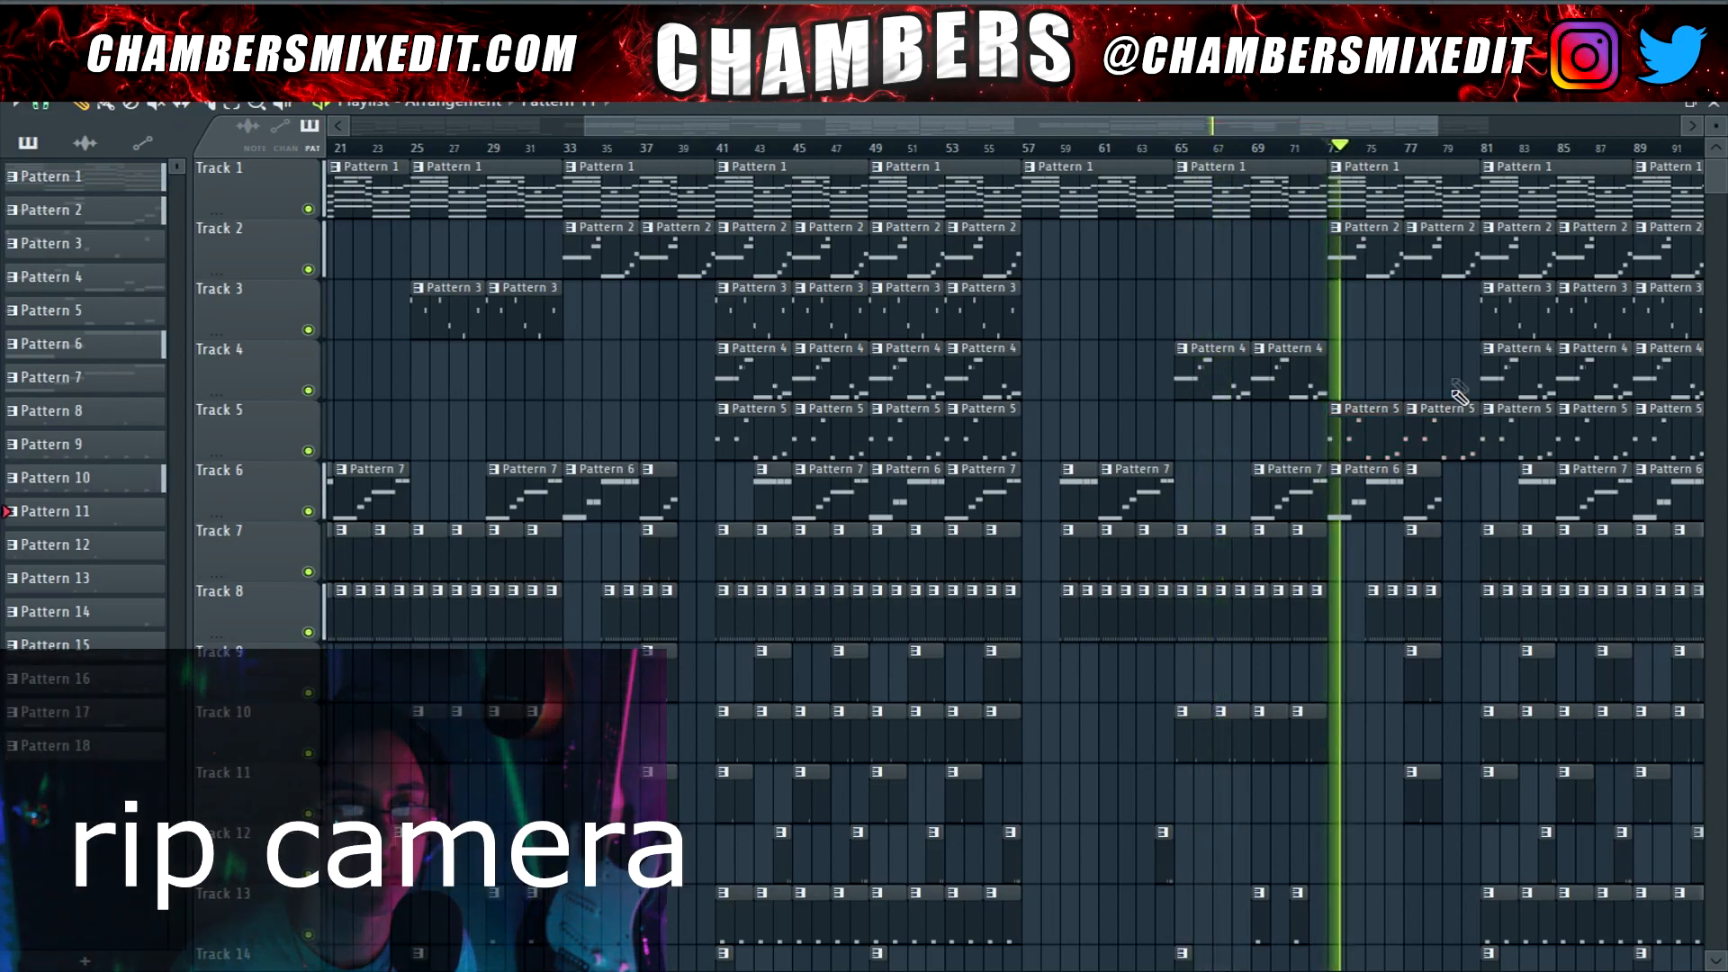
{"action": "scroll", "coordinate": [1453, 448], "scroll_direction": "up", "scroll_amount": 3}
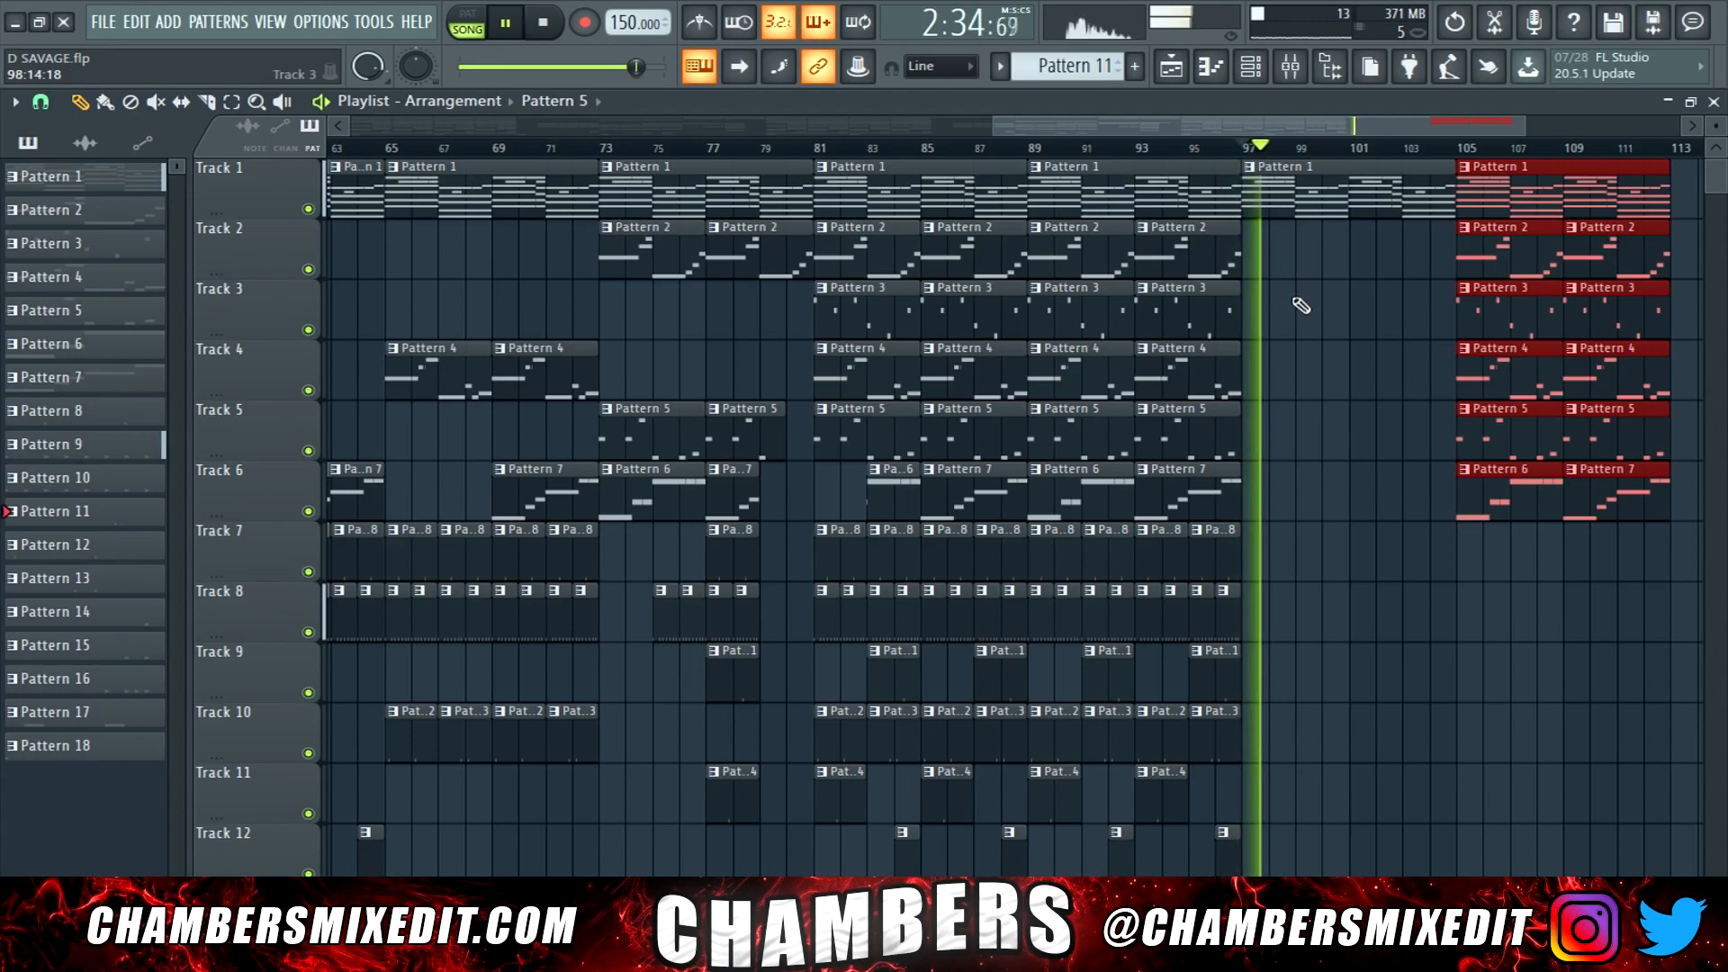
Add a Pattern 18 clip at bar 105 on Track 14 and play the outro
{"action": "scroll", "coordinate": [1292, 472], "scroll_direction": "down", "scroll_amount": 5}
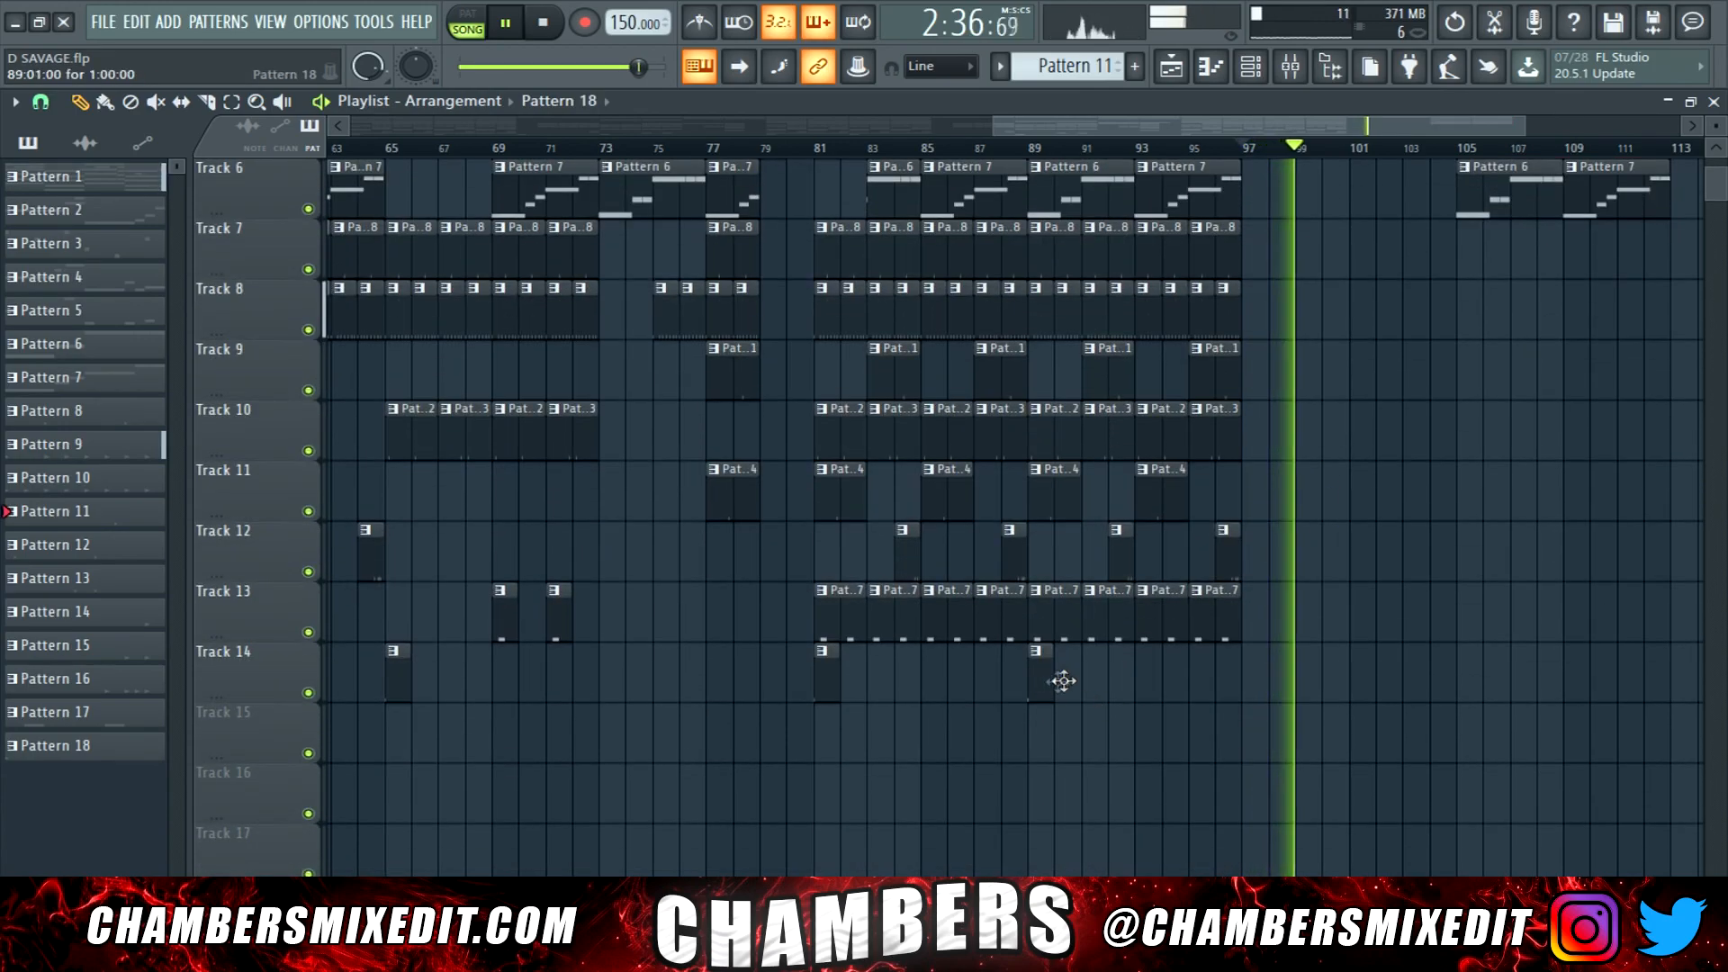
{"action": "key", "text": "space"}
{"action": "left_click", "coordinate": [1254, 686]}
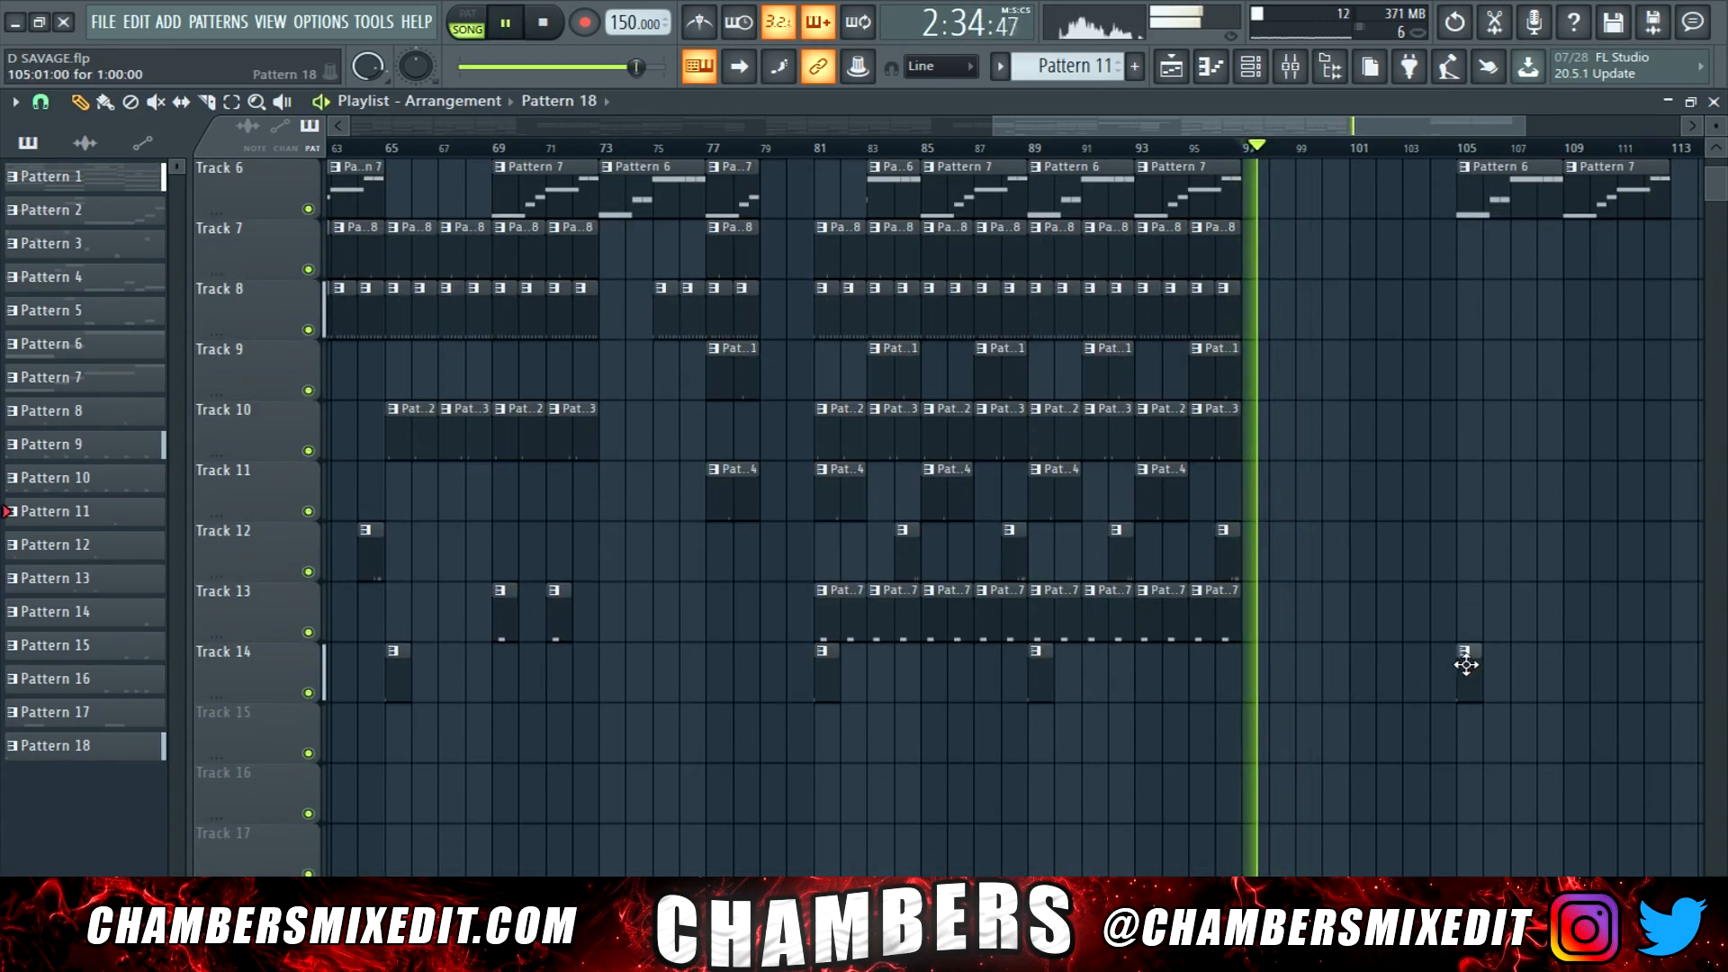
{"action": "key", "text": "space"}
{"action": "scroll", "coordinate": [1377, 274], "scroll_direction": "up", "scroll_amount": 5}
Remove the Pattern 6 and Pattern 7 clips from bars 105–112 on Track 6, play the ending and review the whole arrangement
{"action": "key", "text": "space"}
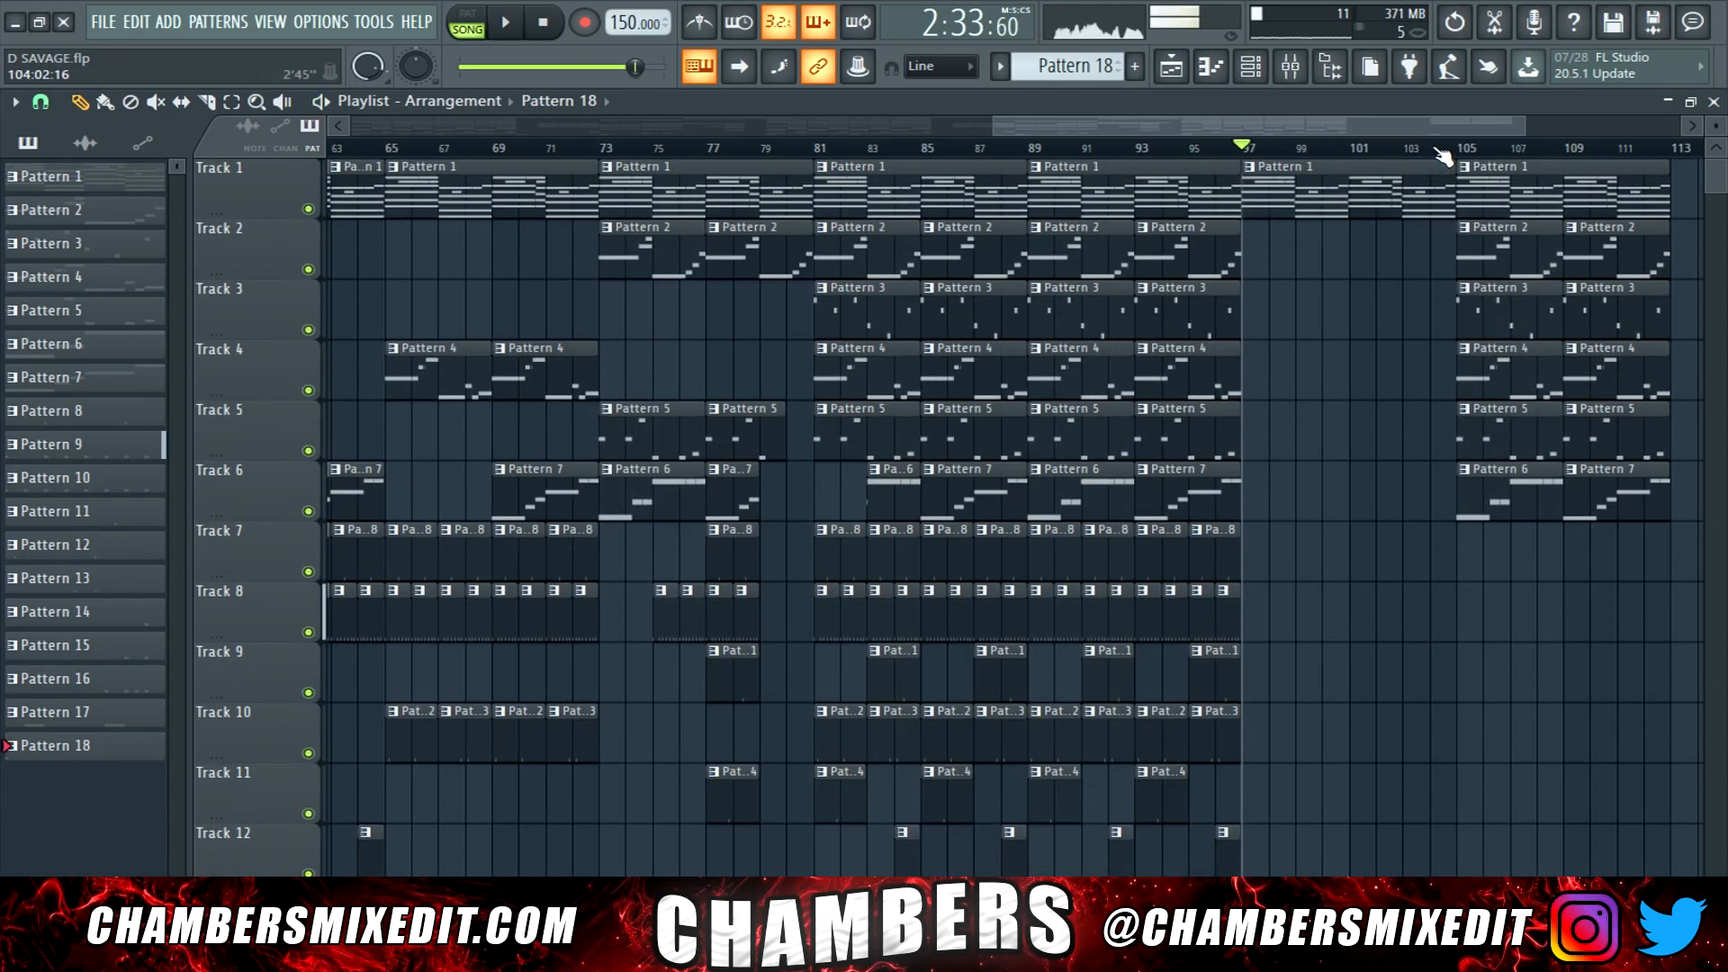
{"action": "key", "text": "space"}
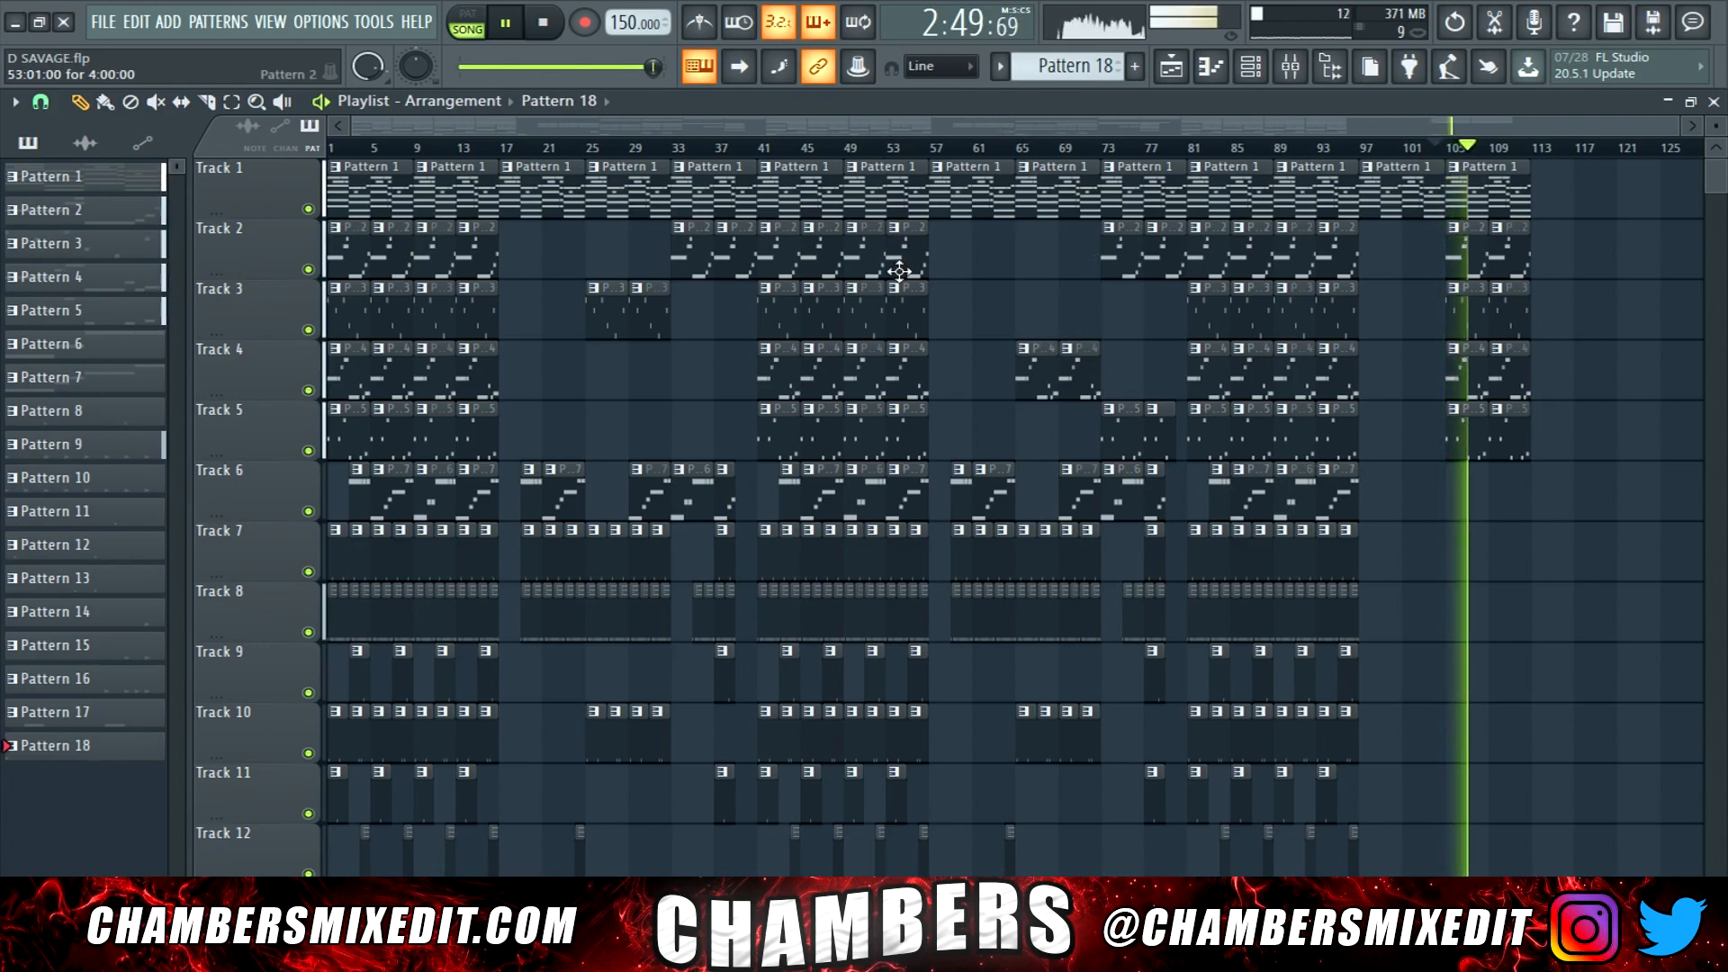
{"action": "scroll", "coordinate": [937, 324], "scroll_direction": "down", "scroll_amount": 10}
{"action": "scroll", "coordinate": [940, 322], "scroll_direction": "up", "scroll_amount": 10}
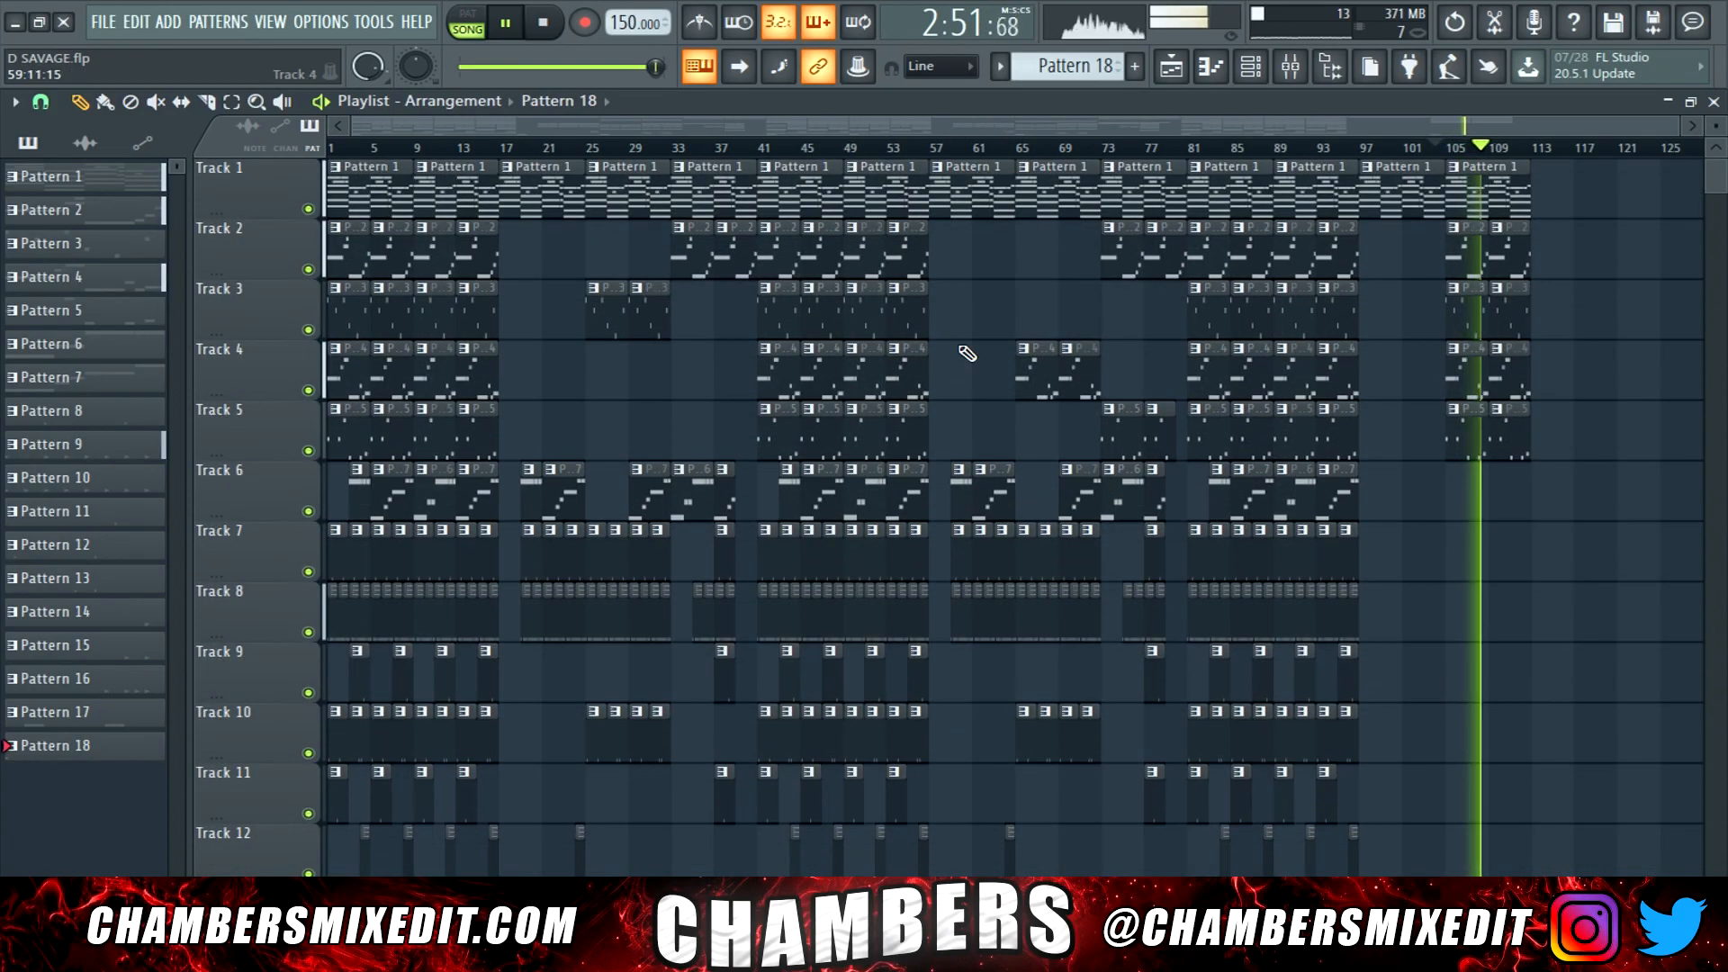